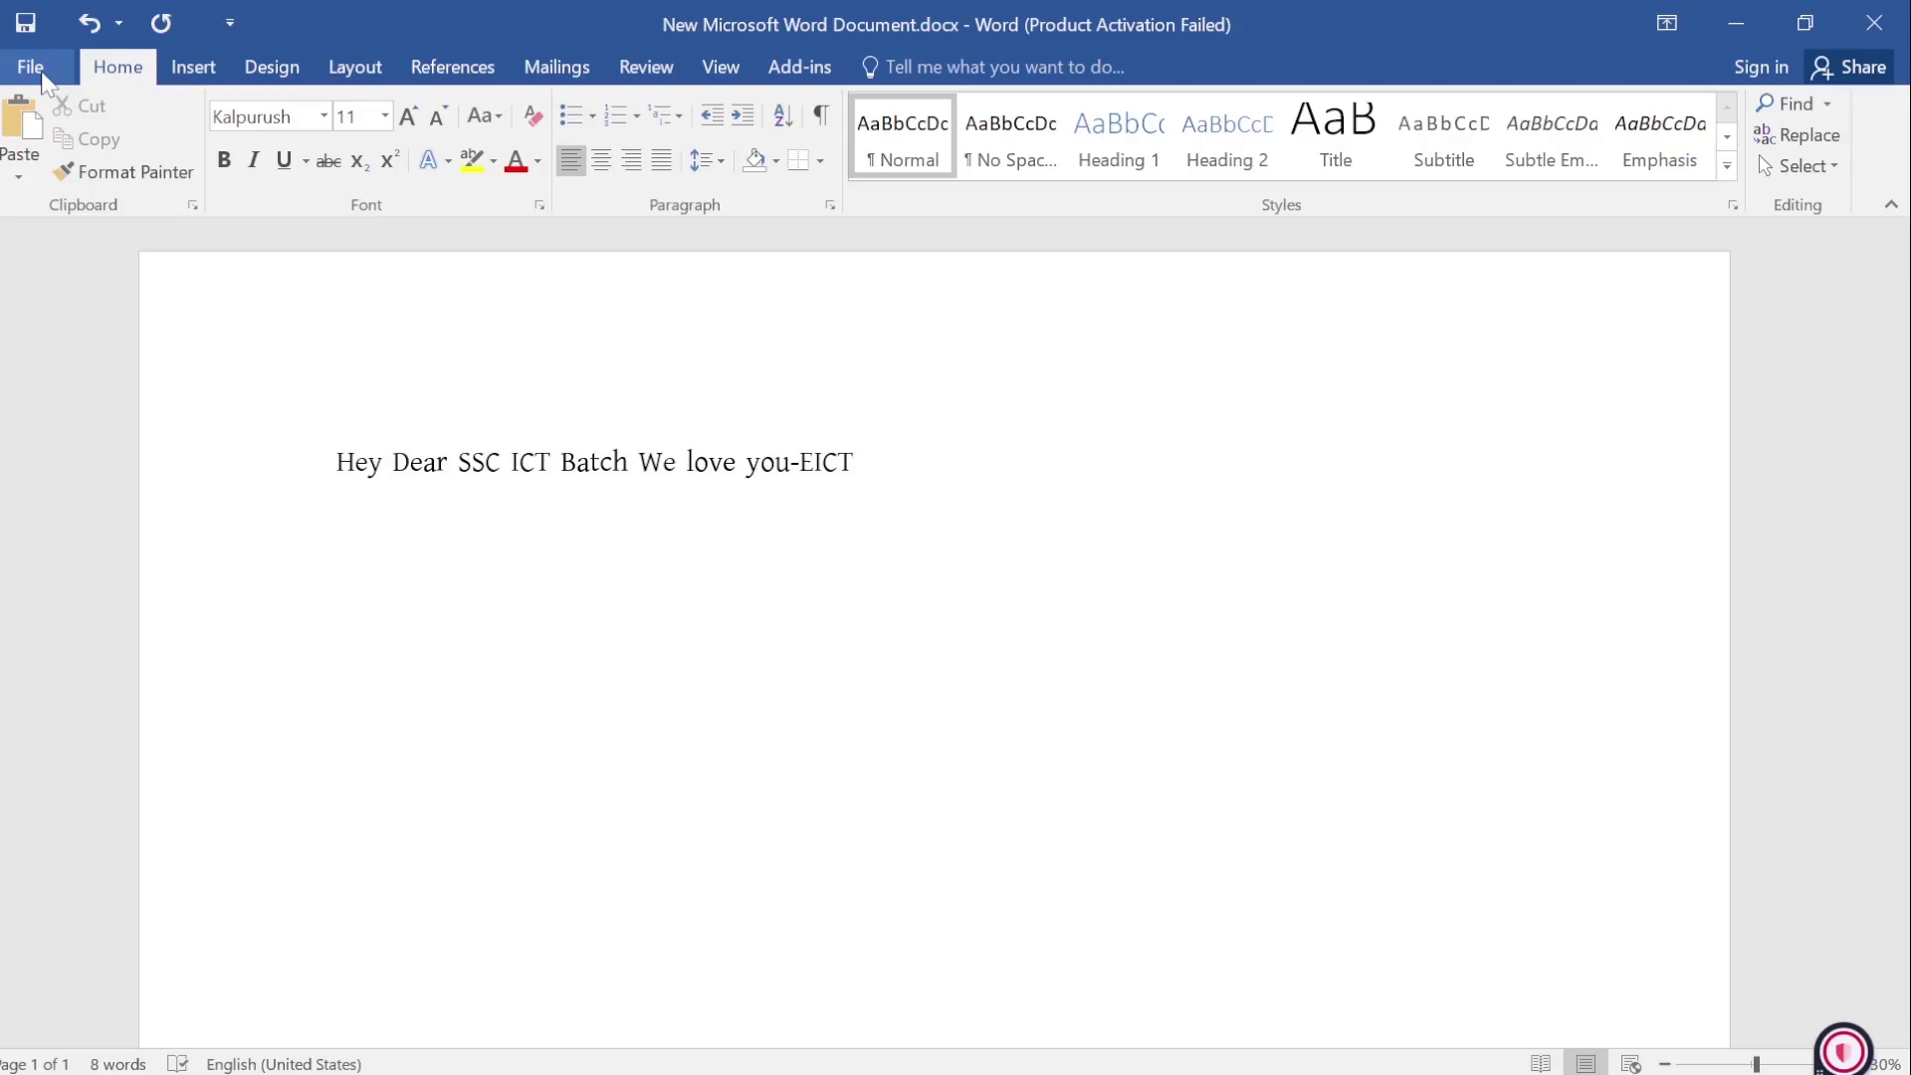
# Save the document to the Desktop under the file name 'ssc'.
pyautogui.click(36, 68)
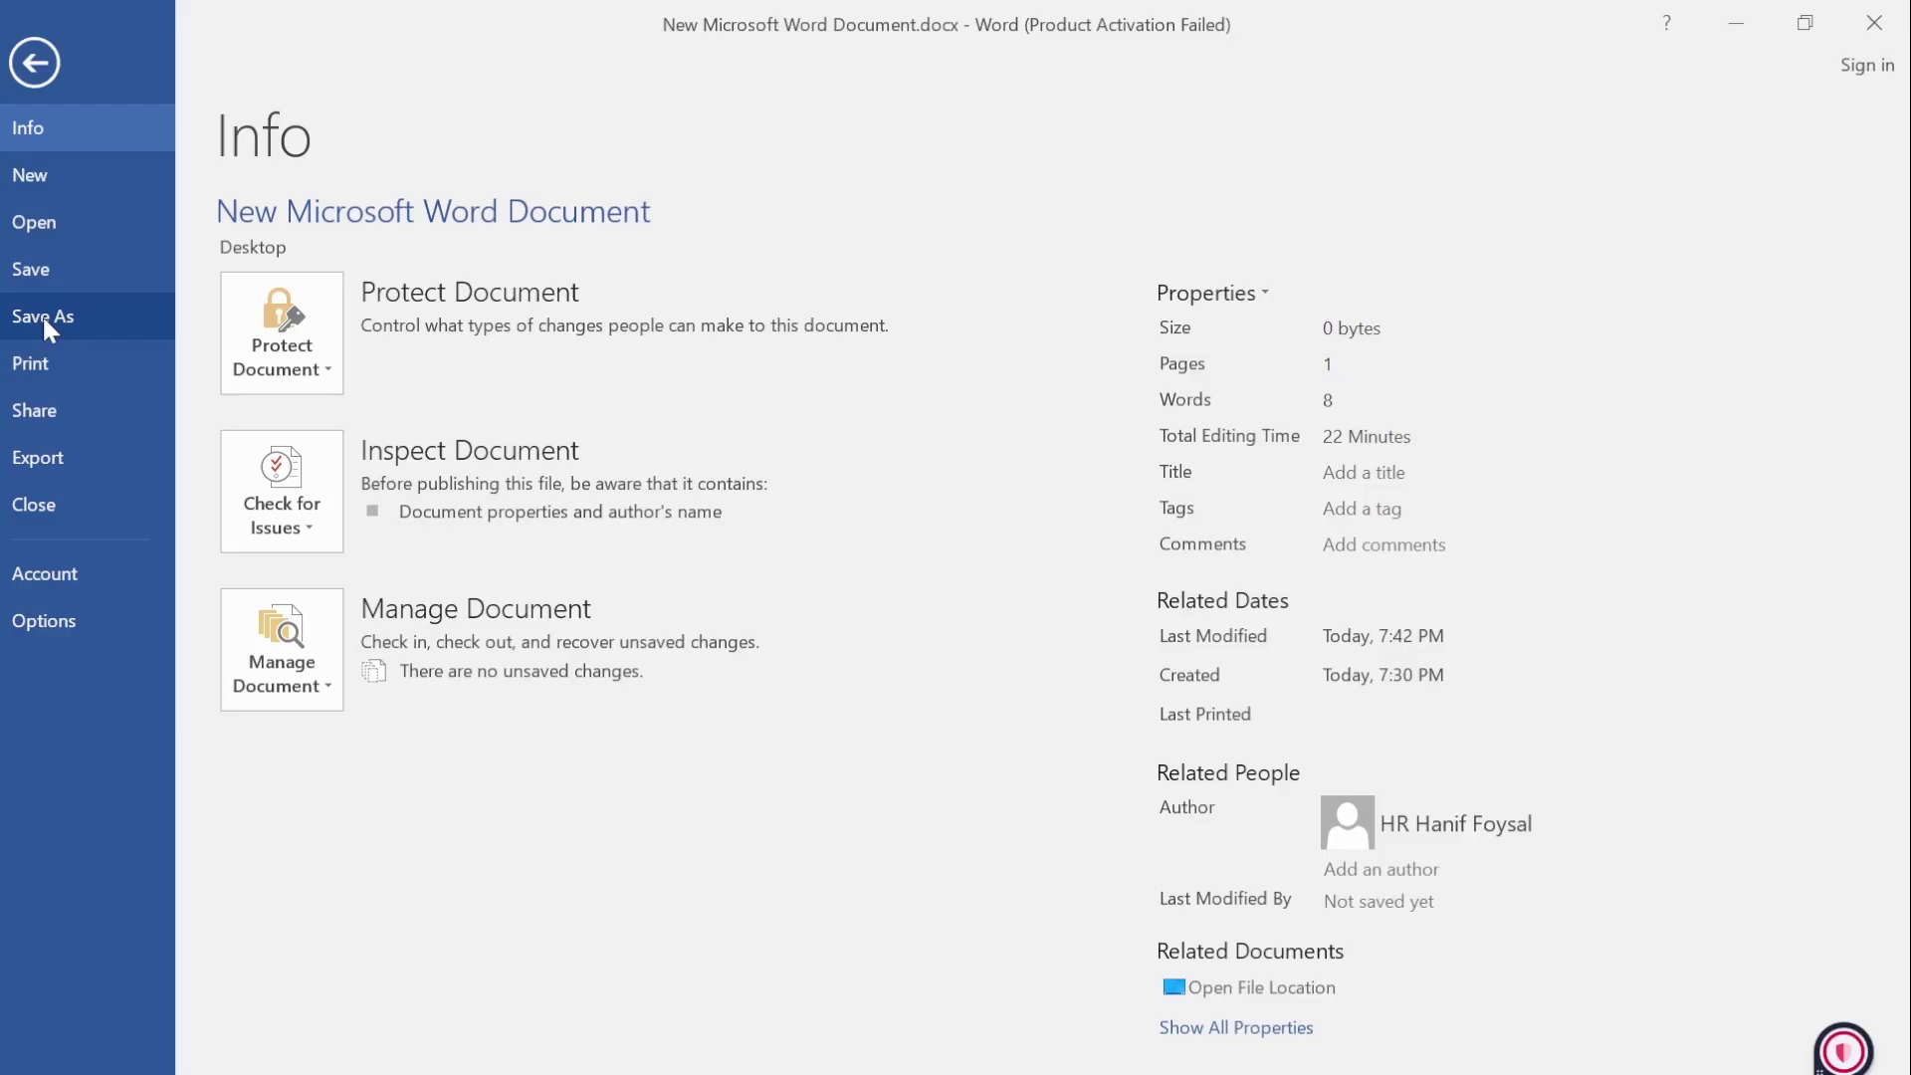
pyautogui.click(44, 321)
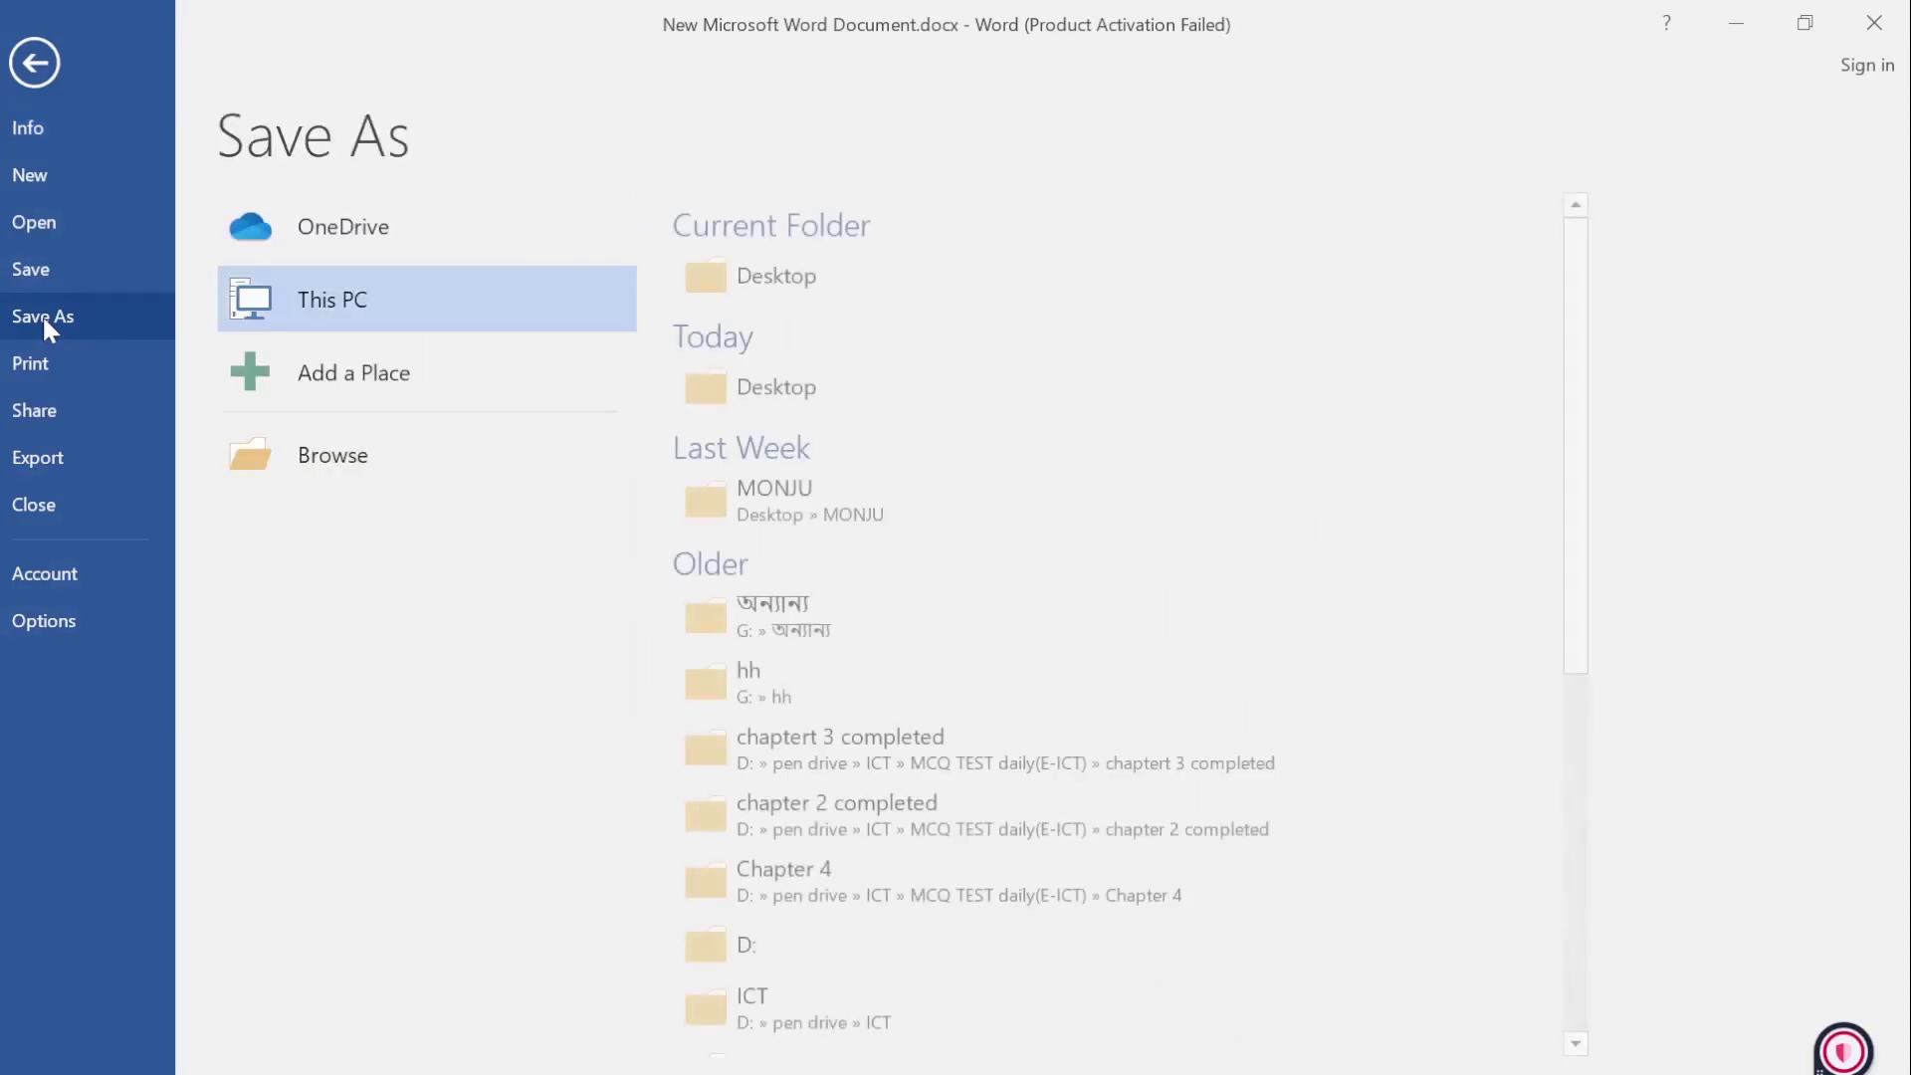
pyautogui.click(808, 289)
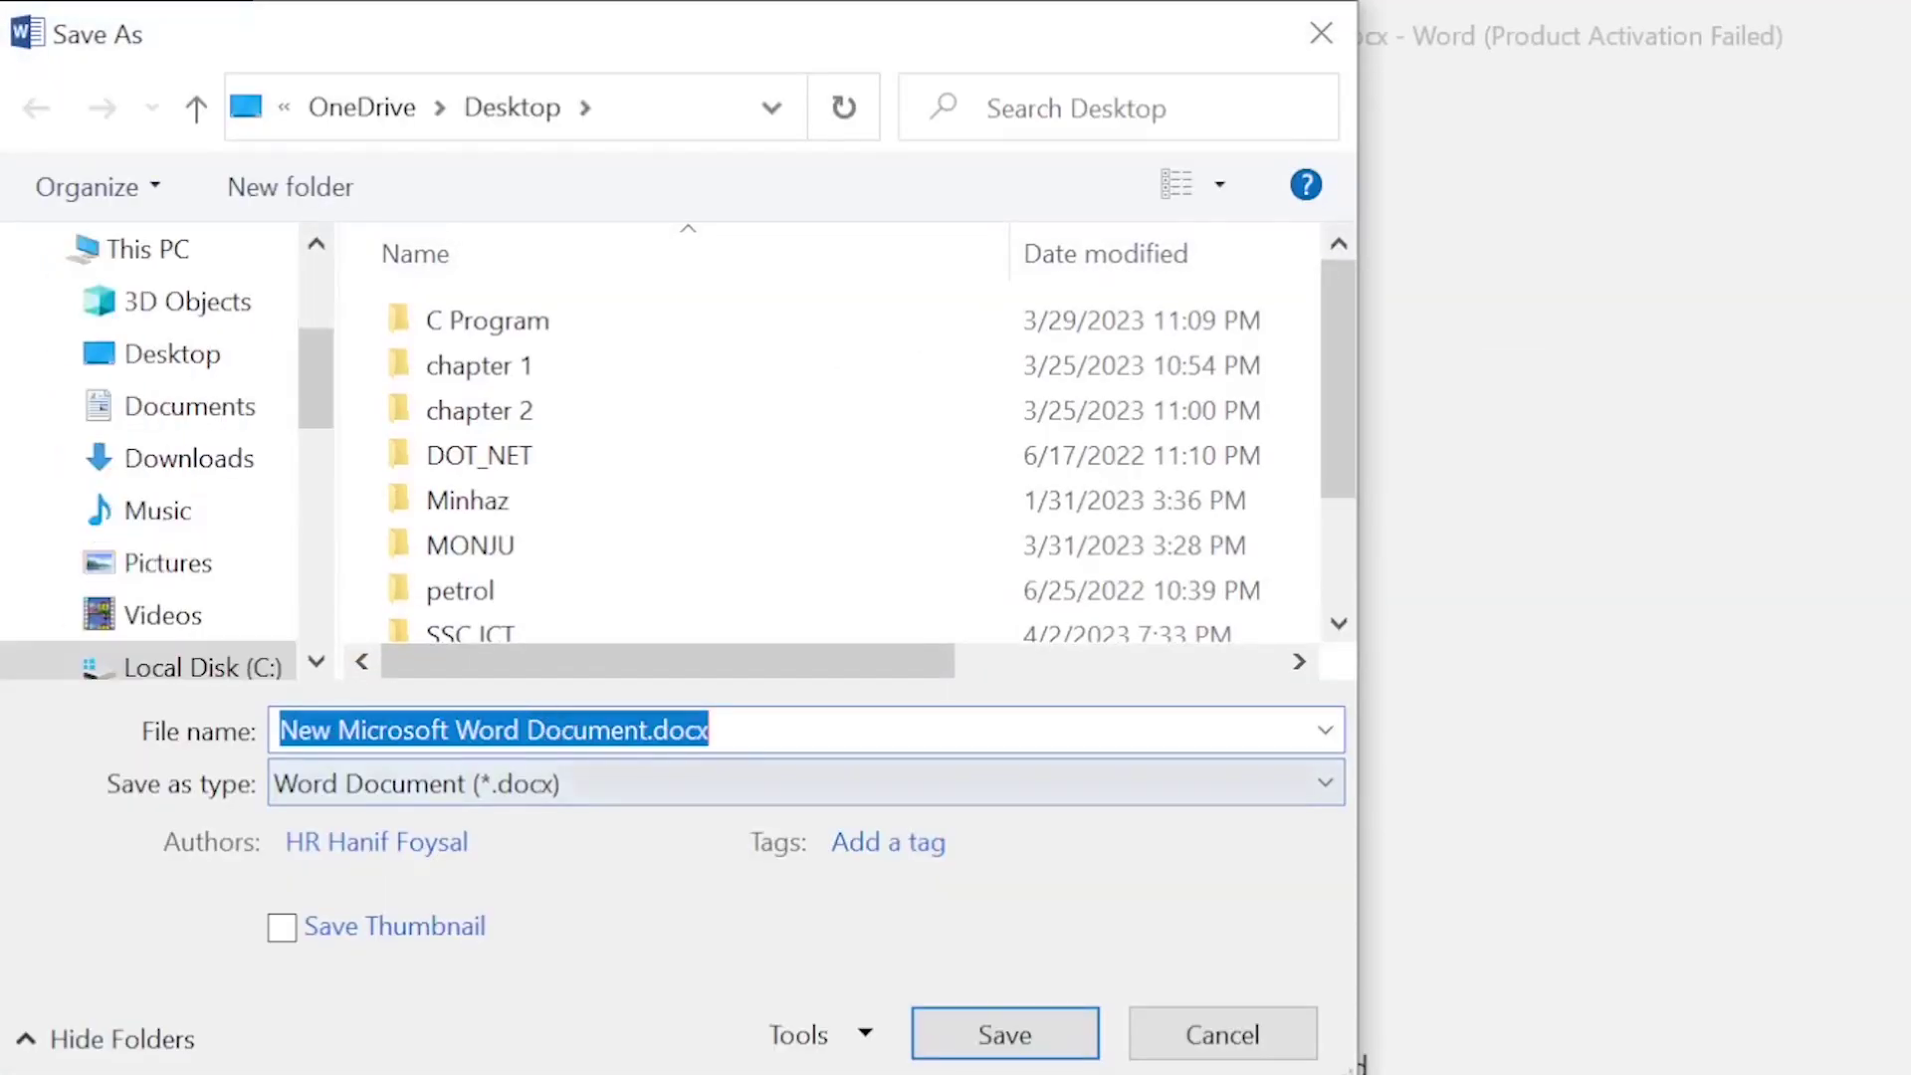
pyautogui.write('hbbhjbhjbh')
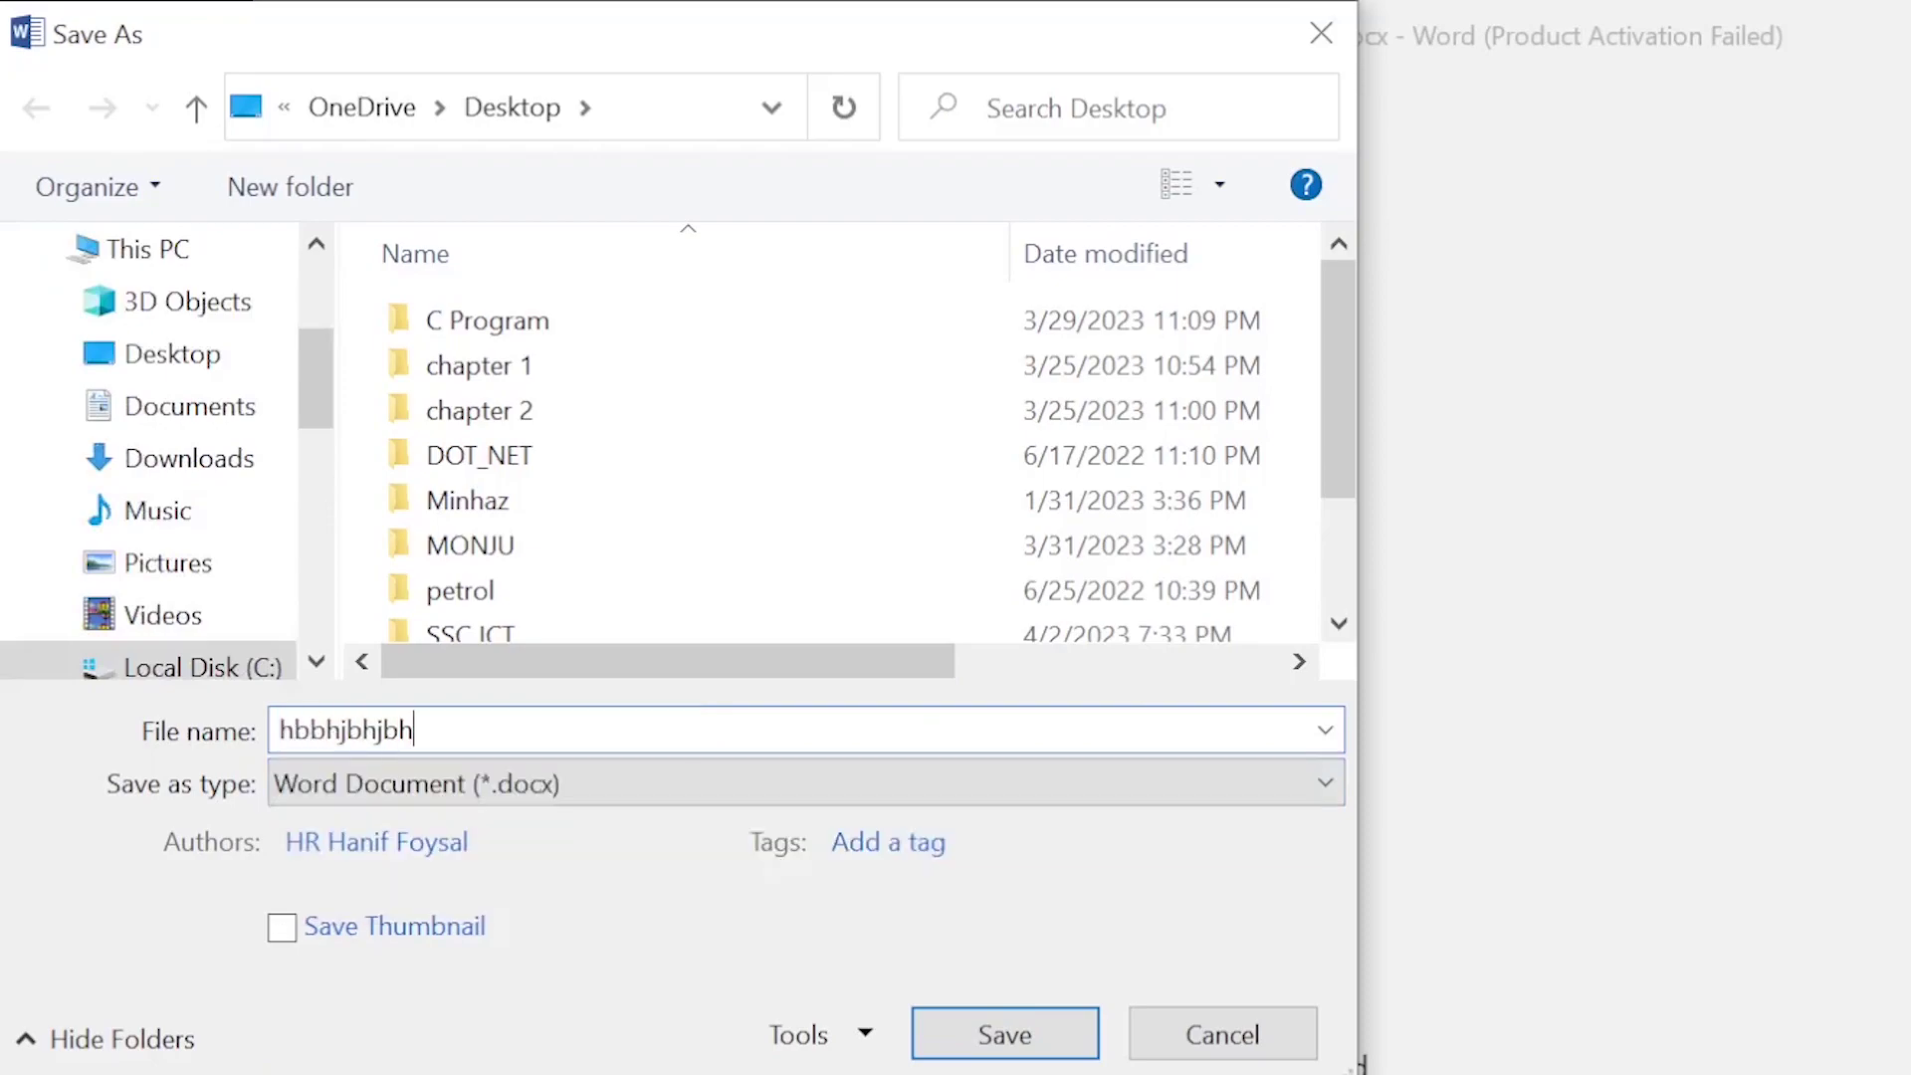
pyautogui.press('BackSpace')
pyautogui.press('BackSpace')
pyautogui.press('BackSpace')
pyautogui.press('BackSpace')
pyautogui.press('BackSpace')
pyautogui.press('BackSpace')
pyautogui.press('BackSpace')
pyautogui.press('BackSpace')
pyautogui.write('ss')
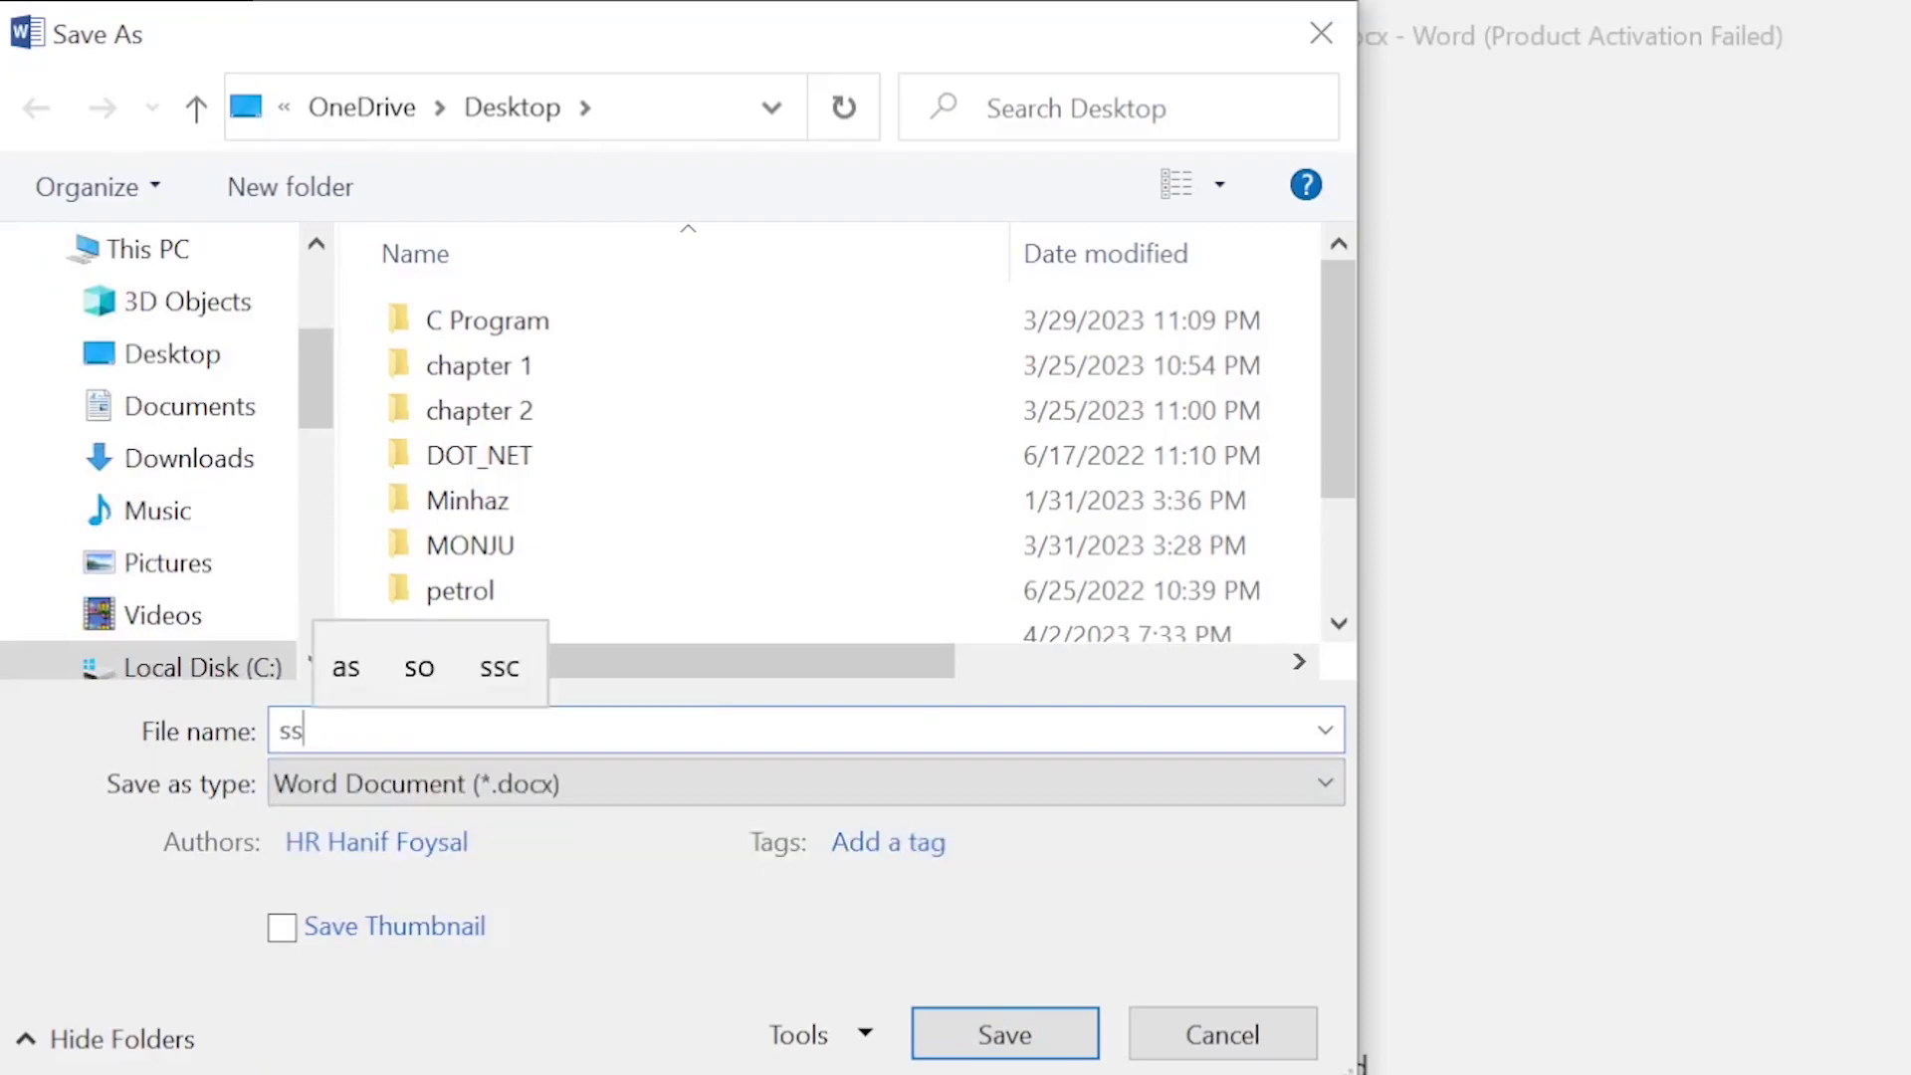
pyautogui.write('c')
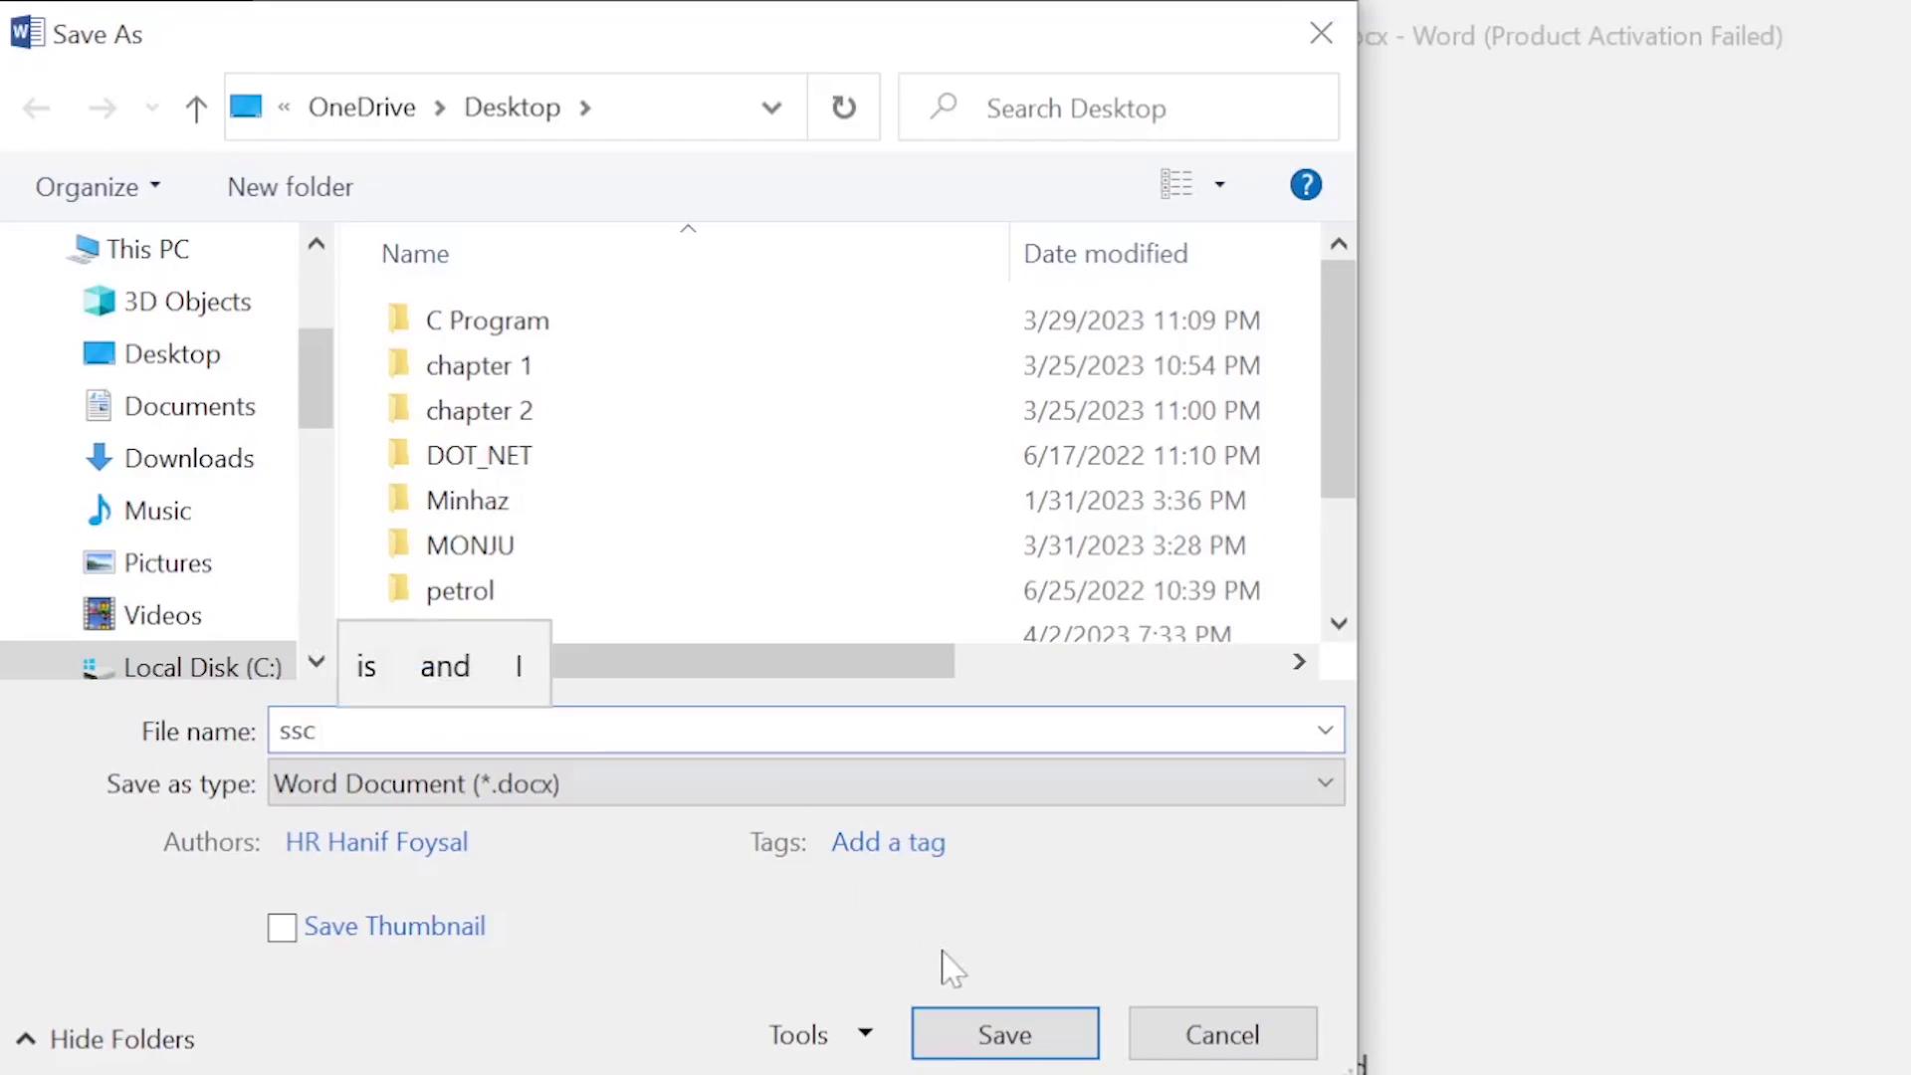
pyautogui.click(1022, 1035)
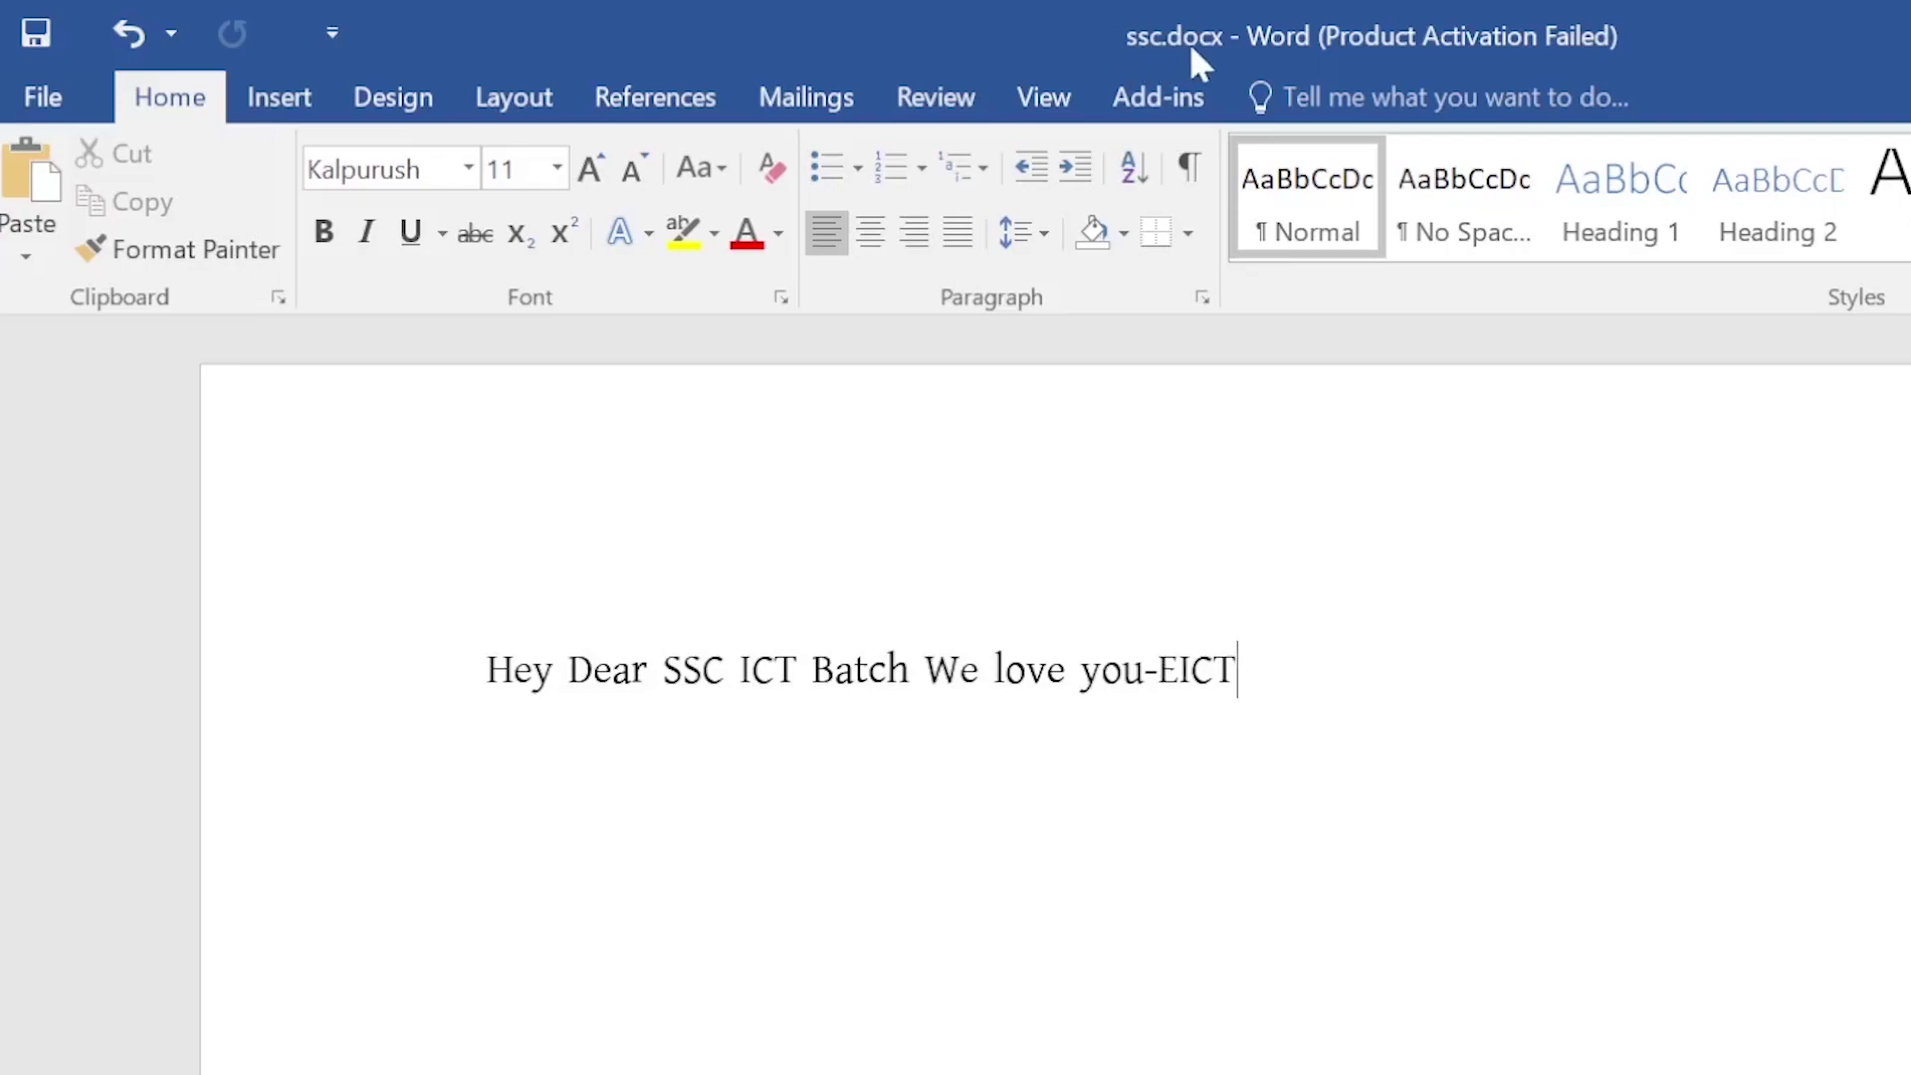
pyautogui.click(71, 103)
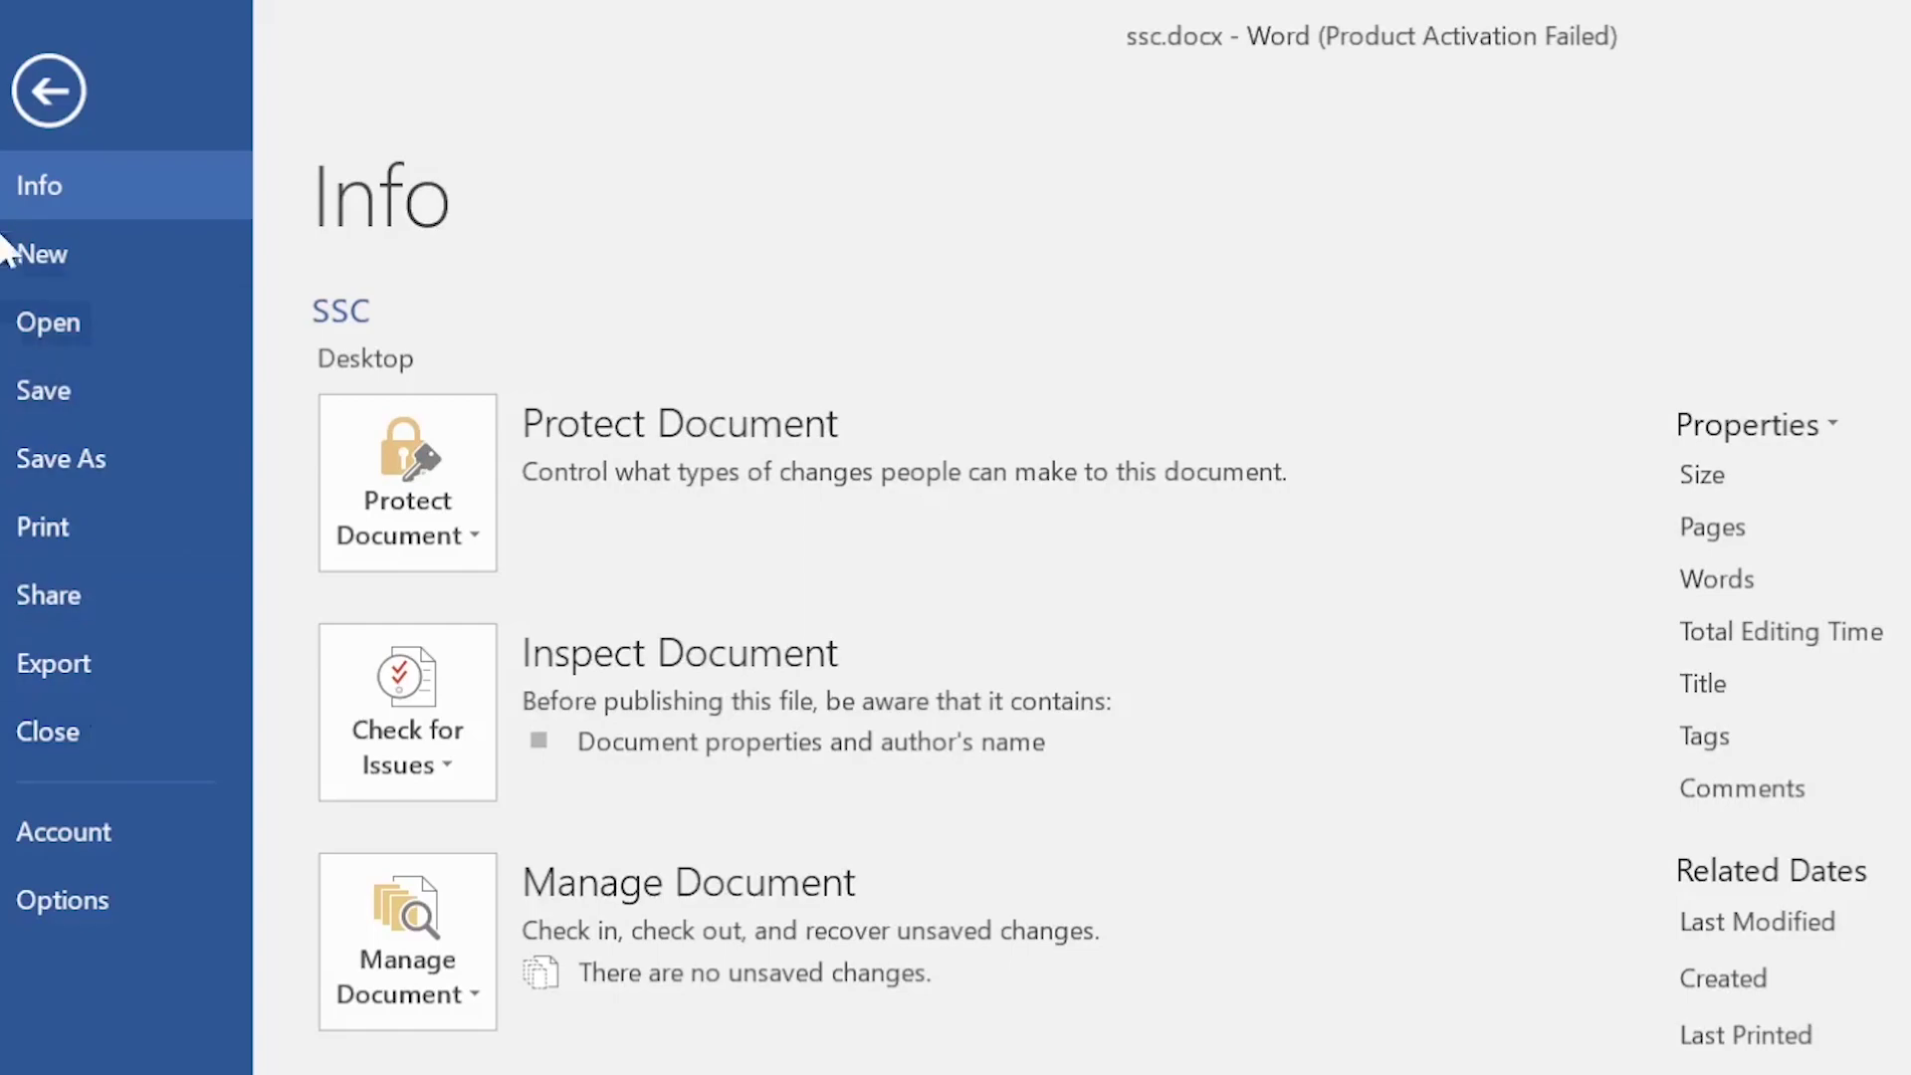
pyautogui.click(40, 98)
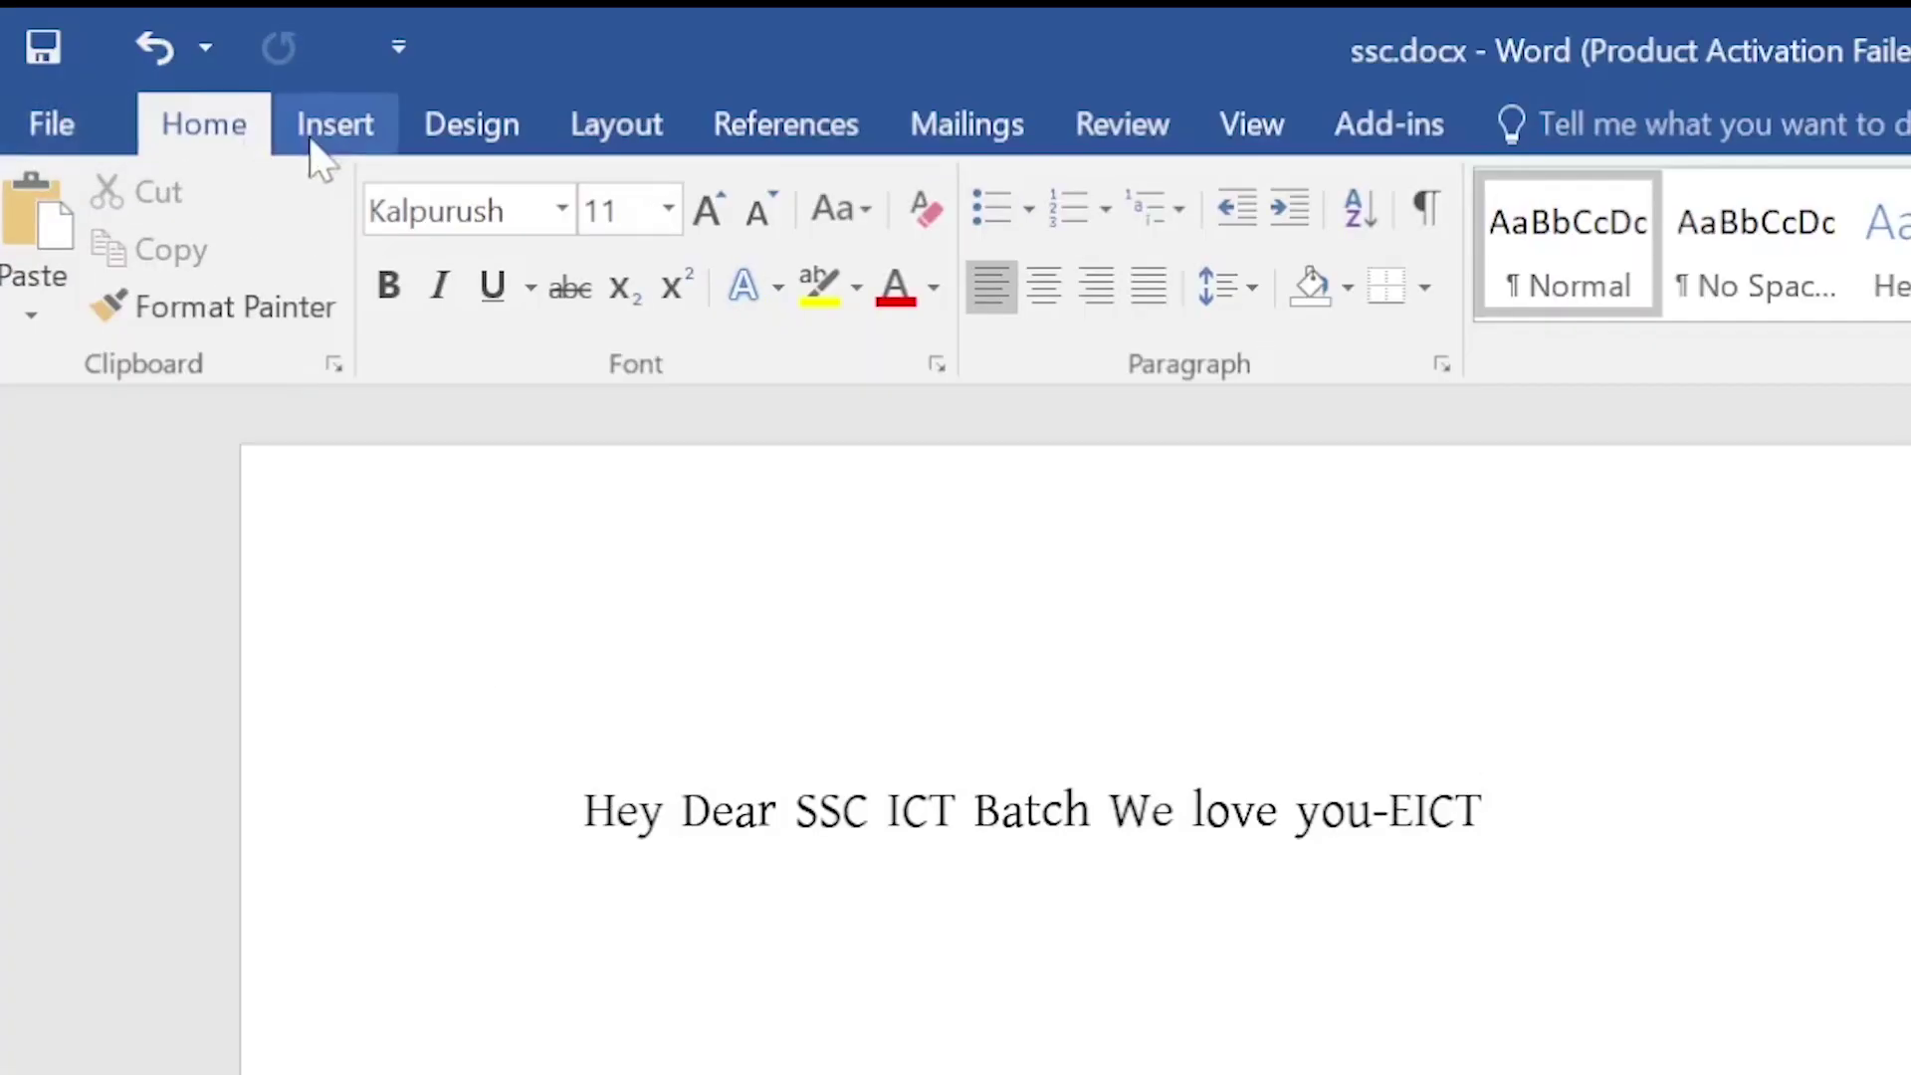
pyautogui.click(316, 147)
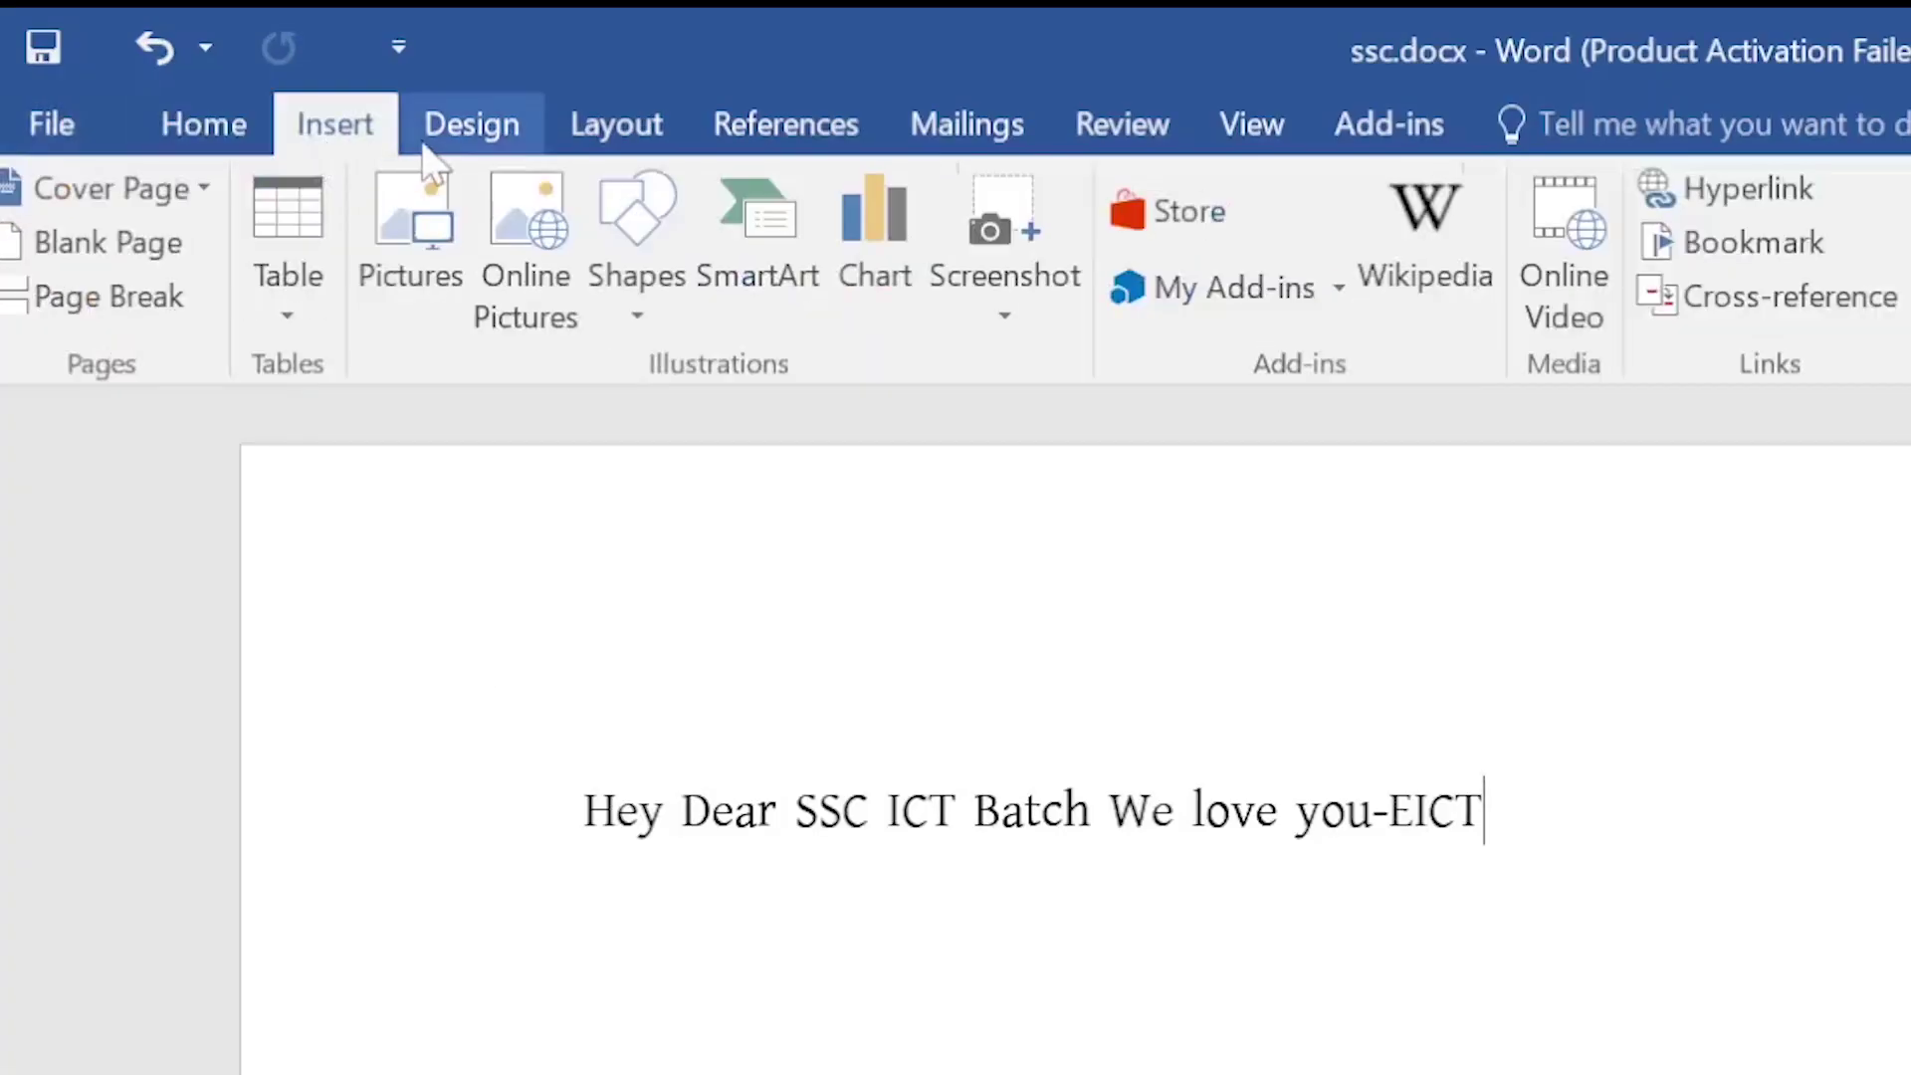
pyautogui.click(470, 130)
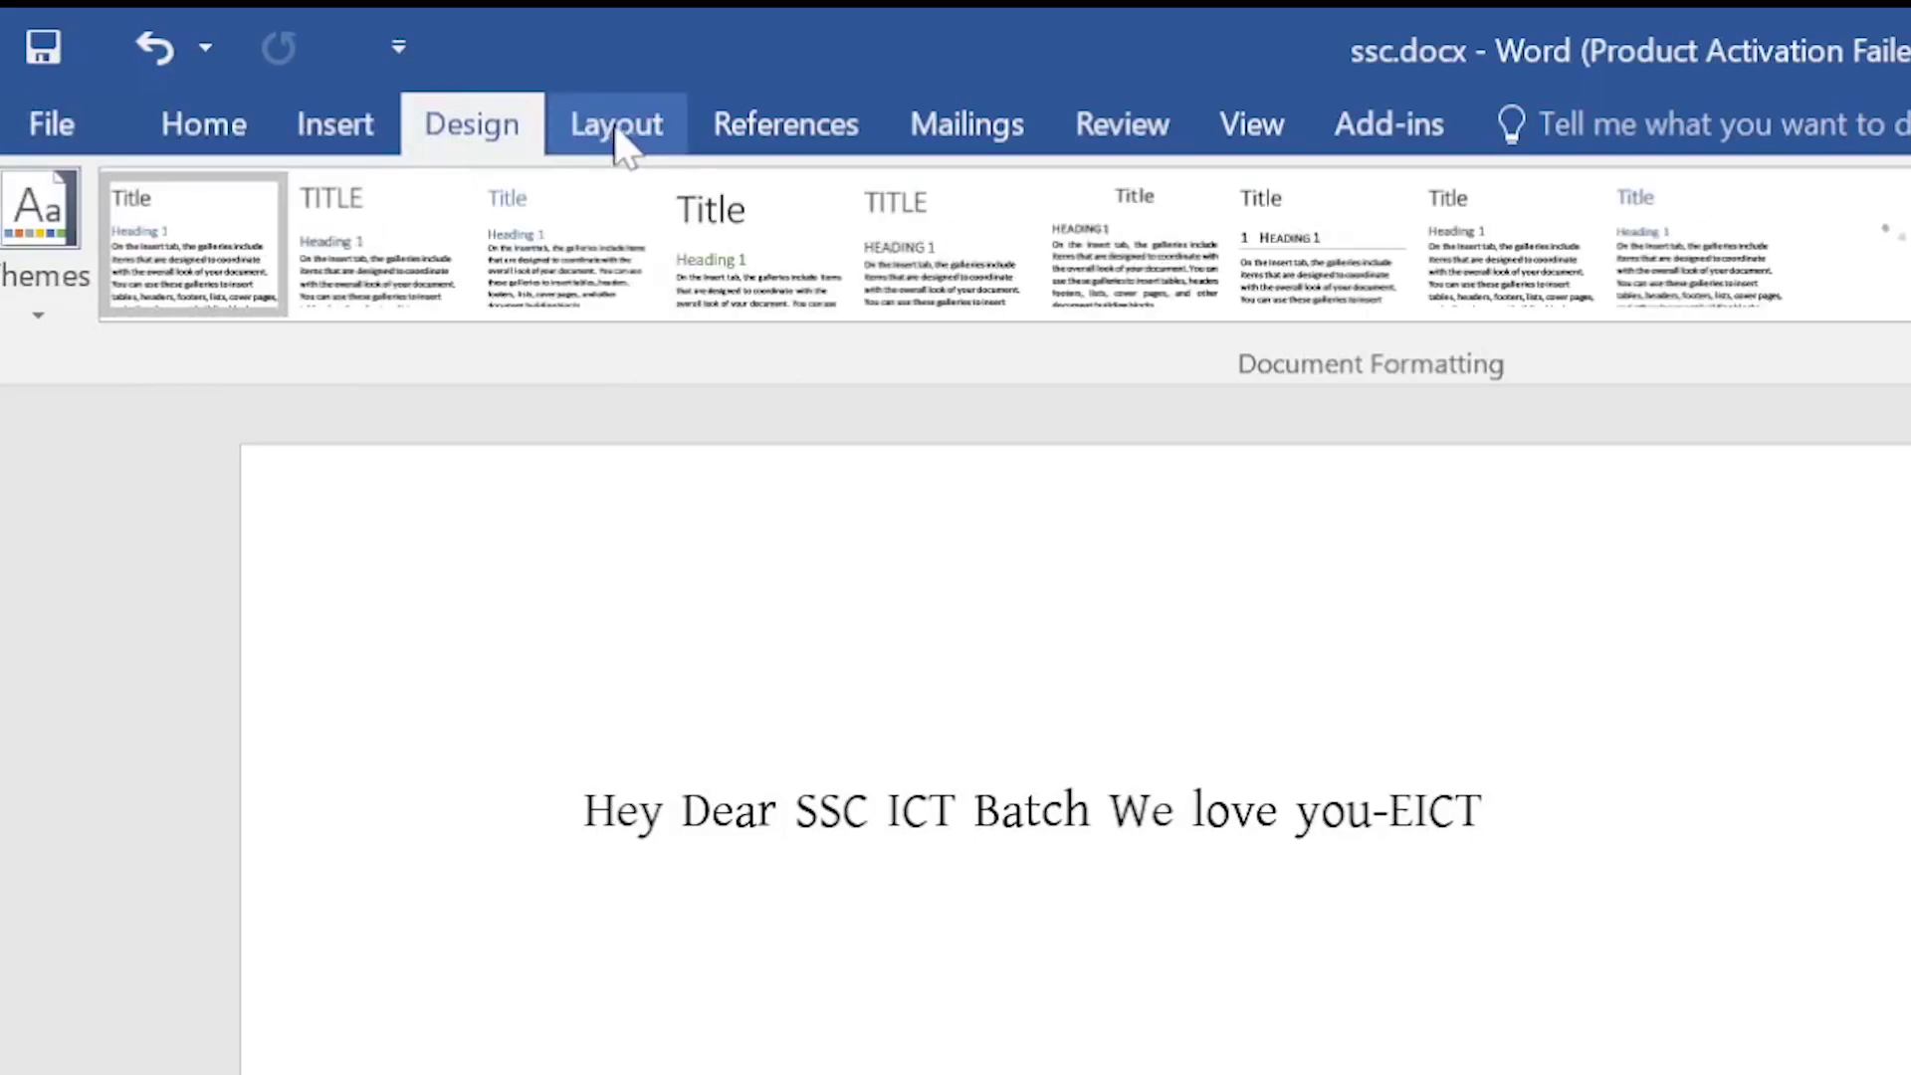
pyautogui.click(615, 137)
pyautogui.click(782, 137)
pyautogui.click(956, 139)
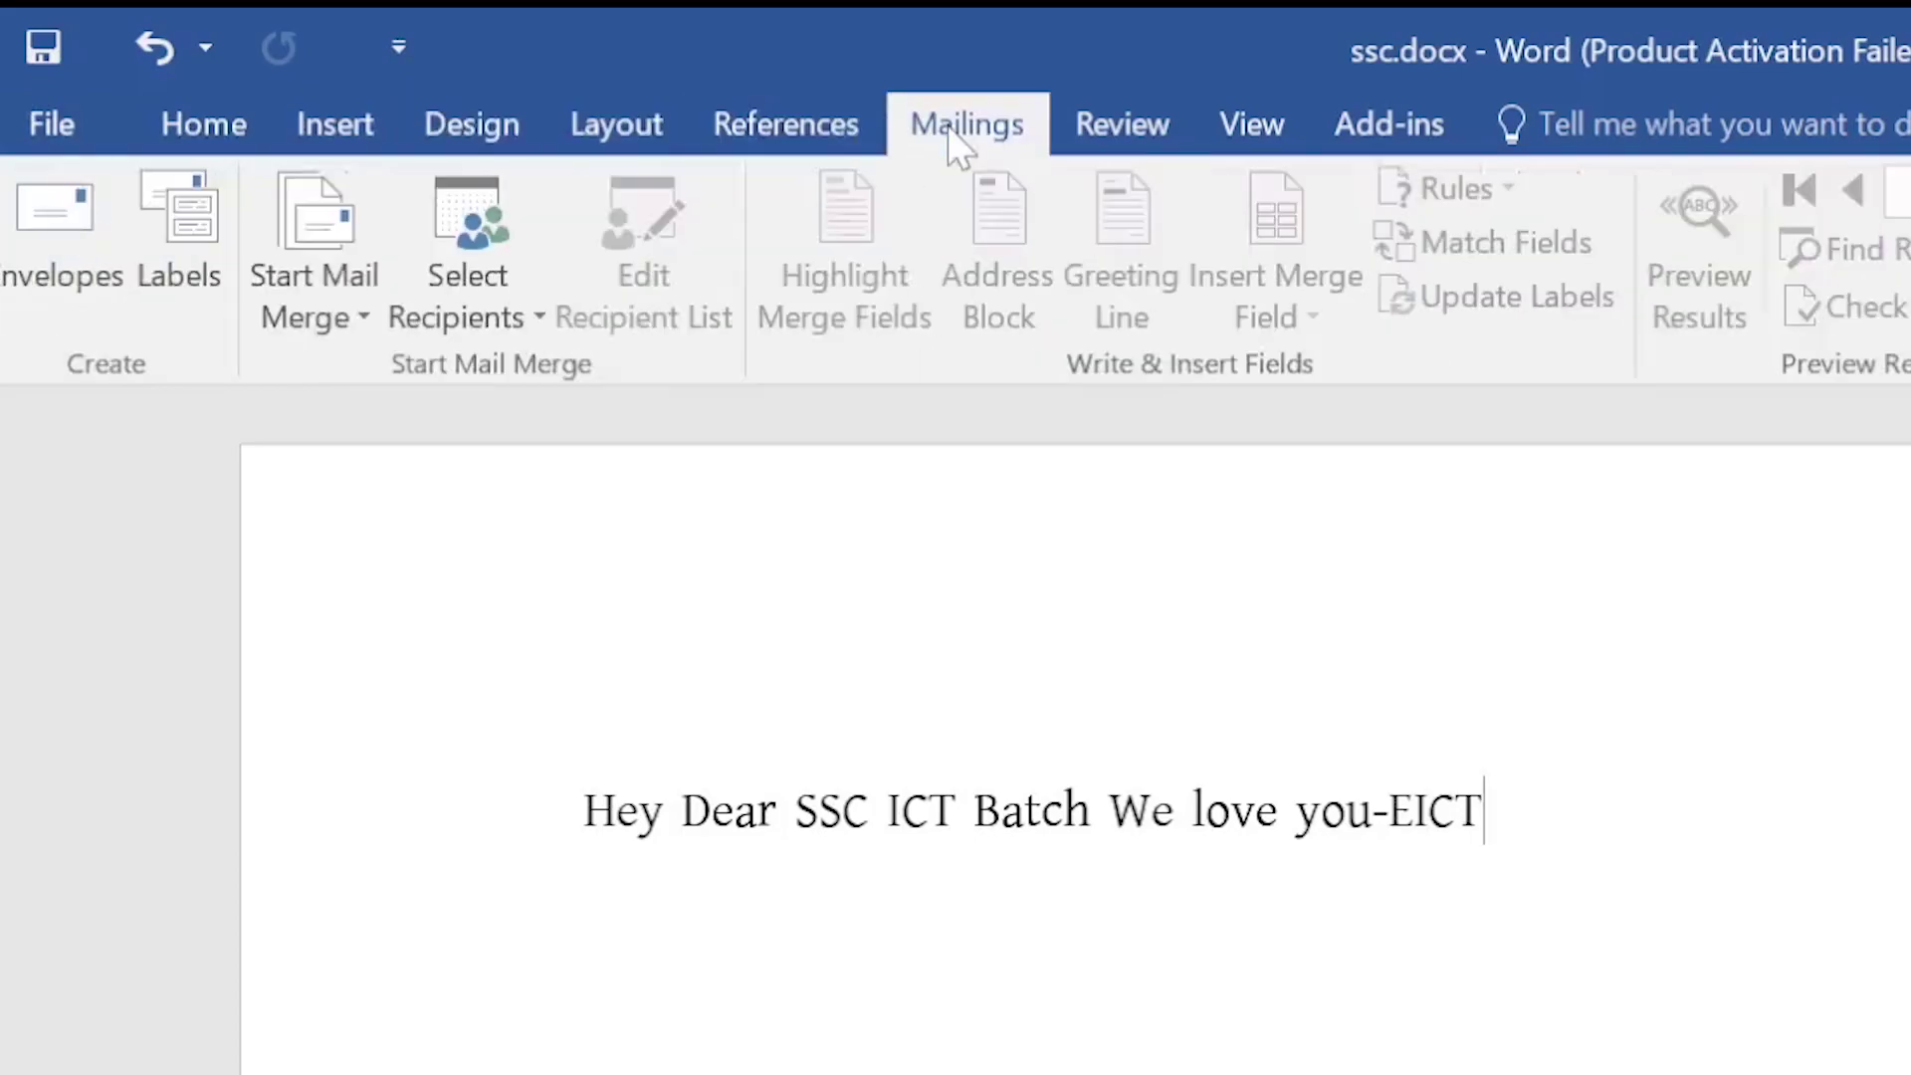
pyautogui.click(1119, 137)
pyautogui.click(1256, 137)
pyautogui.click(1371, 139)
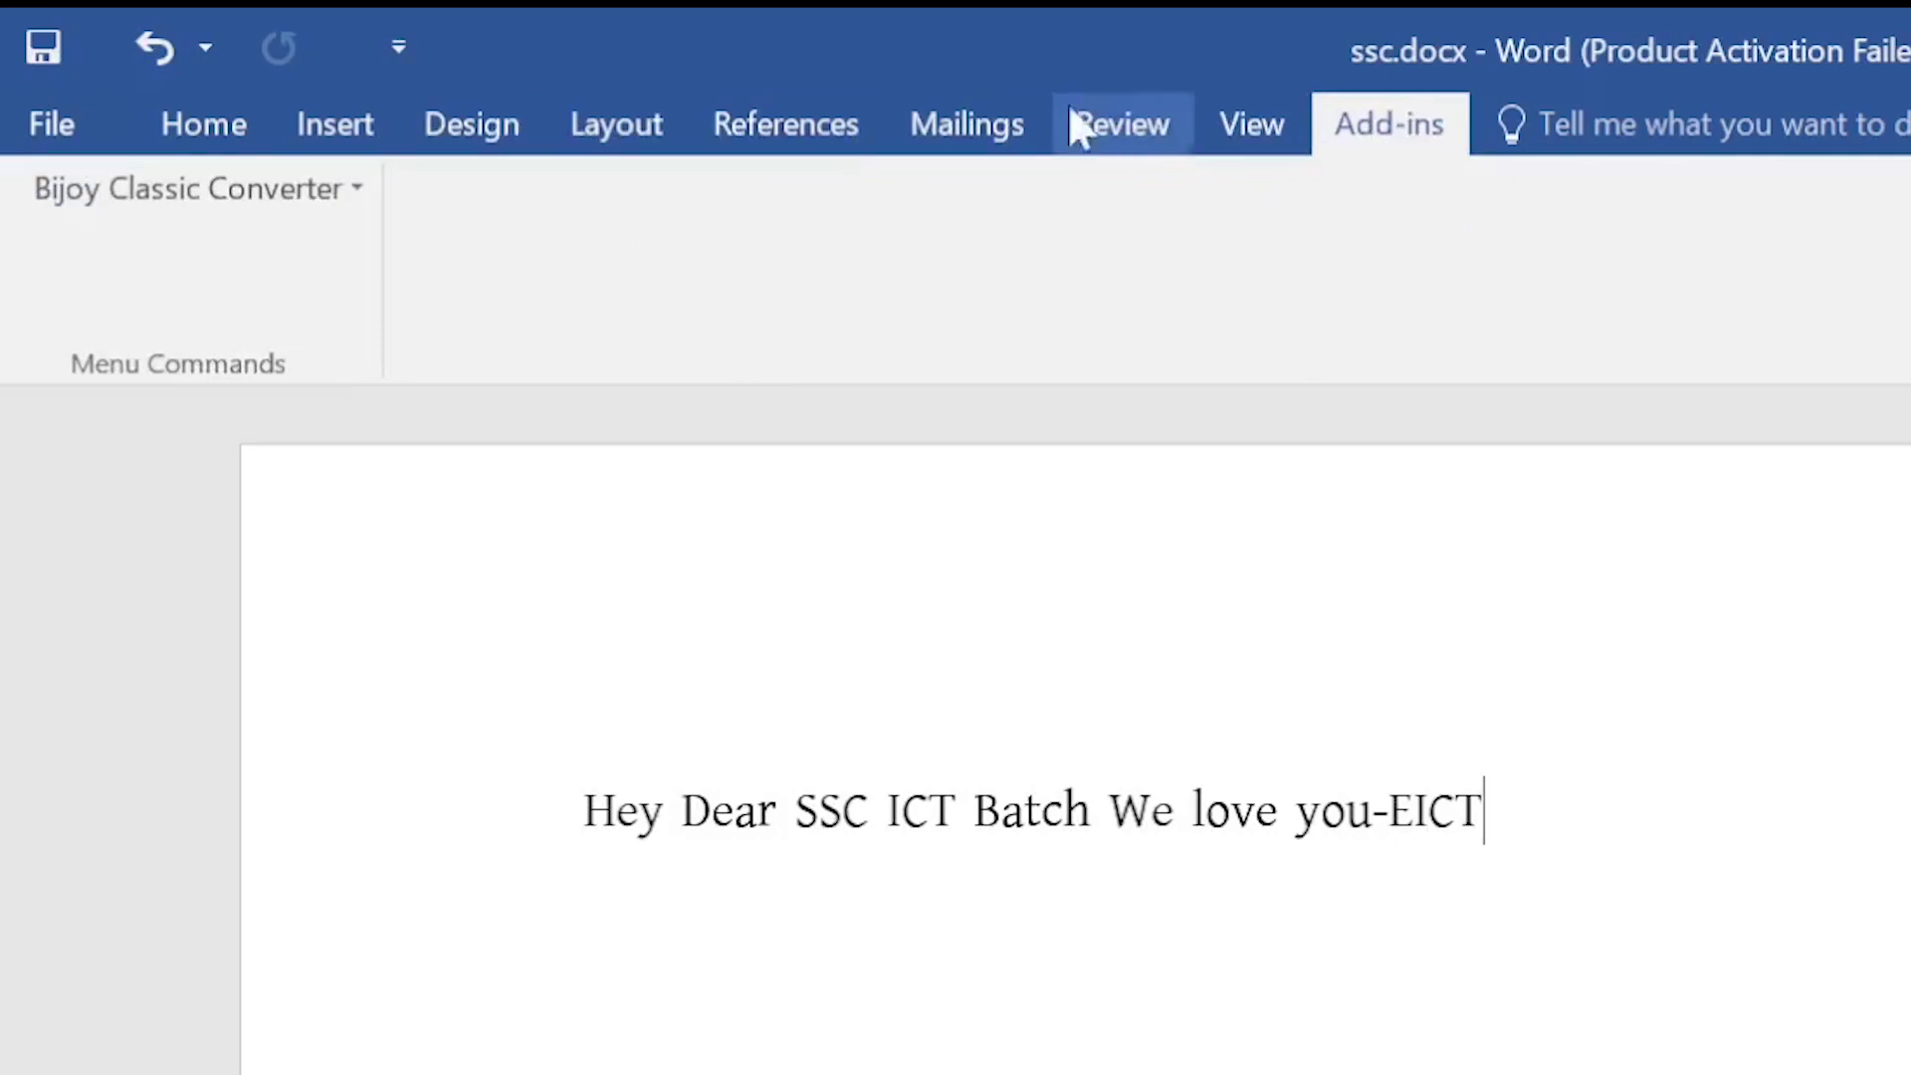
pyautogui.click(217, 125)
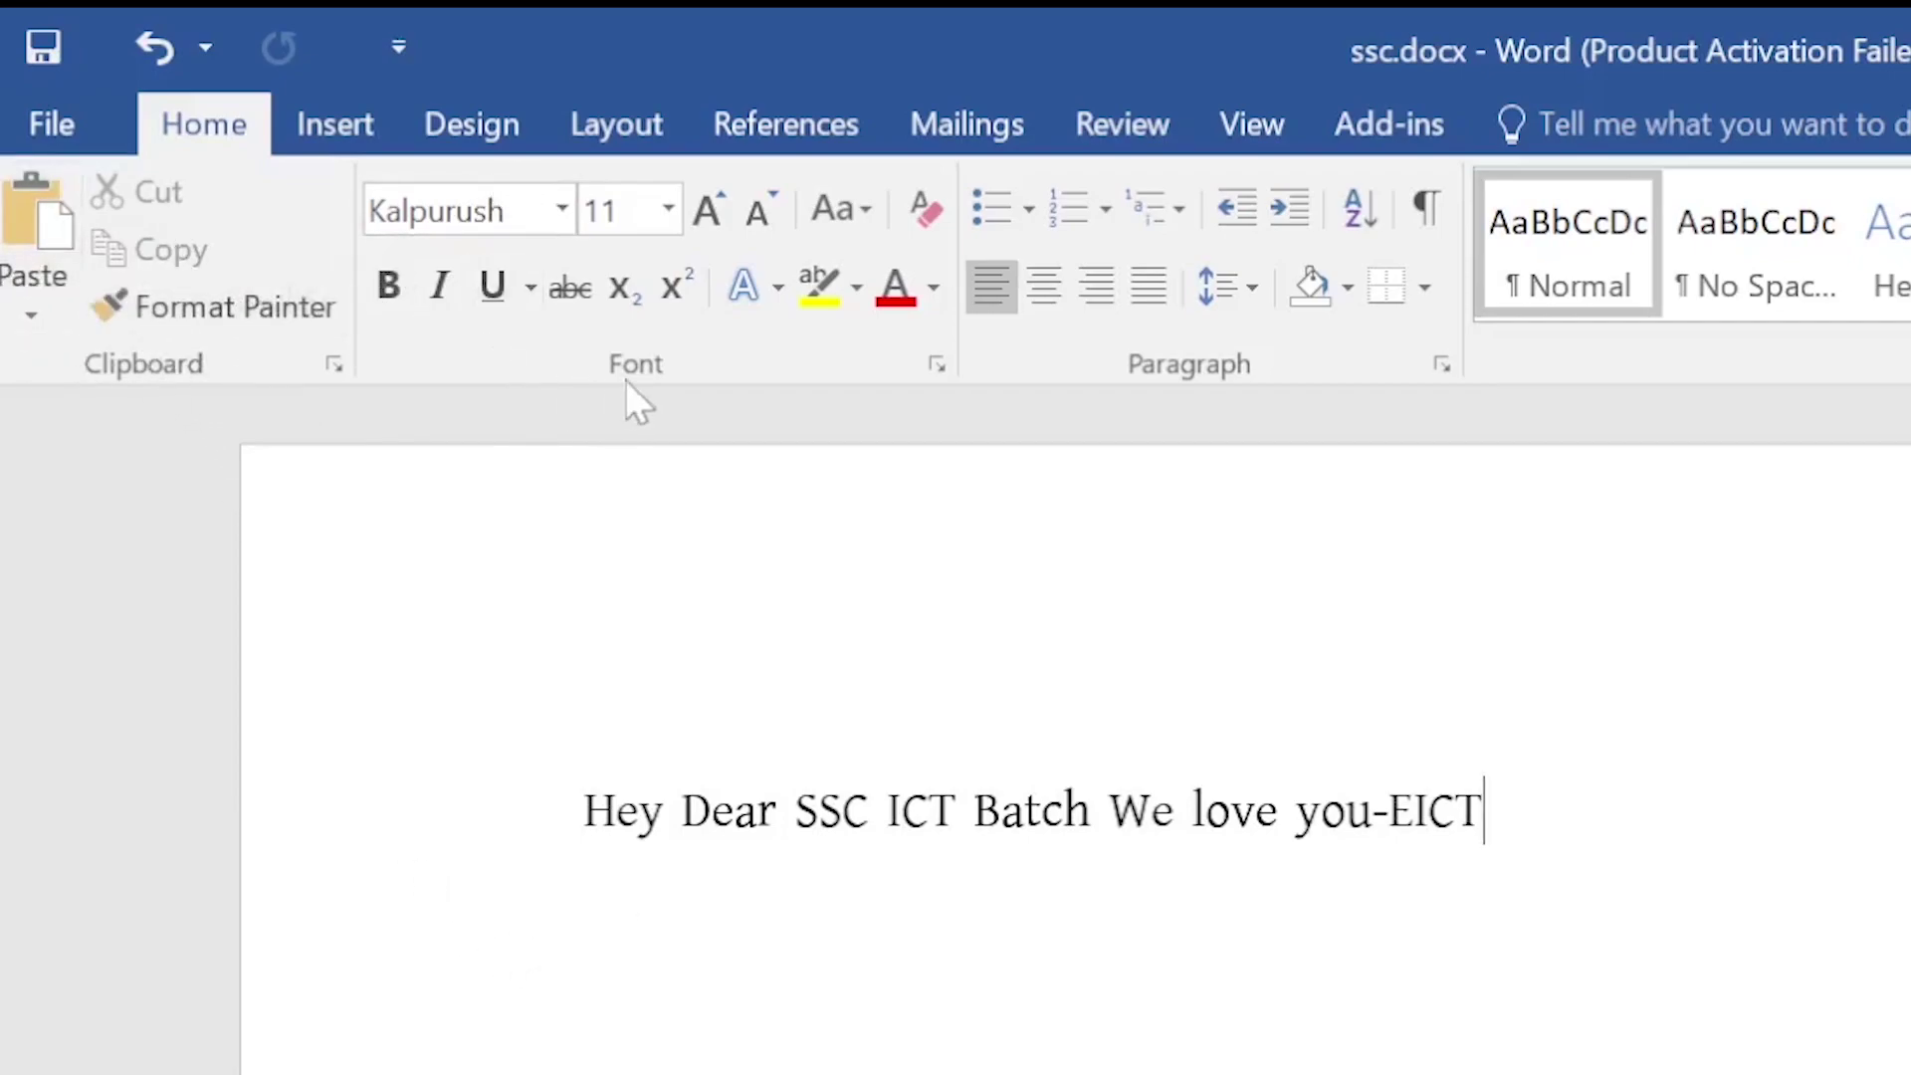
# Select the whole greeting line and set it in Algerian, after trying Arial Rounded MT Bold.
pyautogui.click(563, 211)
pyautogui.scroll(-6, 597, 861)
pyautogui.scroll(2, 602, 874)
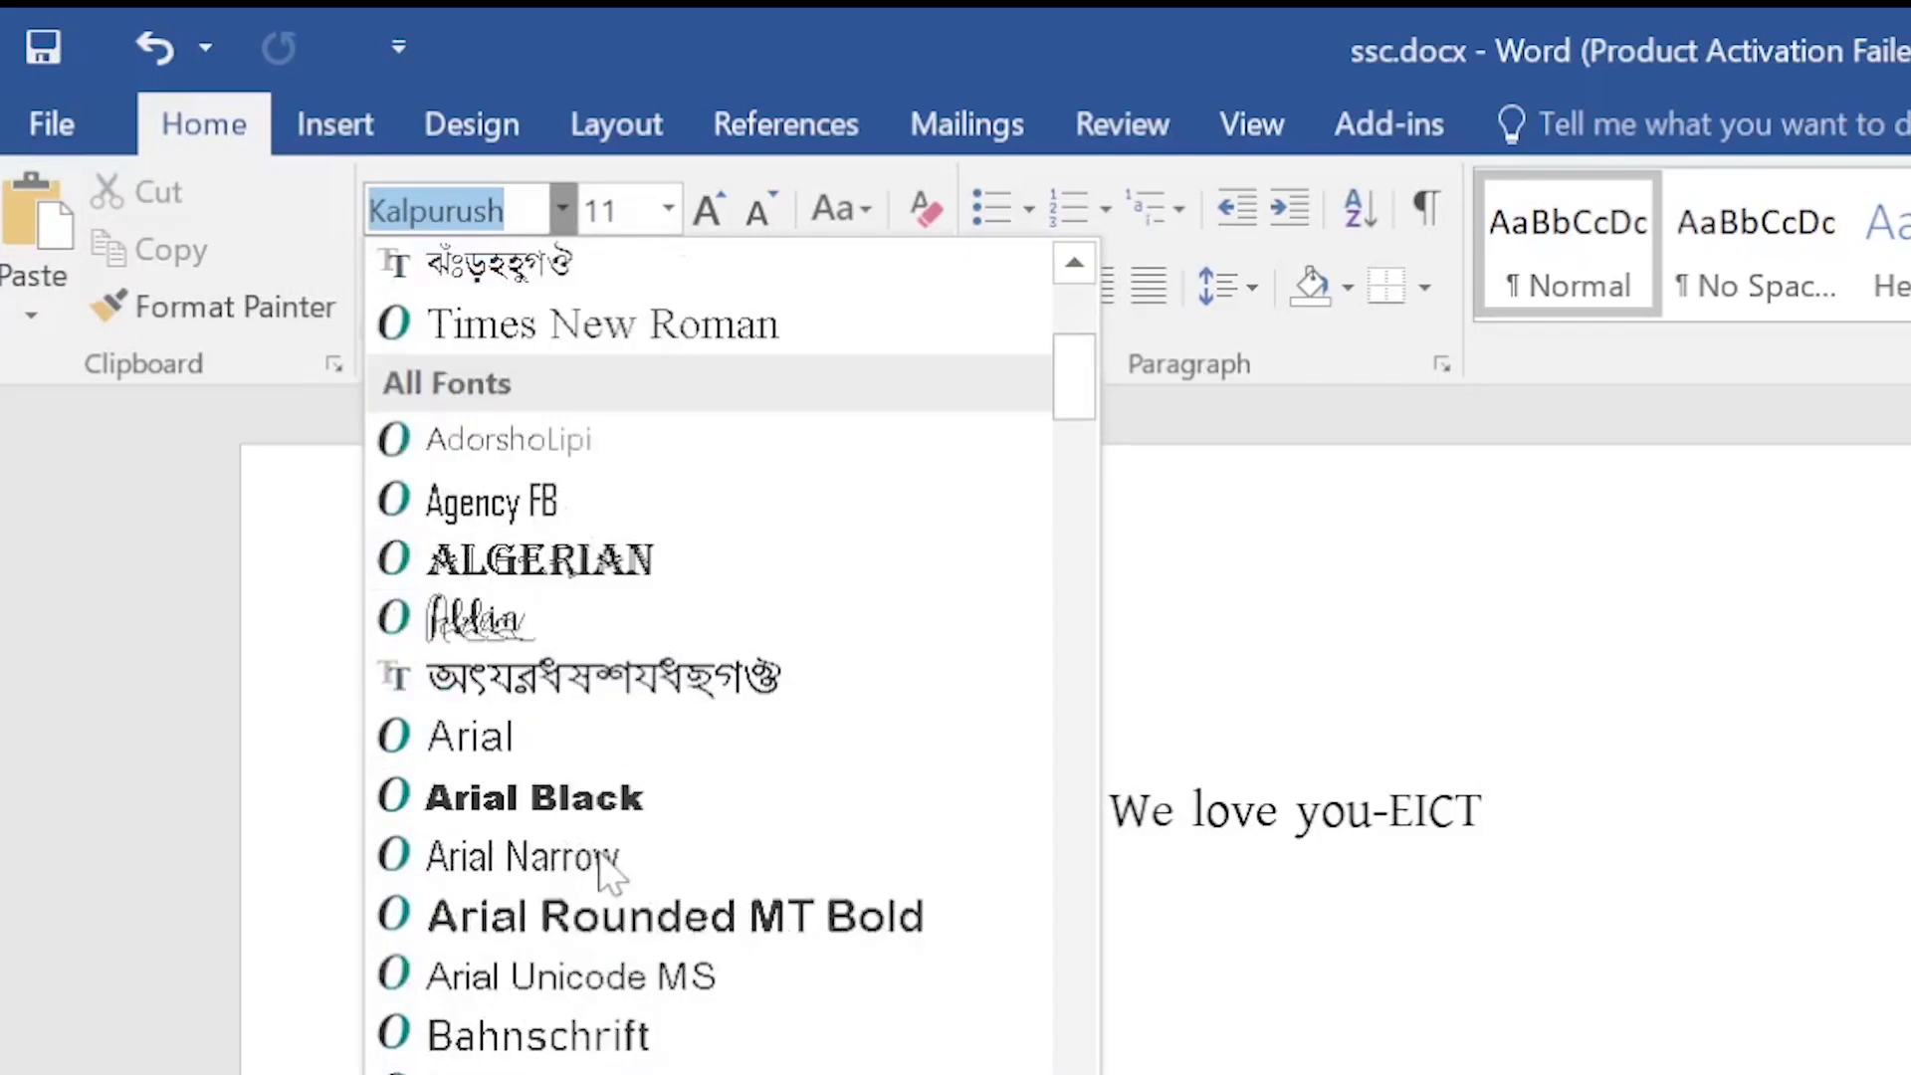
pyautogui.scroll(4, 627, 846)
pyautogui.click(1174, 602)
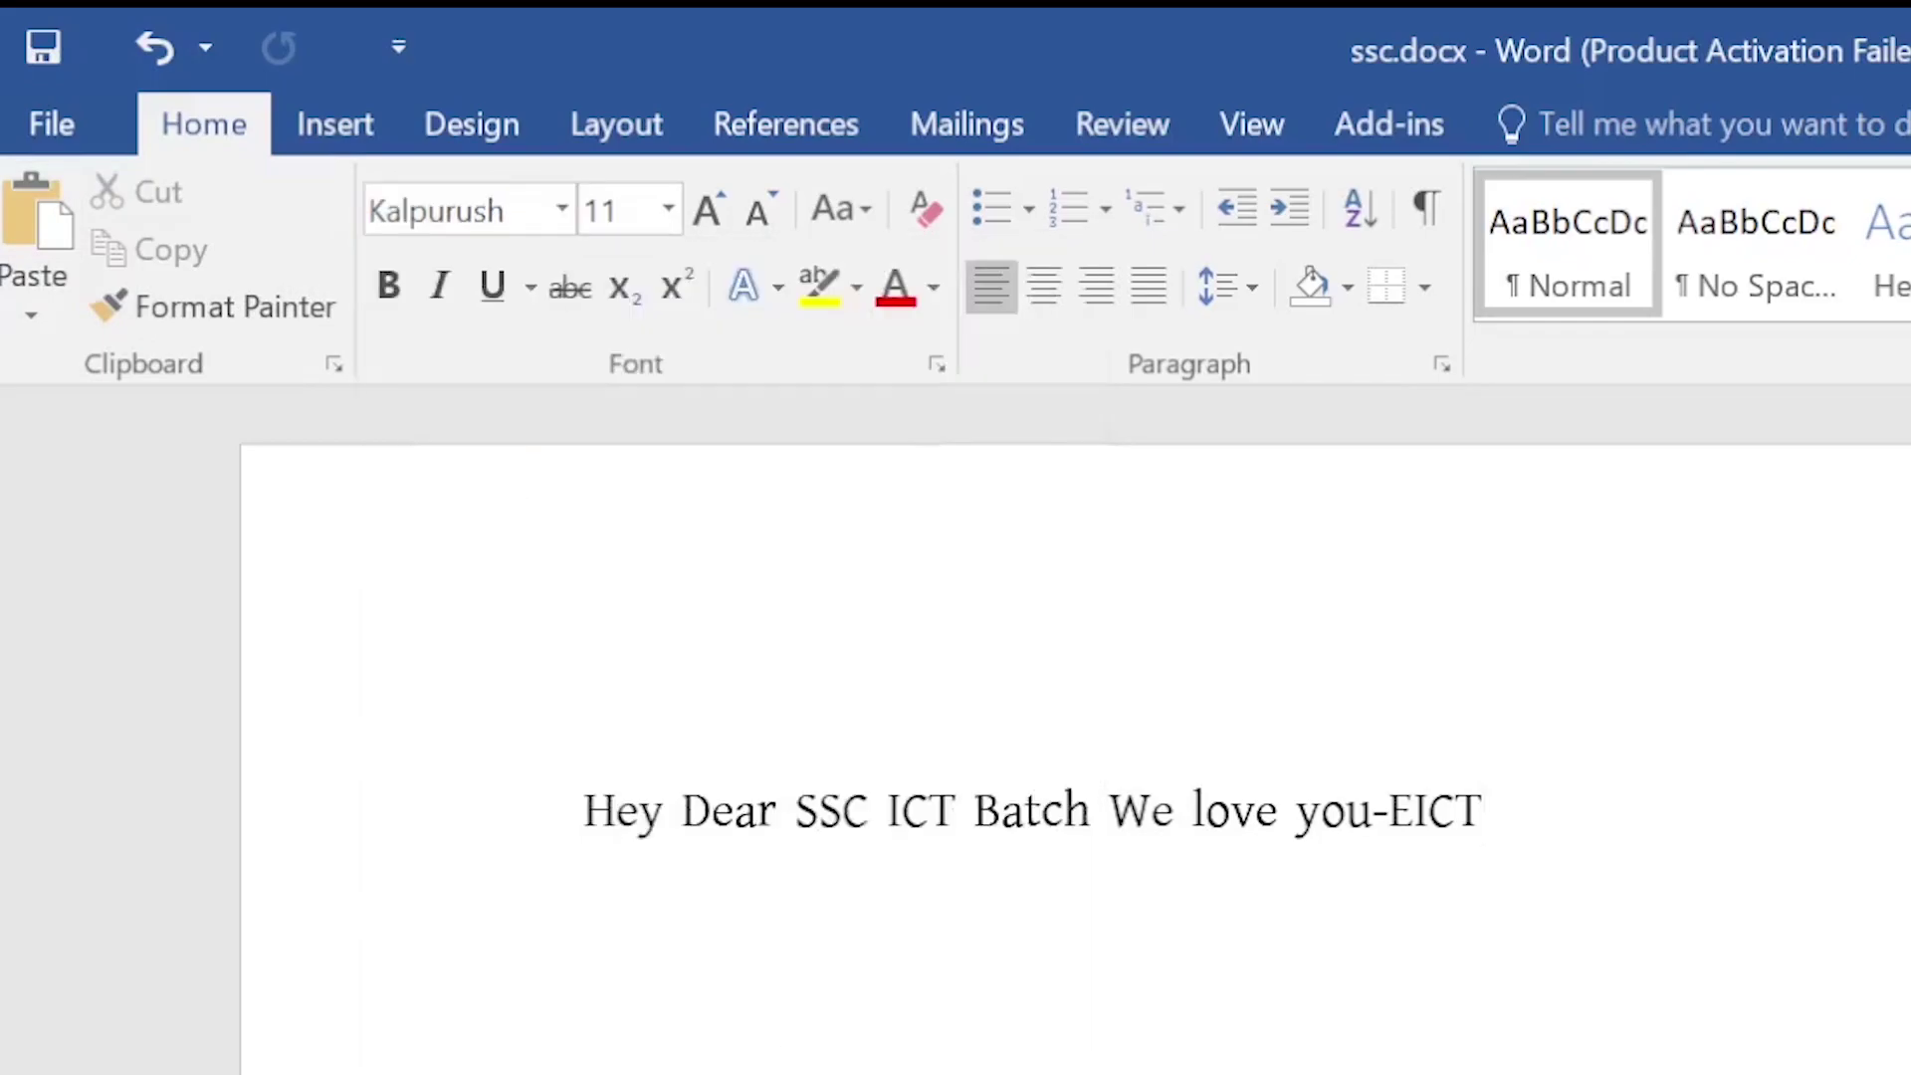
pyautogui.moveTo(585, 811); pyautogui.dragTo(1607, 811)
pyautogui.click(563, 211)
pyautogui.click(637, 738)
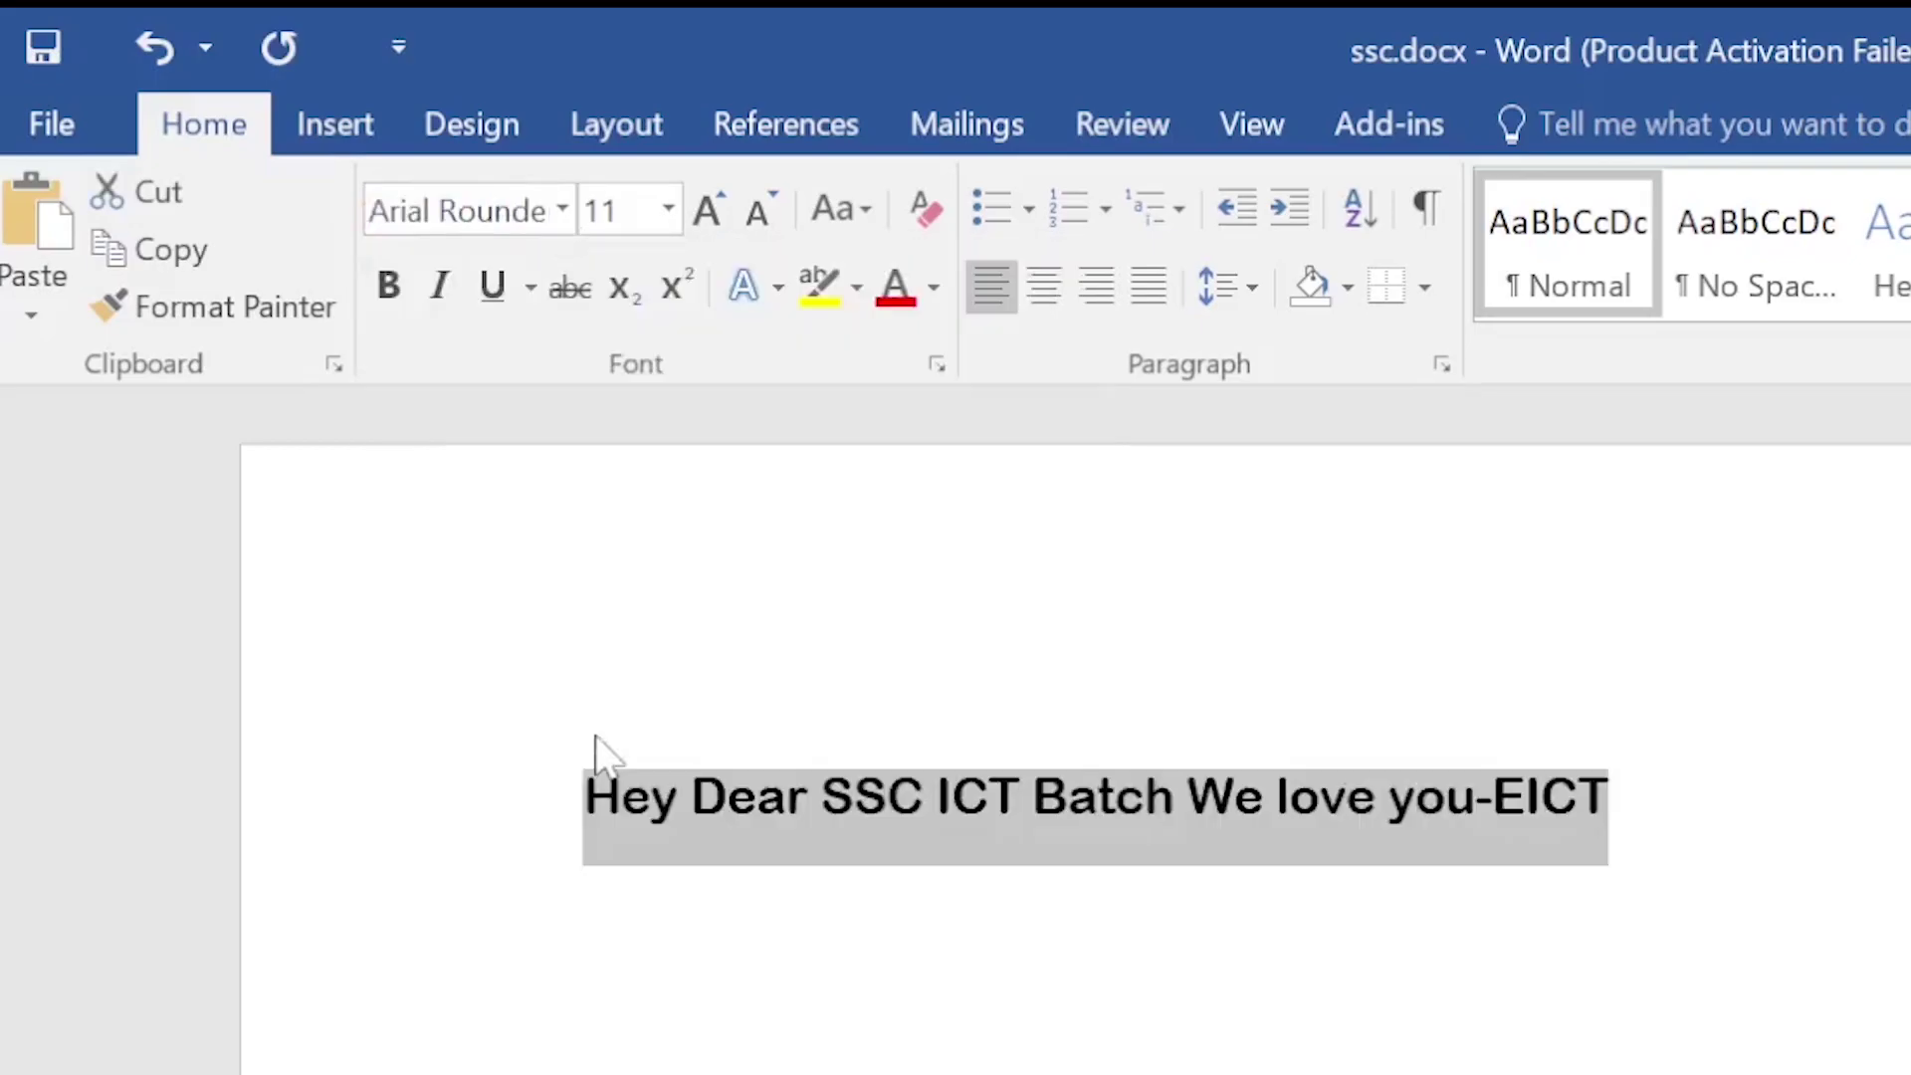
pyautogui.click(562, 211)
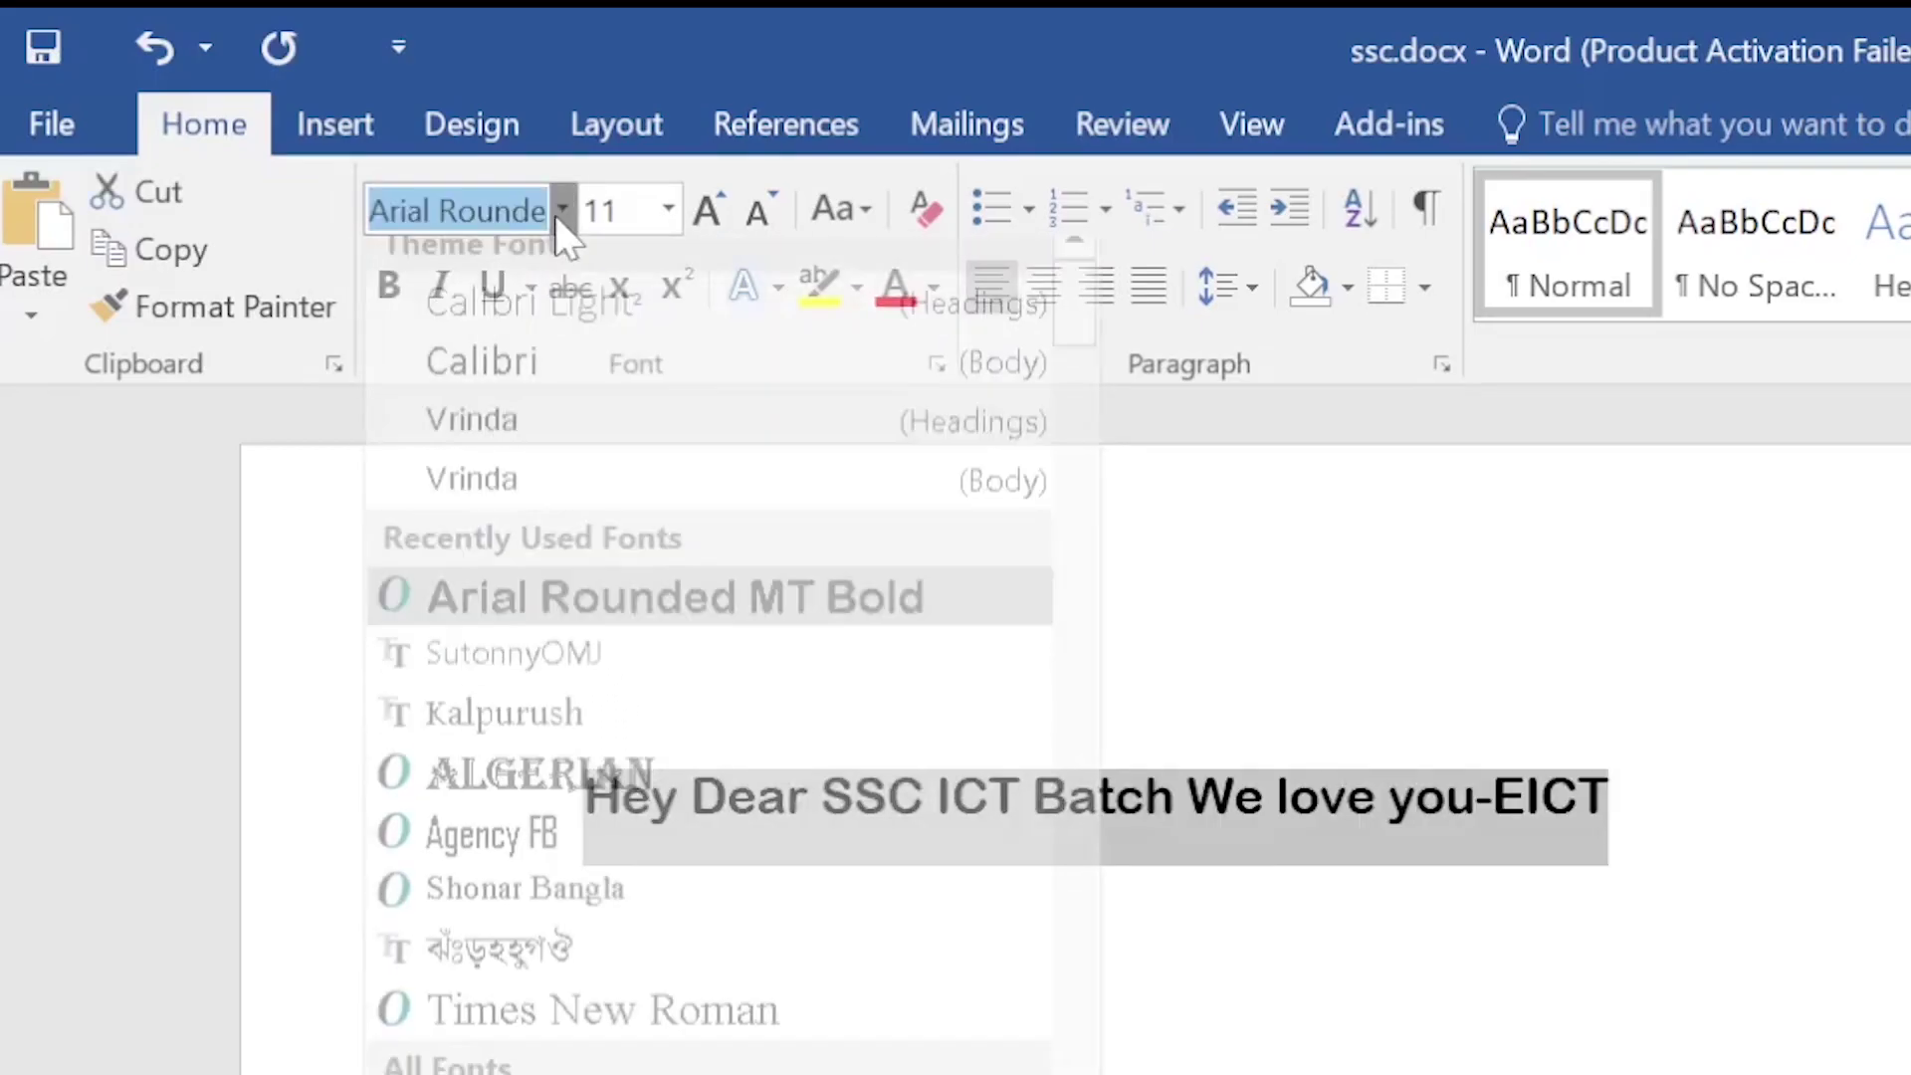
pyautogui.click(418, 806)
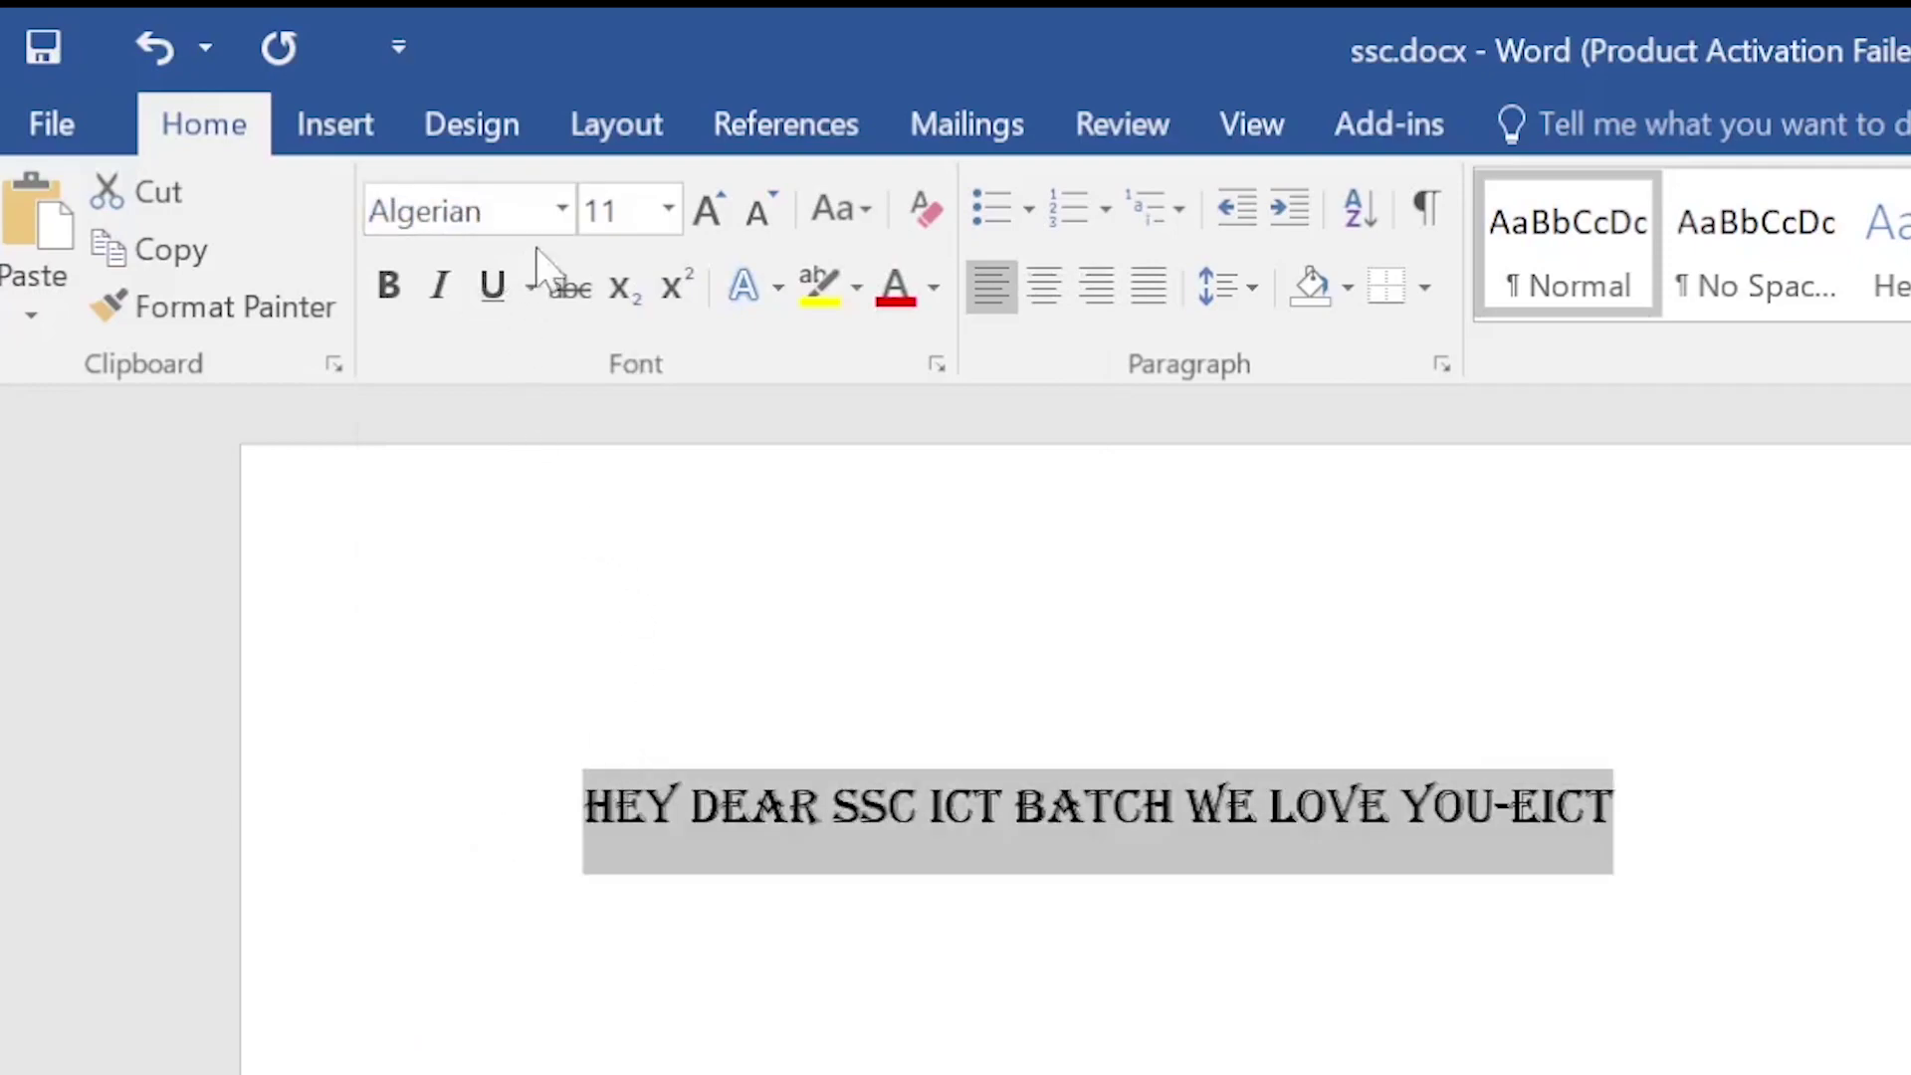
# Set the greeting line's font size to 22 pt.
pyautogui.click(669, 209)
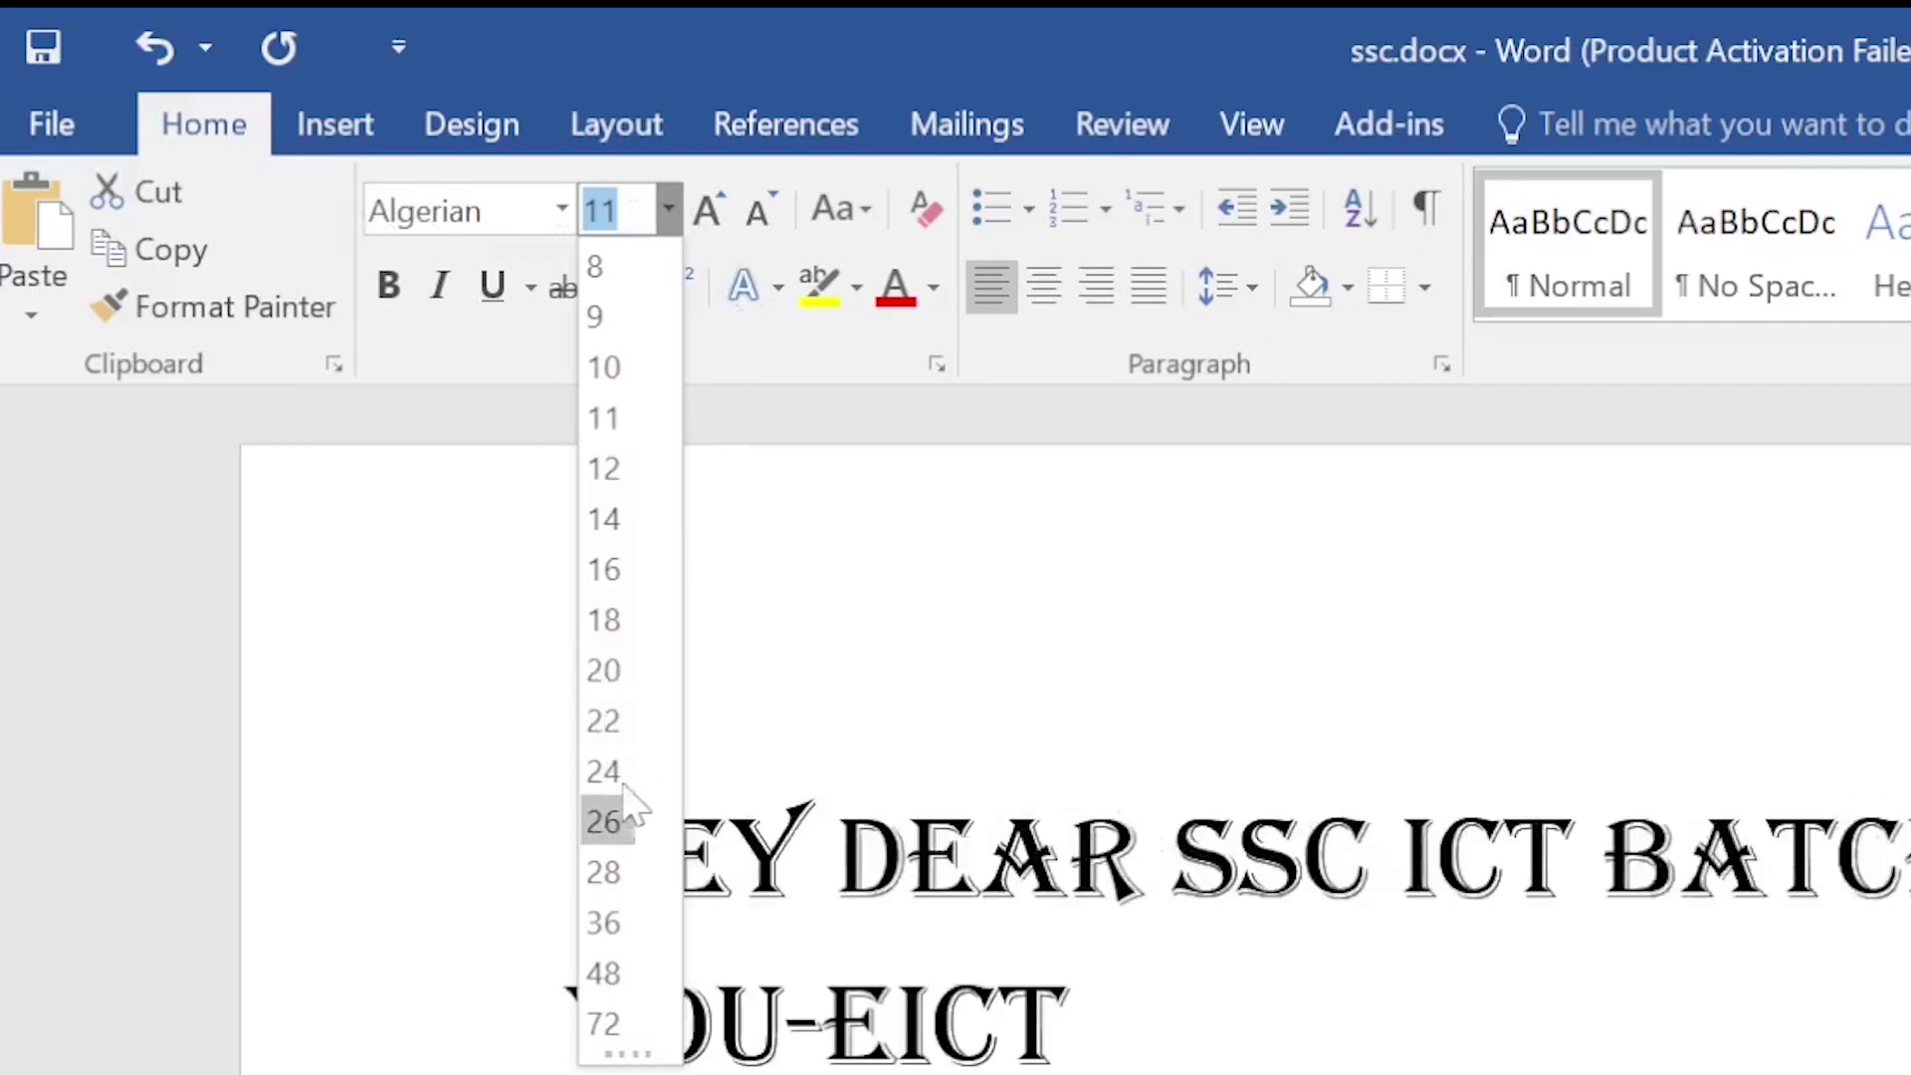
pyautogui.click(623, 721)
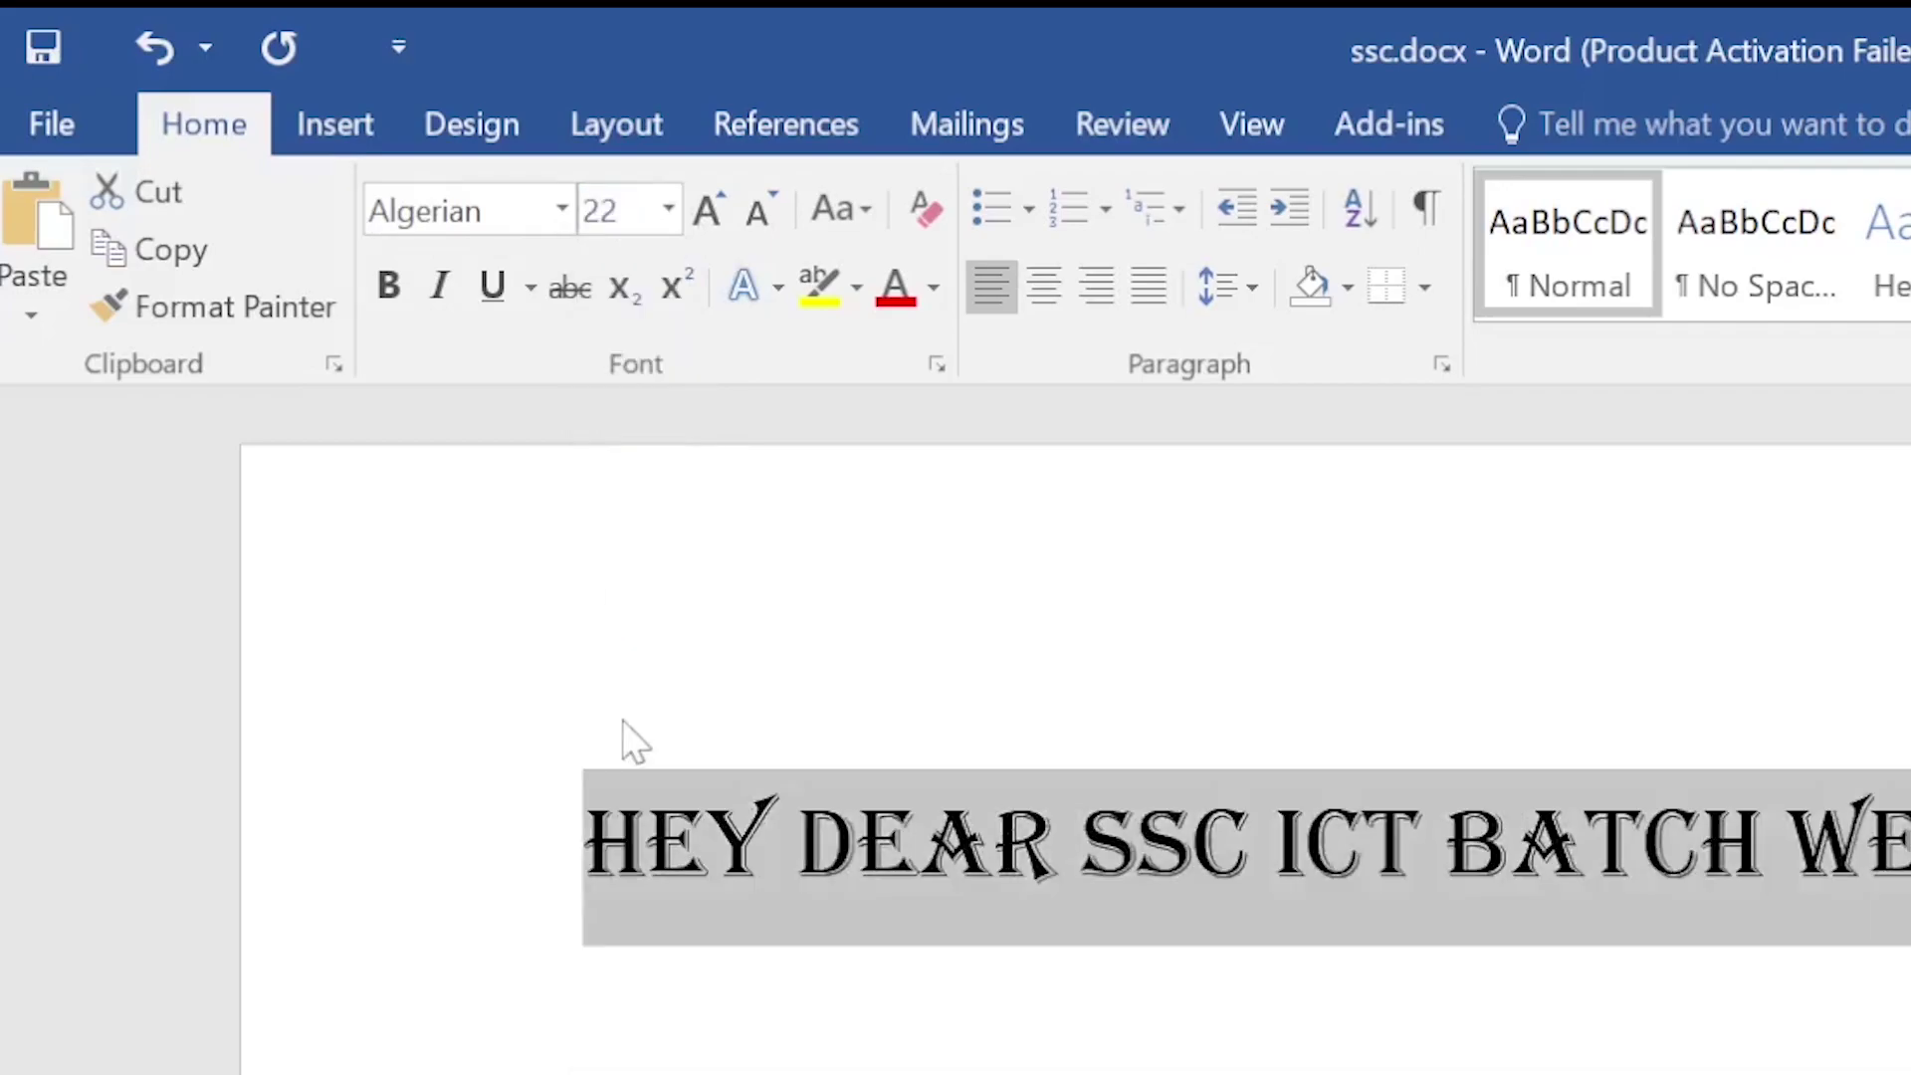
pyautogui.click(563, 209)
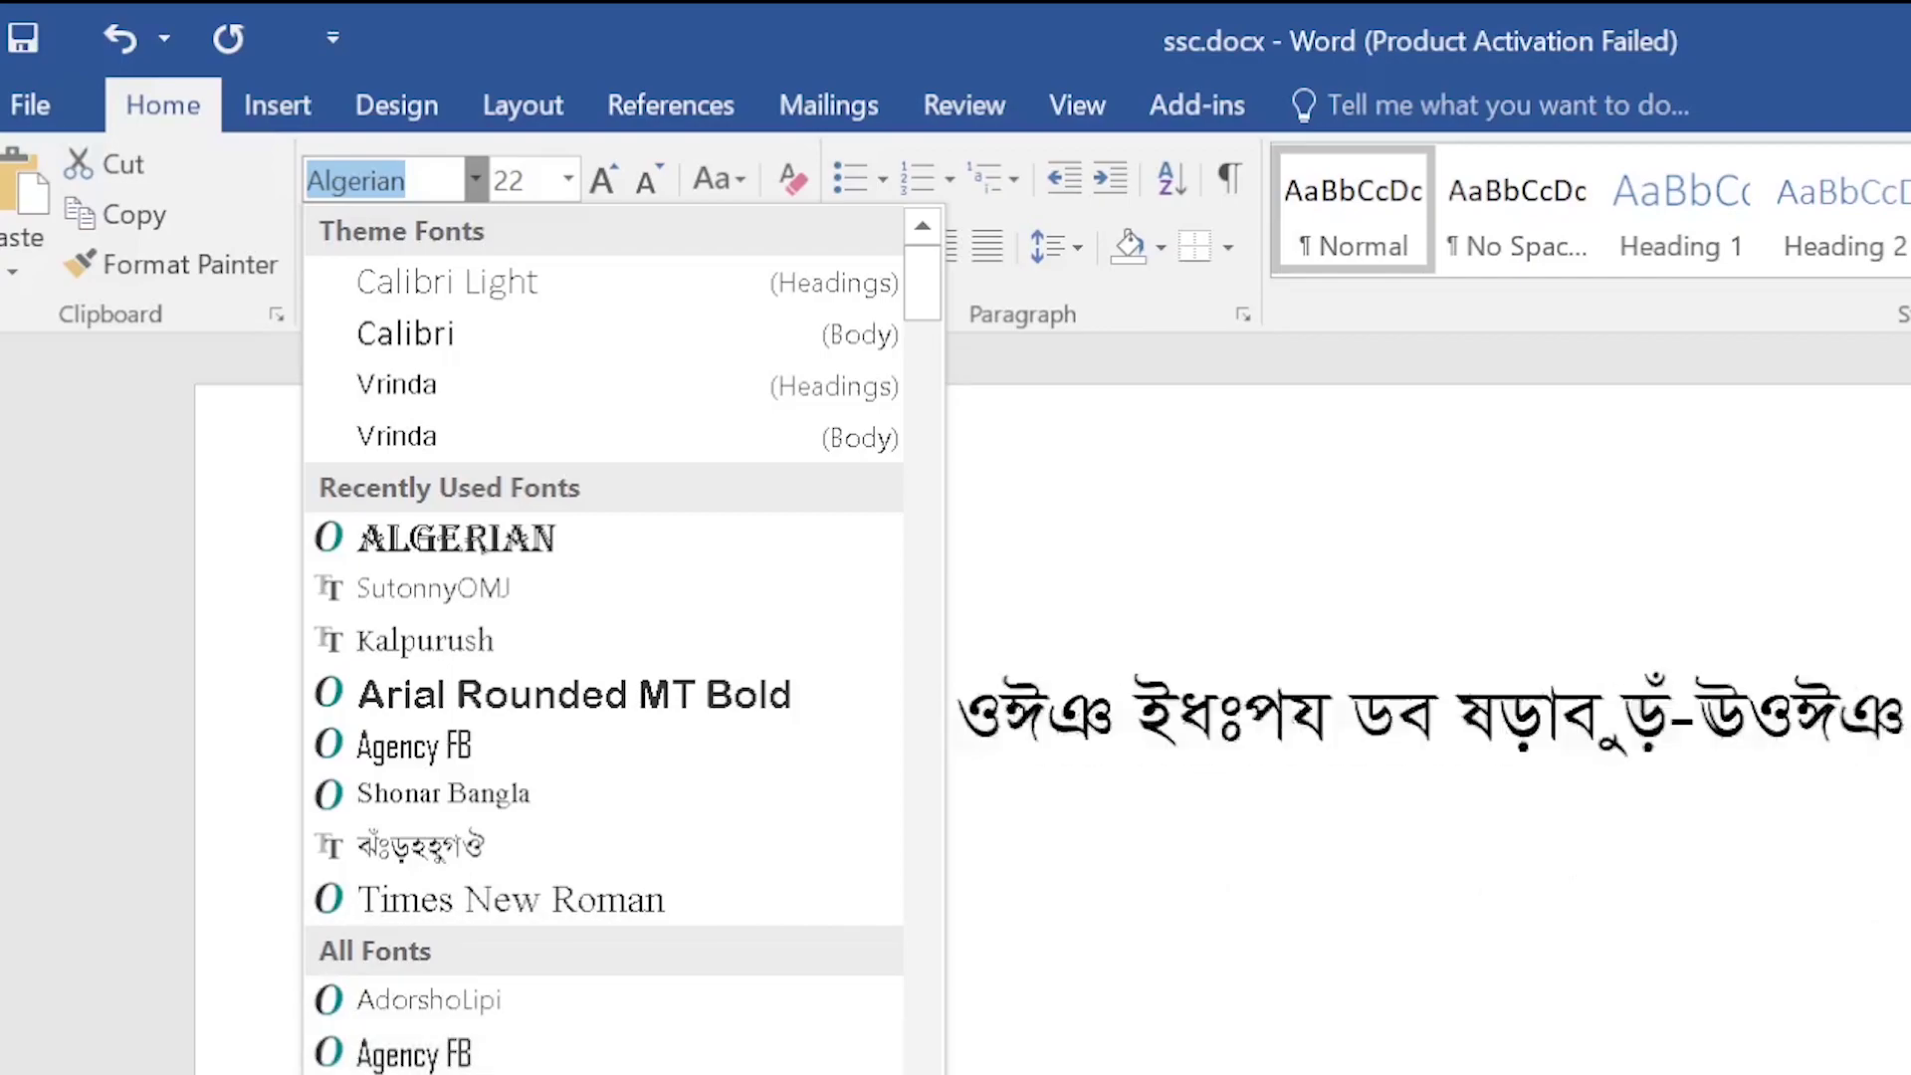
# Try the Bauhaus 93 font on the greeting line.
pyautogui.scroll(-4, 479, 597)
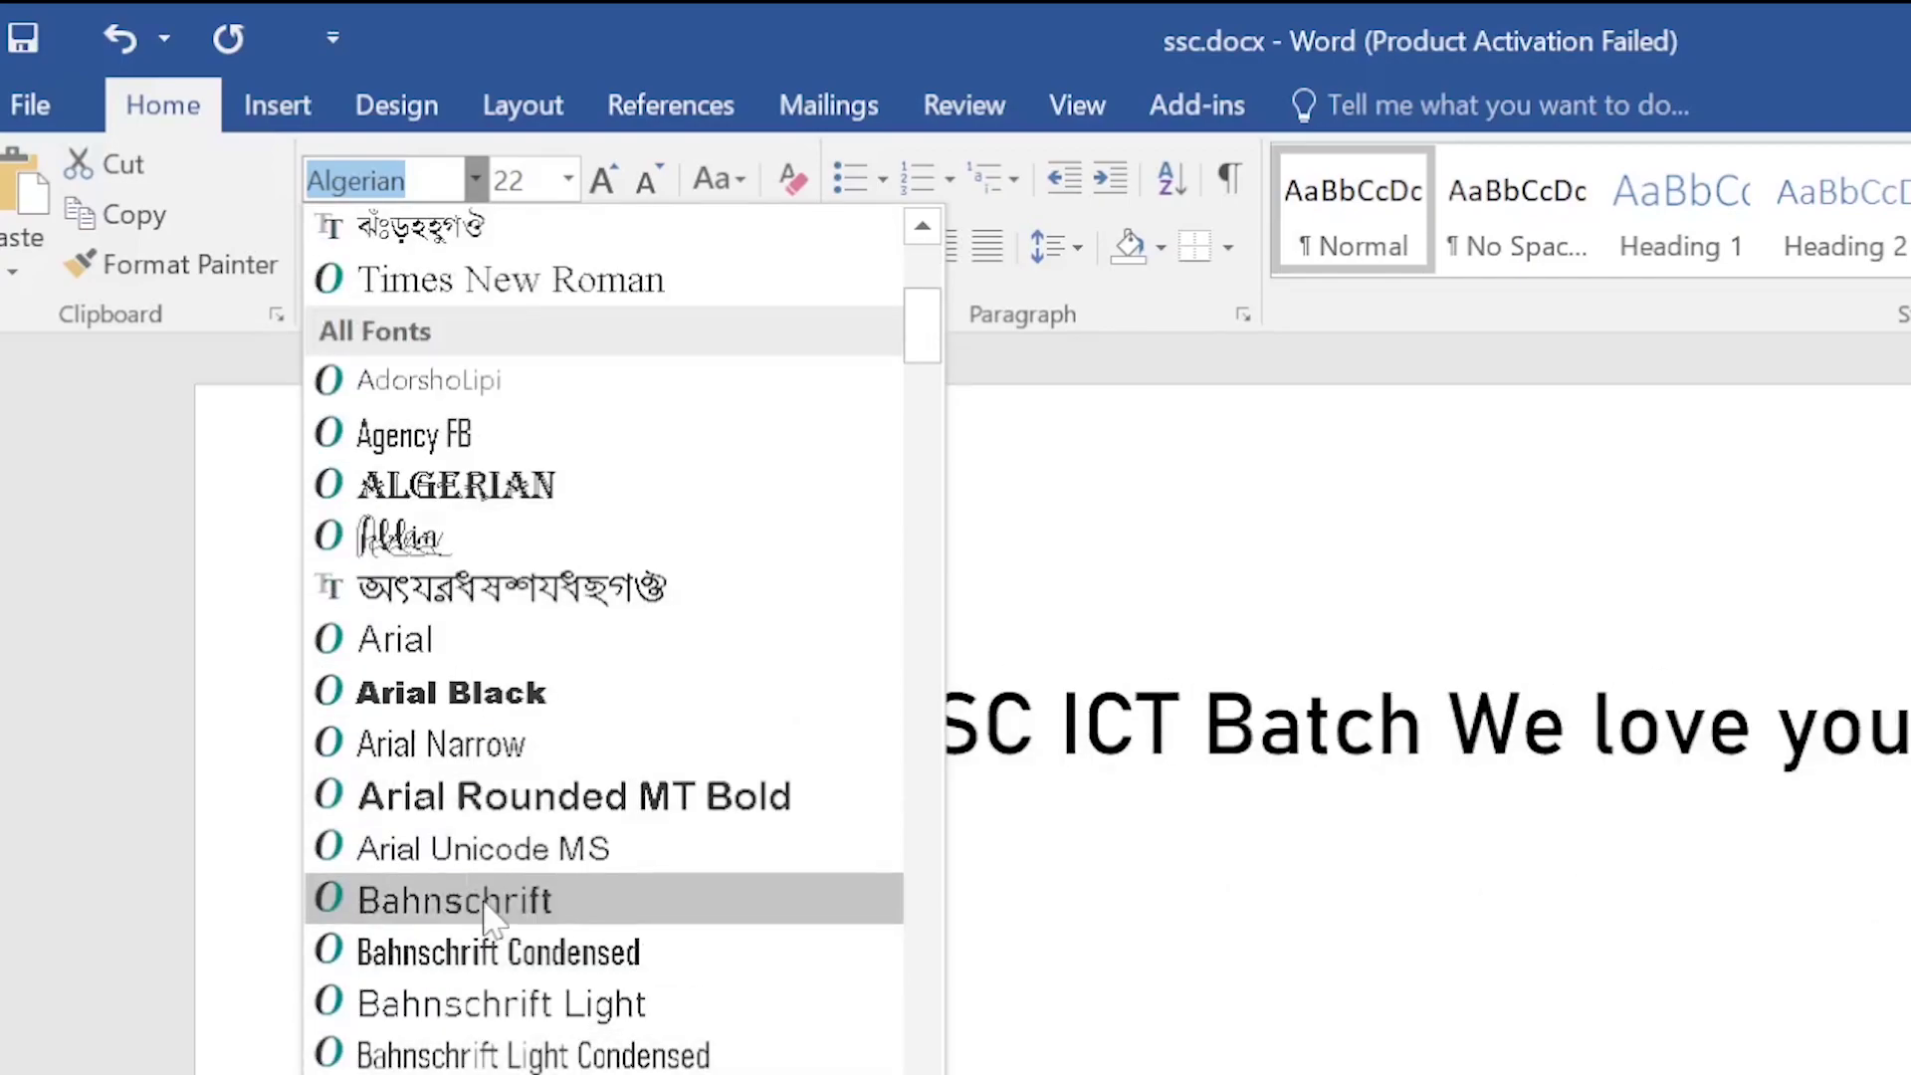
pyautogui.scroll(-3, 479, 597)
pyautogui.scroll(2, 479, 598)
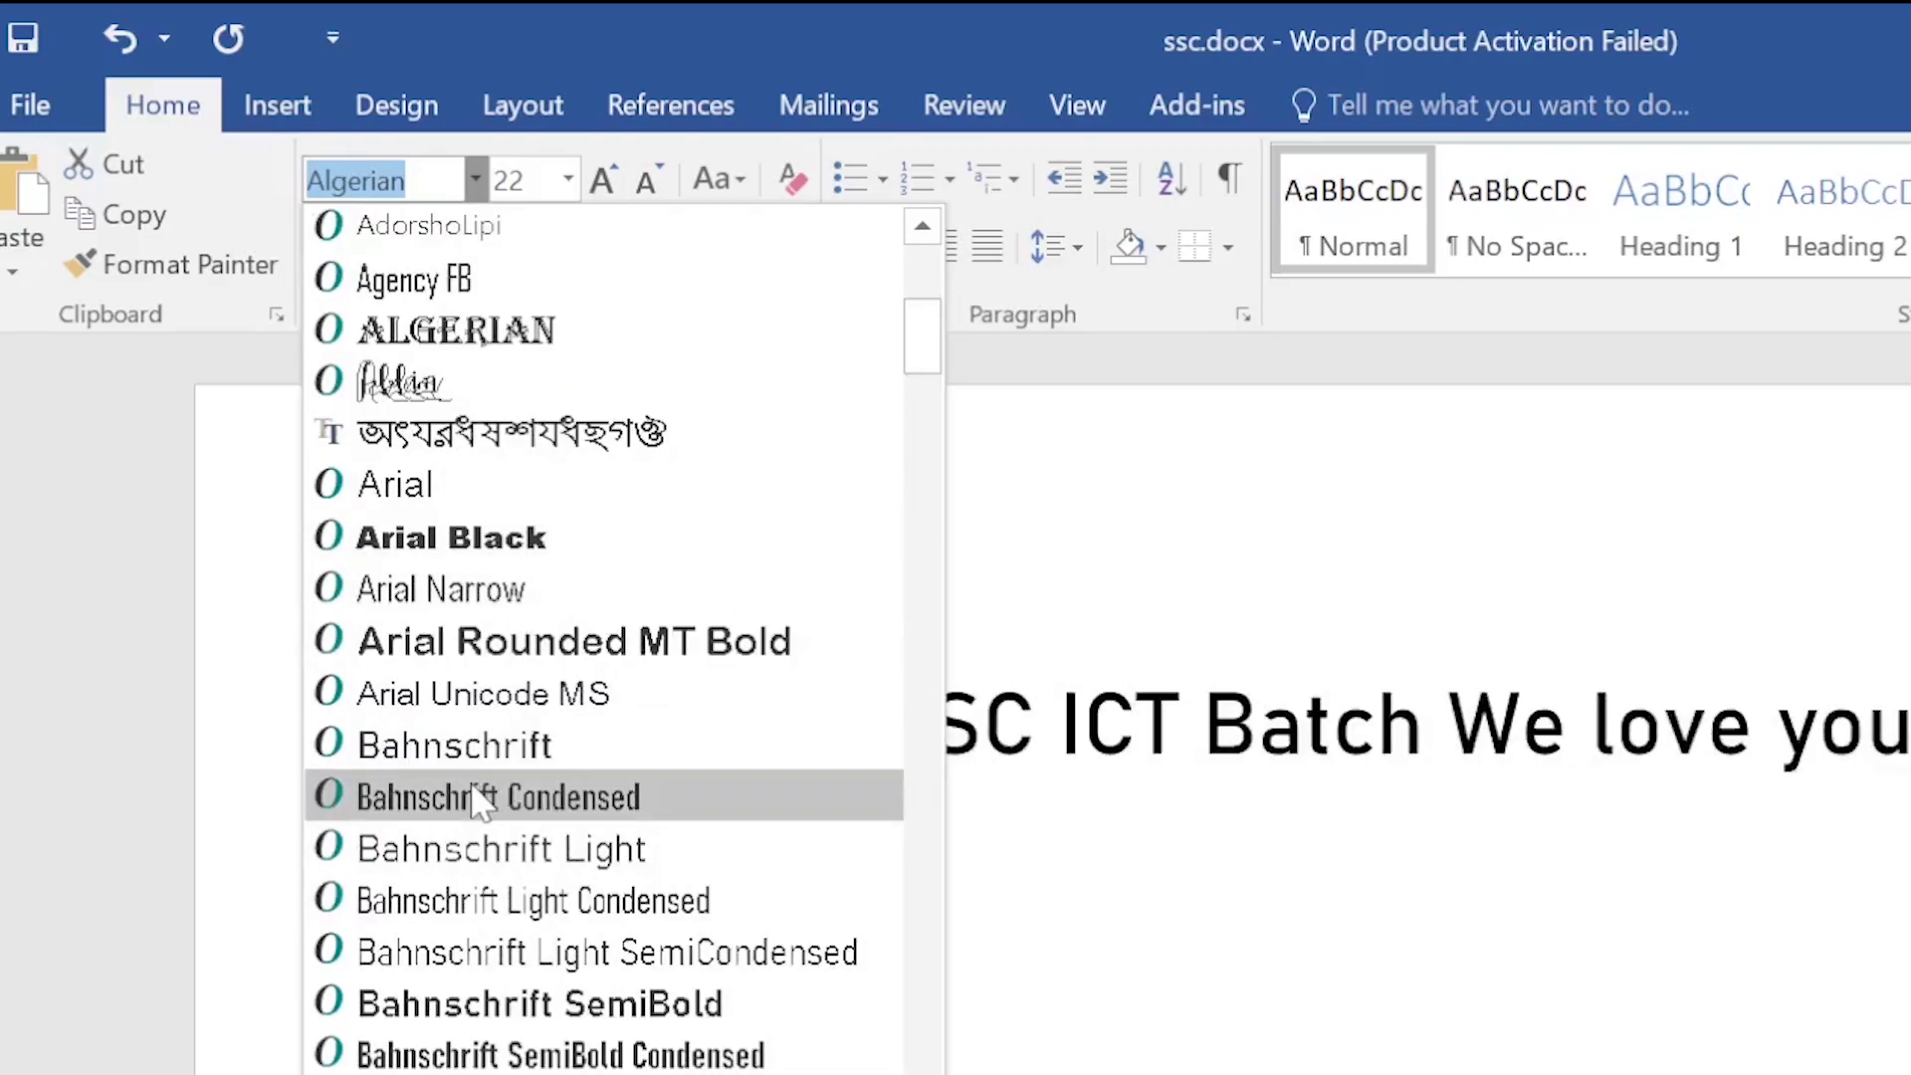
pyautogui.scroll(-4, 480, 796)
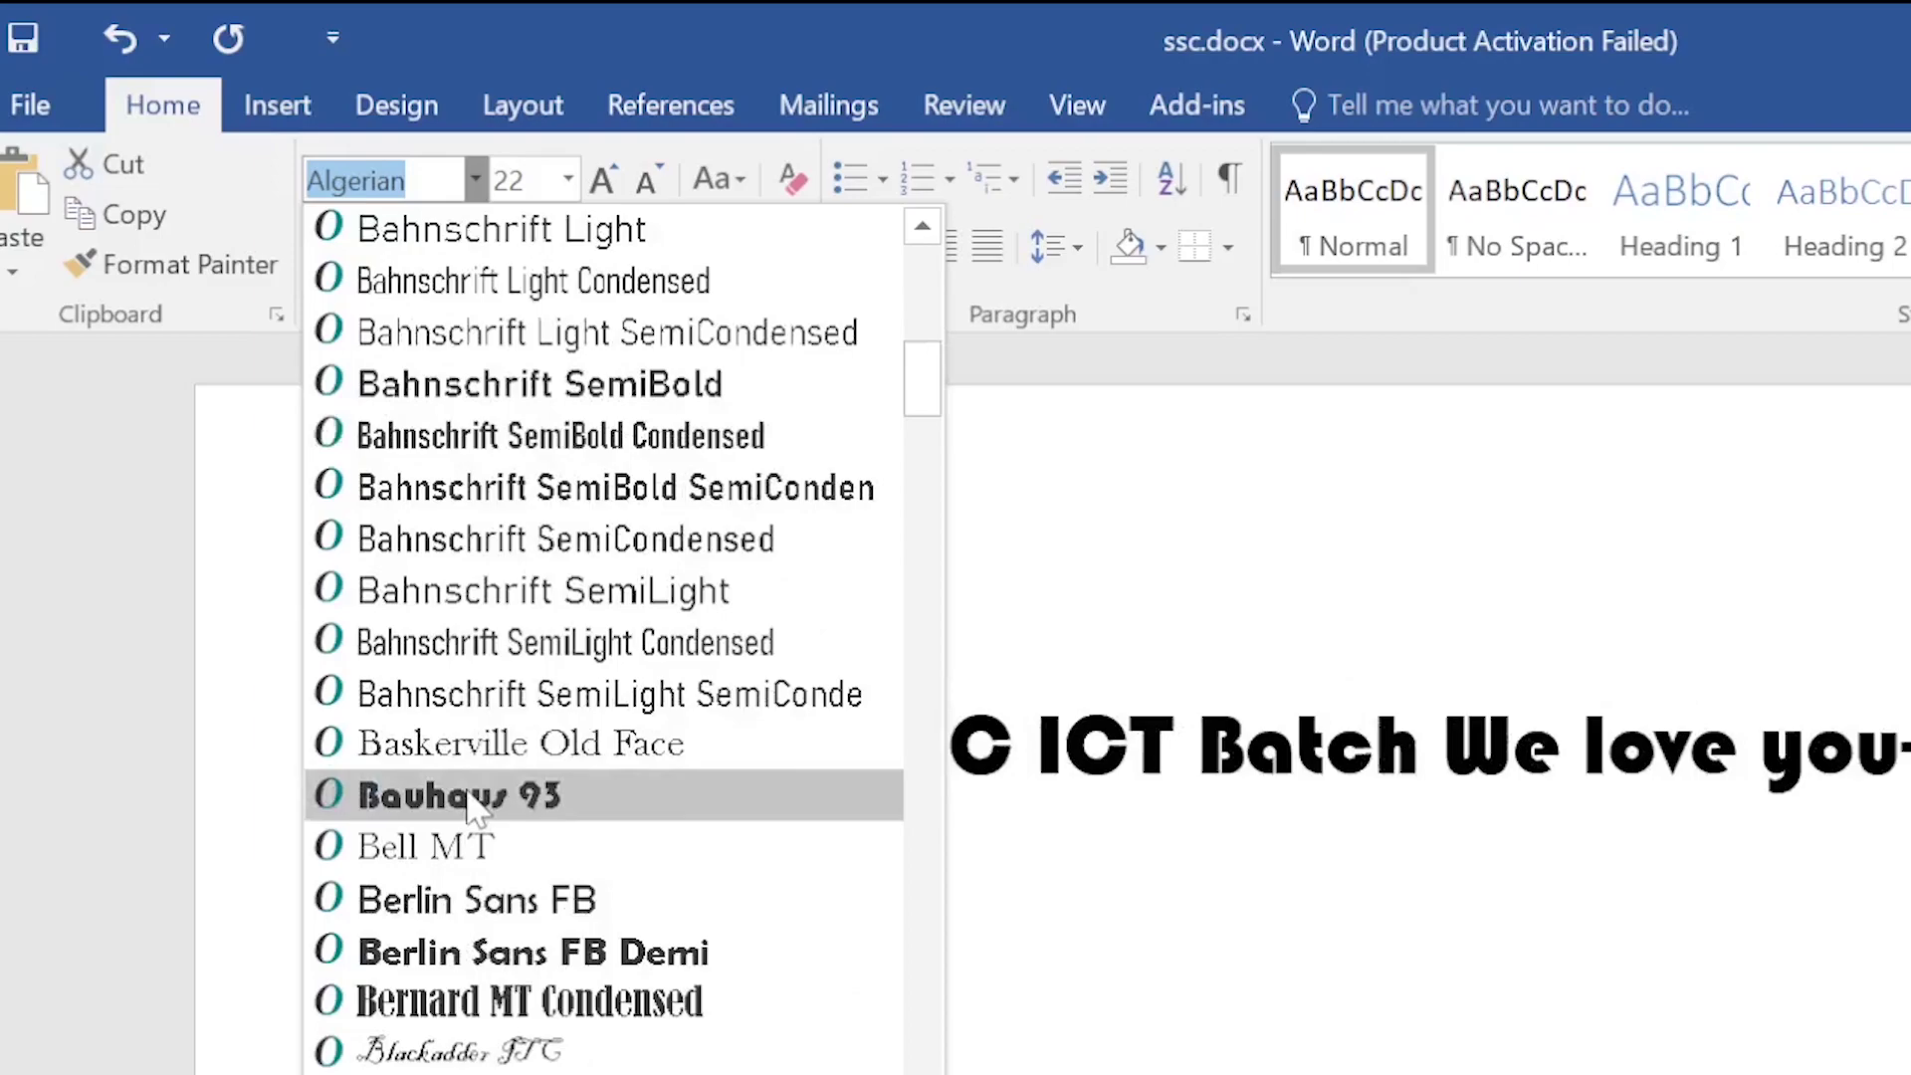
pyautogui.click(476, 808)
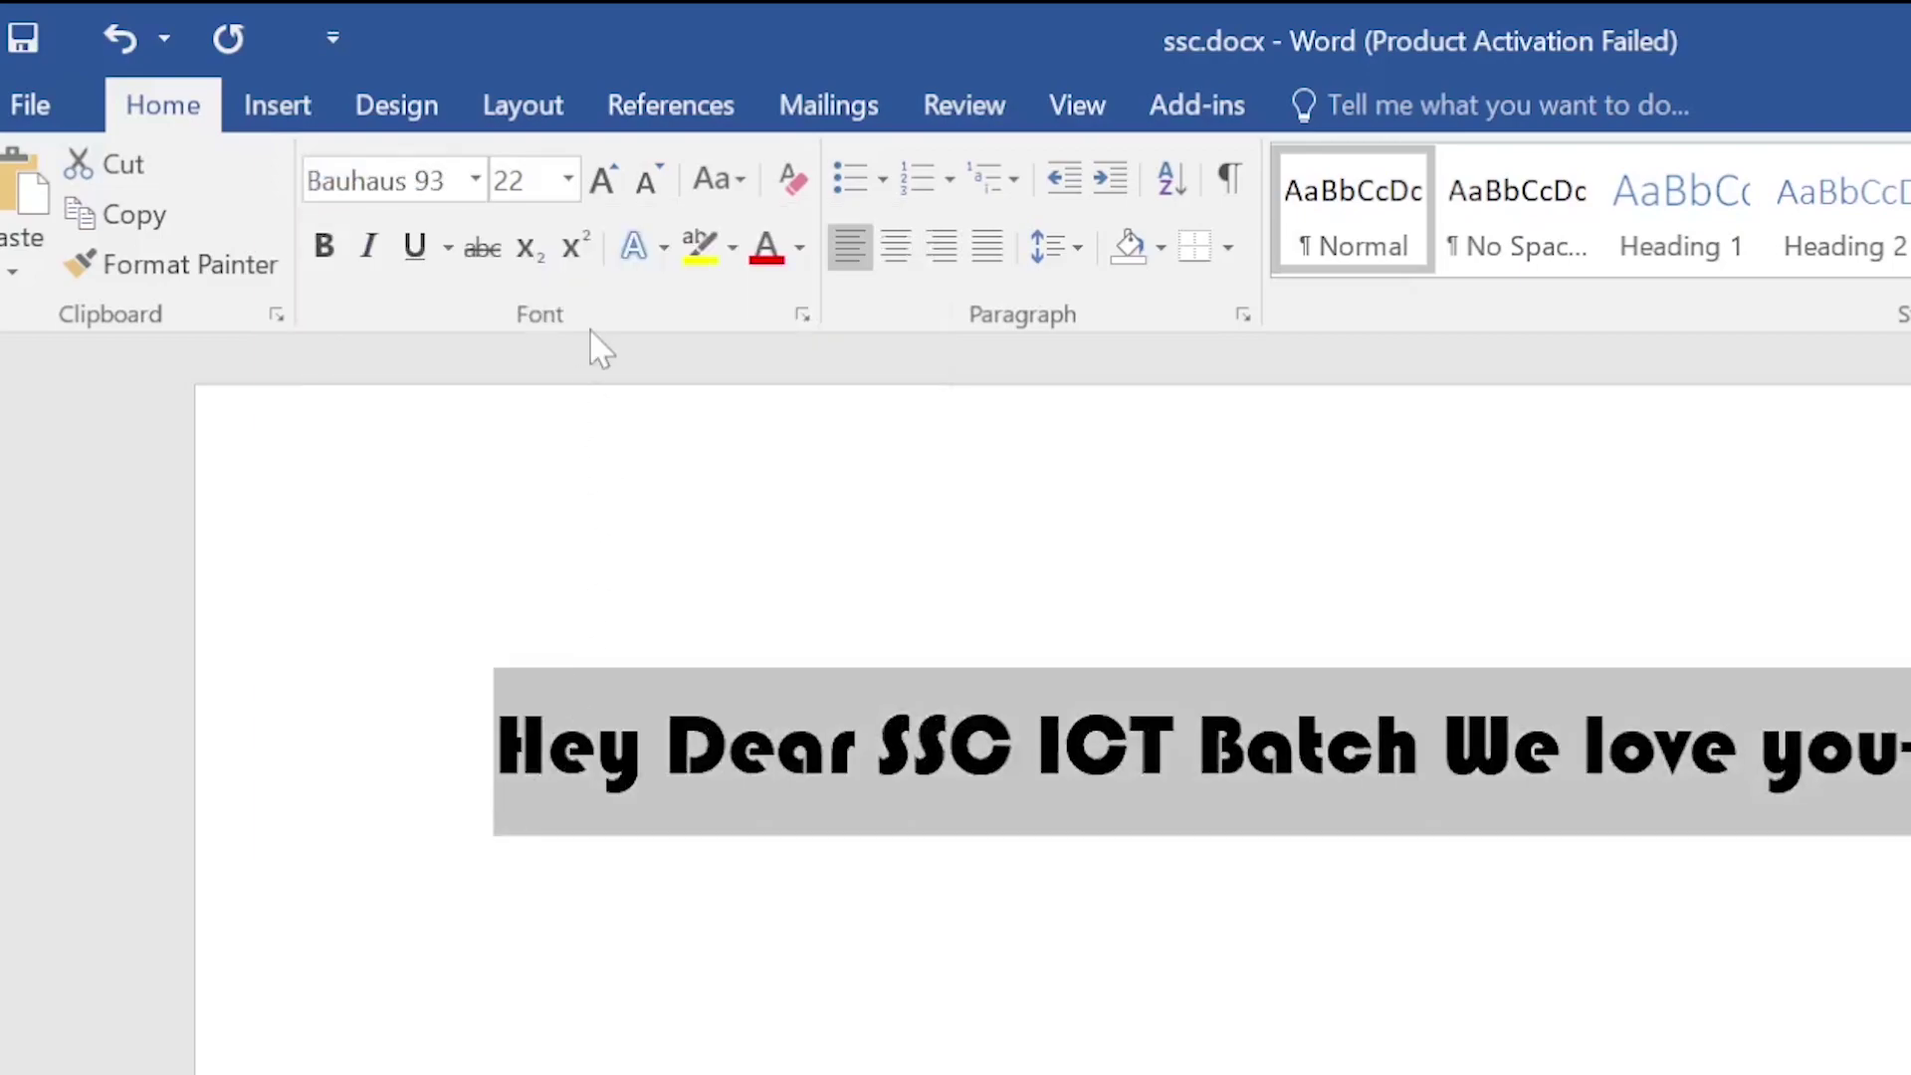
# Keep the greeting in Colonna MT at 22 pt and select the whole line.
pyautogui.click(476, 179)
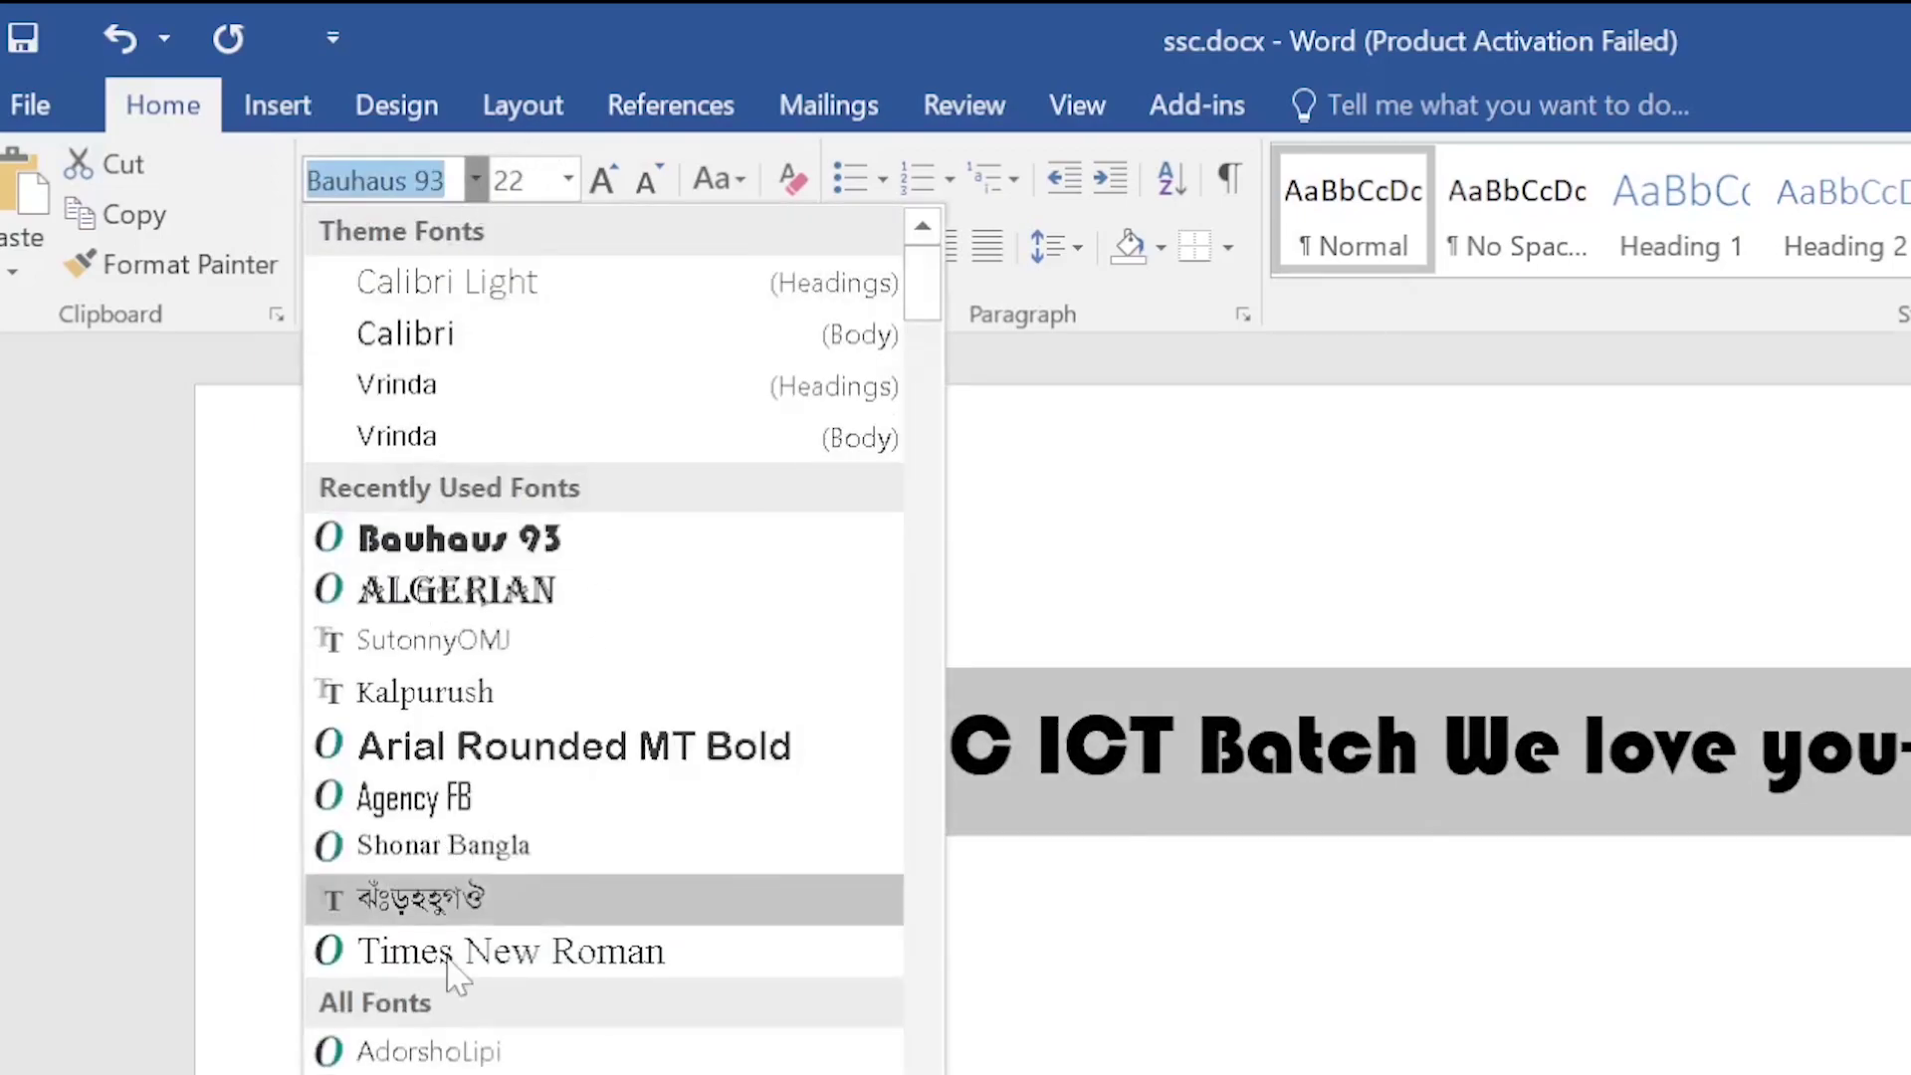
pyautogui.scroll(-8, 466, 1055)
pyautogui.scroll(-6, 466, 1055)
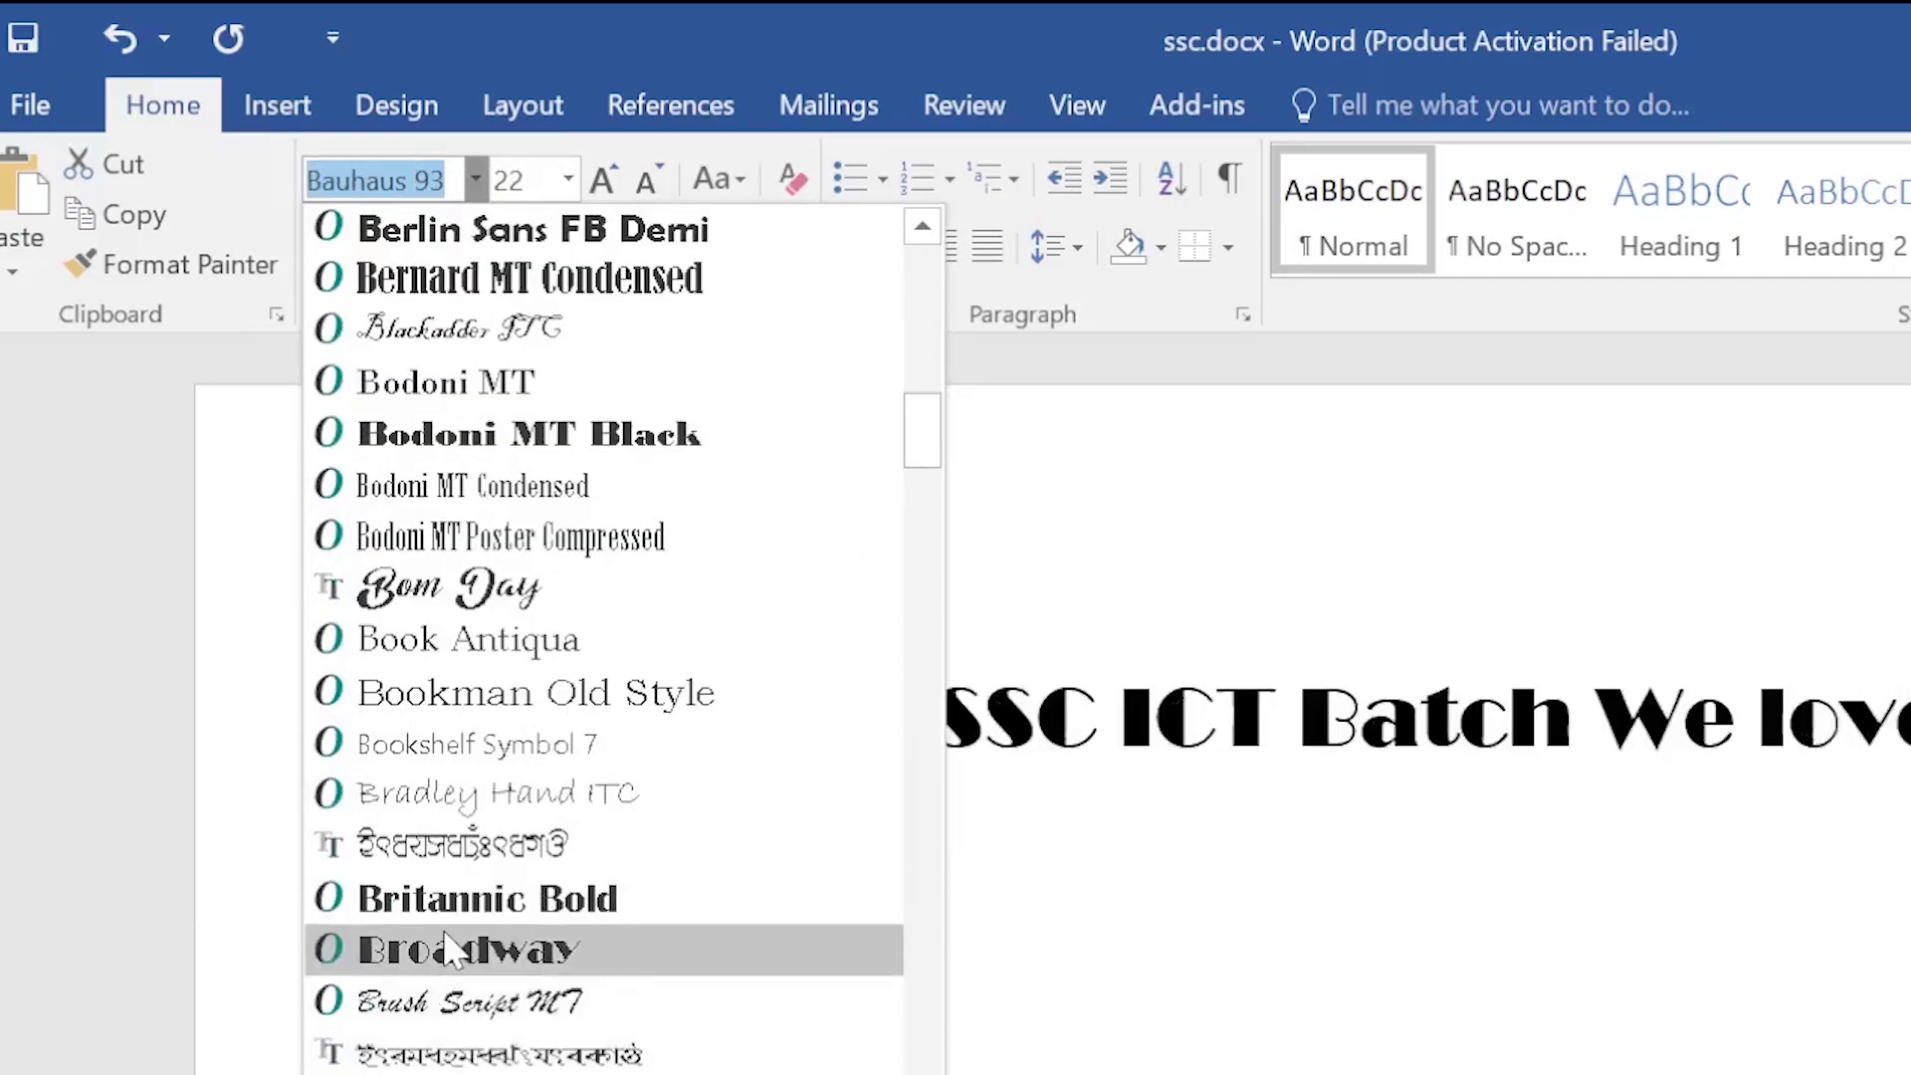
pyautogui.scroll(-1, 445, 921)
pyautogui.scroll(-2, 443, 926)
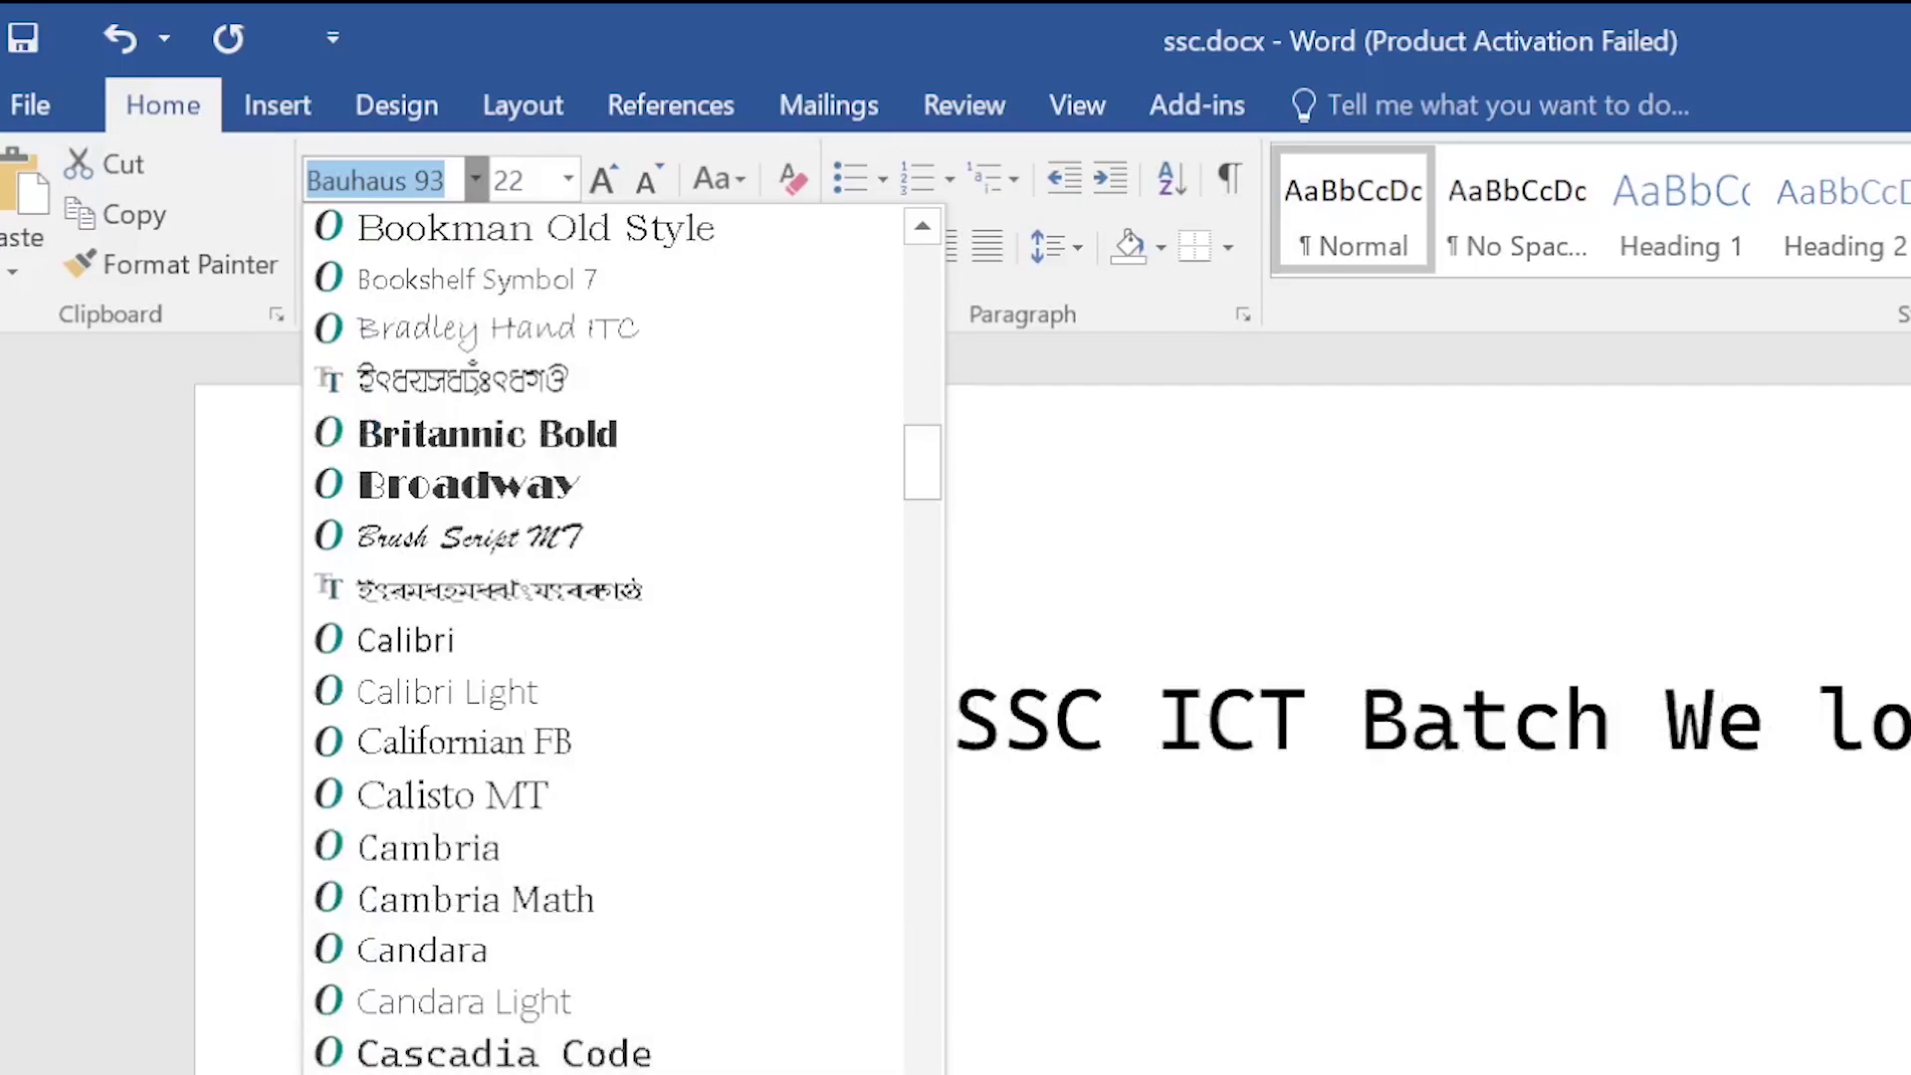
pyautogui.scroll(-2, 445, 926)
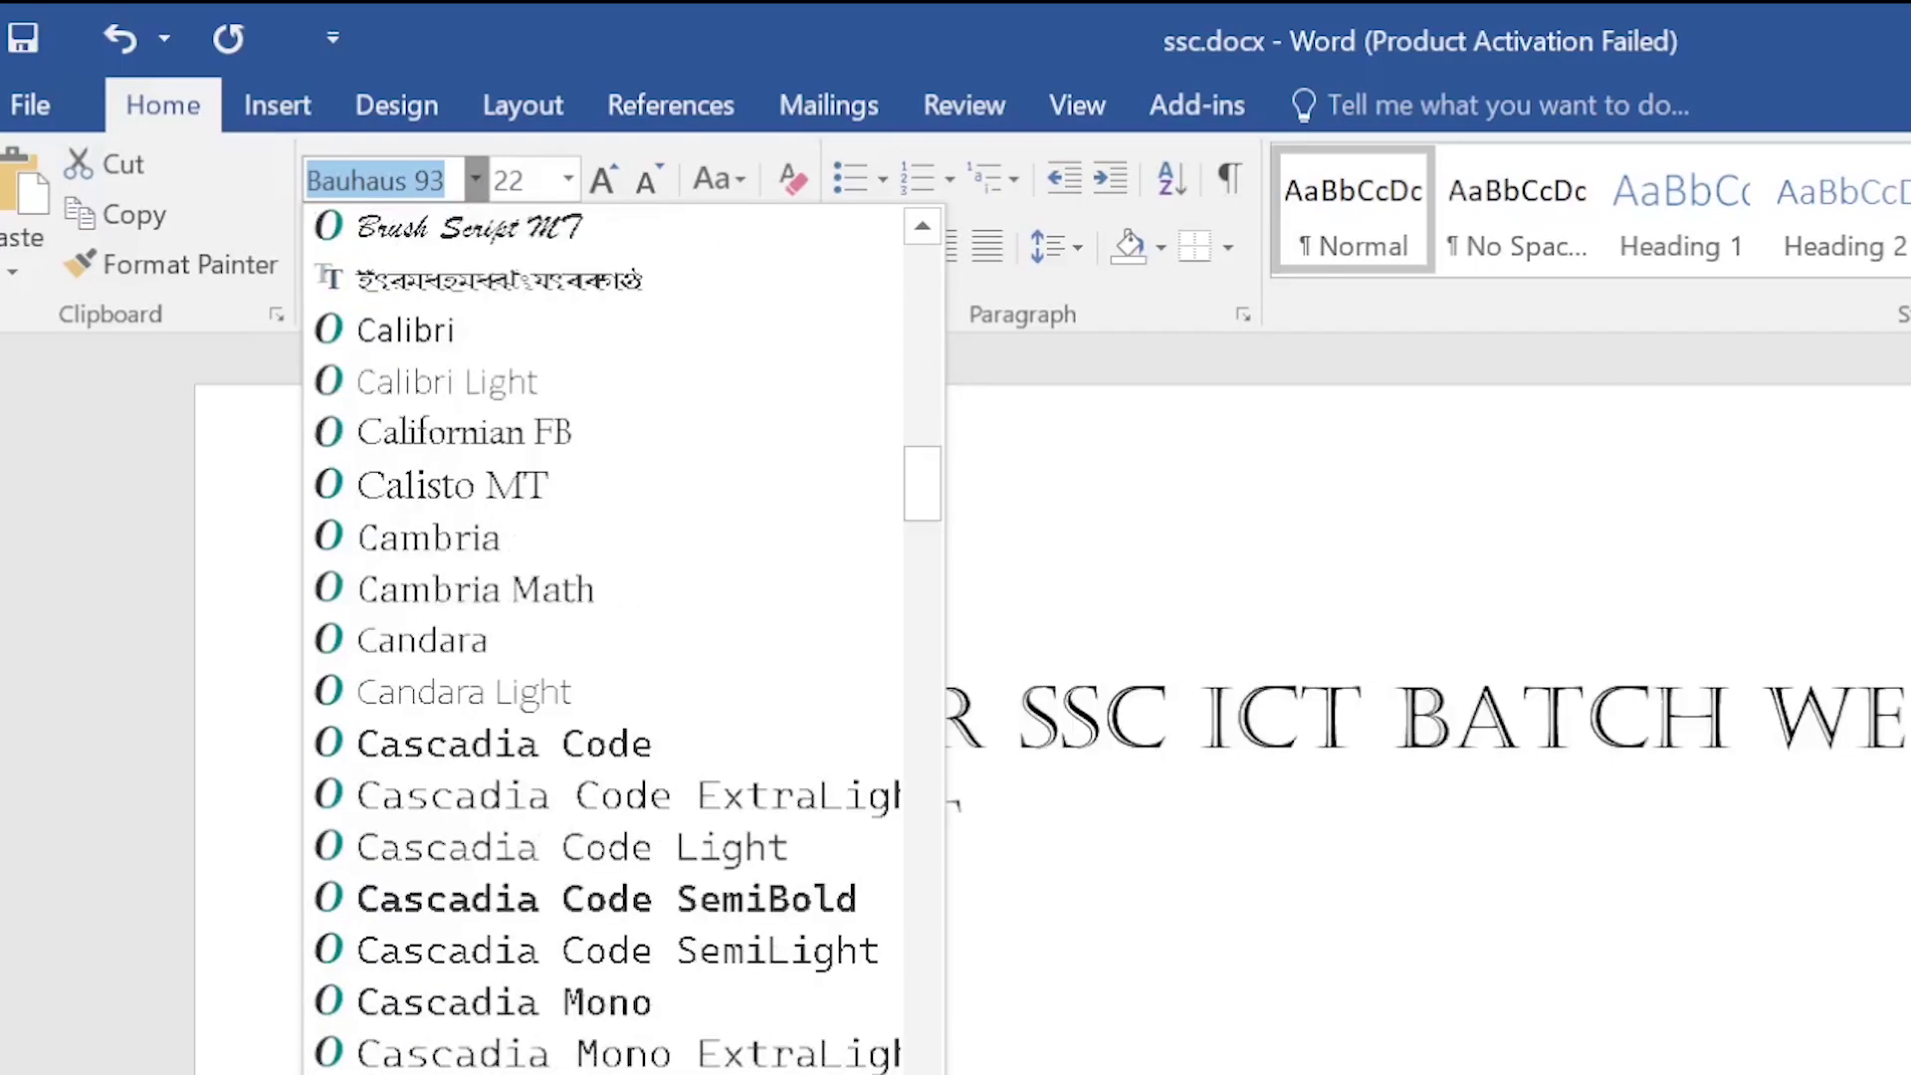
pyautogui.scroll(-2, 445, 925)
pyautogui.scroll(-1, 445, 925)
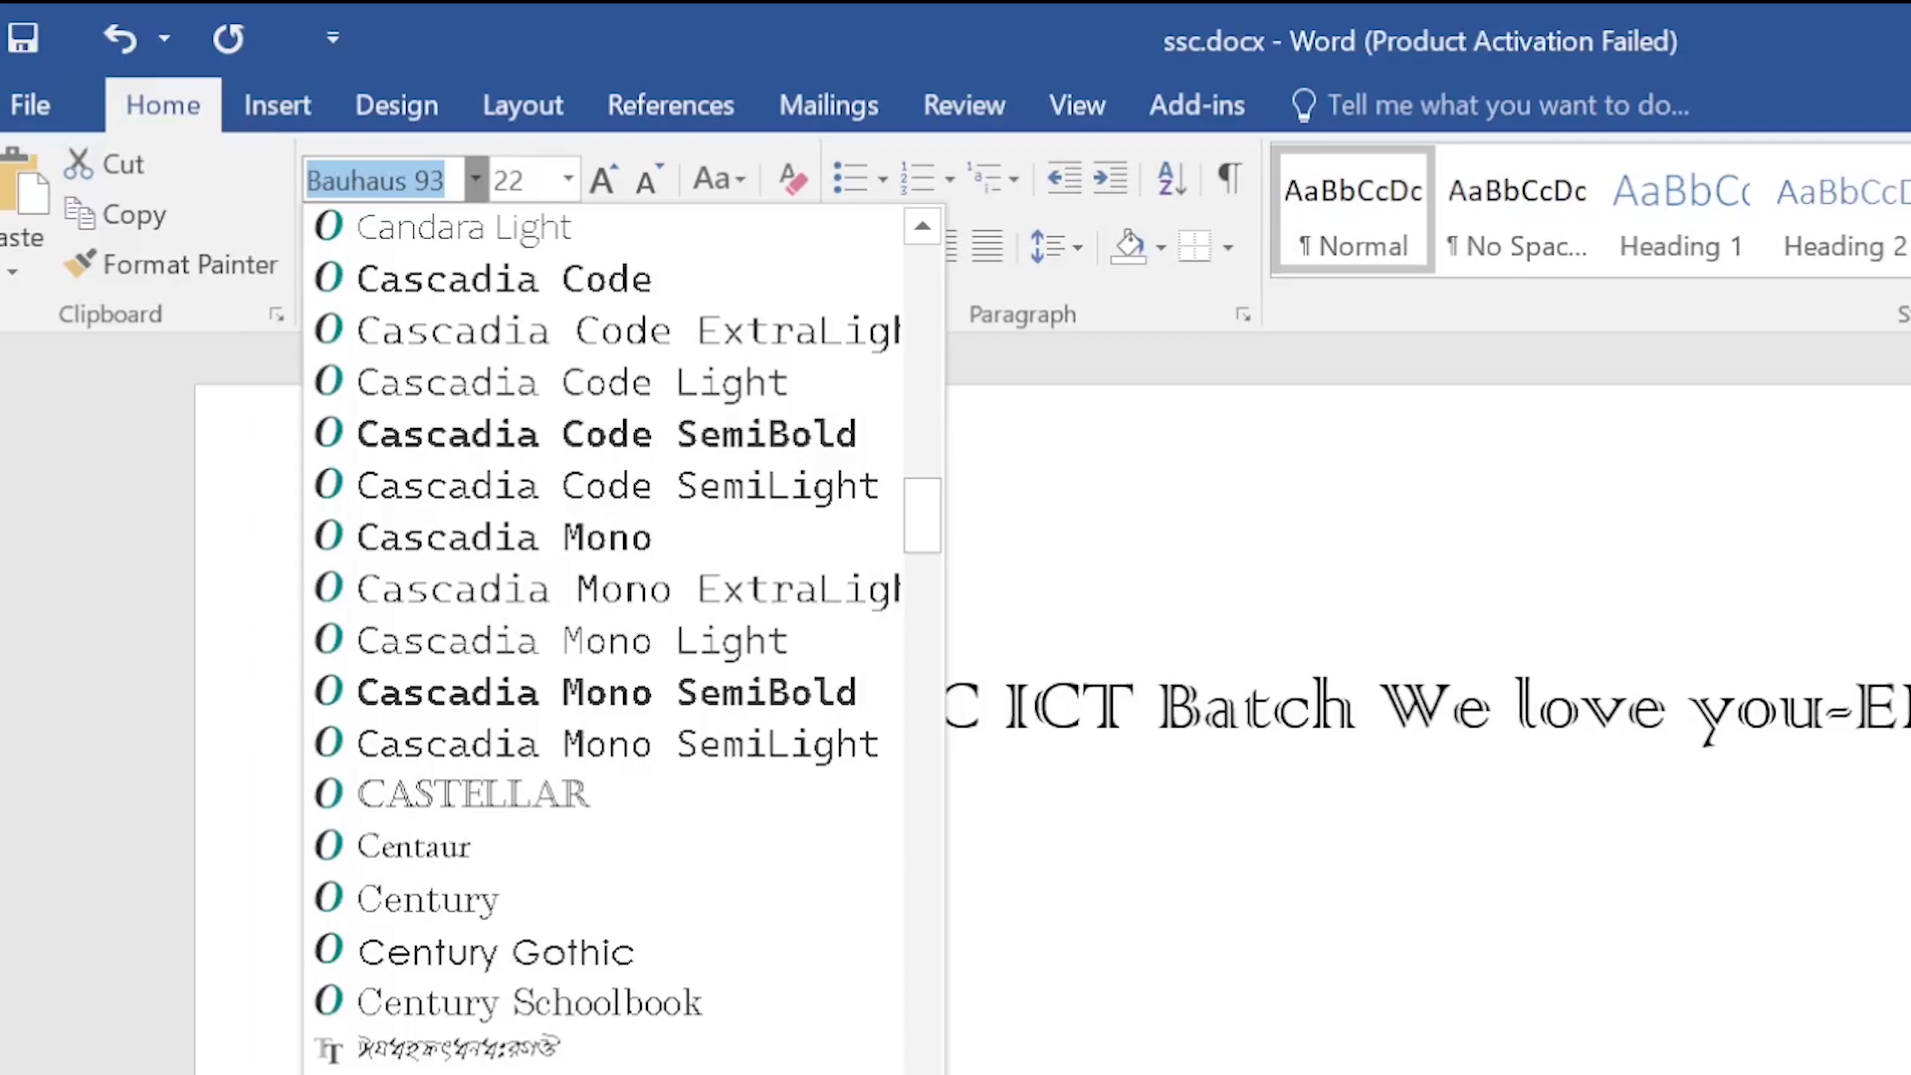
pyautogui.press('Escape')
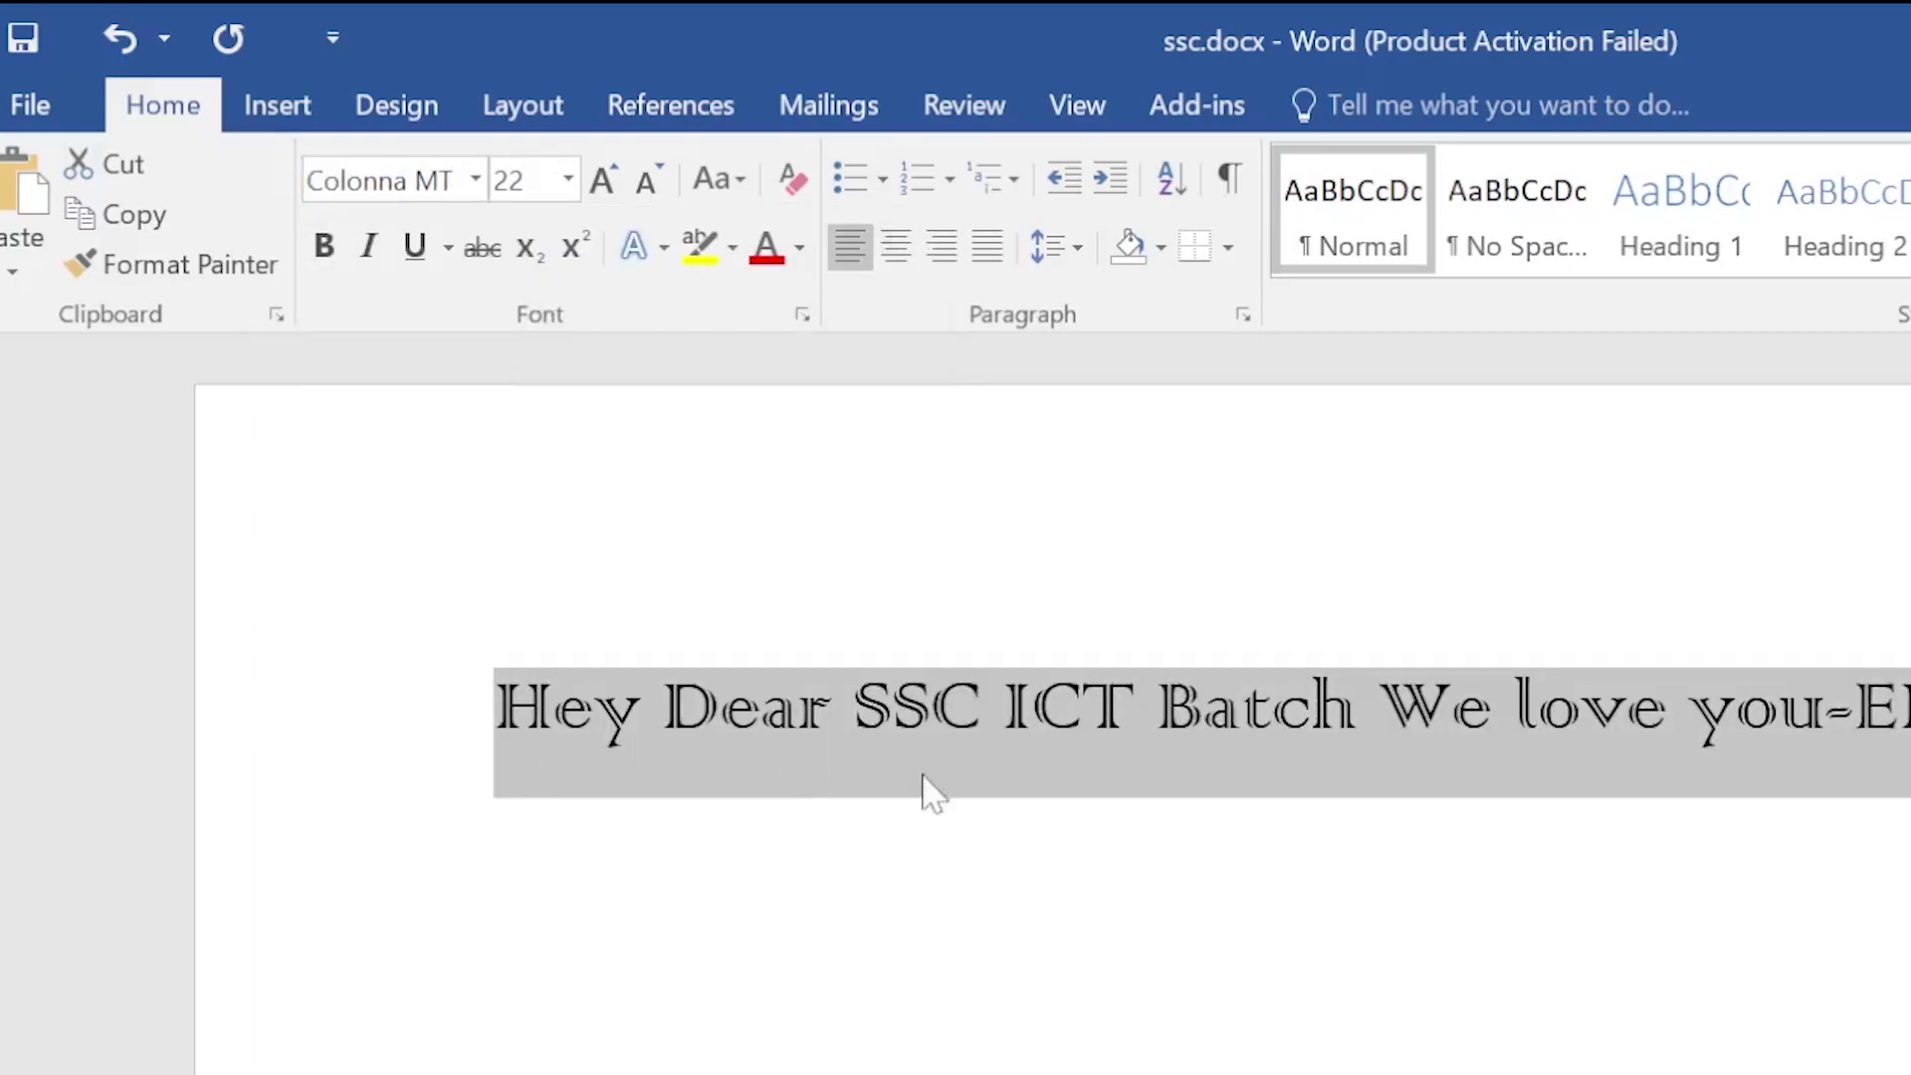
pyautogui.click(911, 808)
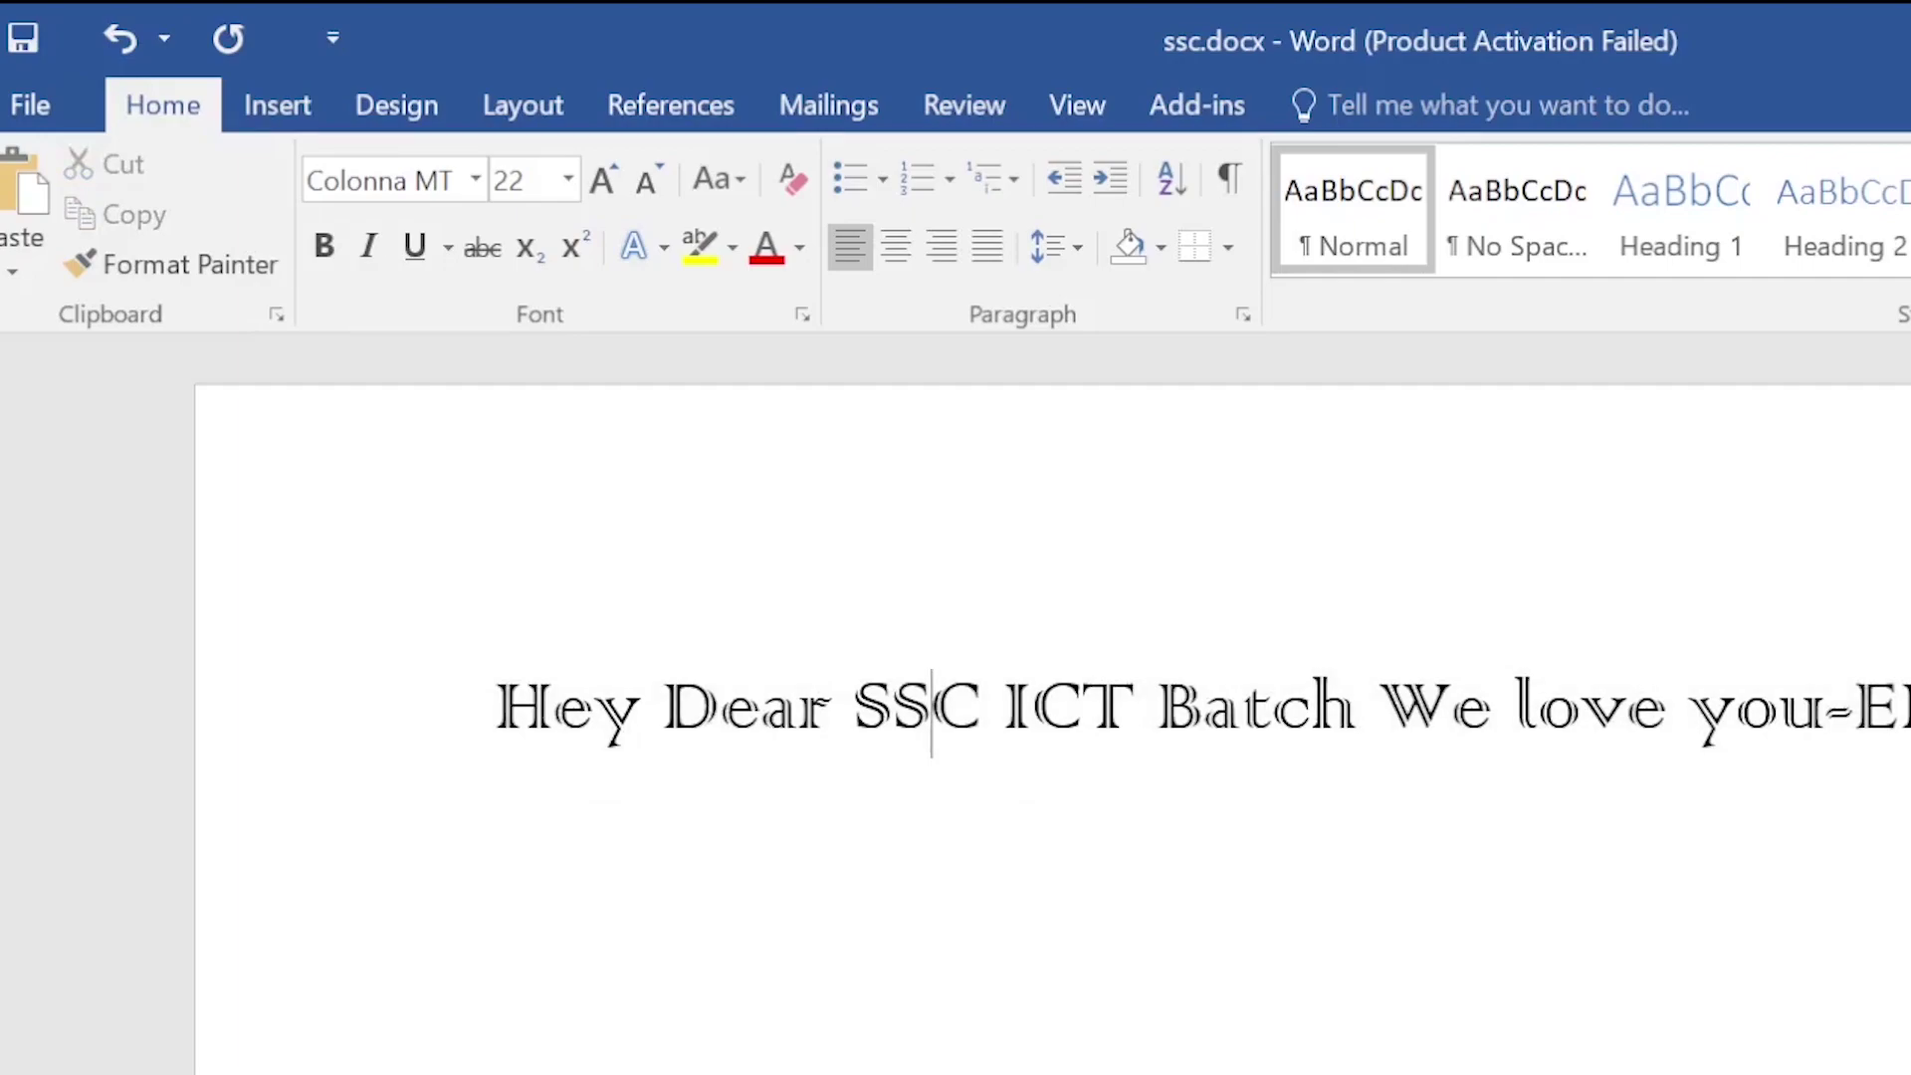
pyautogui.hotkey('ctrl', 'a')
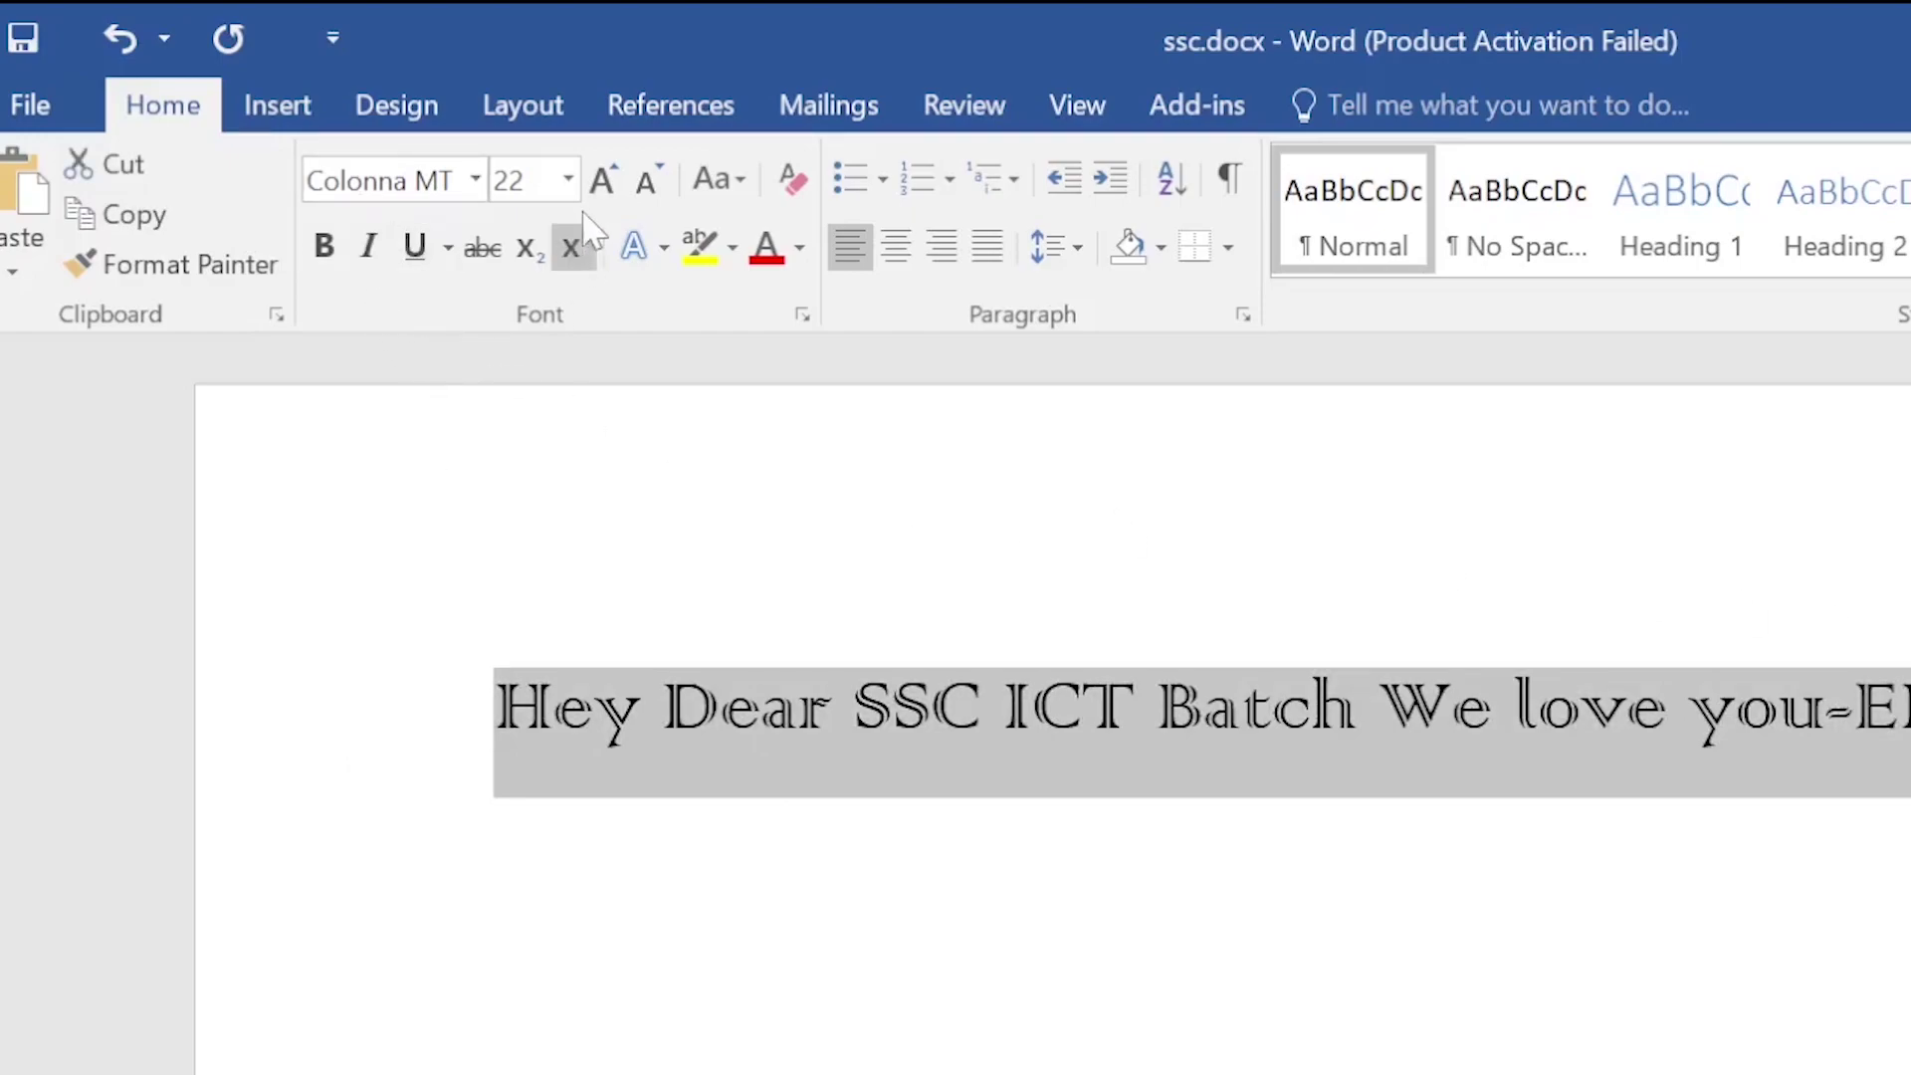
# Make the greeting italic and underlined, turning bold on and back off.
pyautogui.click(337, 257)
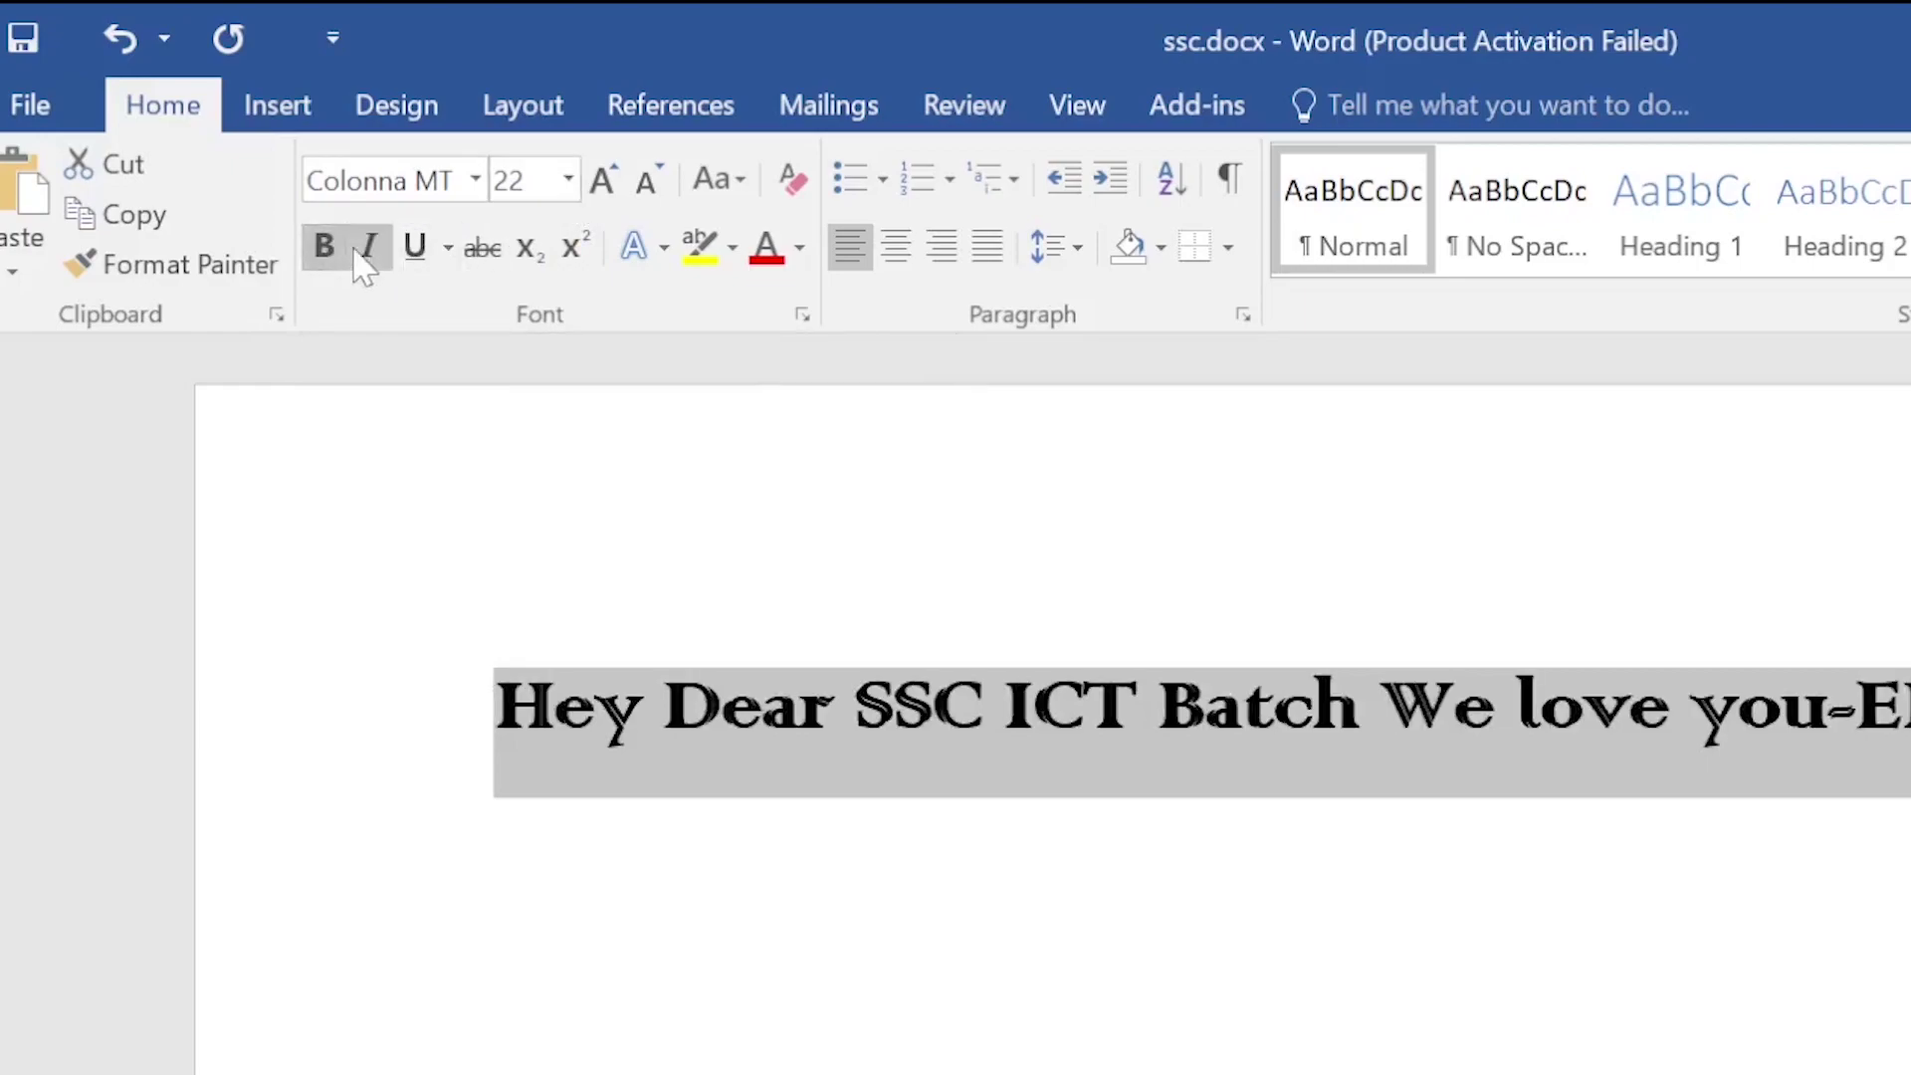
pyautogui.click(360, 255)
pyautogui.click(416, 249)
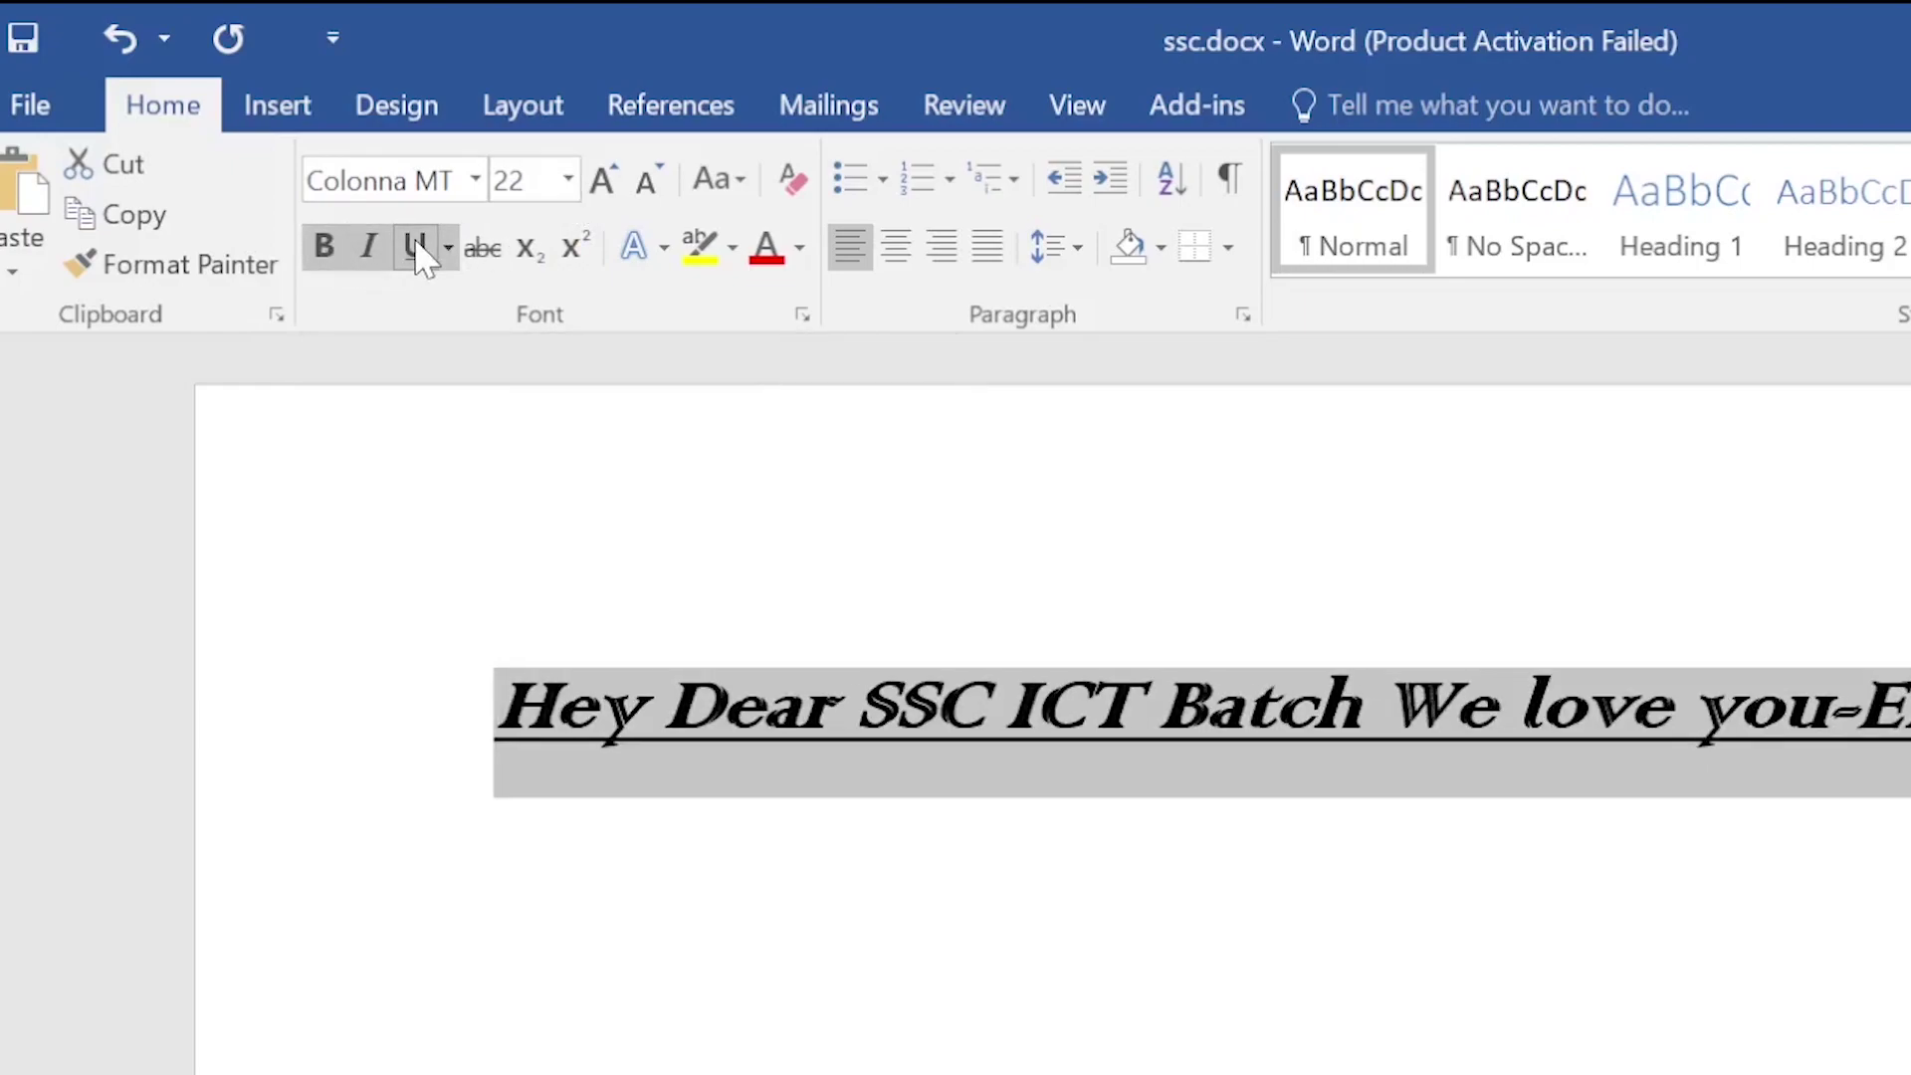
pyautogui.click(327, 249)
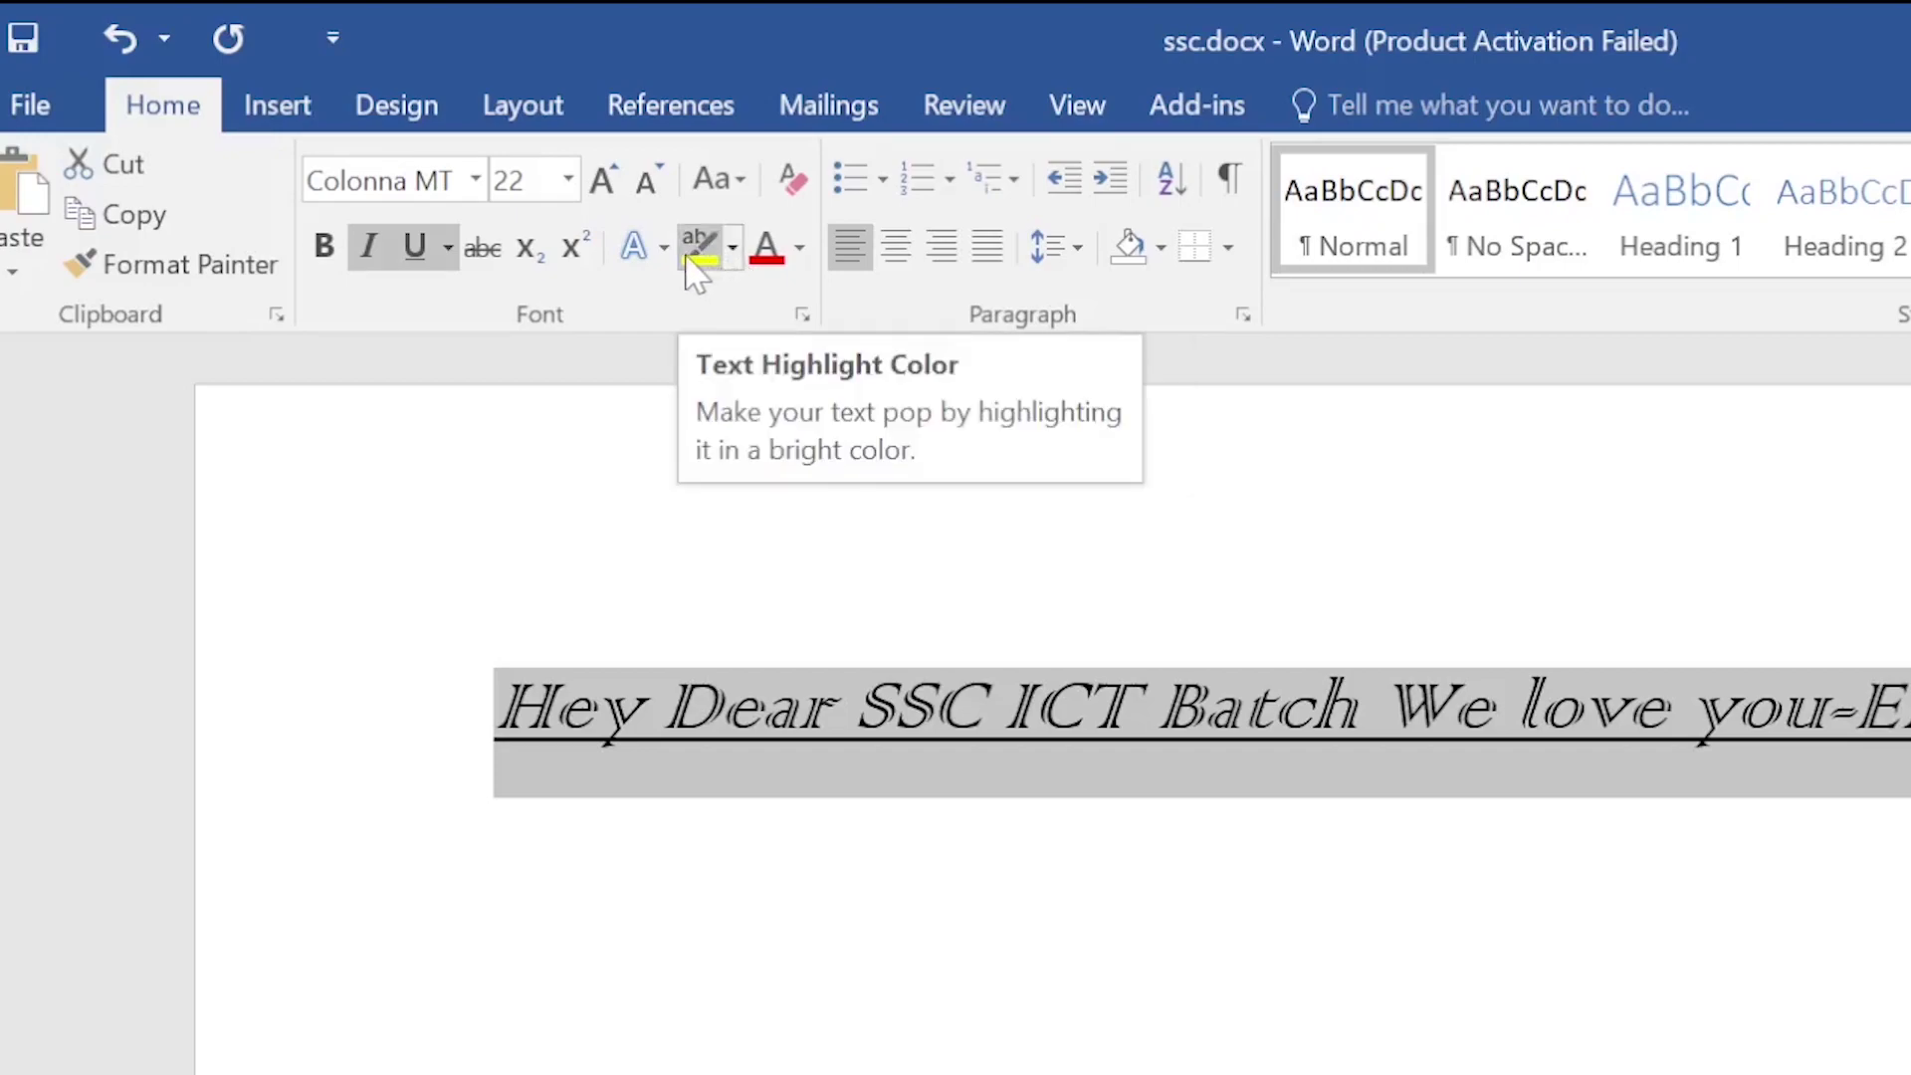
# Colour the whole greeting line green.
pyautogui.click(769, 251)
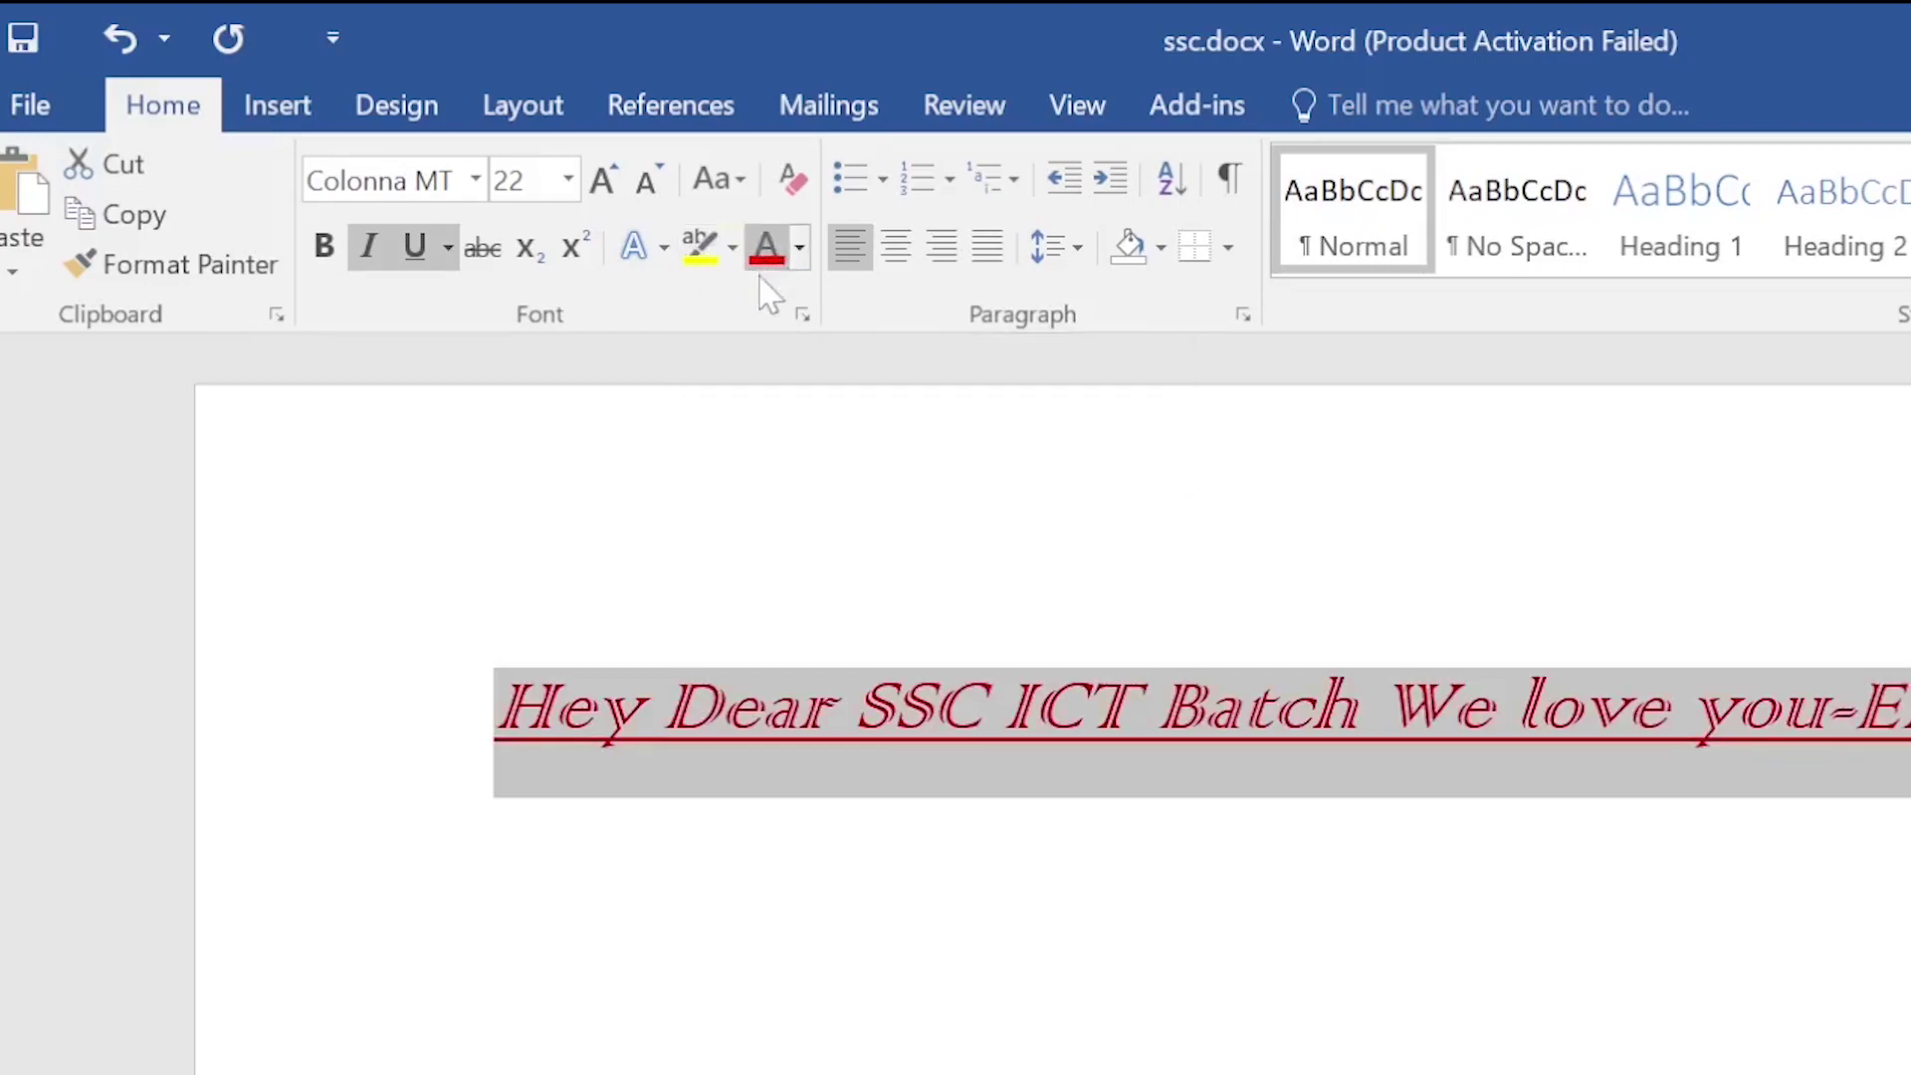
pyautogui.click(1050, 628)
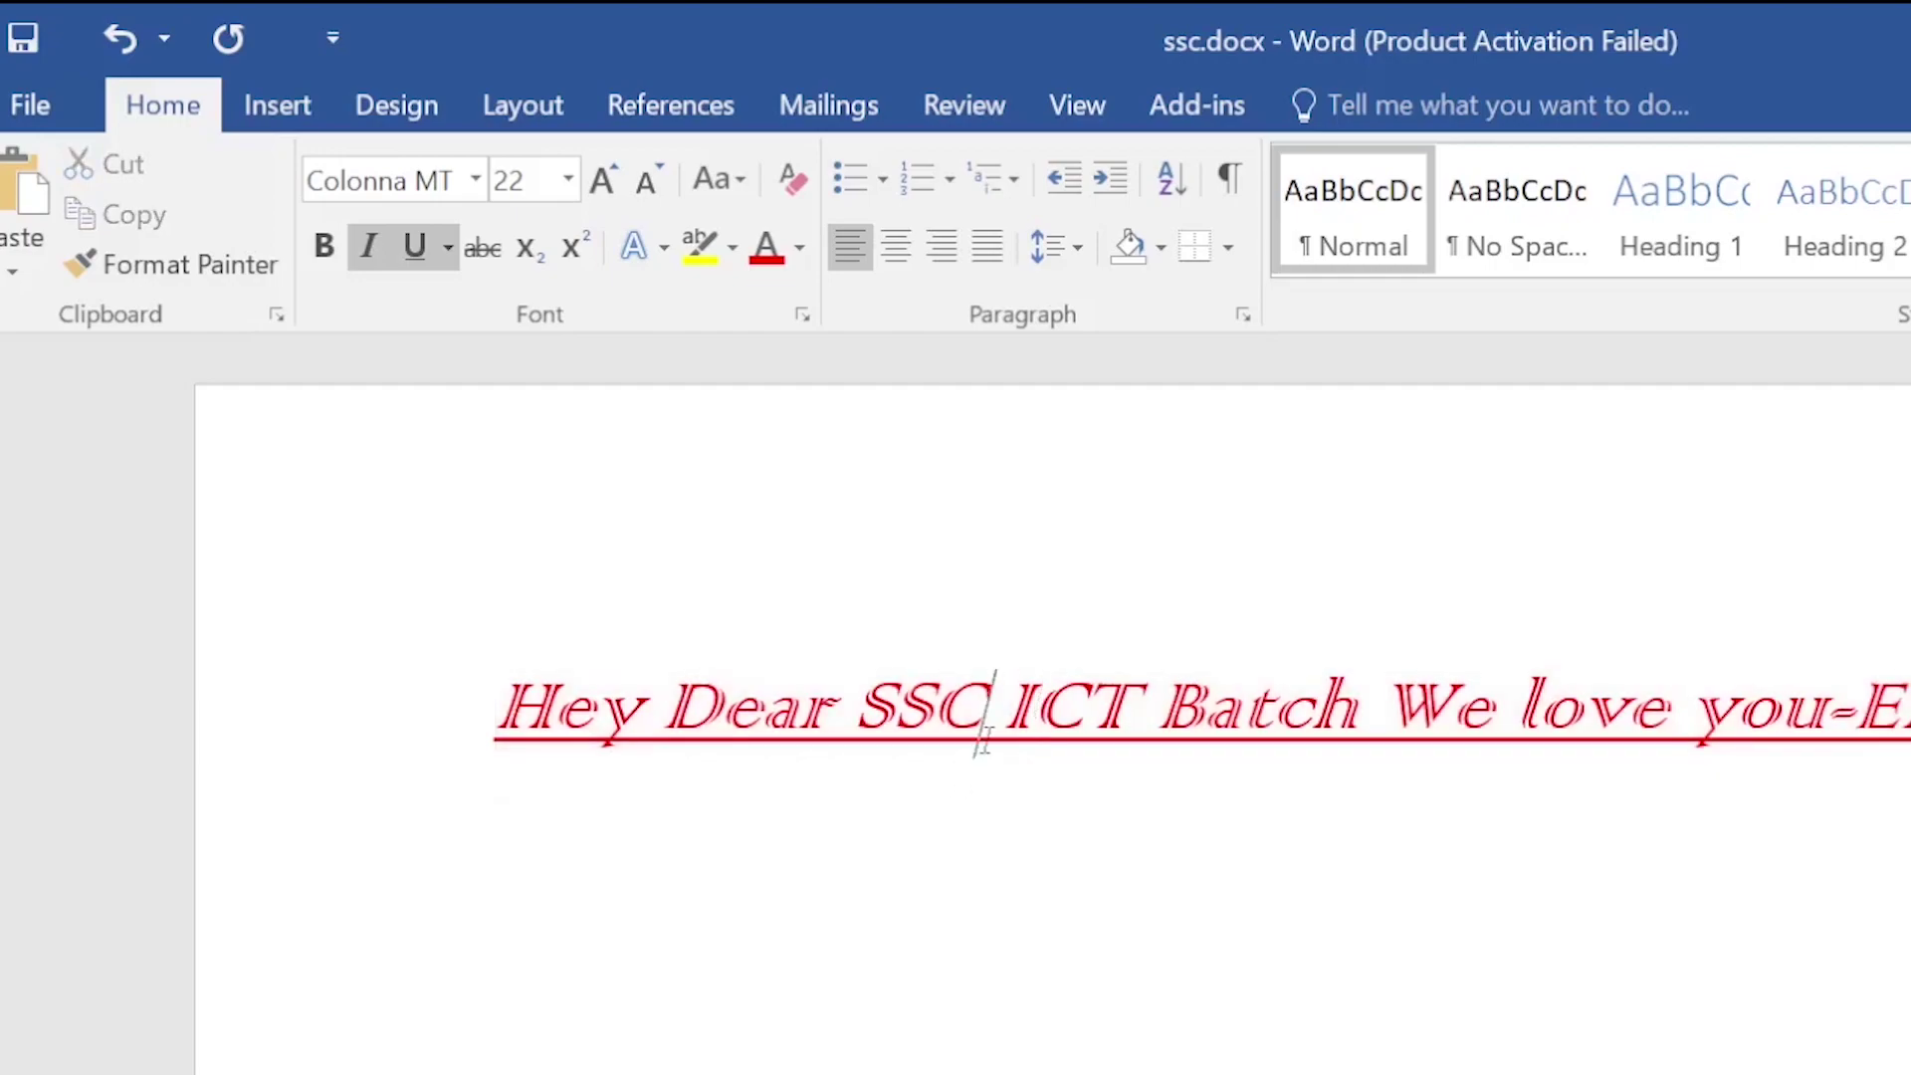
pyautogui.tripleClick(990, 756)
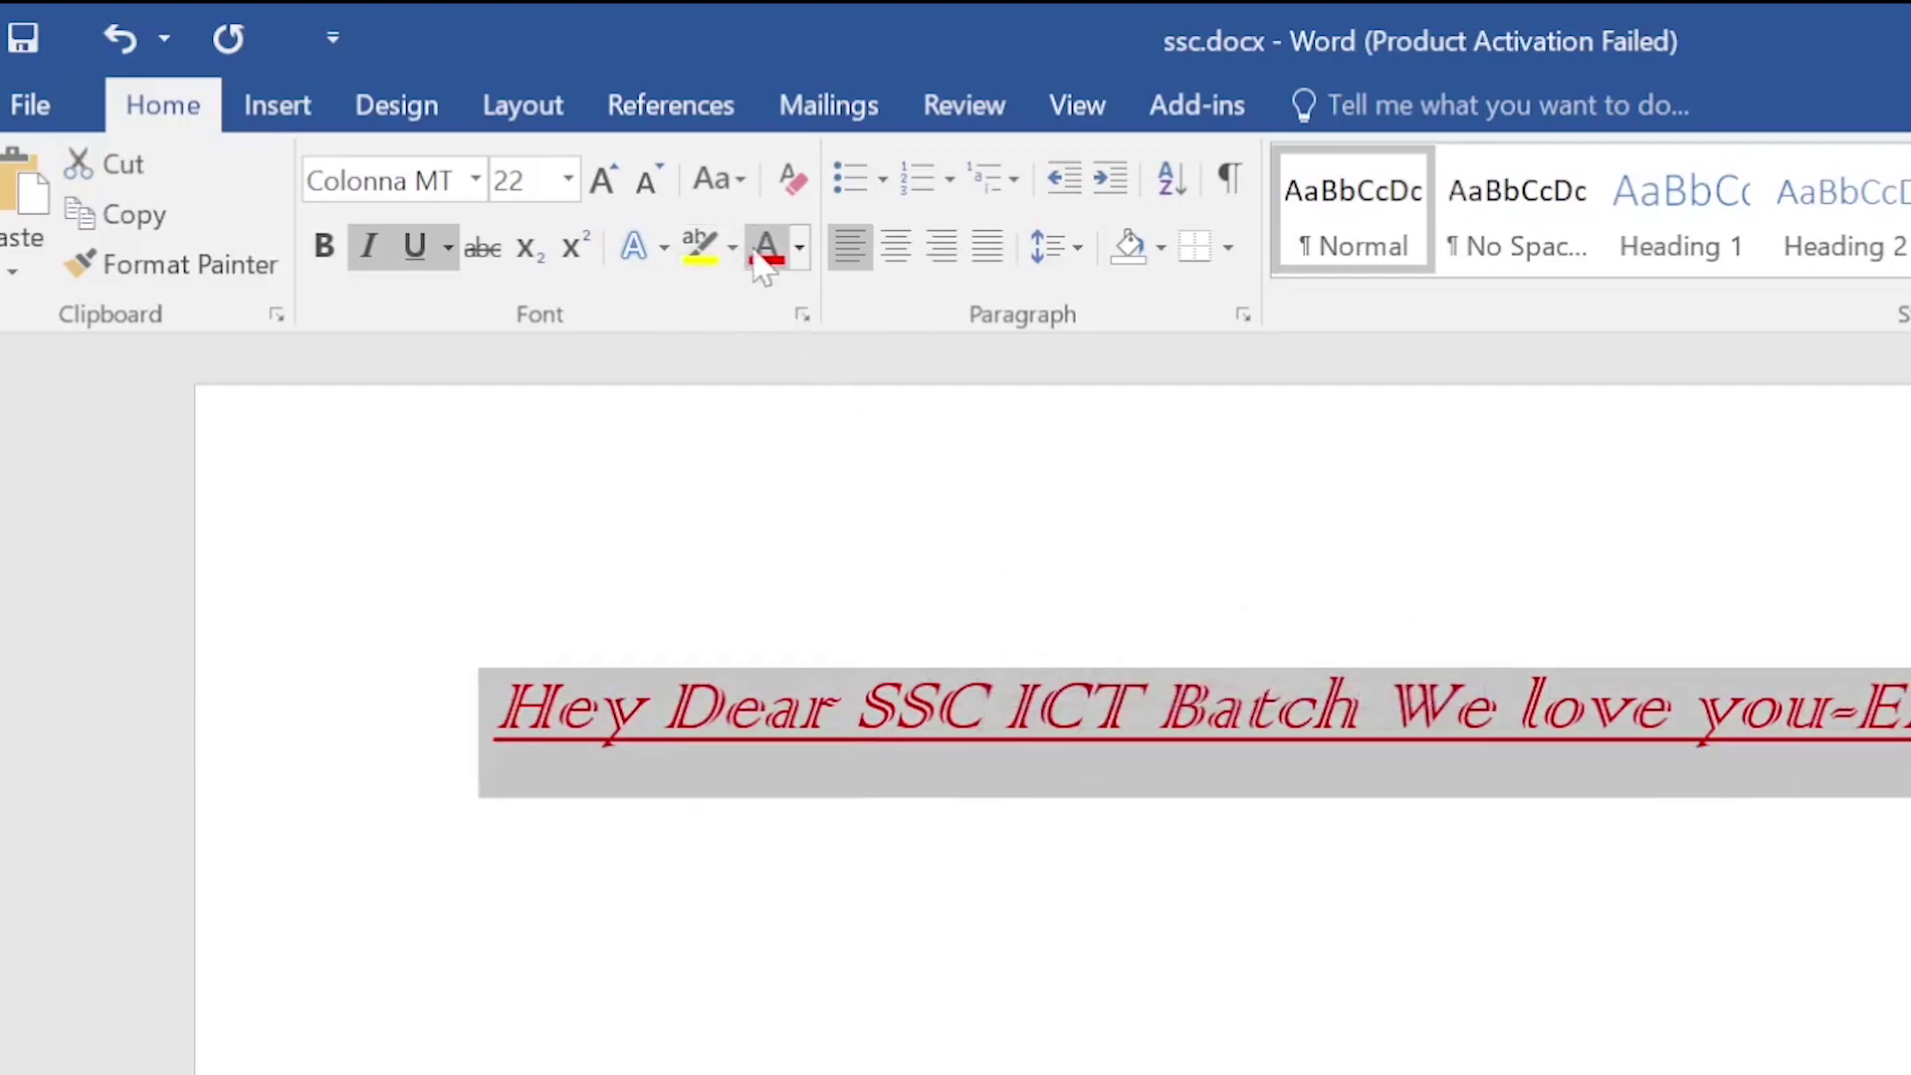
pyautogui.click(805, 249)
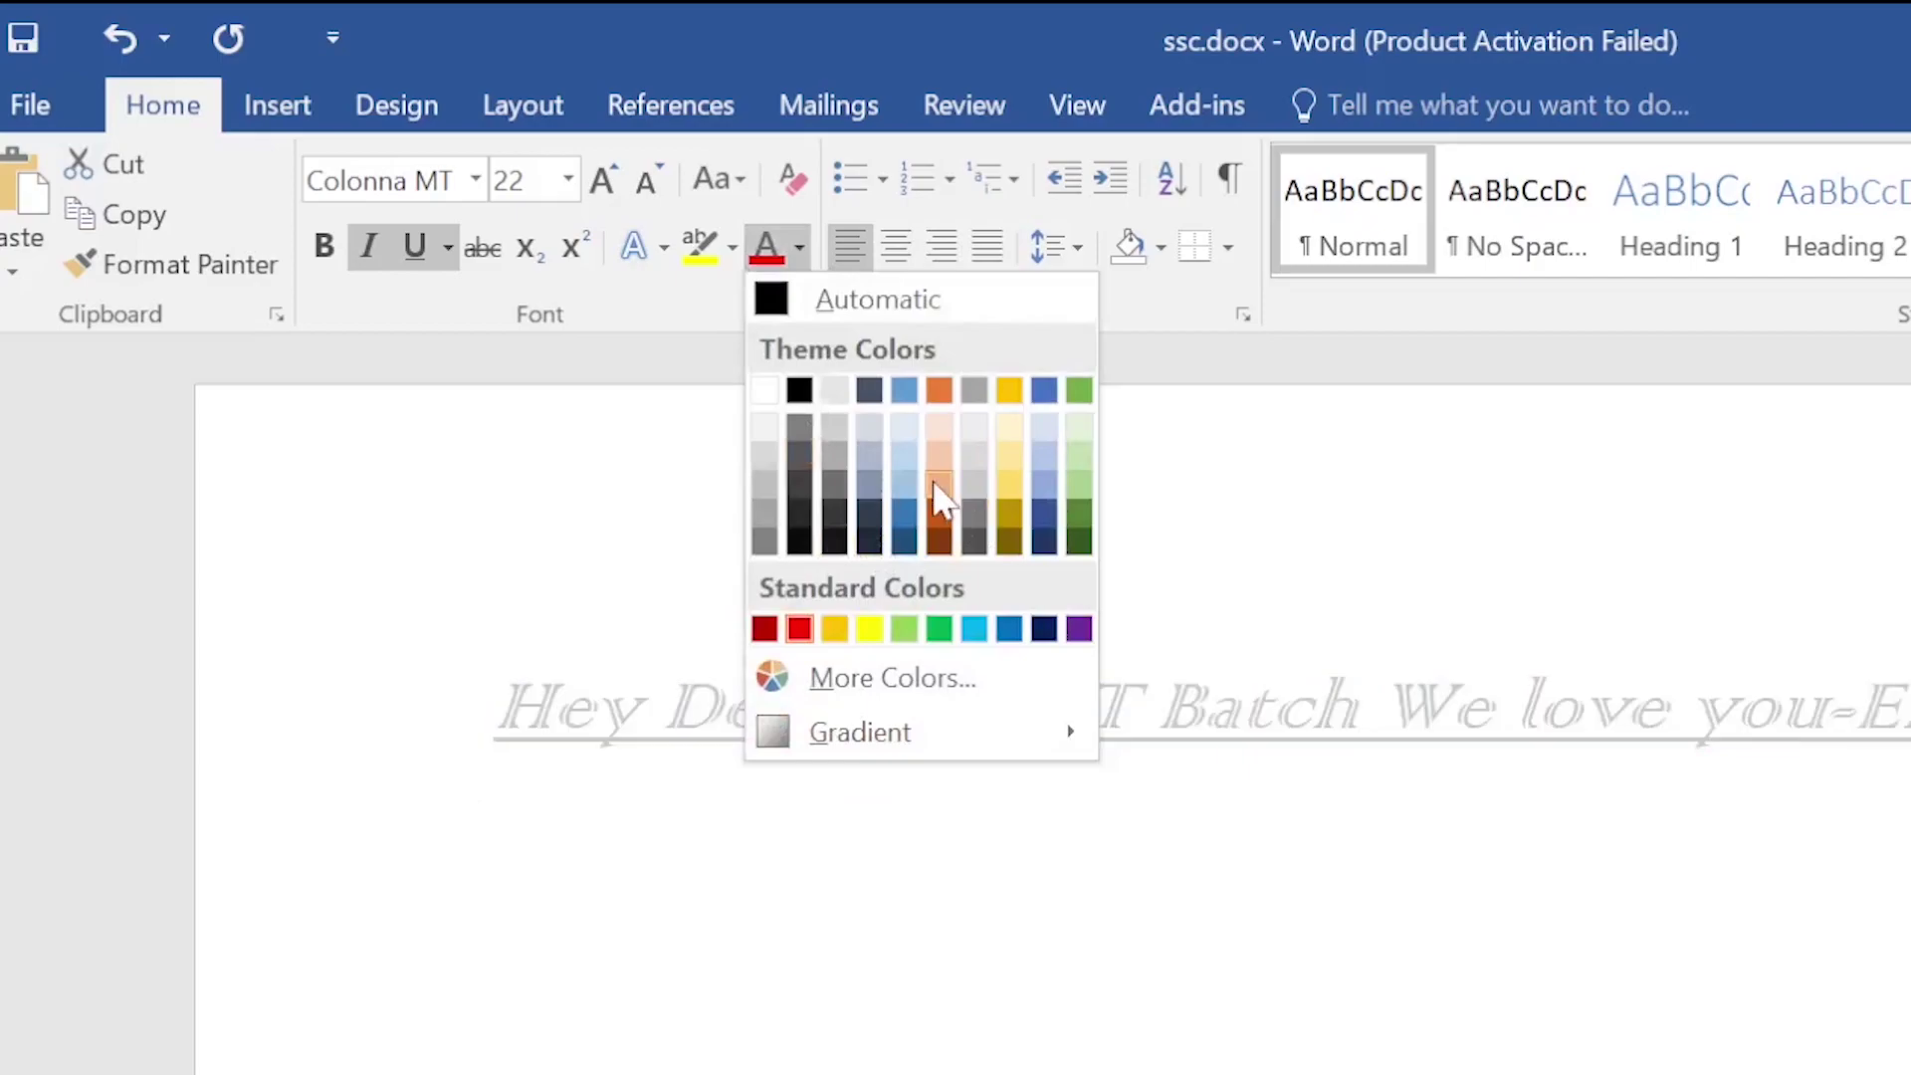
pyautogui.click(938, 628)
pyautogui.click(649, 708)
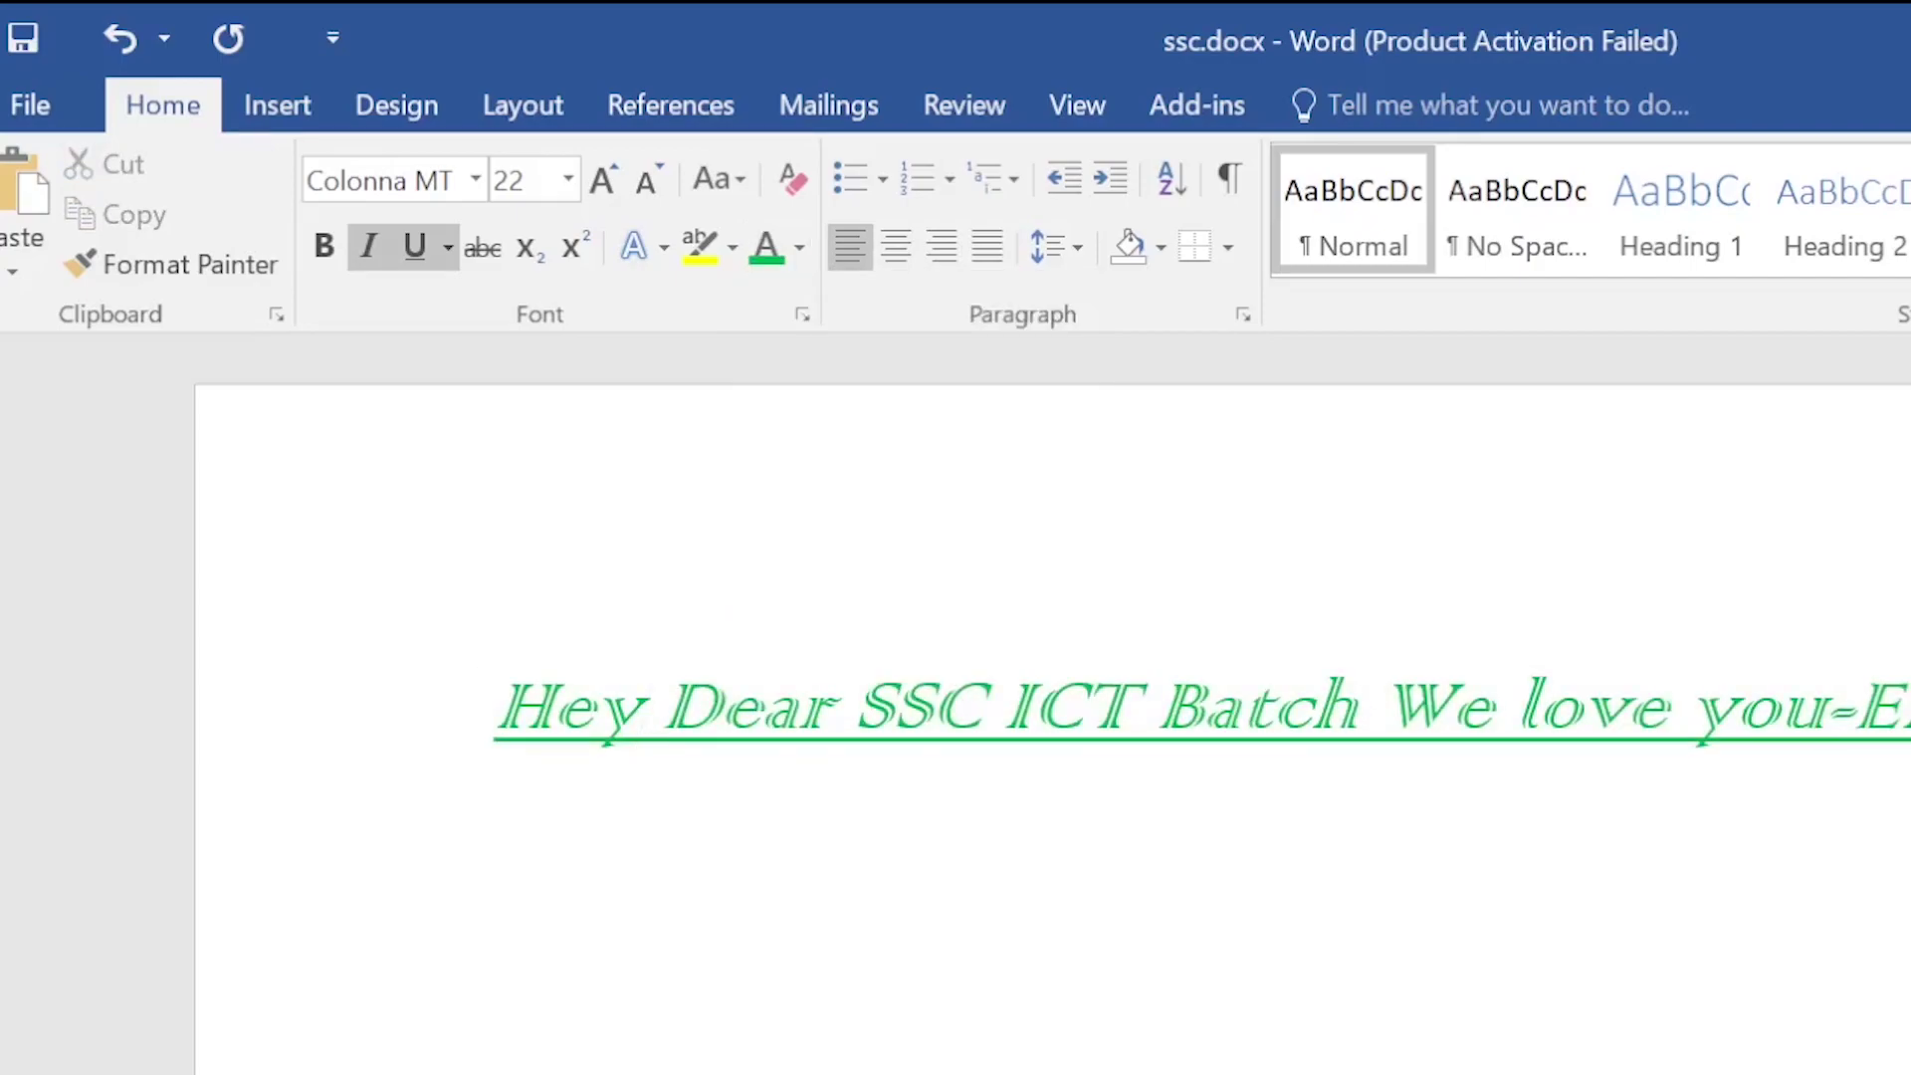
# Recolour the word EICT at the end of the line red.
pyautogui.moveTo(1851, 709); pyautogui.dragTo(1910, 708)
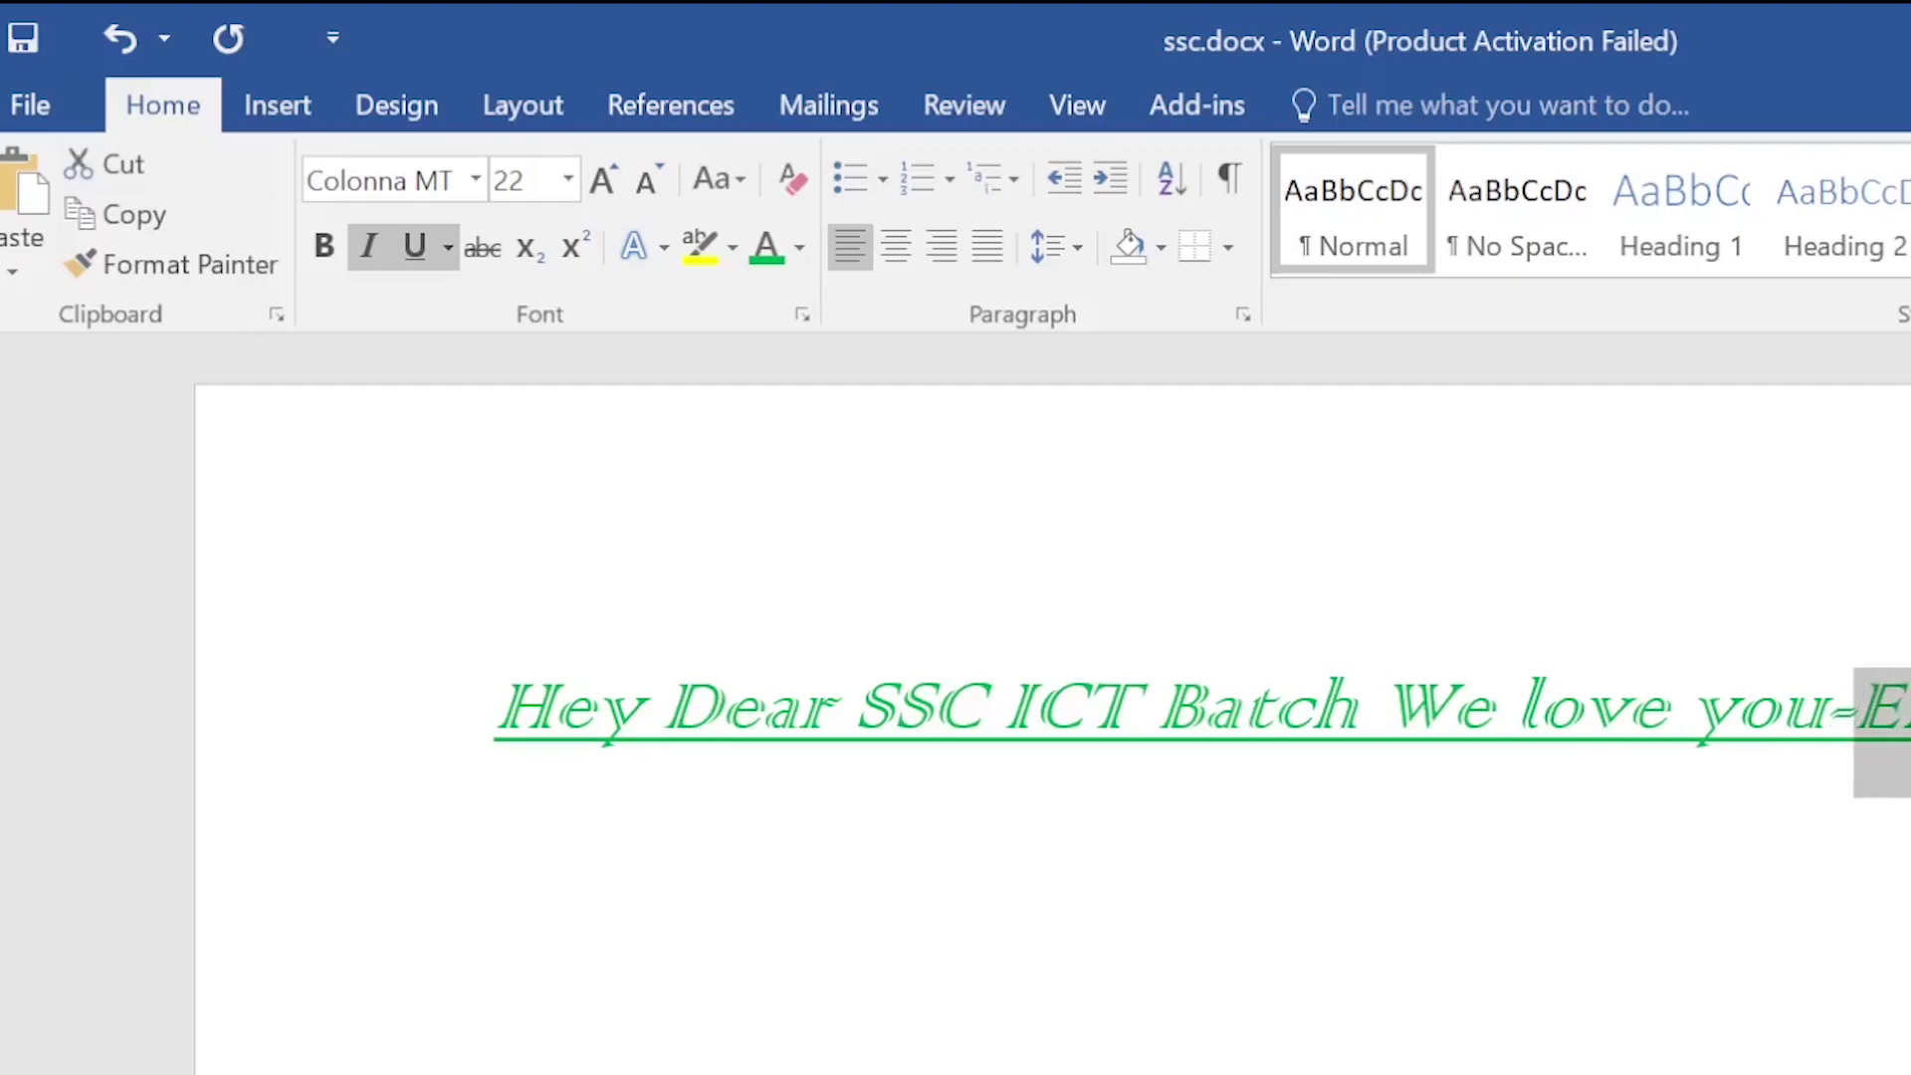
pyautogui.click(766, 247)
pyautogui.click(1473, 891)
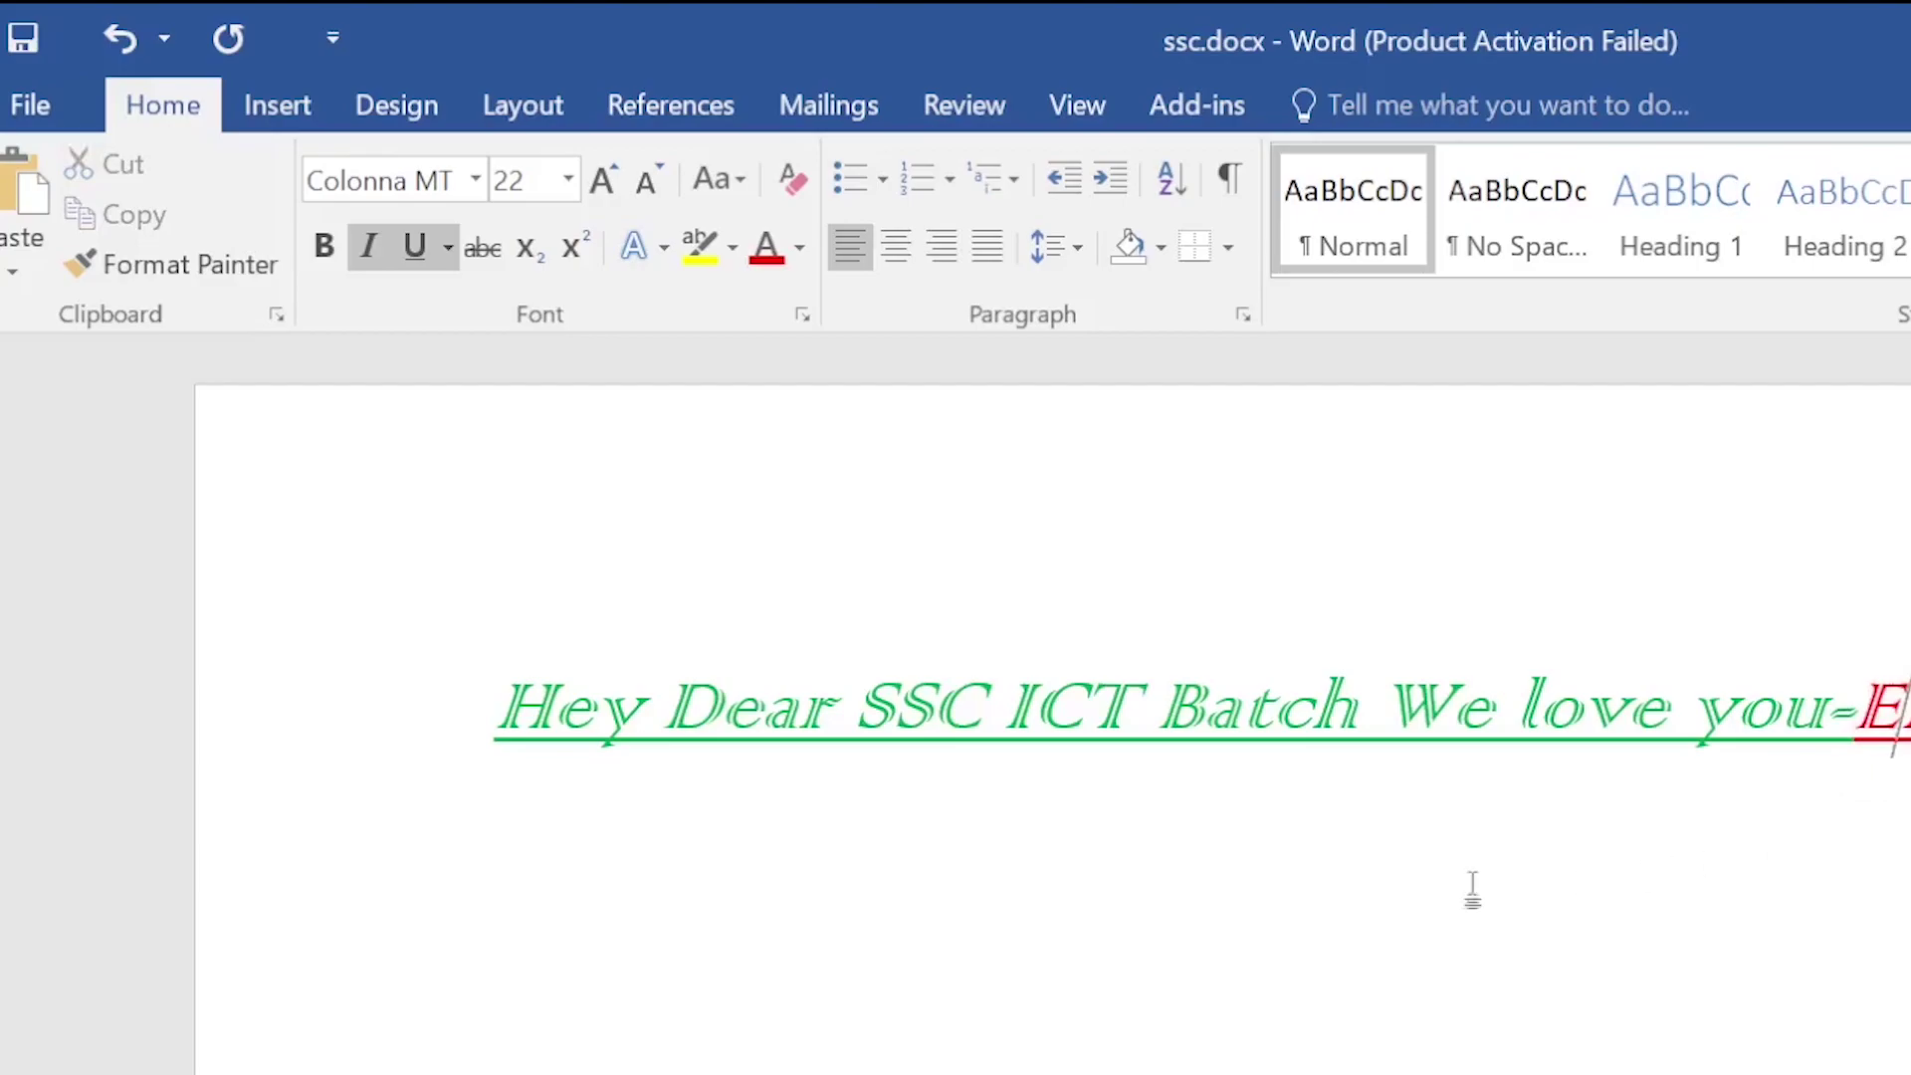
# Remove the underline and italics from the whole greeting.
pyautogui.hotkey('ctrl', 'a')
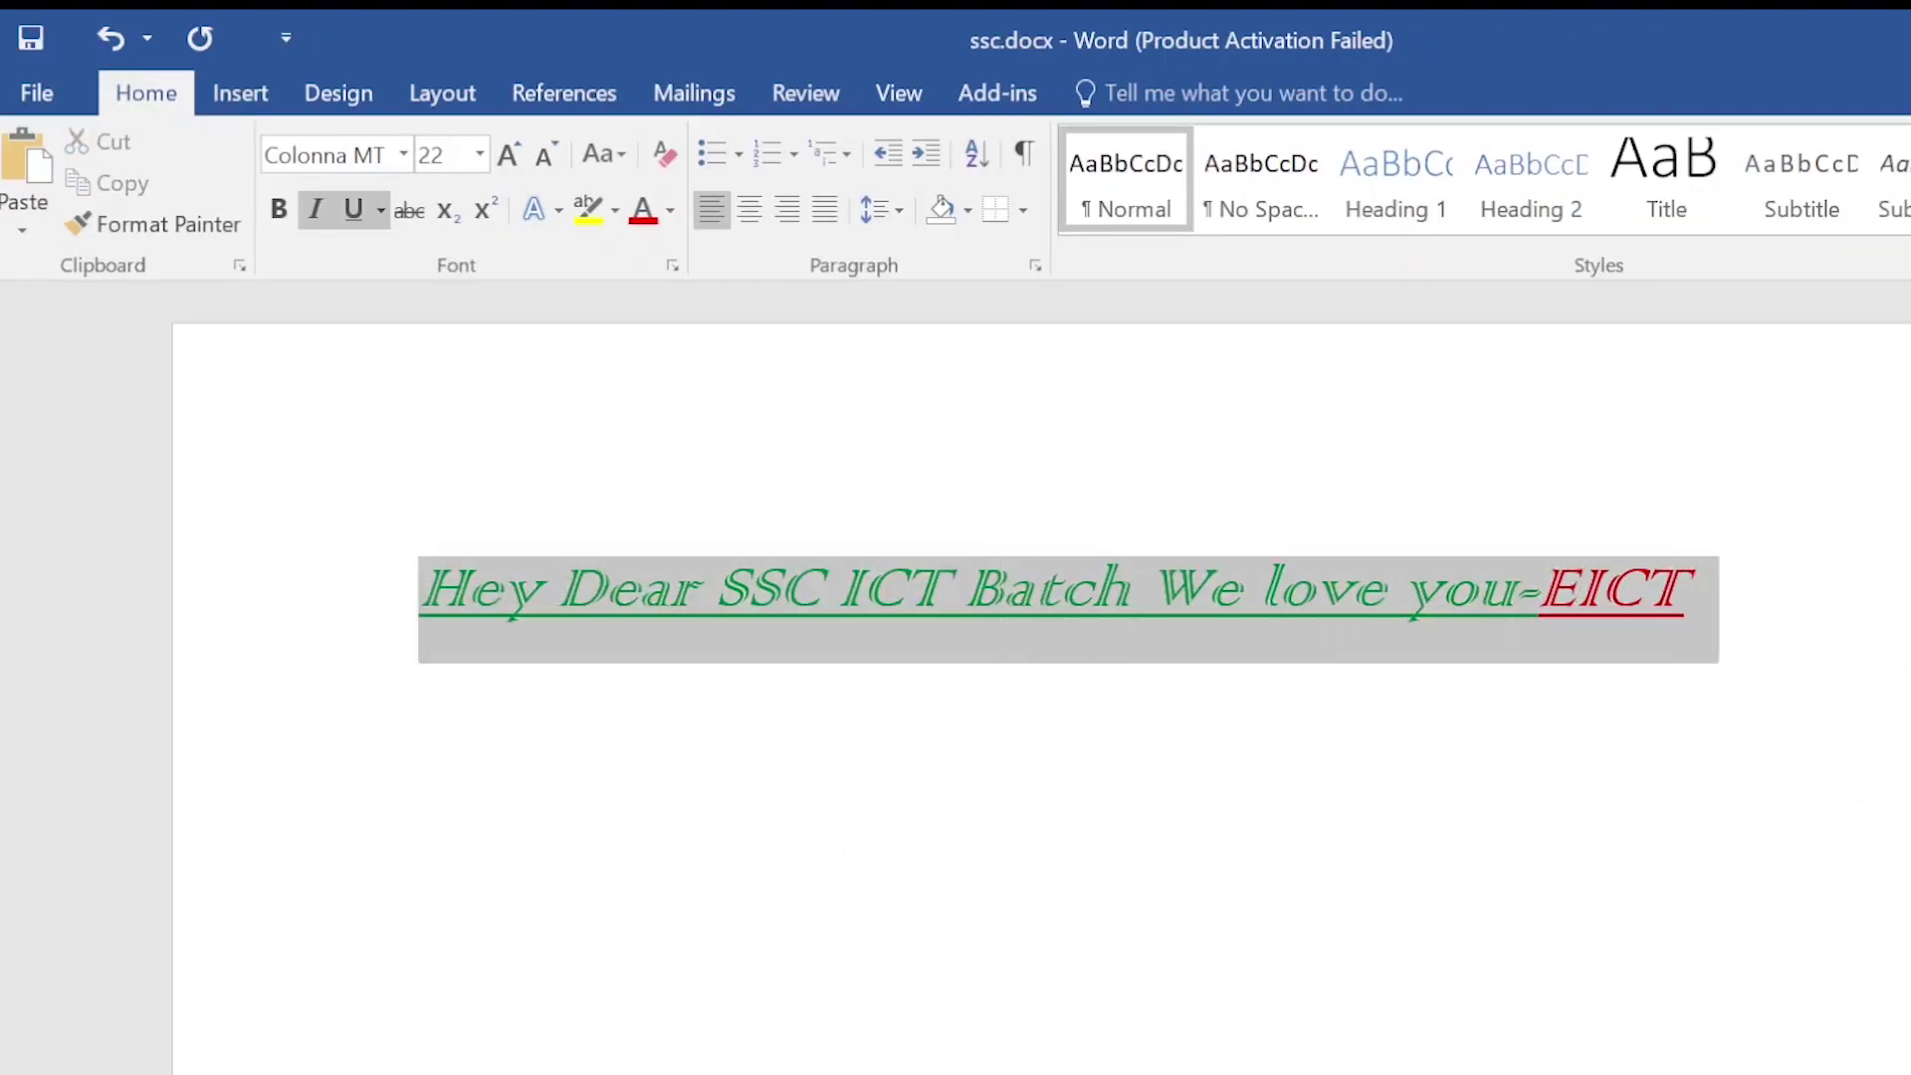
pyautogui.click(353, 211)
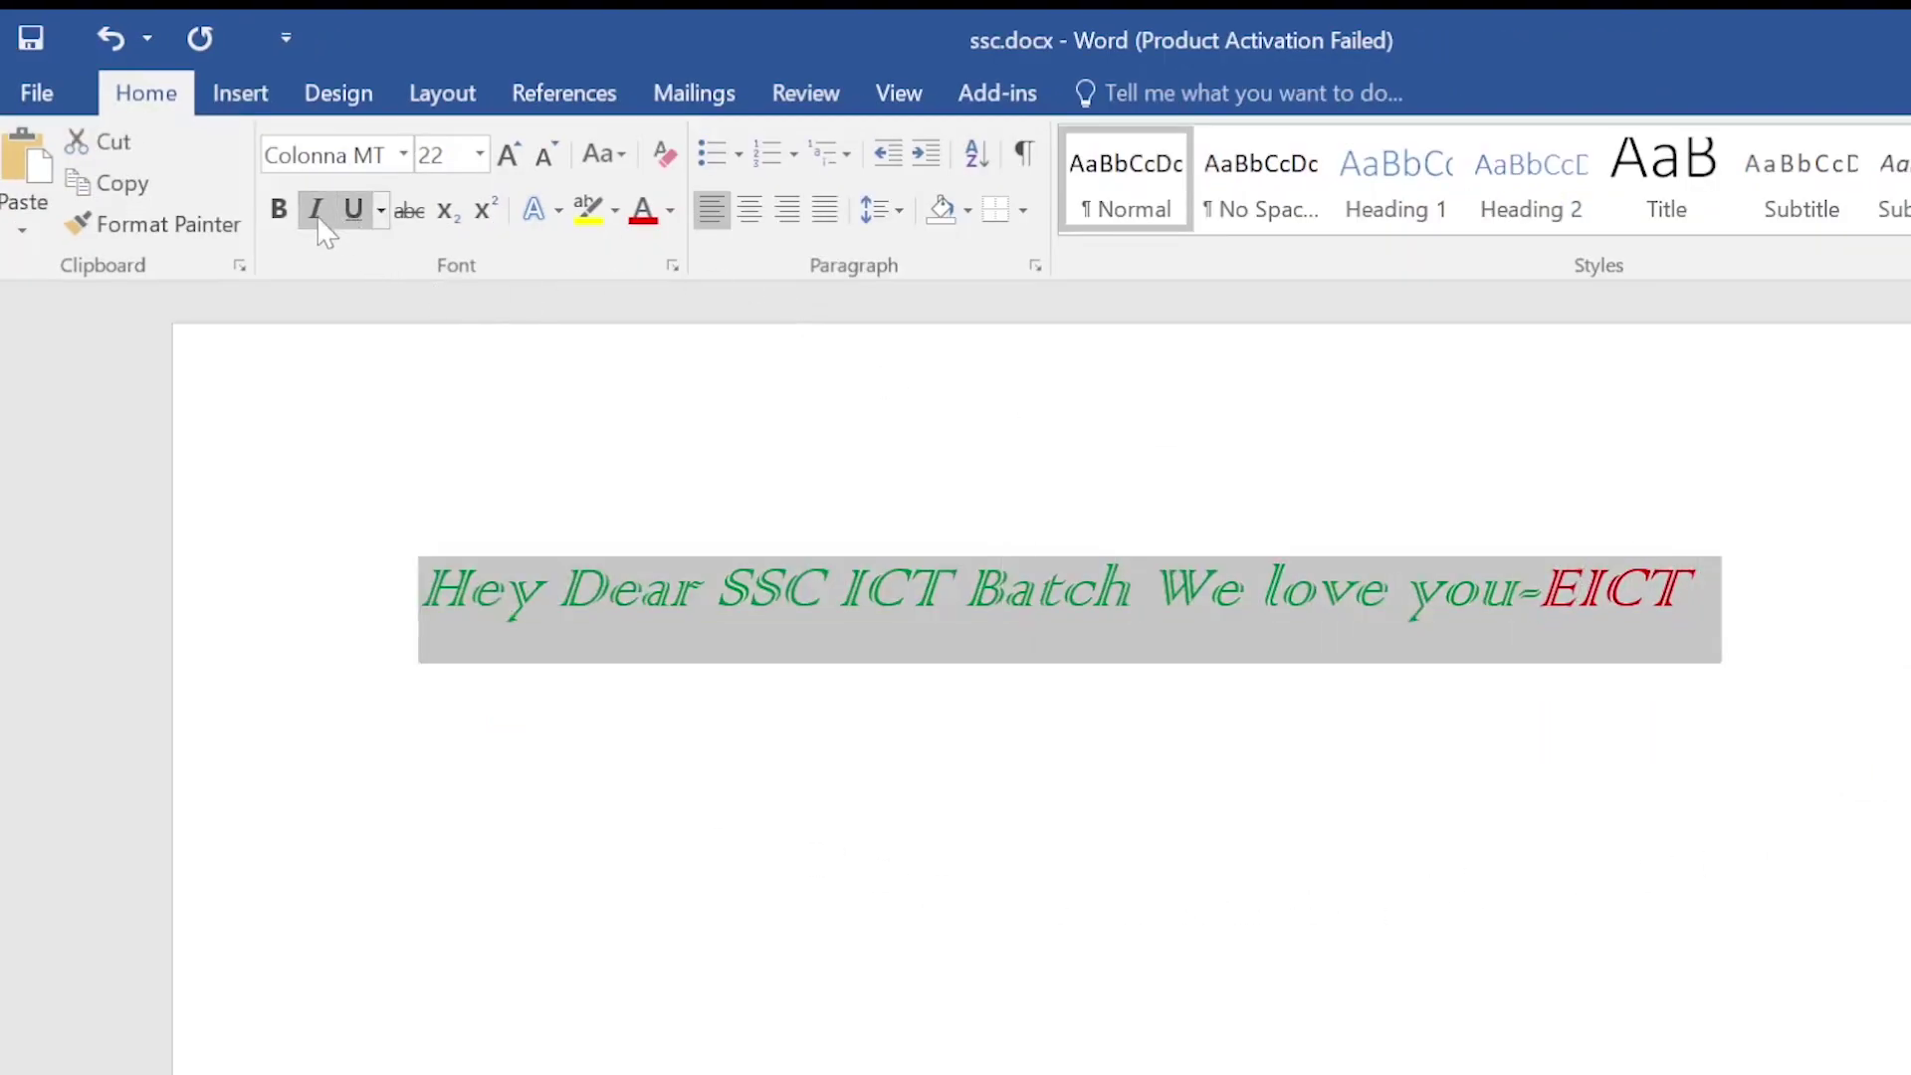
pyautogui.click(317, 211)
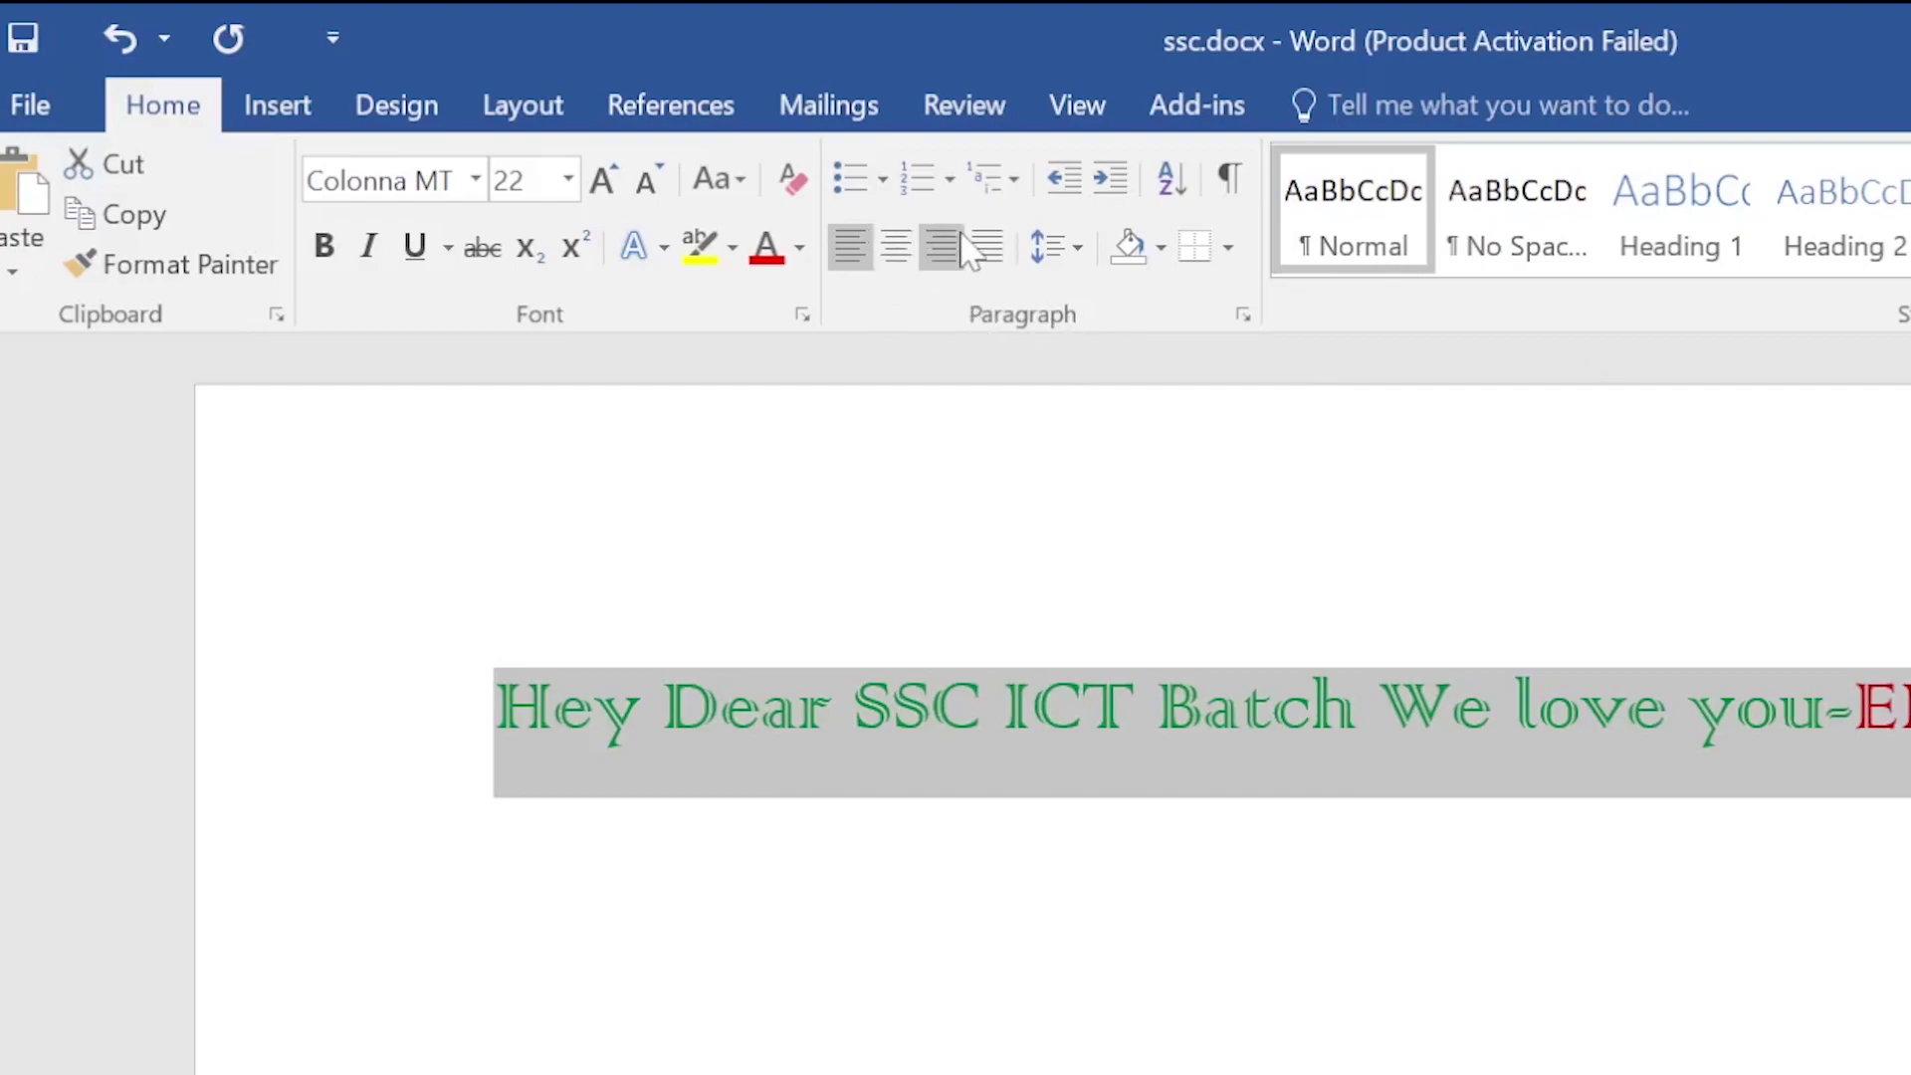
# Centre the greeting after trying justify, right and left alignment.
pyautogui.click(894, 265)
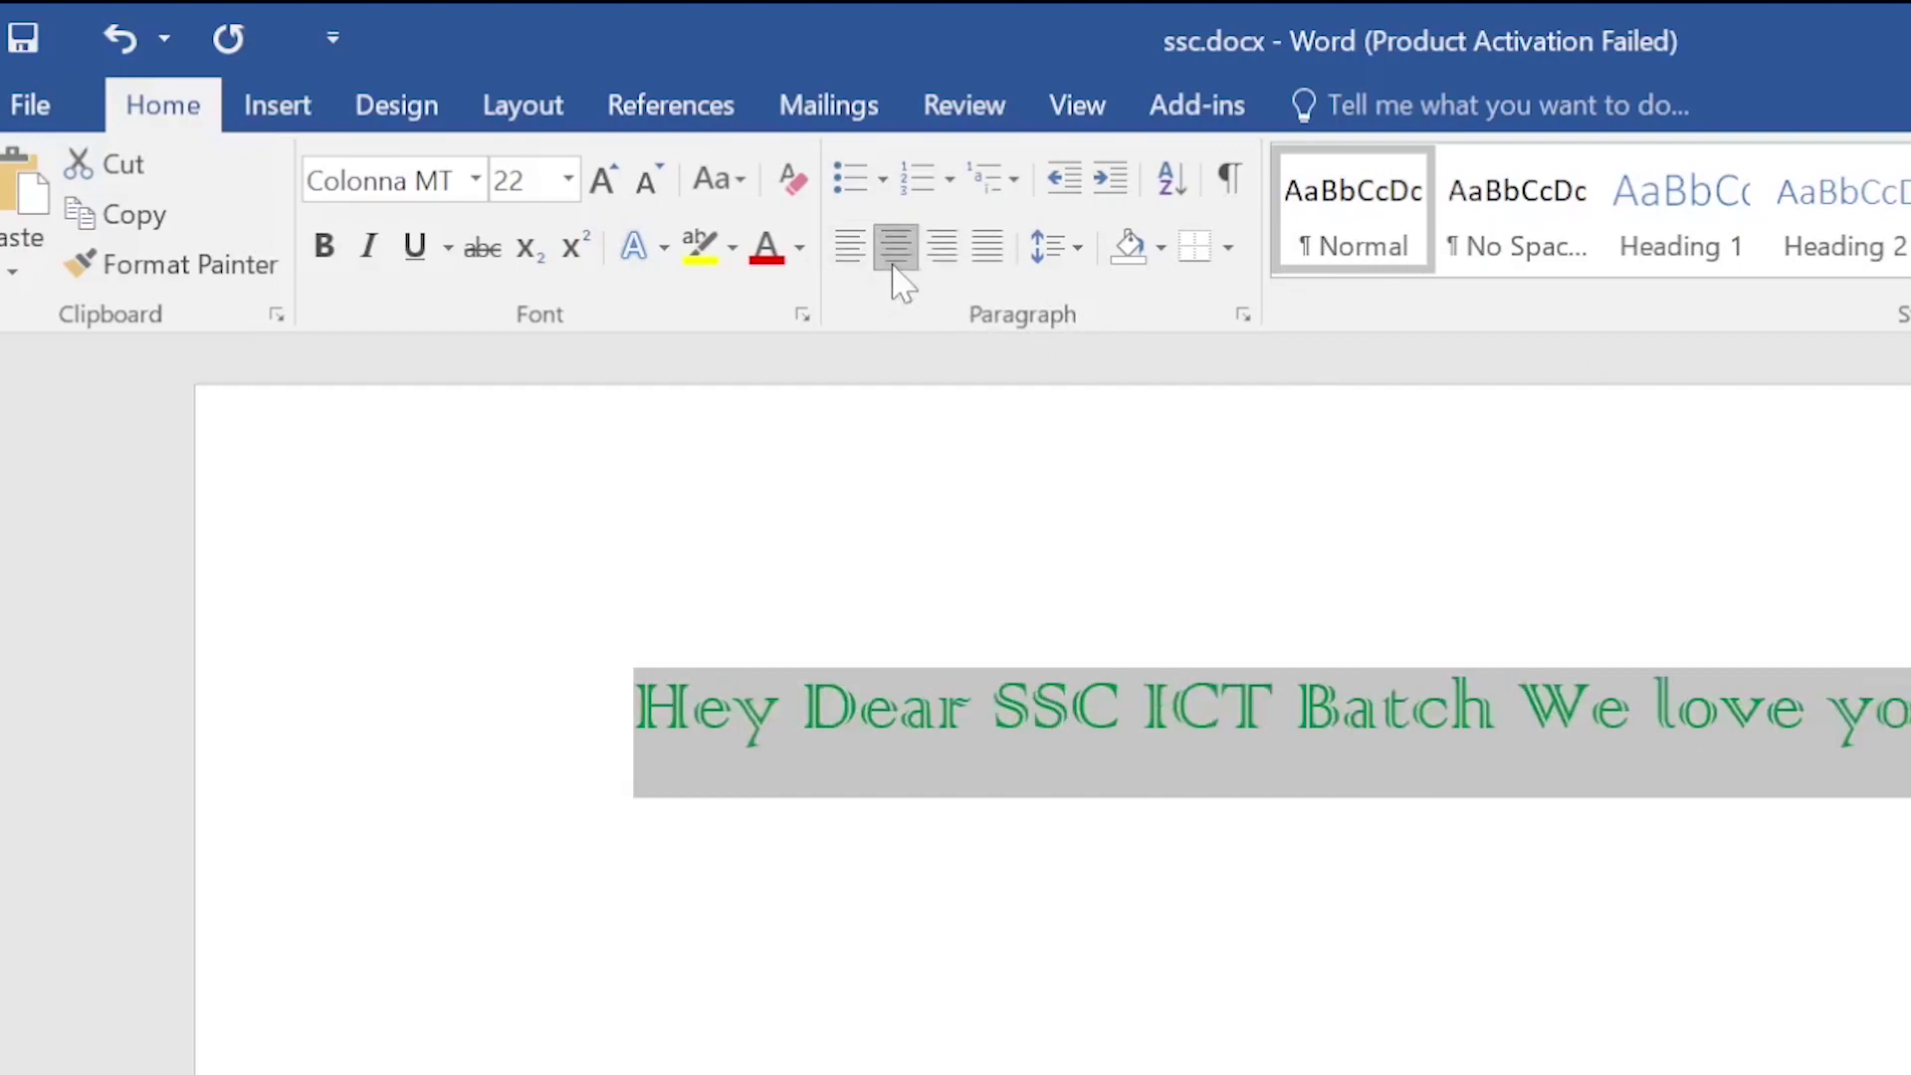
pyautogui.click(987, 261)
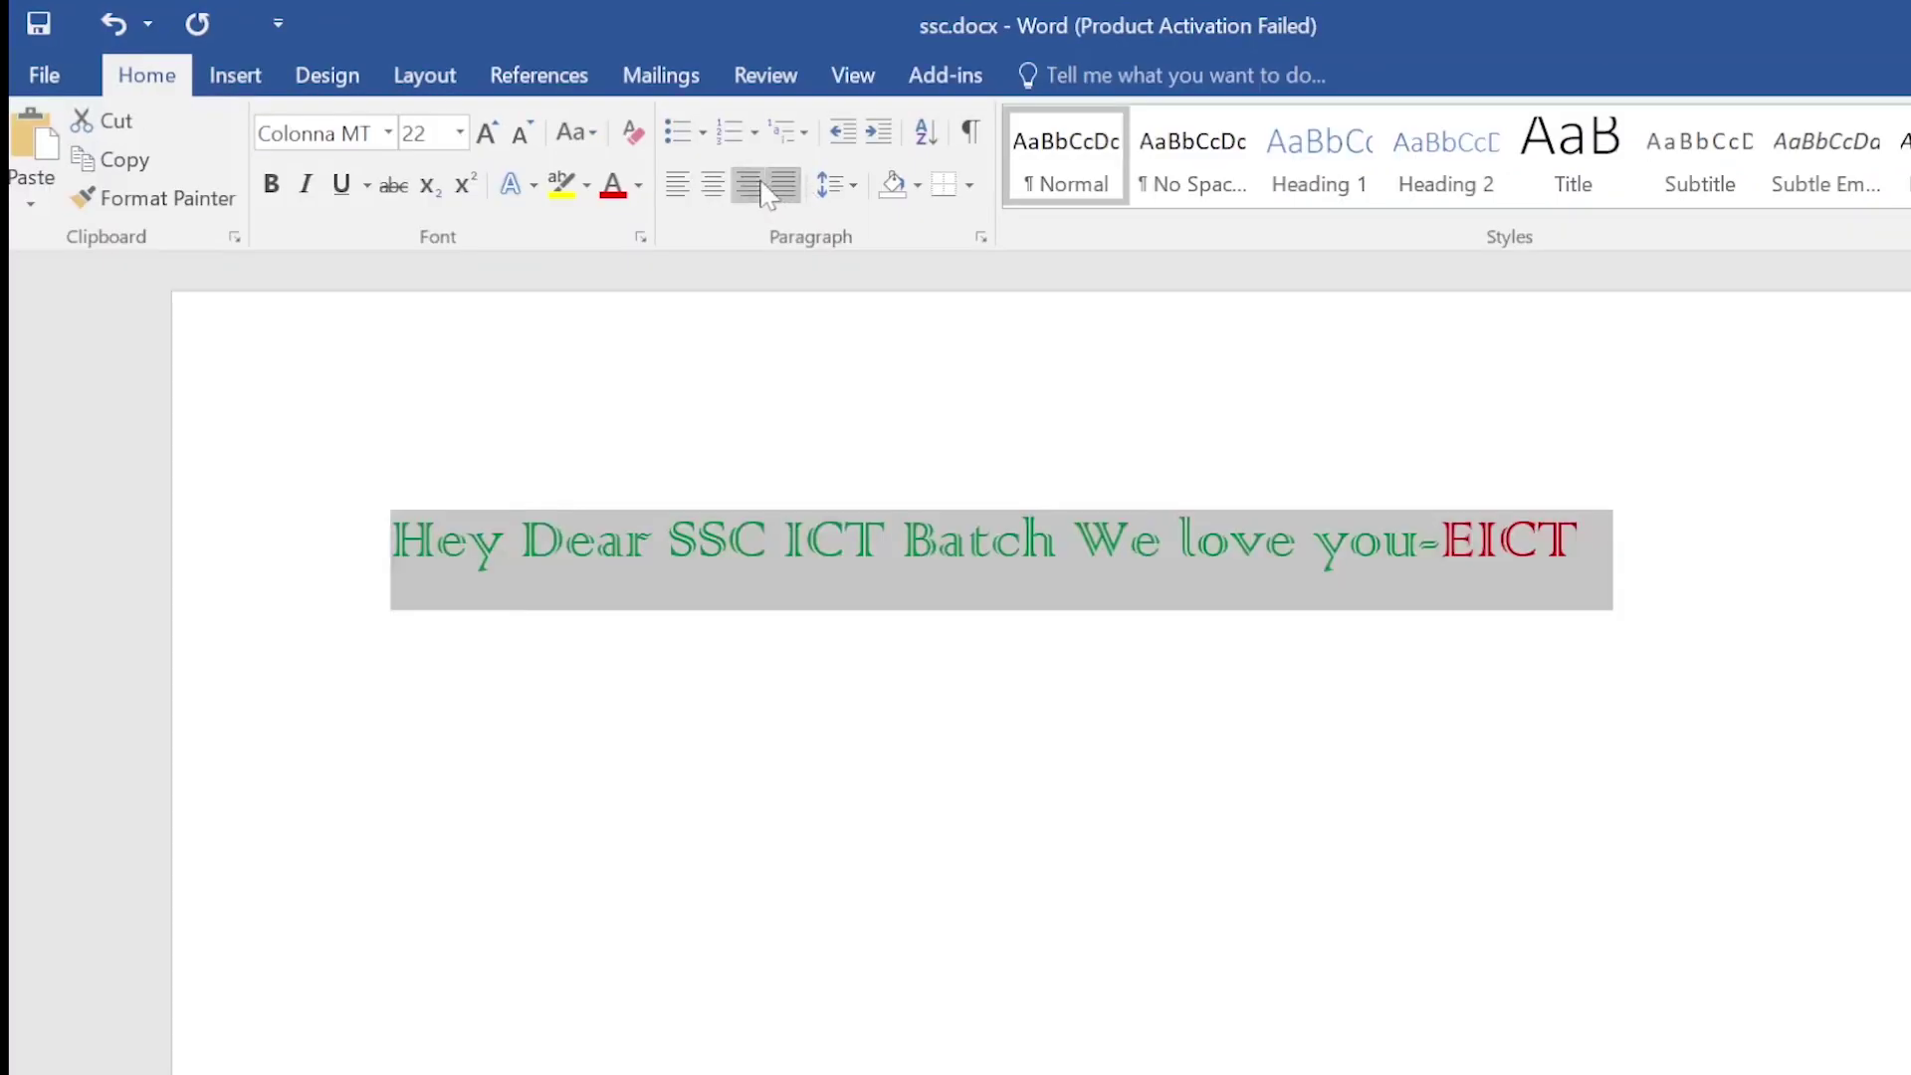
pyautogui.click(756, 186)
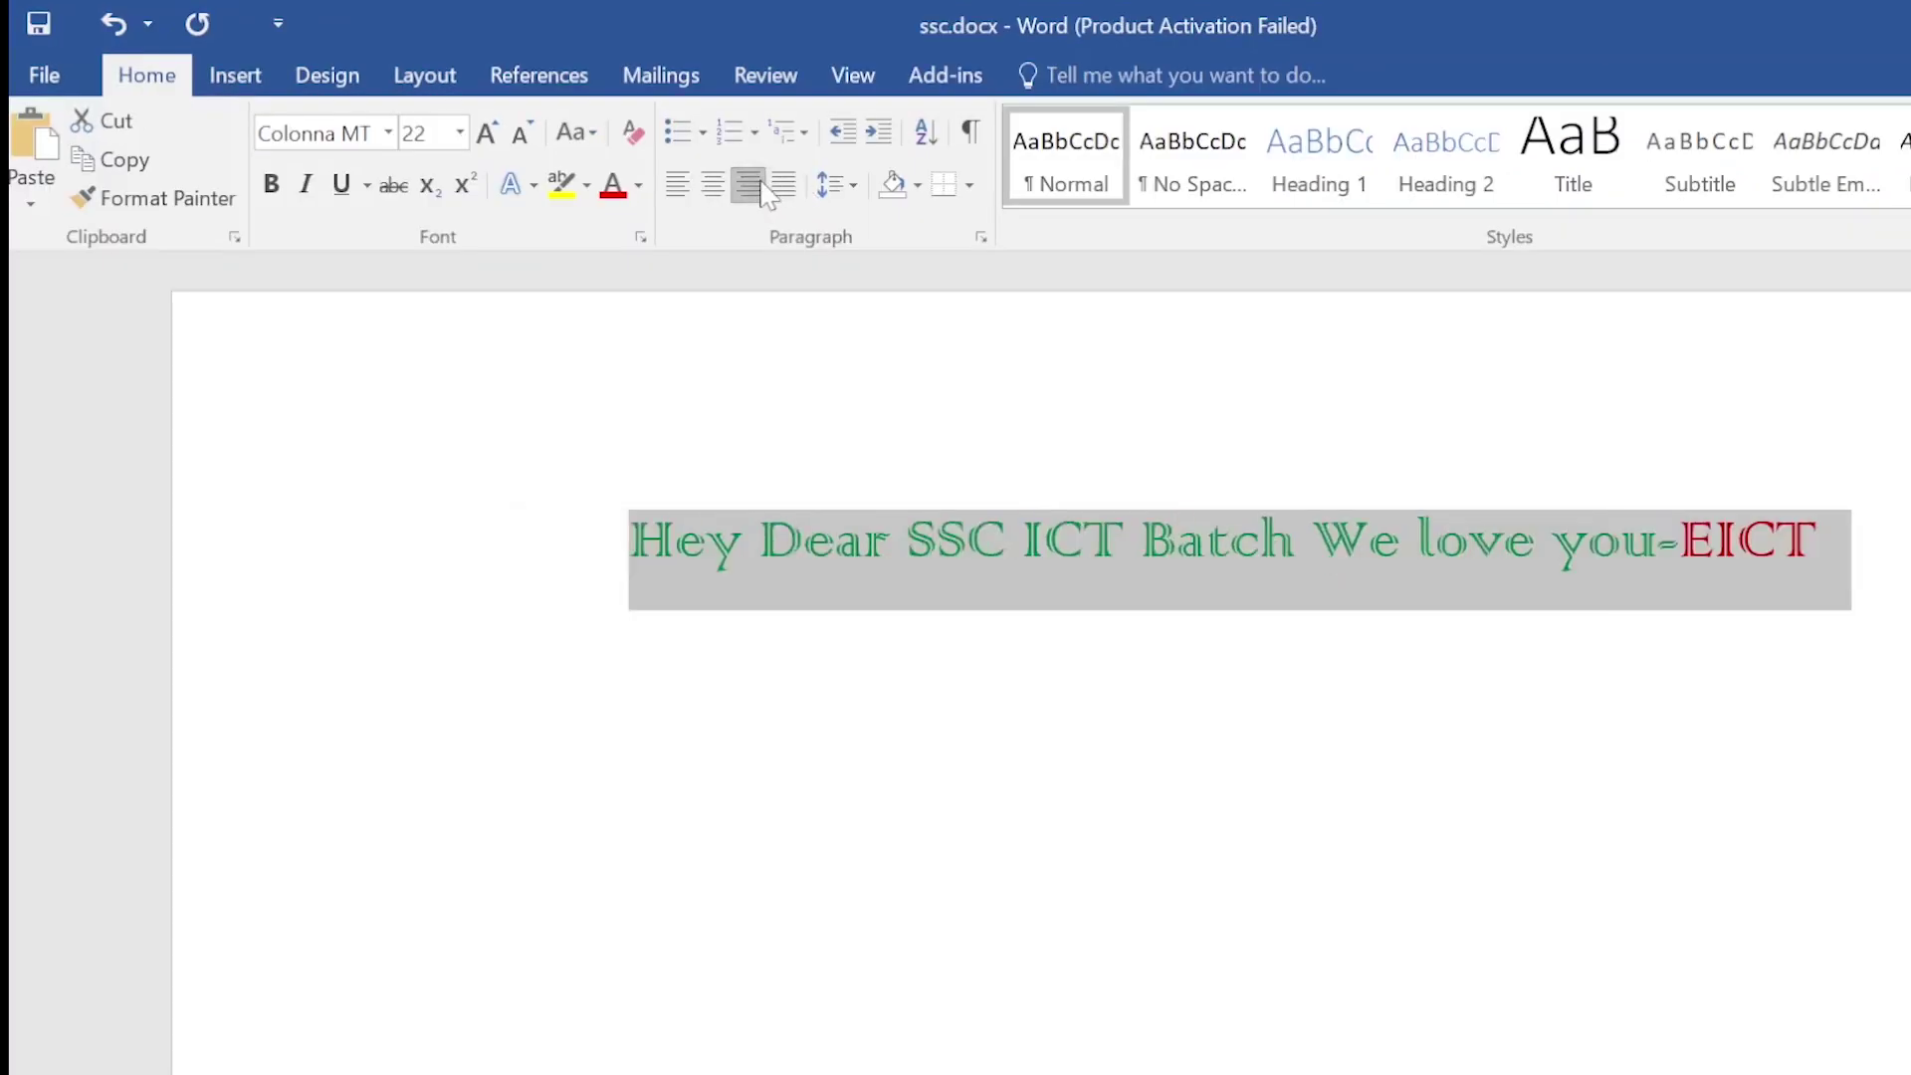
pyautogui.click(676, 185)
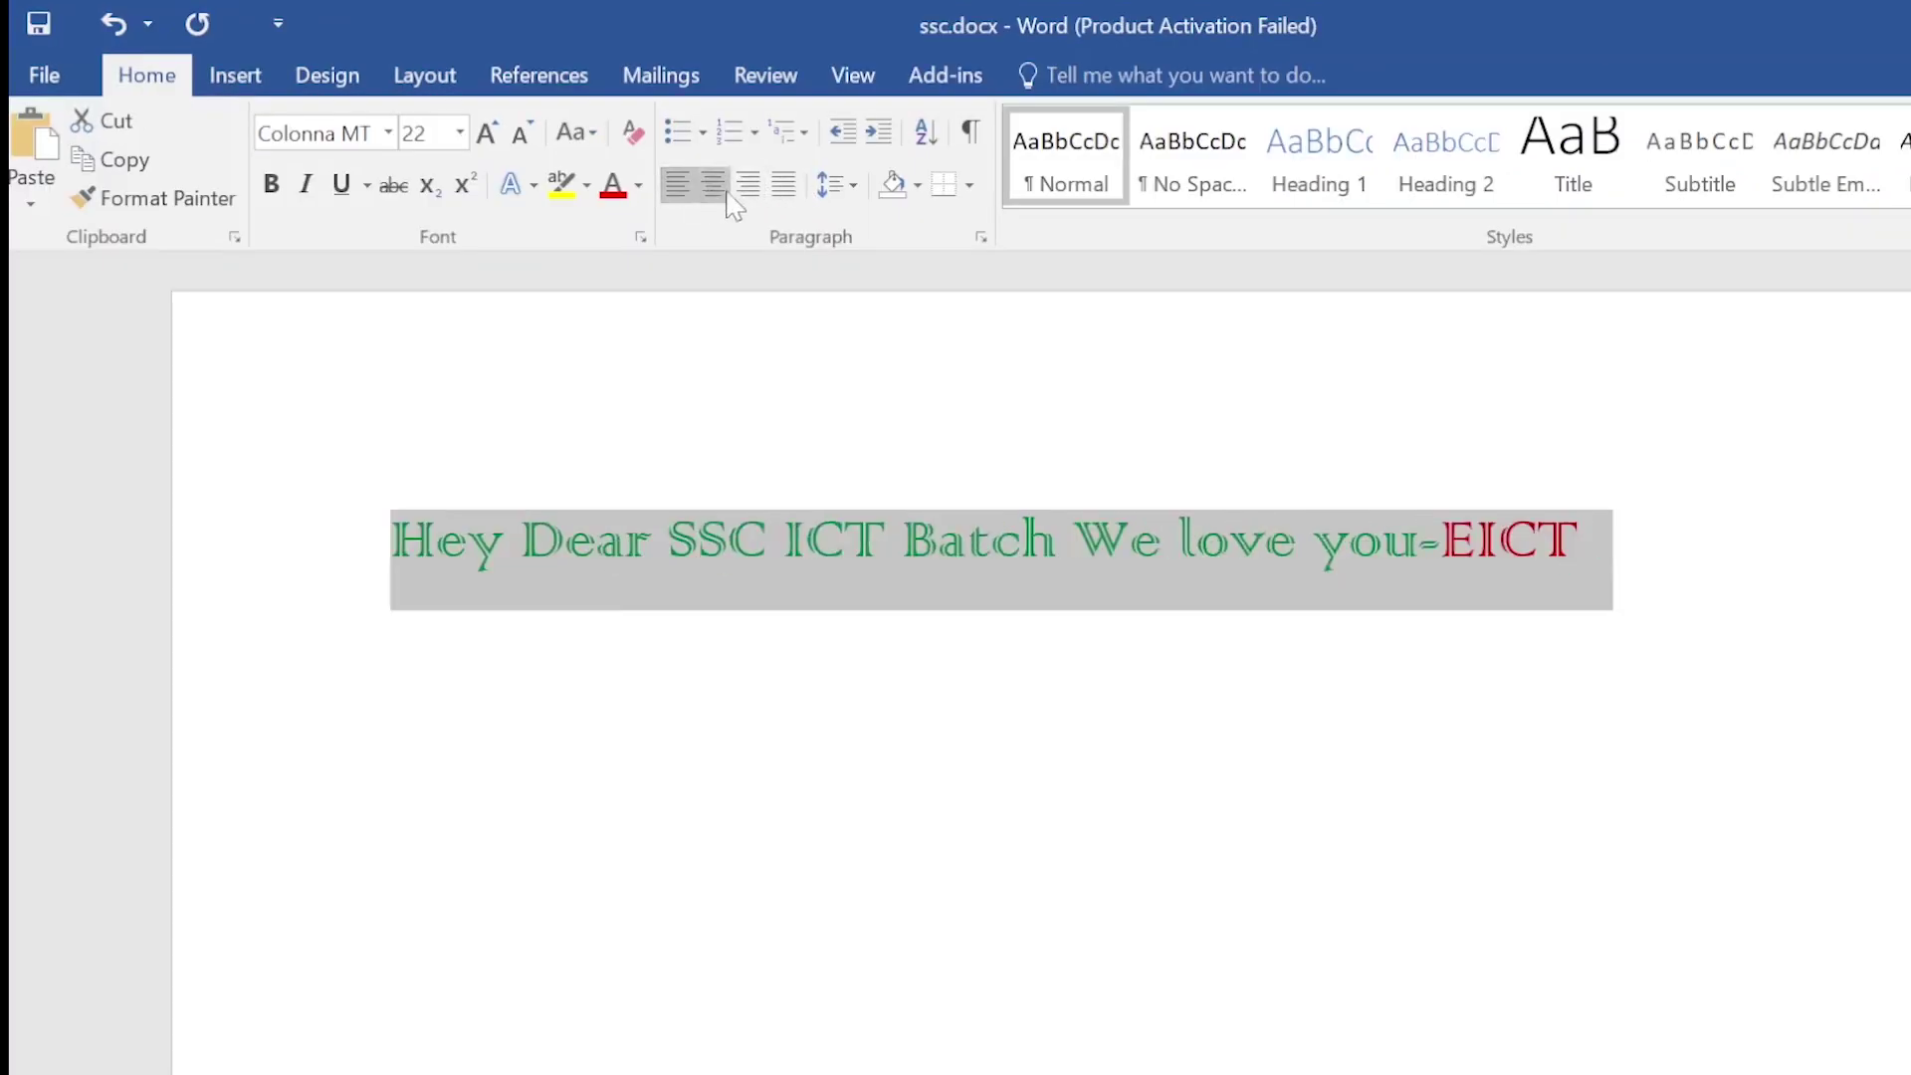
pyautogui.click(720, 191)
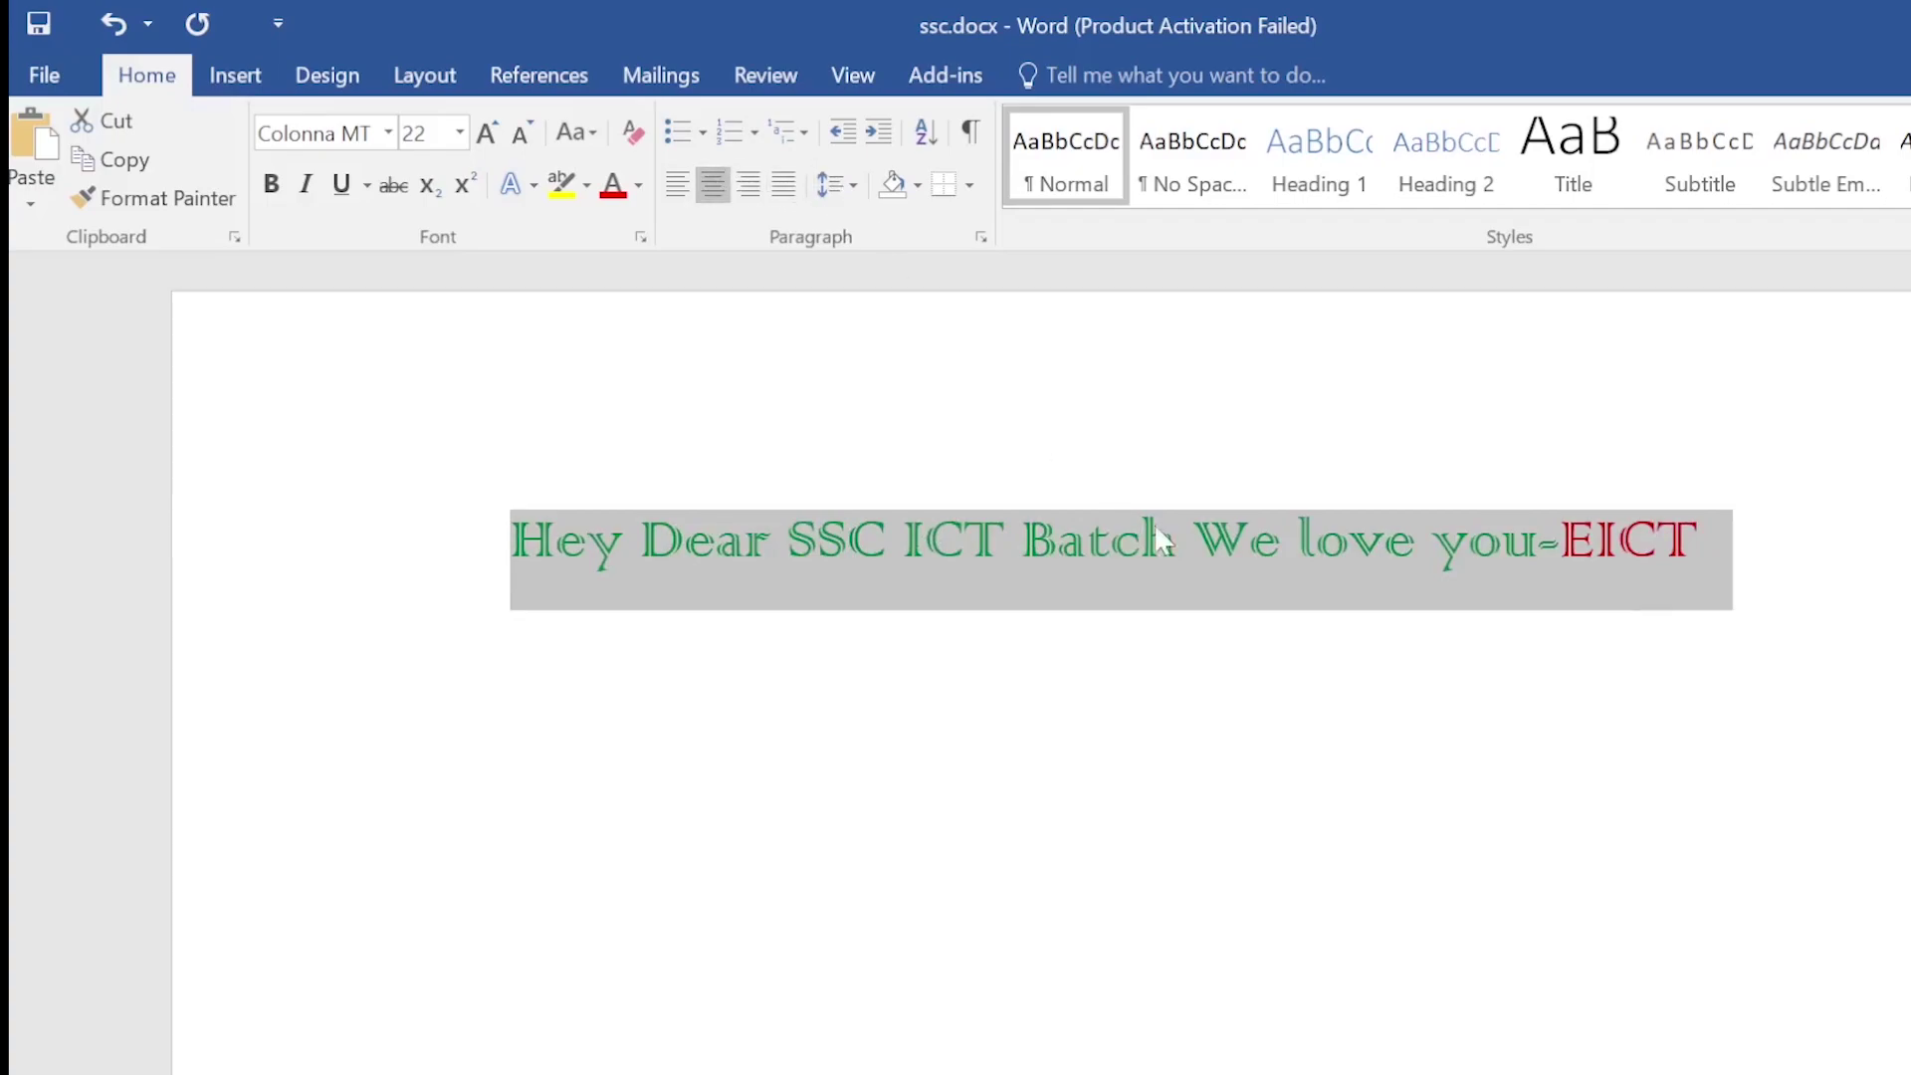
pyautogui.click(1177, 542)
# Break the greeting after 'Batch' and centre both lines, after trying other alignments.
pyautogui.press('Return')
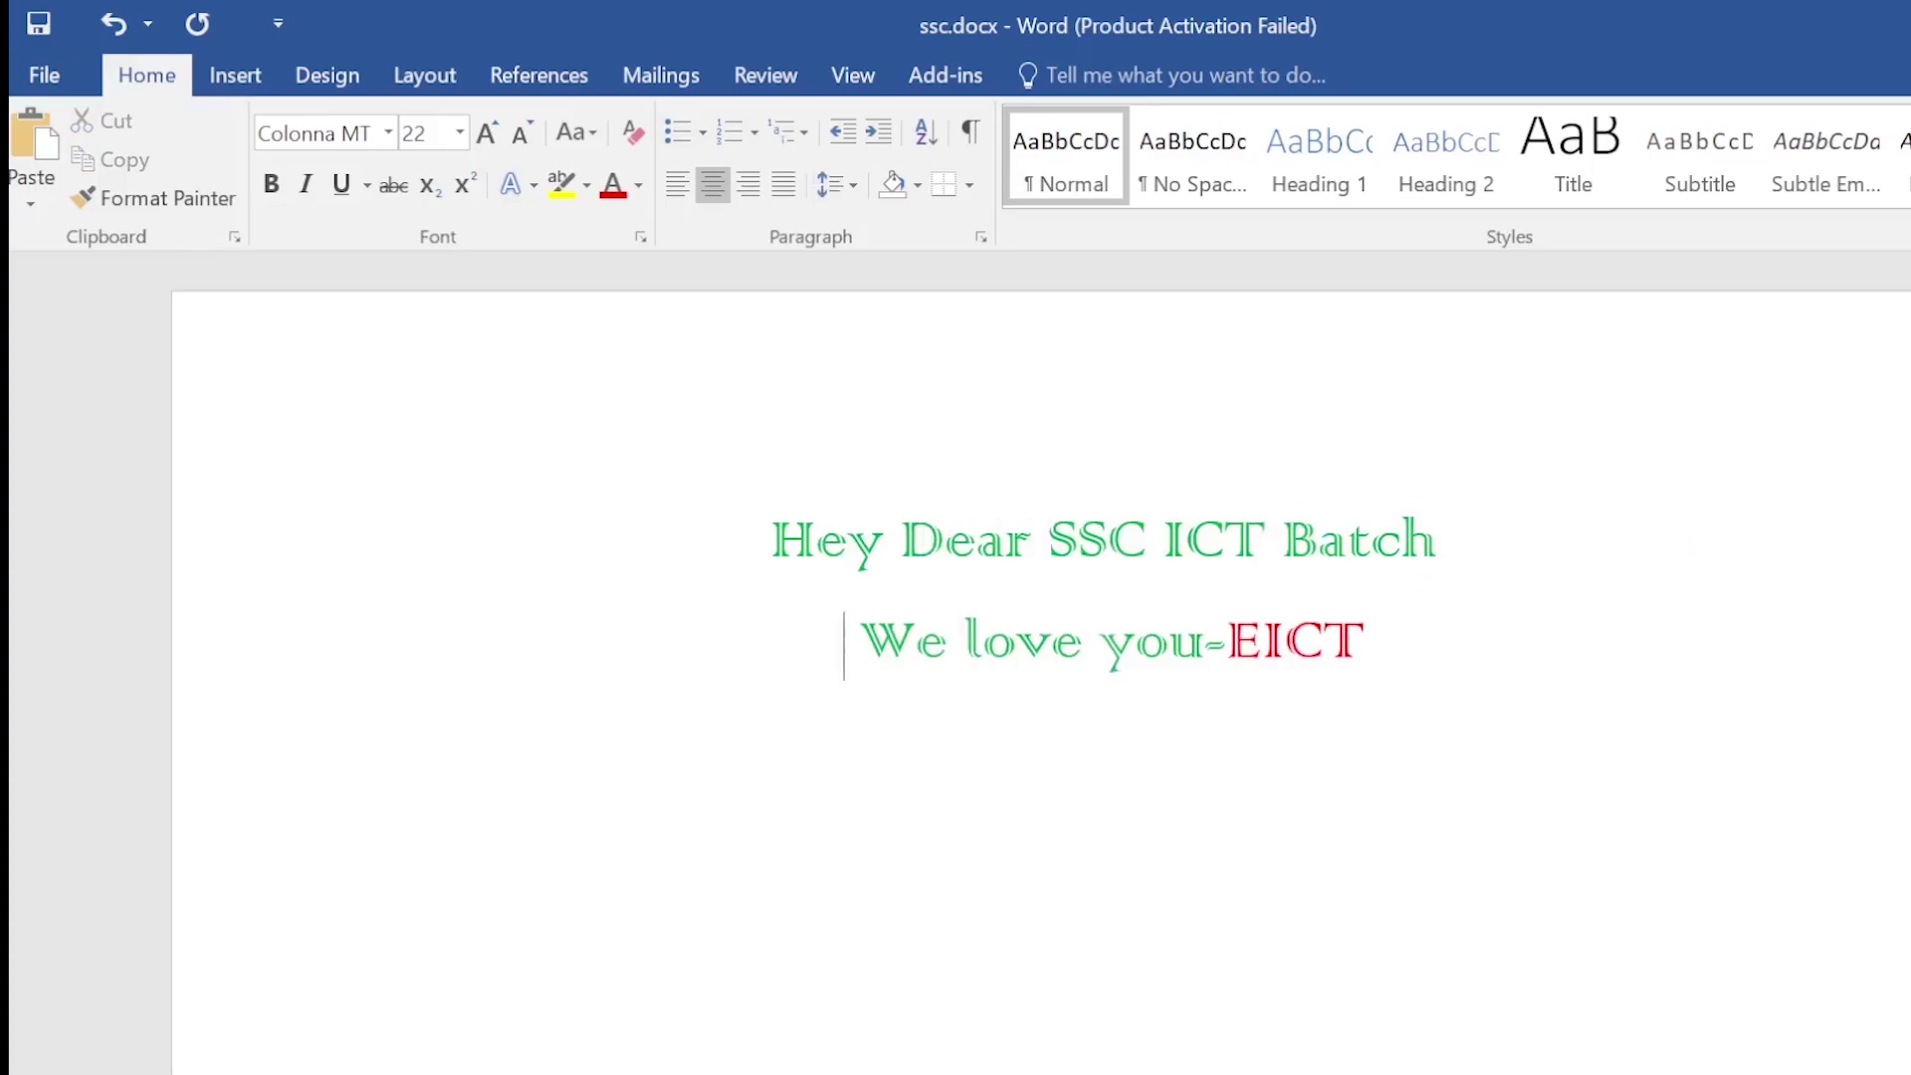
pyautogui.moveTo(773, 543); pyautogui.dragTo(1383, 625)
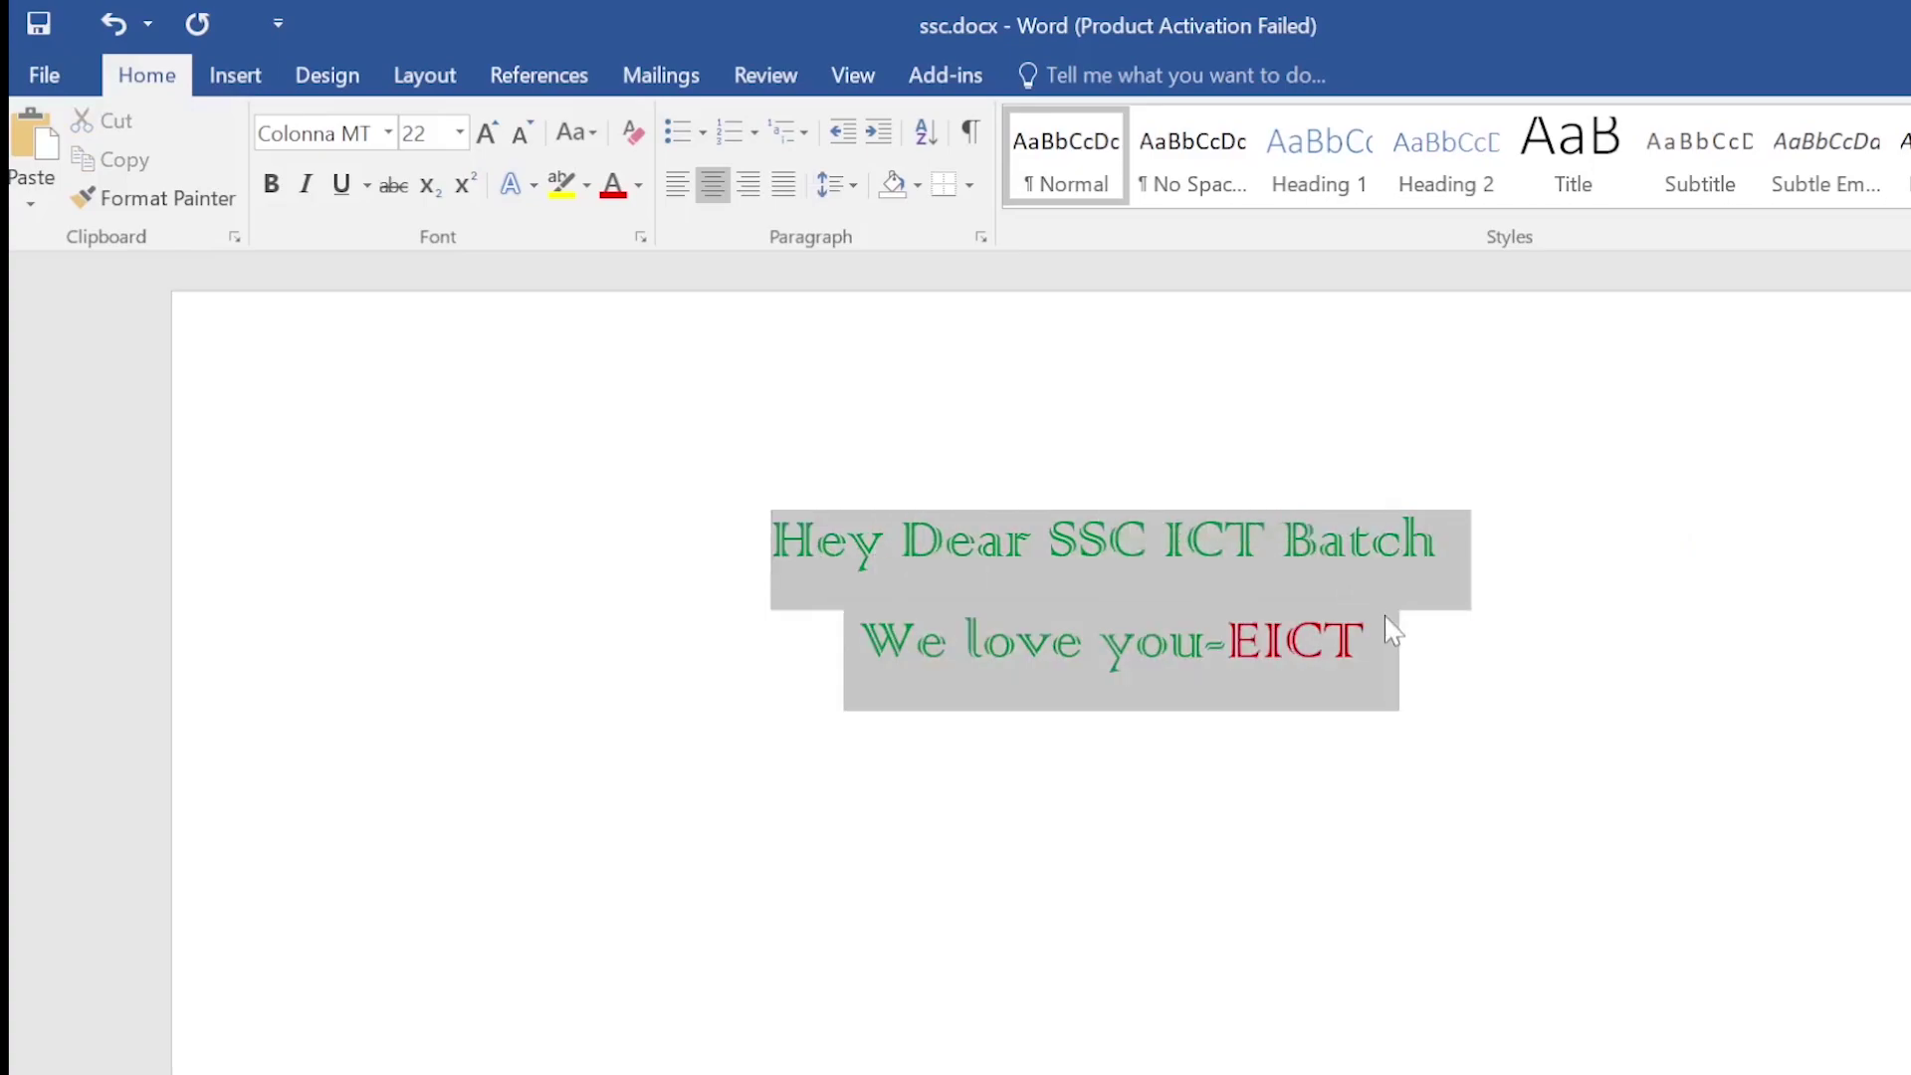
pyautogui.click(676, 179)
pyautogui.click(721, 185)
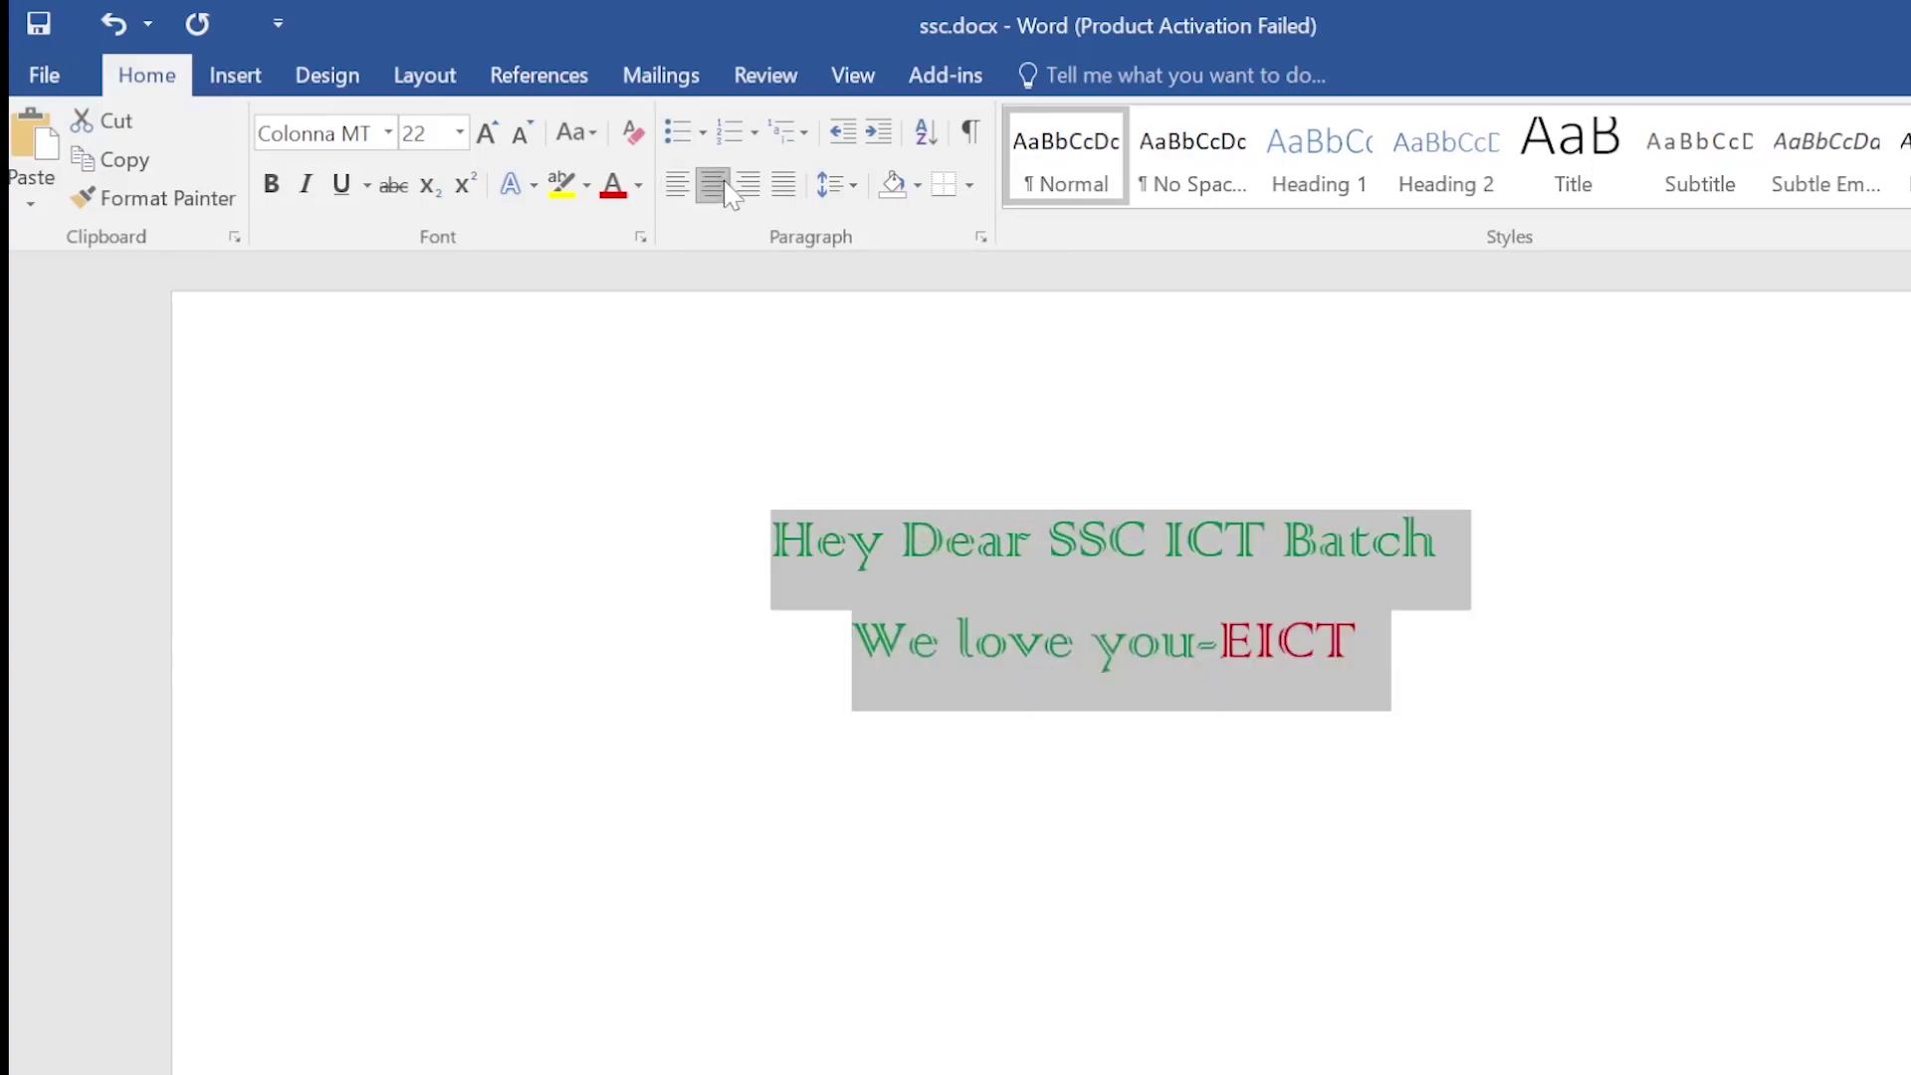
pyautogui.click(783, 189)
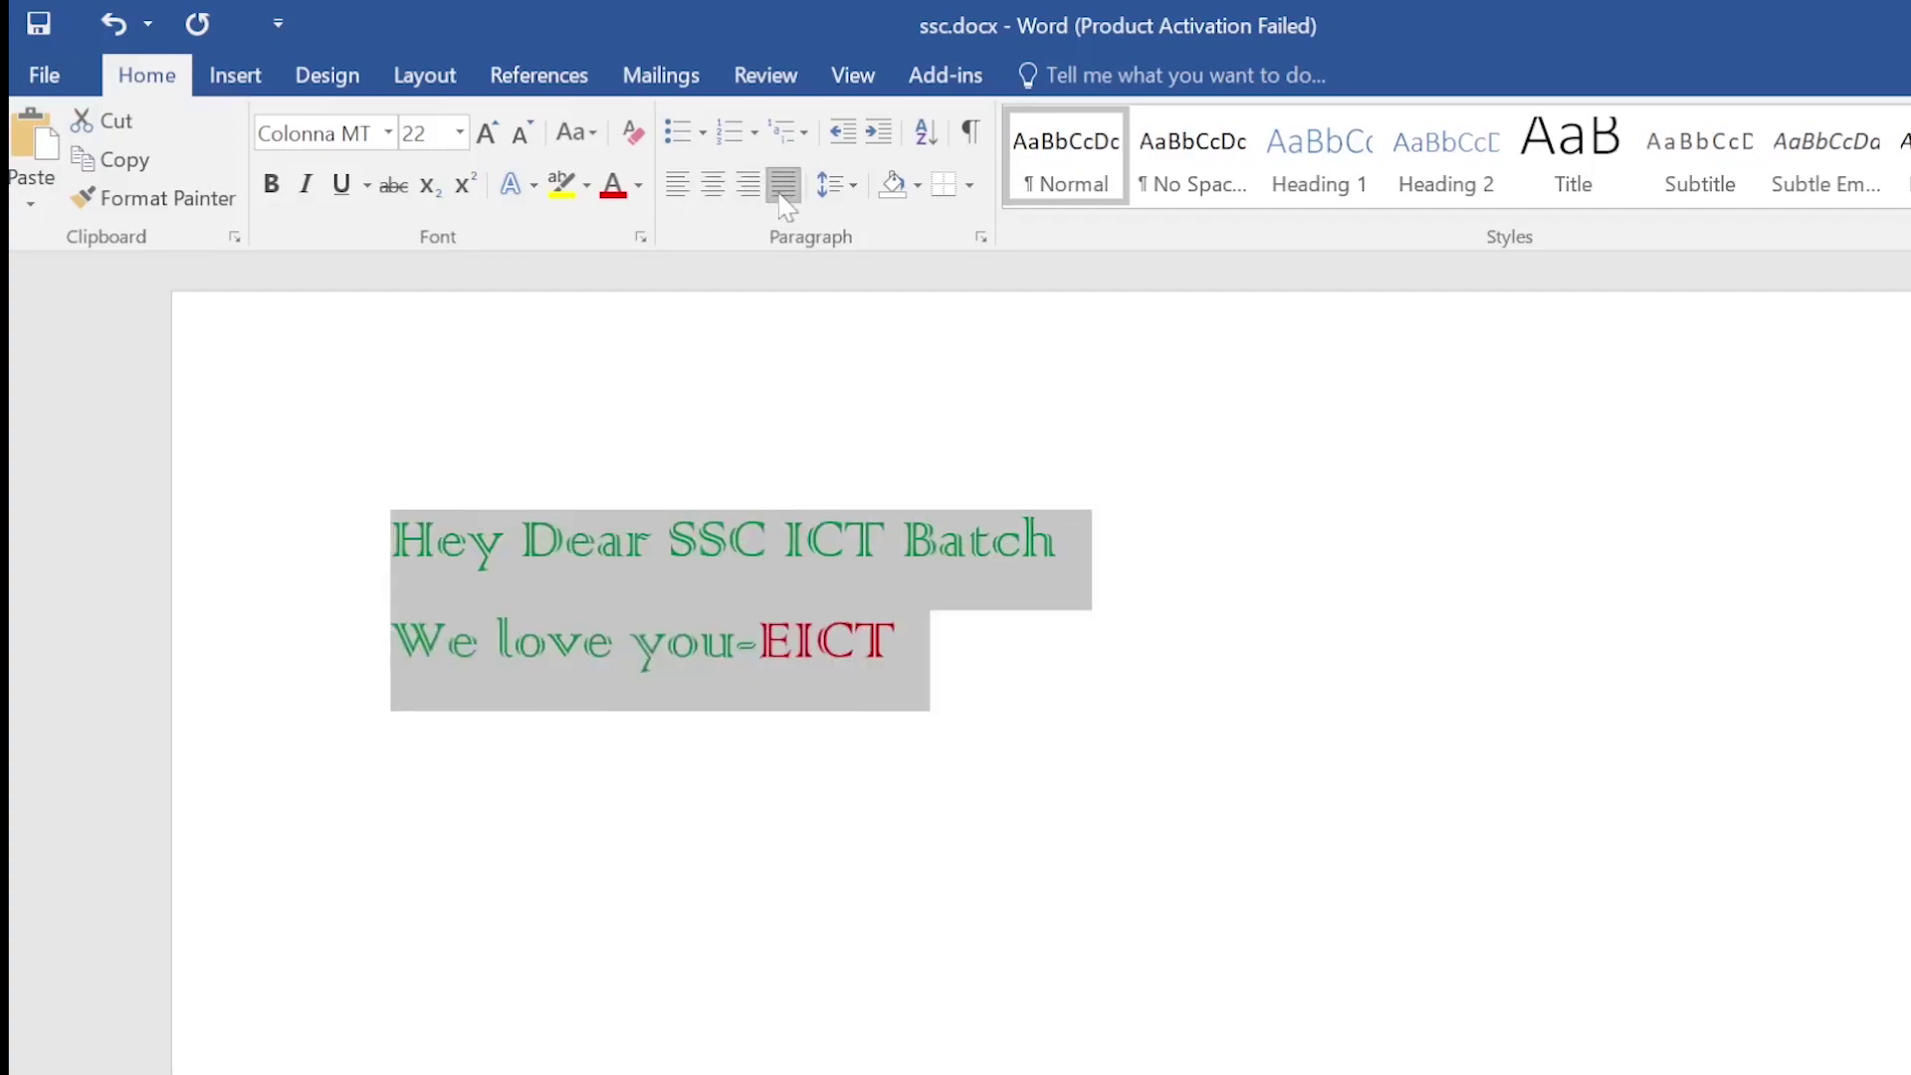
pyautogui.click(748, 189)
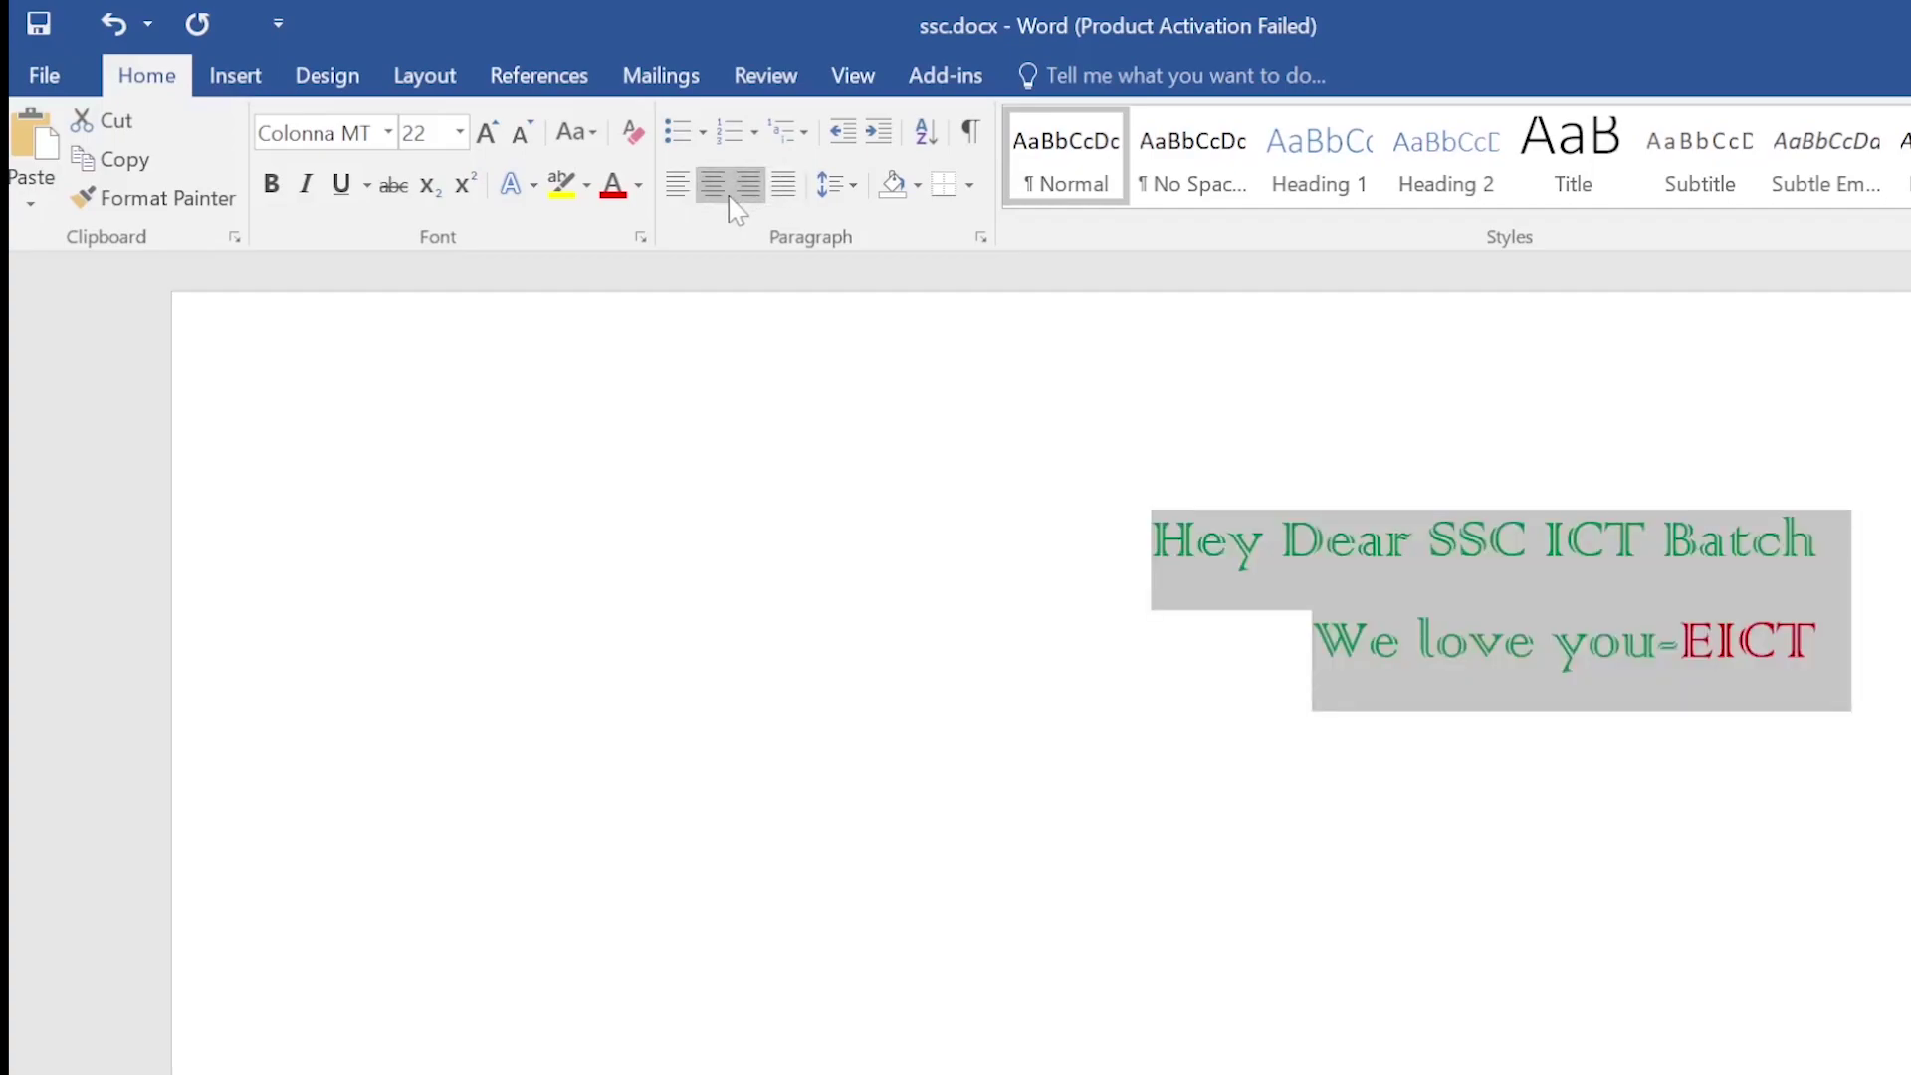
pyautogui.click(714, 189)
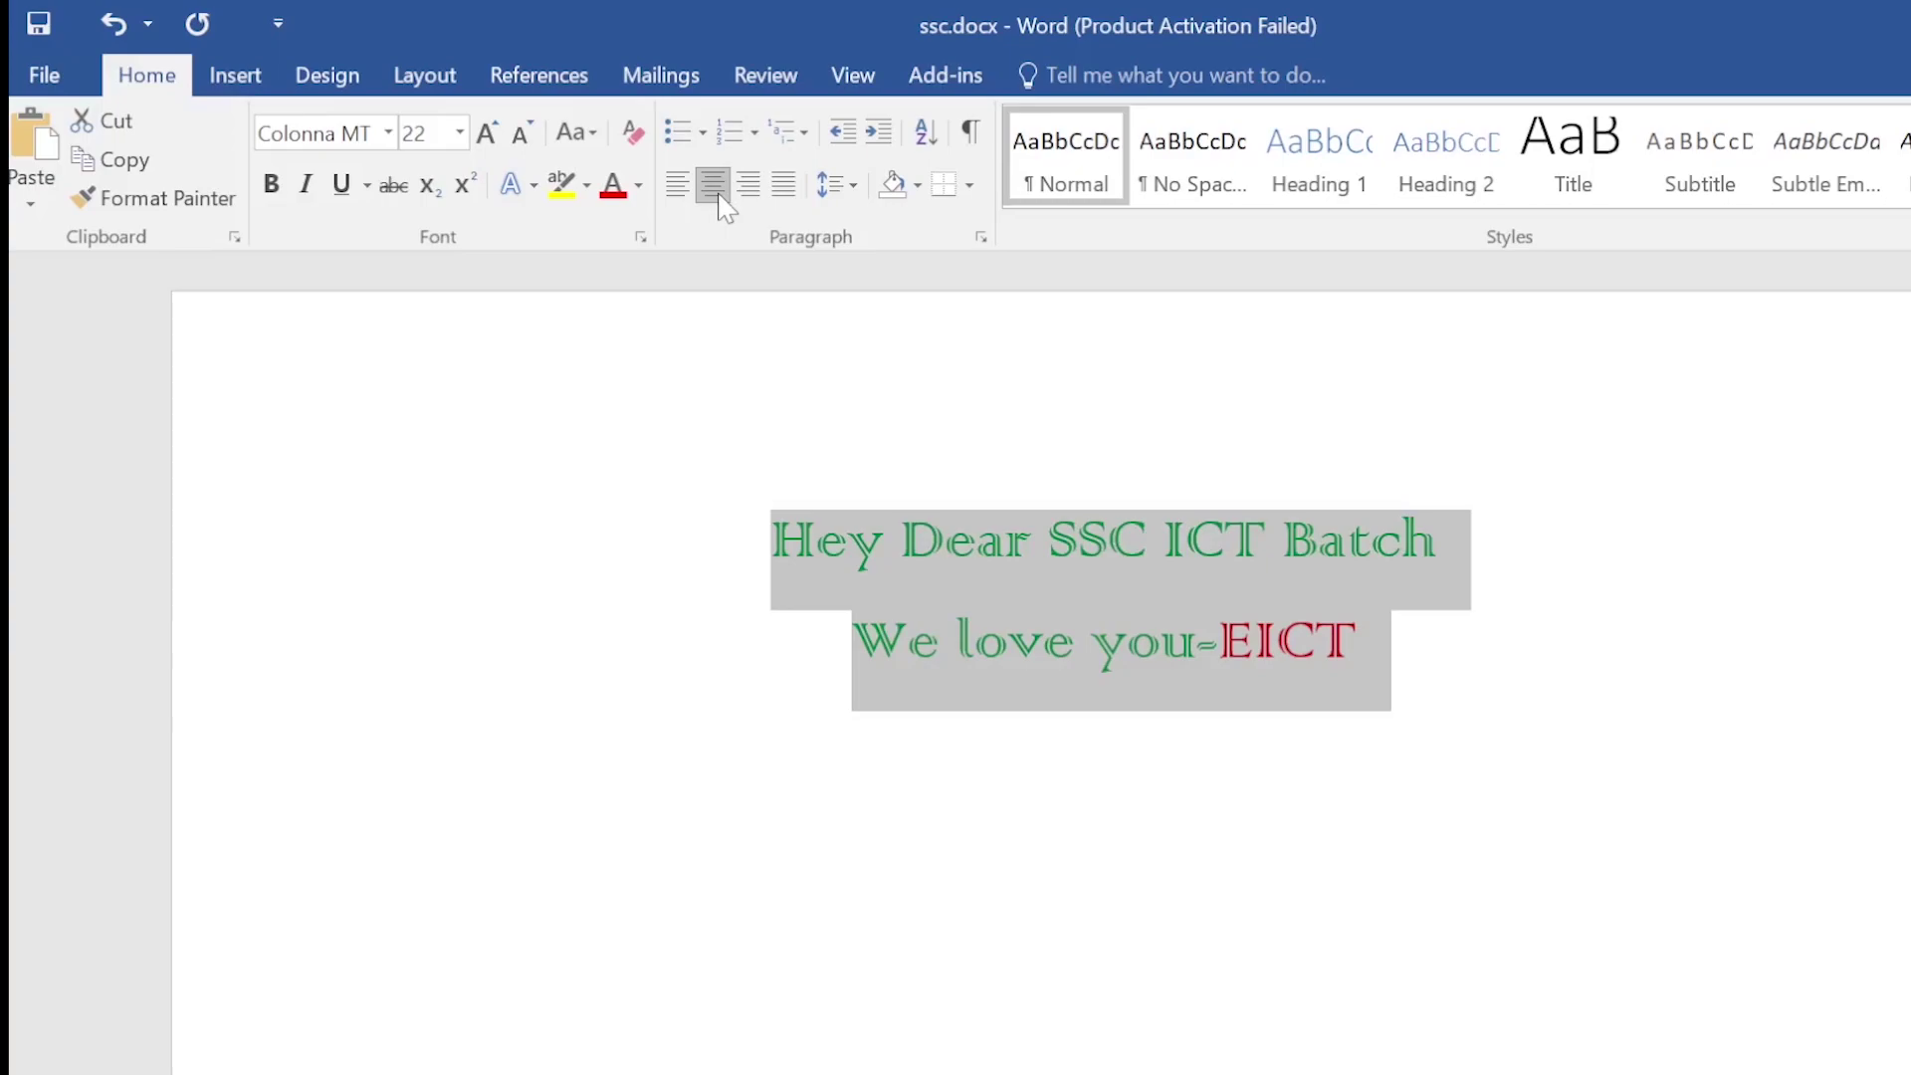
pyautogui.click(1079, 747)
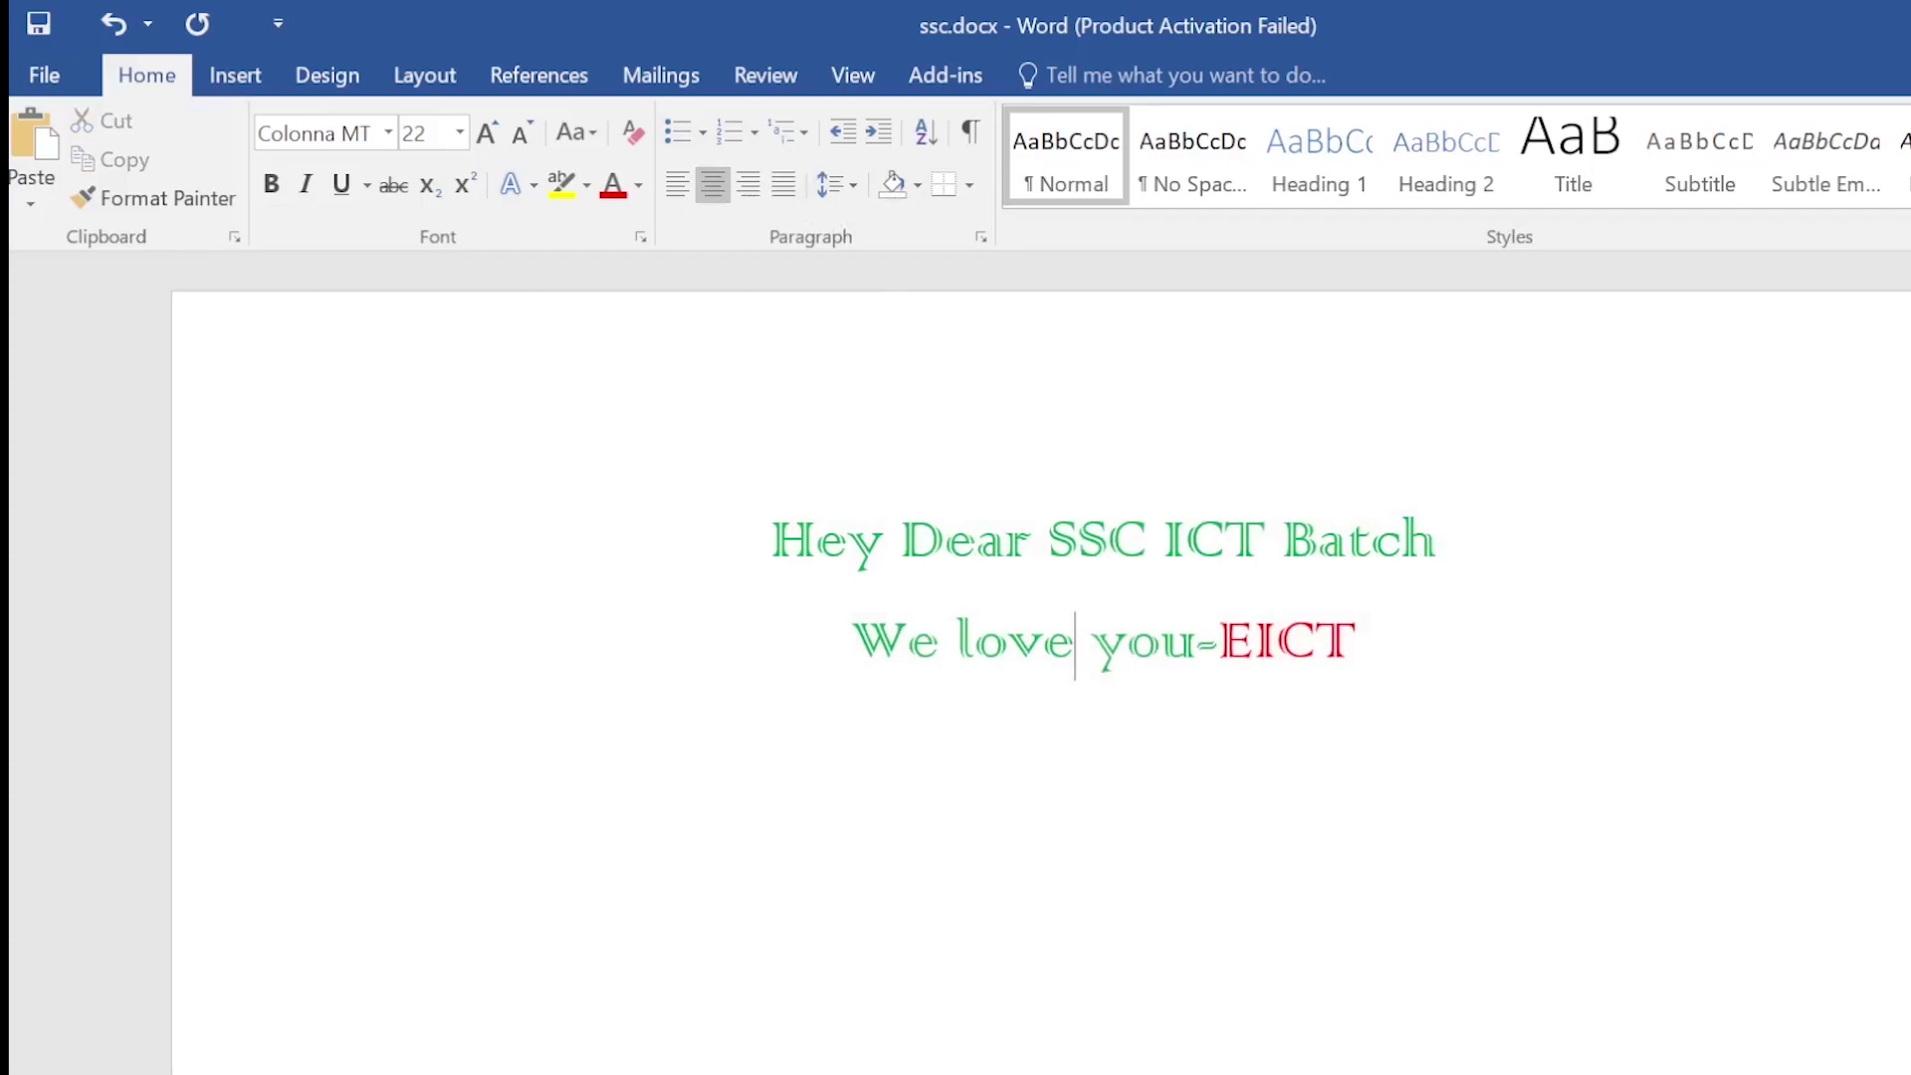
pyautogui.hotkey('ctrl', 'a')
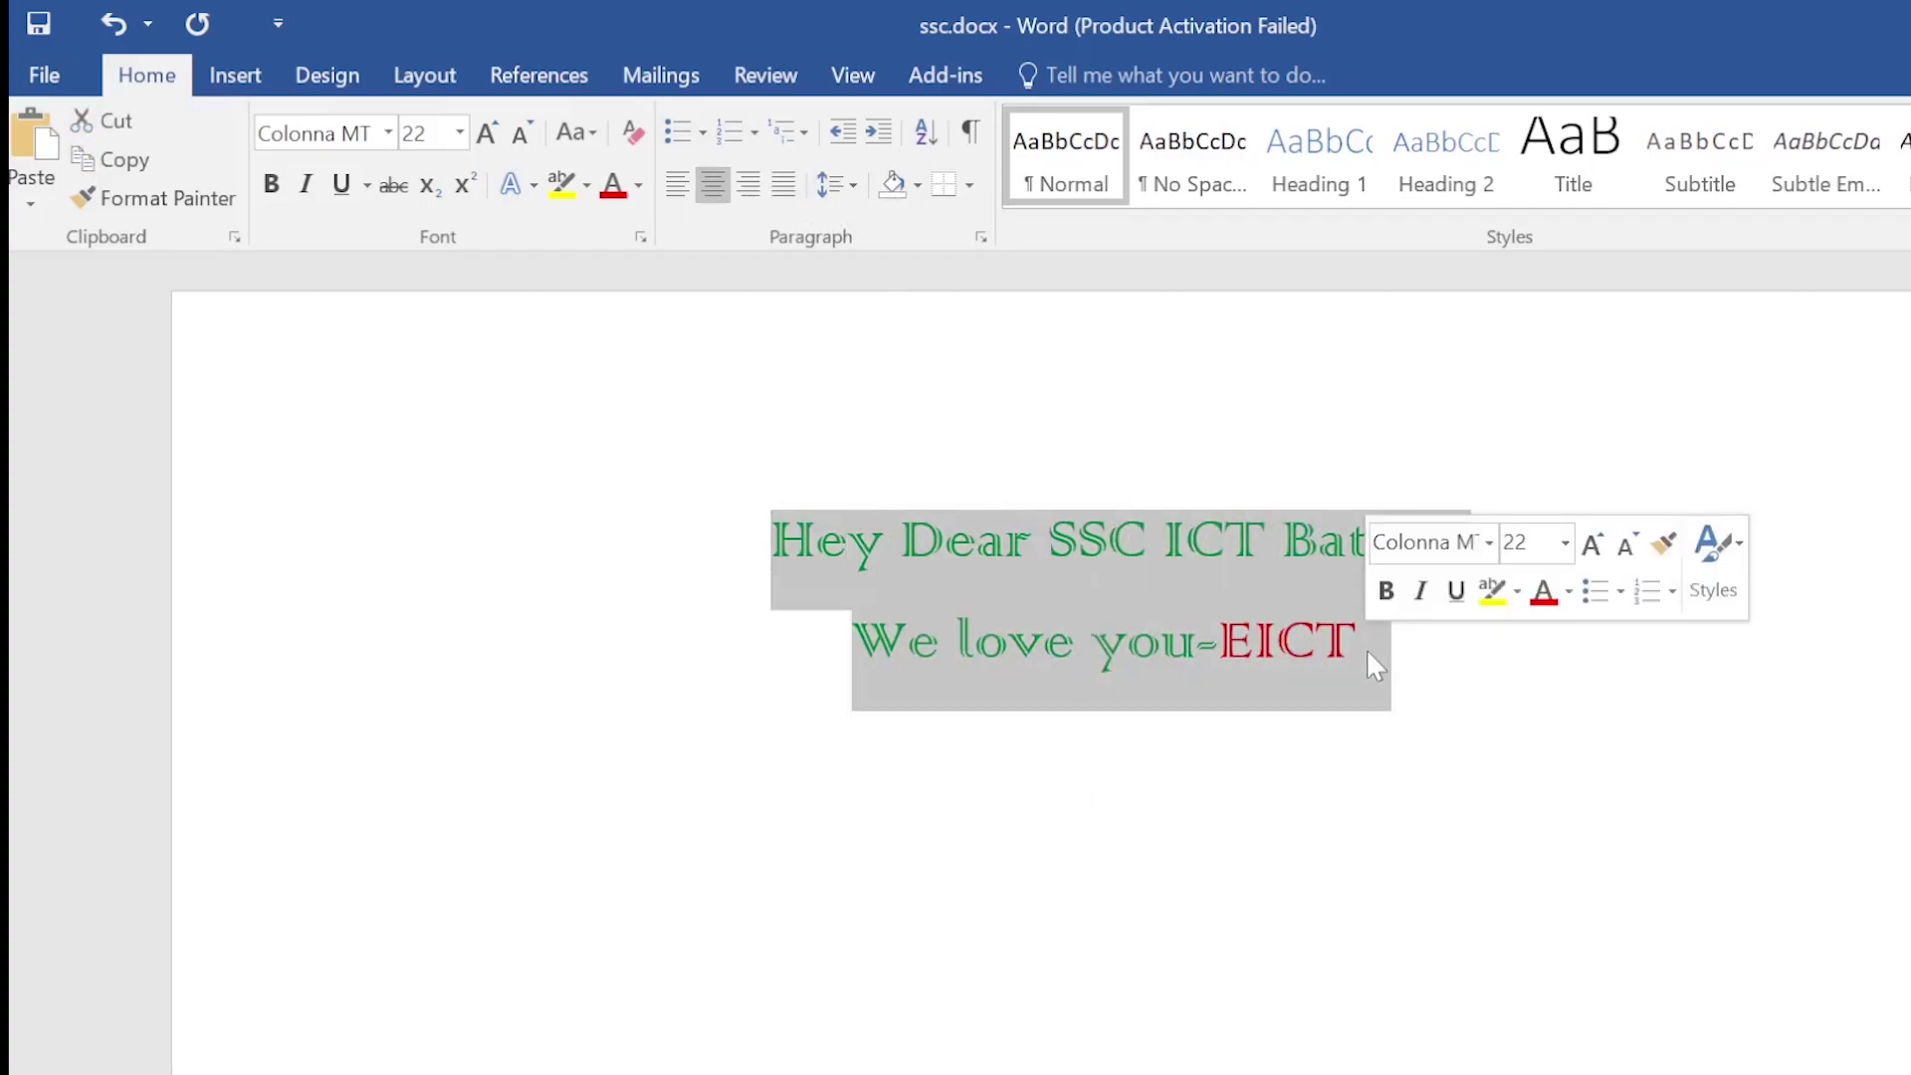
# Give both greeting lines 1.0 line spacing and bring up the bullet styles.
pyautogui.click(856, 186)
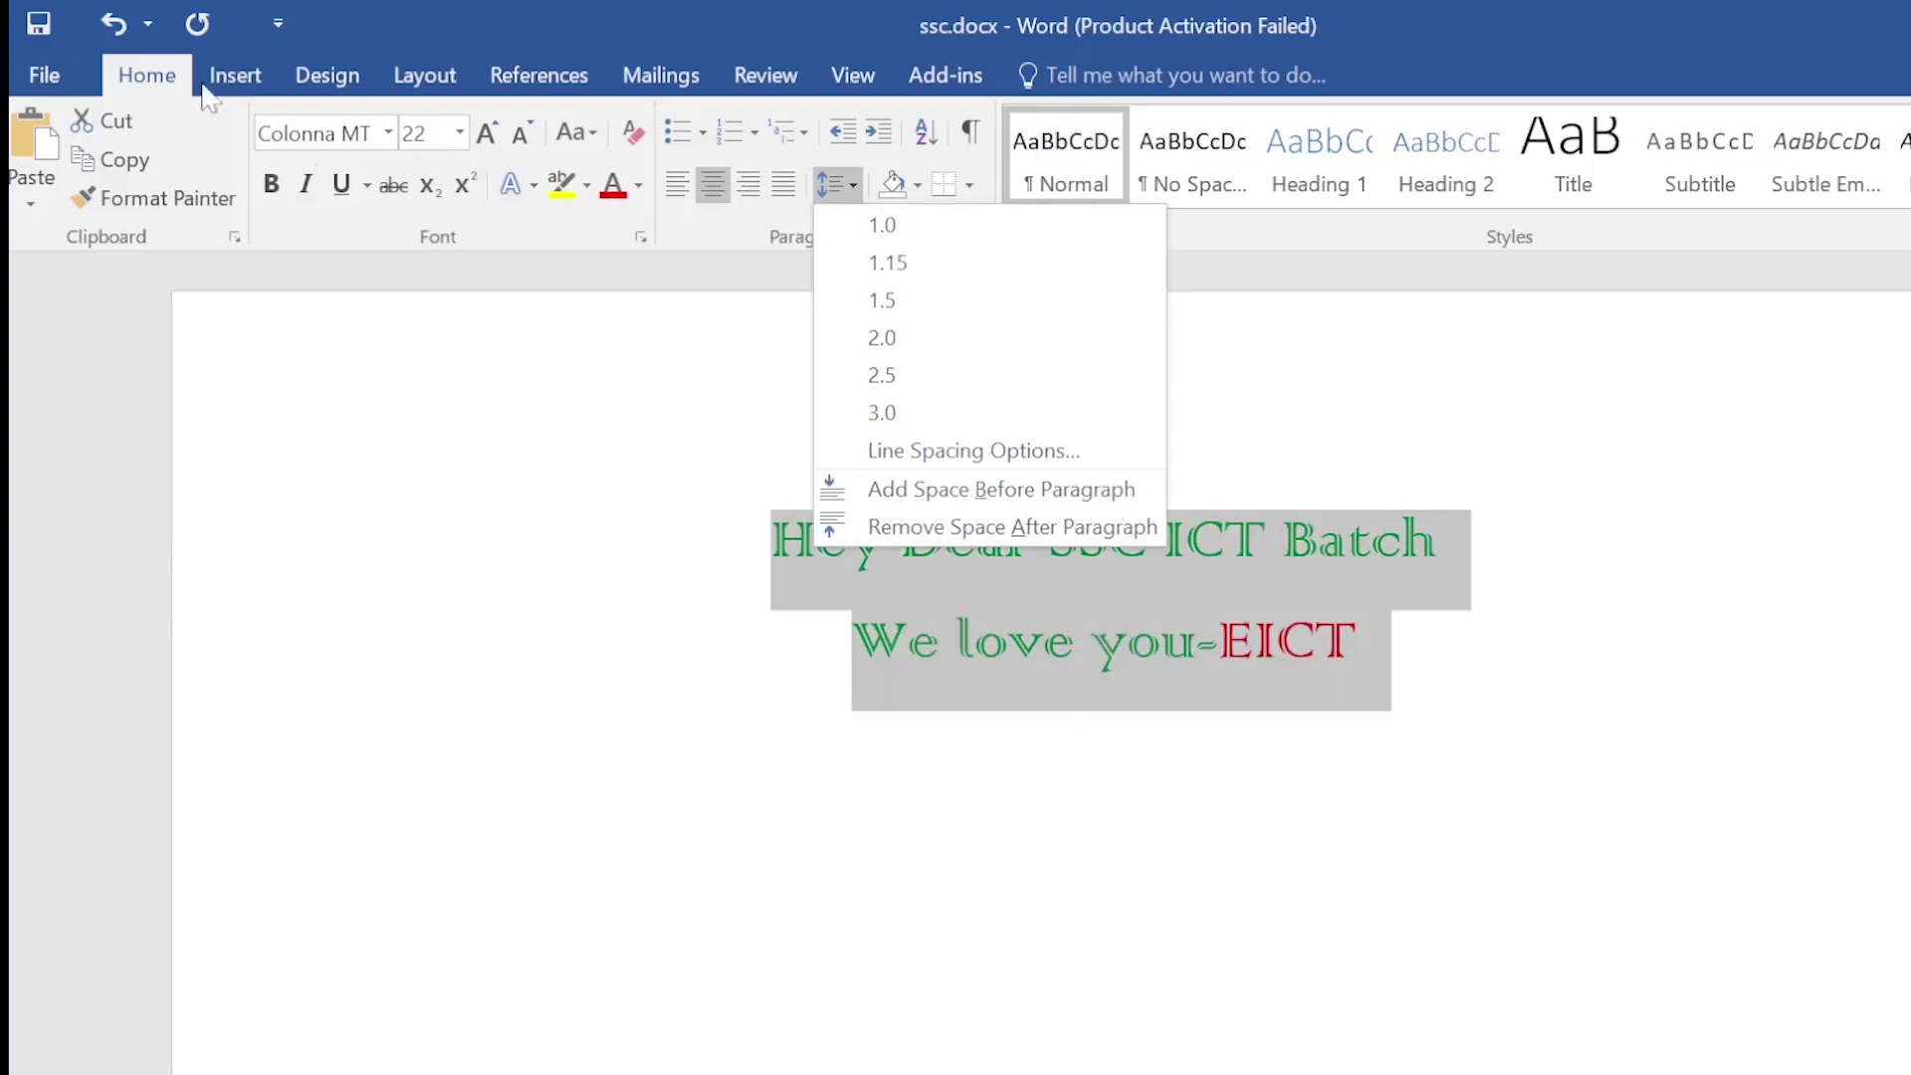
pyautogui.click(890, 235)
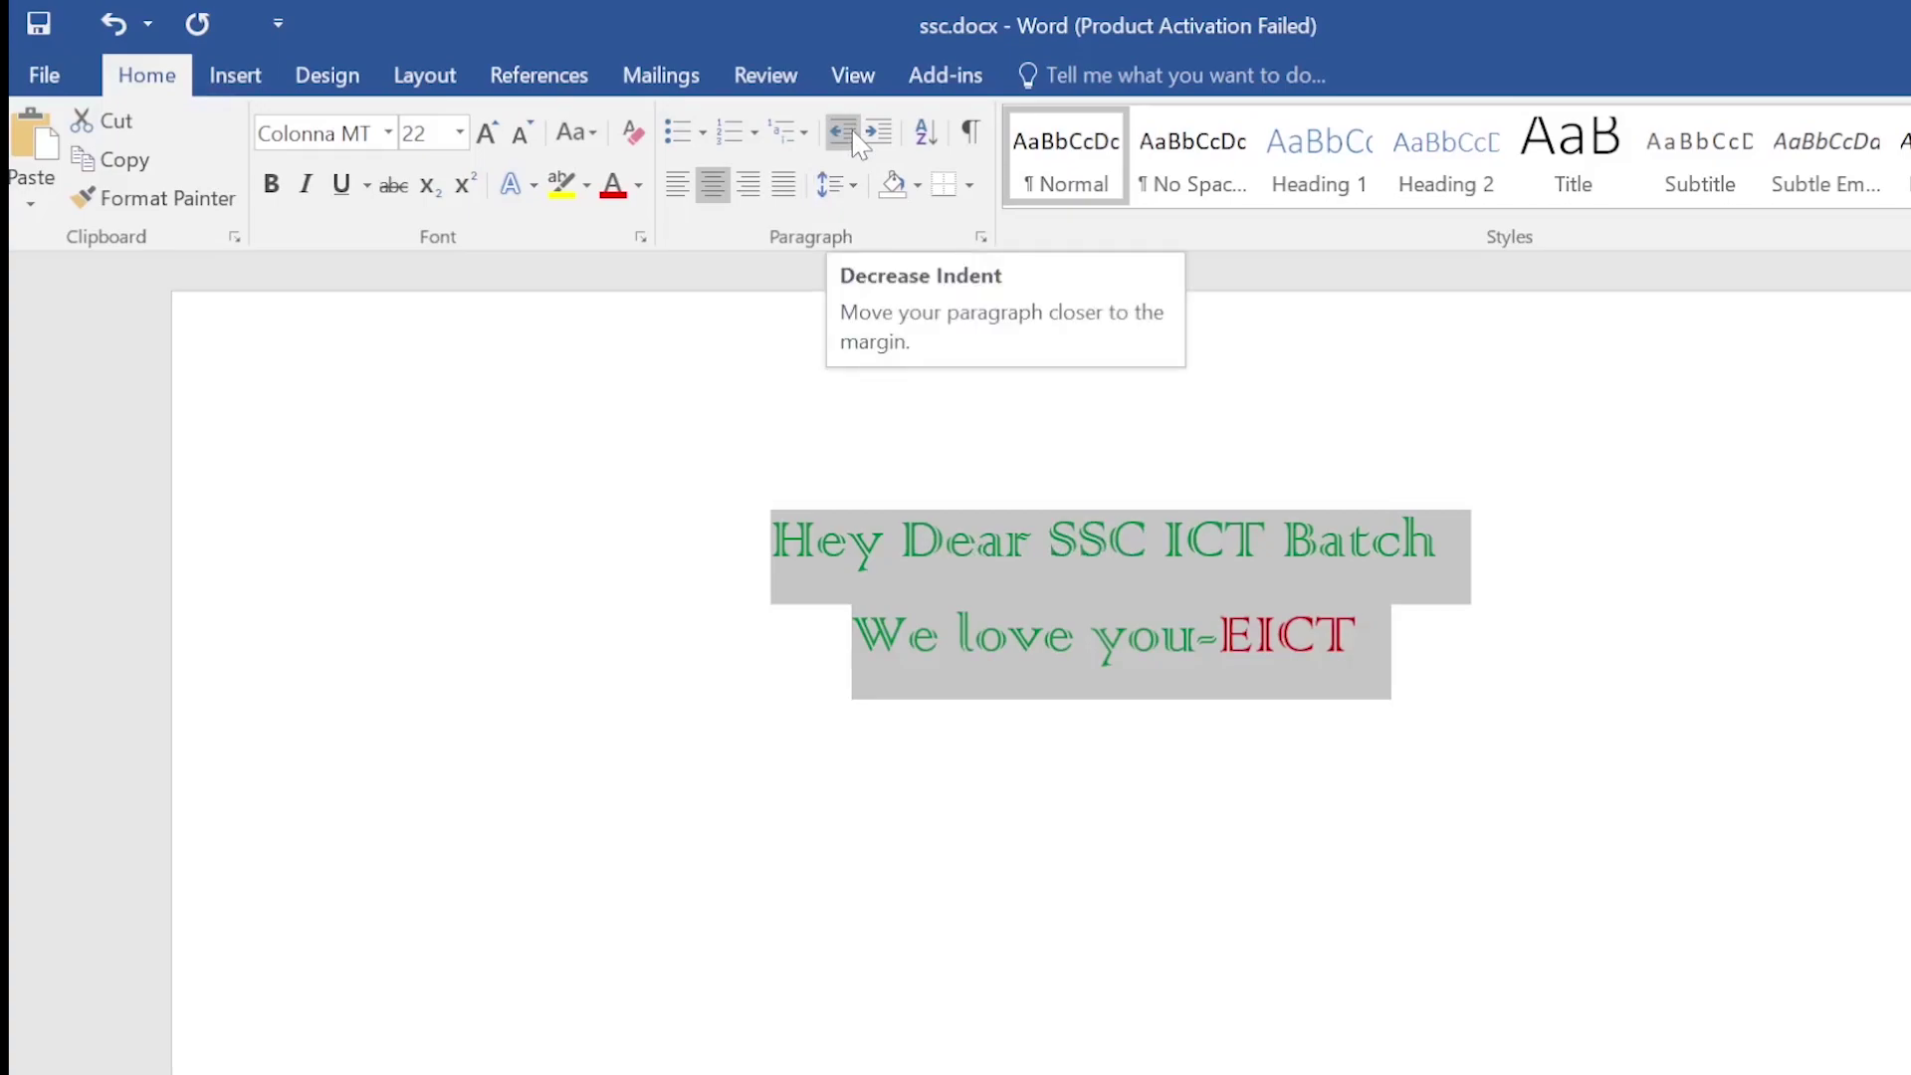
pyautogui.click(709, 139)
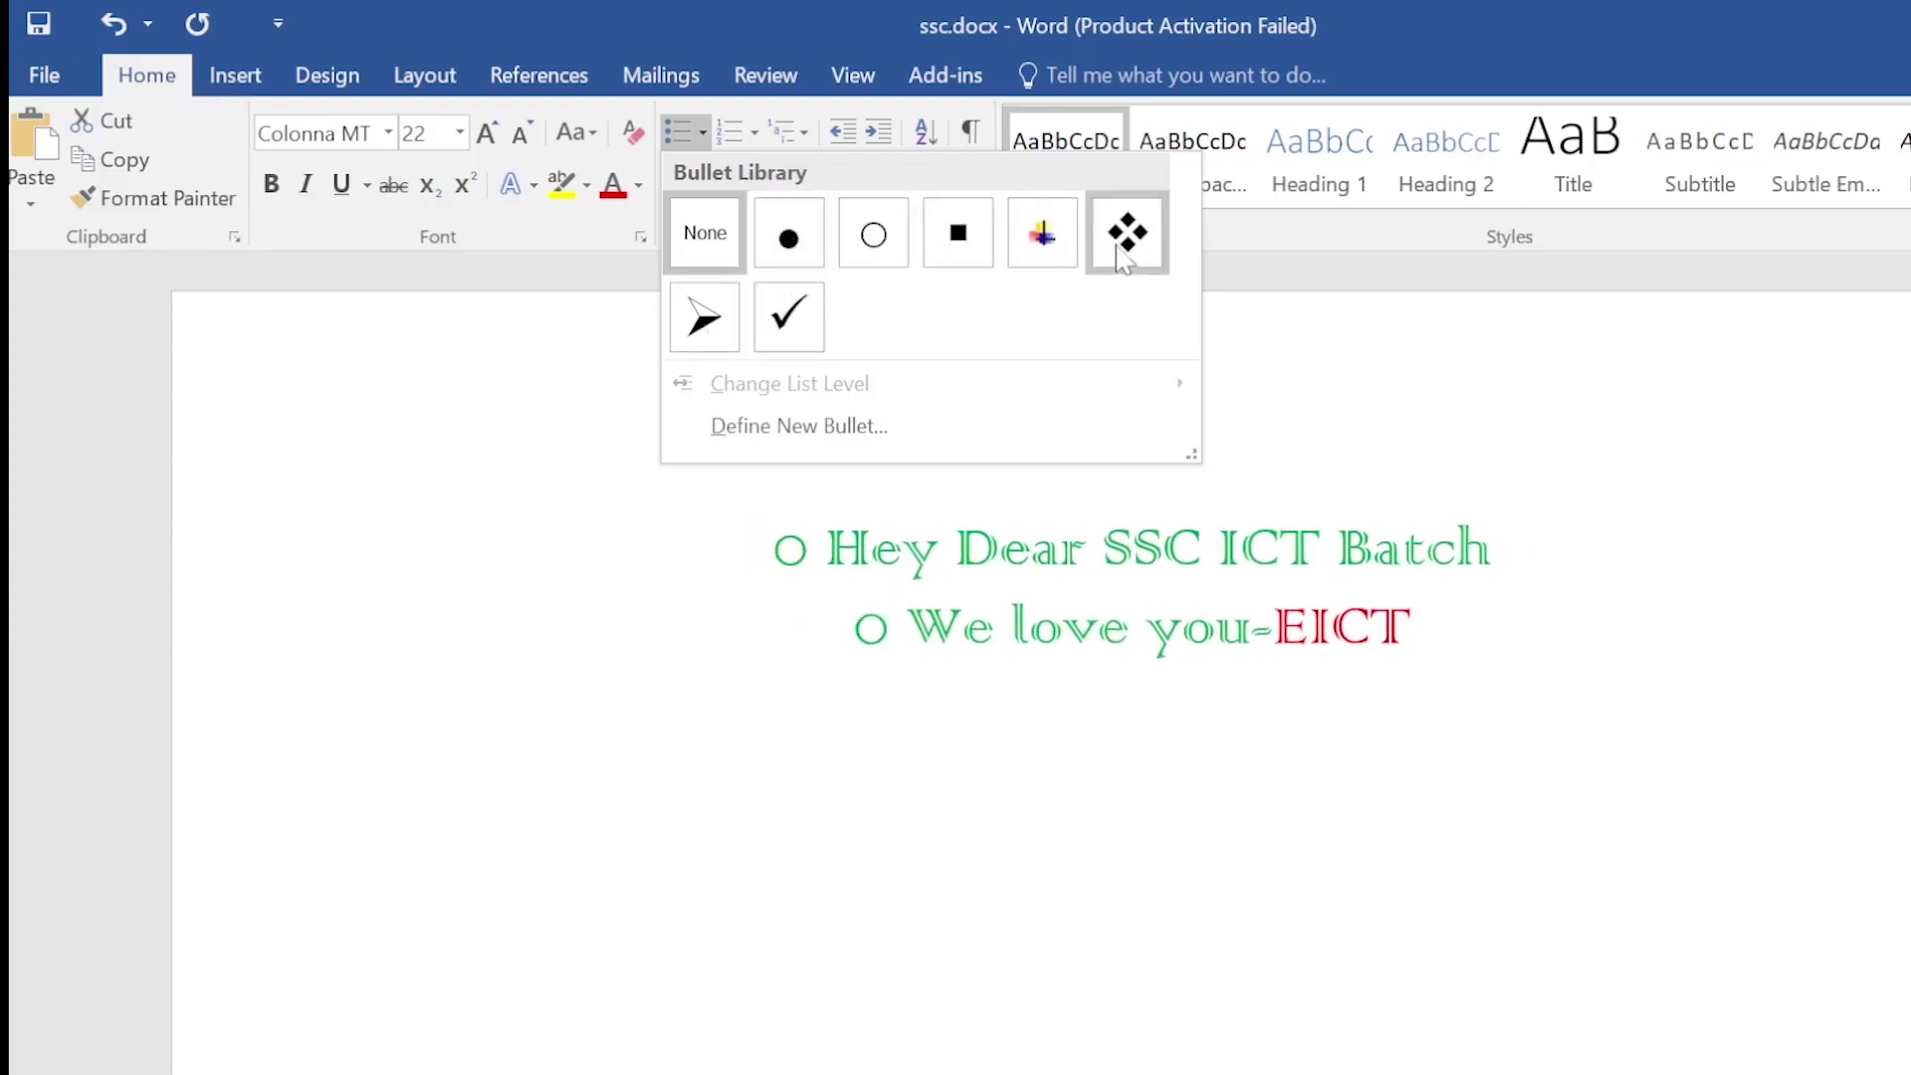
pyautogui.click(819, 337)
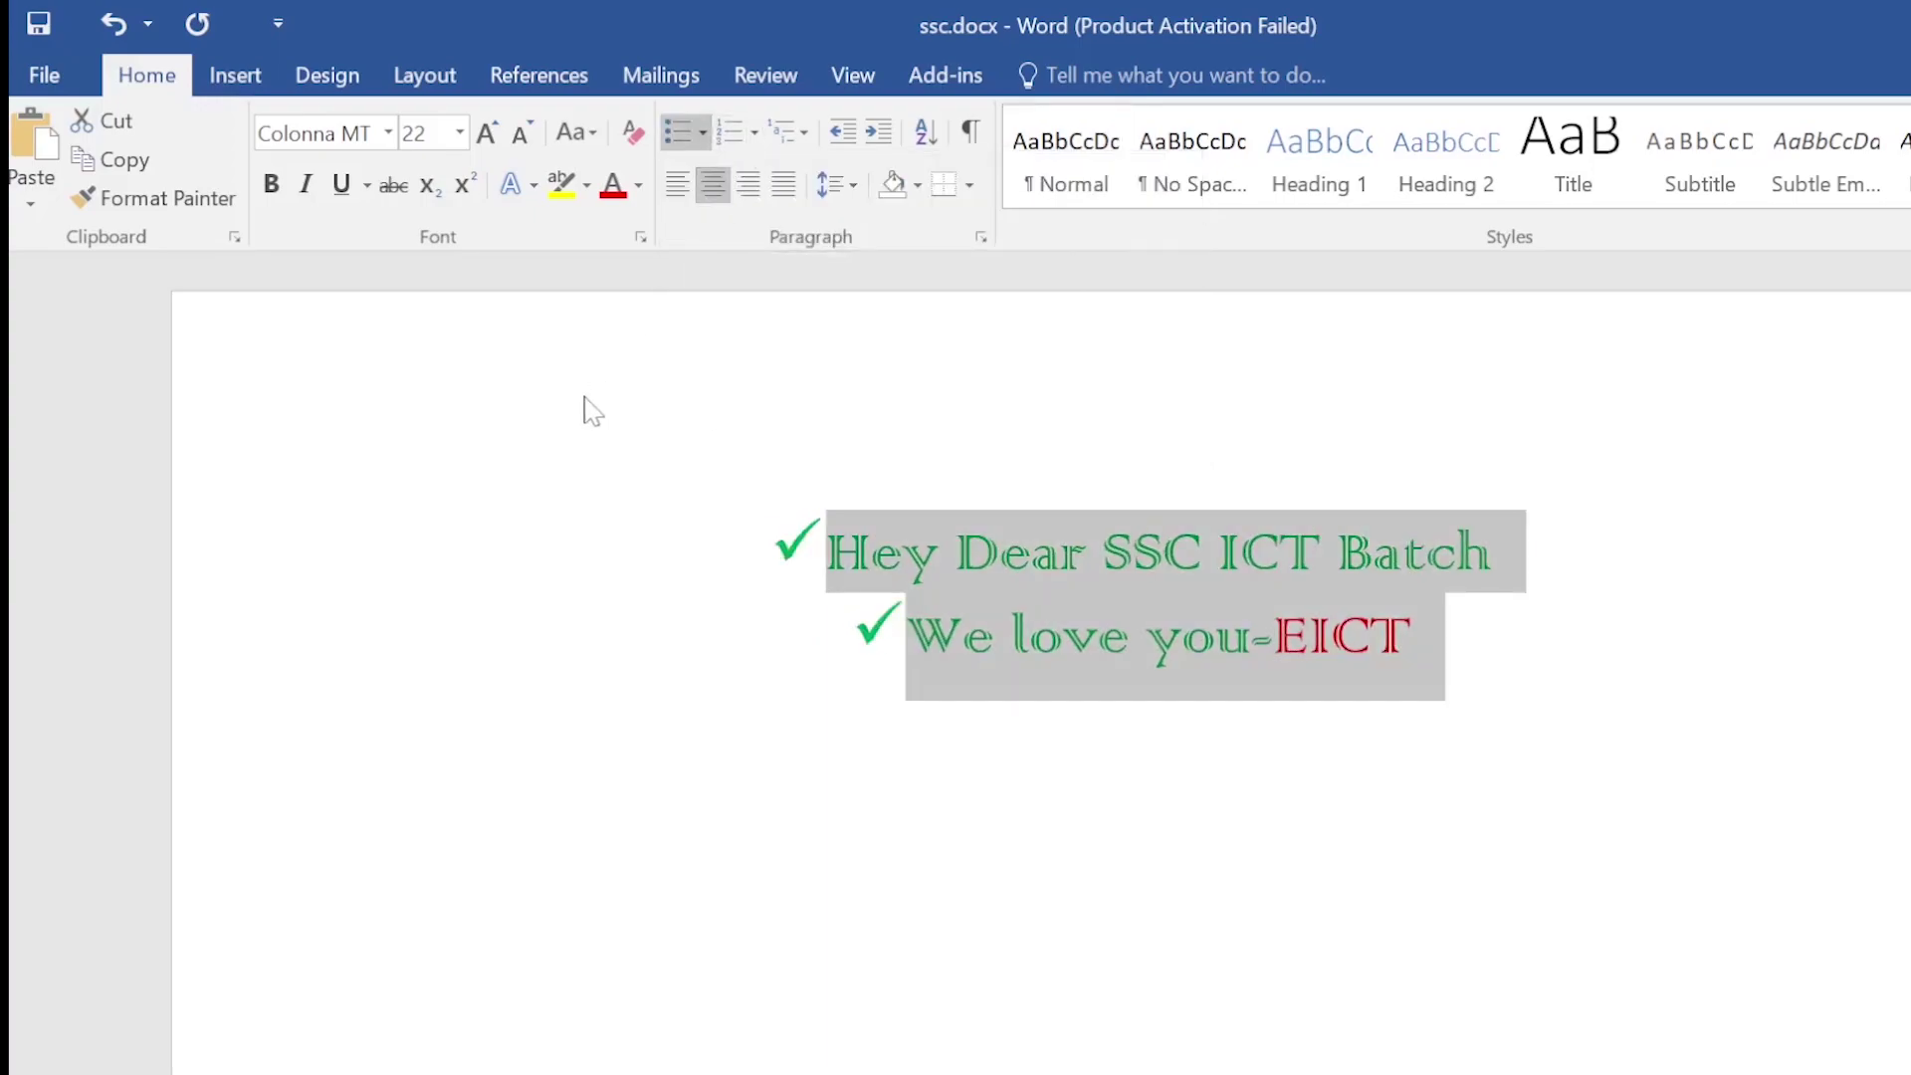
pyautogui.click(755, 132)
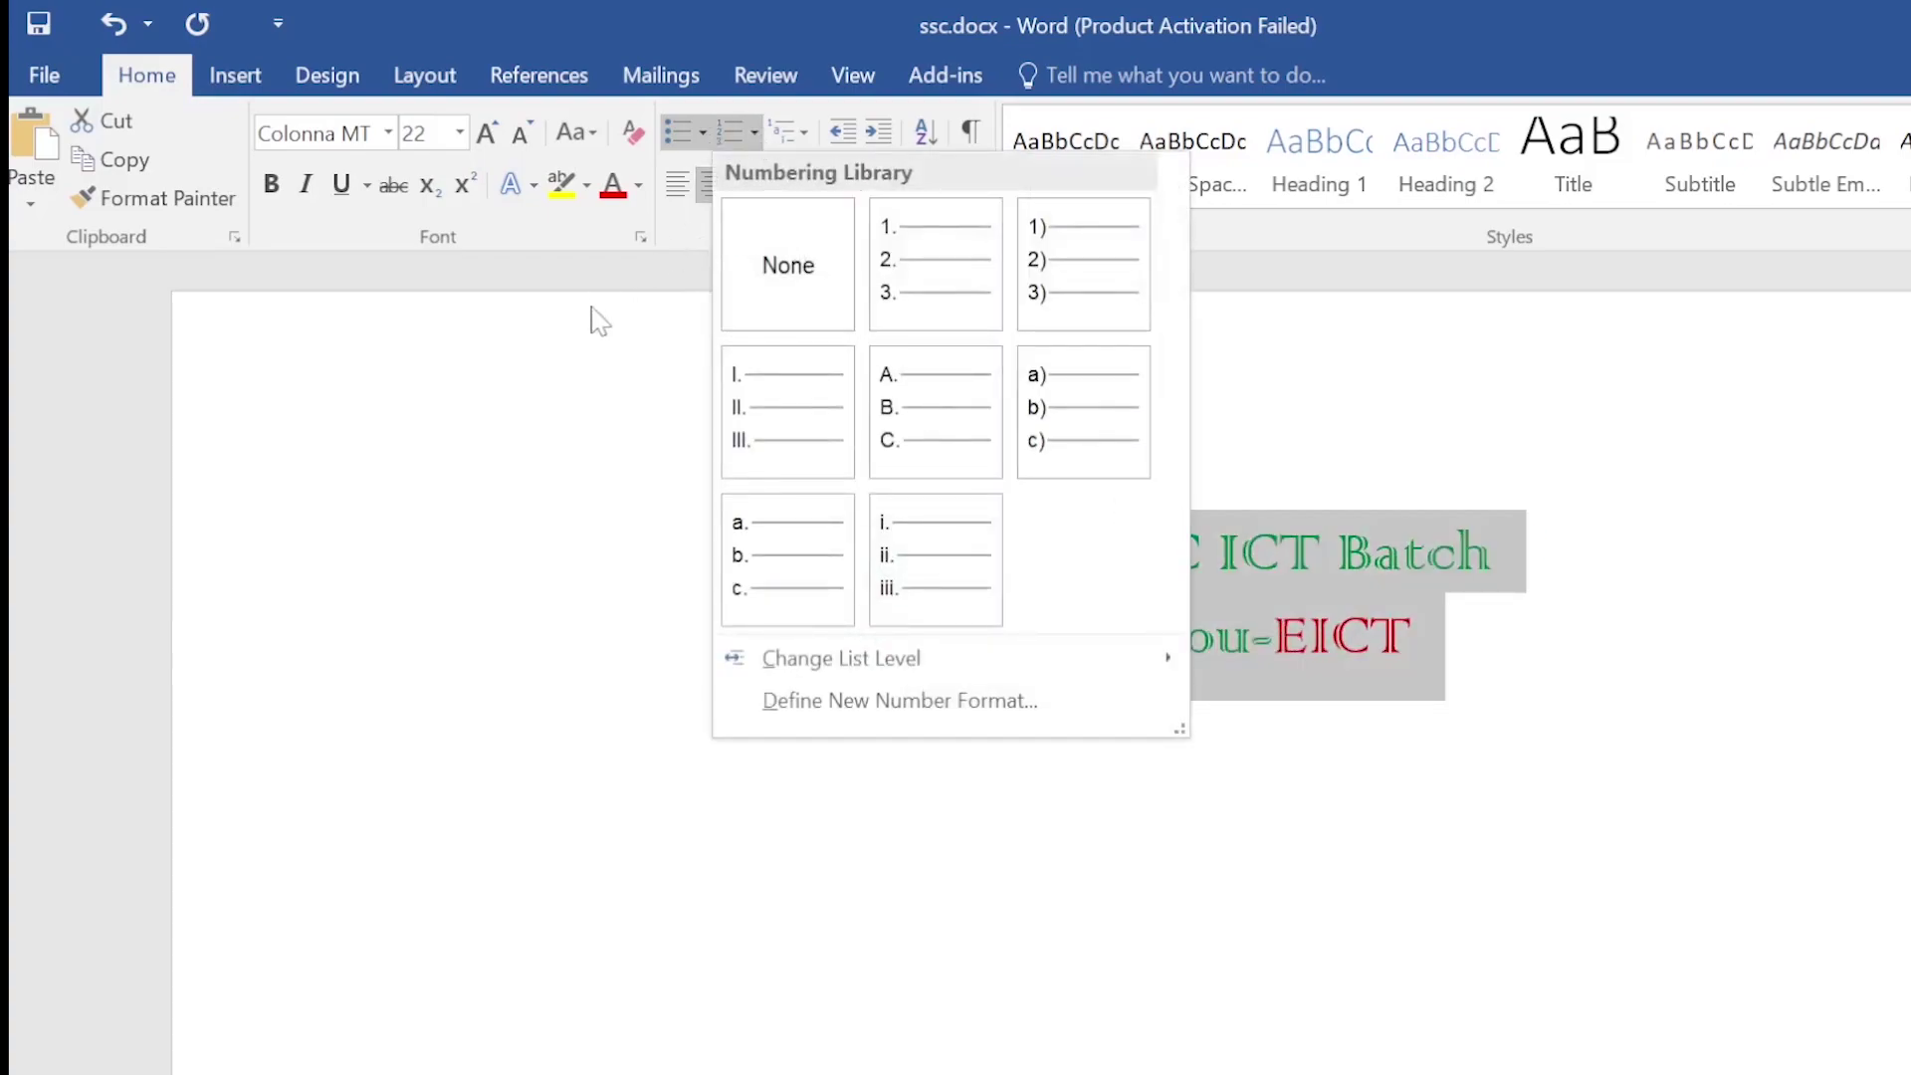
pyautogui.click(597, 353)
pyautogui.click(802, 138)
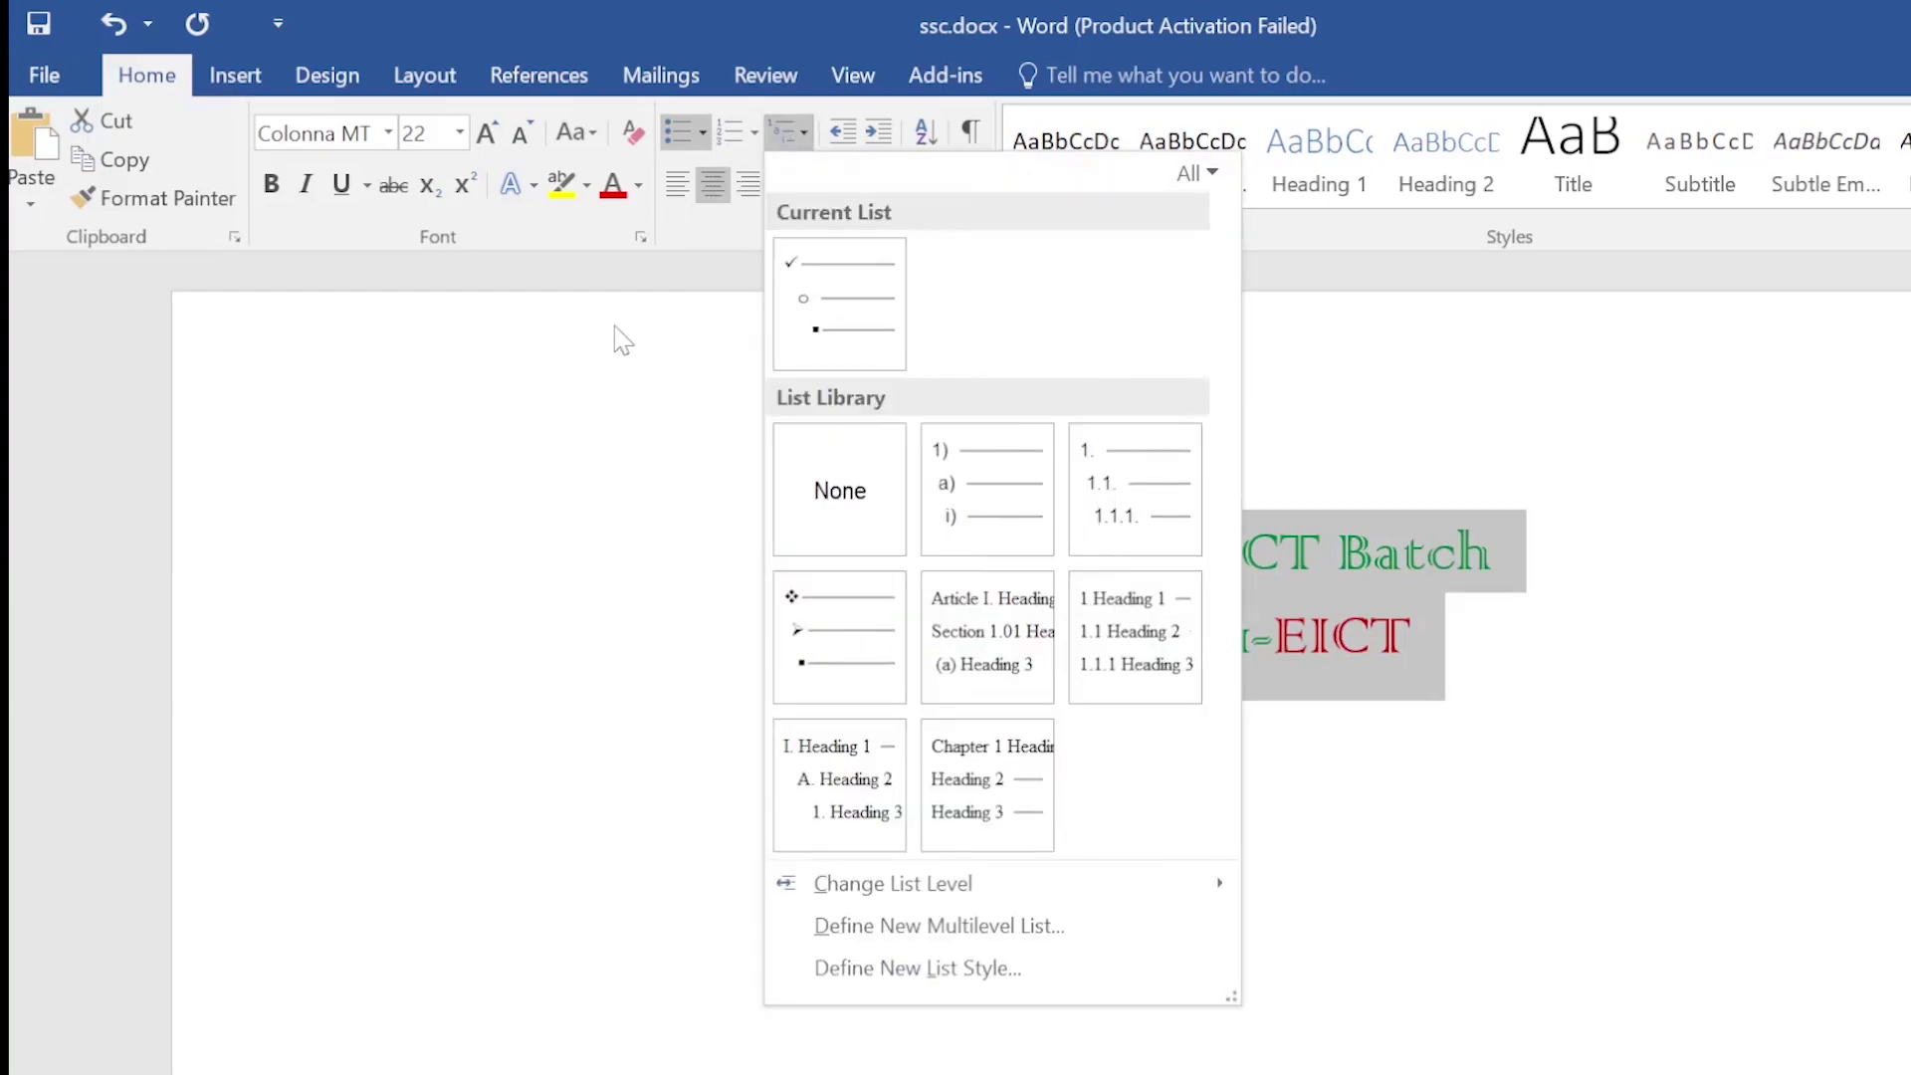
pyautogui.press('Escape')
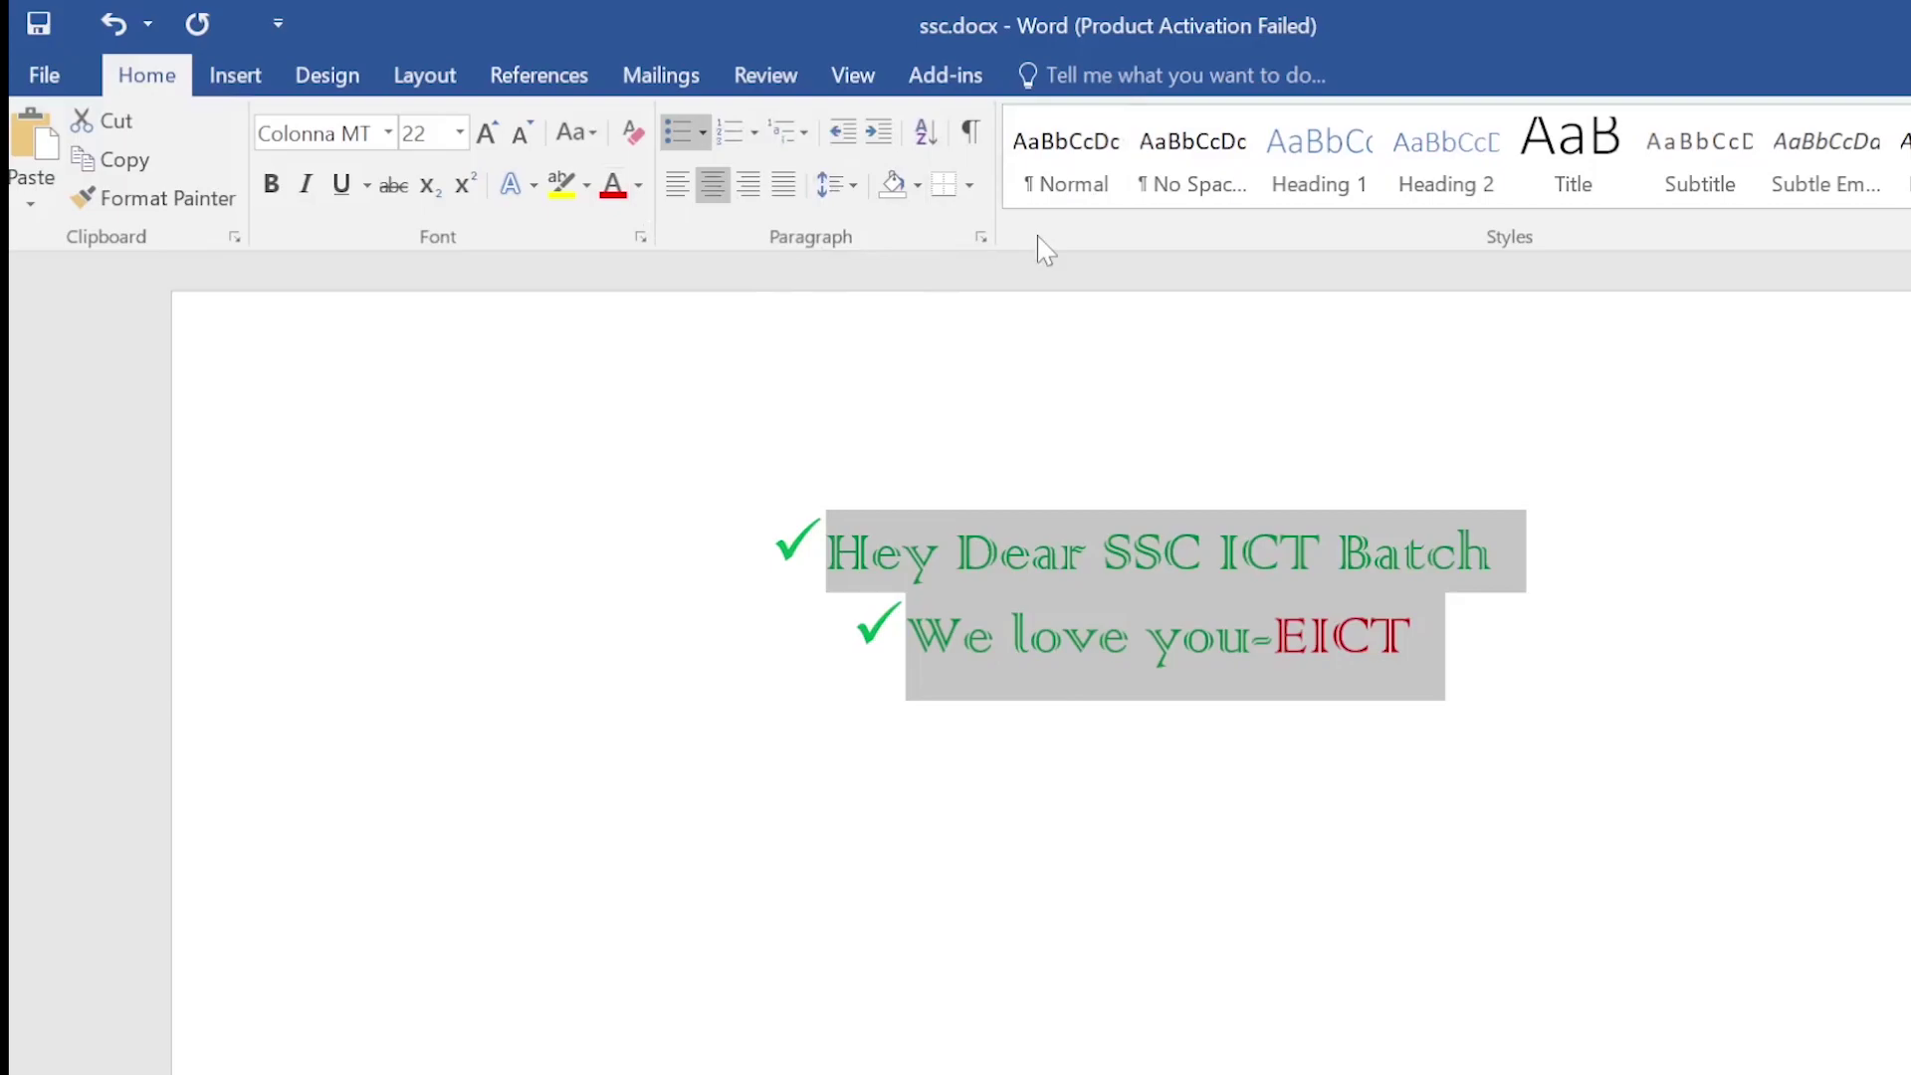
# Insert a page break before 'Hey' and add a blank page ahead of the heading.
pyautogui.click(238, 88)
pyautogui.click(611, 574)
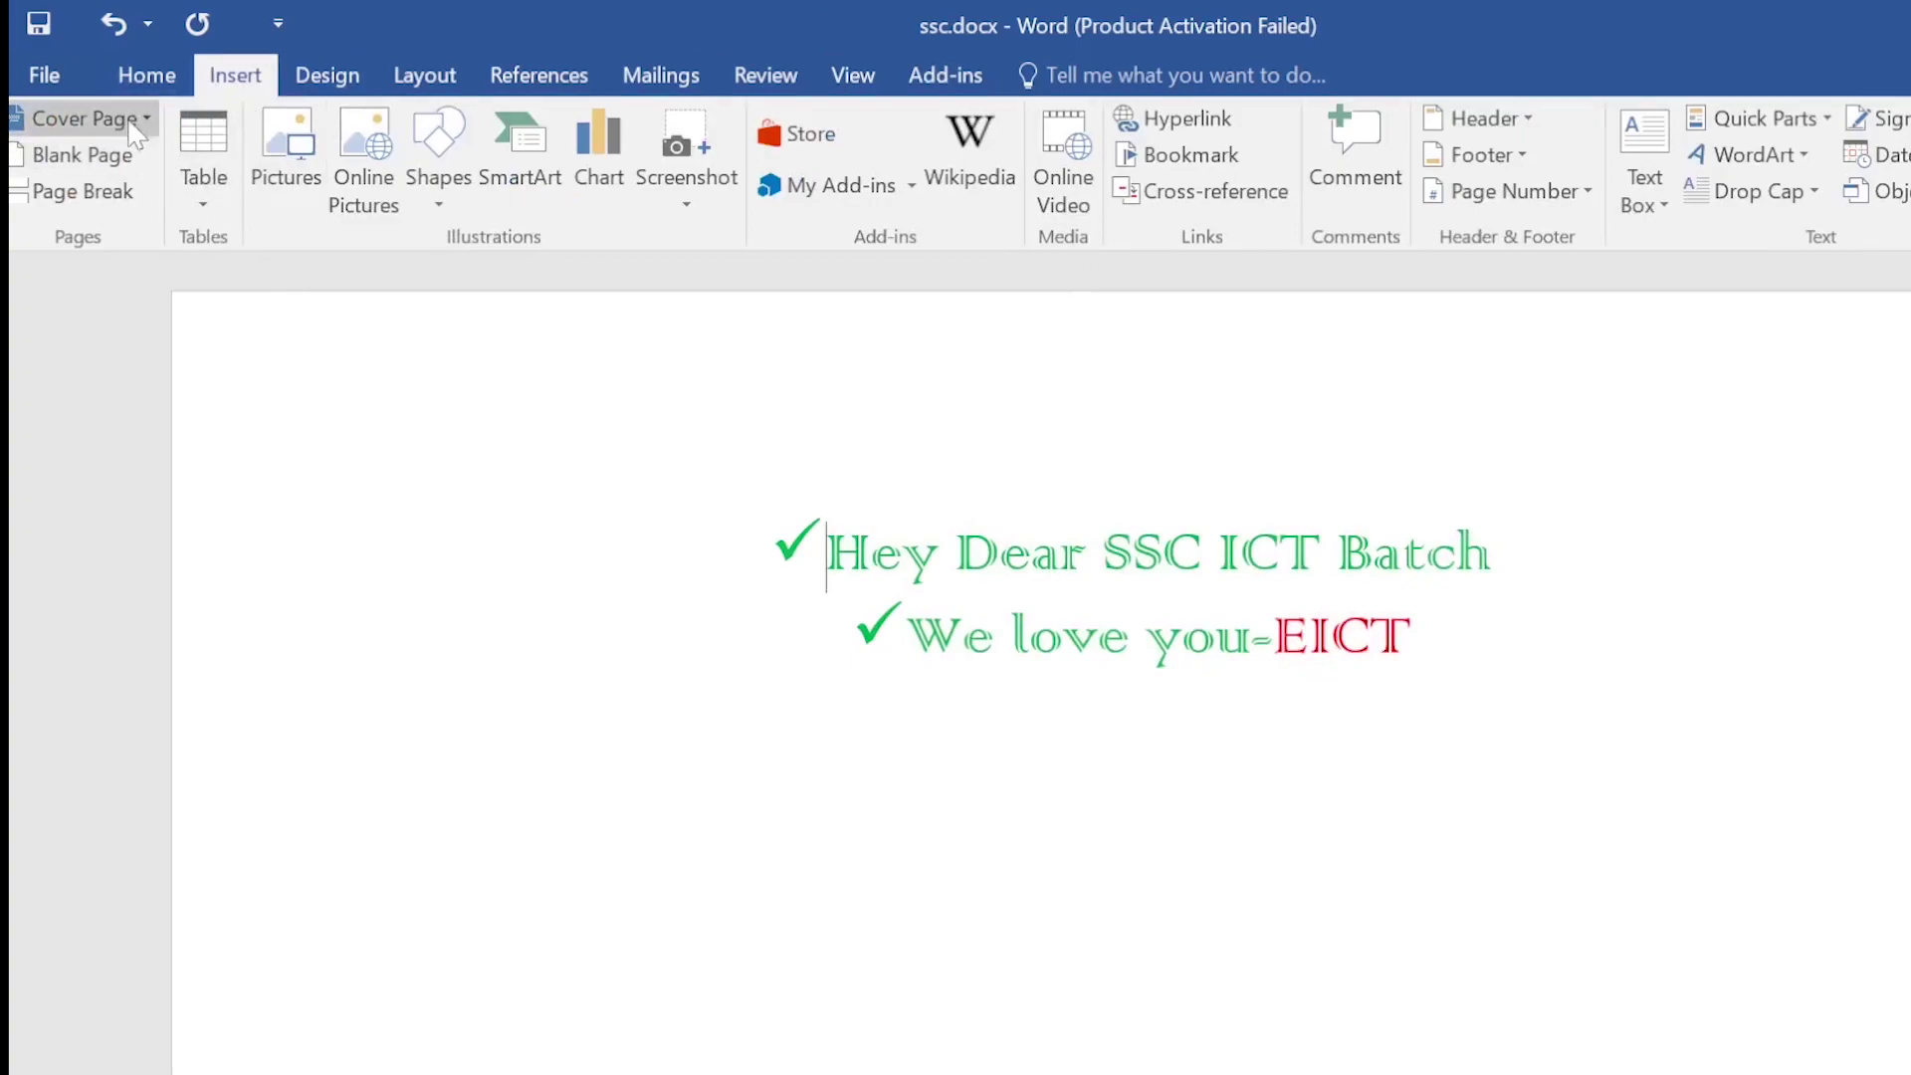
pyautogui.click(109, 199)
pyautogui.scroll(-2, 1310, 844)
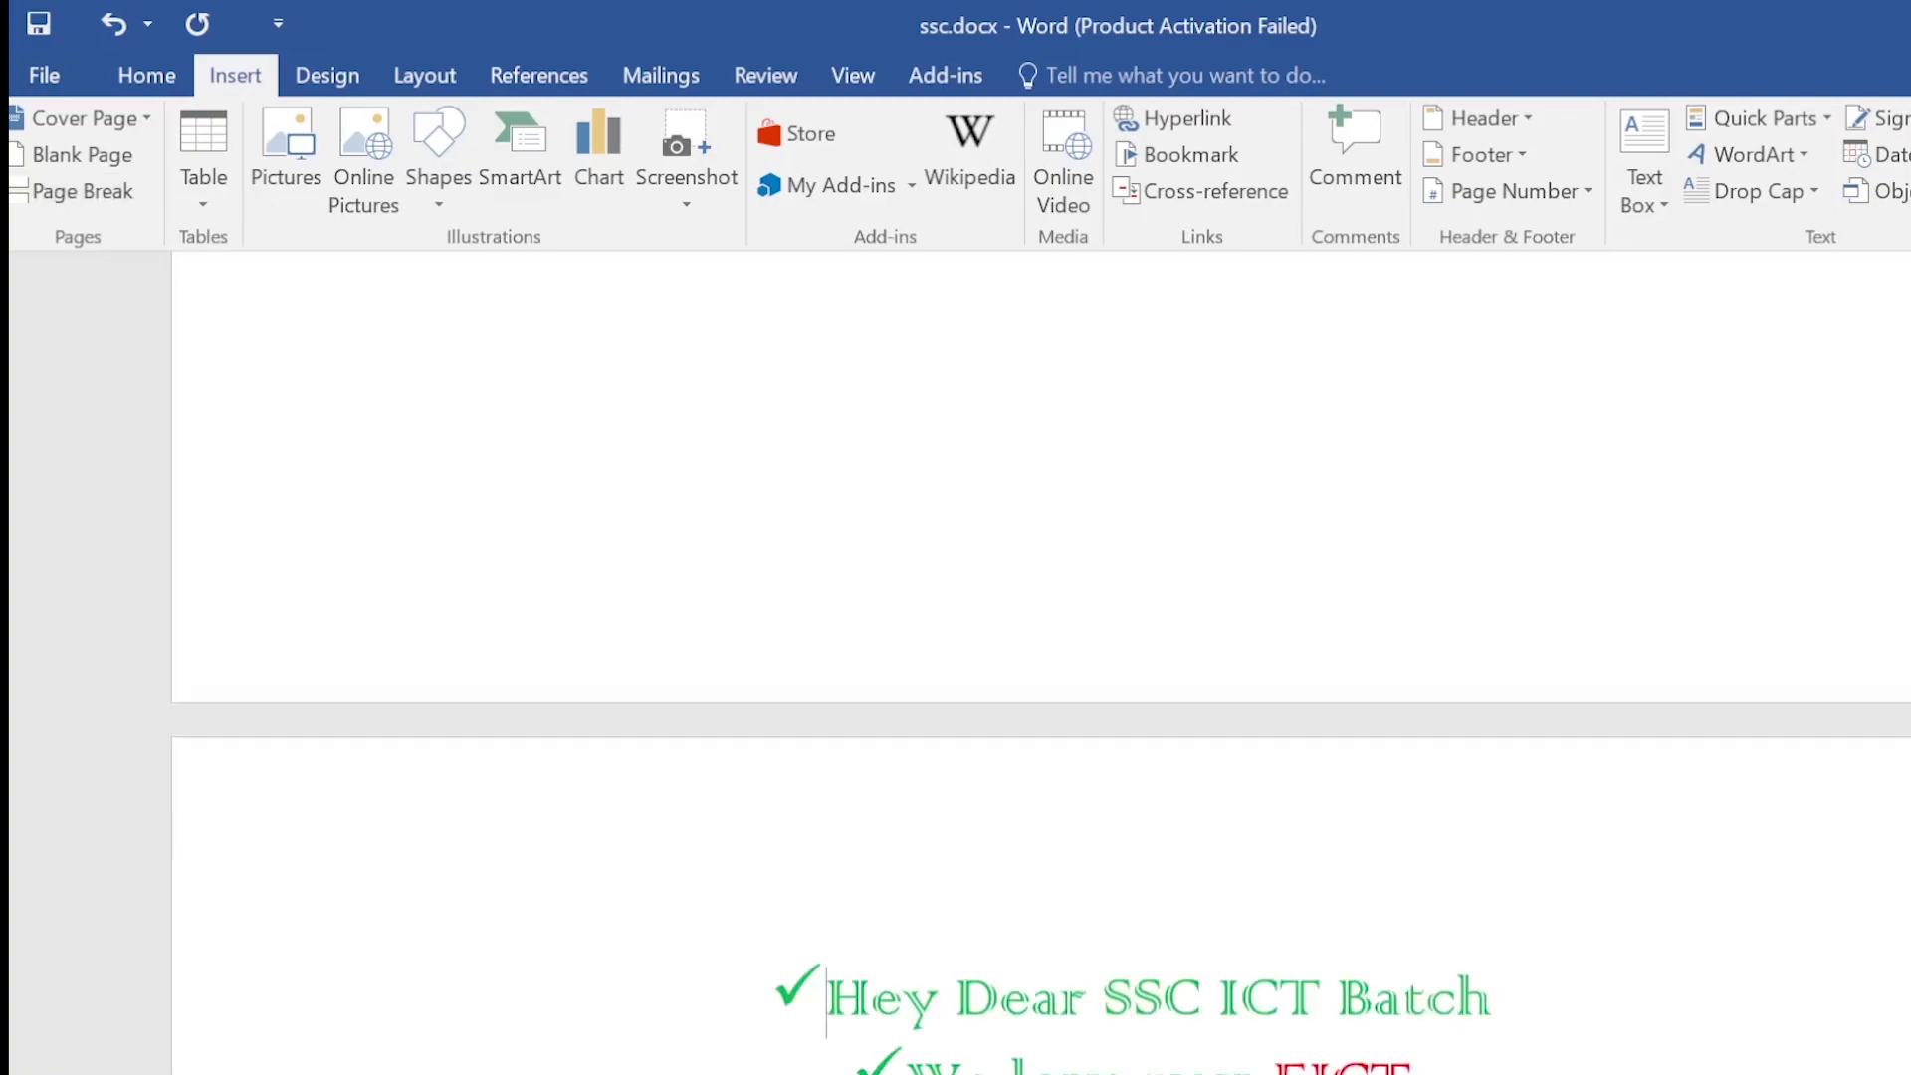
pyautogui.scroll(2, 1310, 844)
pyautogui.doubleClick(1309, 846)
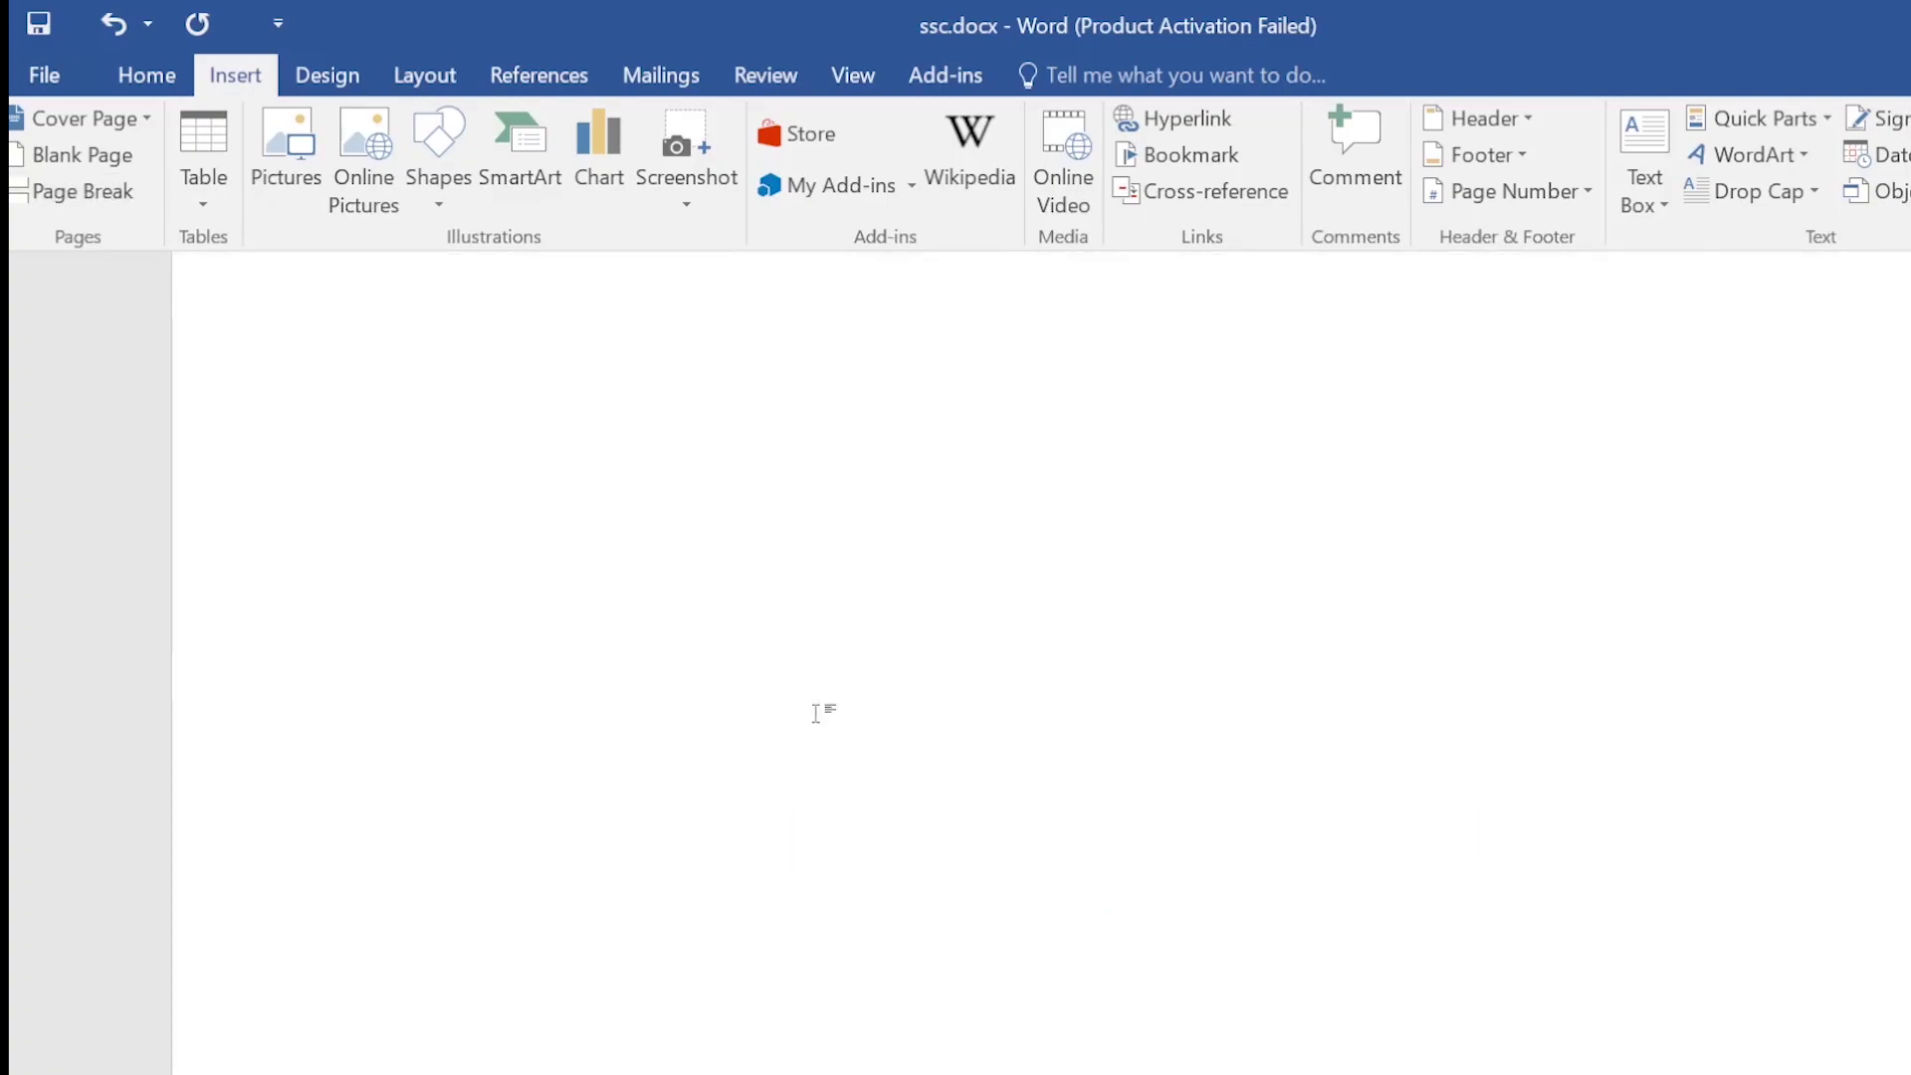
pyautogui.click(122, 156)
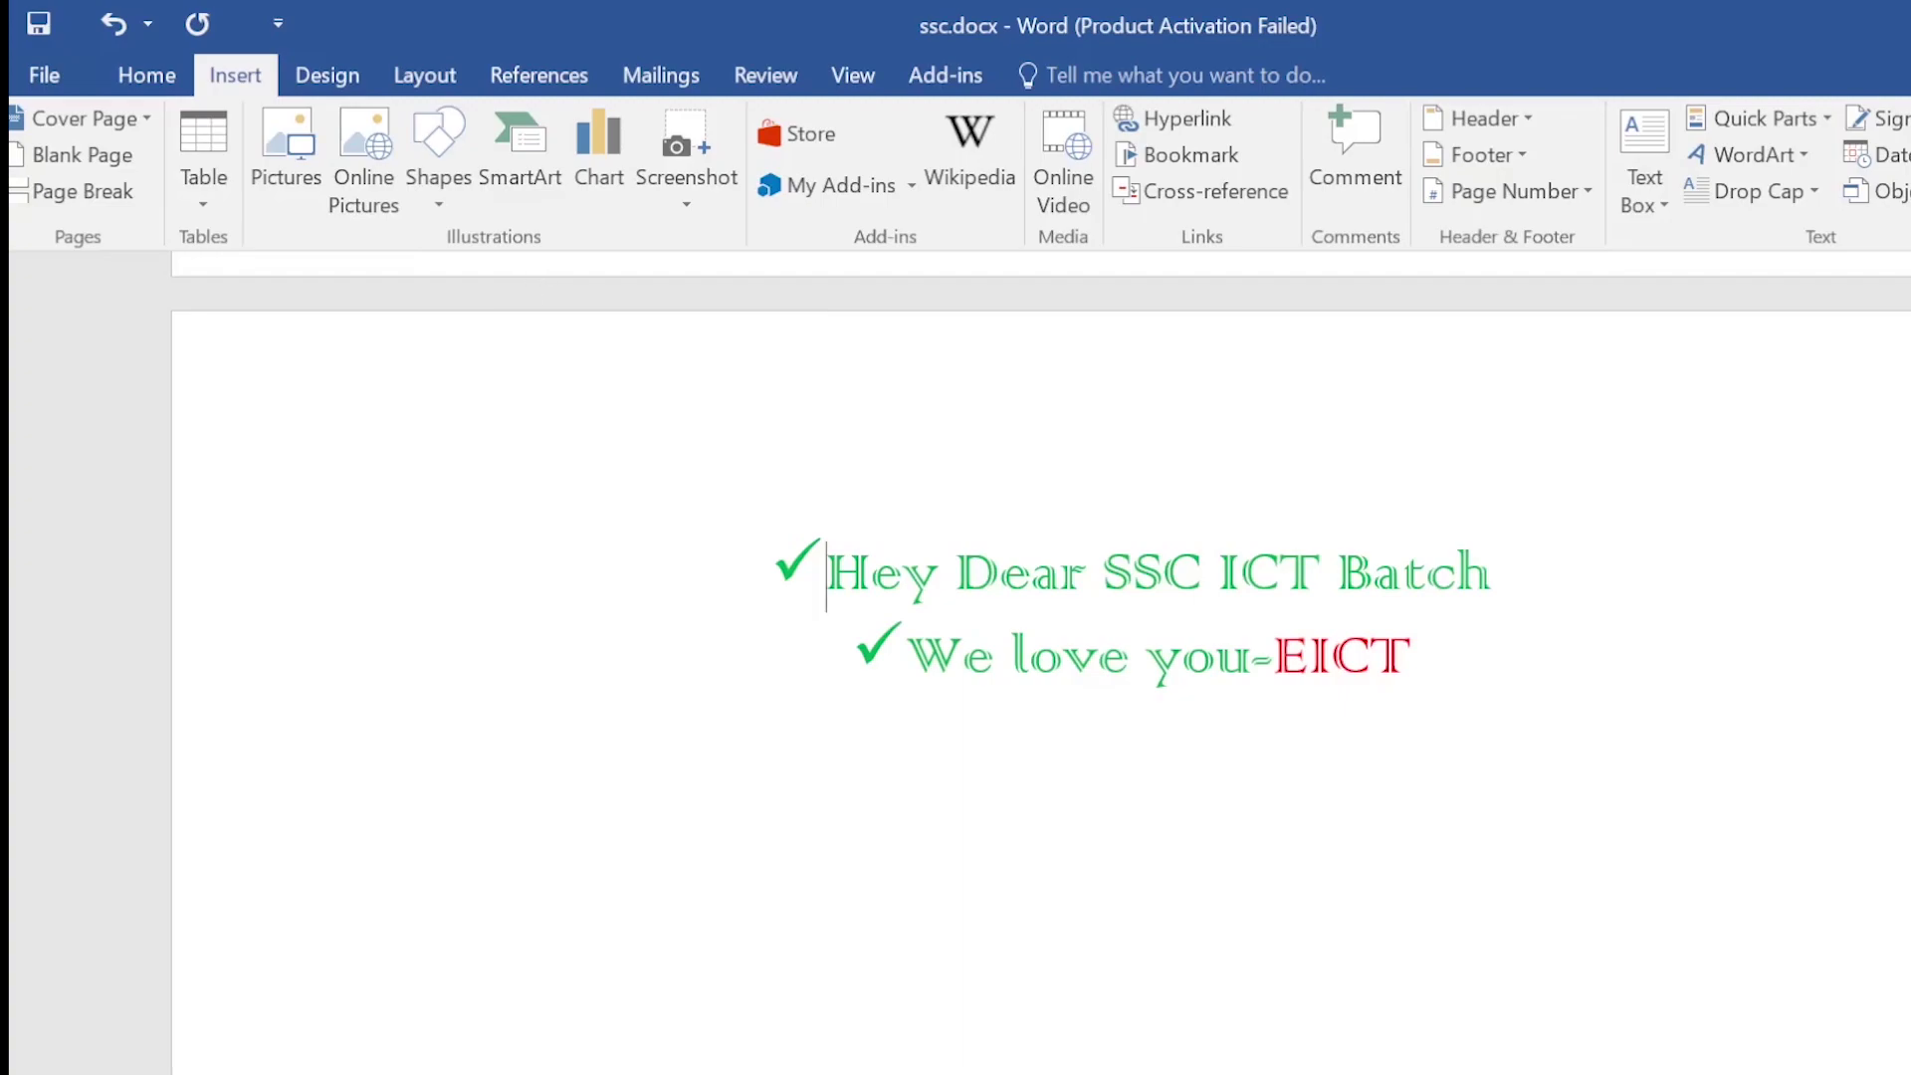
# Insert the picture Untitled-1-01.png from the Desktop folder.
pyautogui.click(307, 168)
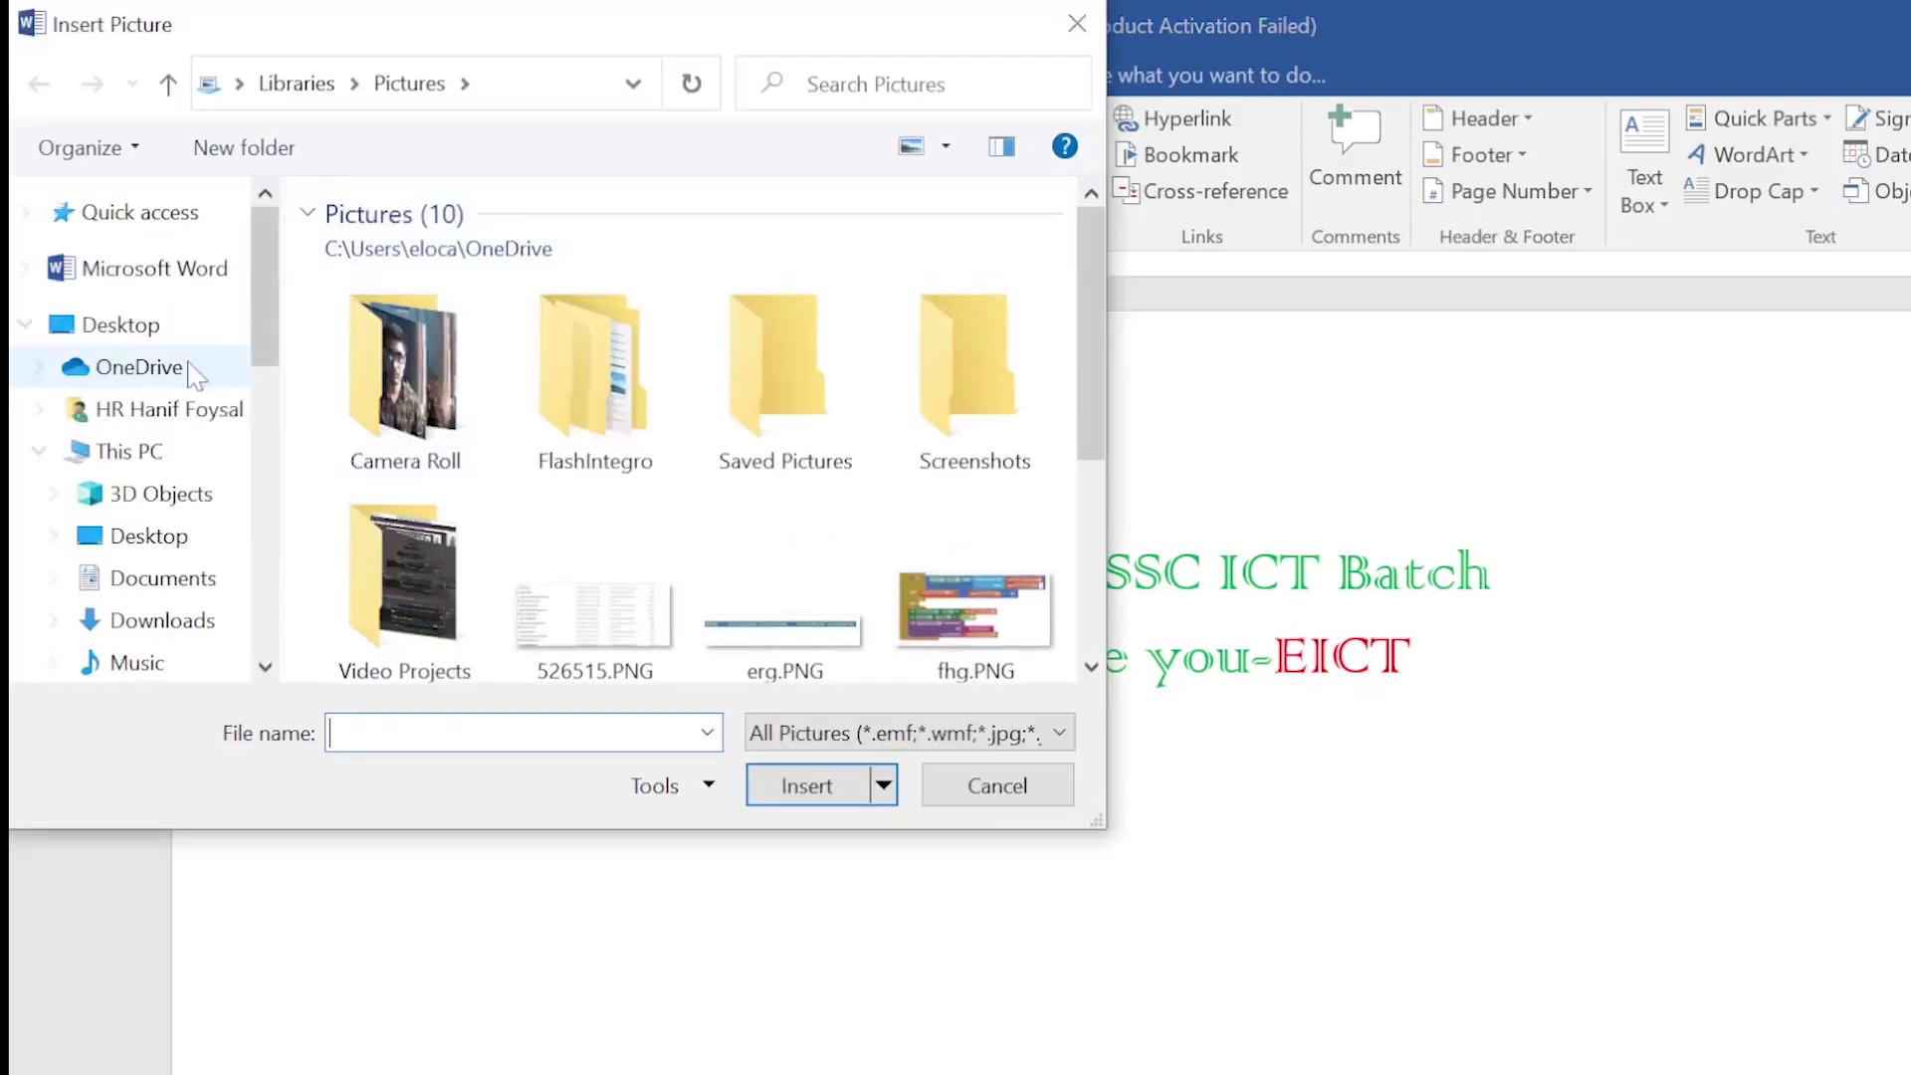
pyautogui.click(122, 326)
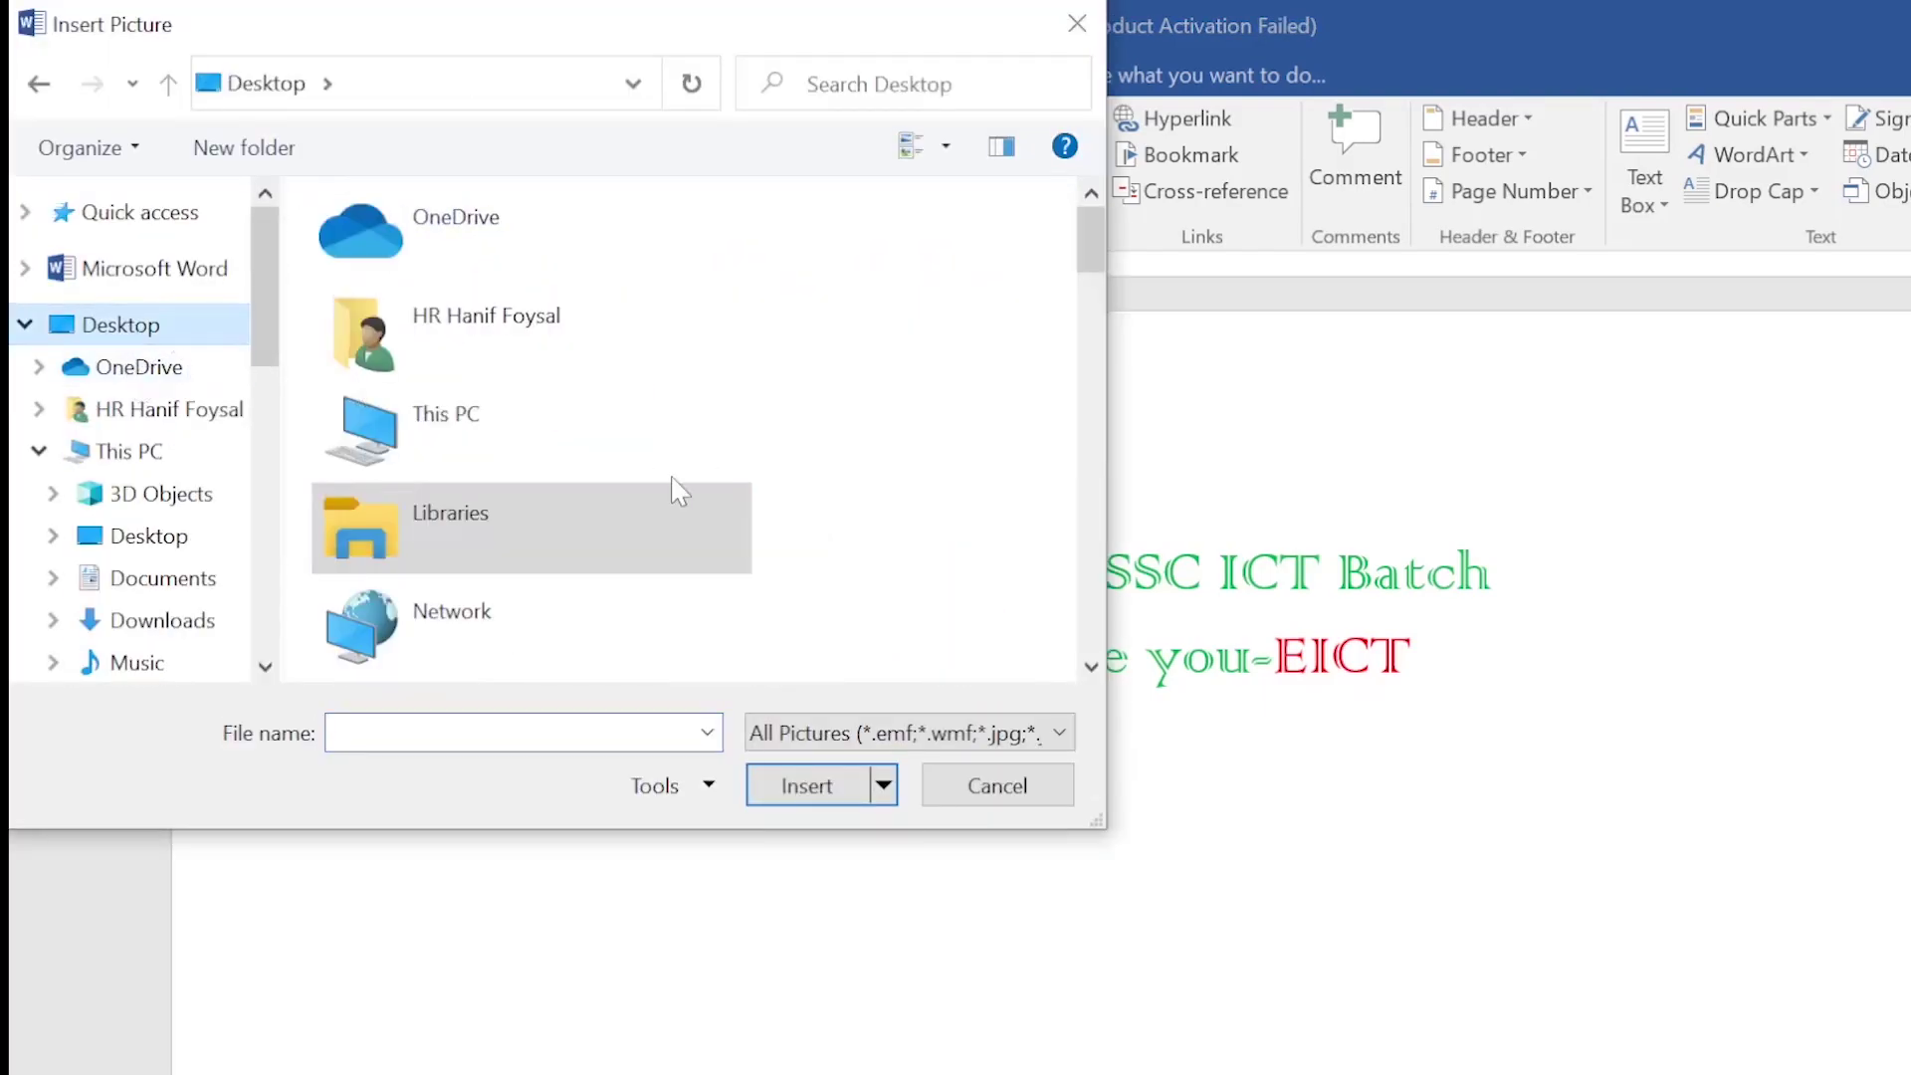
pyautogui.click(465, 428)
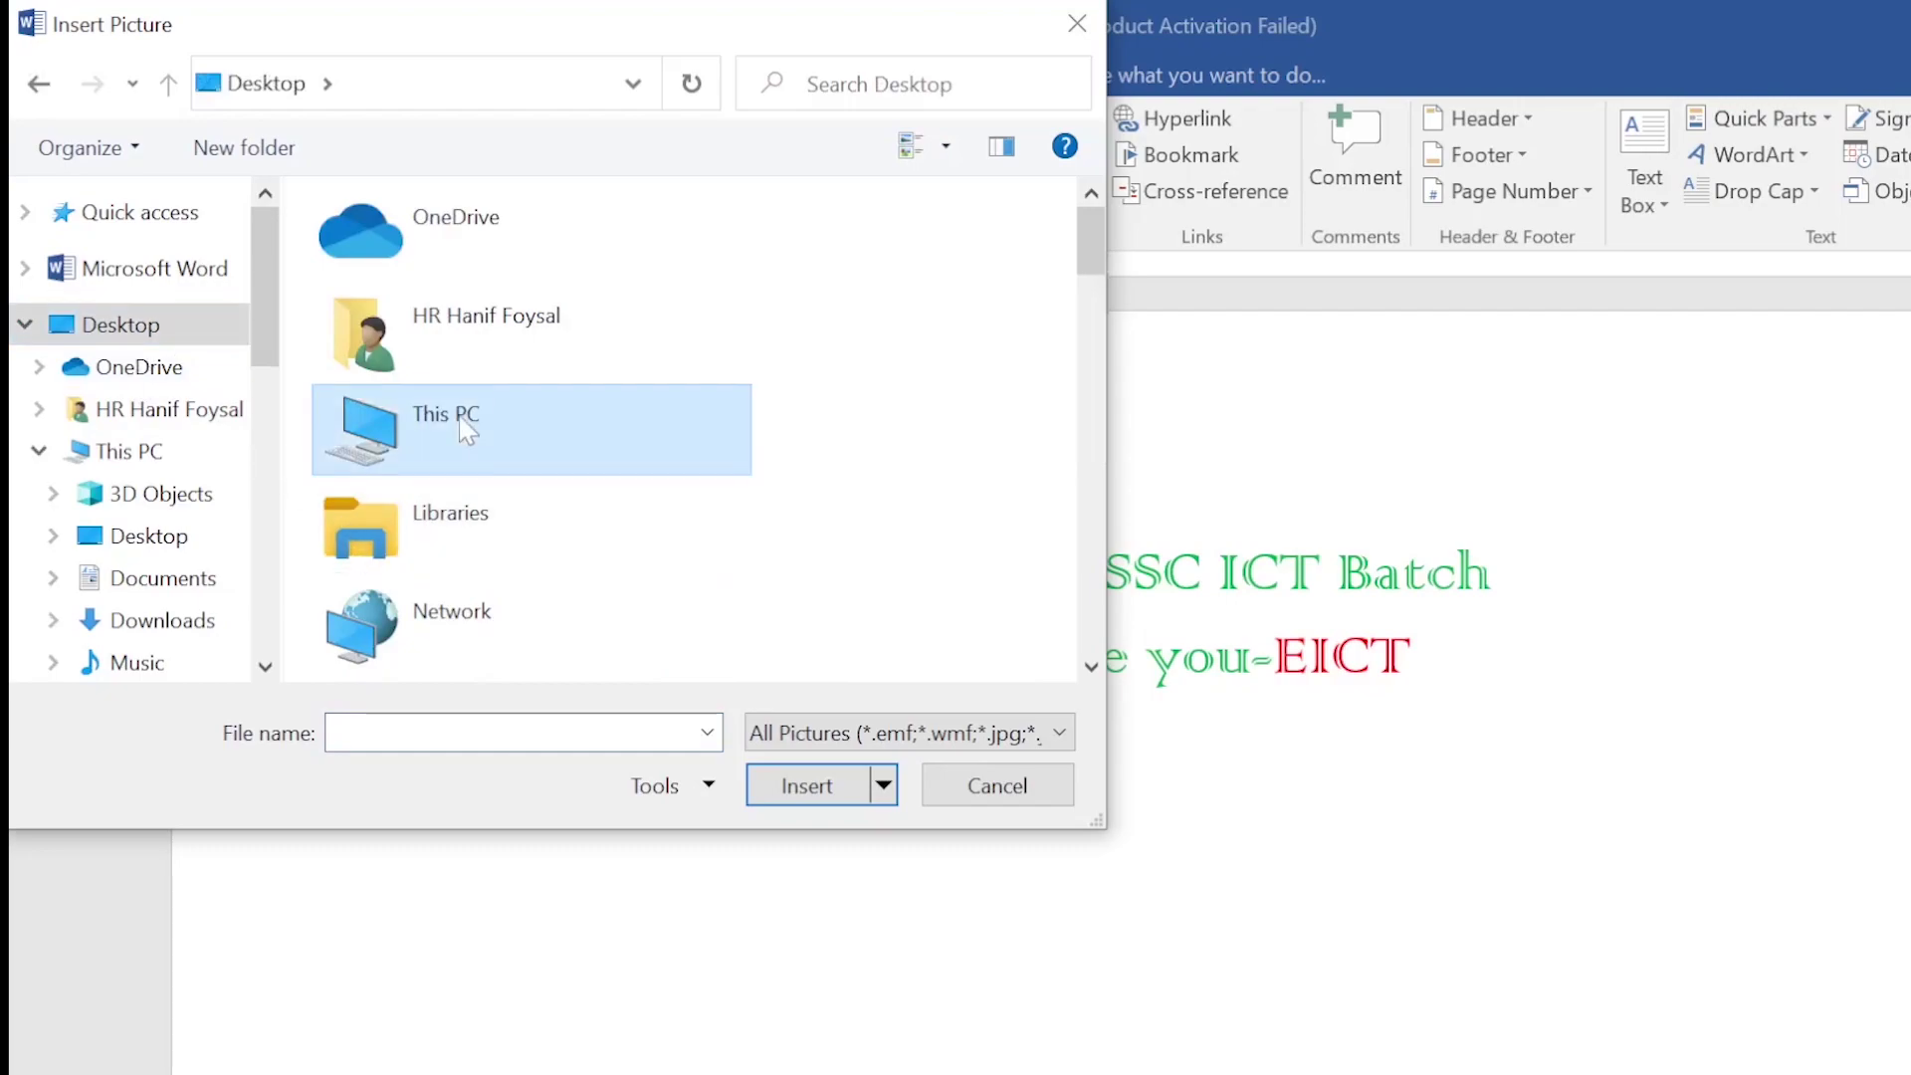
pyautogui.click(164, 536)
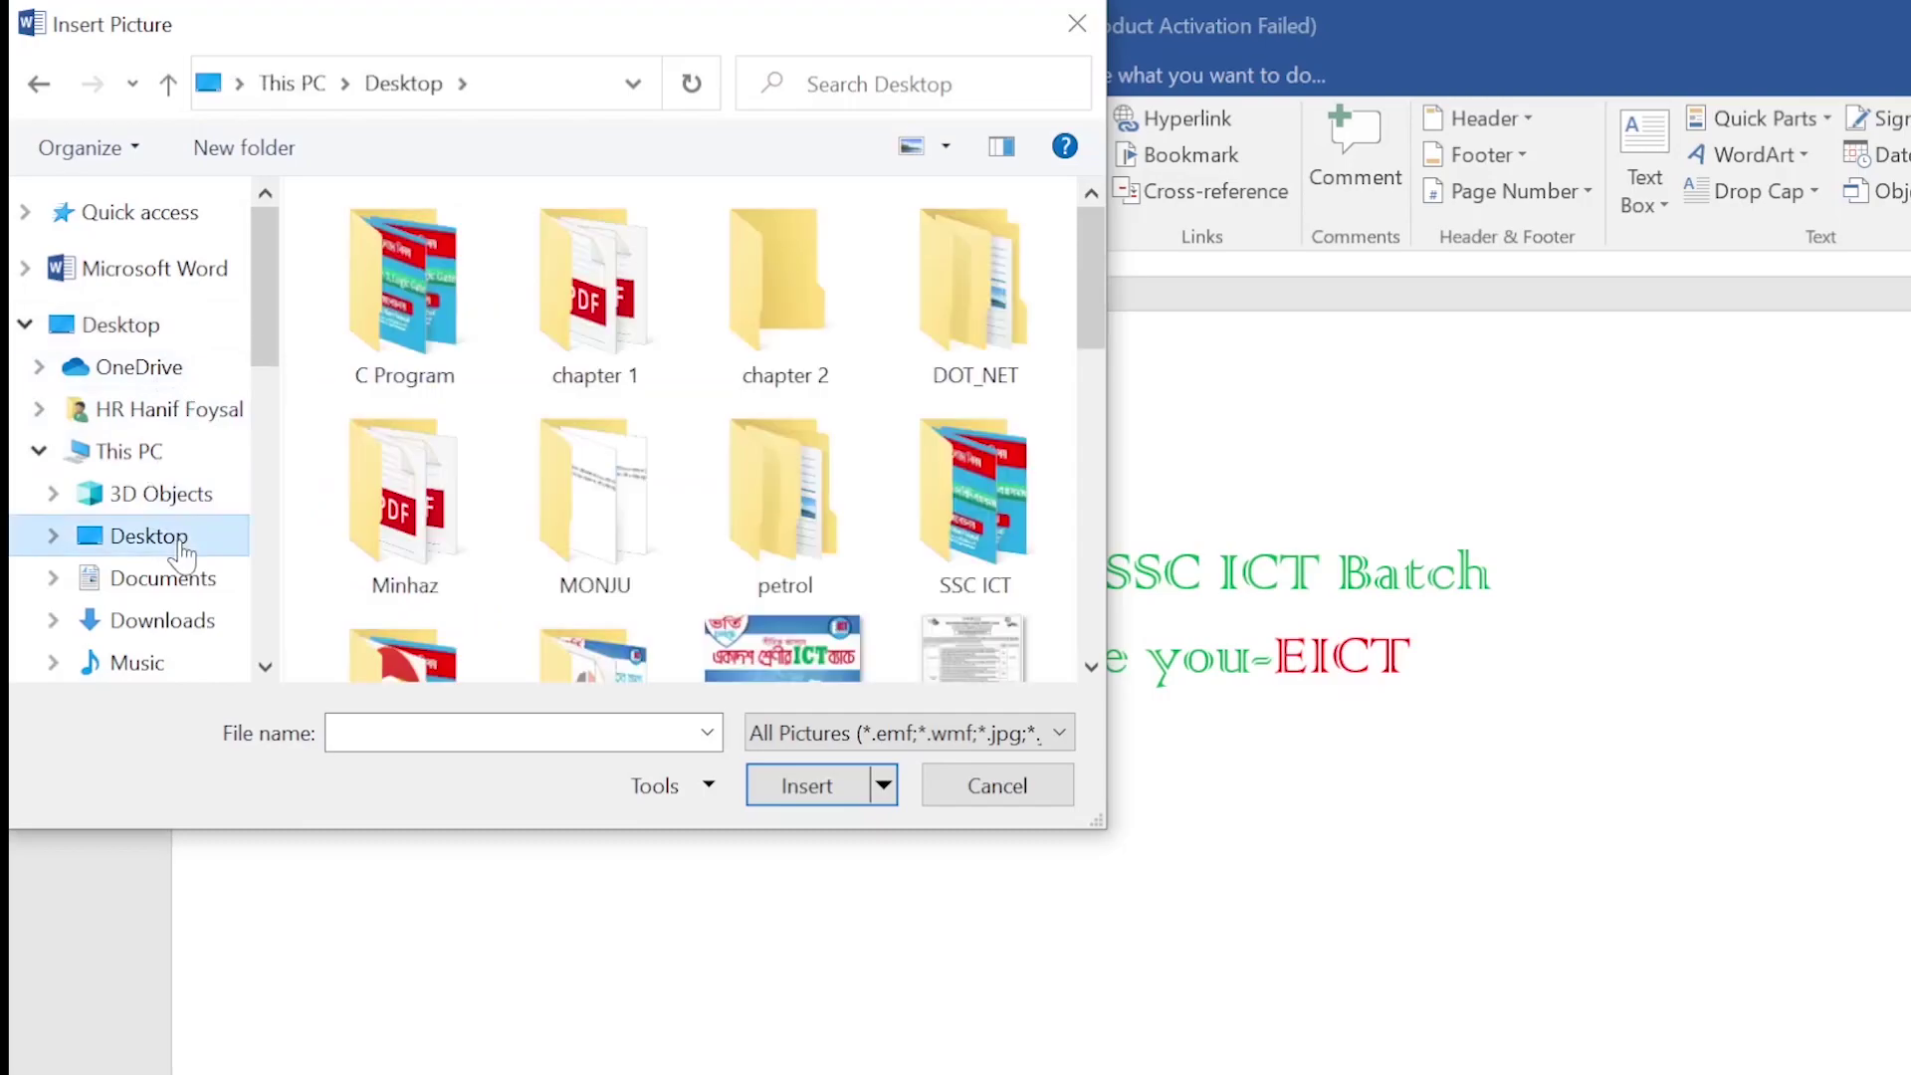
pyautogui.scroll(-10, 936, 508)
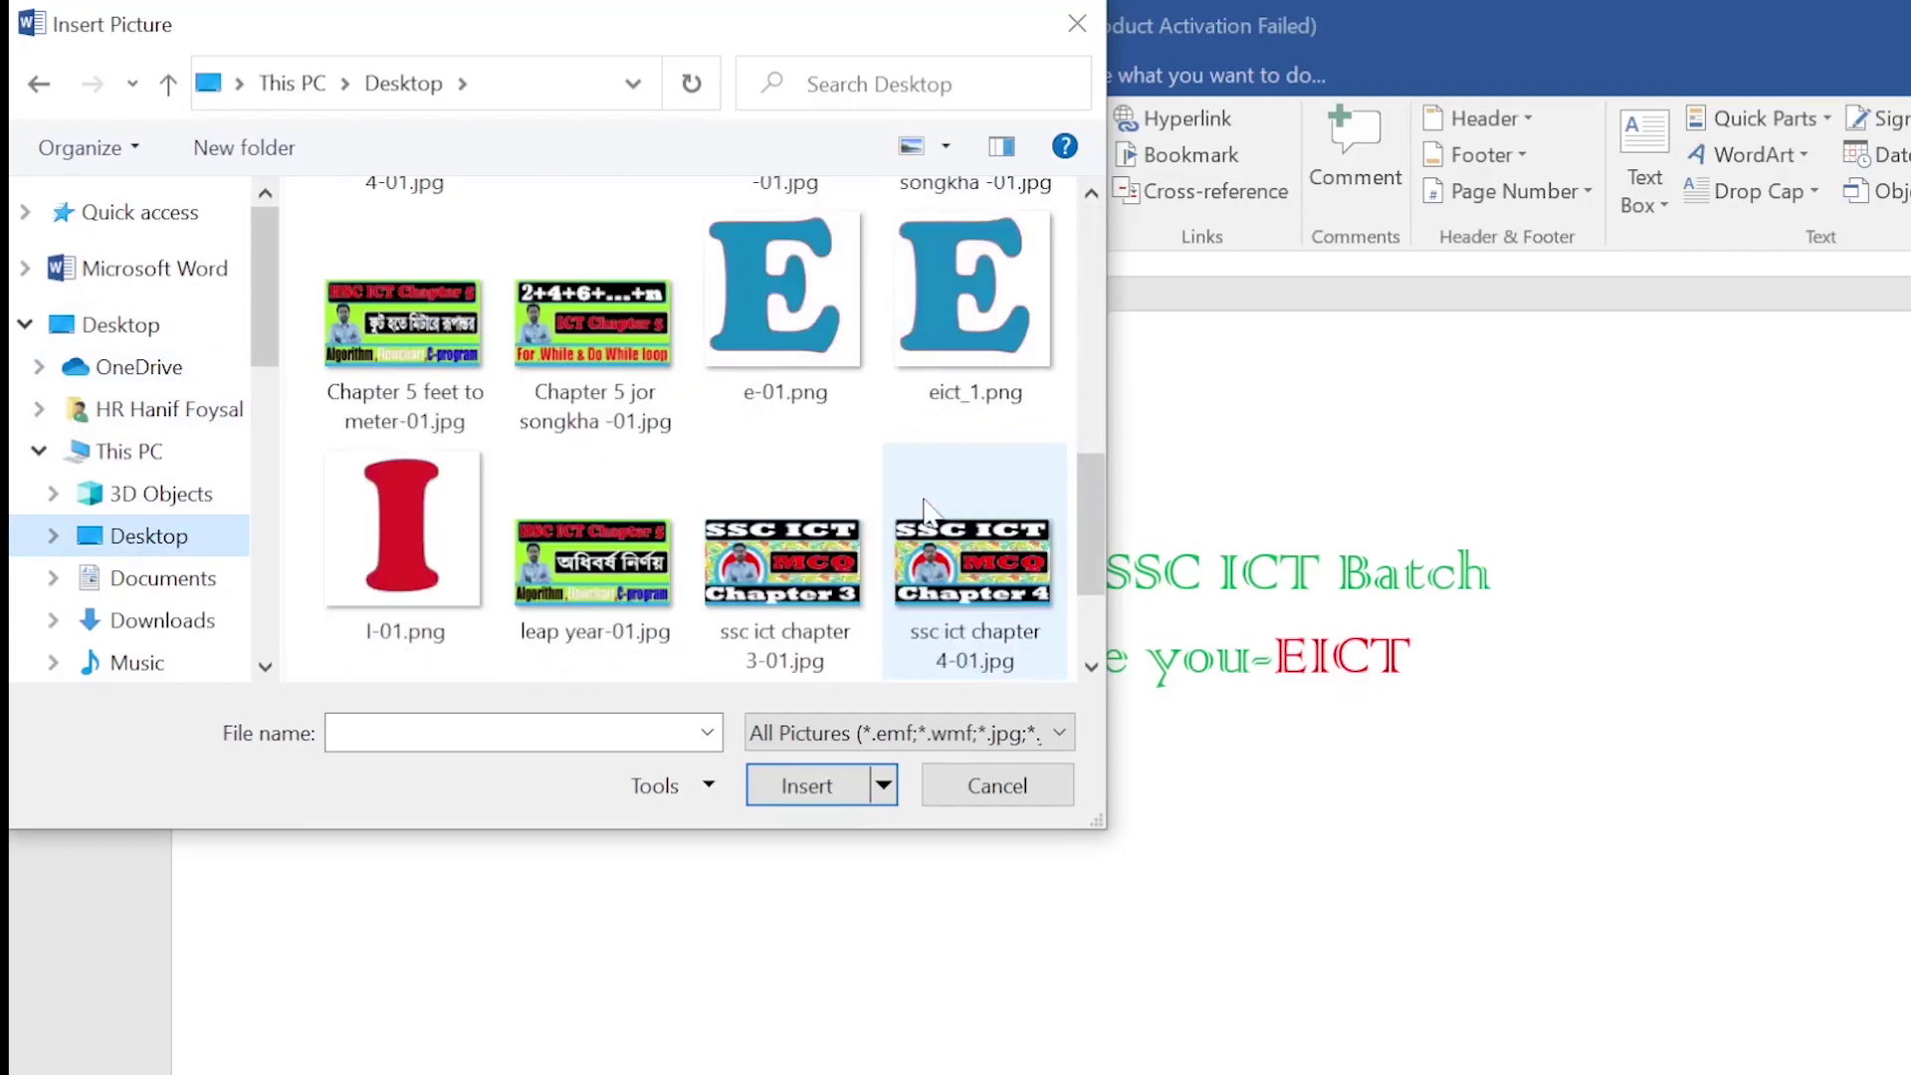
pyautogui.scroll(-3, 931, 512)
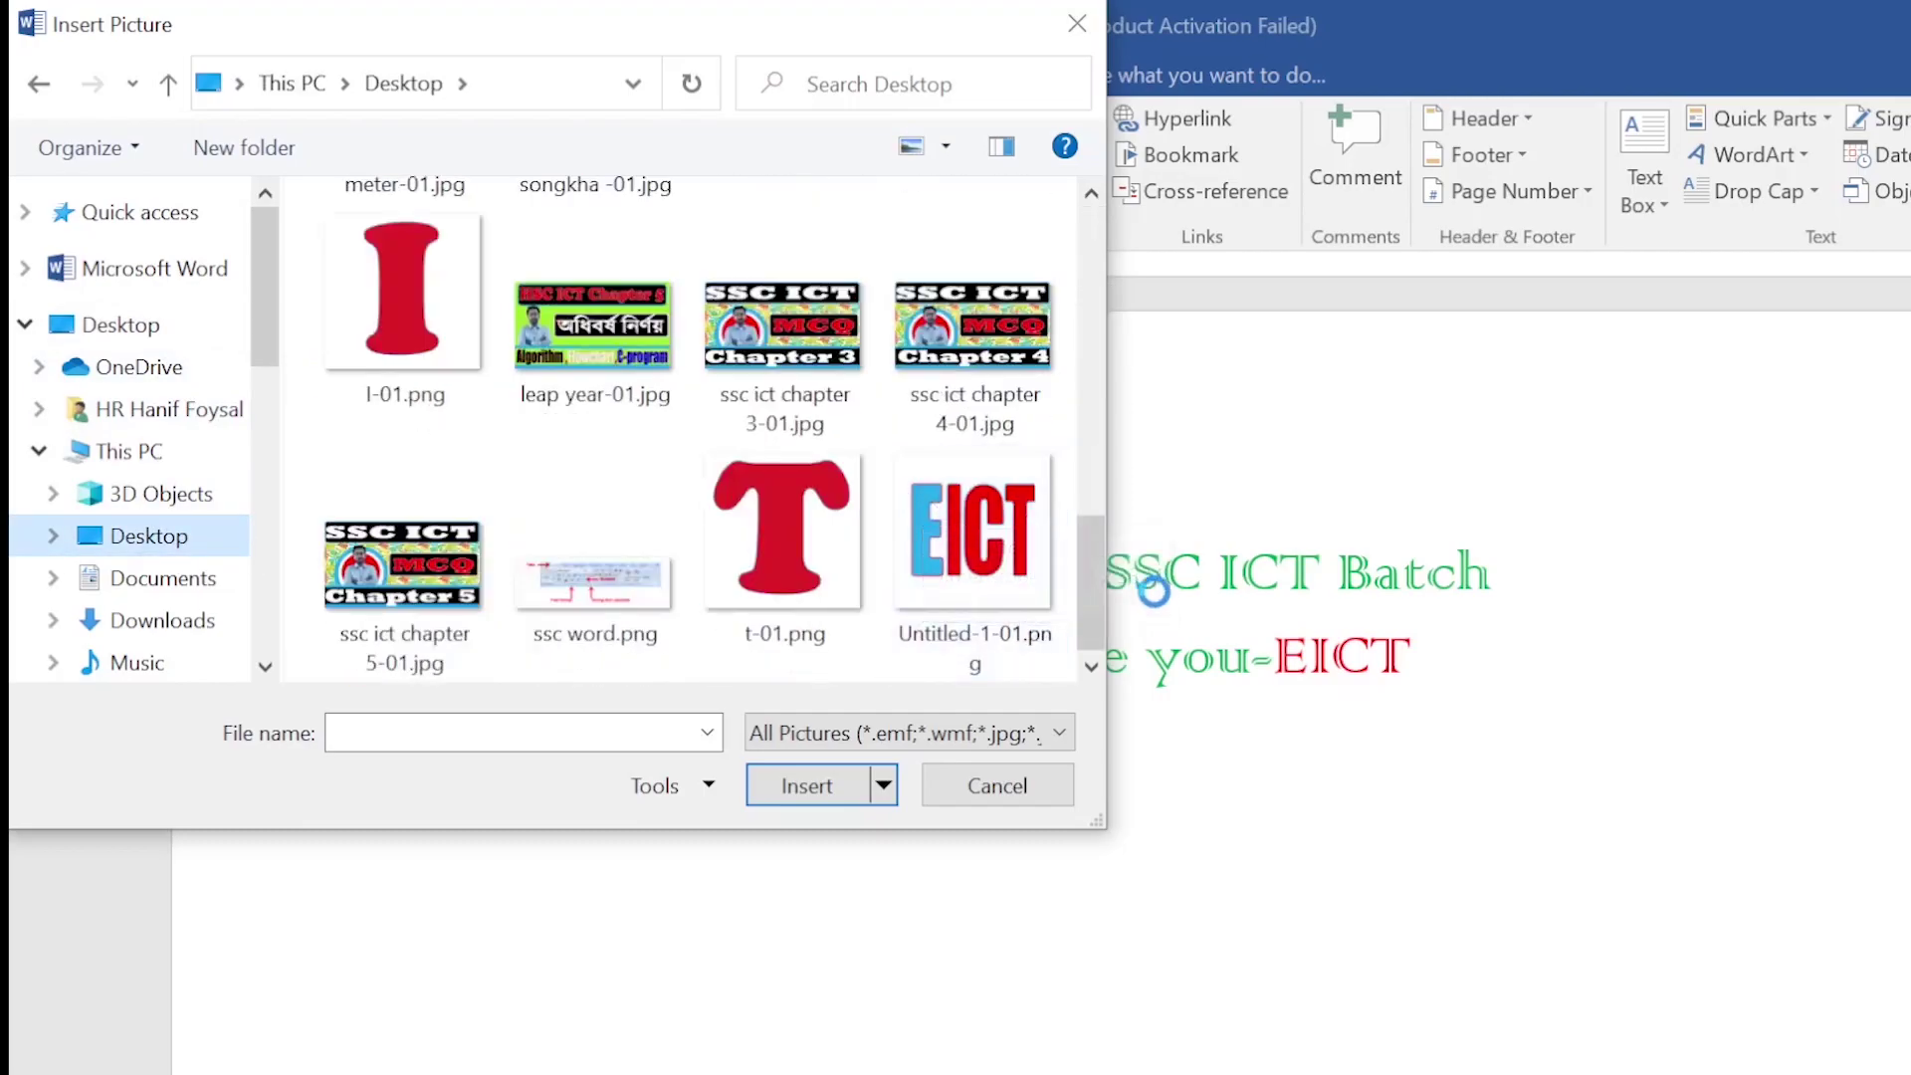
pyautogui.click(969, 555)
pyautogui.click(834, 787)
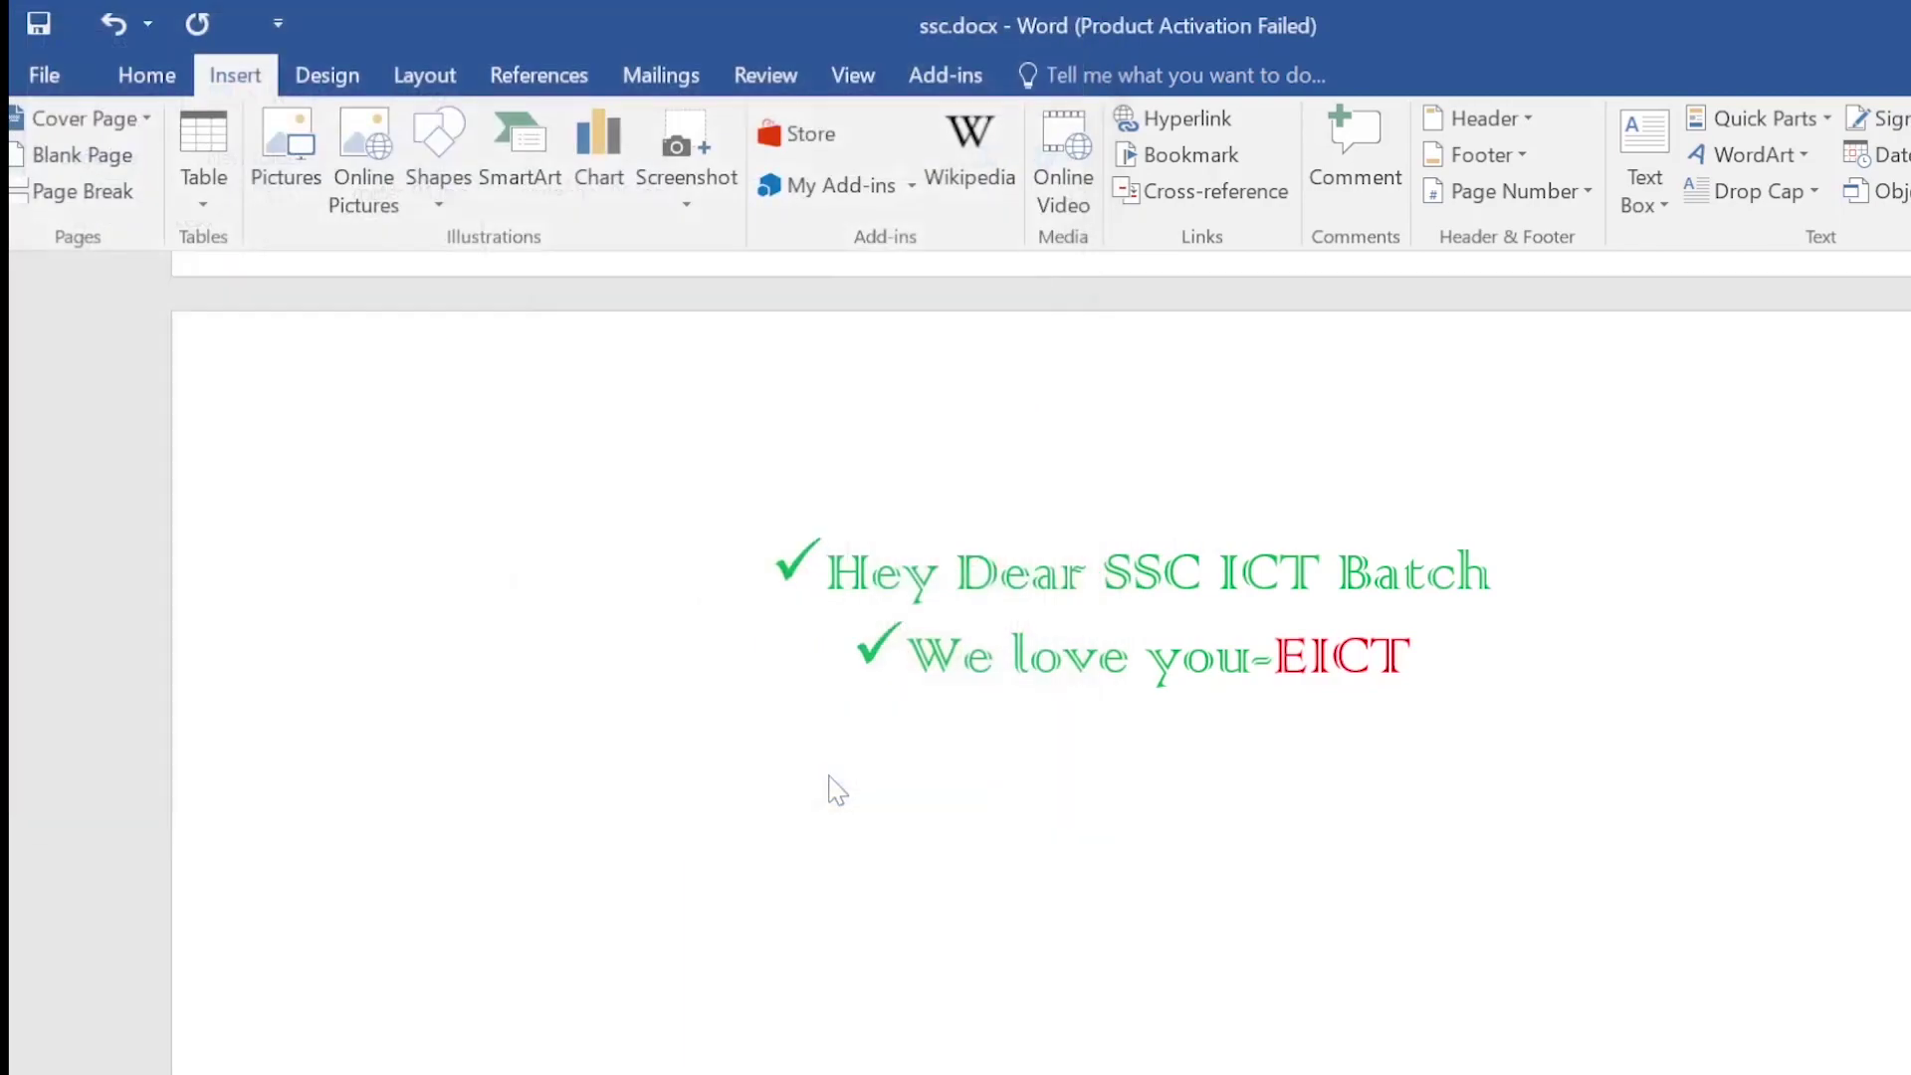
# Resize the EICT picture to normal proportions so it sits above the check-mark heading lines.
pyautogui.scroll(-1, 1393, 676)
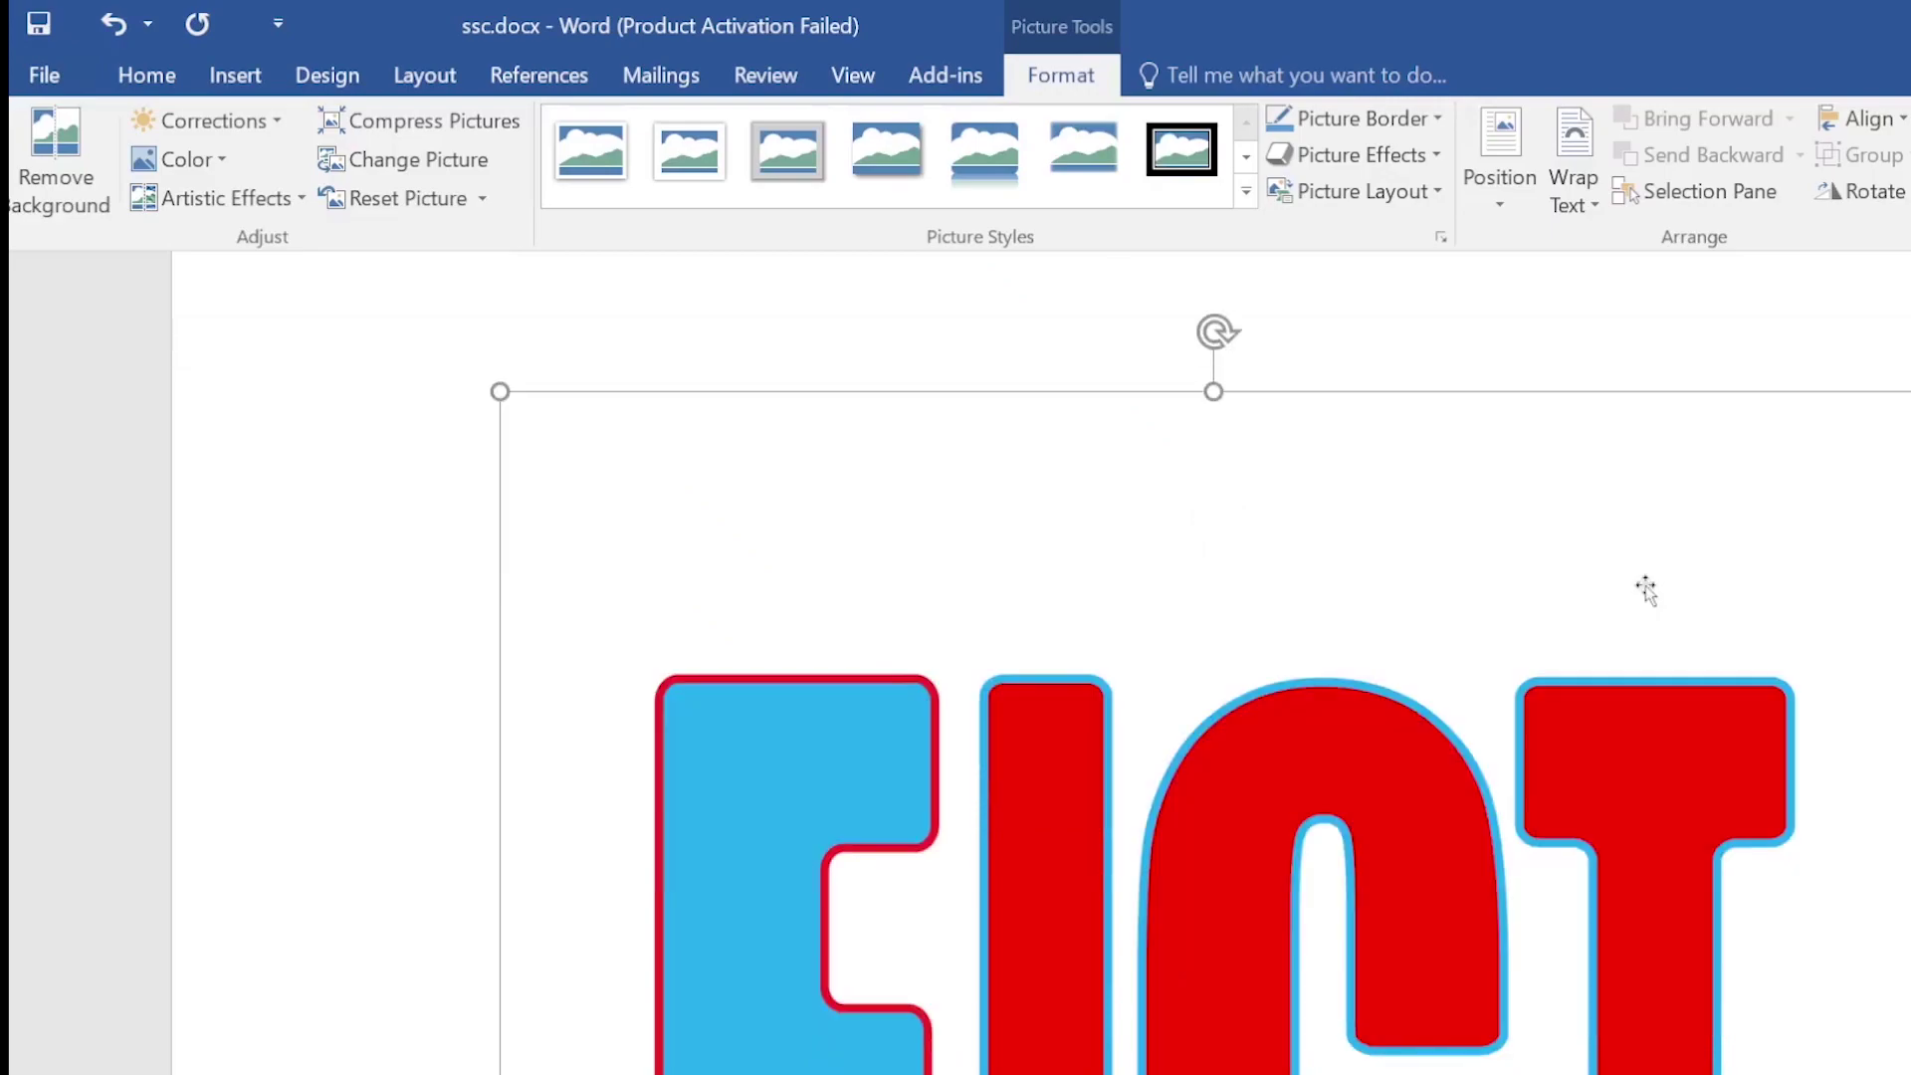
pyautogui.scroll(-2, 1645, 589)
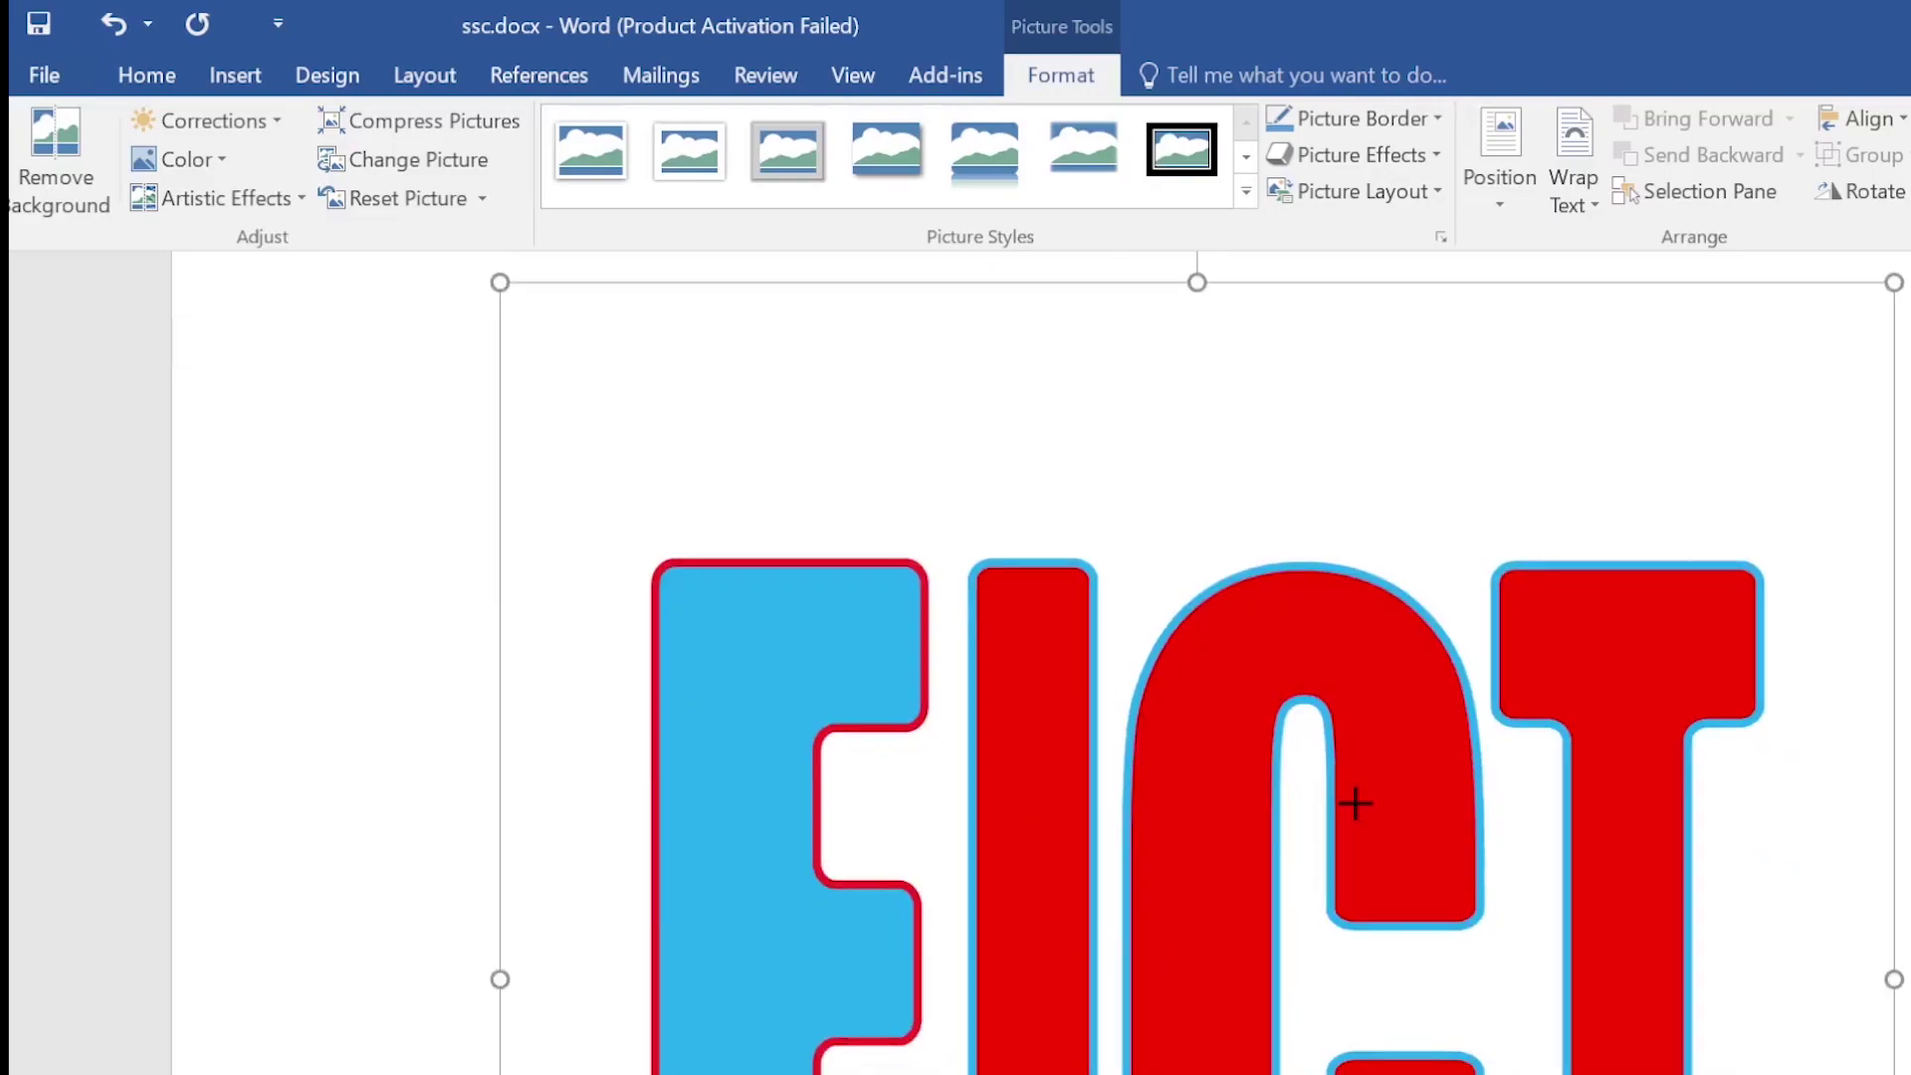
pyautogui.moveTo(1352, 802); pyautogui.dragTo(1354, 802)
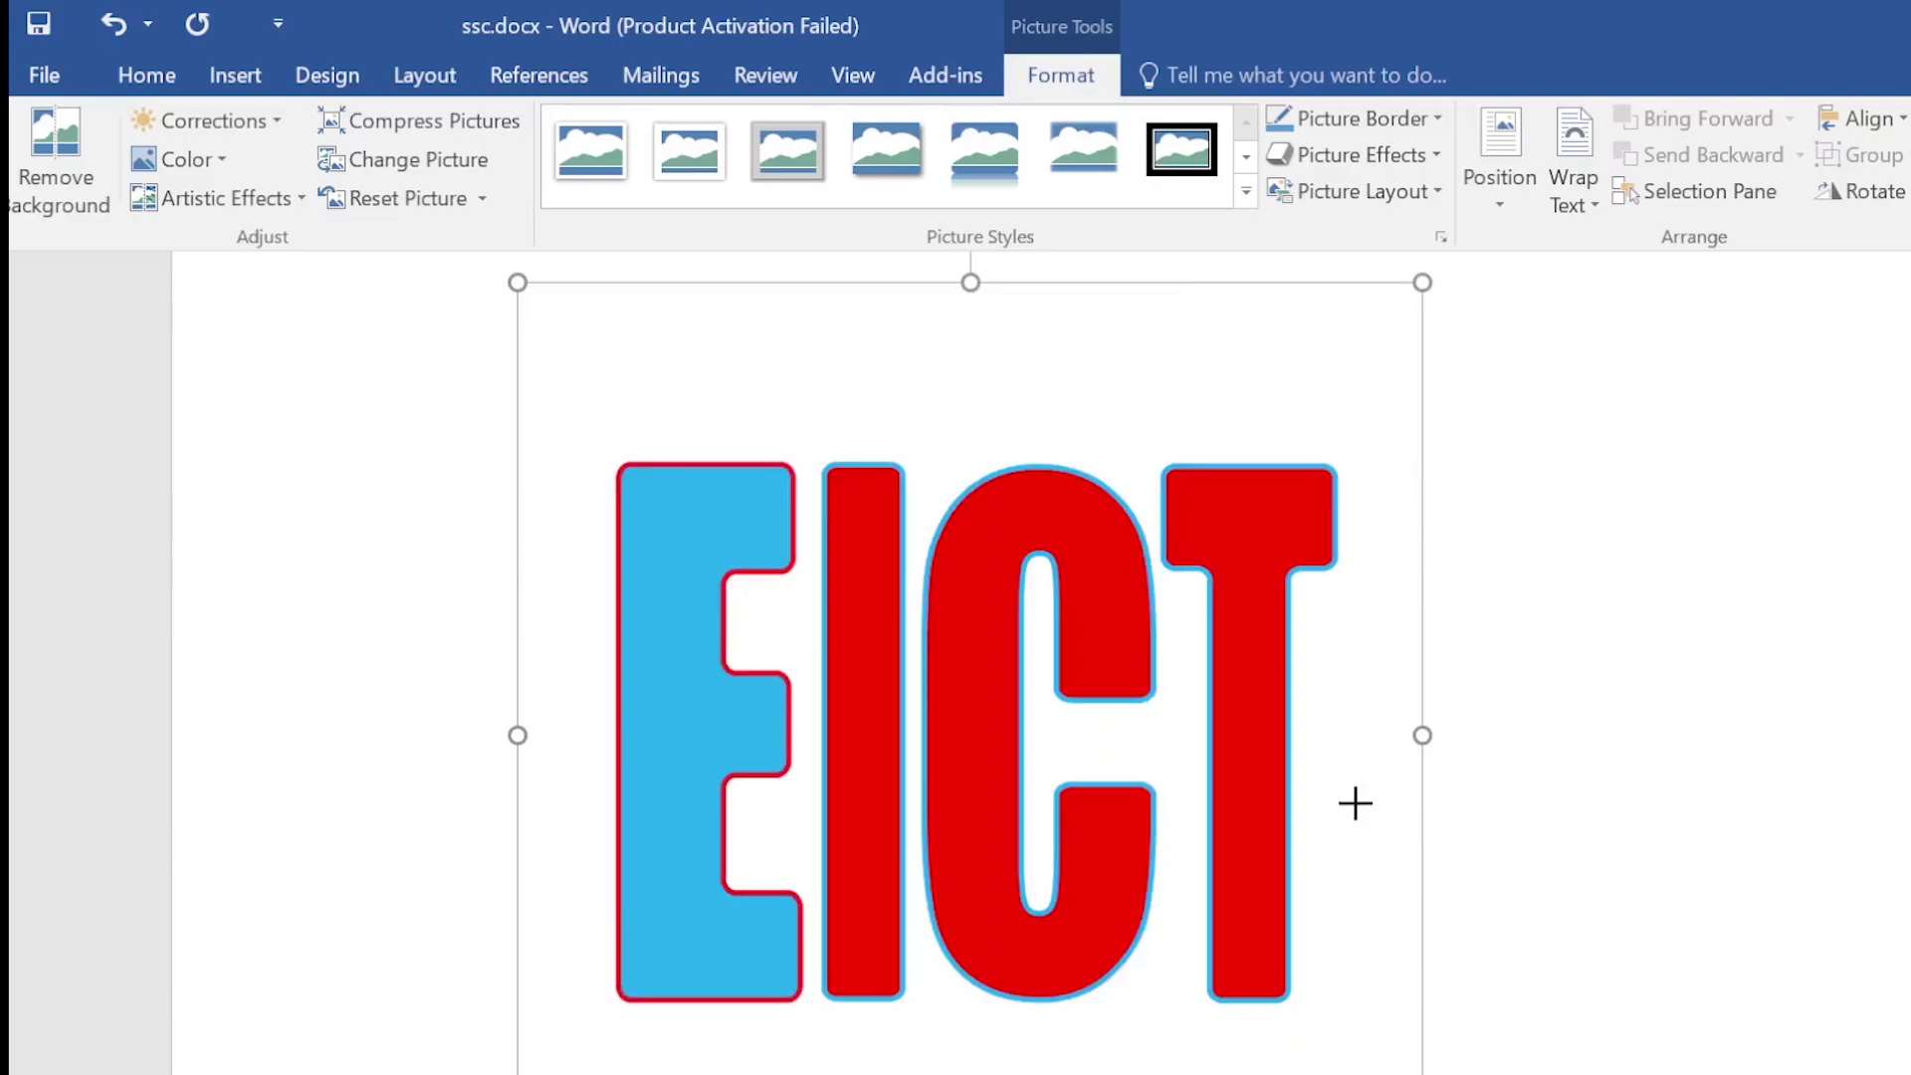
pyautogui.scroll(3, 953, 690)
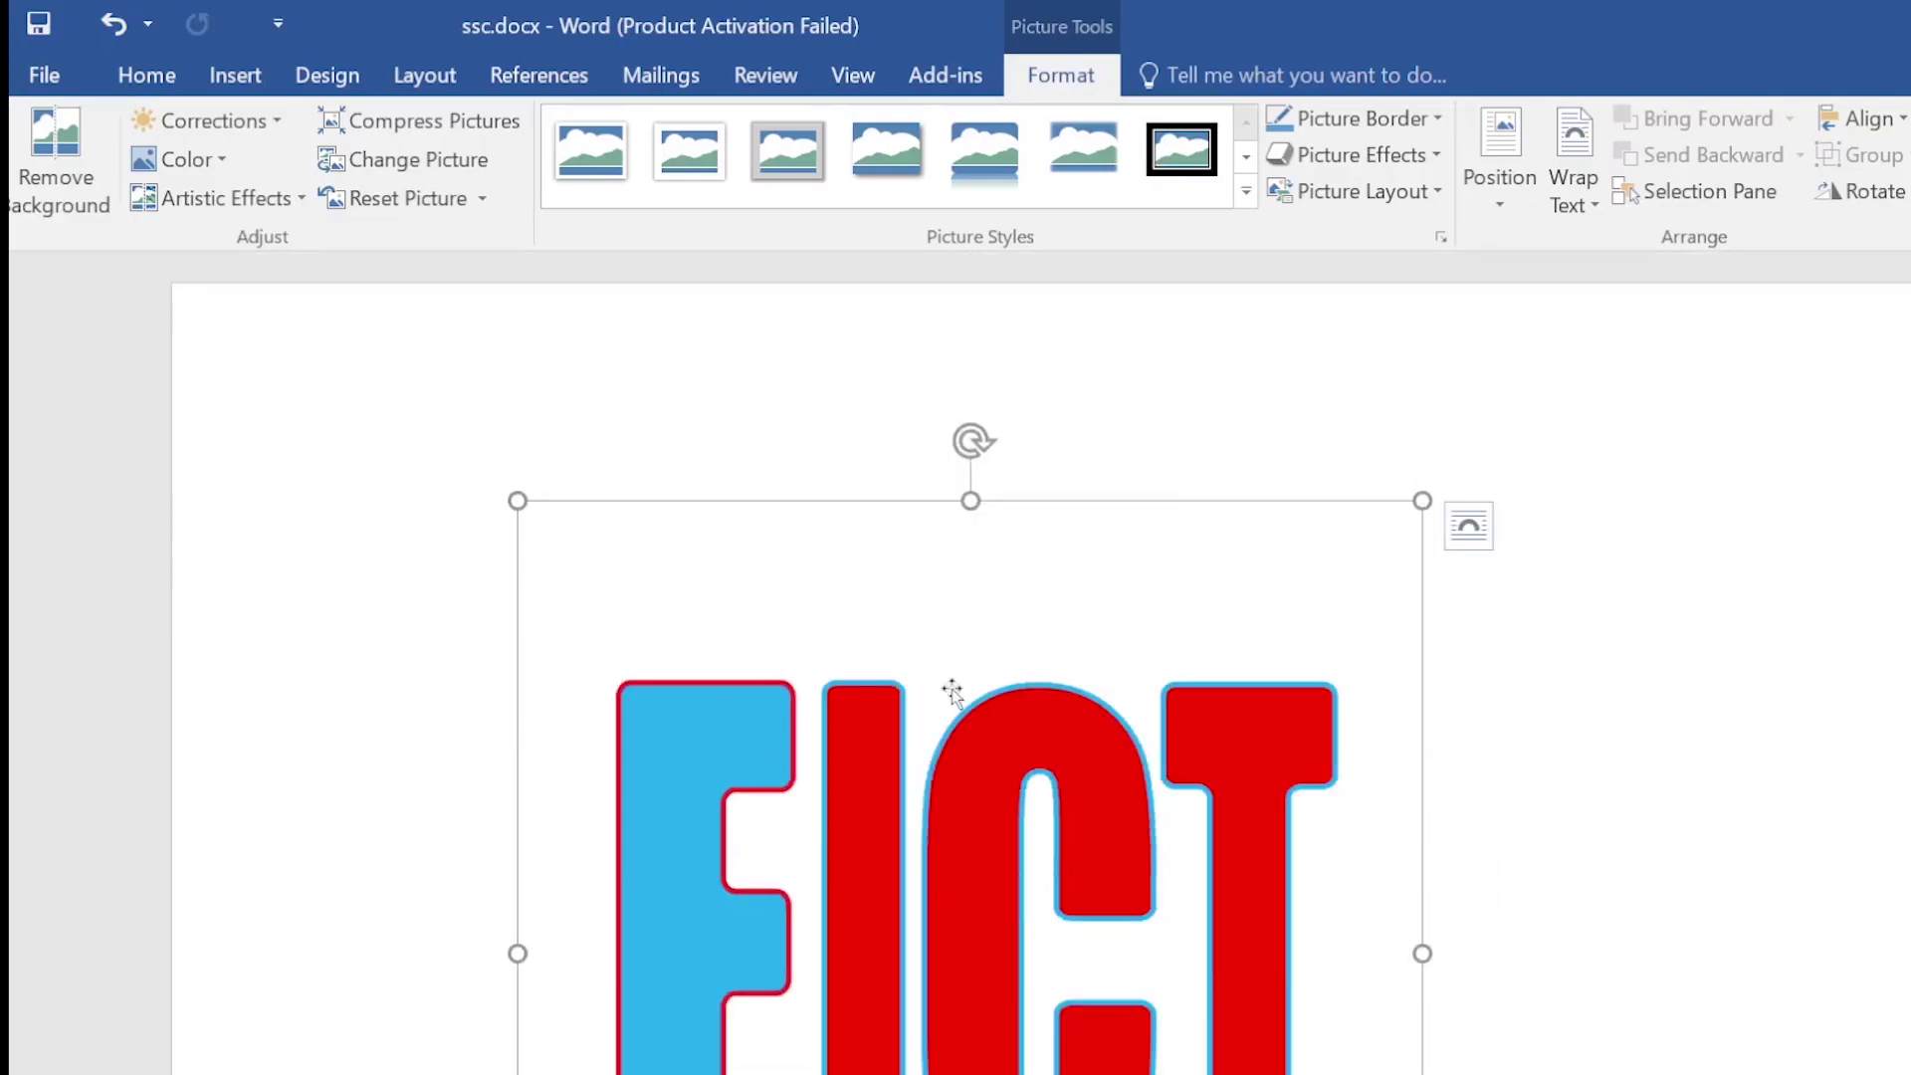
pyautogui.click(244, 80)
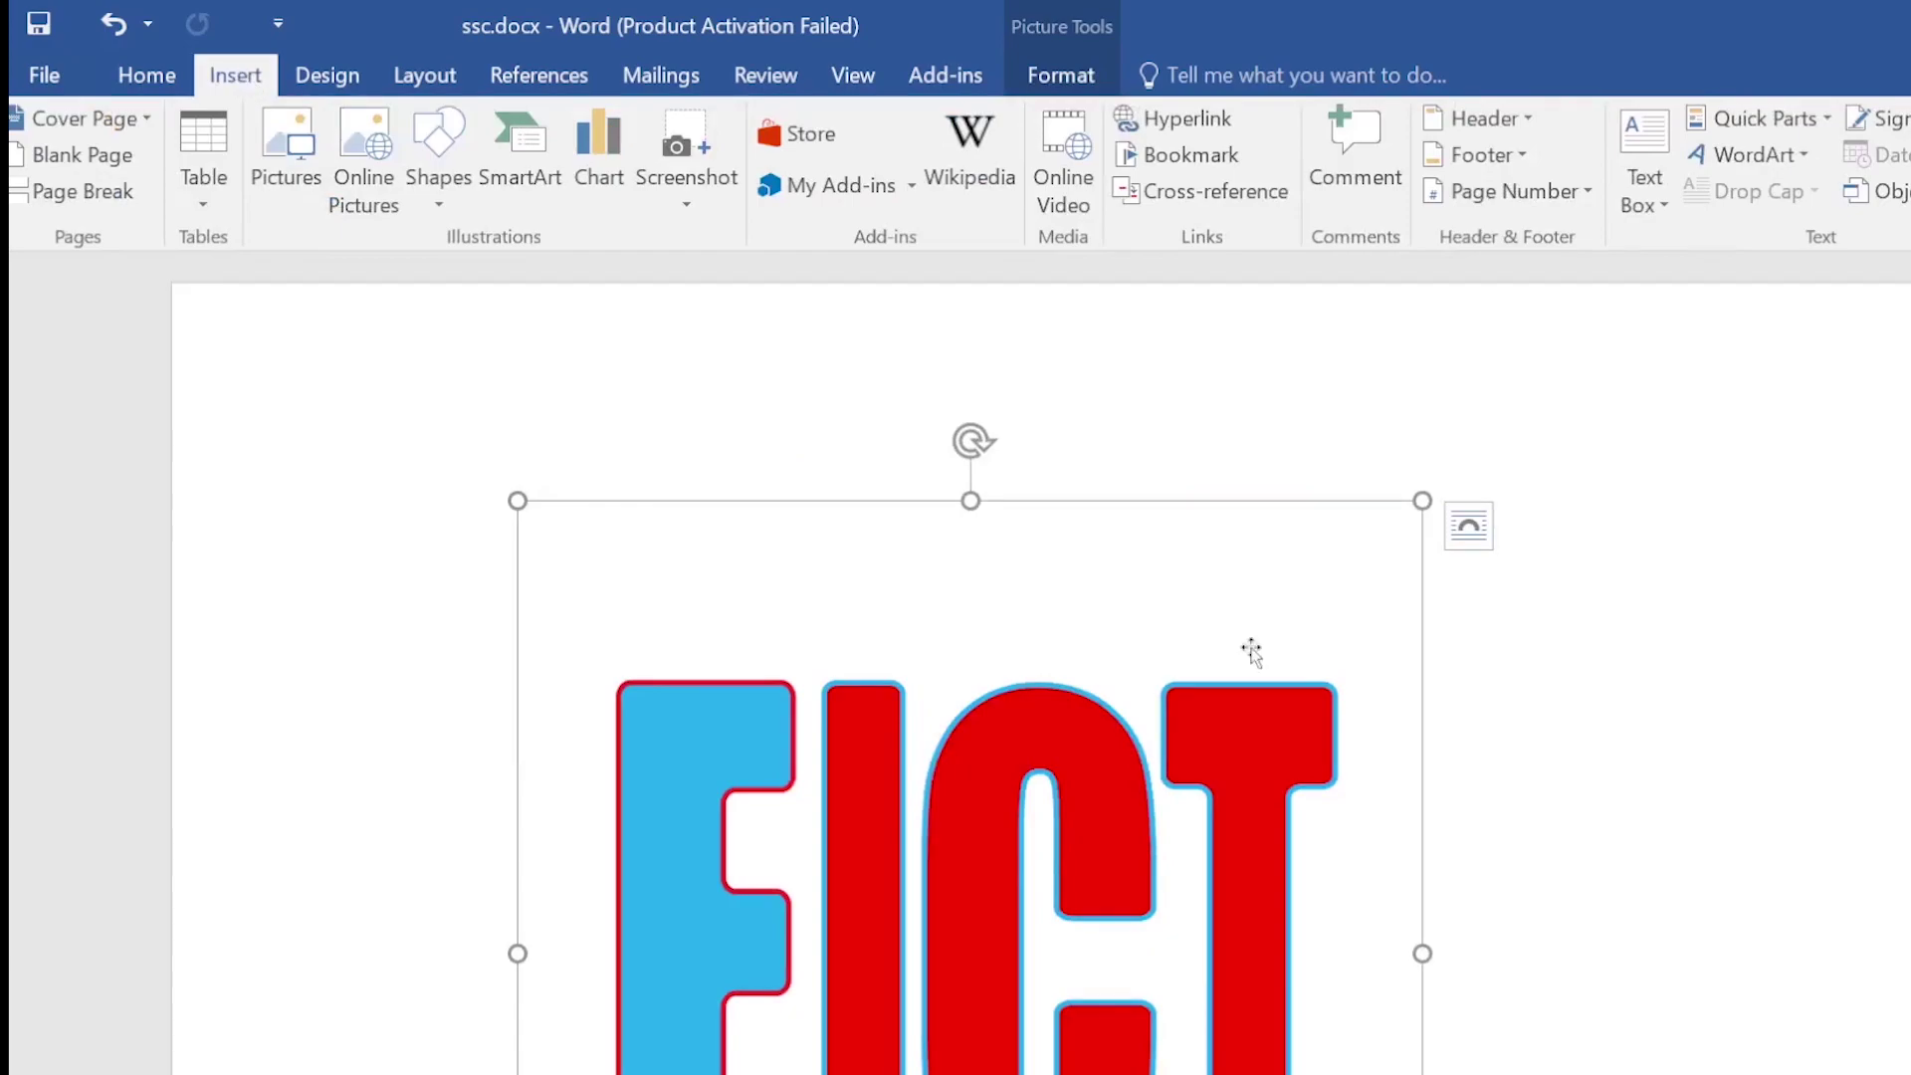
pyautogui.scroll(1, 1251, 652)
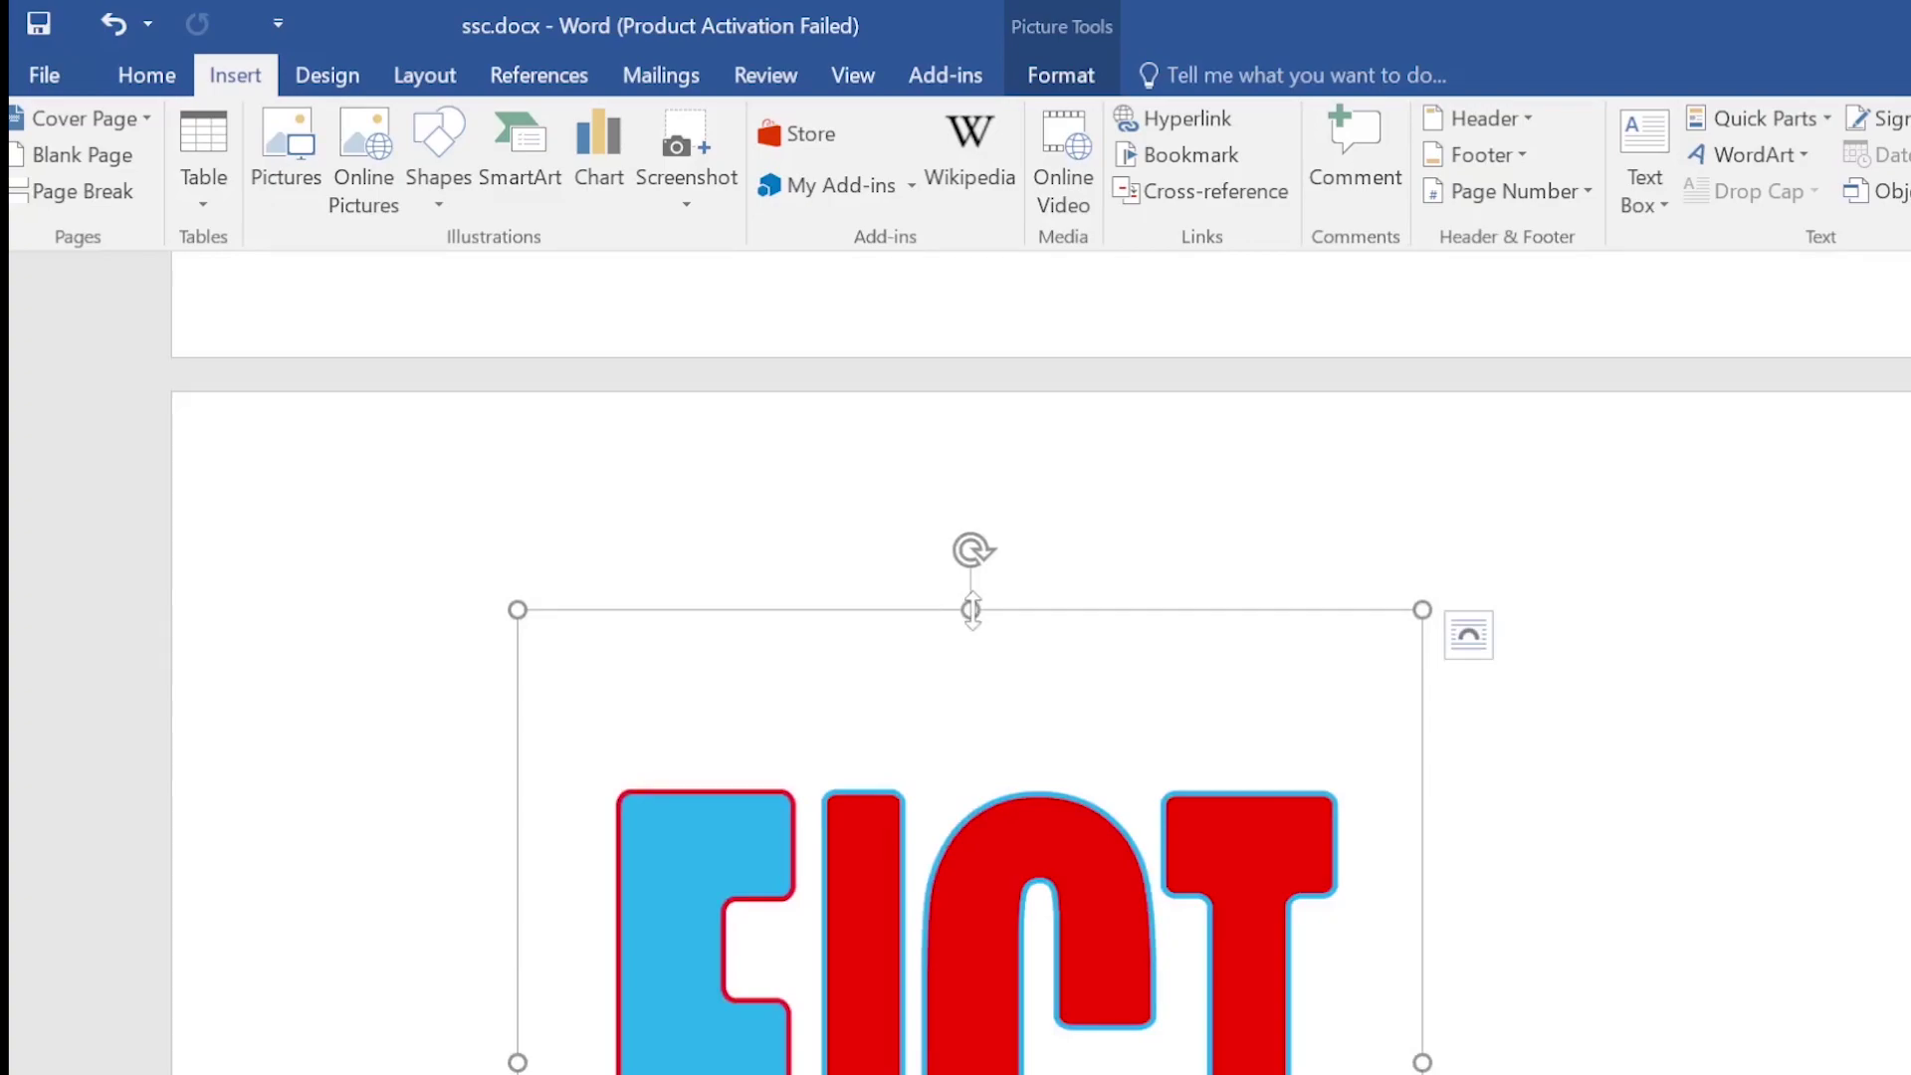
pyautogui.moveTo(972, 609); pyautogui.dragTo(972, 609)
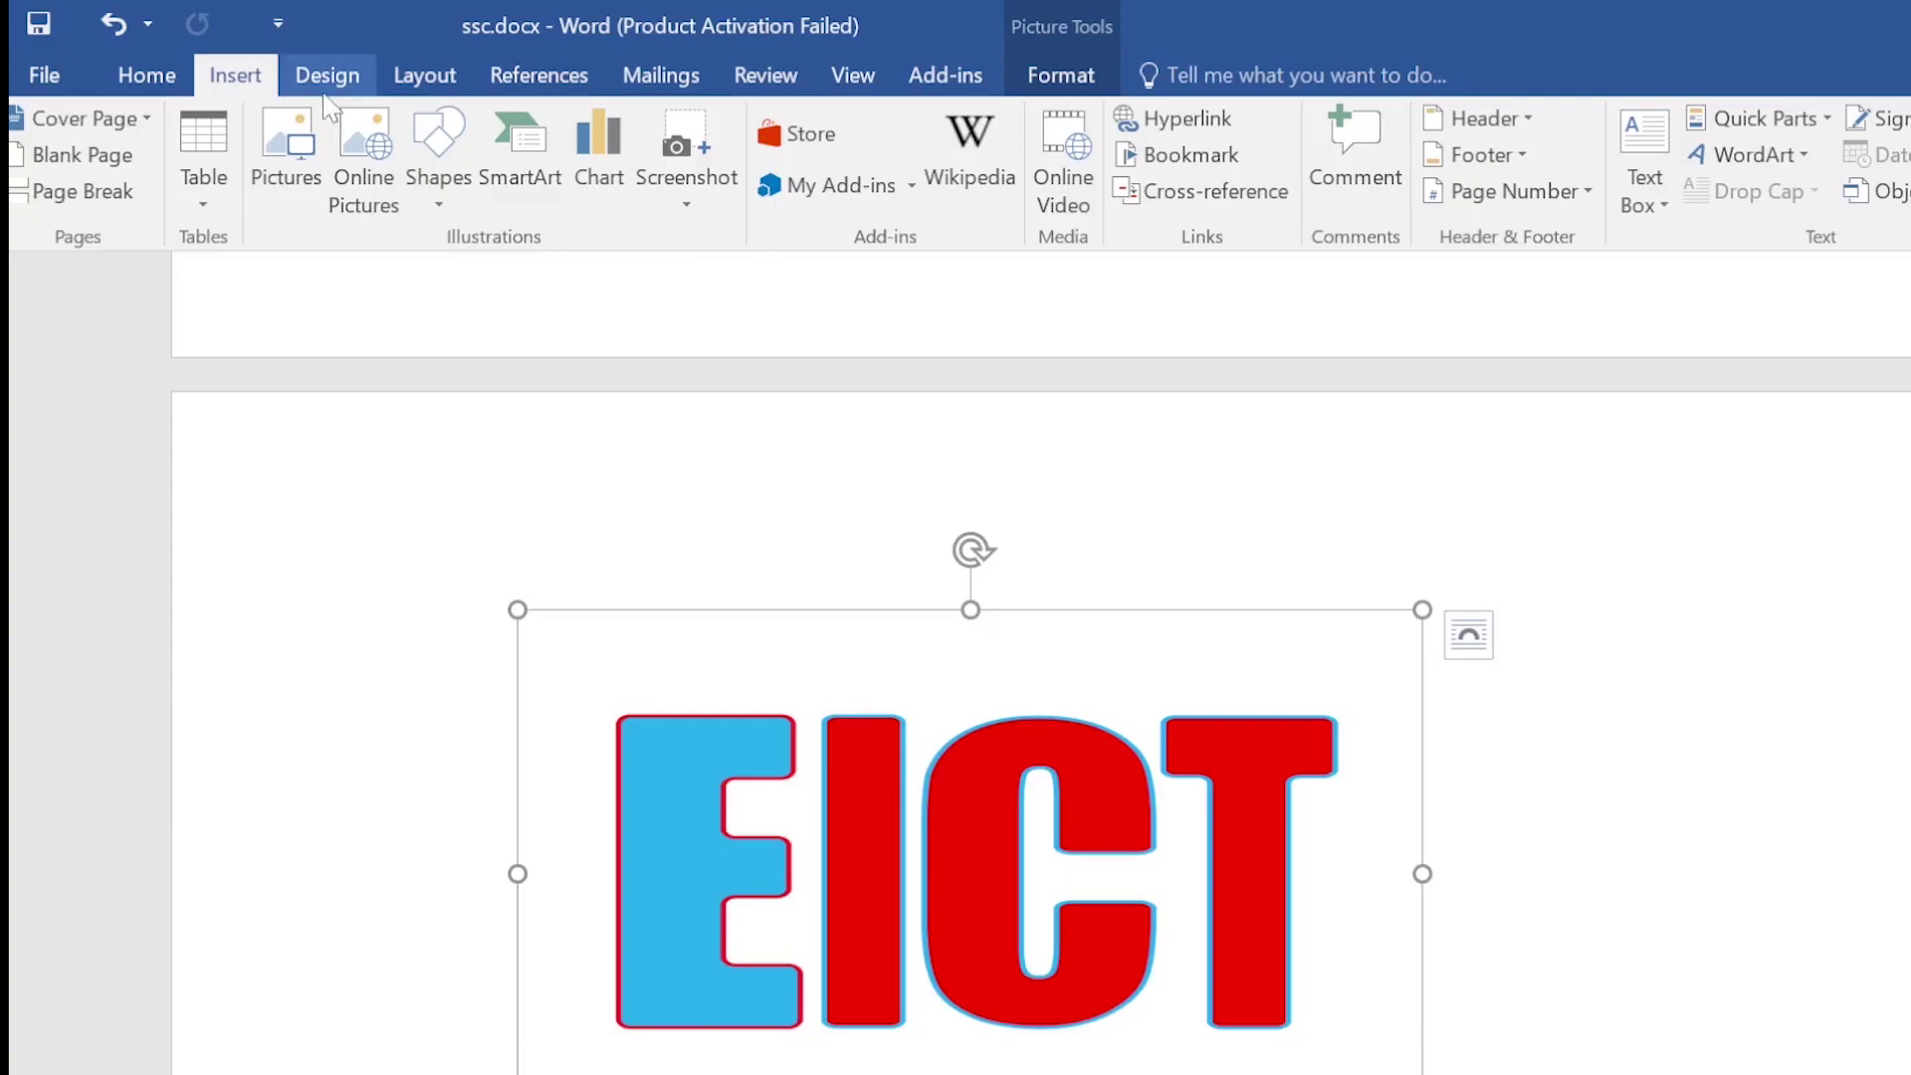
pyautogui.click(287, 189)
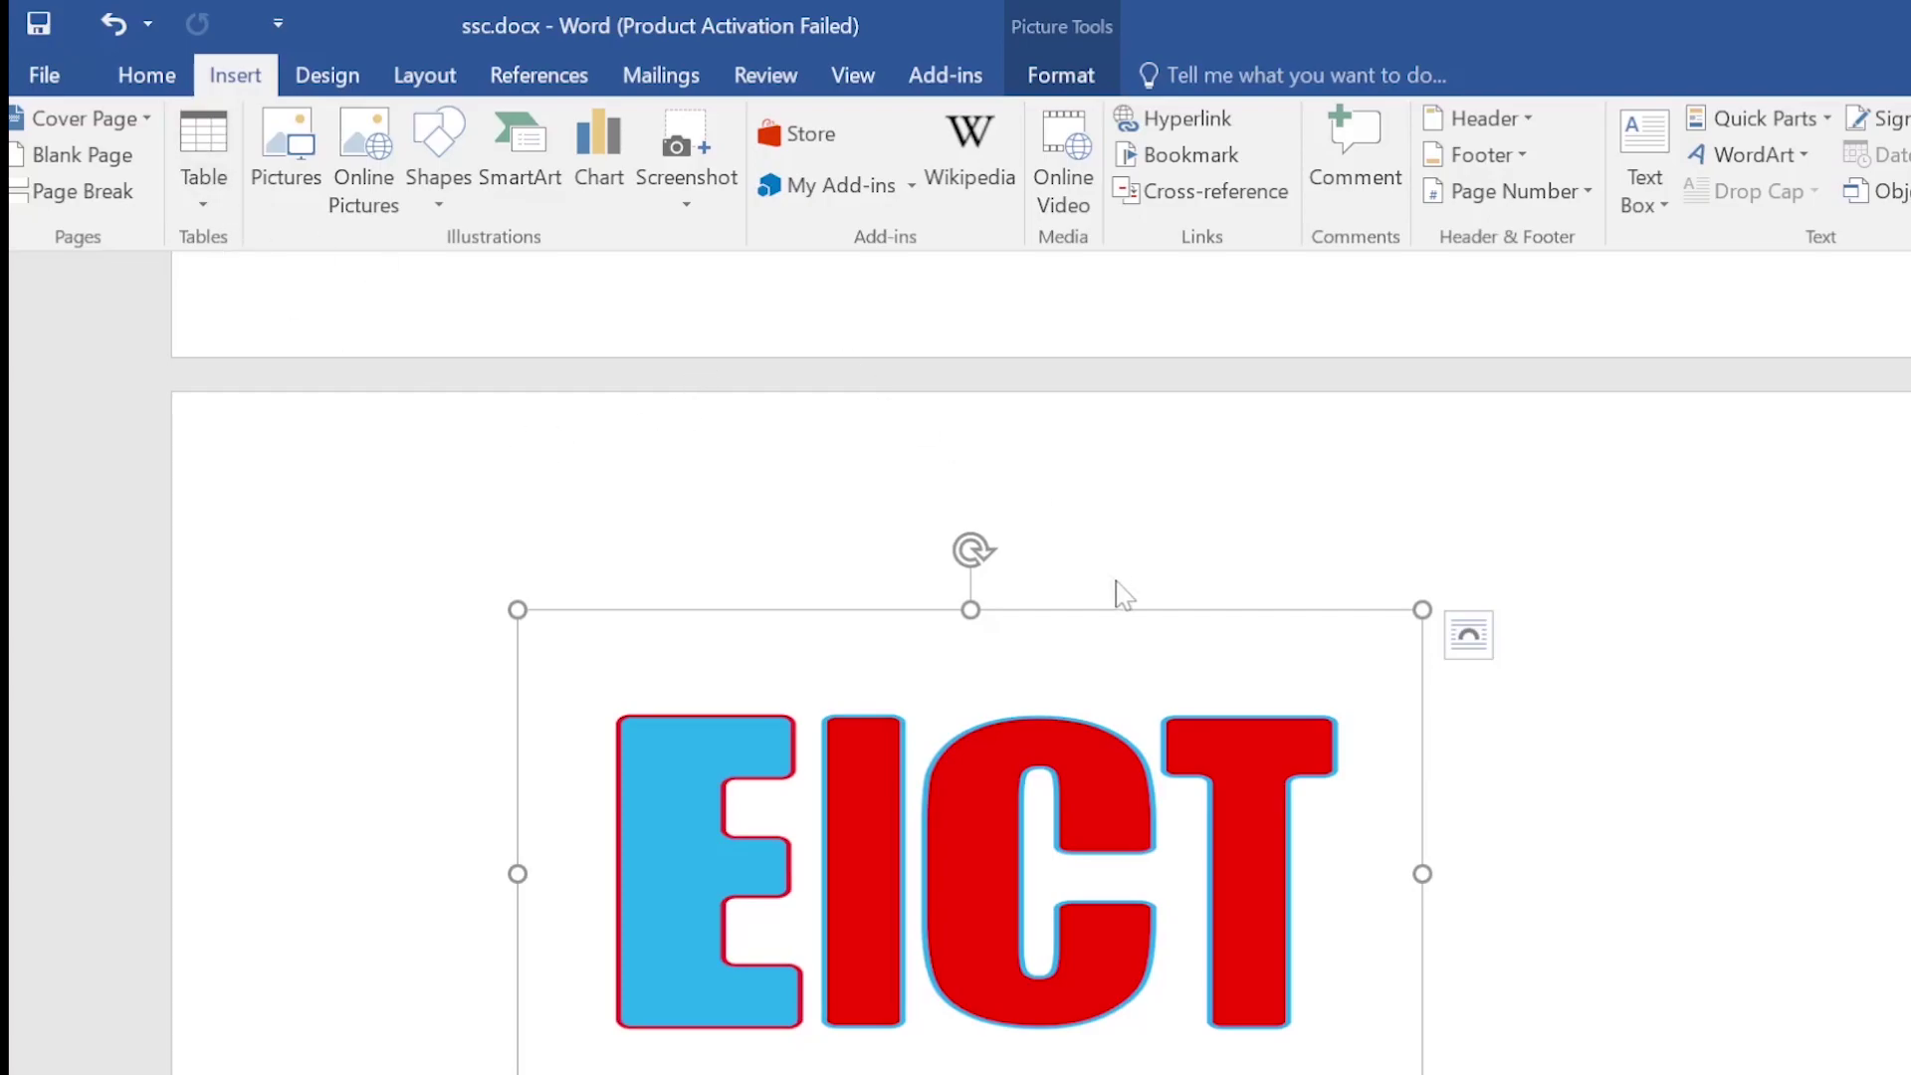
pyautogui.scroll(-1, 1125, 597)
pyautogui.scroll(-3, 1124, 597)
pyautogui.scroll(-1, 1181, 631)
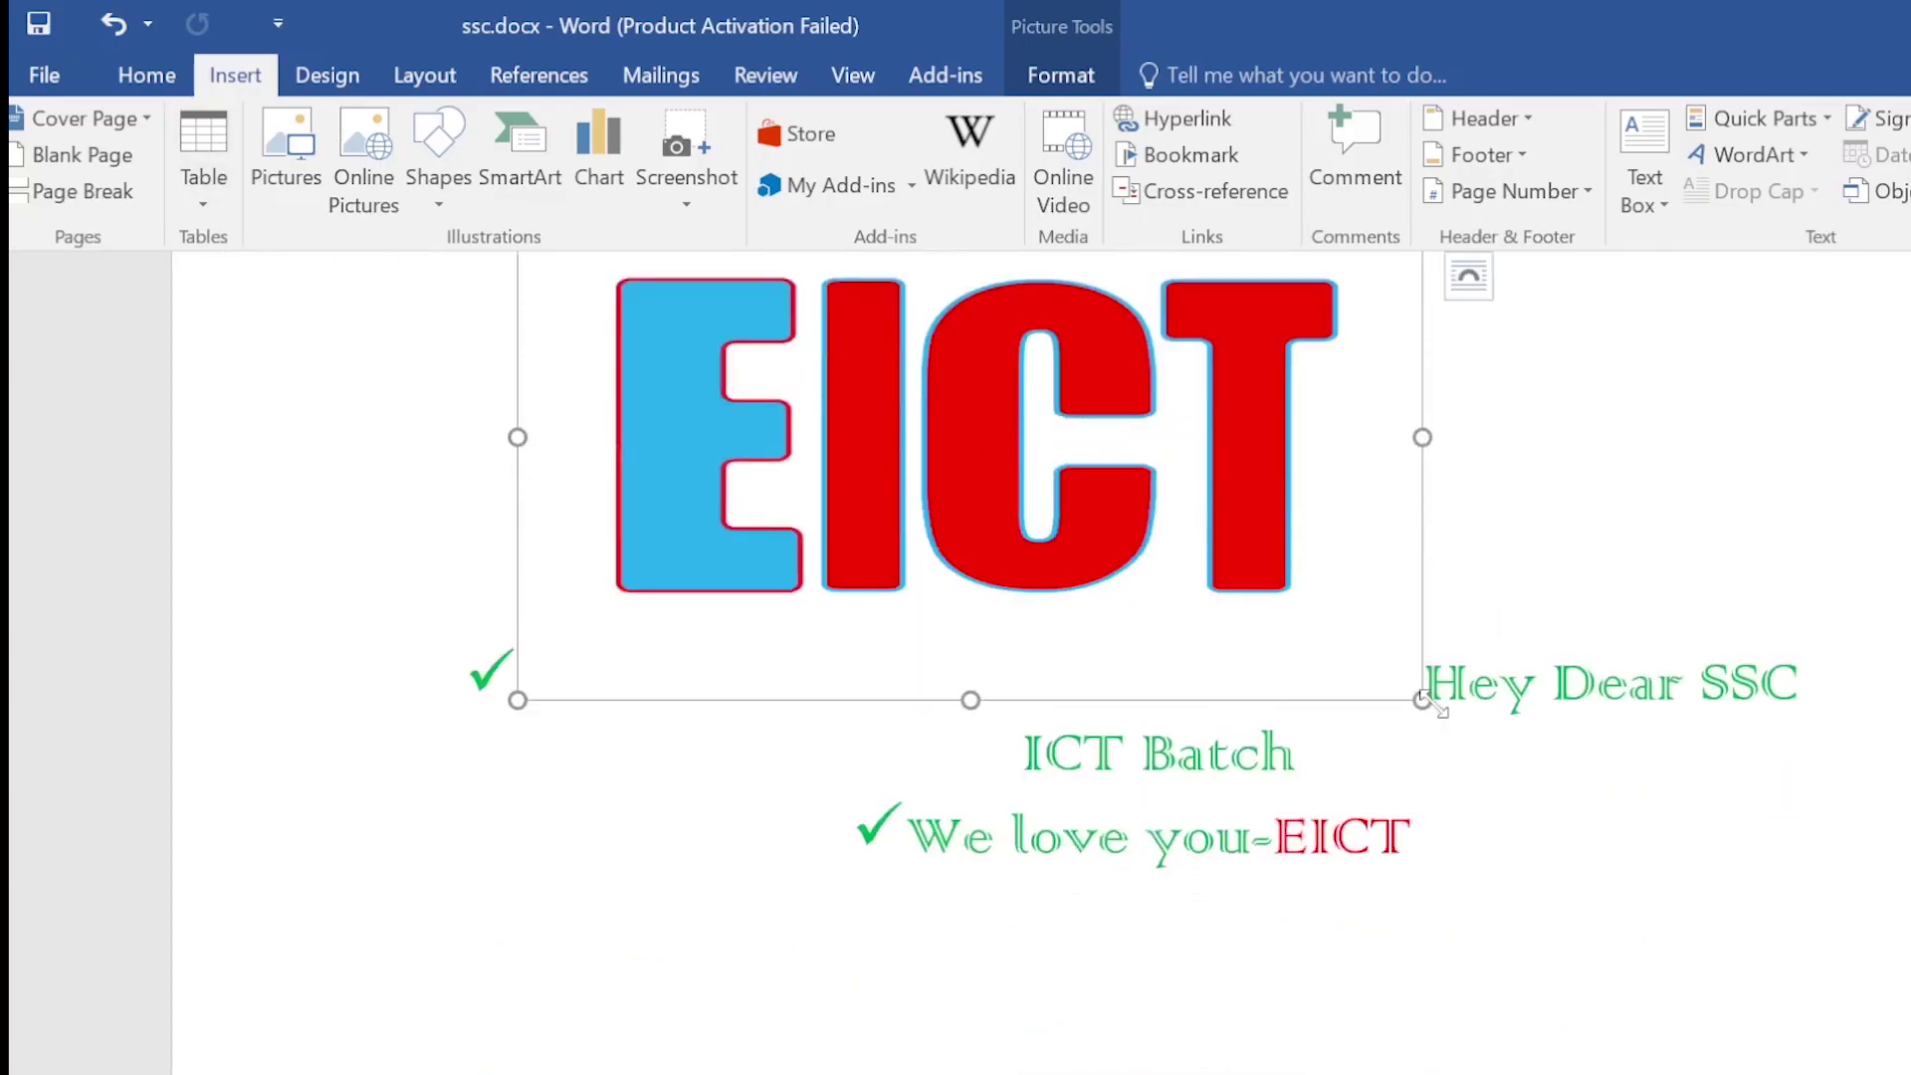
# Narrow the EICT picture, undo back to centred above the heading lines, then open Shapes.
pyautogui.moveTo(1422, 437); pyautogui.dragTo(811, 467)
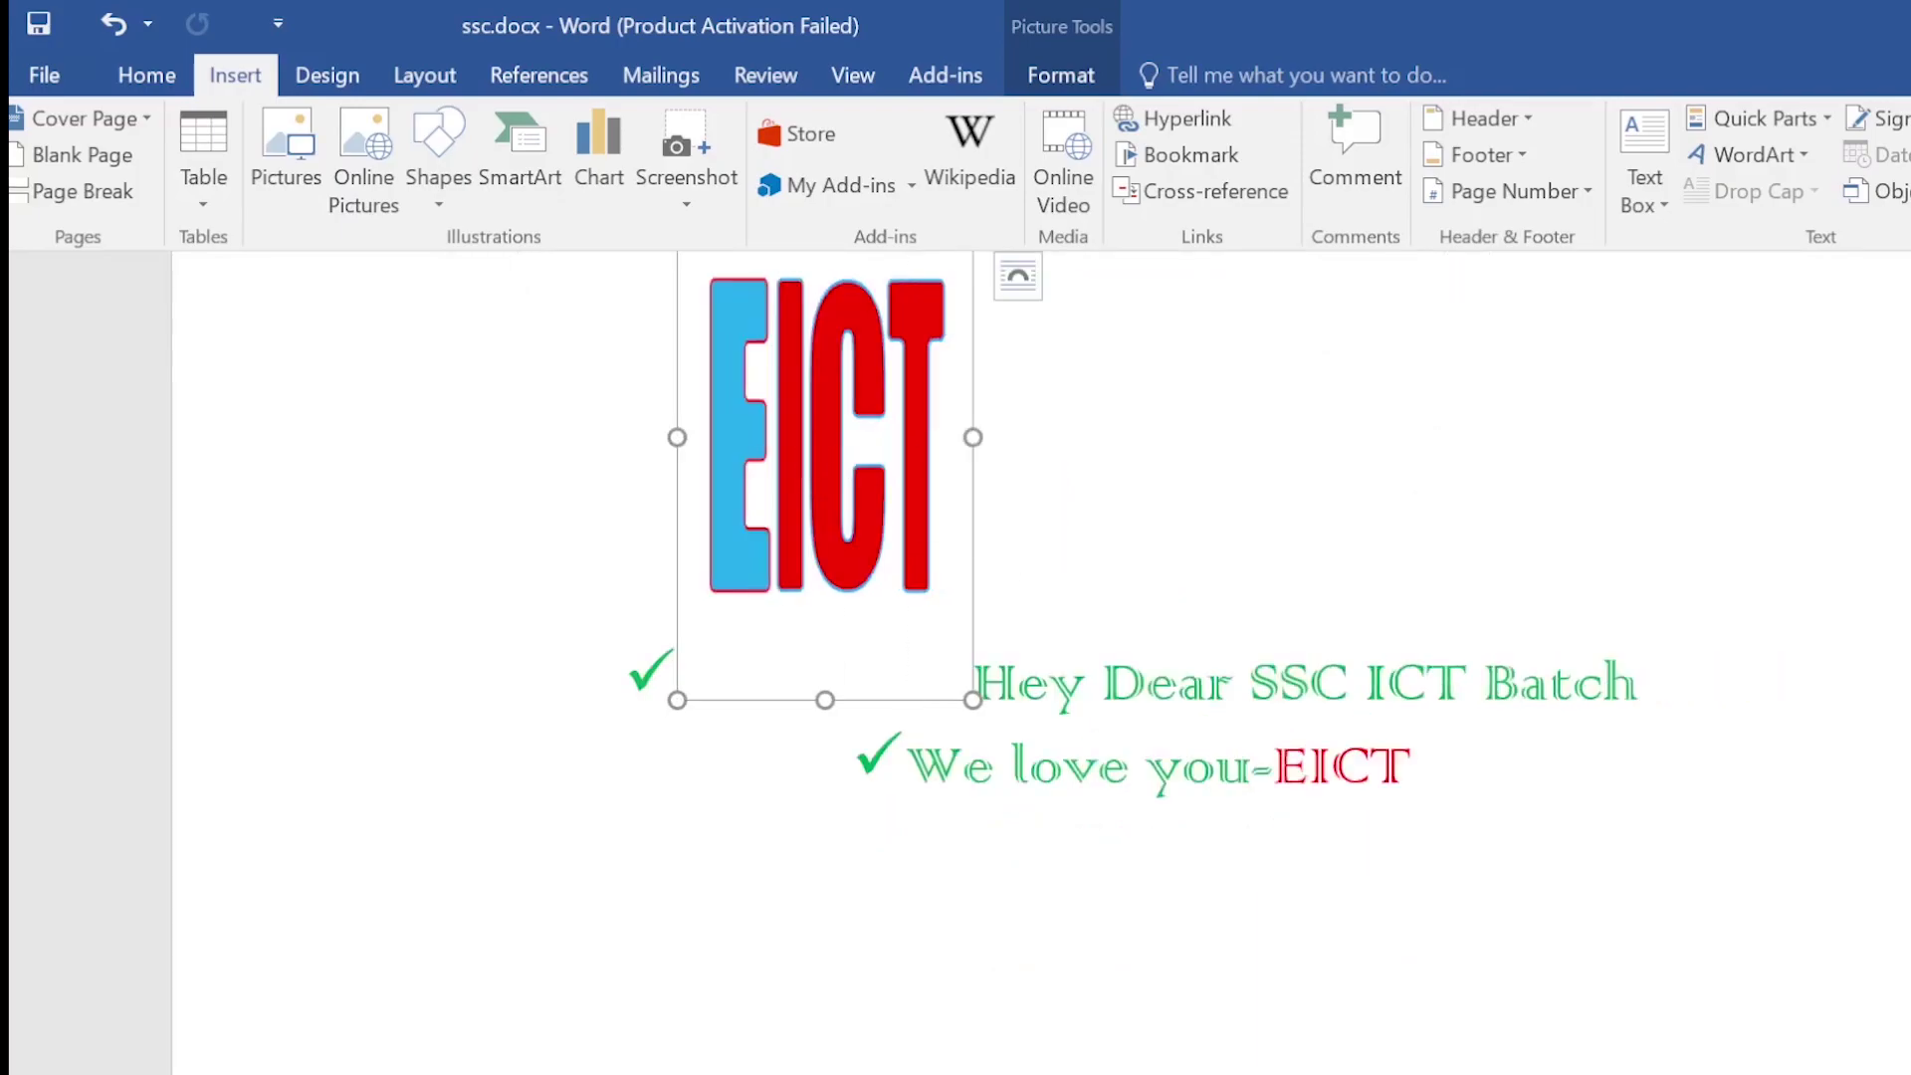
pyautogui.hotkey('ctrl', 'z')
pyautogui.hotkey('ctrl', 'z')
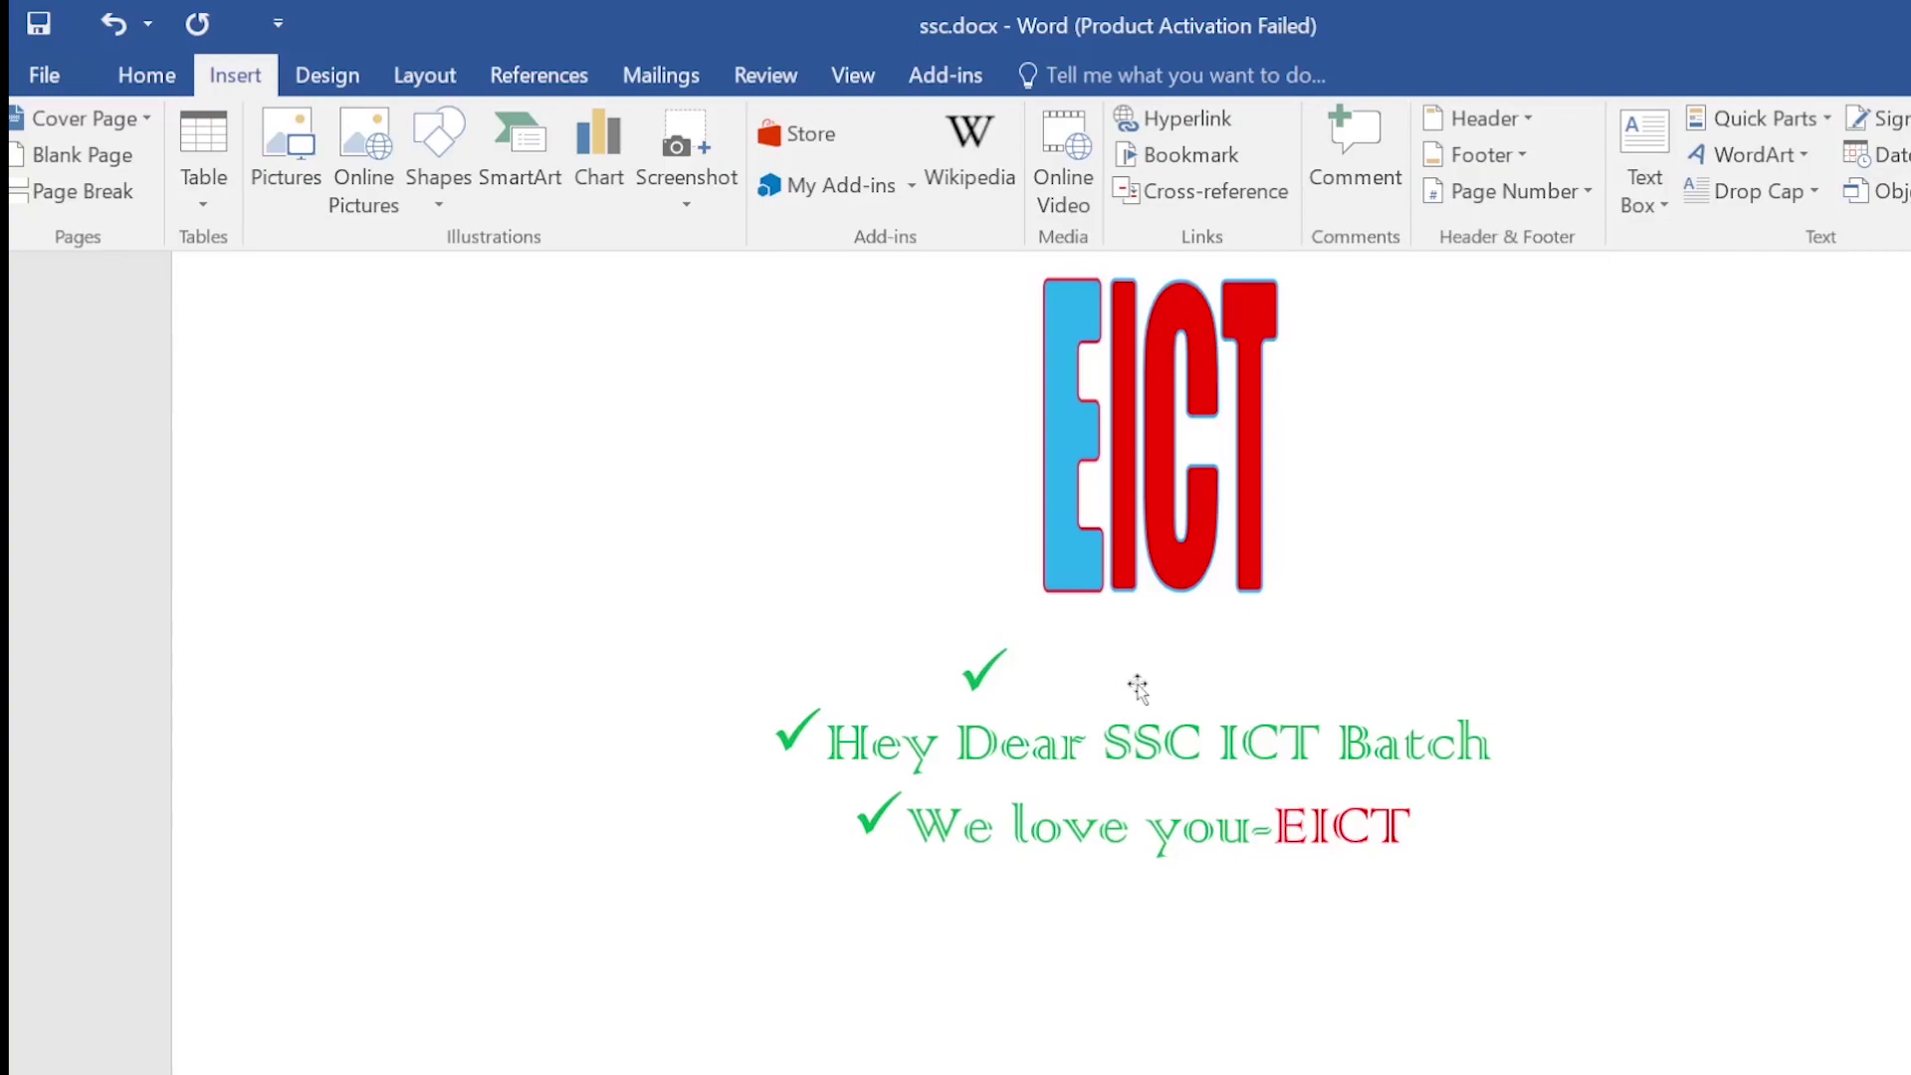
pyautogui.hotkey('ctrl', 'z')
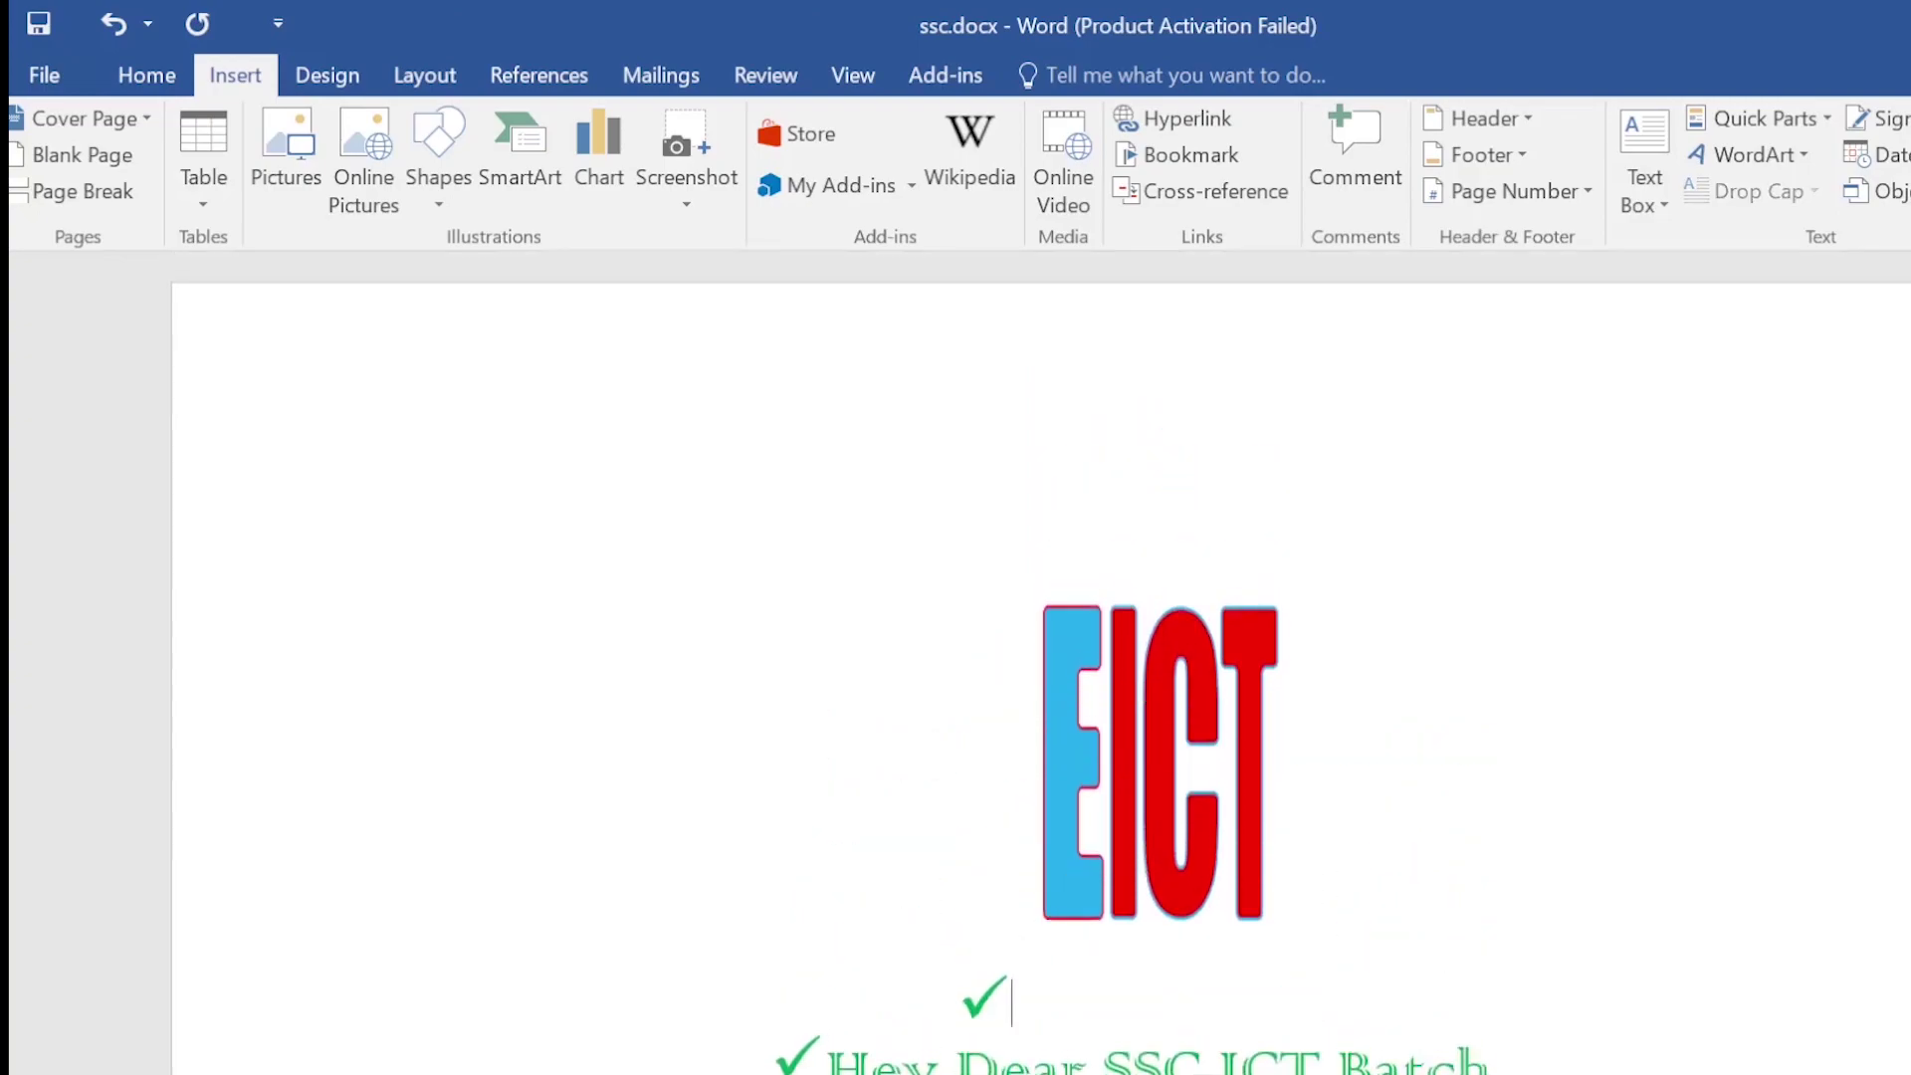
pyautogui.hotkey('ctrl', 'z')
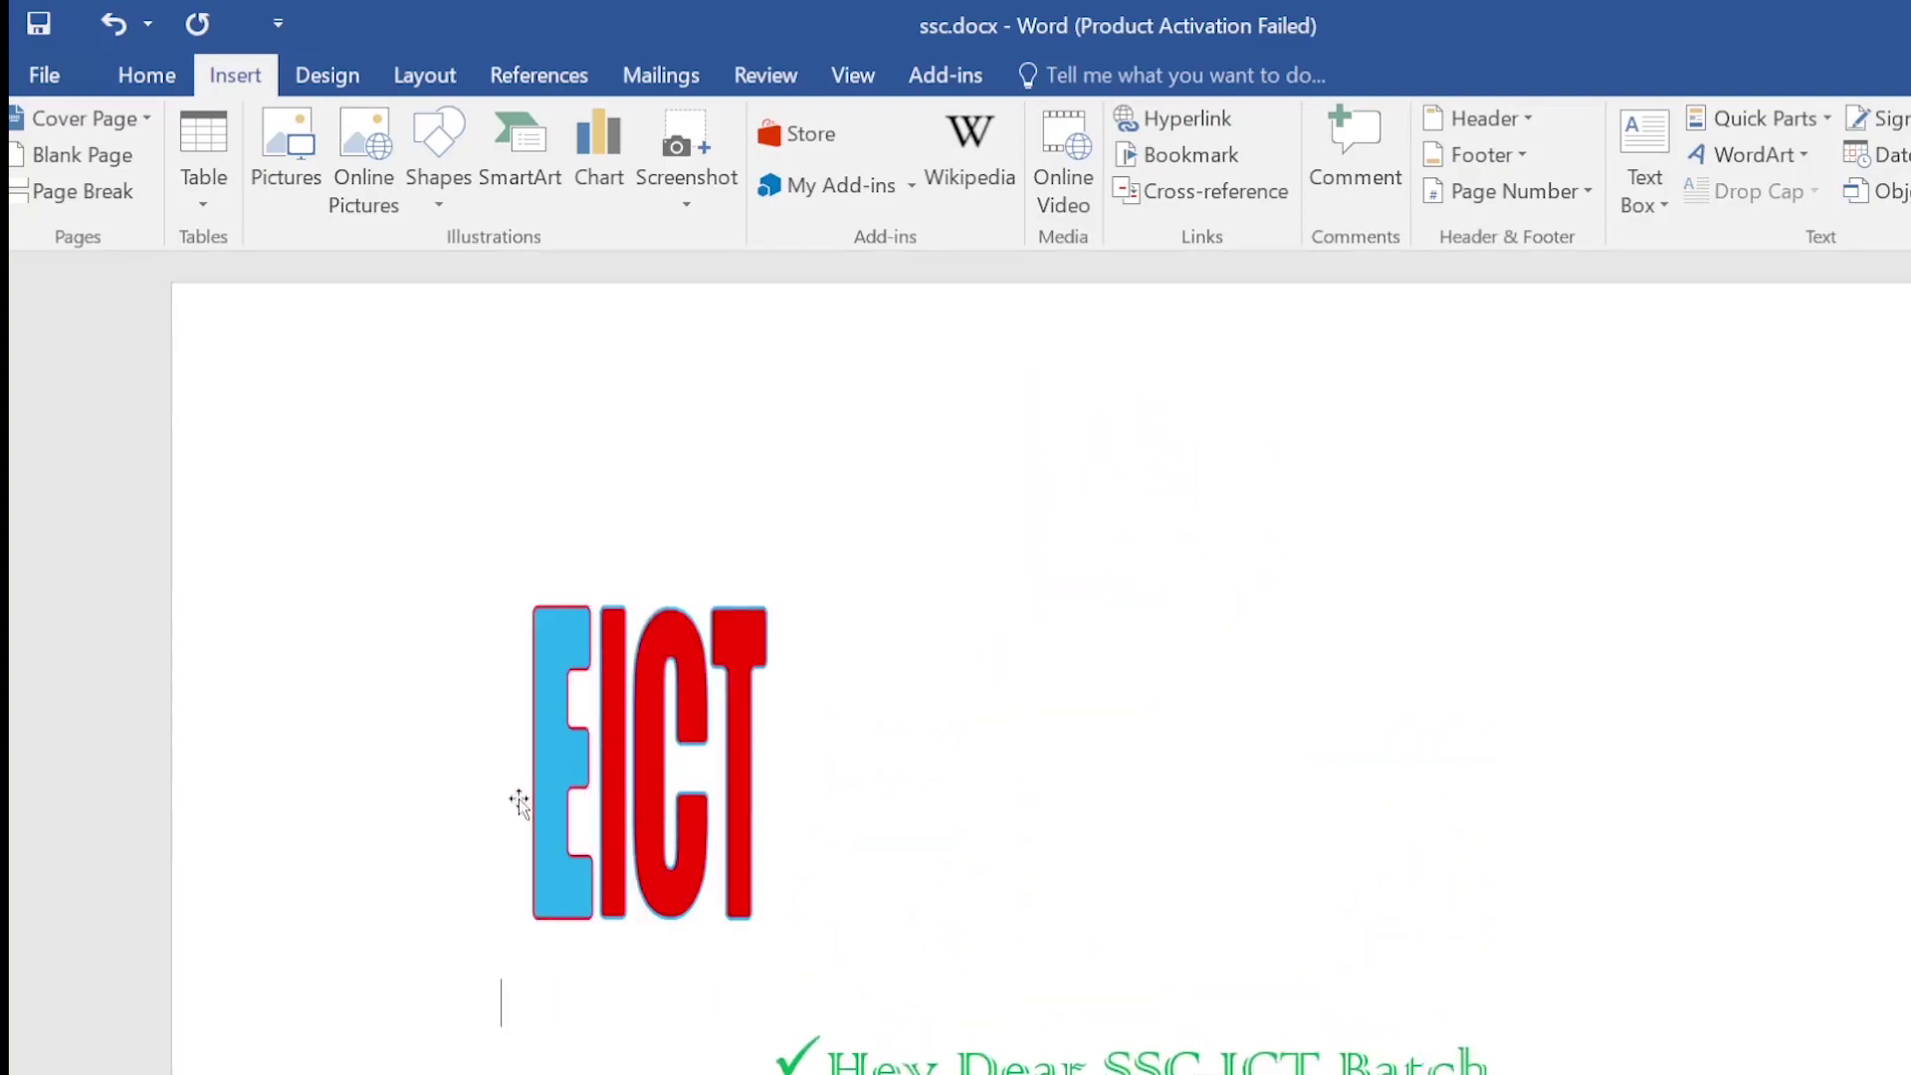
pyautogui.hotkey('ctrl', 'z')
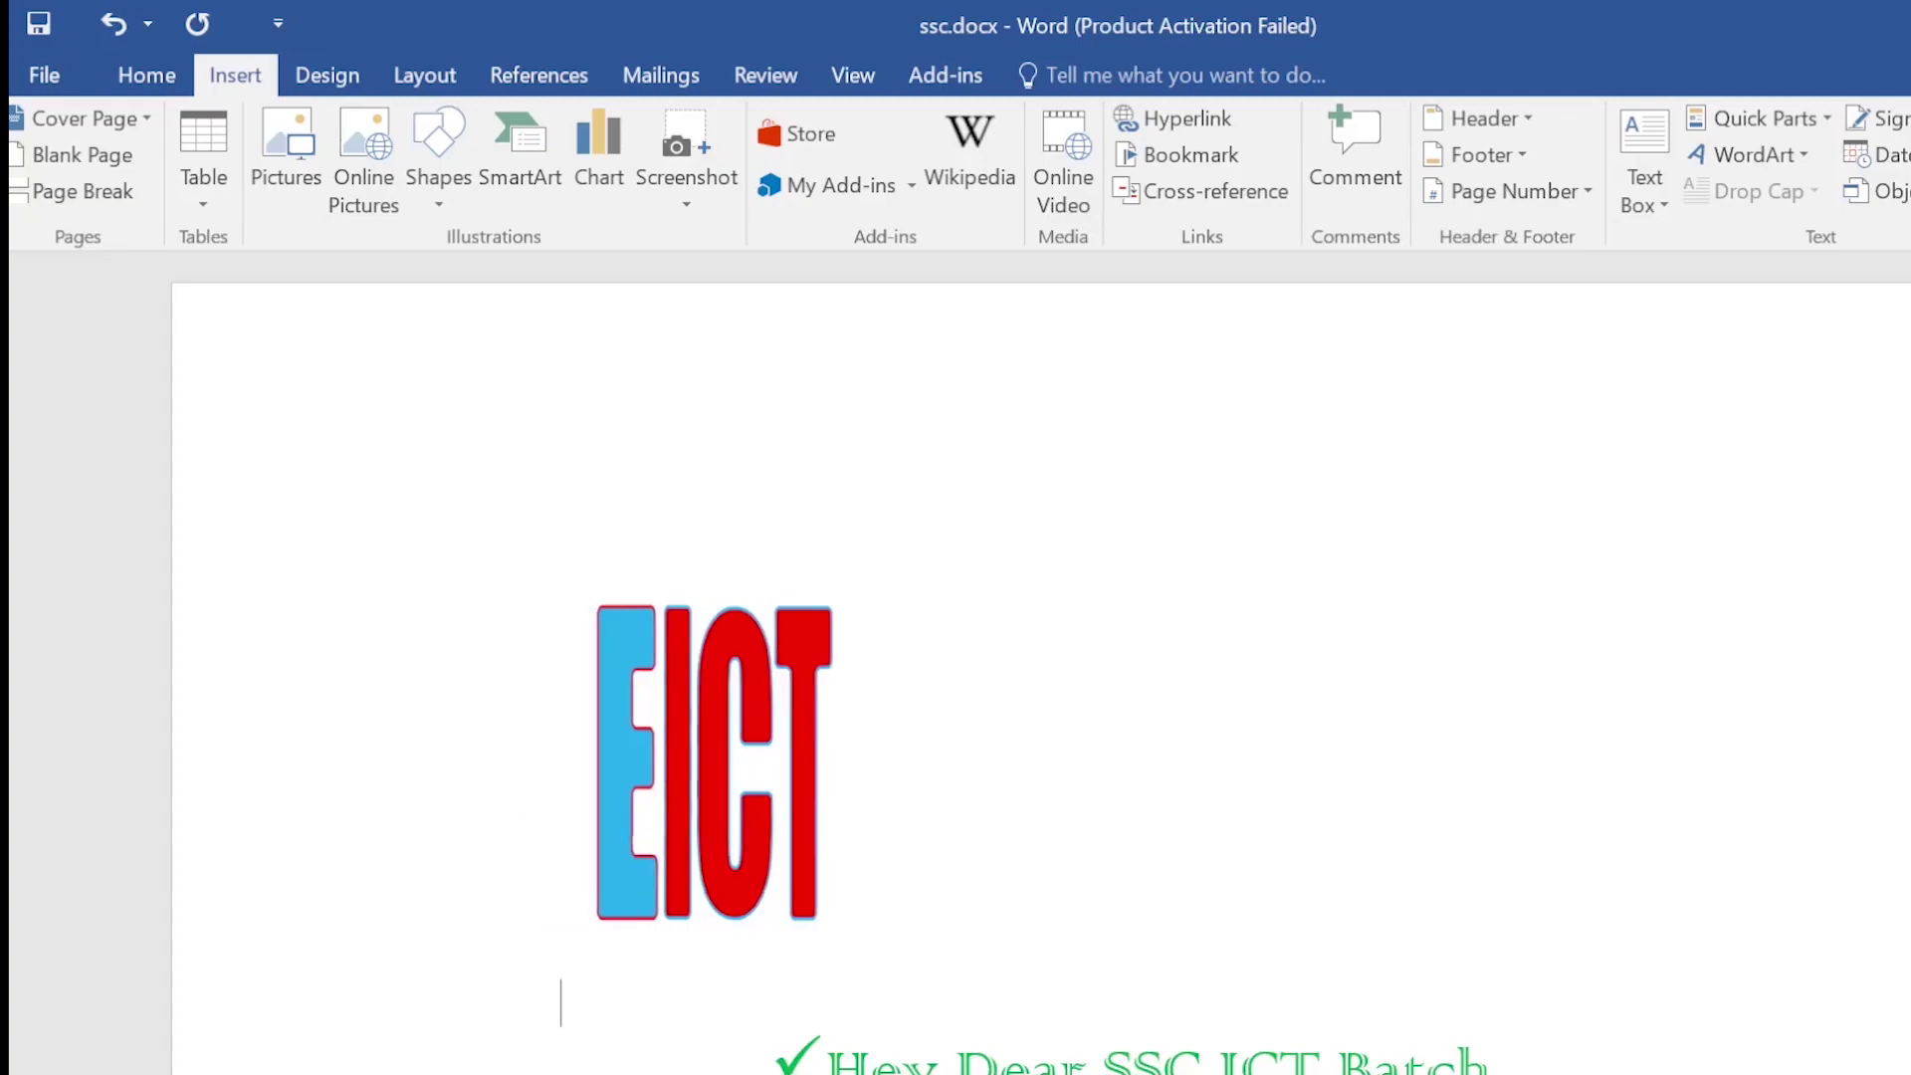
pyautogui.hotkey('ctrl', 'z')
pyautogui.hotkey('ctrl', 'z')
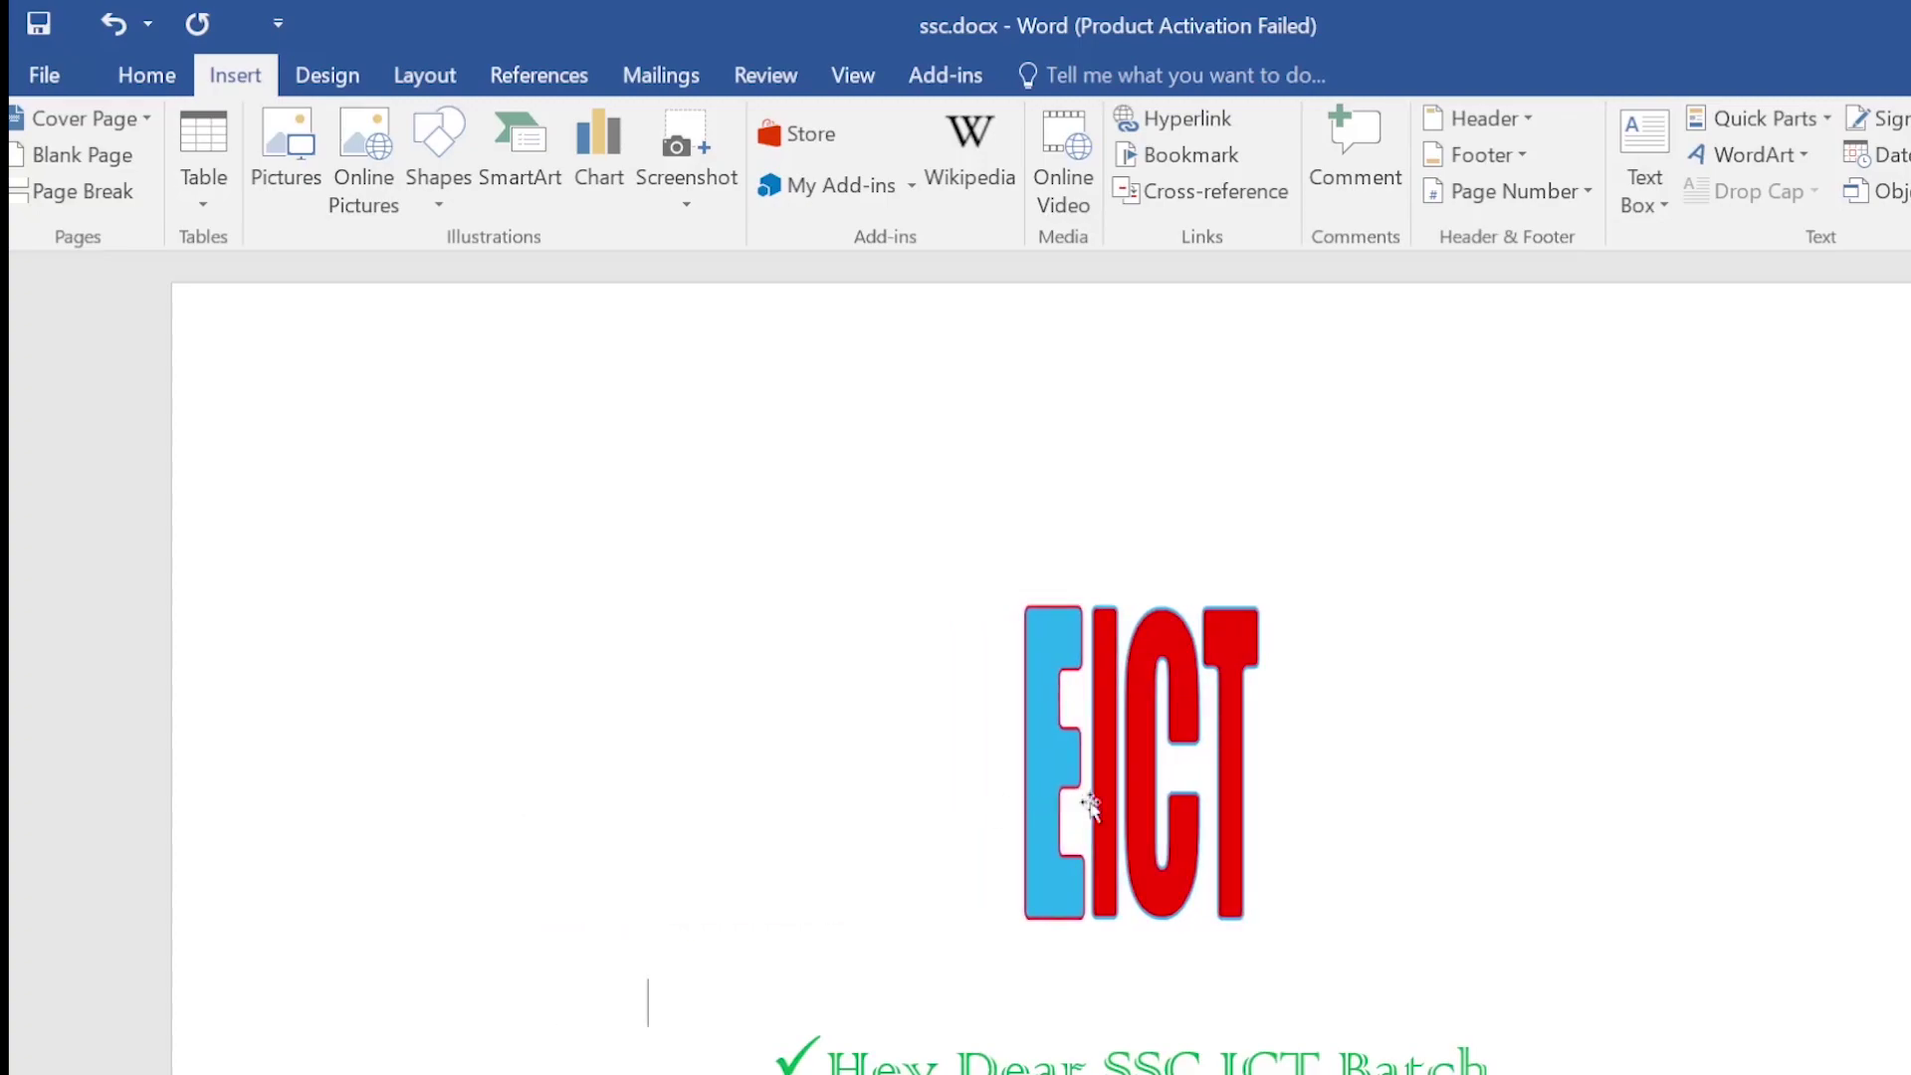
pyautogui.scroll(-1, 1095, 796)
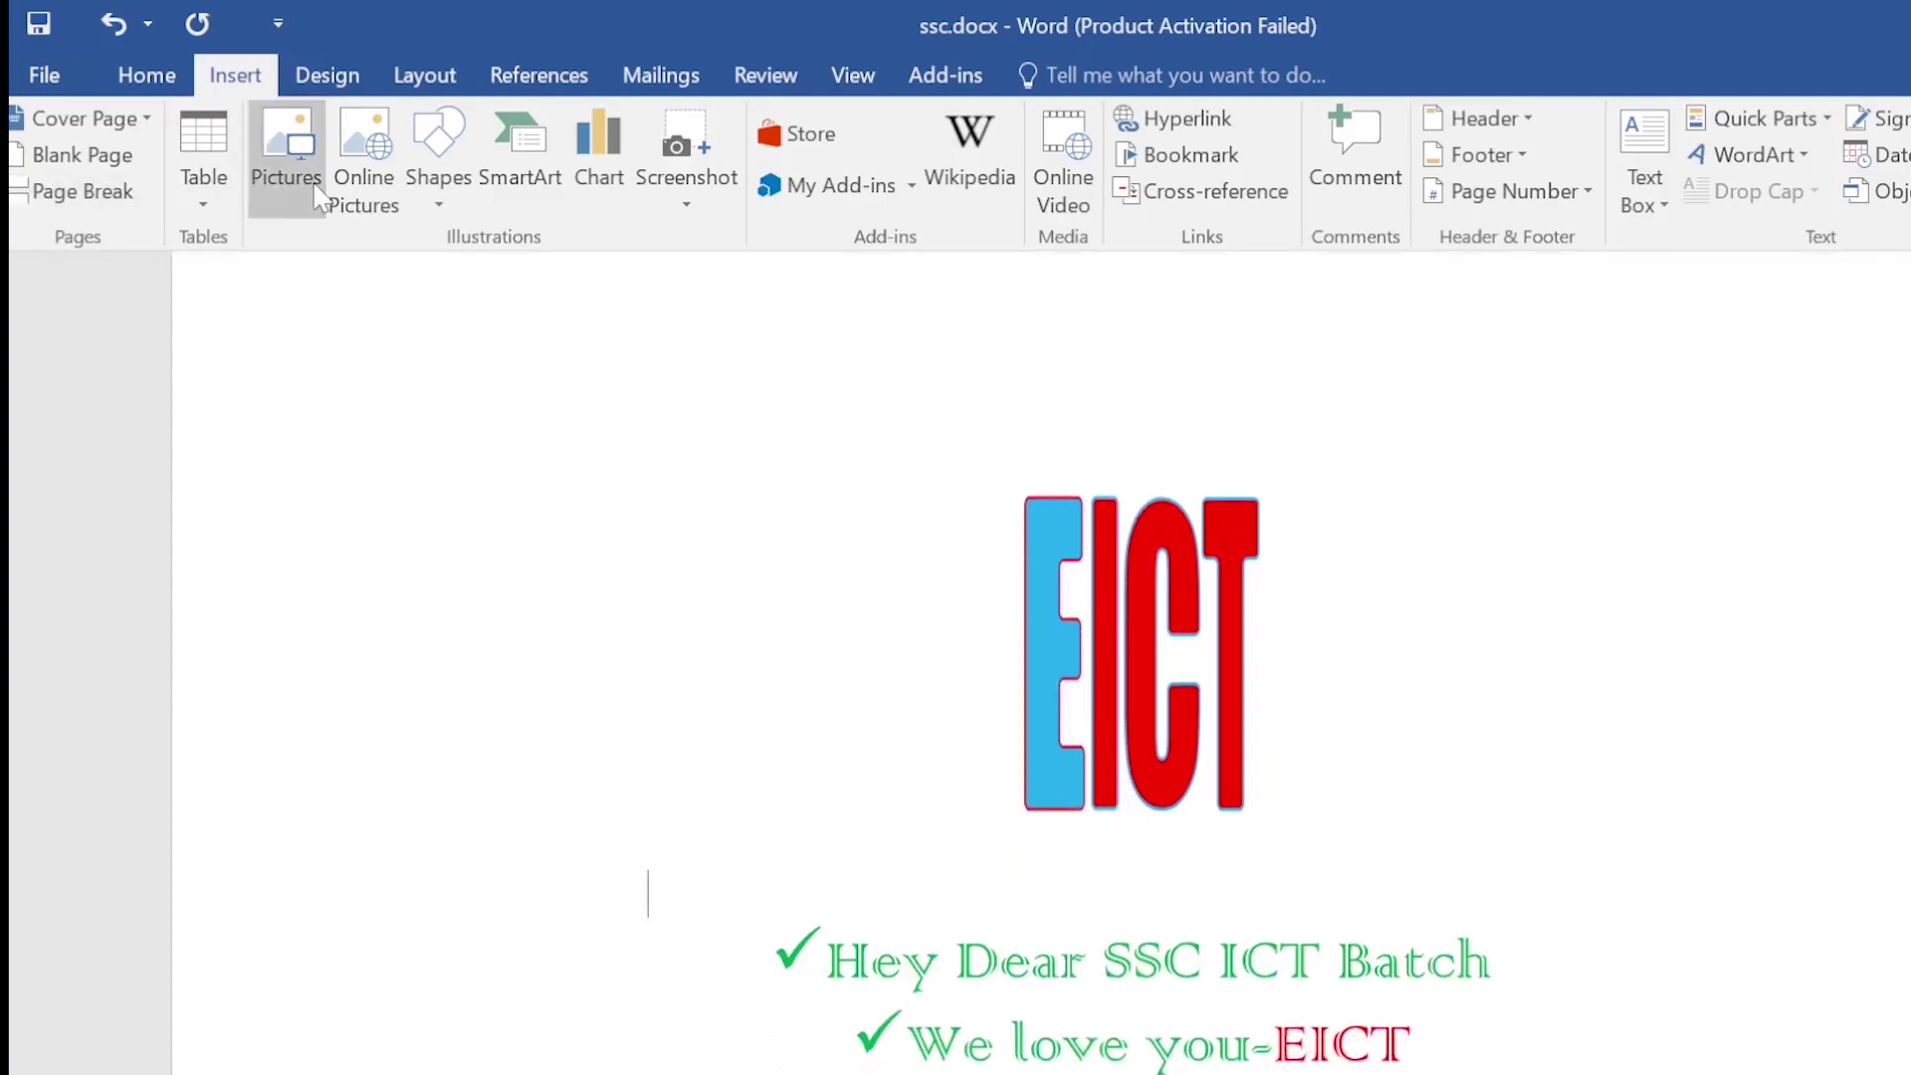
pyautogui.click(436, 199)
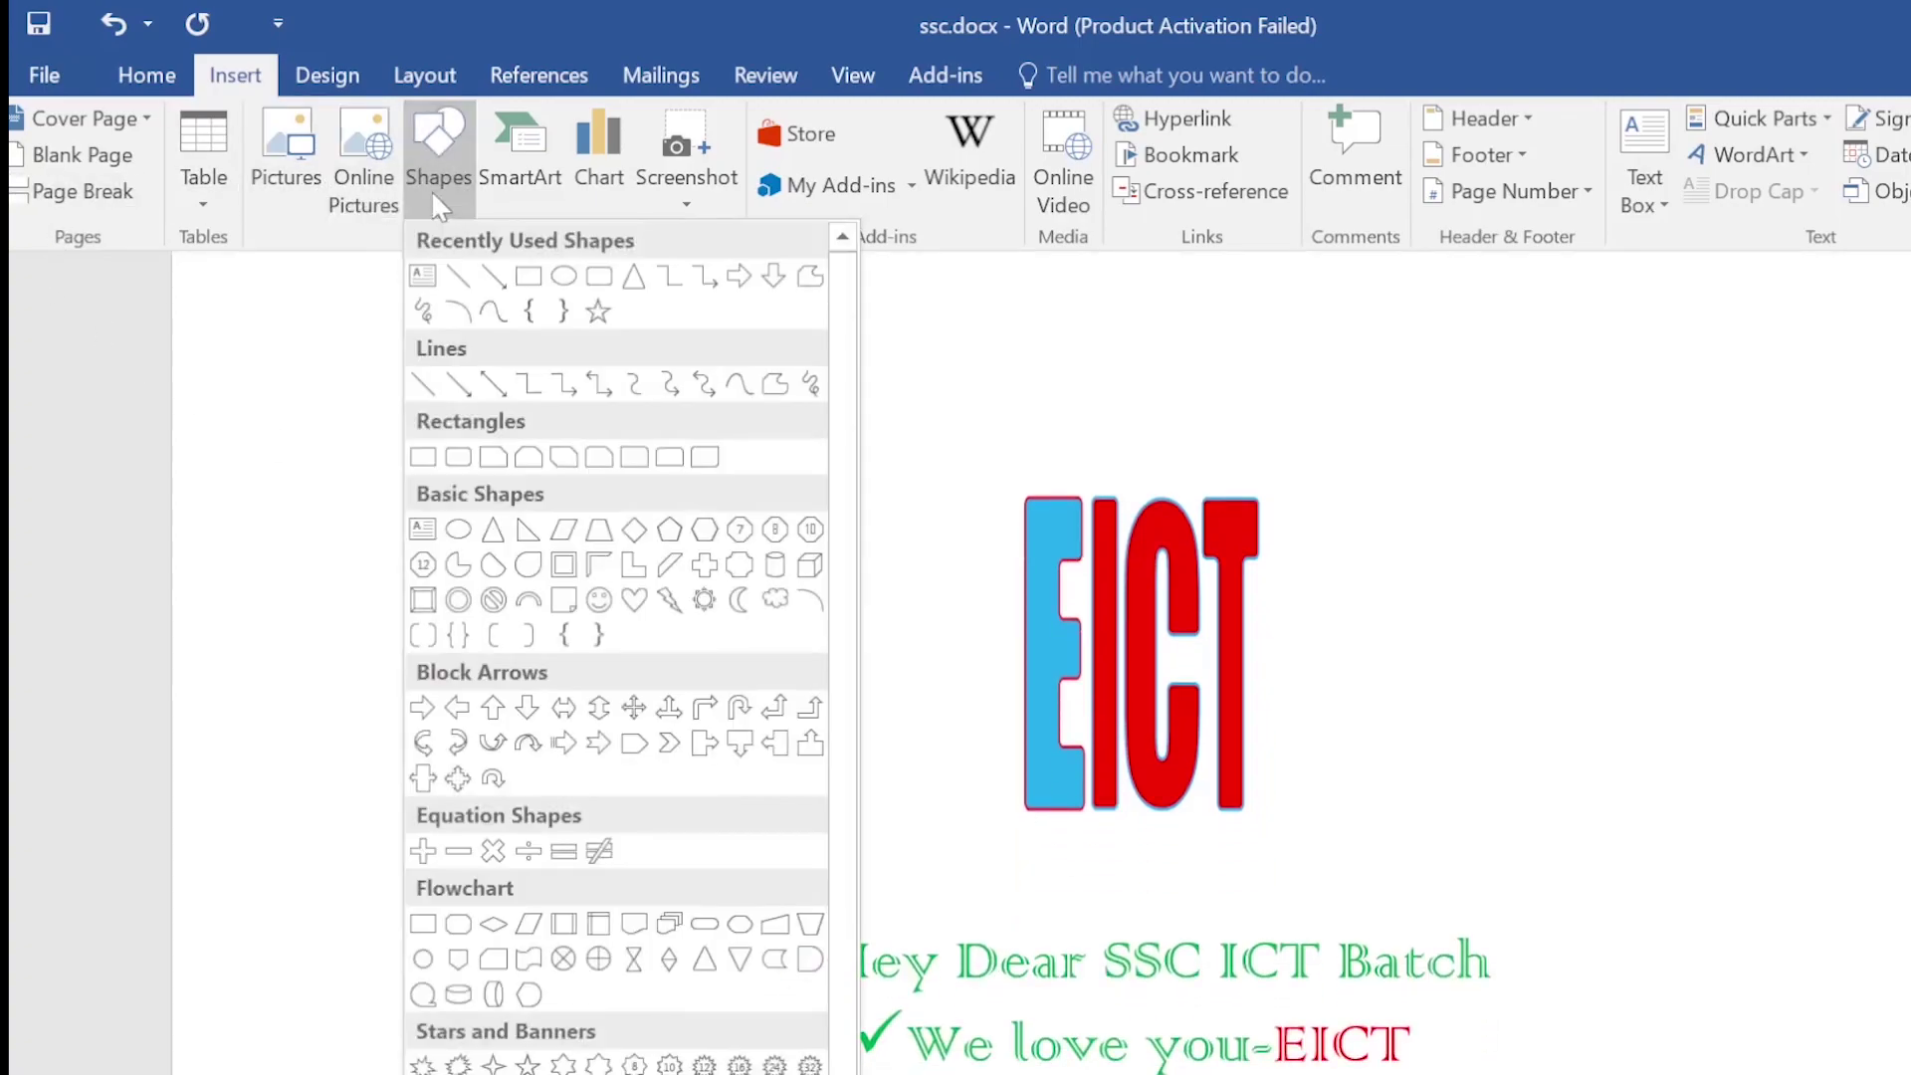
# Draw a Smiley Face shape just below the EICT logo.
pyautogui.click(598, 601)
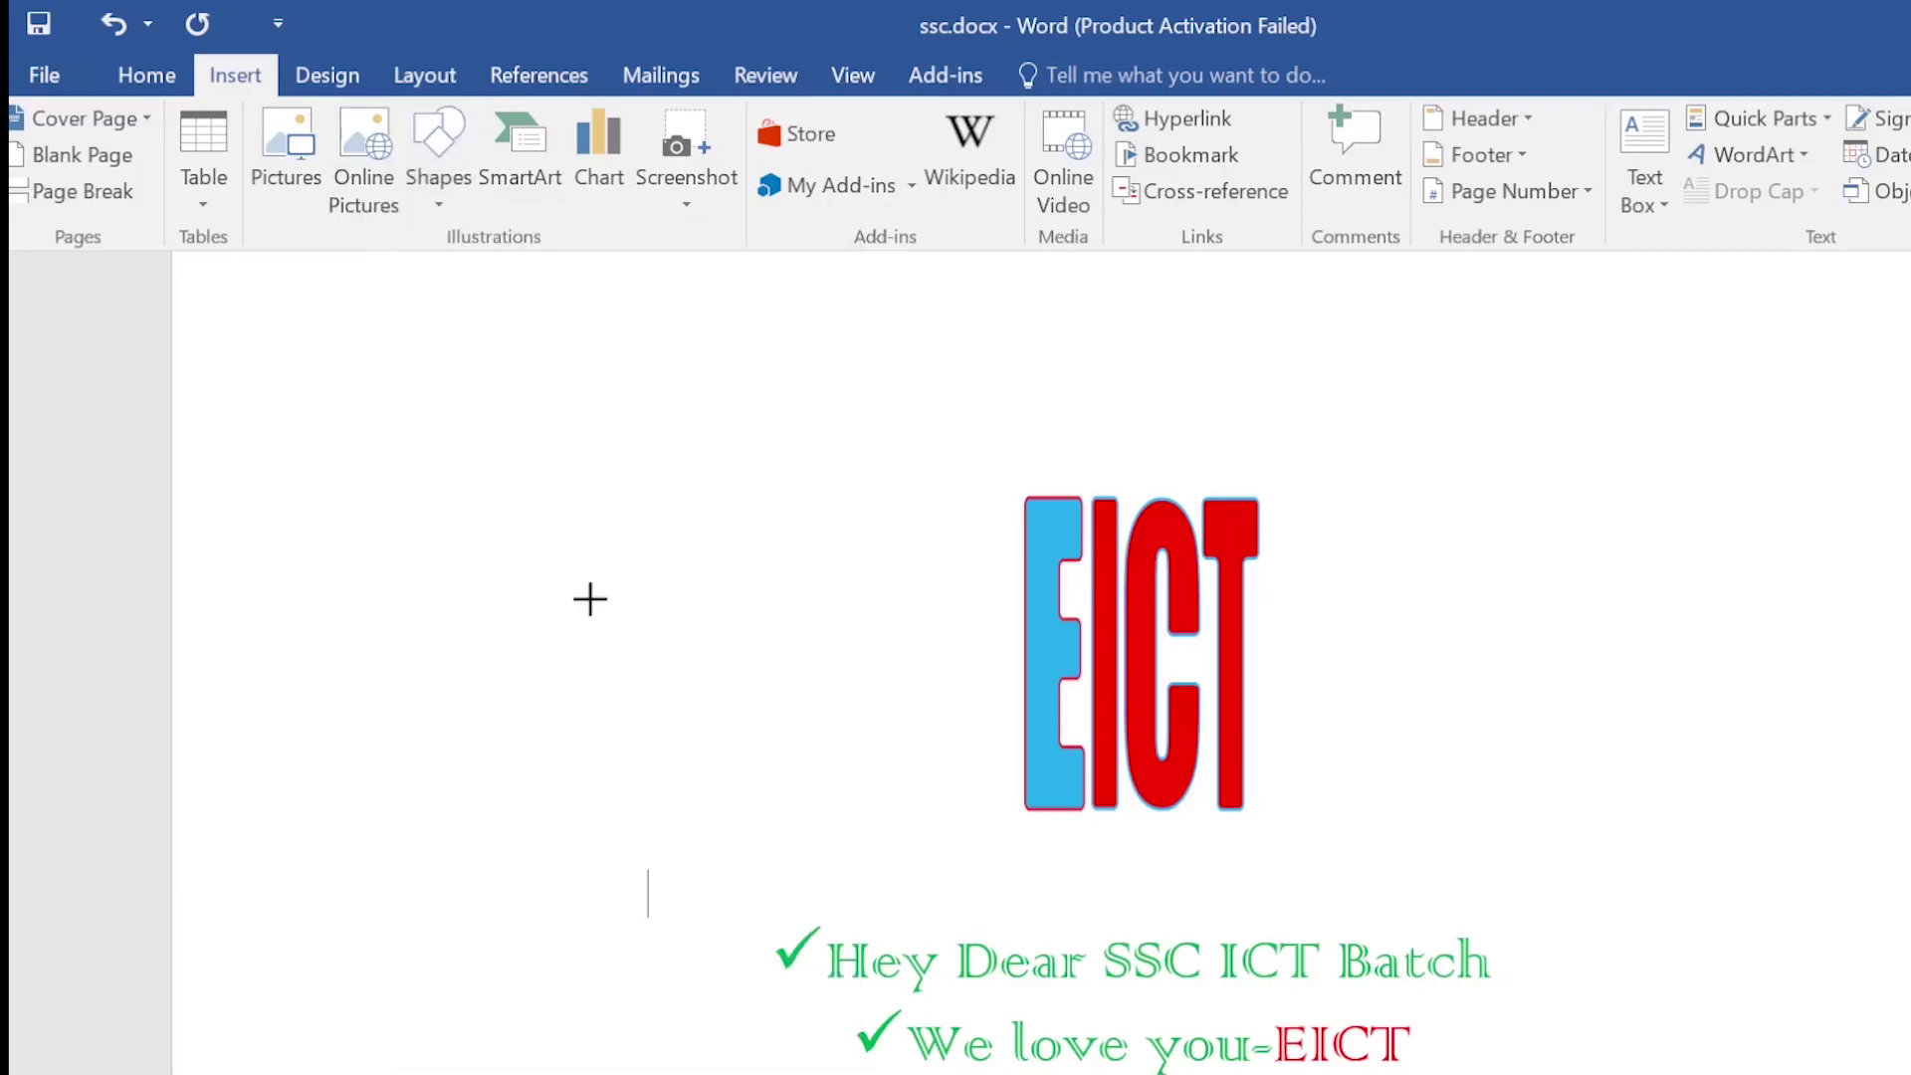
pyautogui.moveTo(1095, 843); pyautogui.dragTo(1196, 930)
pyautogui.click(1570, 782)
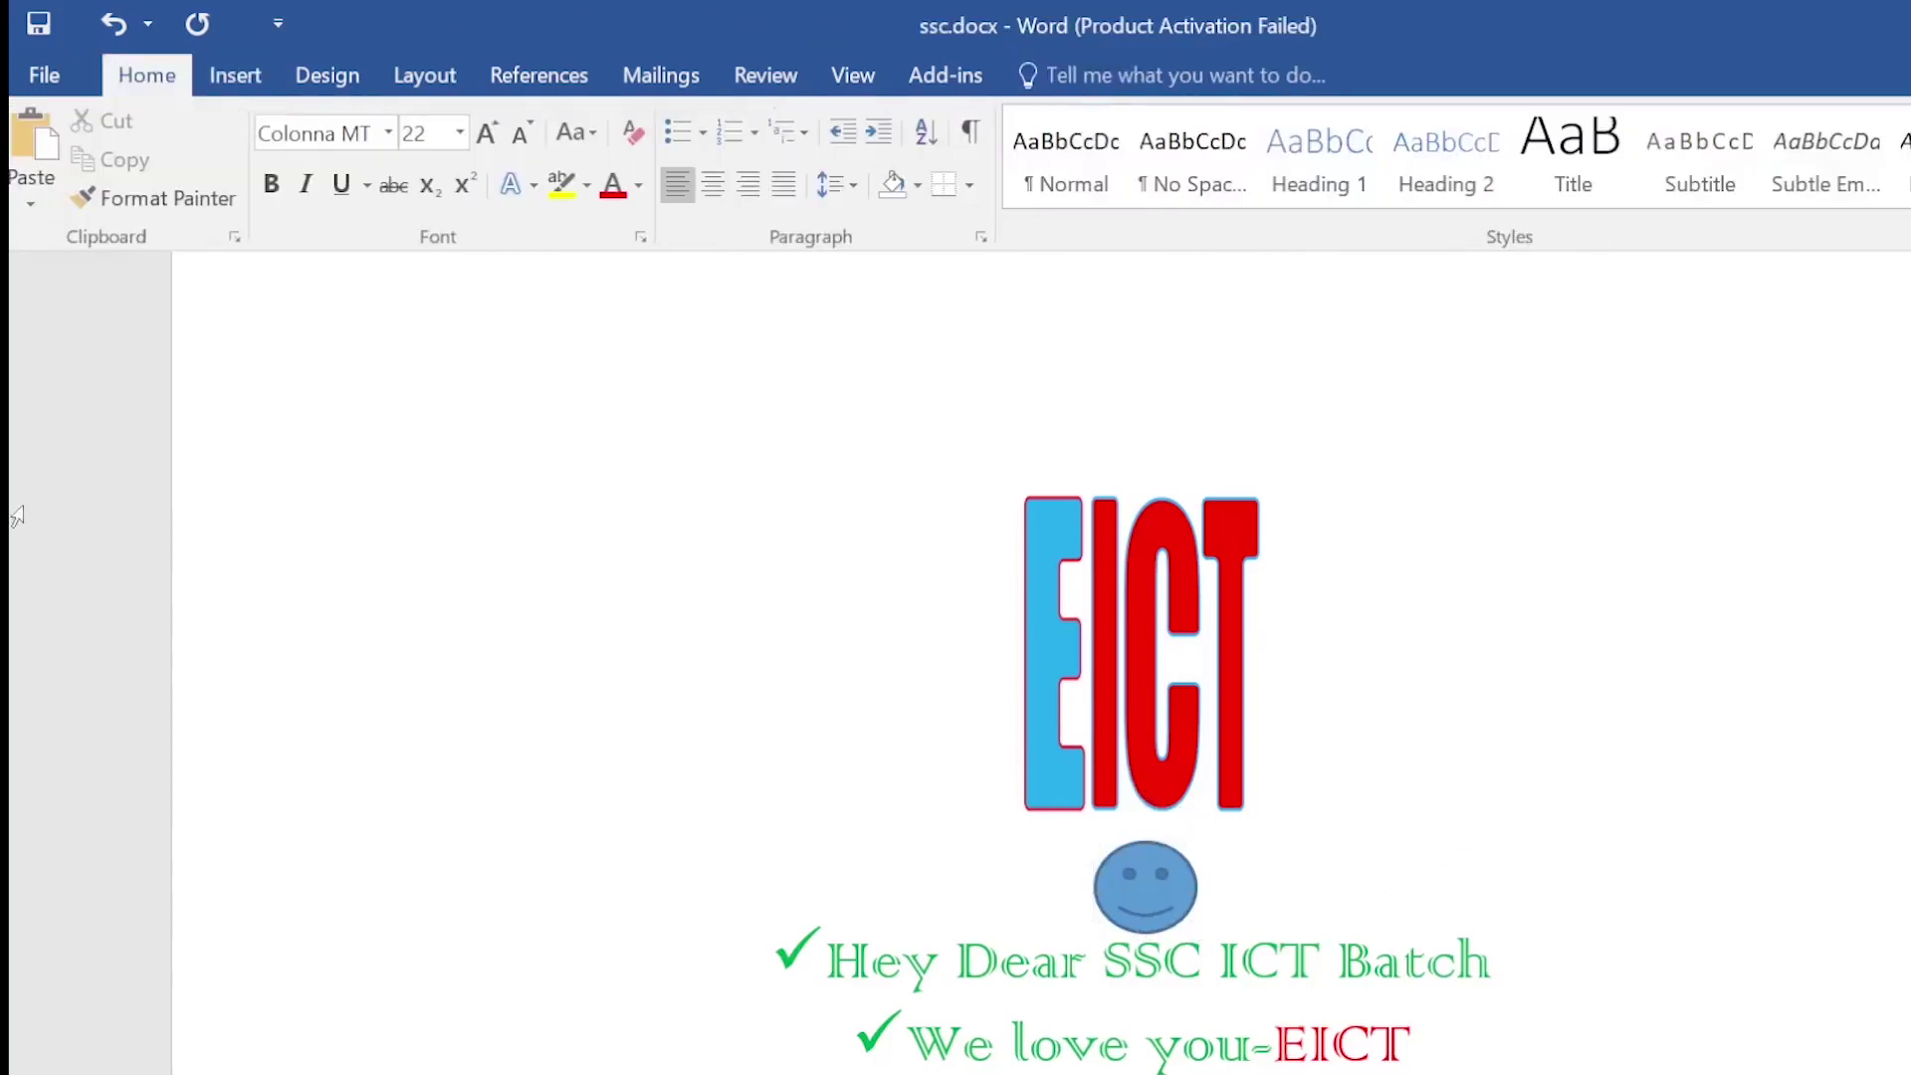
# Reopen the Shapes gallery and close it without choosing a shape.
pyautogui.click(239, 80)
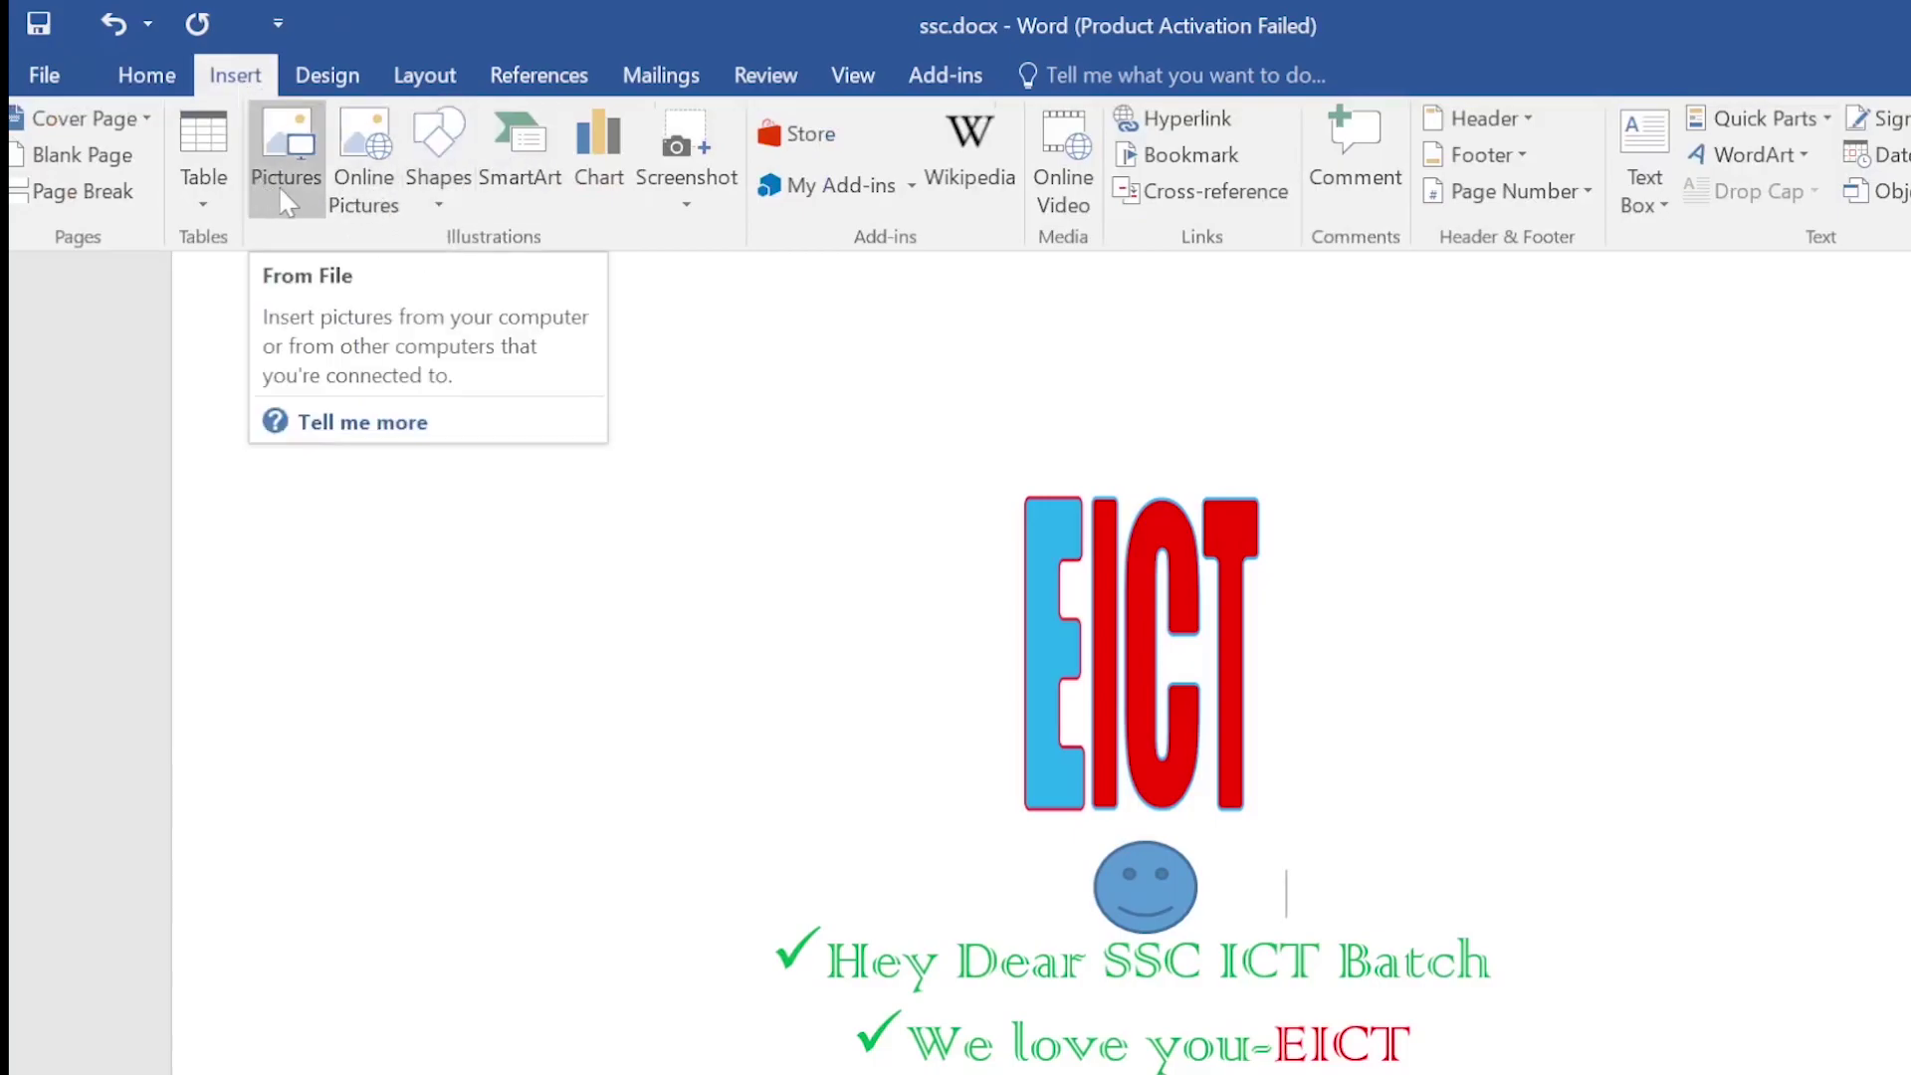
pyautogui.click(438, 209)
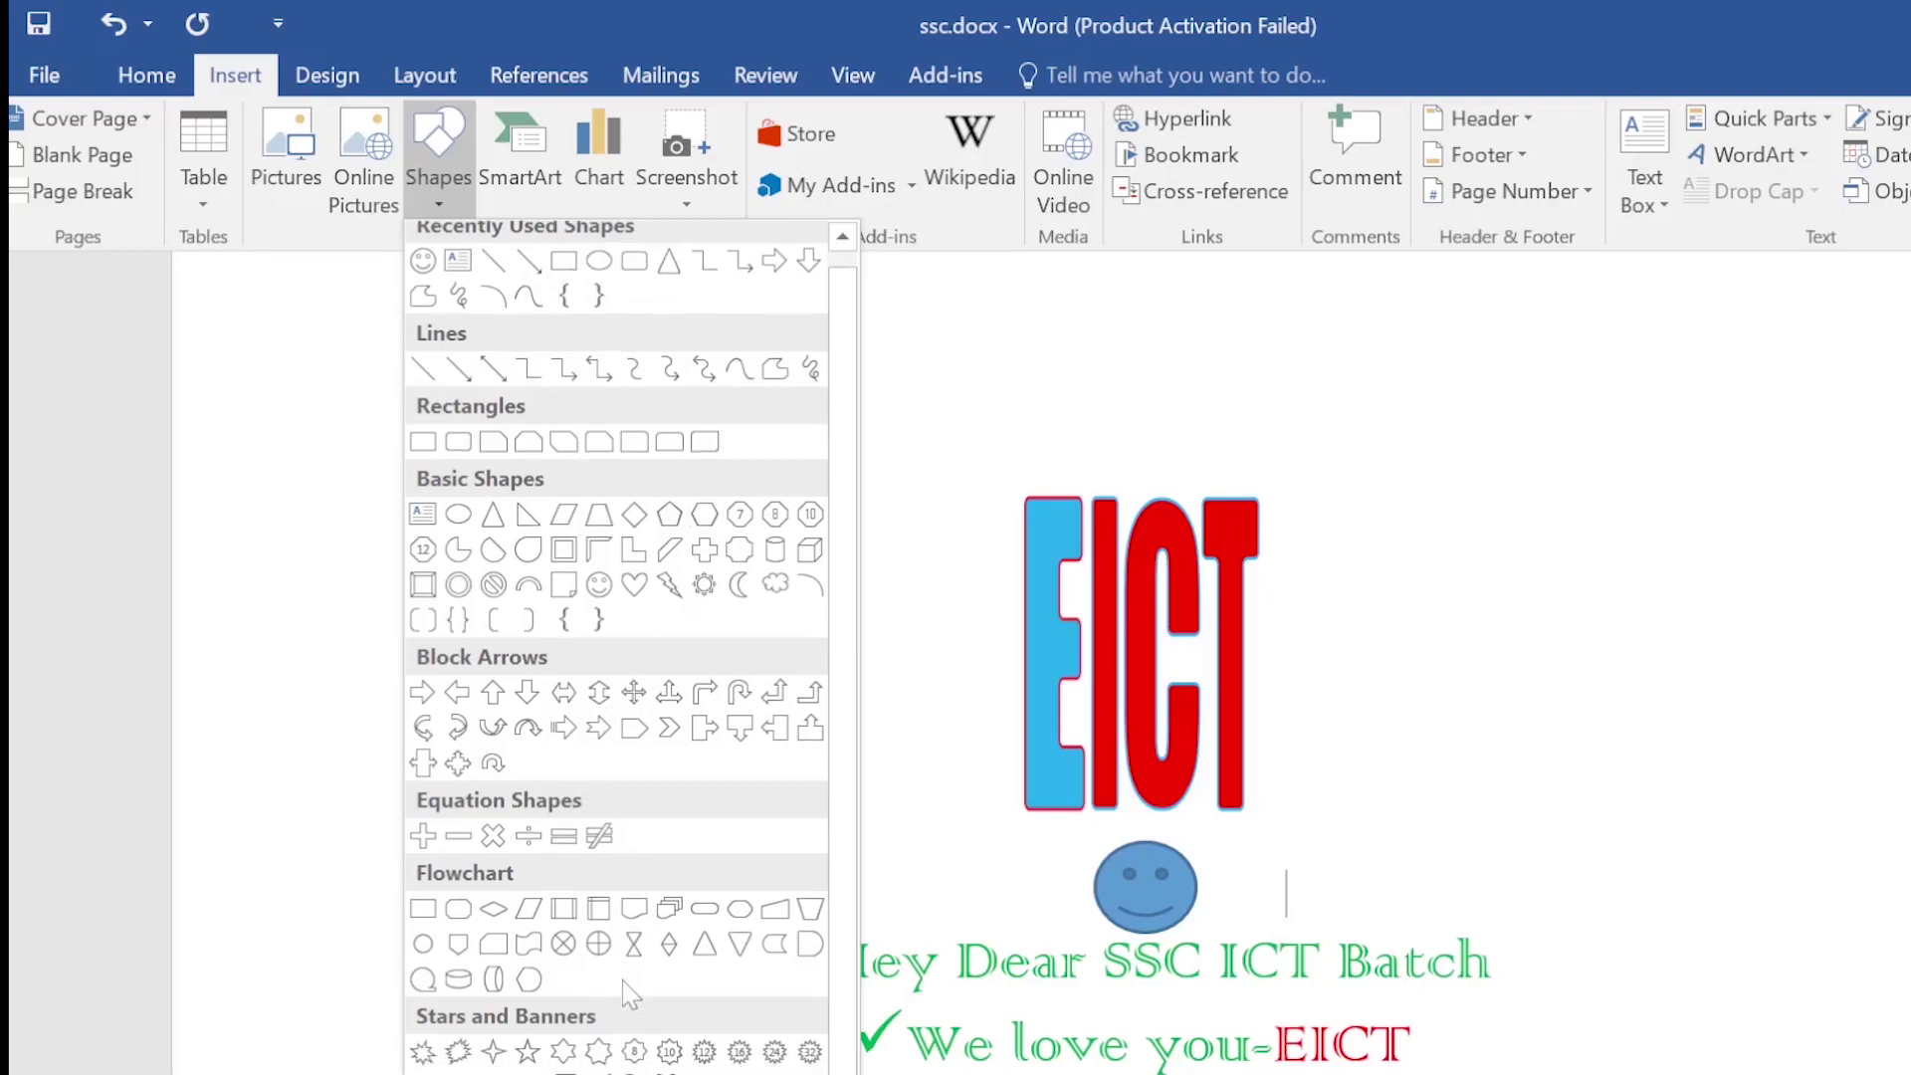
pyautogui.click(279, 419)
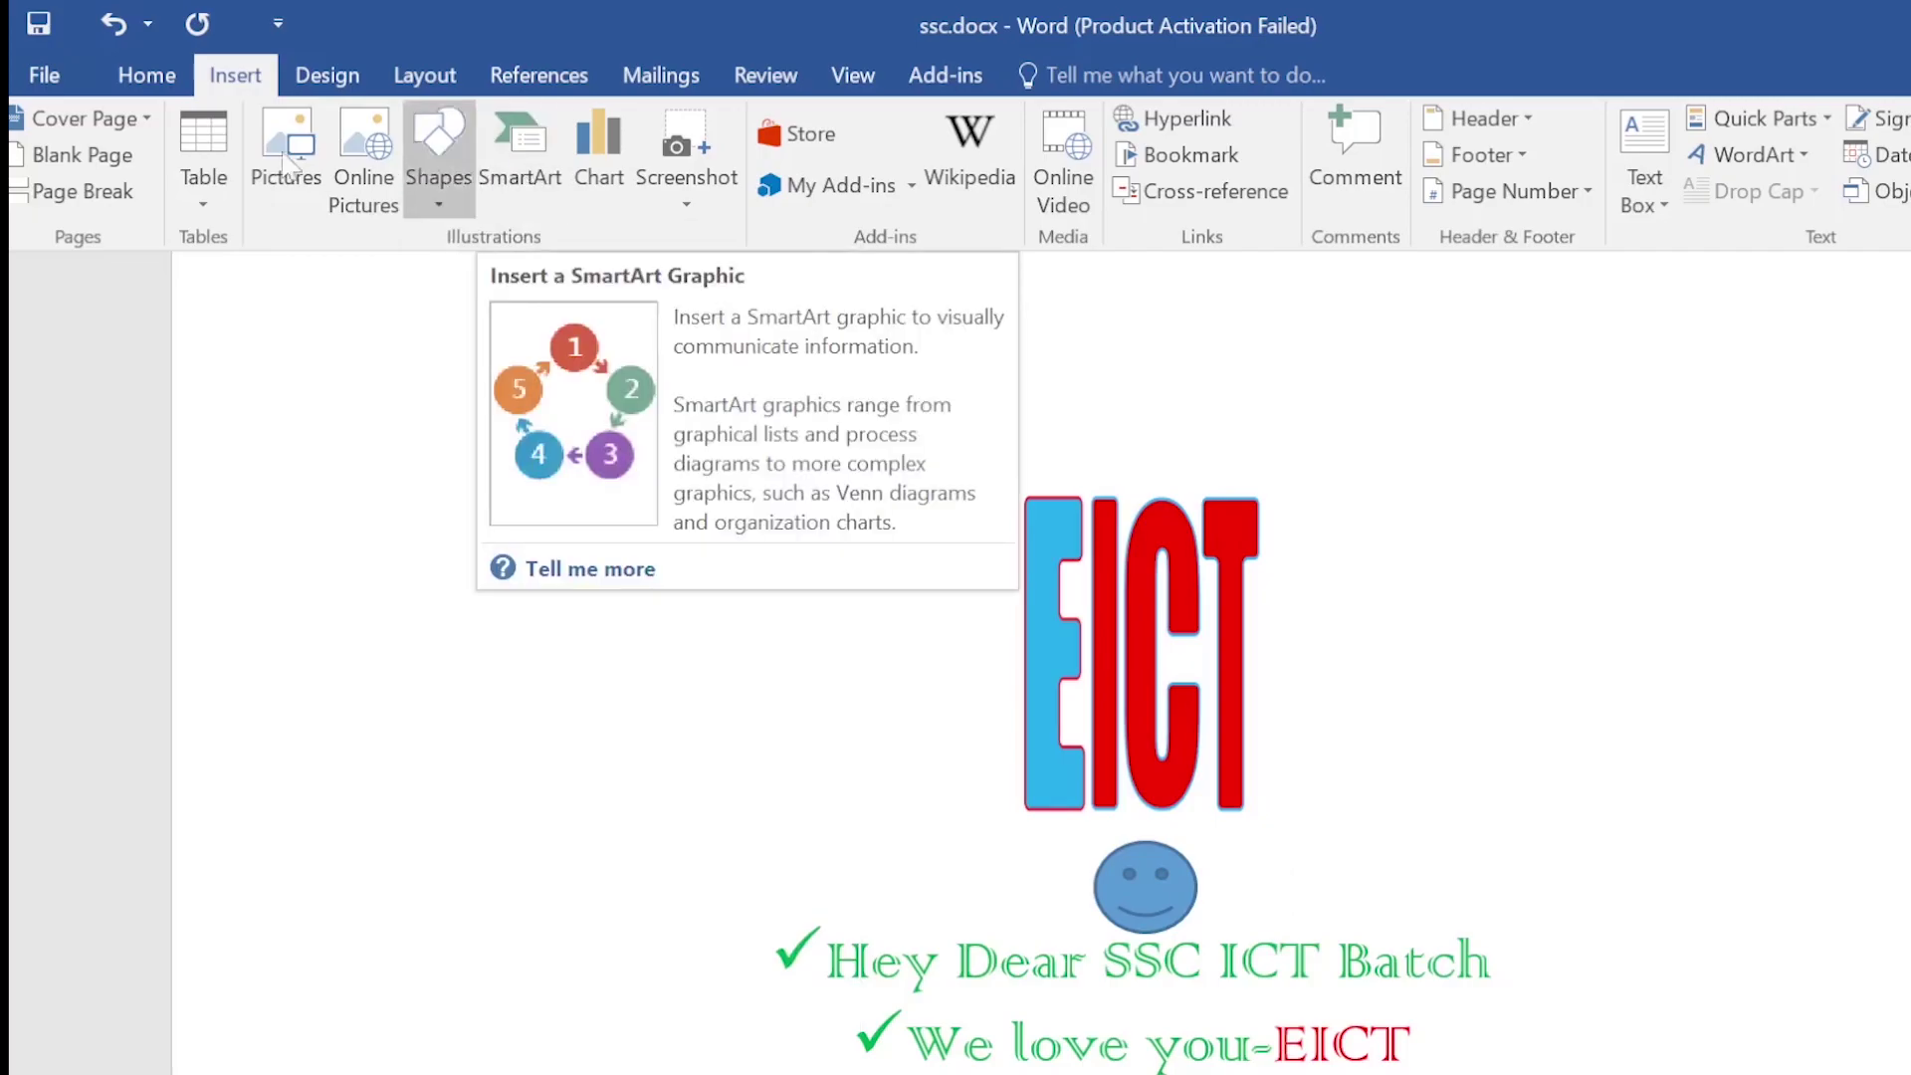
# Insert a Basic Chevron Process SmartArt graphic below the smiley.
pyautogui.click(508, 209)
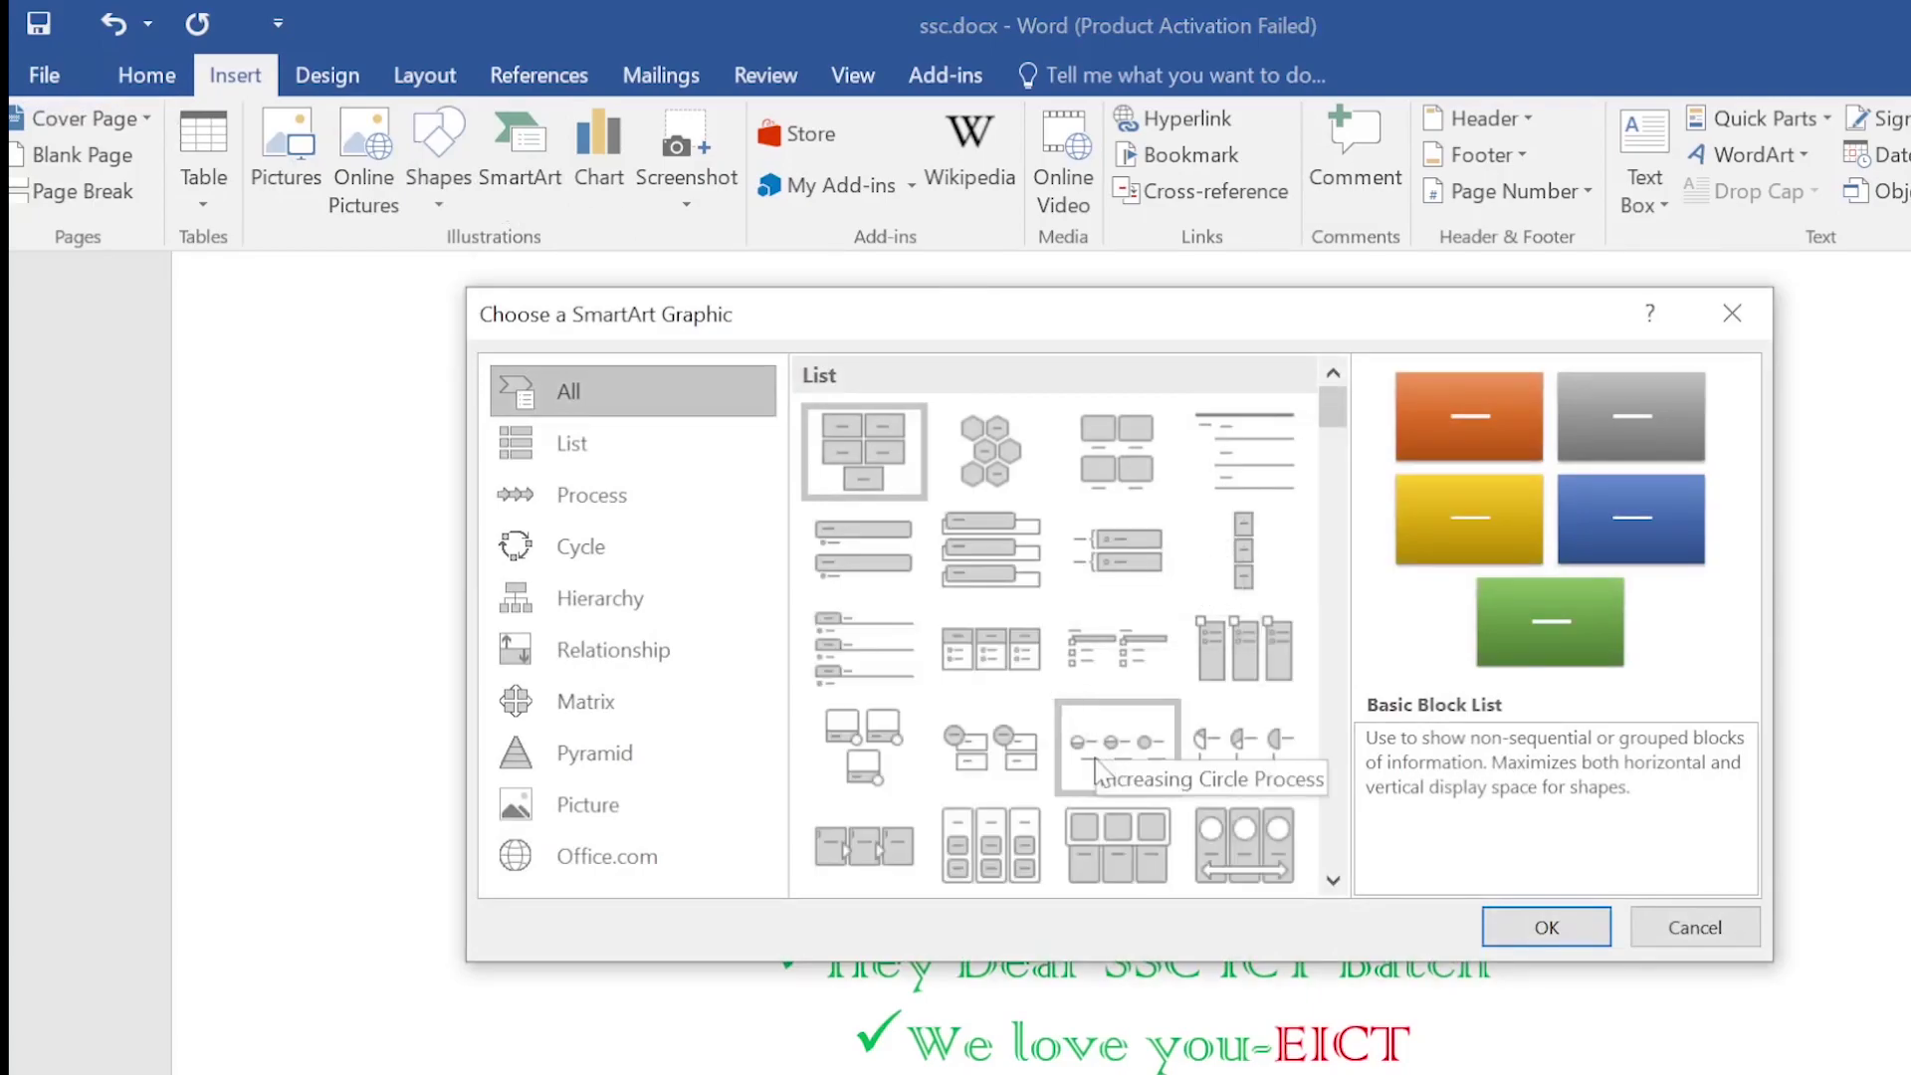
pyautogui.scroll(-5, 1098, 769)
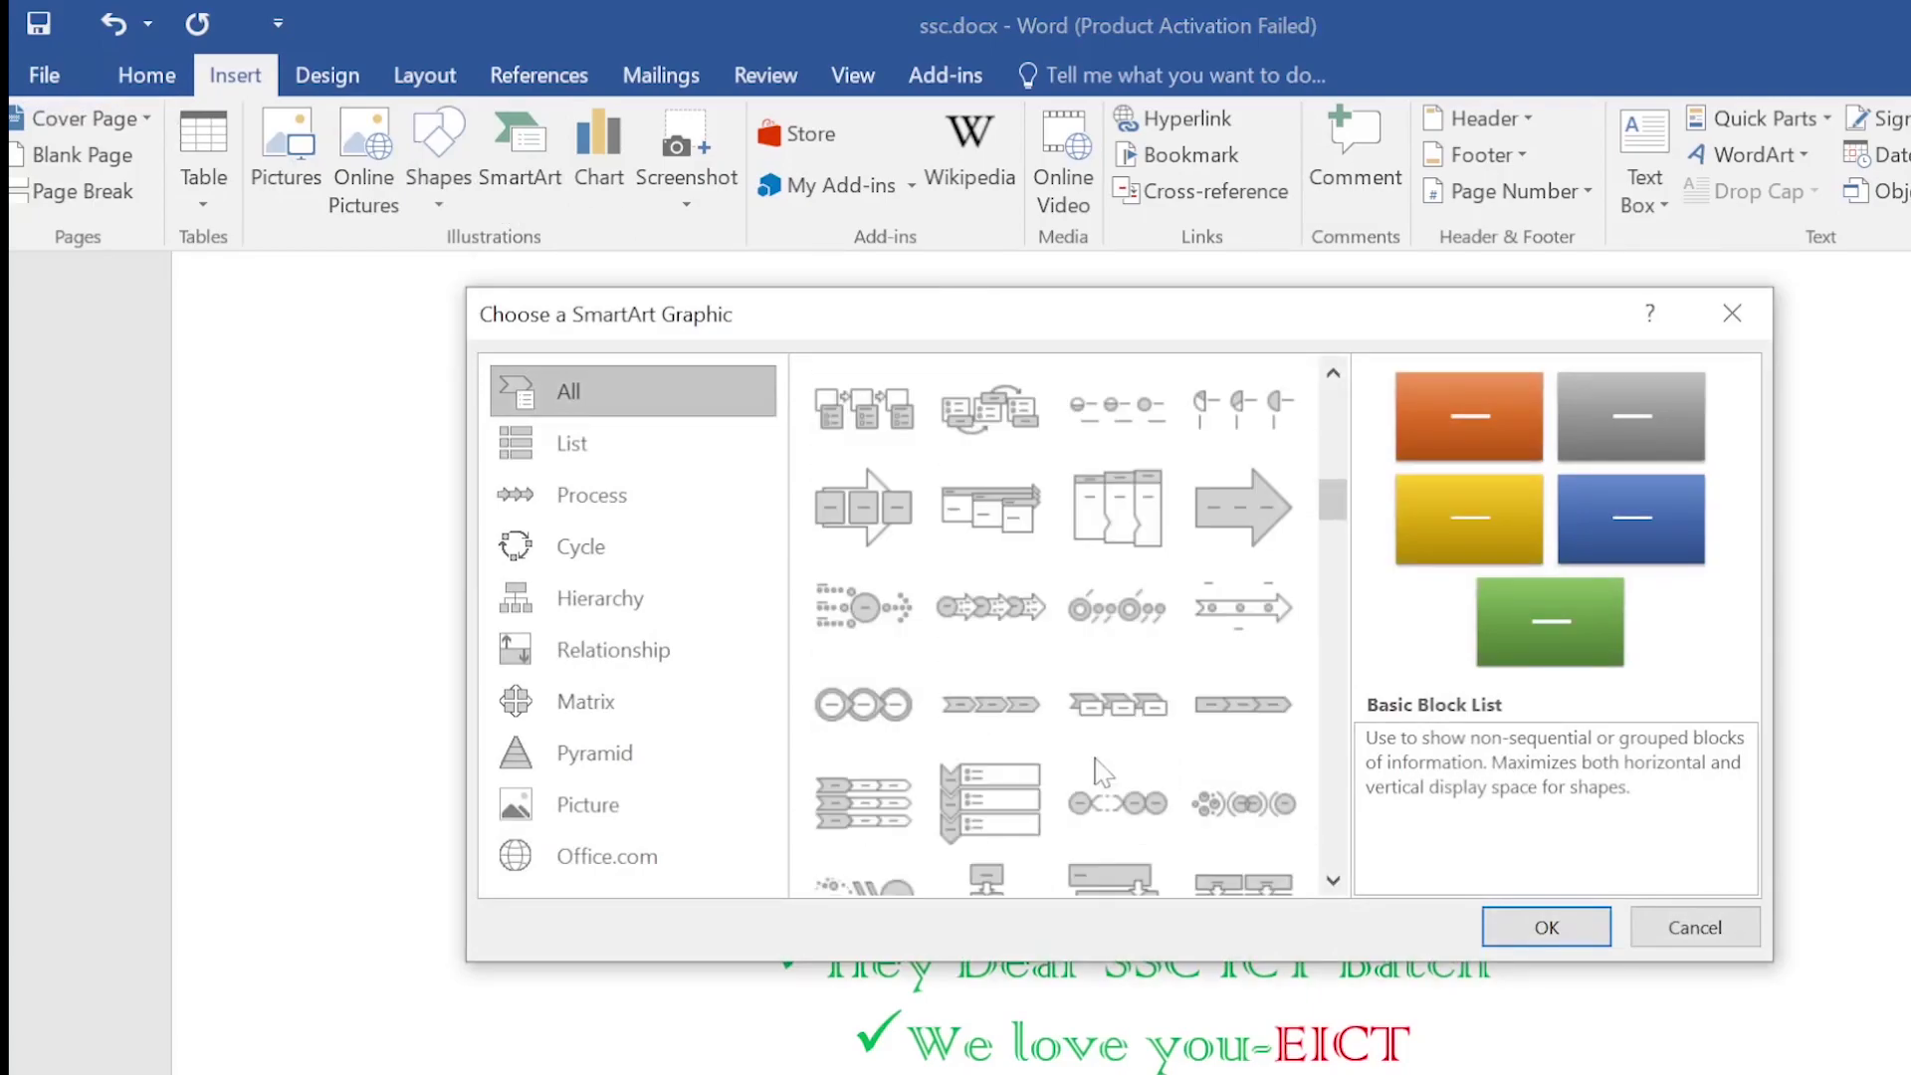
pyautogui.scroll(-5, 1098, 768)
pyautogui.scroll(3, 1098, 768)
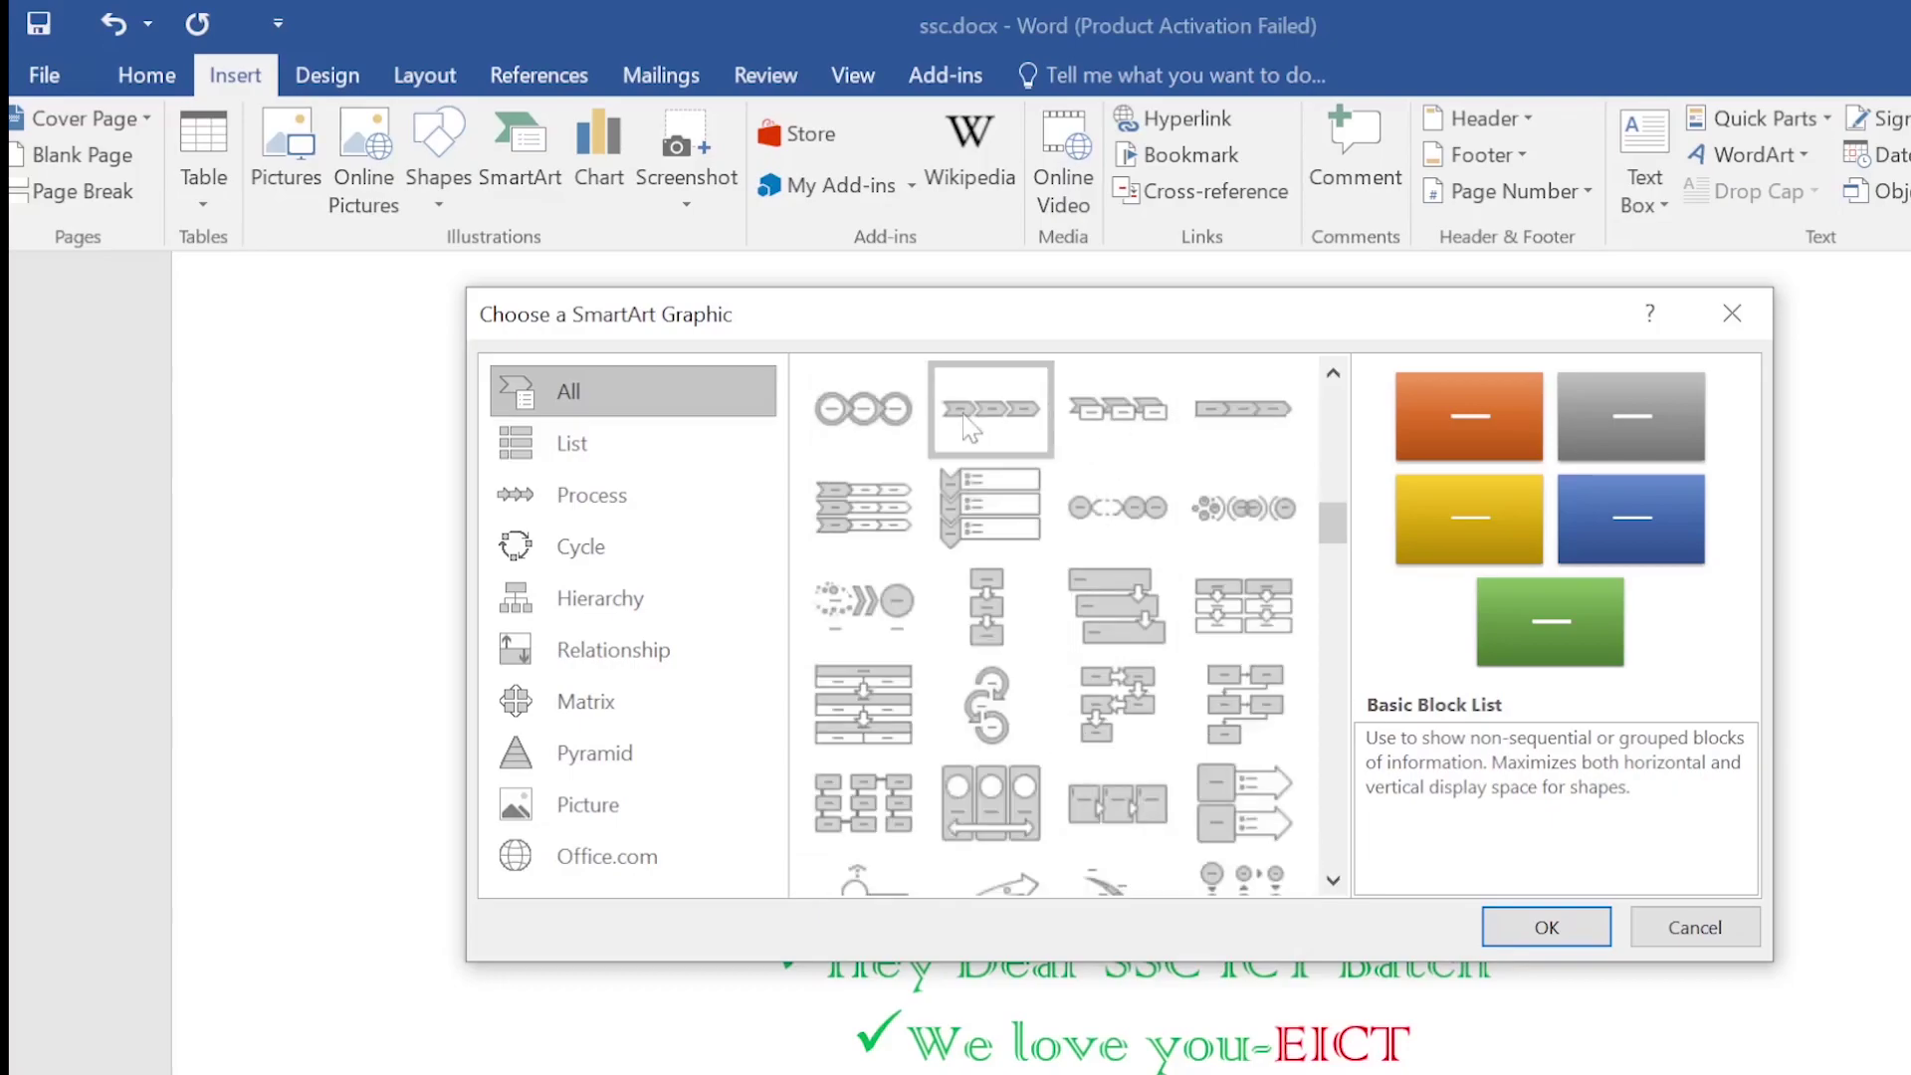
pyautogui.click(1006, 418)
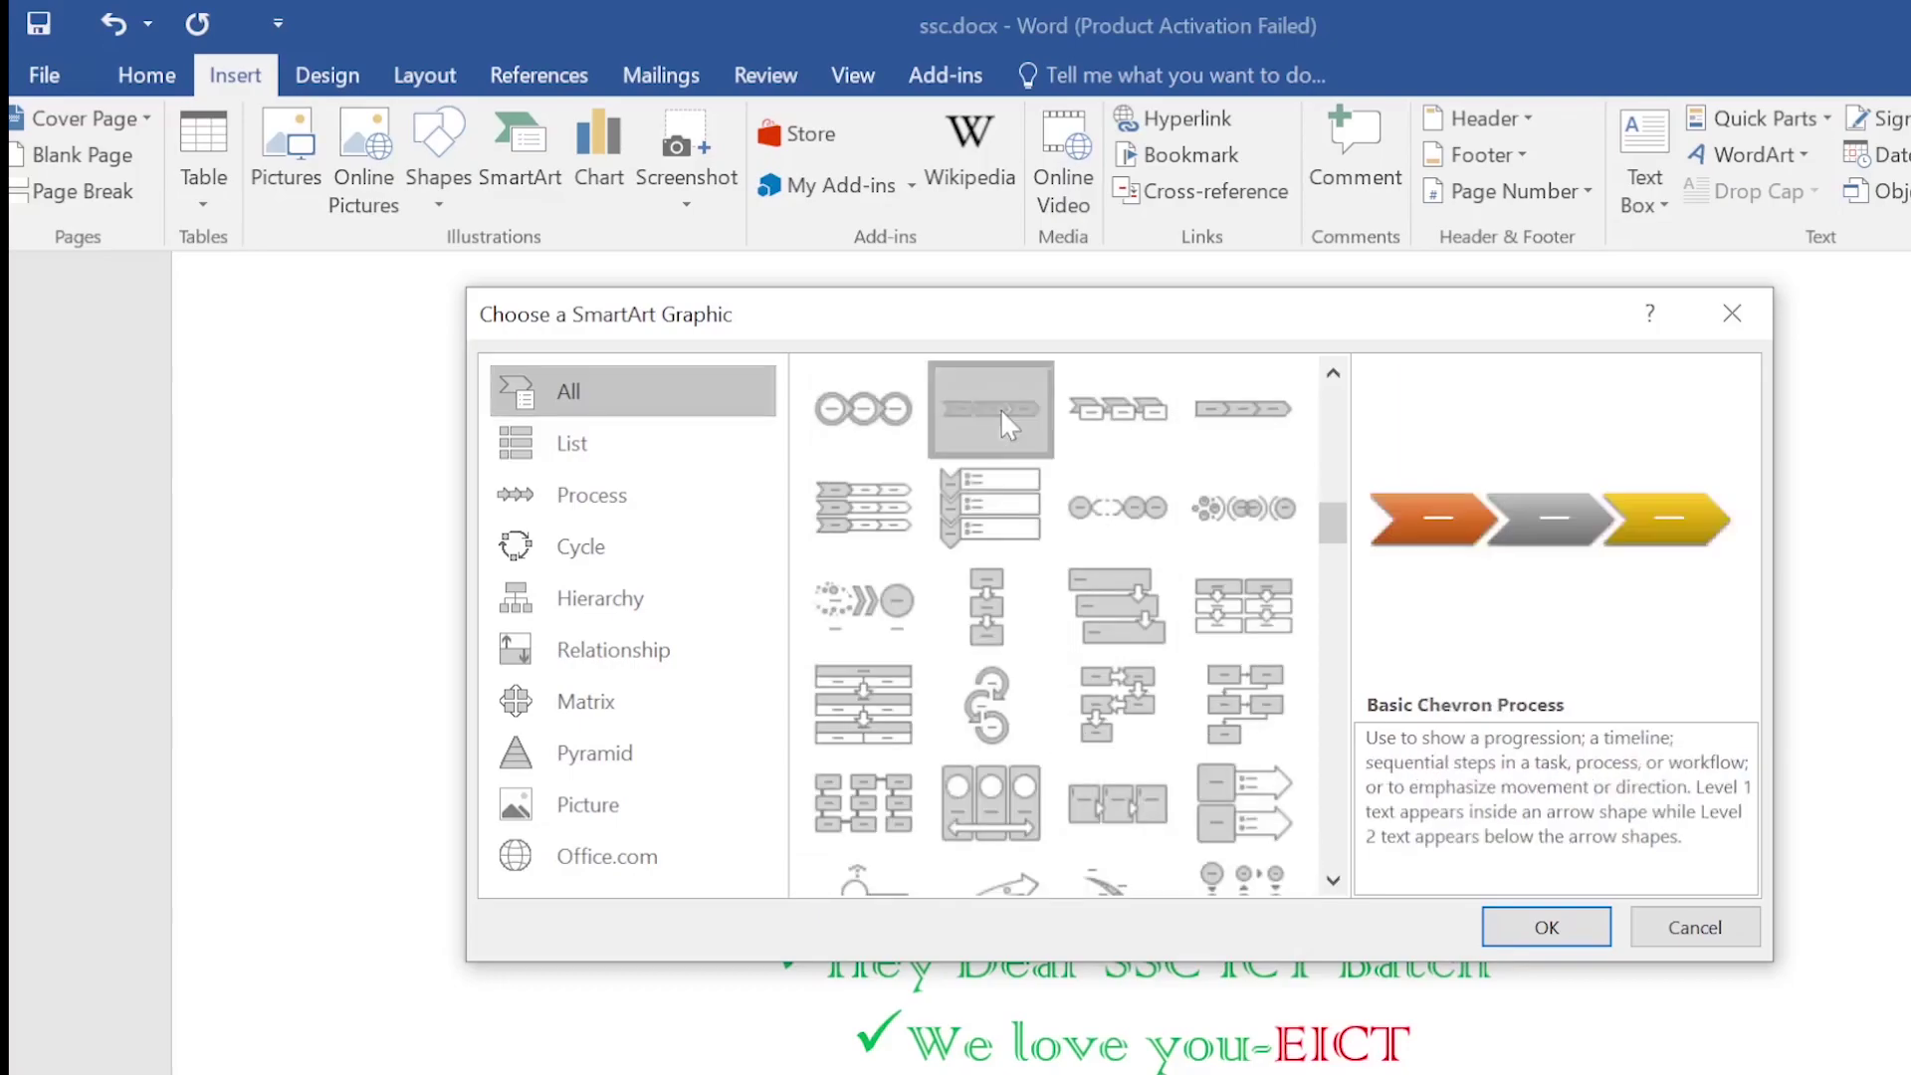
pyautogui.click(1563, 933)
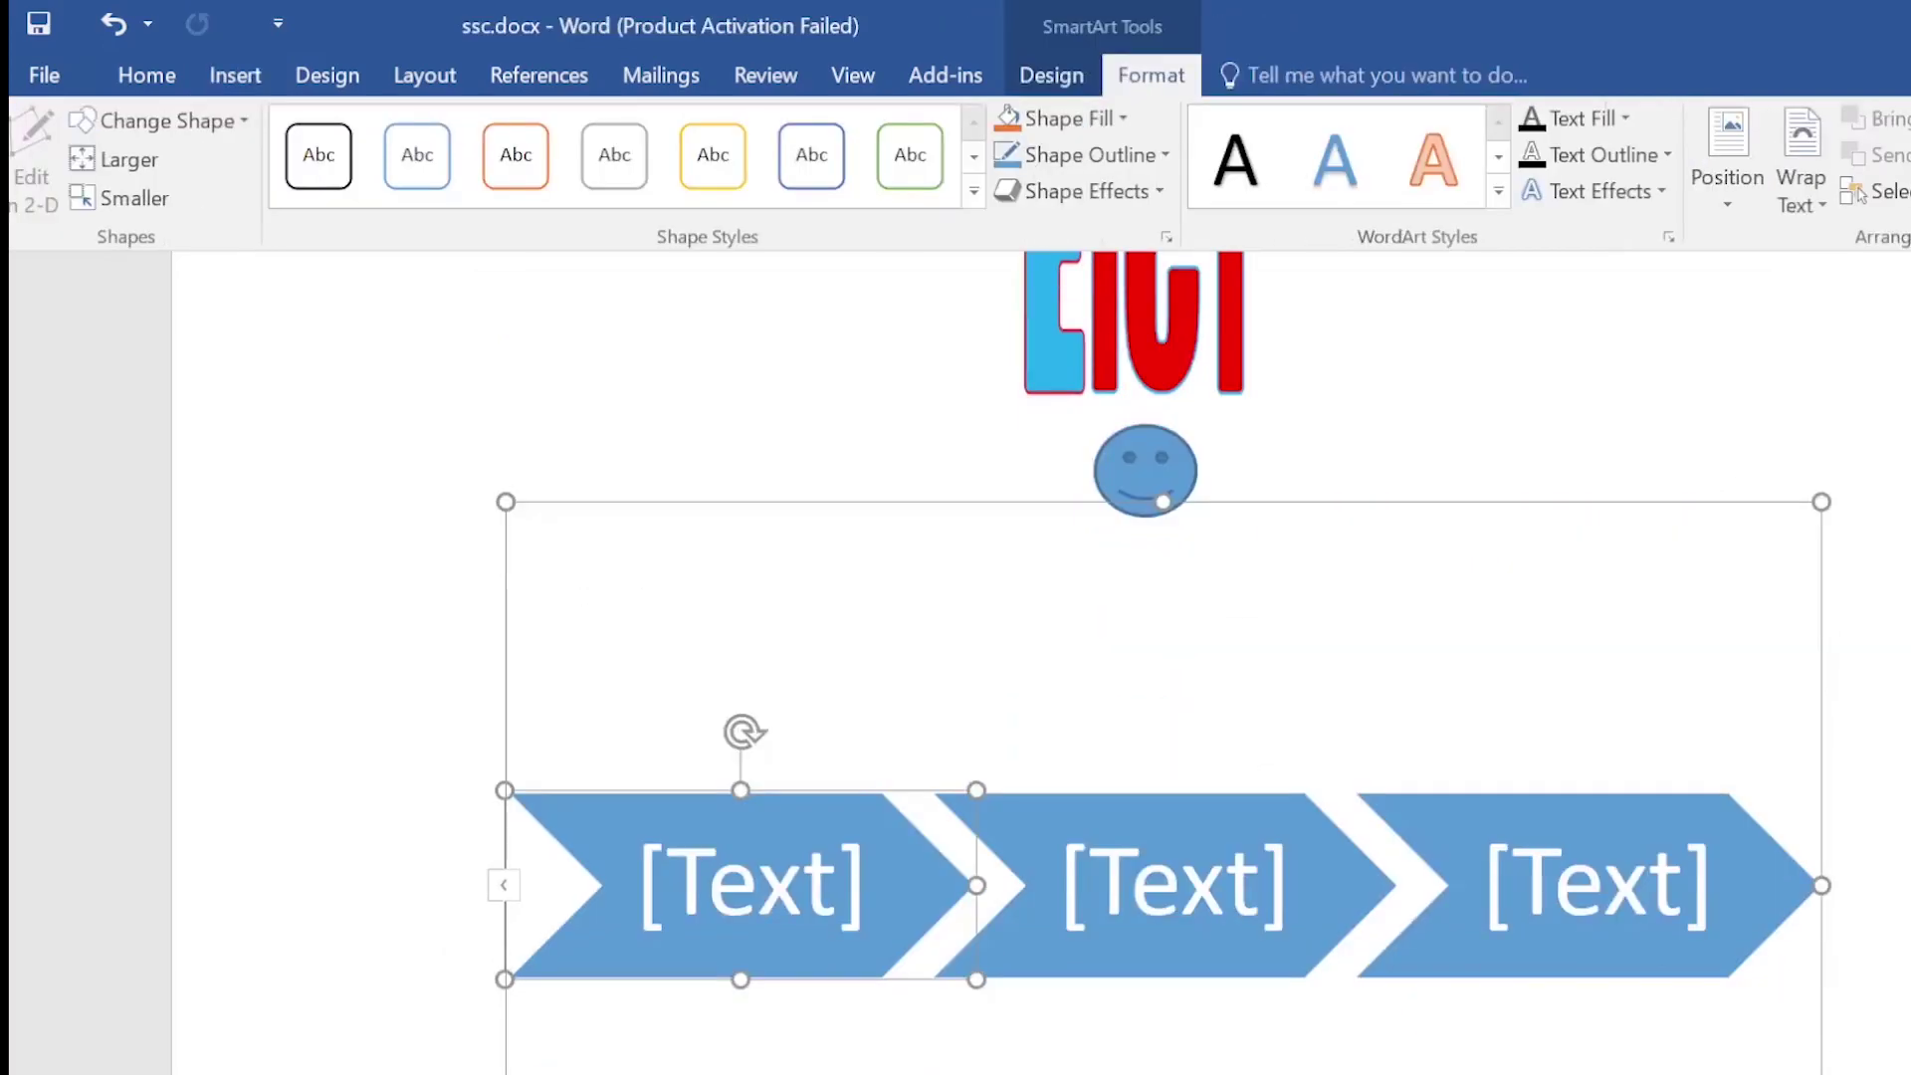
# Label the three chevrons S, S and C, then deselect the graphic.
pyautogui.click(718, 896)
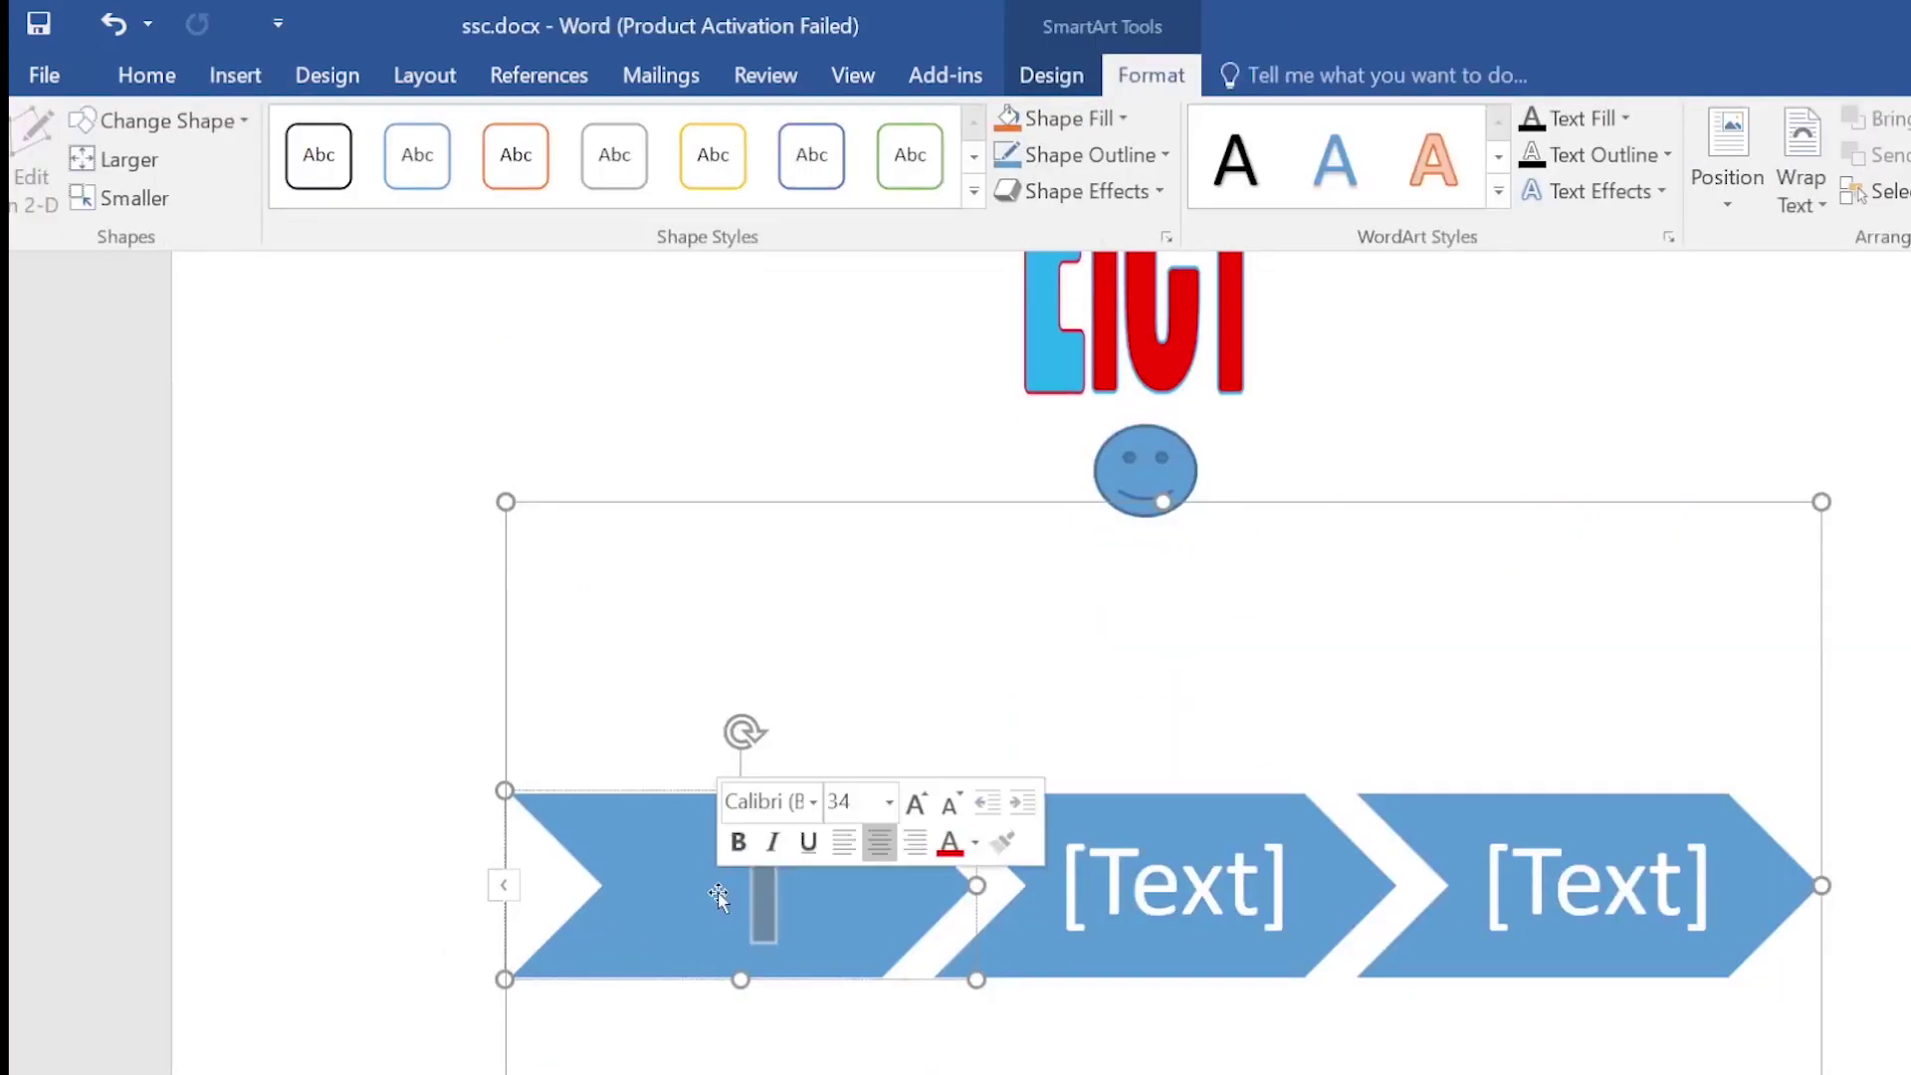
pyautogui.write('gjij')
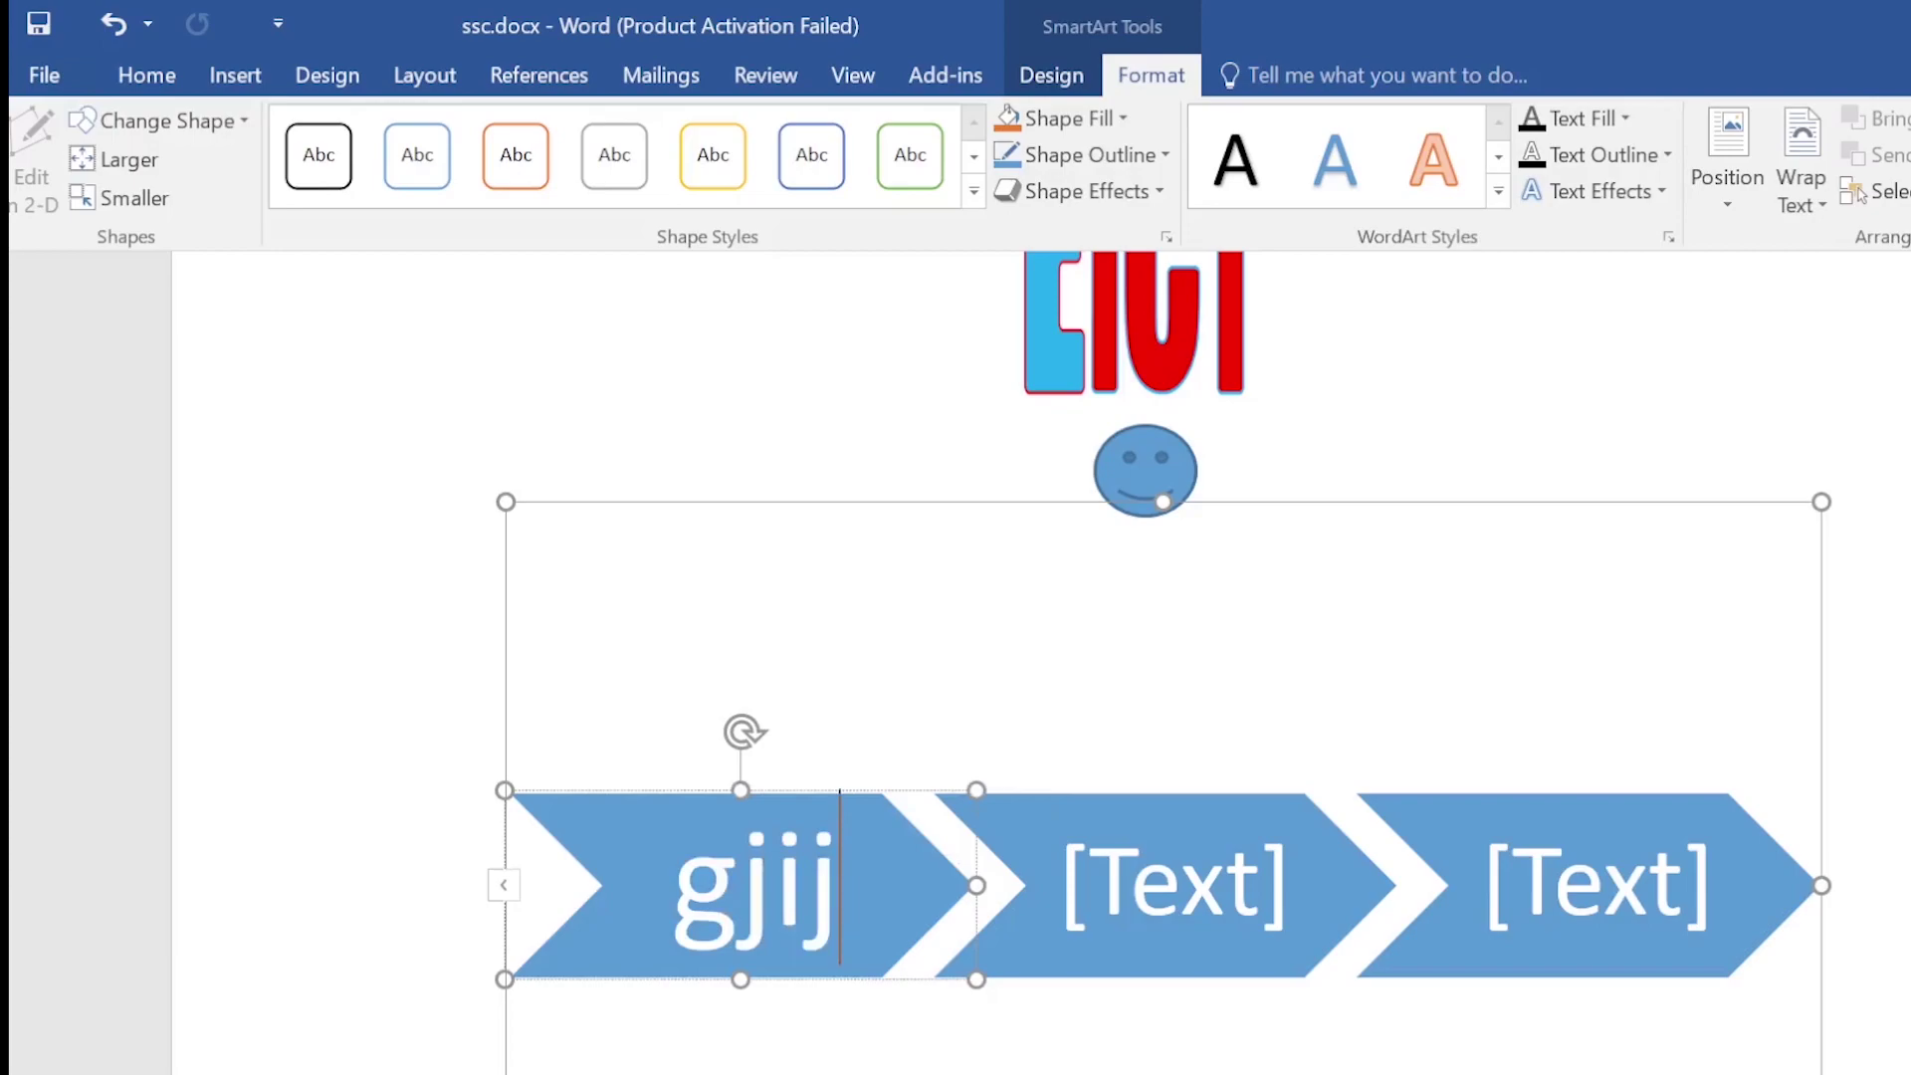
pyautogui.press('BackSpace')
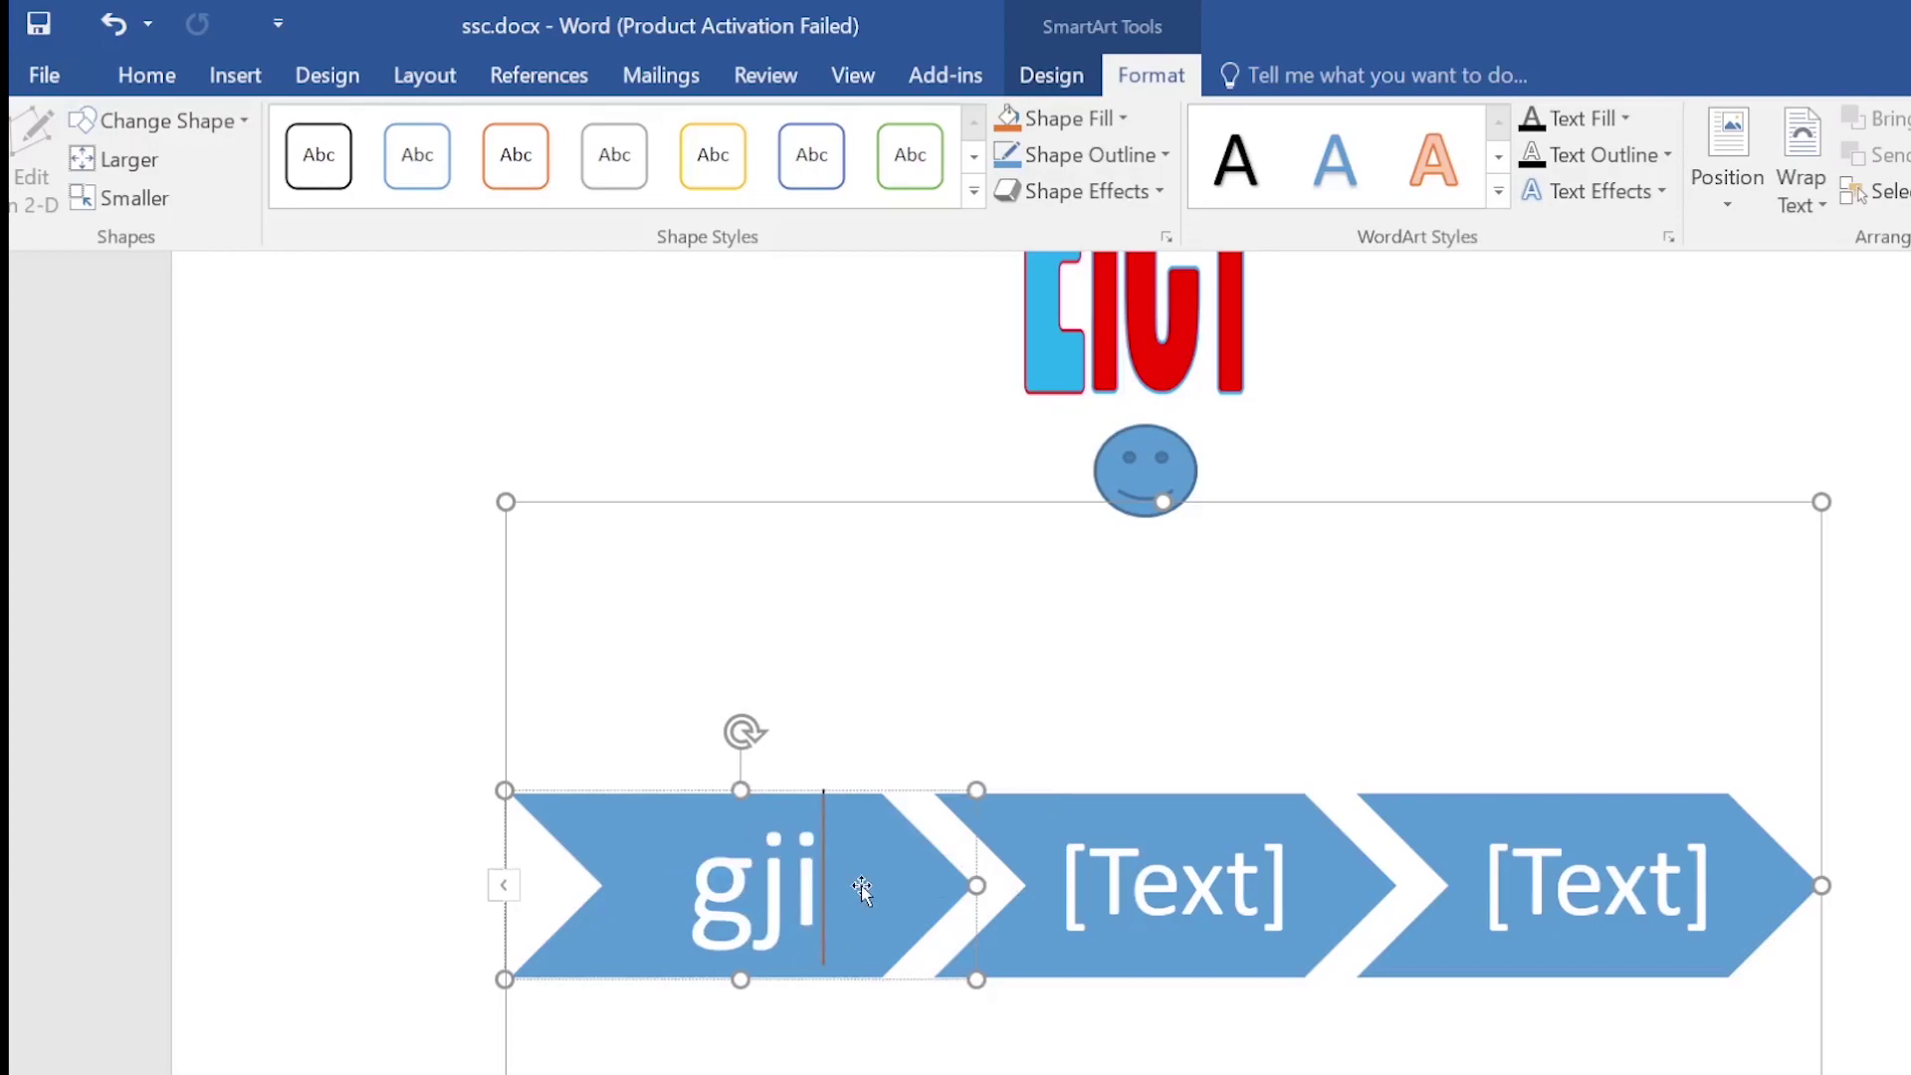
pyautogui.press('BackSpace')
pyautogui.press('BackSpace')
pyautogui.press('BackSpace')
pyautogui.write('S')
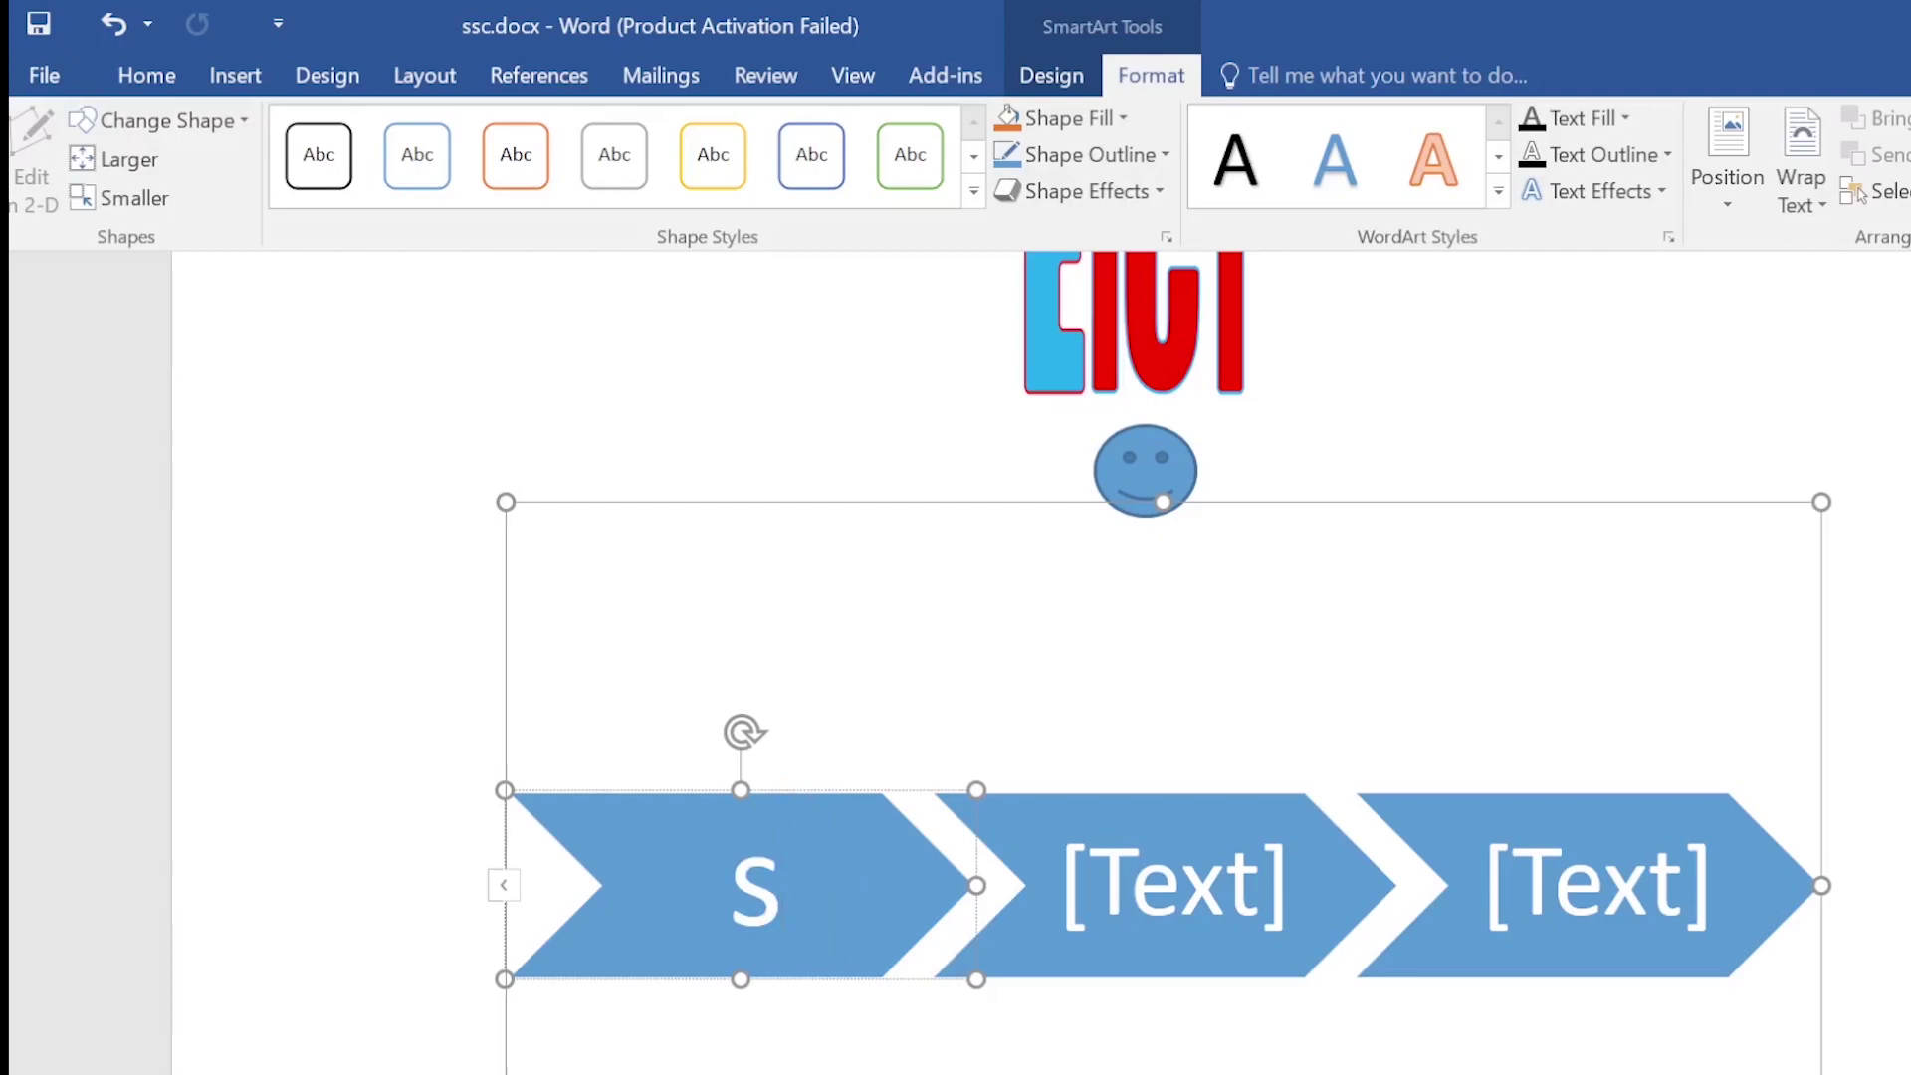
pyautogui.click(1250, 887)
pyautogui.write('S')
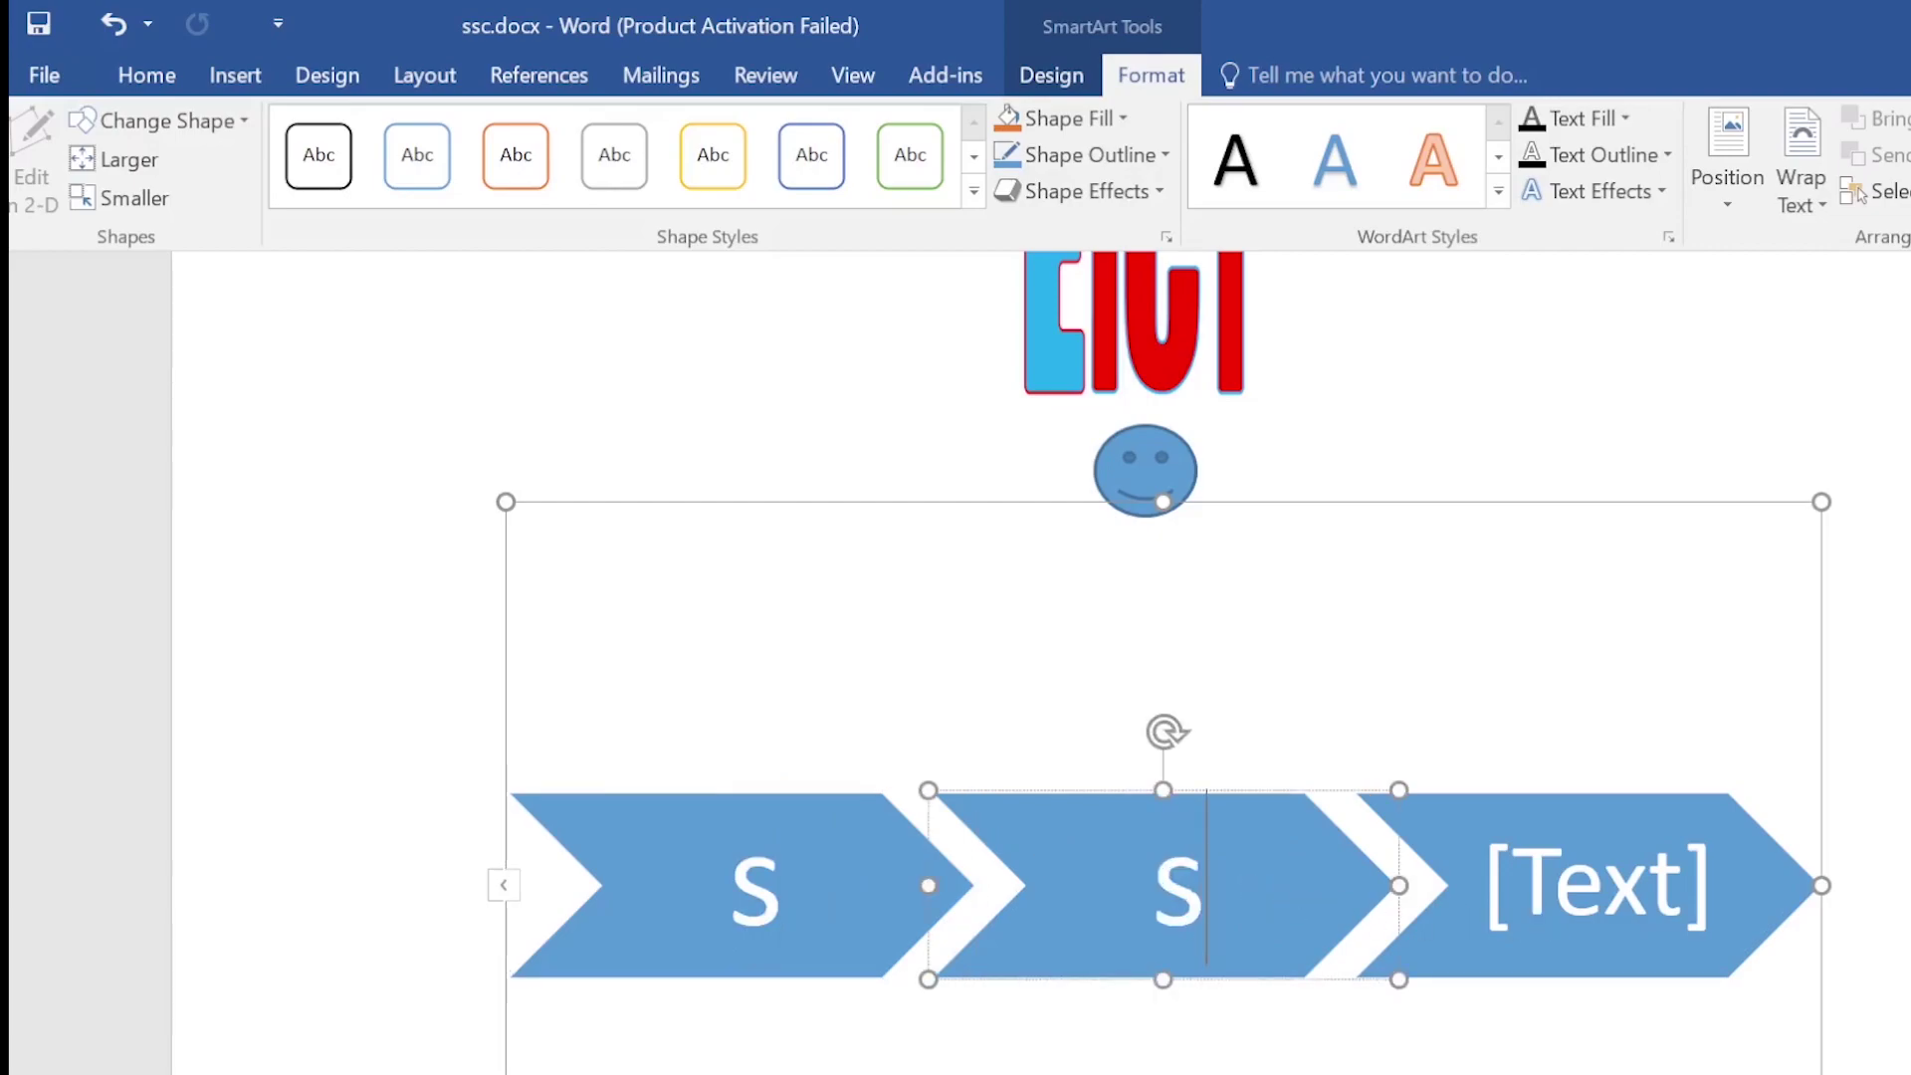
pyautogui.click(1645, 911)
pyautogui.write('C')
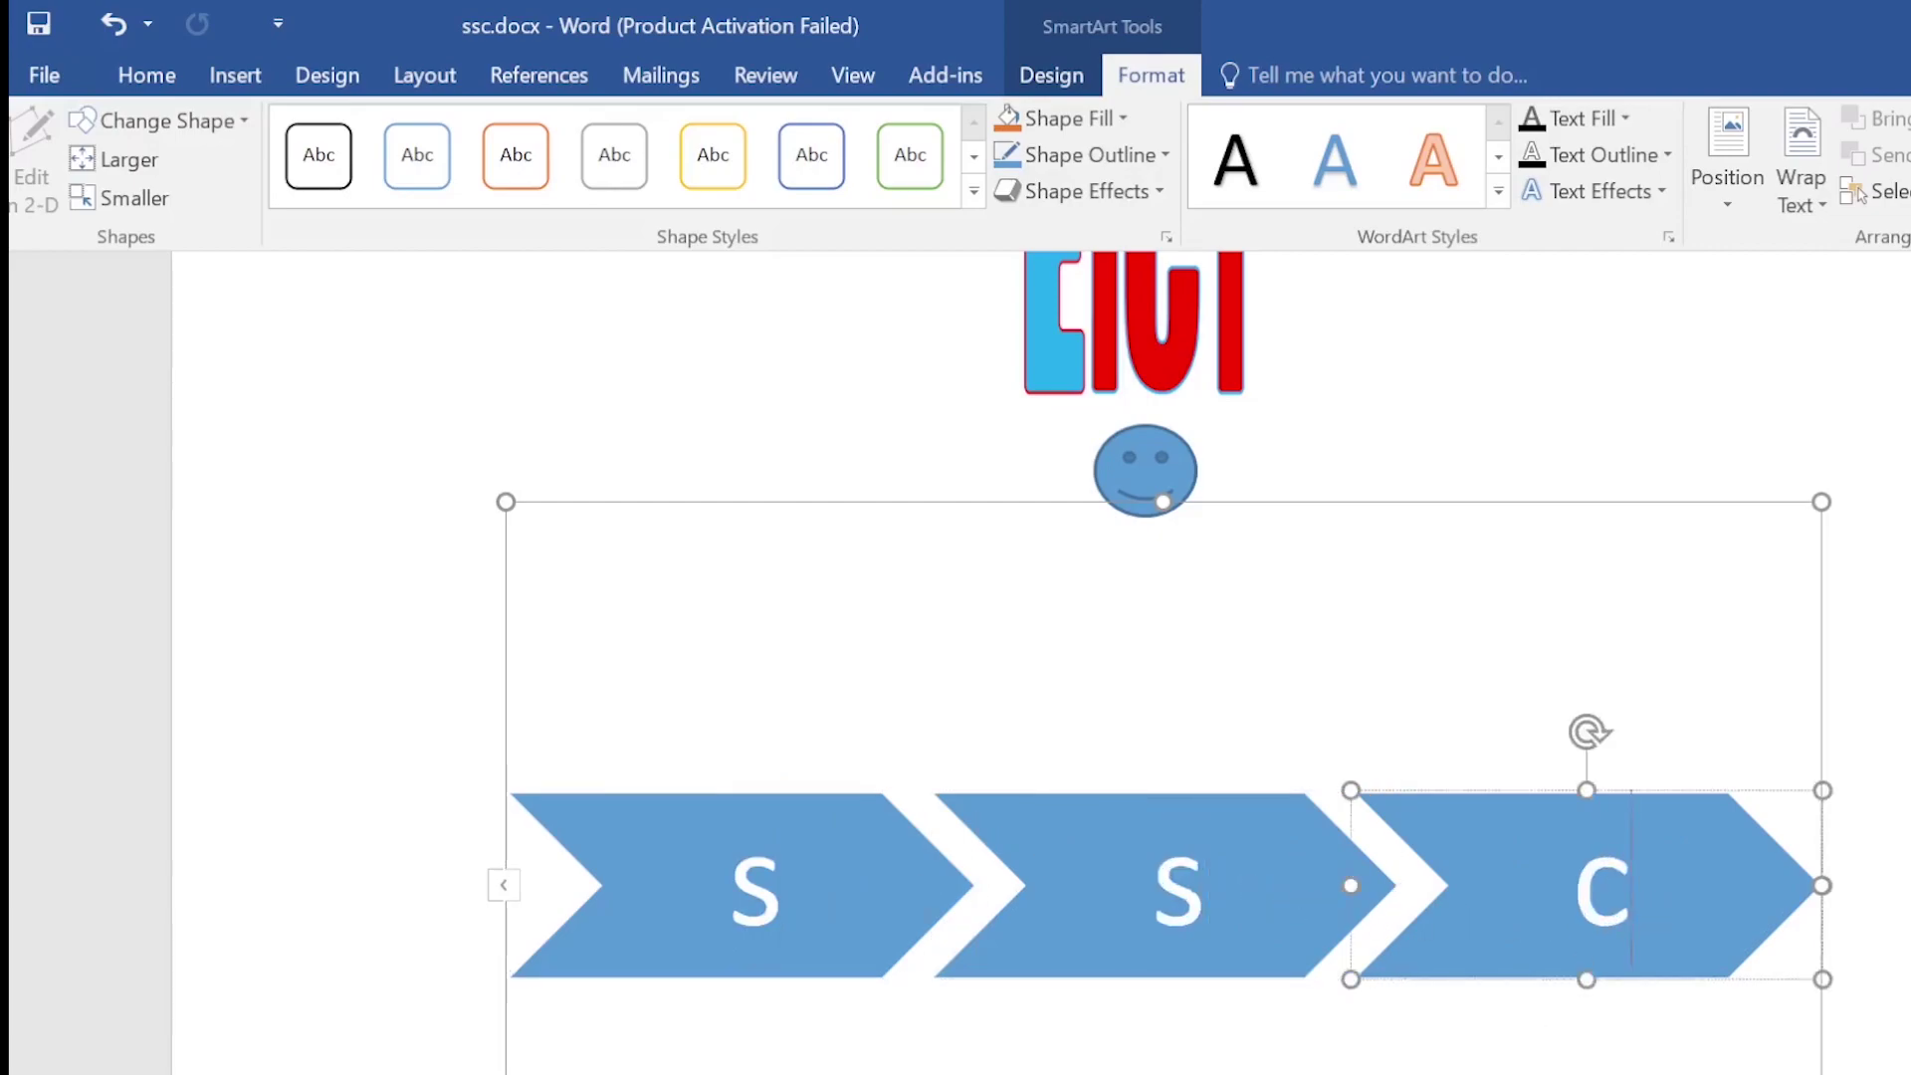
pyautogui.click(1473, 558)
pyautogui.click(1519, 429)
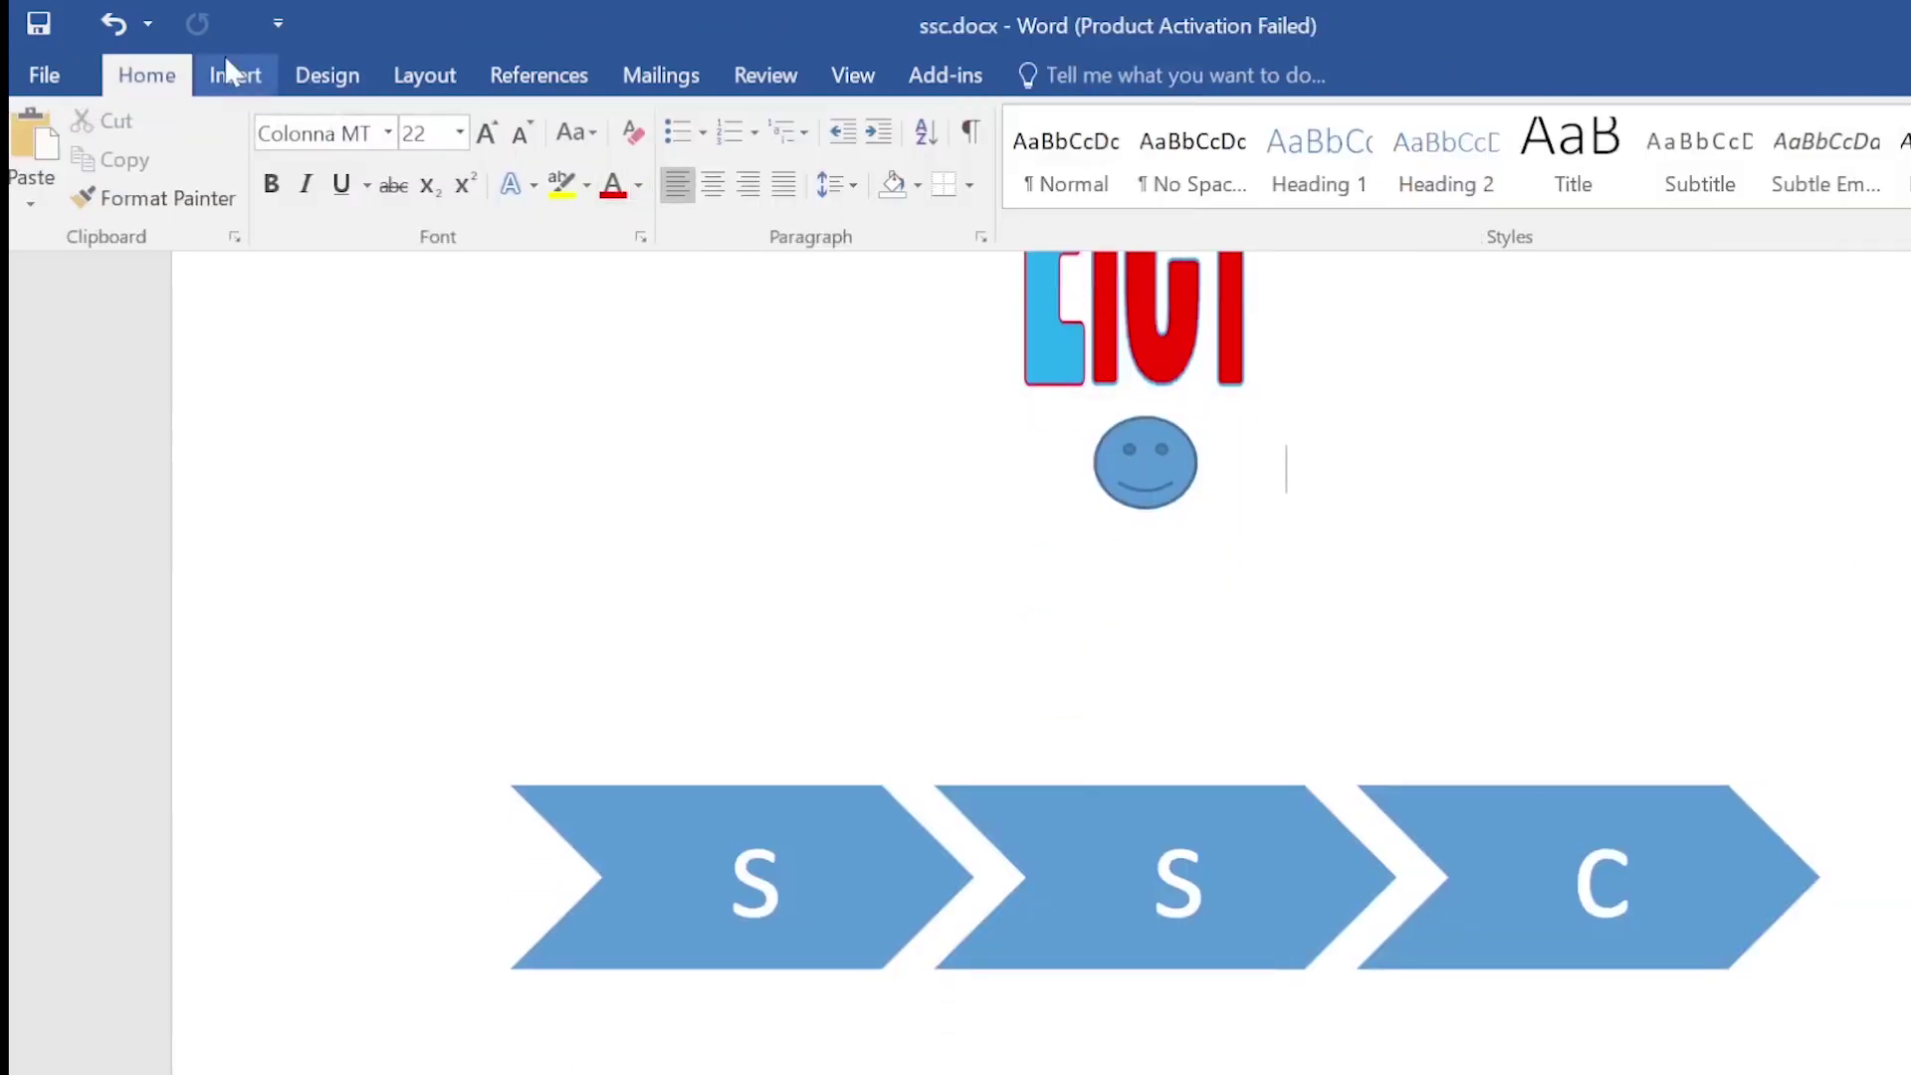
# Place the cursor beside the smiley, scroll to the document top, and open the Table grid.
pyautogui.click(234, 74)
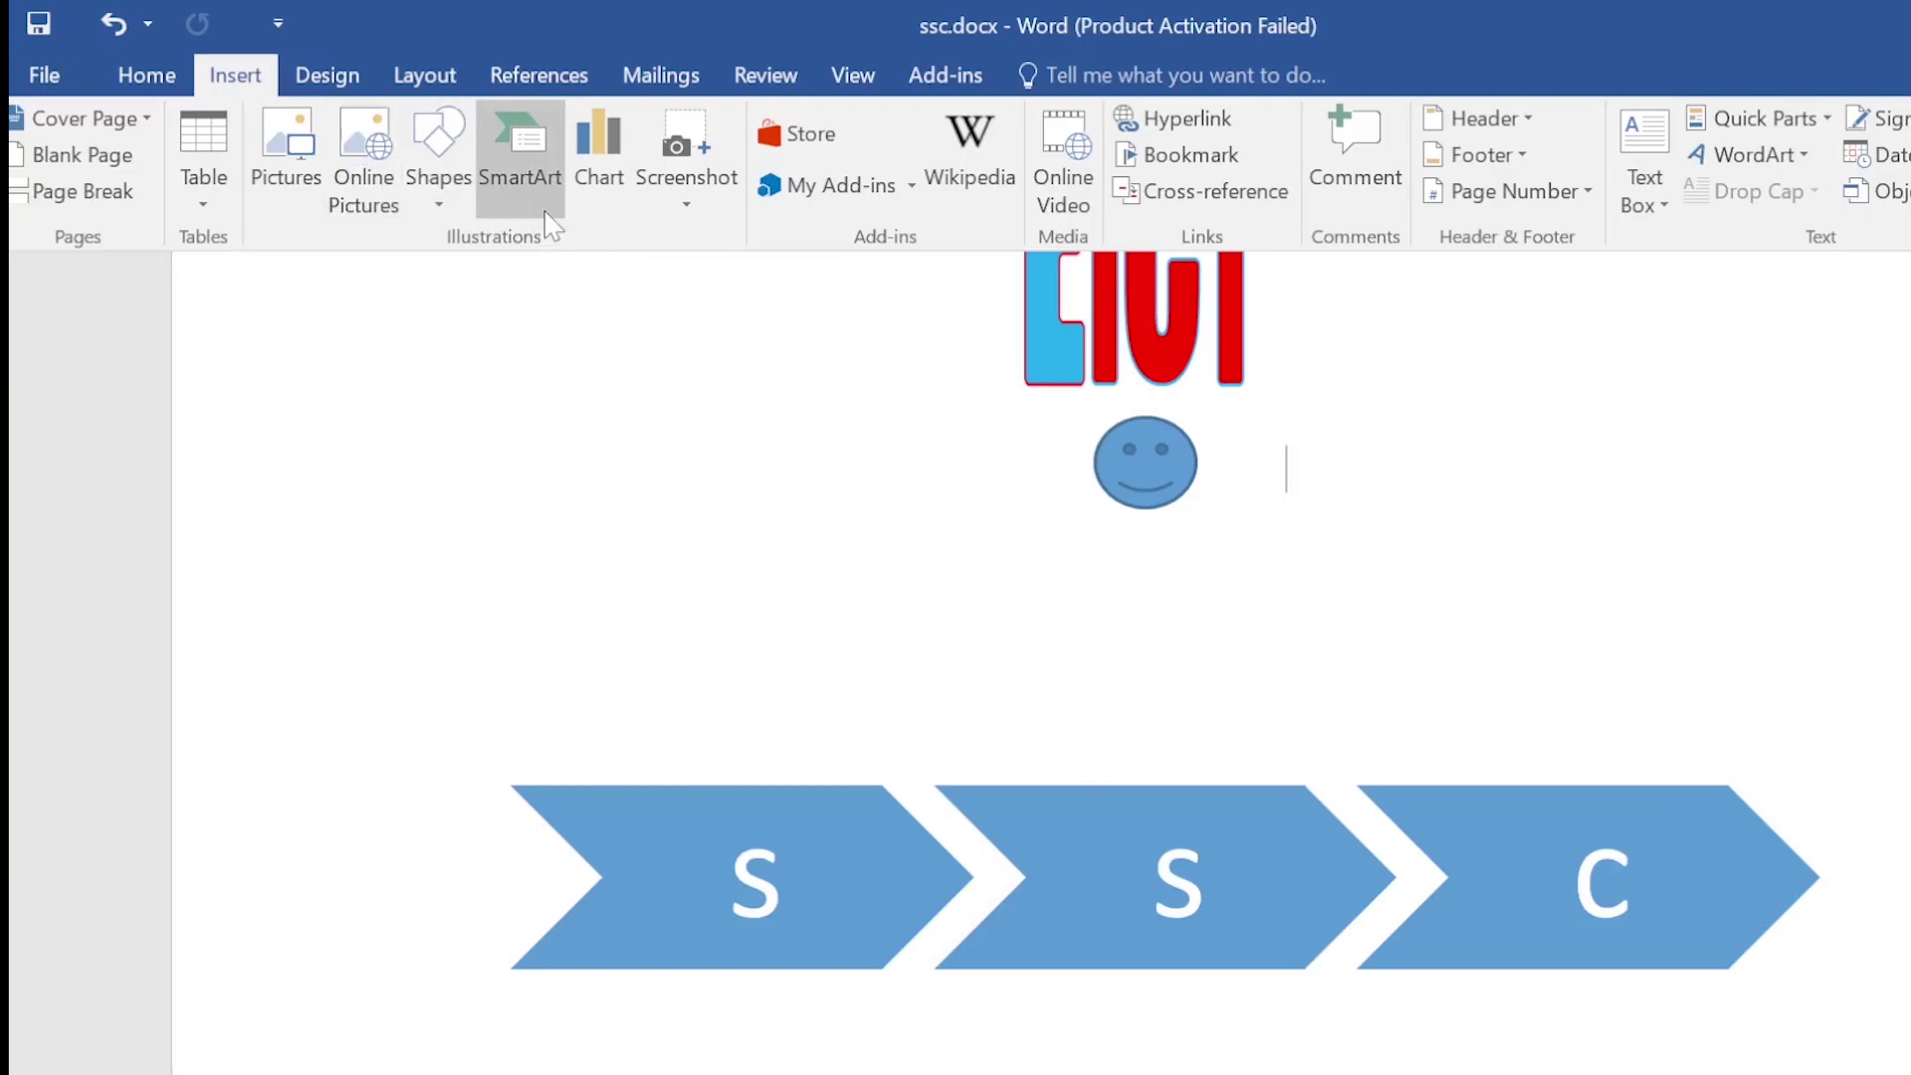
pyautogui.click(610, 883)
pyautogui.click(507, 257)
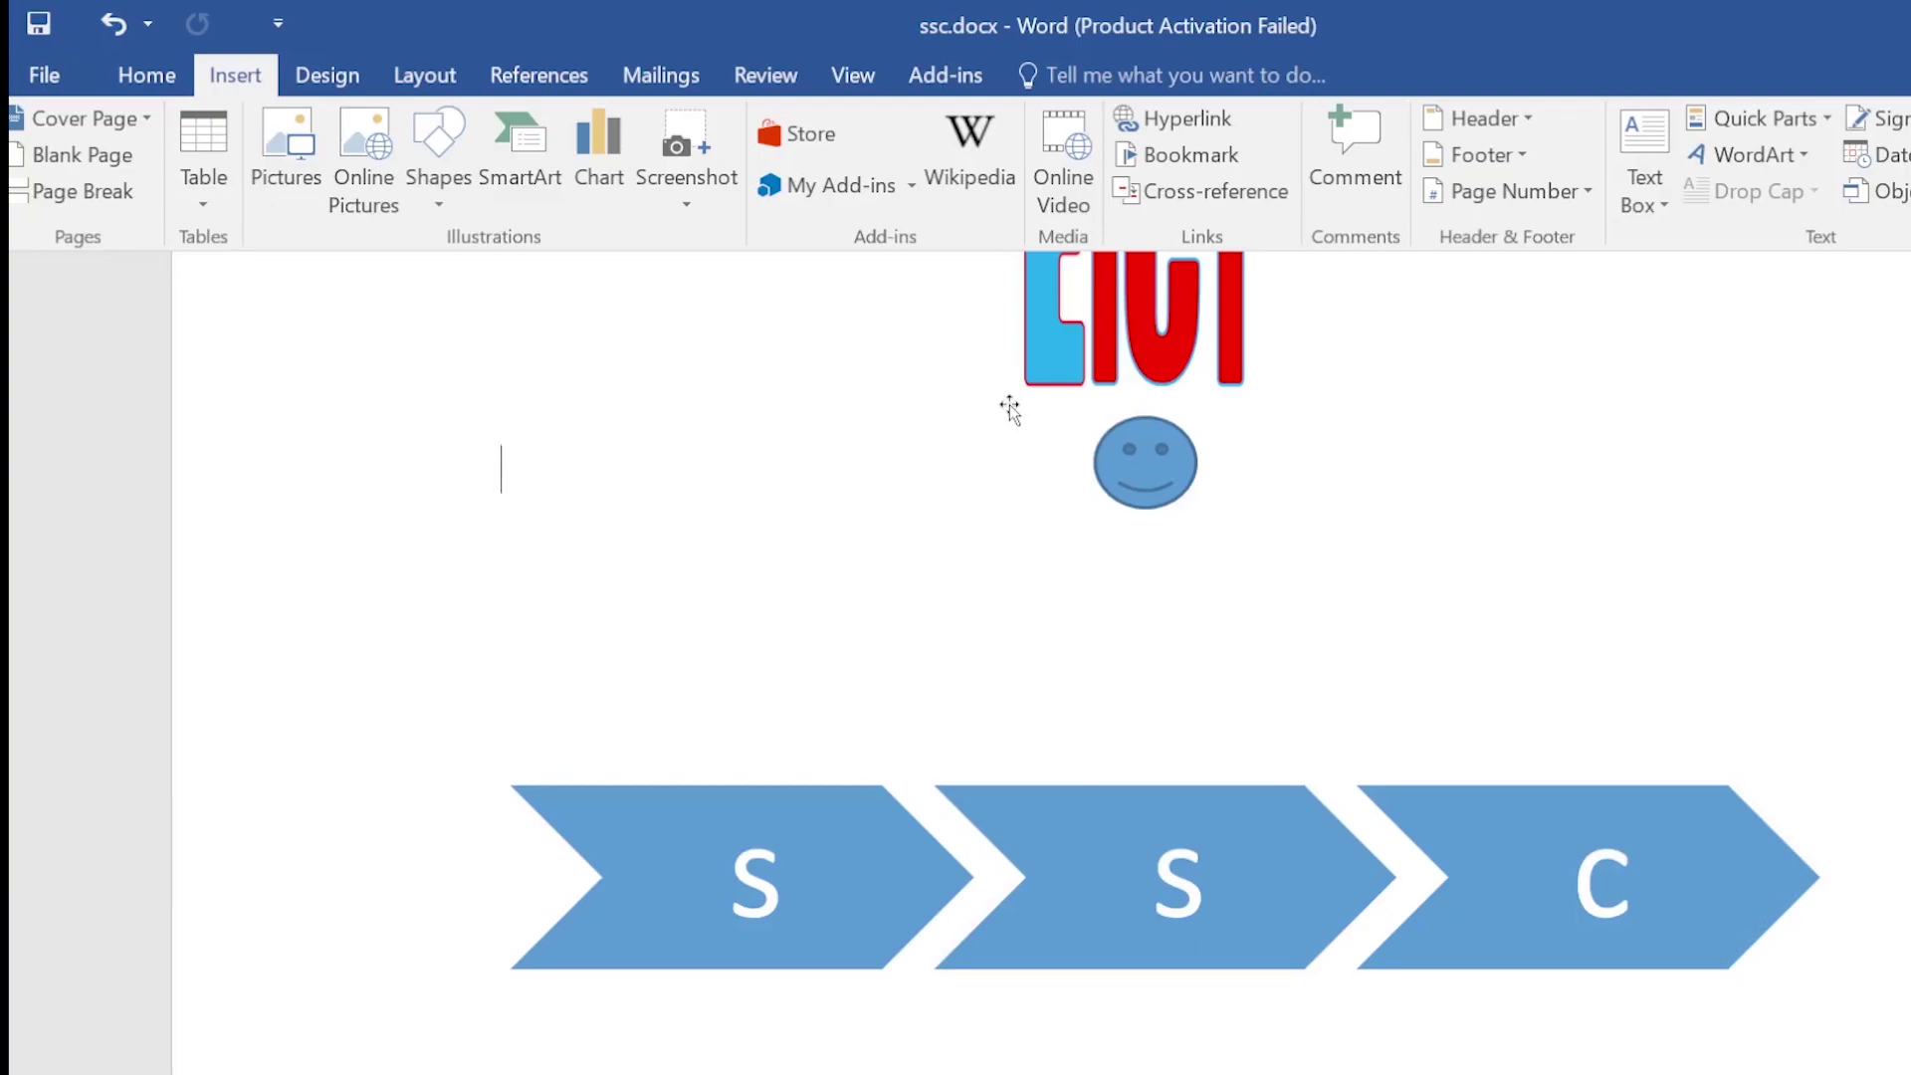
pyautogui.scroll(3, 995, 647)
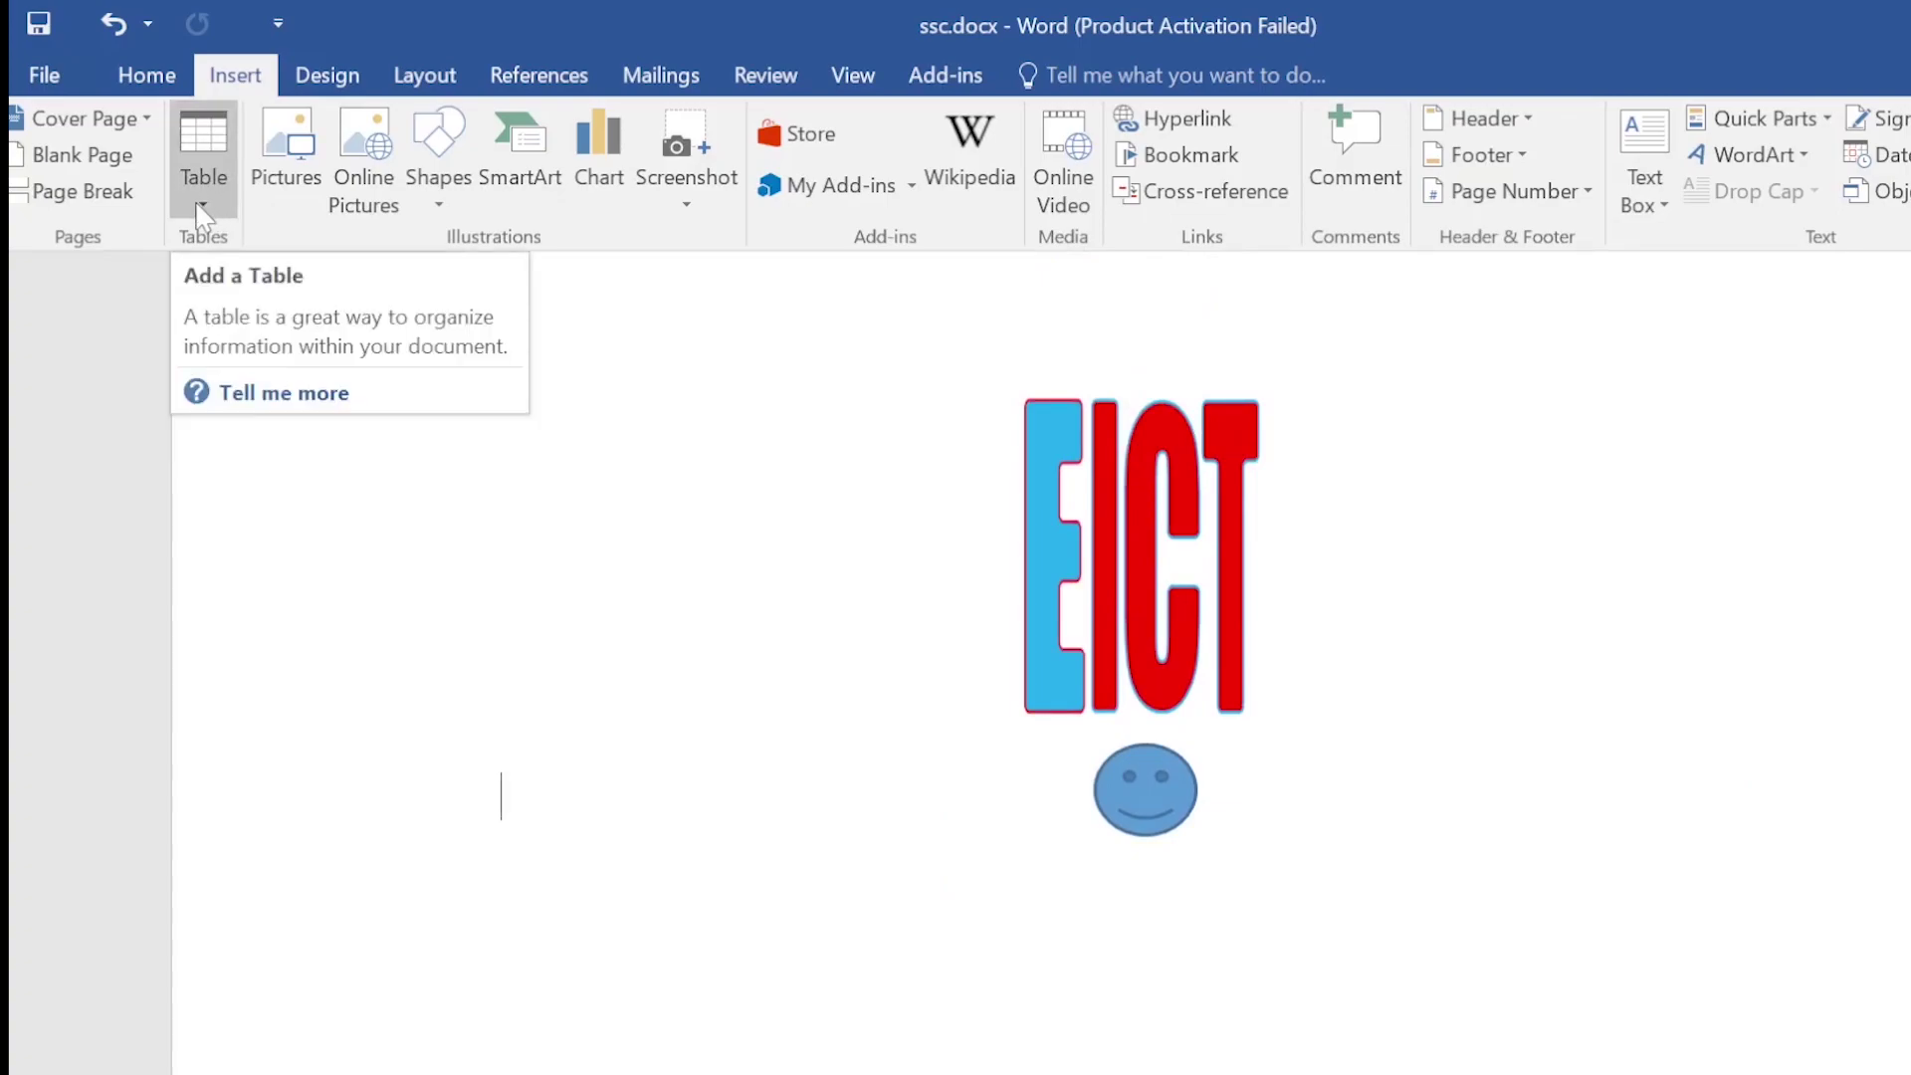
pyautogui.scroll(3, 1144, 697)
pyautogui.scroll(3, 1041, 662)
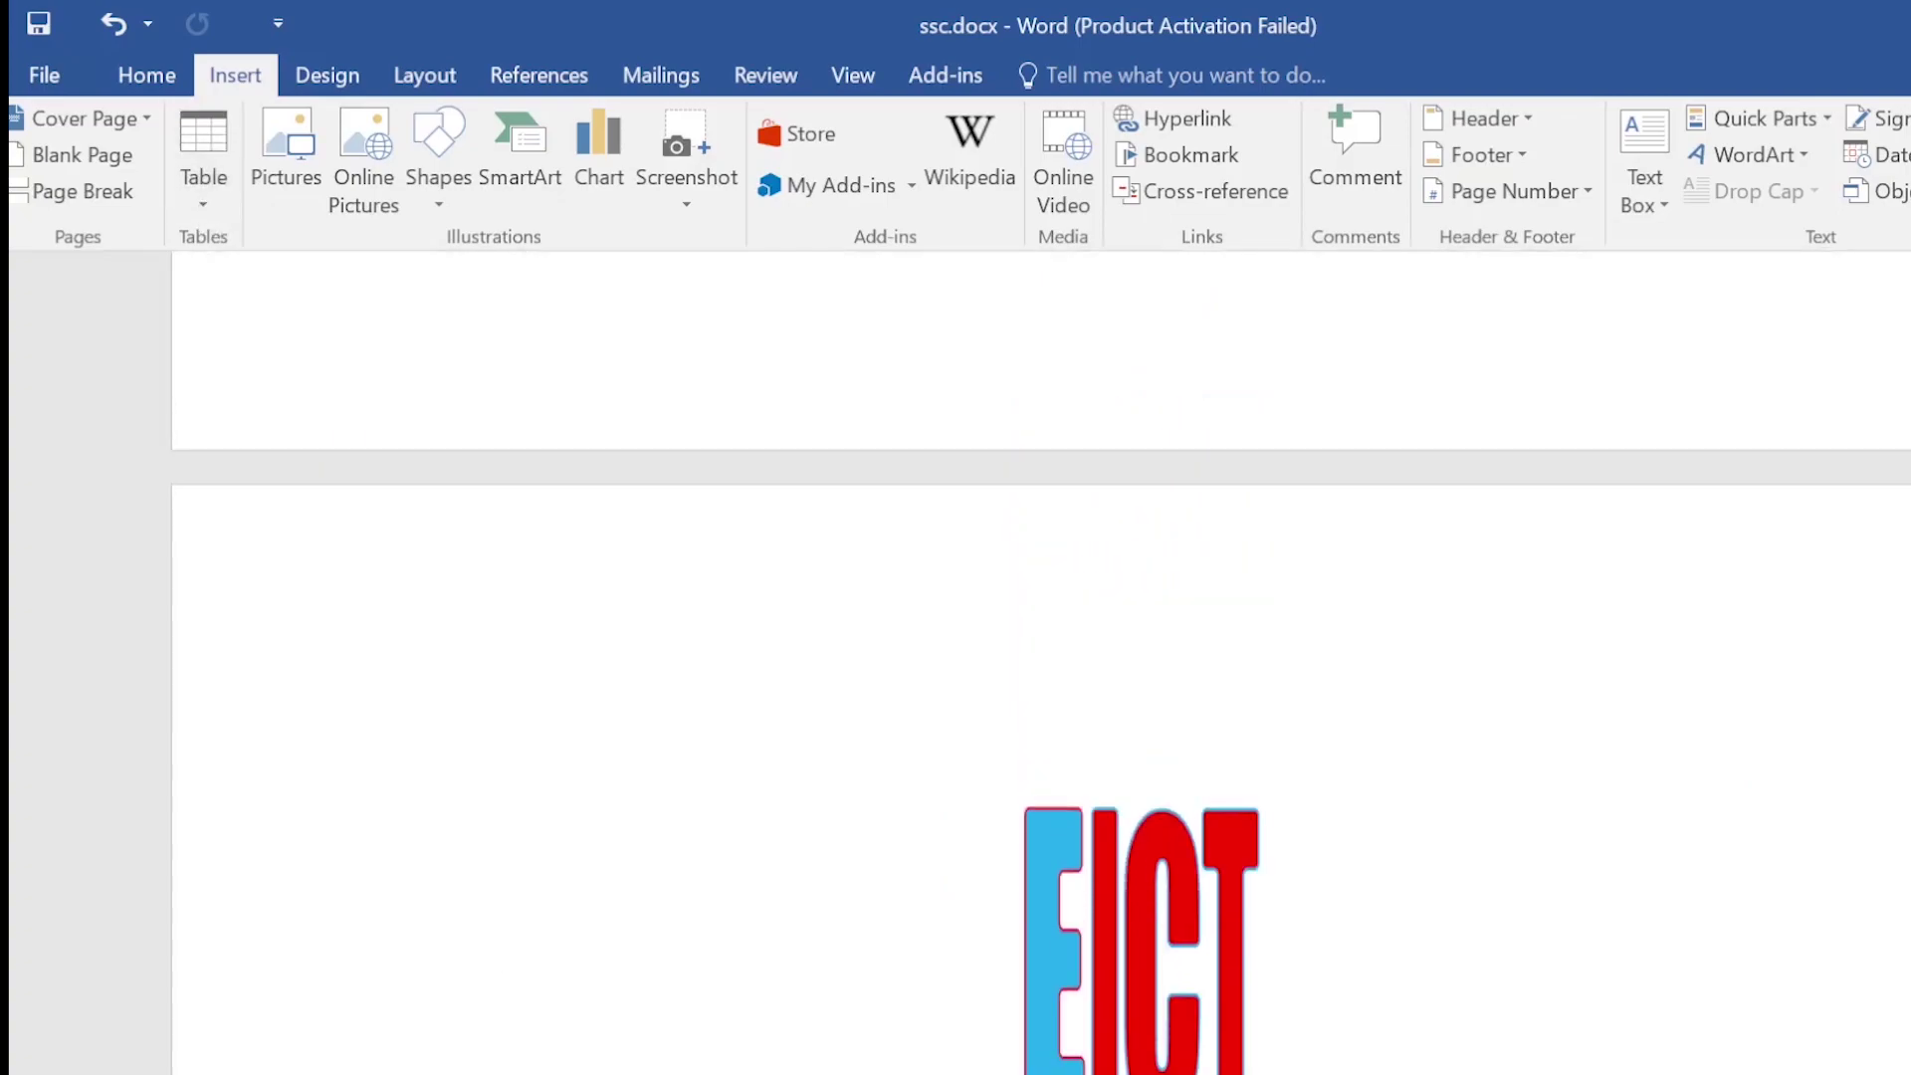
pyautogui.scroll(5, 731, 618)
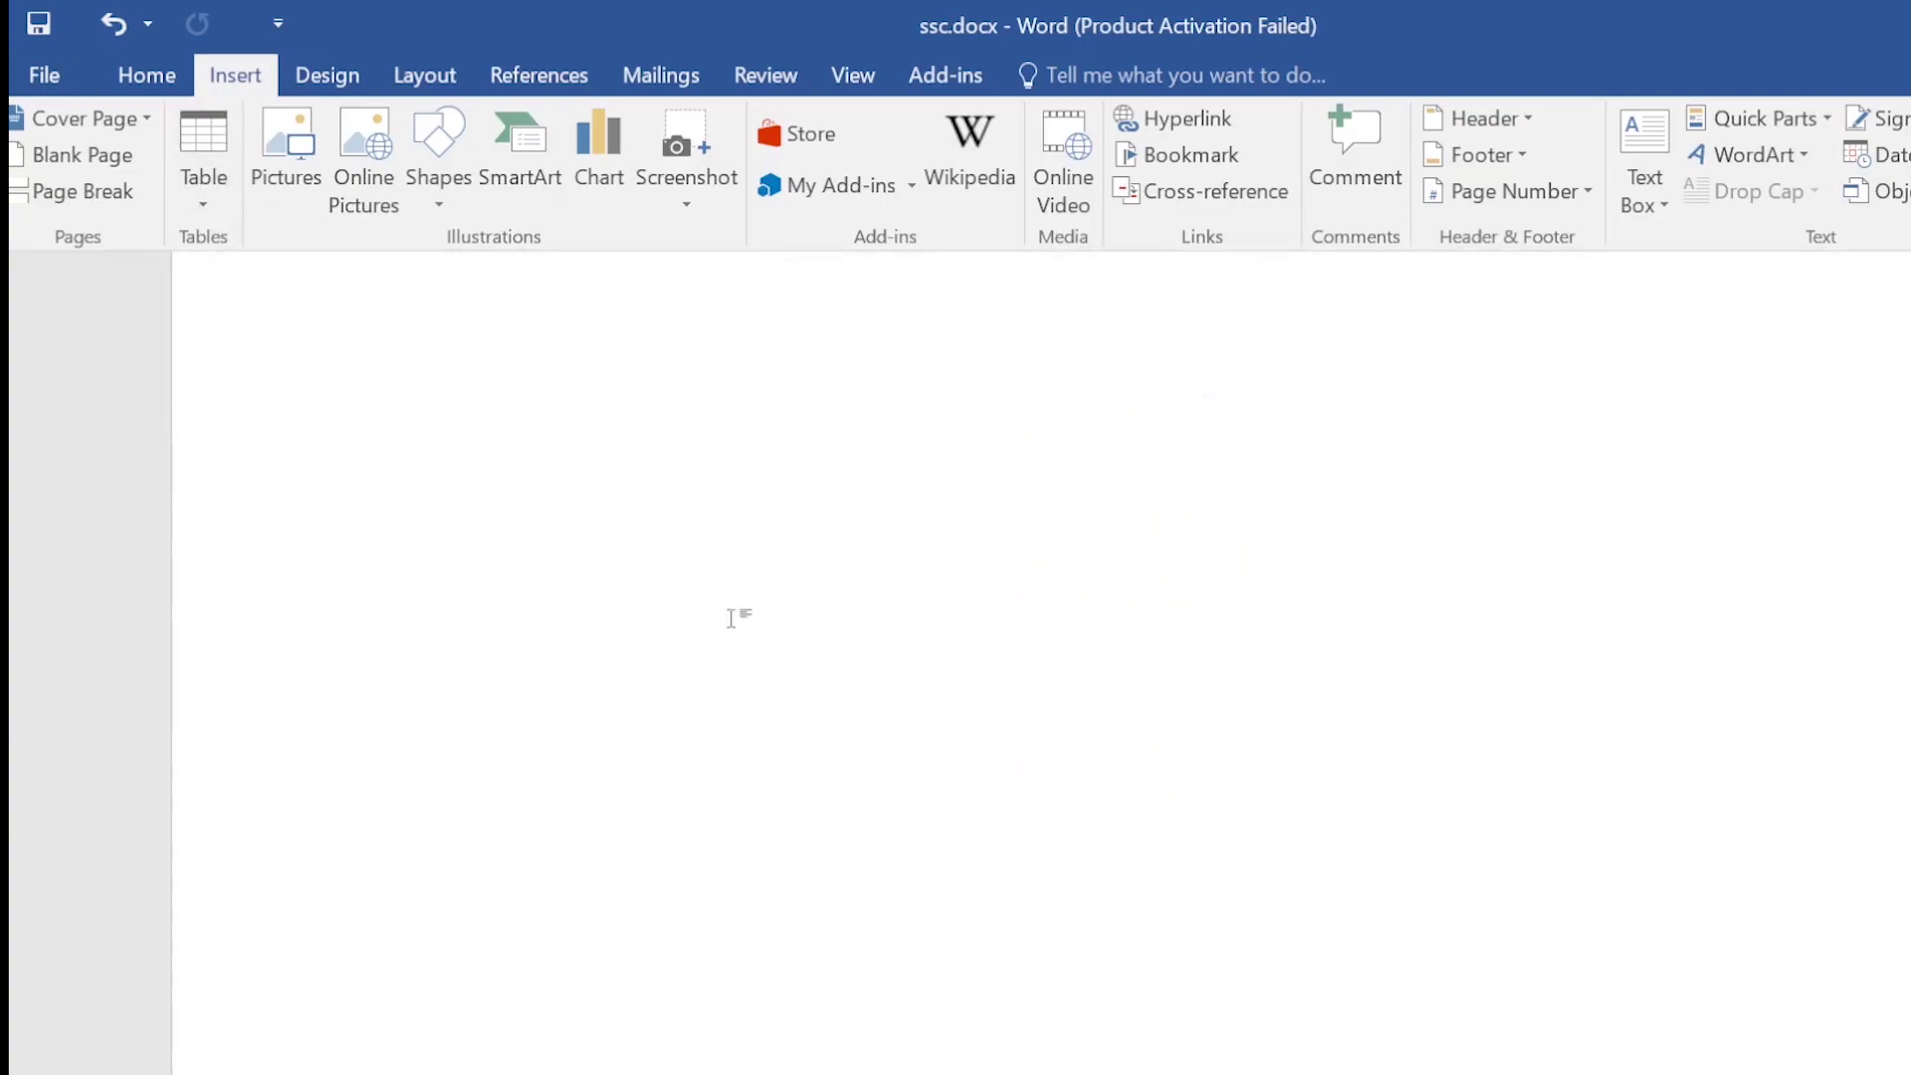
pyautogui.scroll(2, 731, 618)
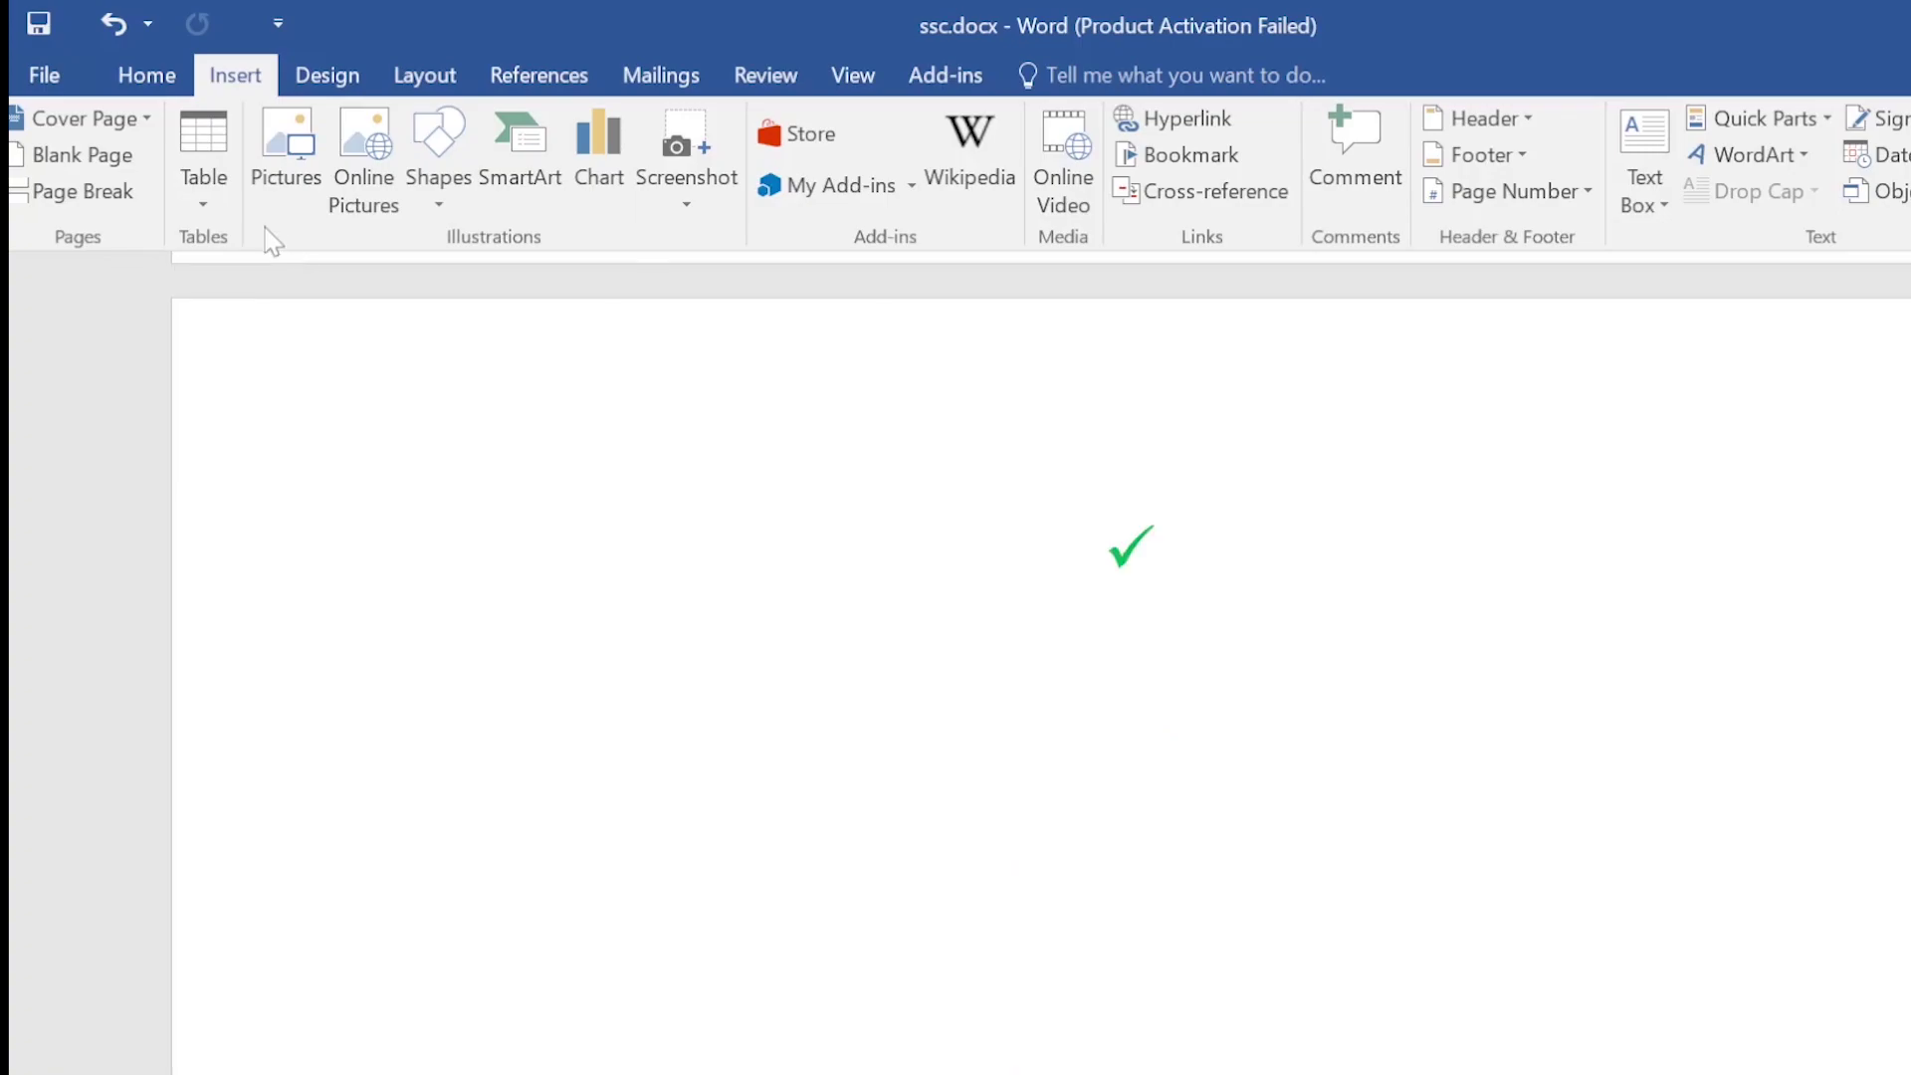
pyautogui.click(203, 199)
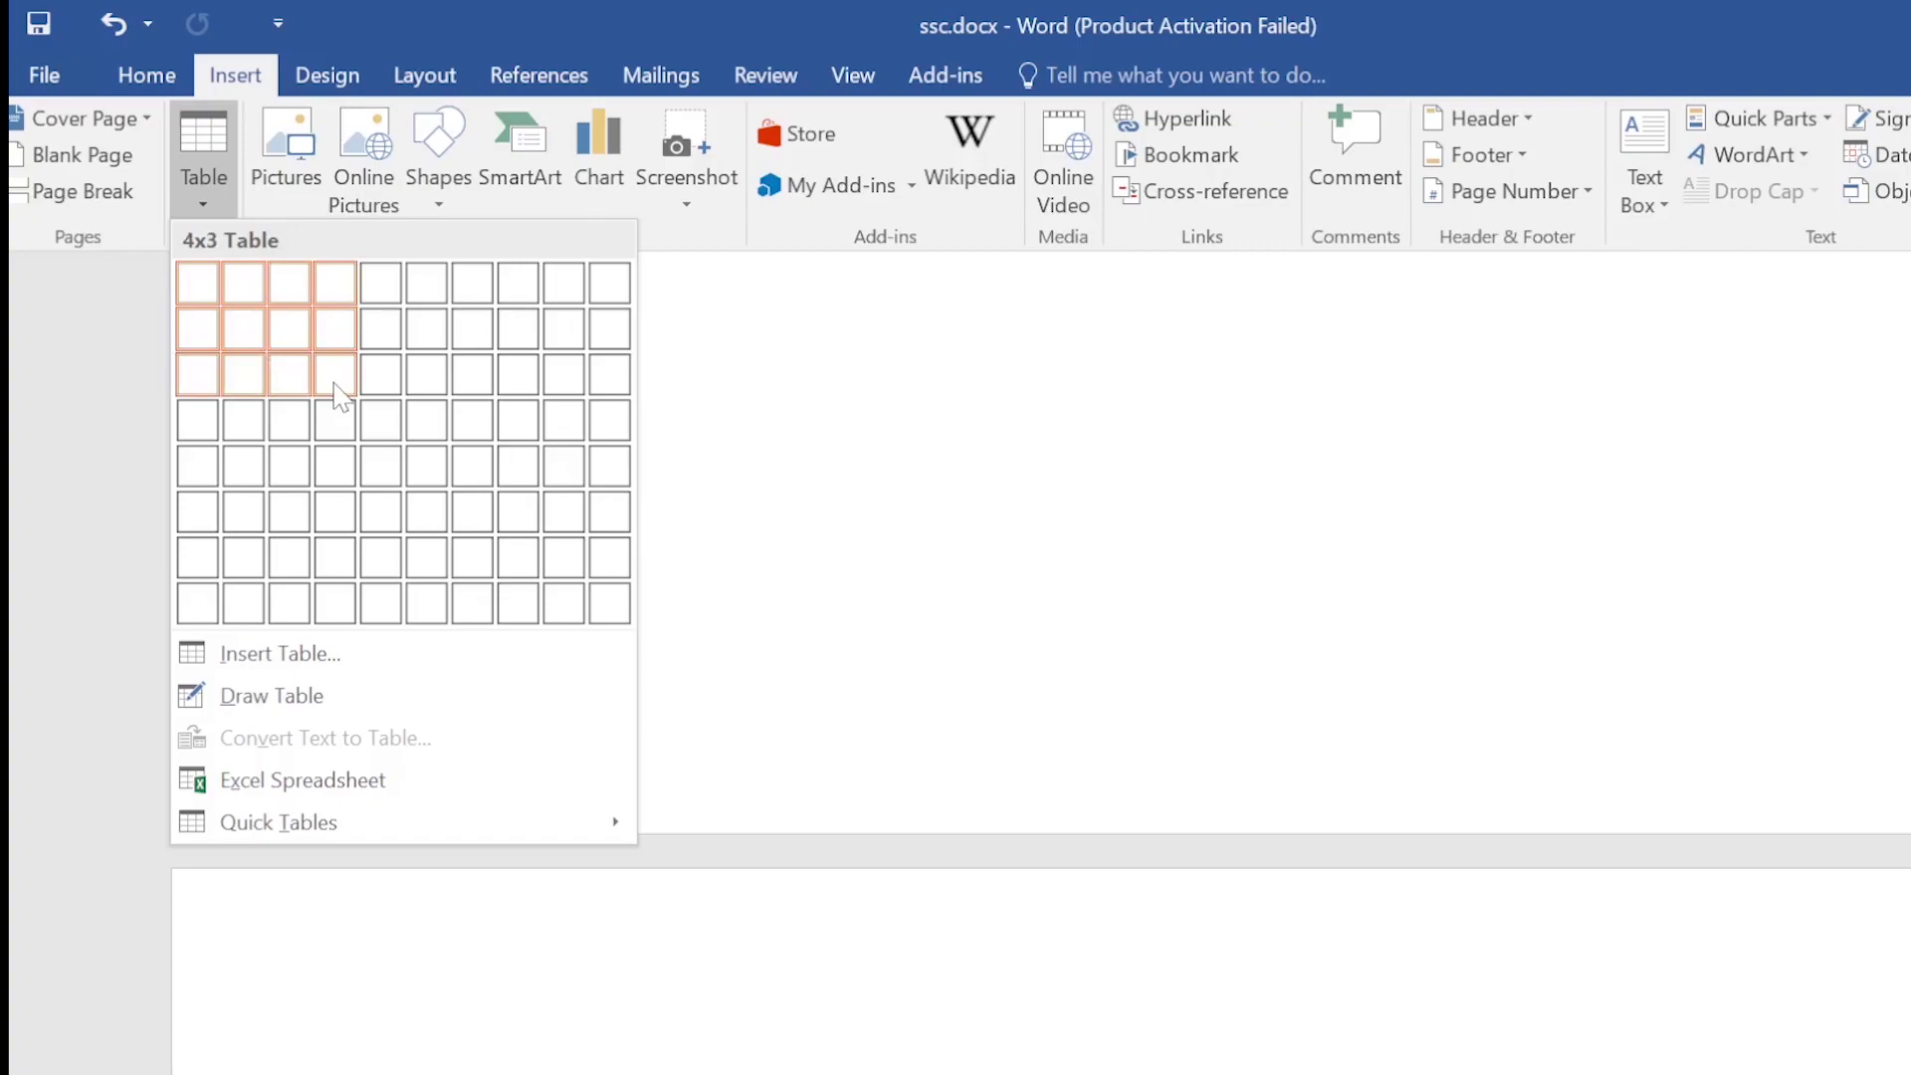
# Insert a 7-column, 3-row table and add an empty paragraph below it.
pyautogui.click(493, 375)
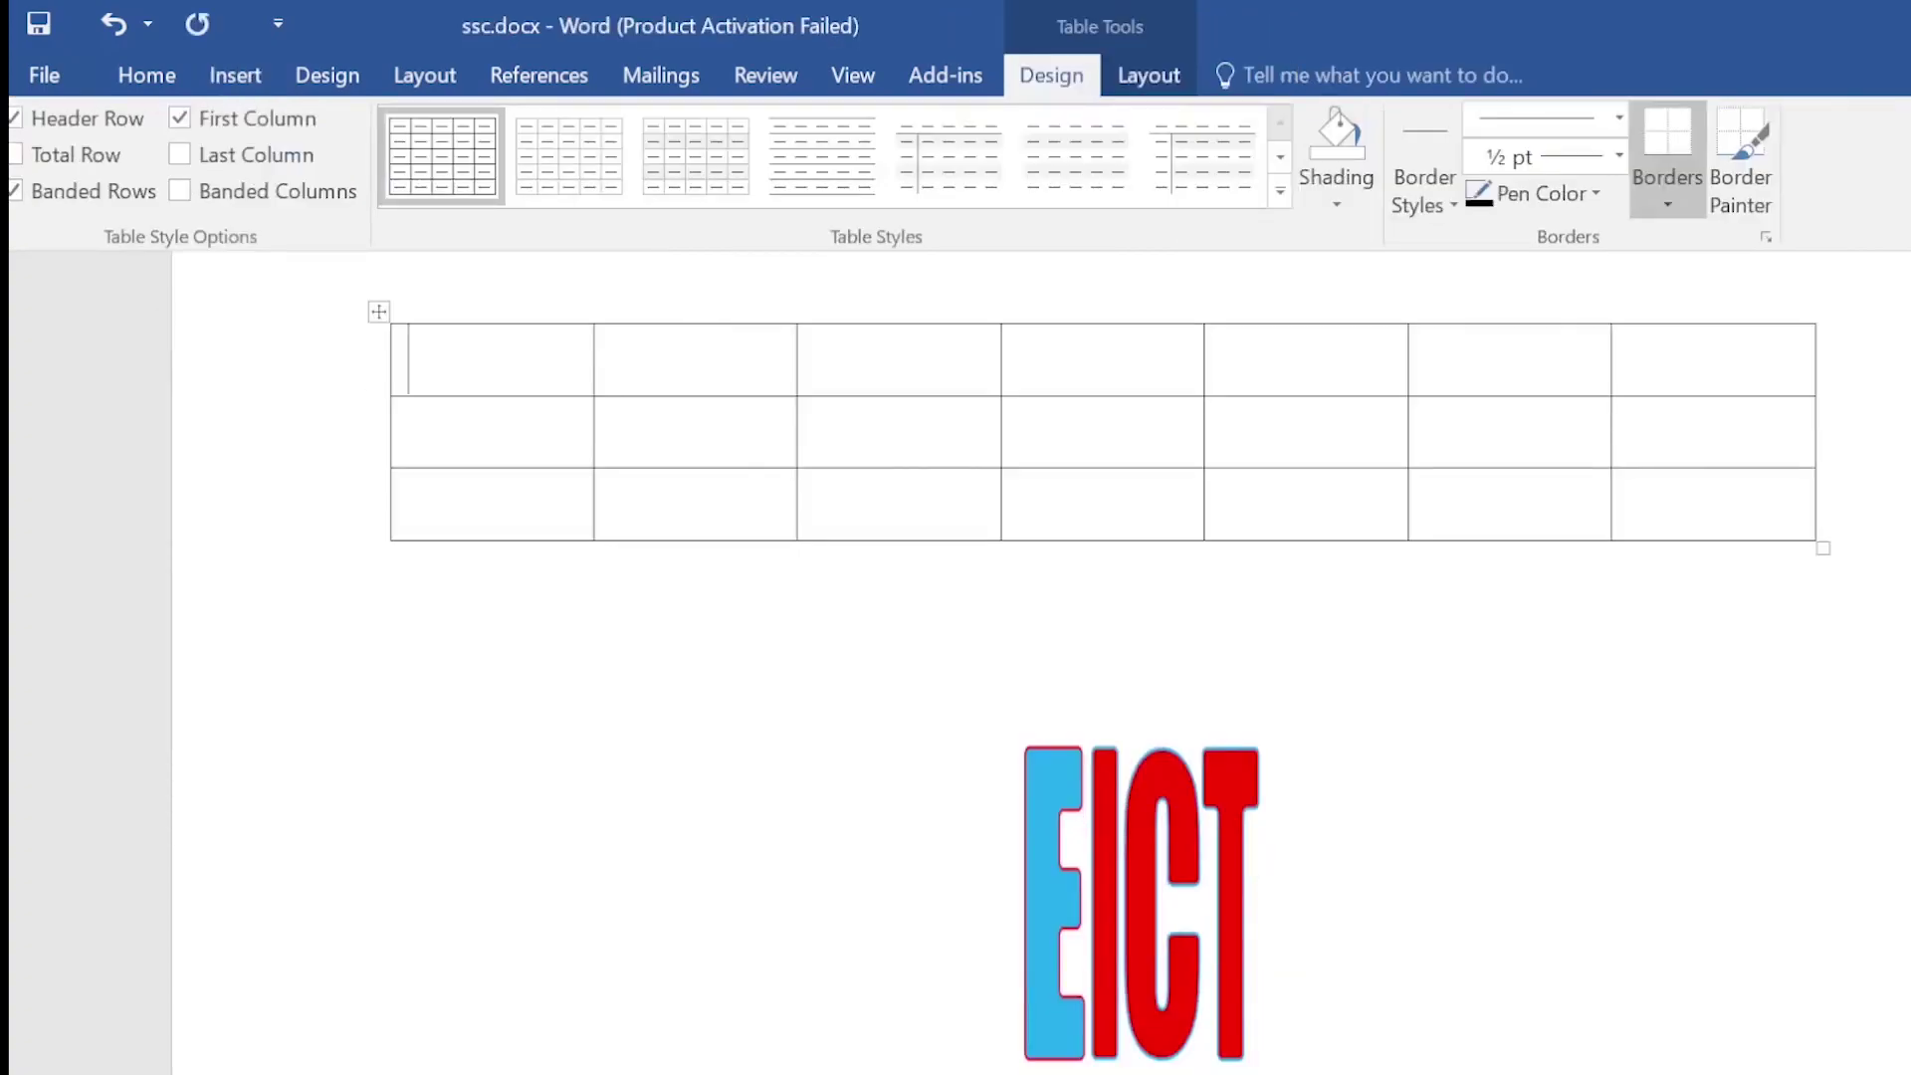
pyautogui.click(1841, 546)
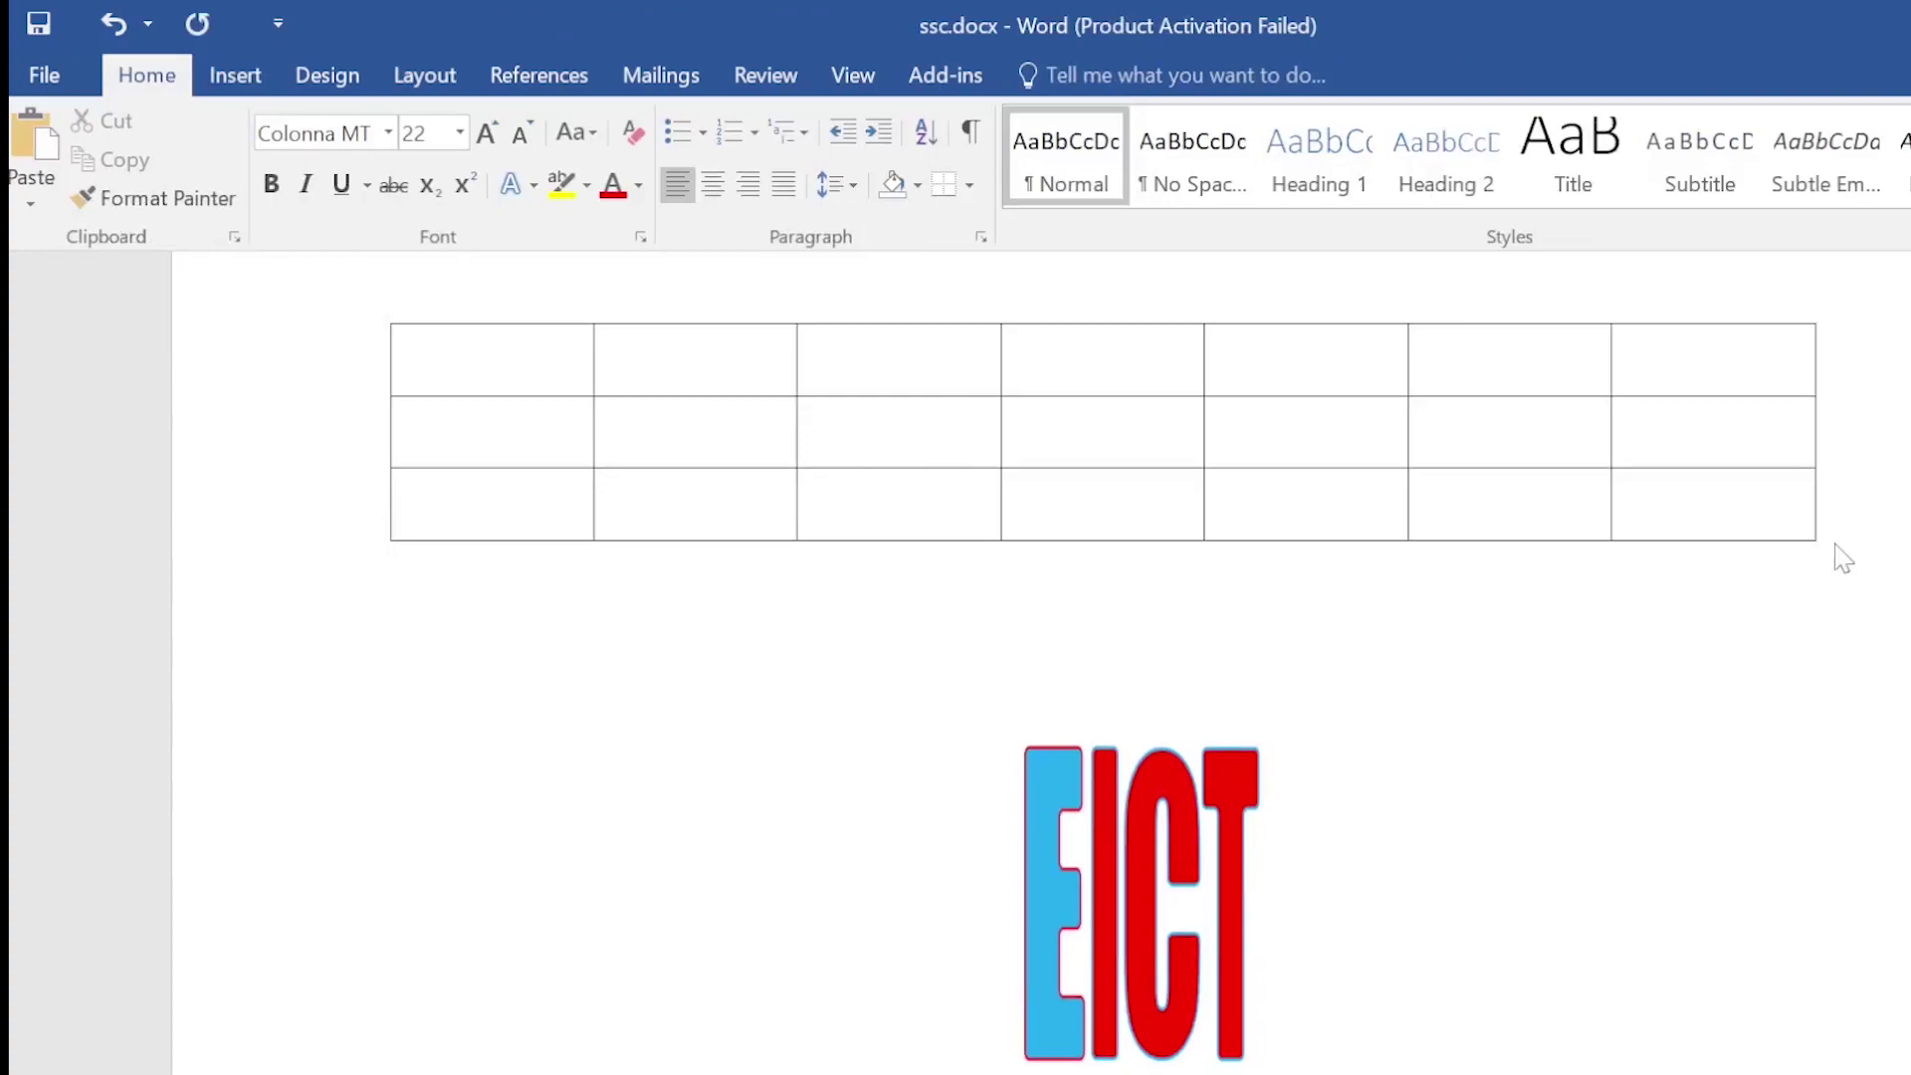
pyautogui.press('Return')
# Open the Insert Table dialog from the Table menu.
pyautogui.click(235, 77)
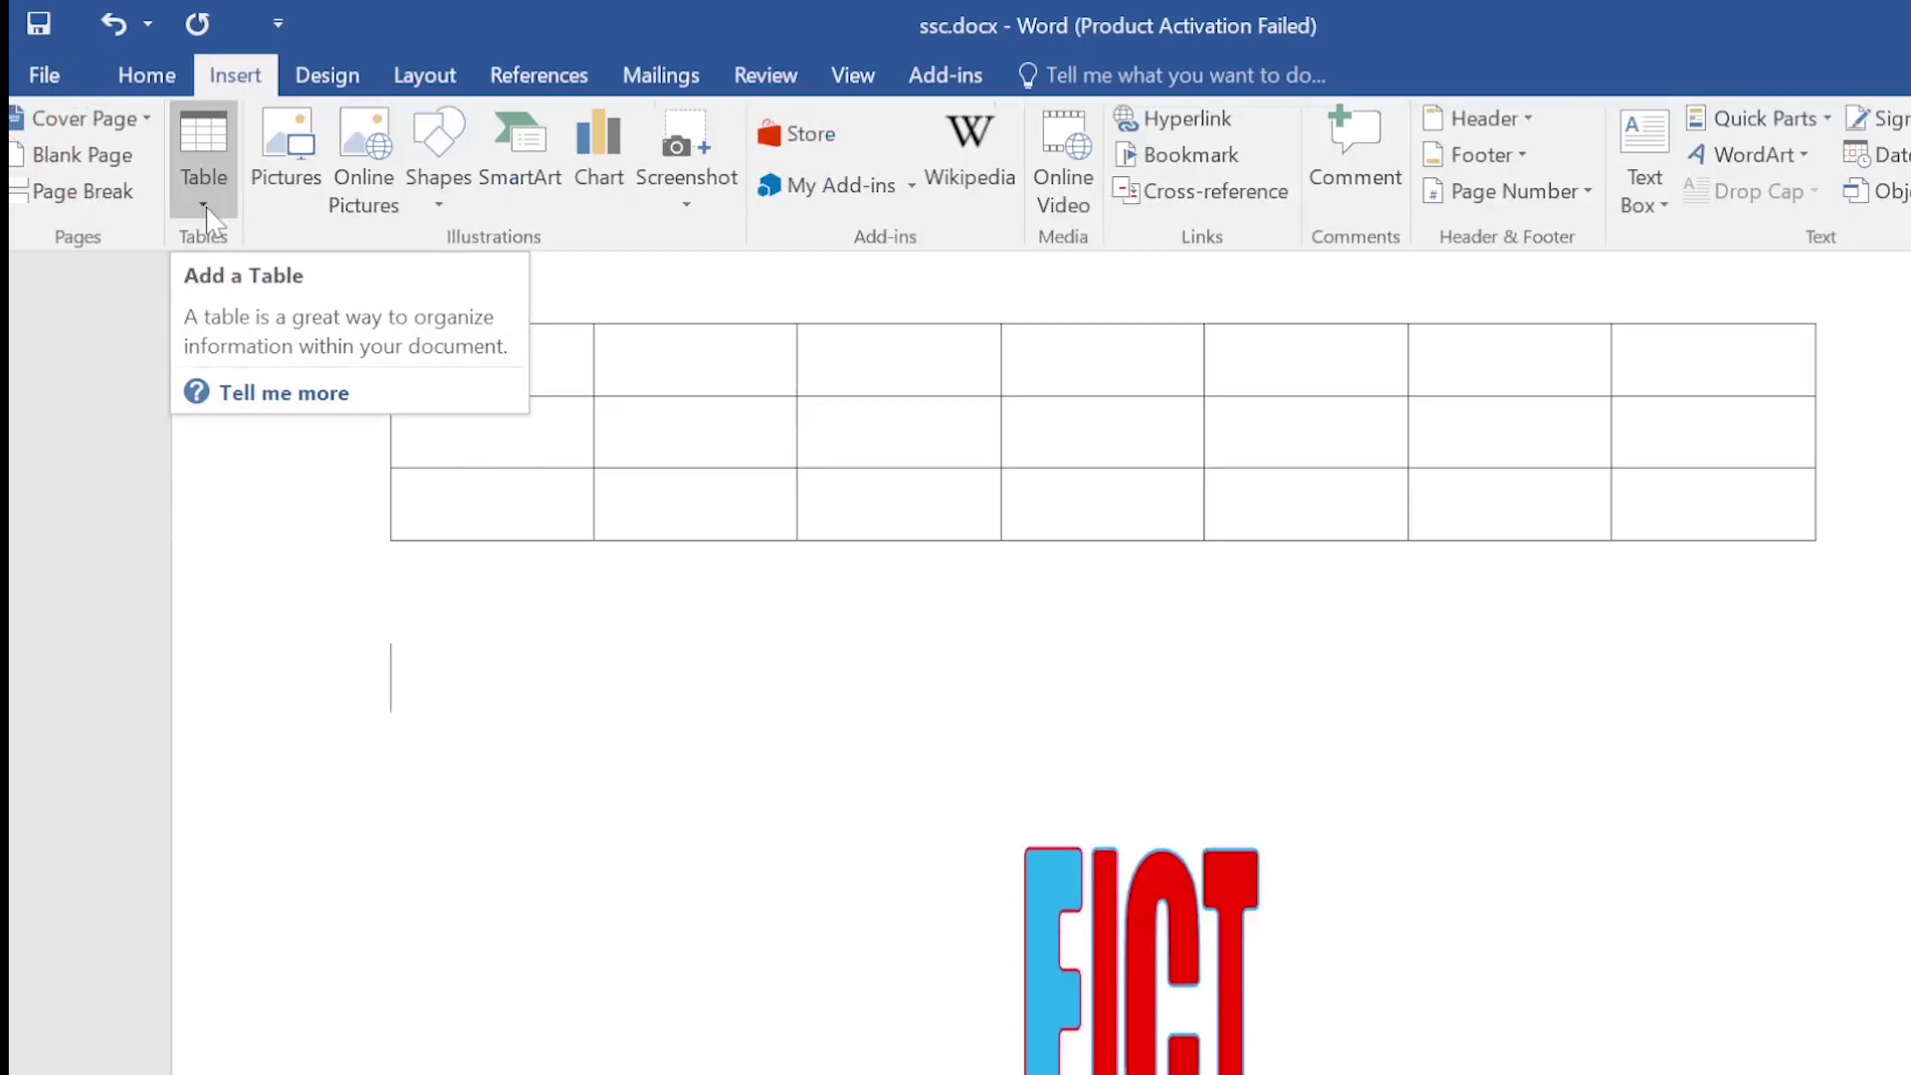
pyautogui.click(209, 204)
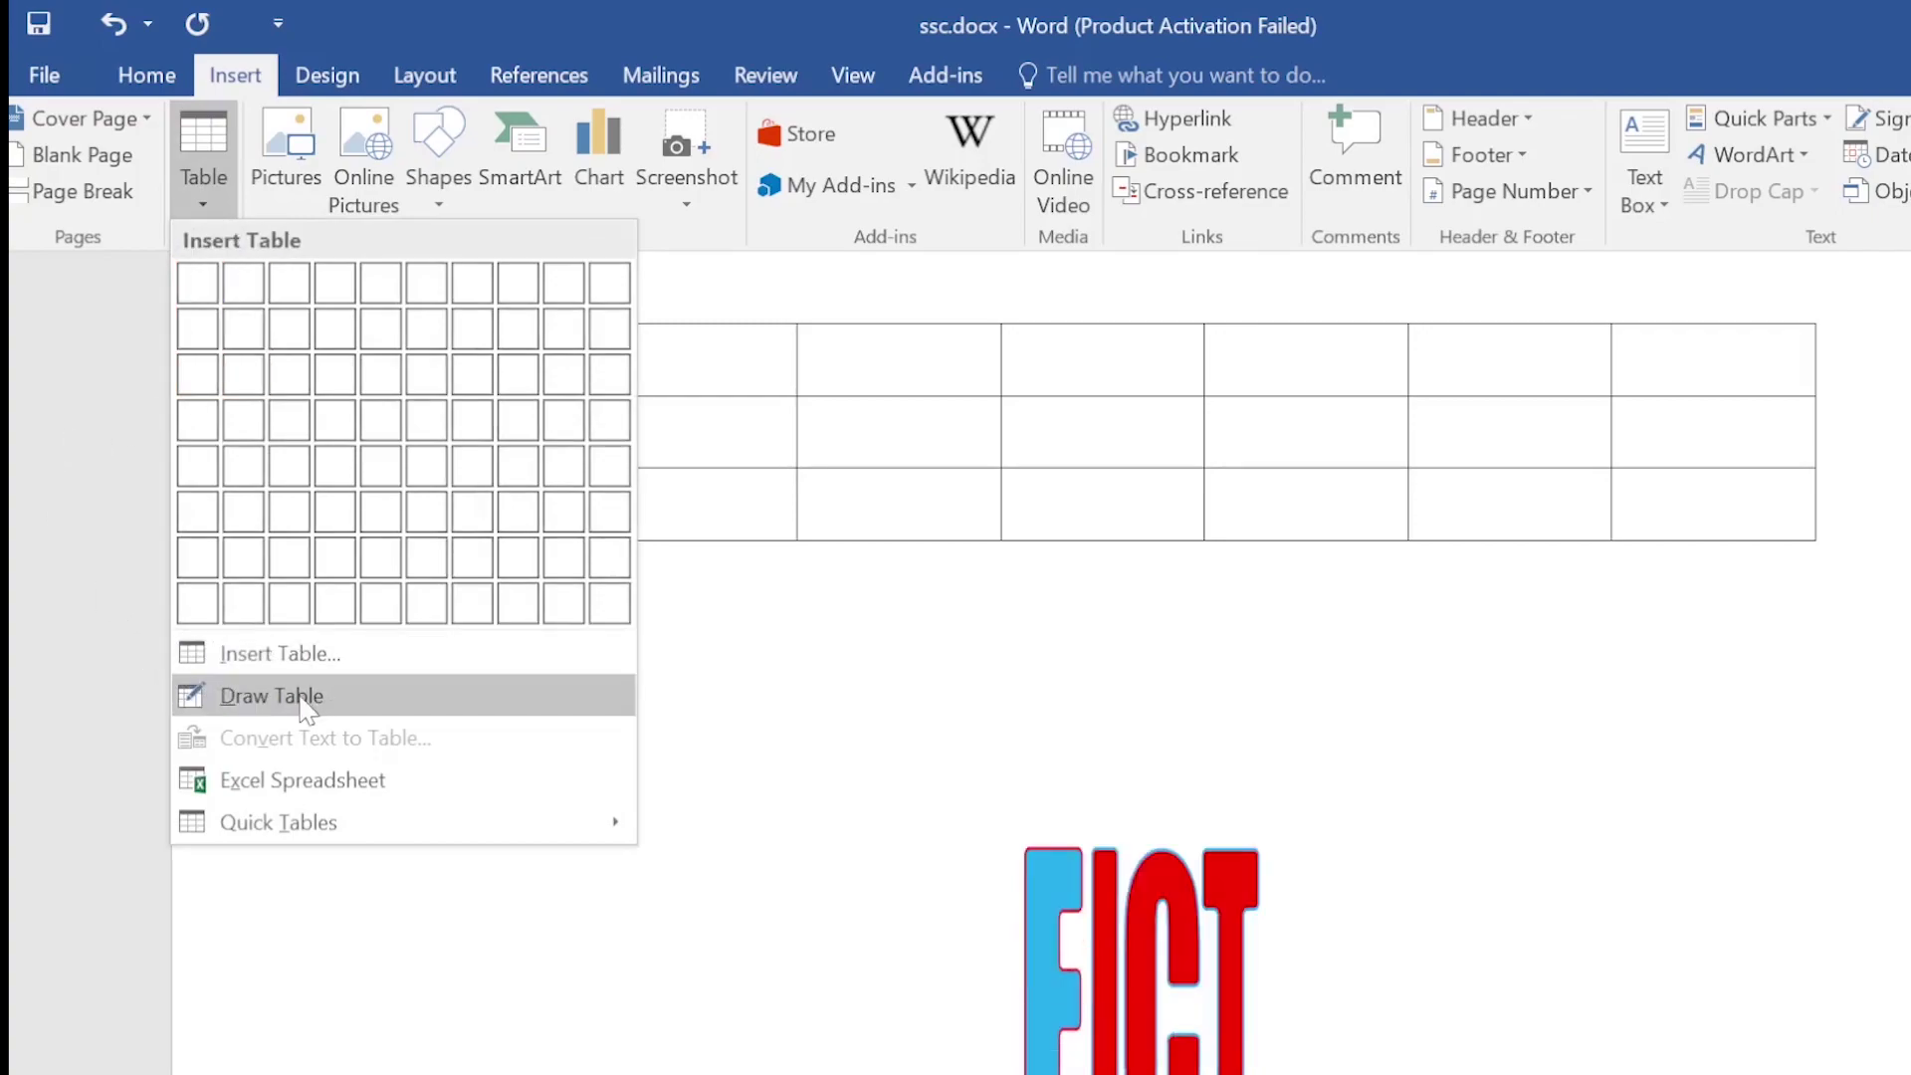
pyautogui.click(314, 656)
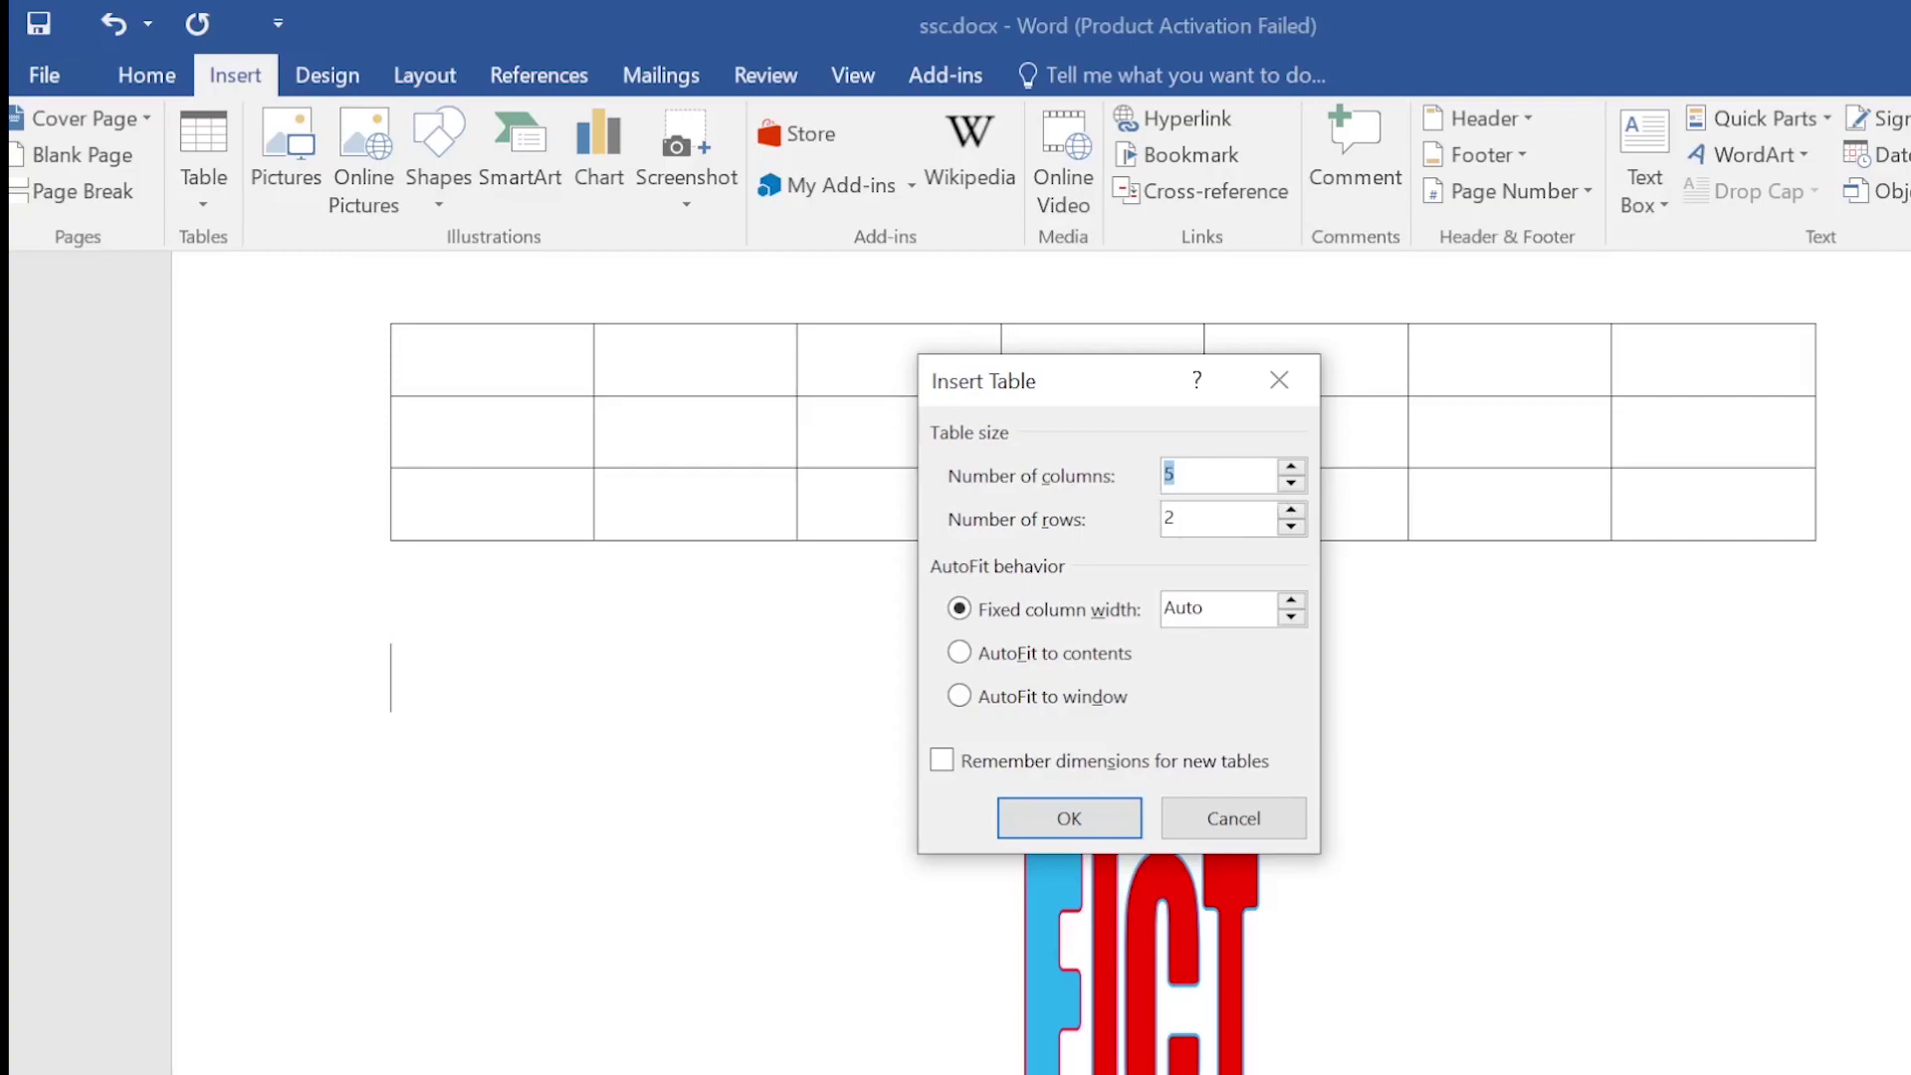
# Create a 5-column, 5-row table and apply the third, grey banded-row table style.
pyautogui.click(1291, 510)
pyautogui.click(1291, 511)
pyautogui.click(1091, 814)
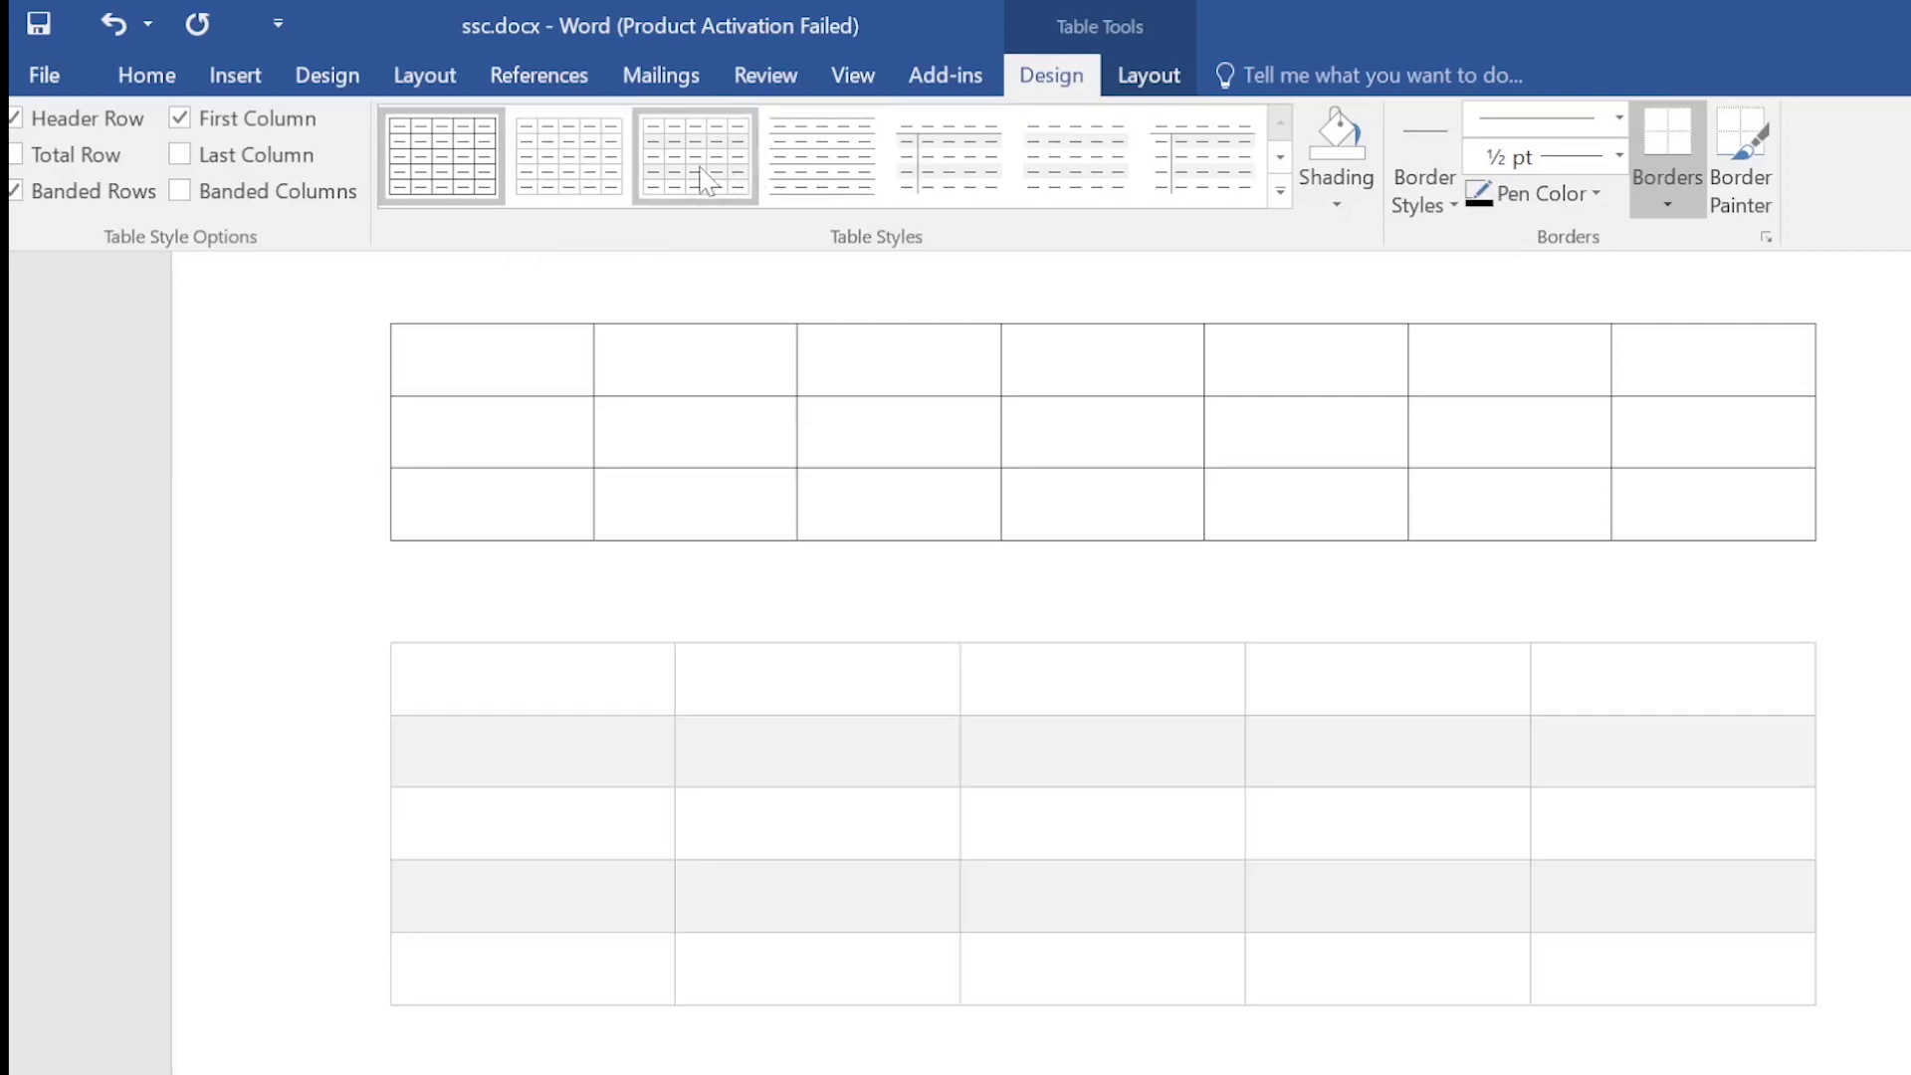
pyautogui.click(748, 183)
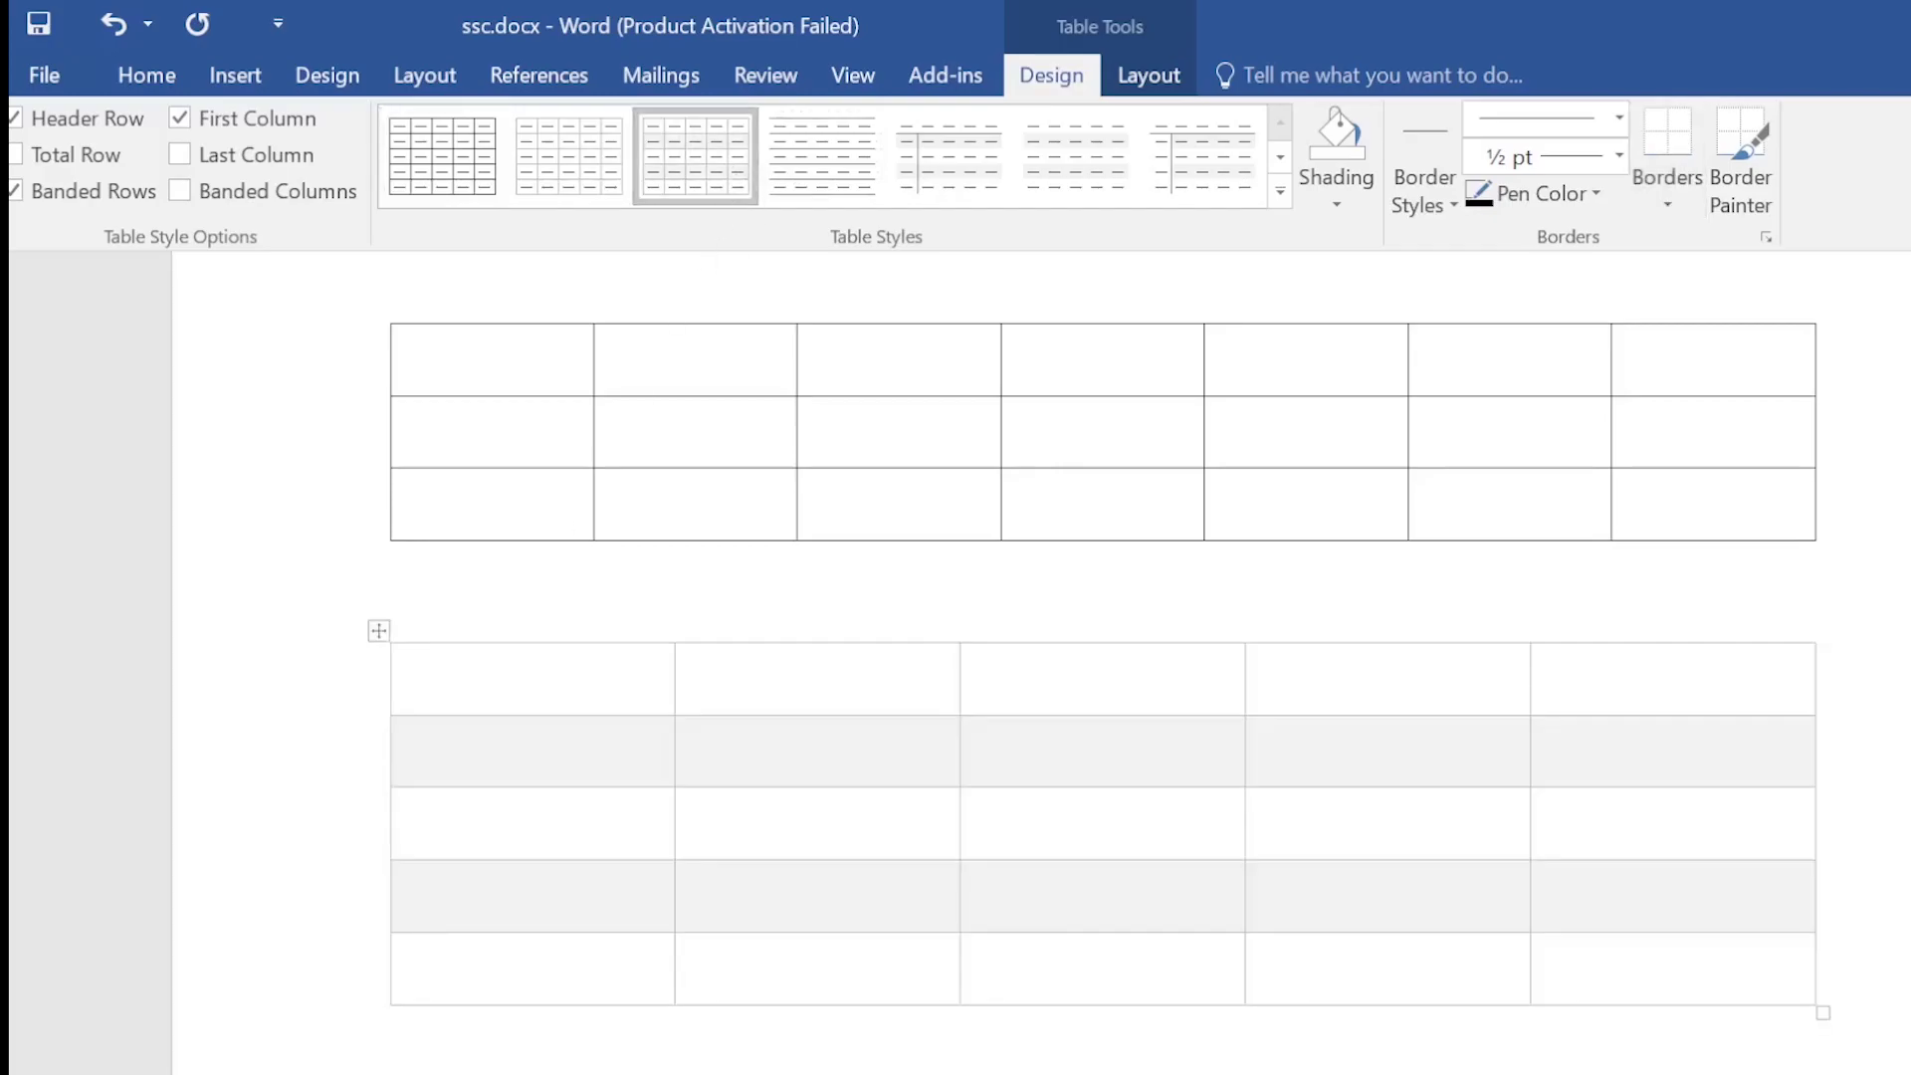
pyautogui.click(235, 78)
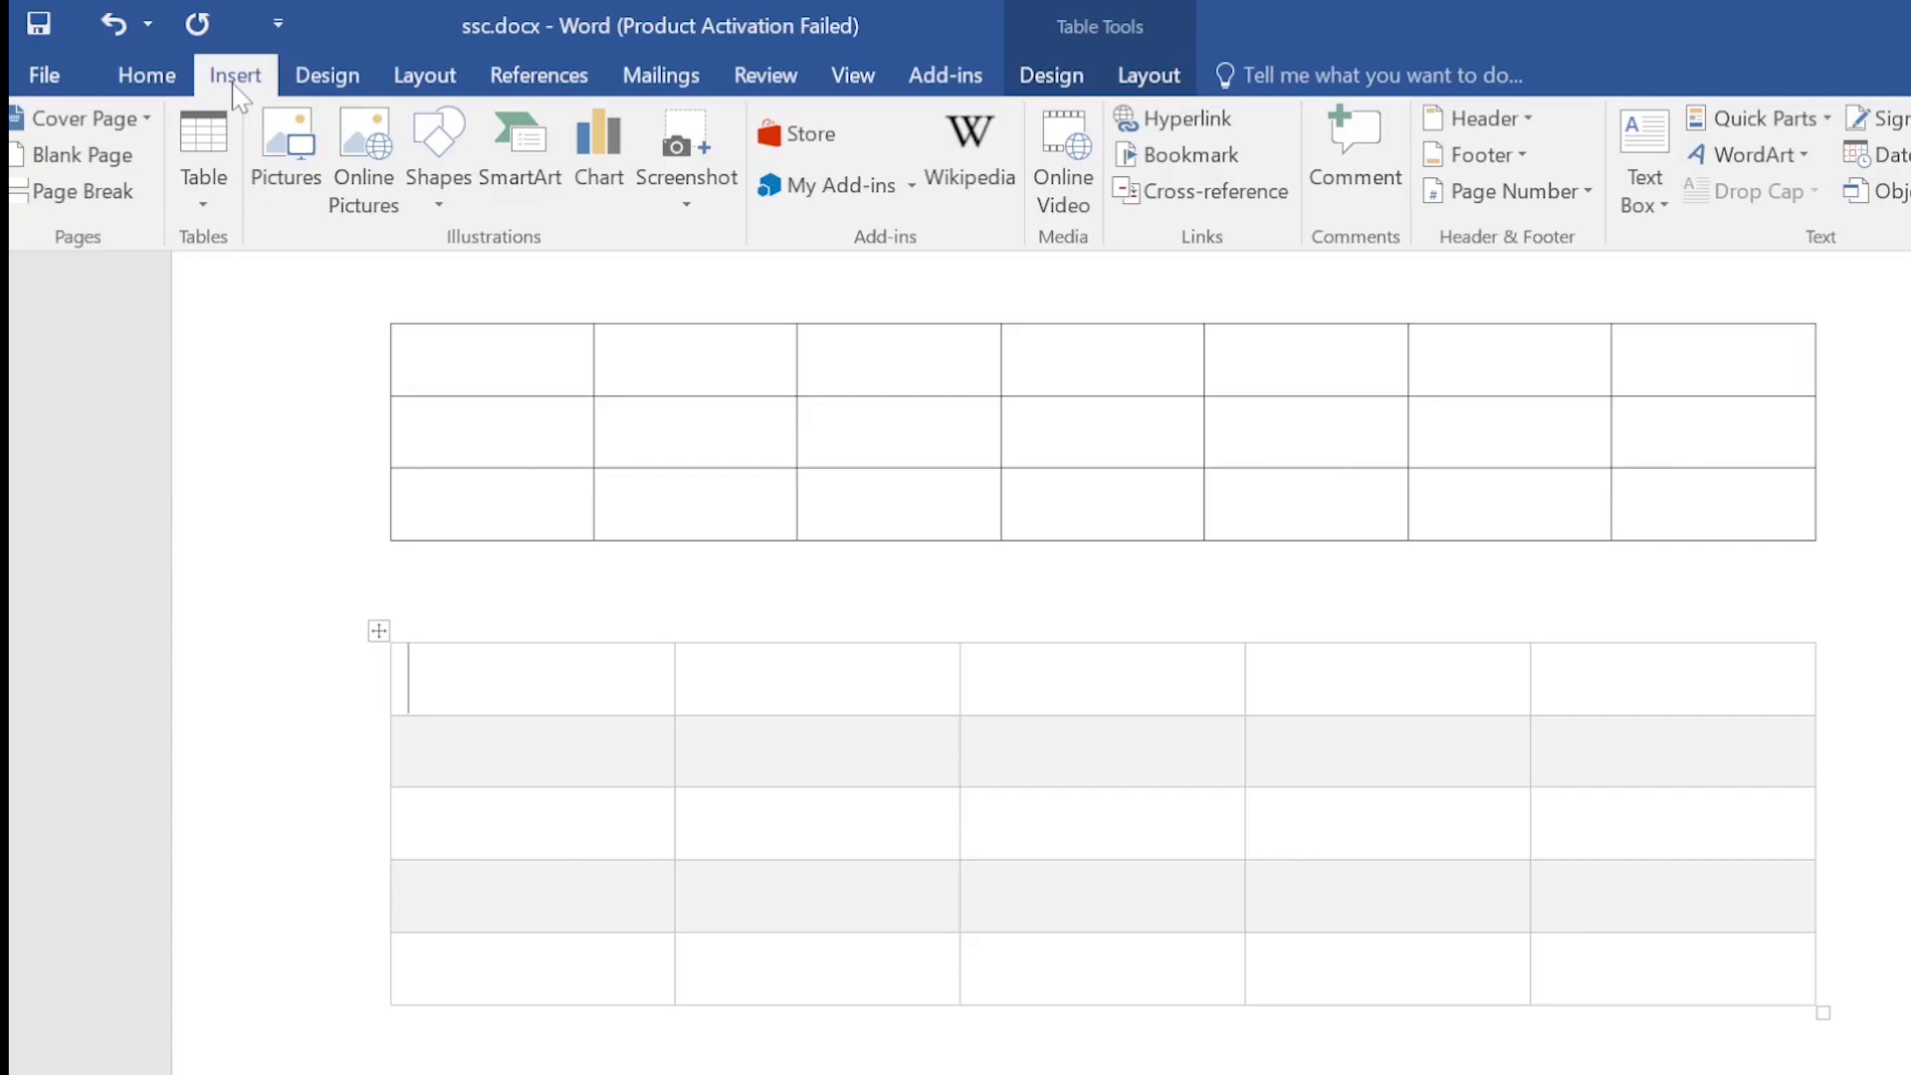
# Open the Table grid and close it without adding another table.
pyautogui.click(204, 204)
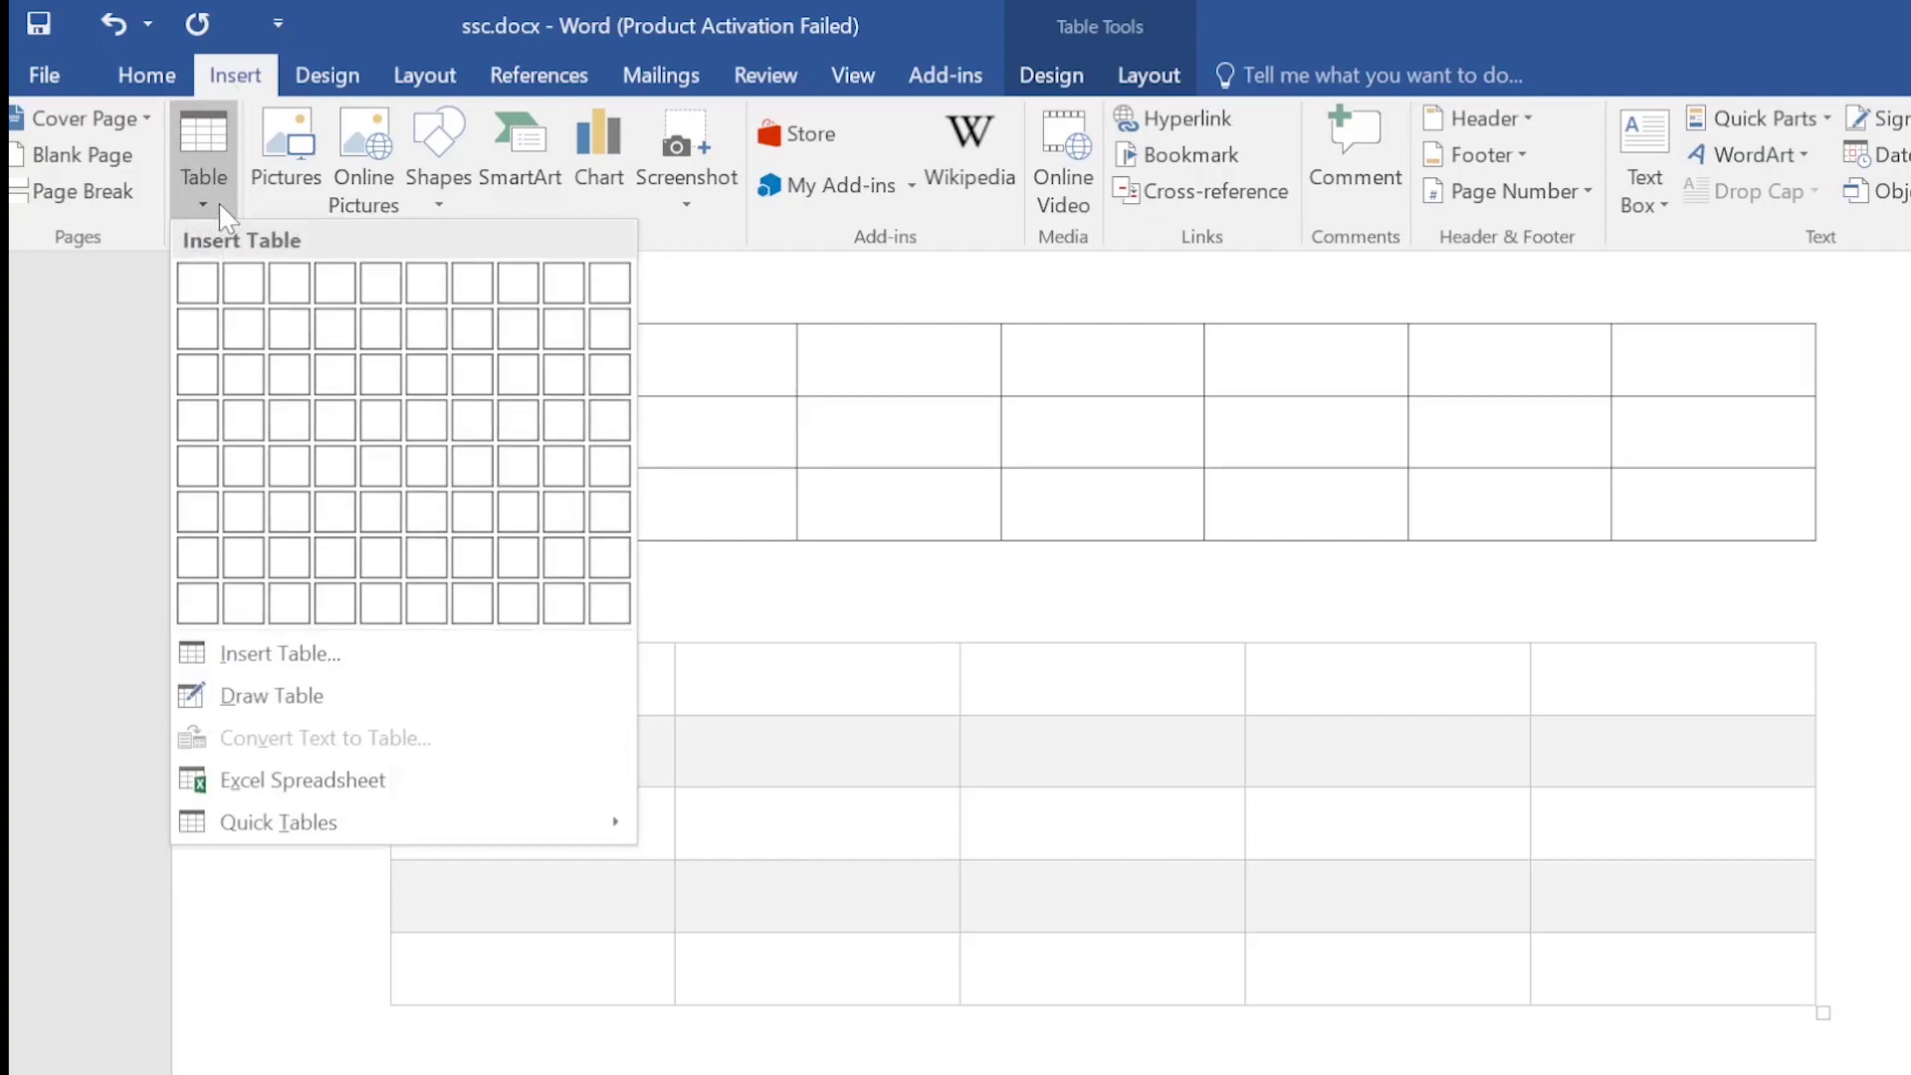
pyautogui.click(17, 406)
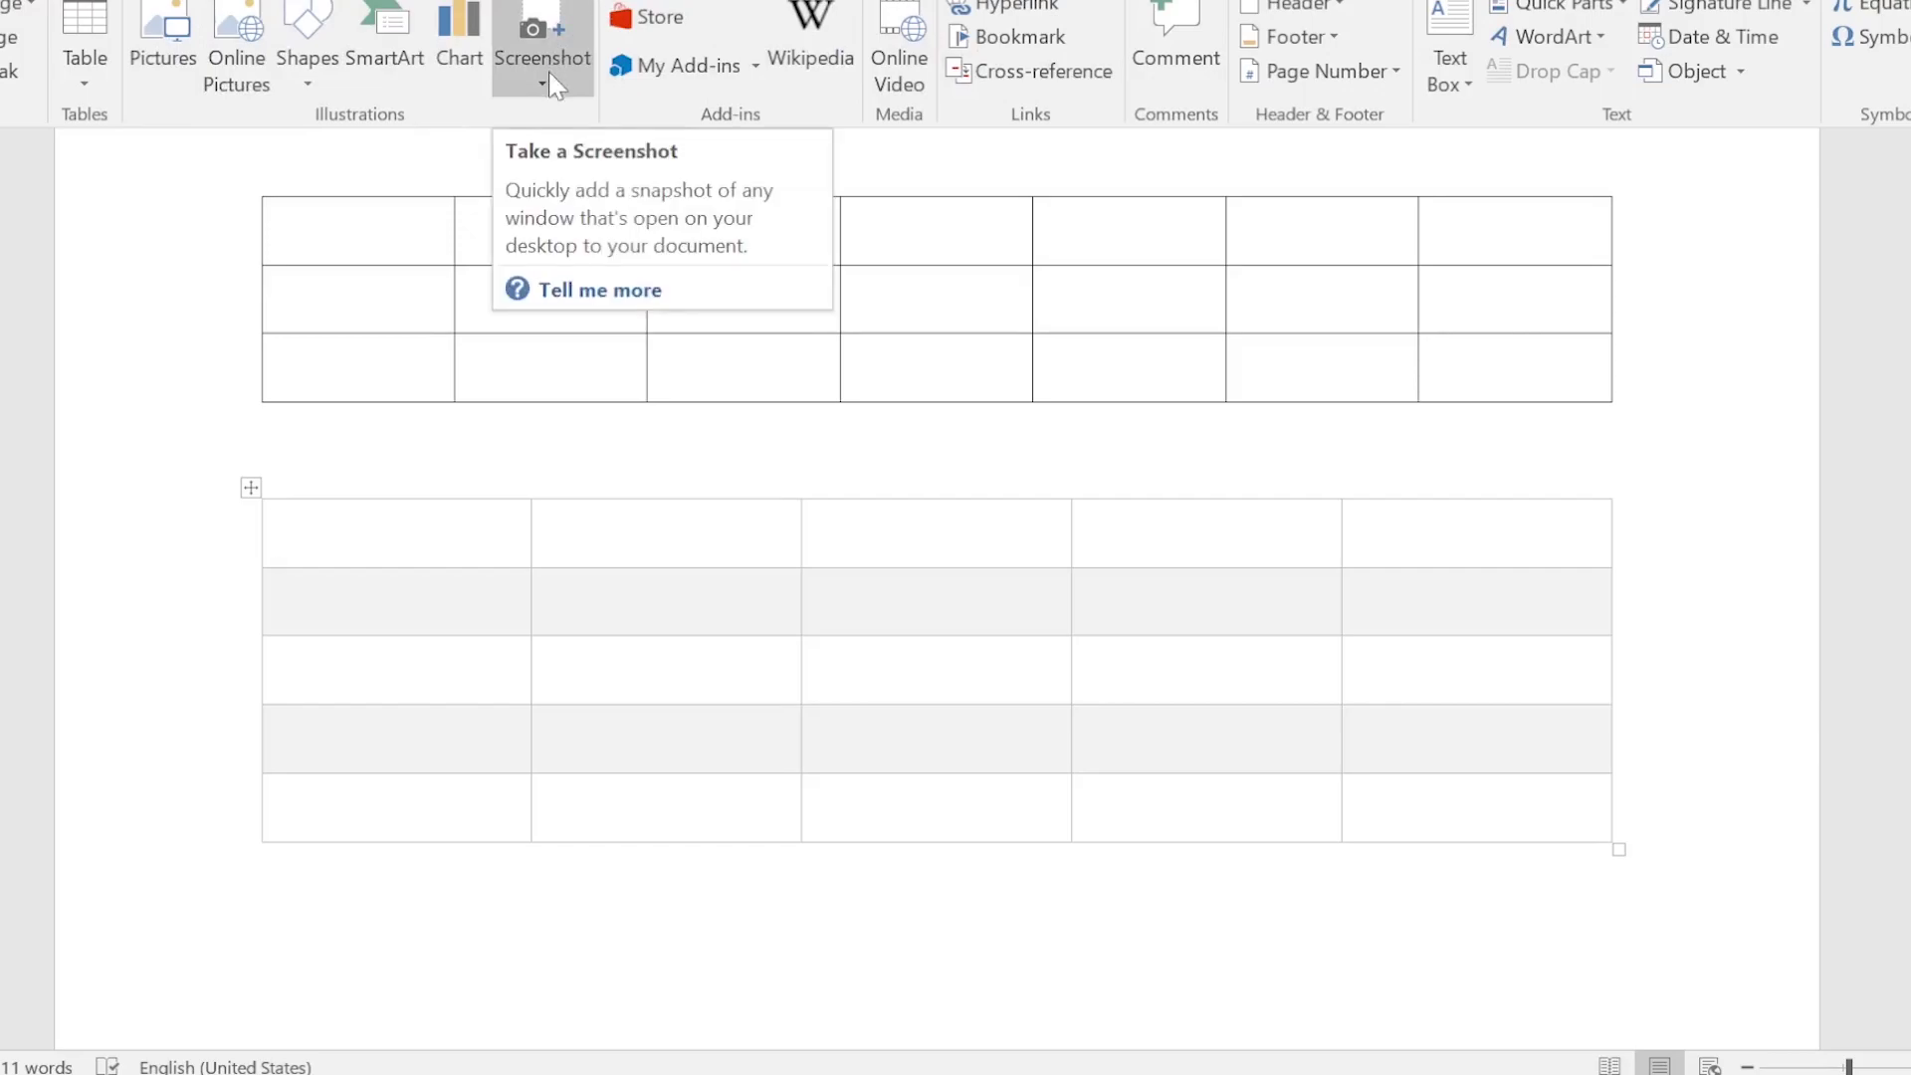
# Insert the default Clustered Column chart and activate its data sheet.
pyautogui.click(470, 66)
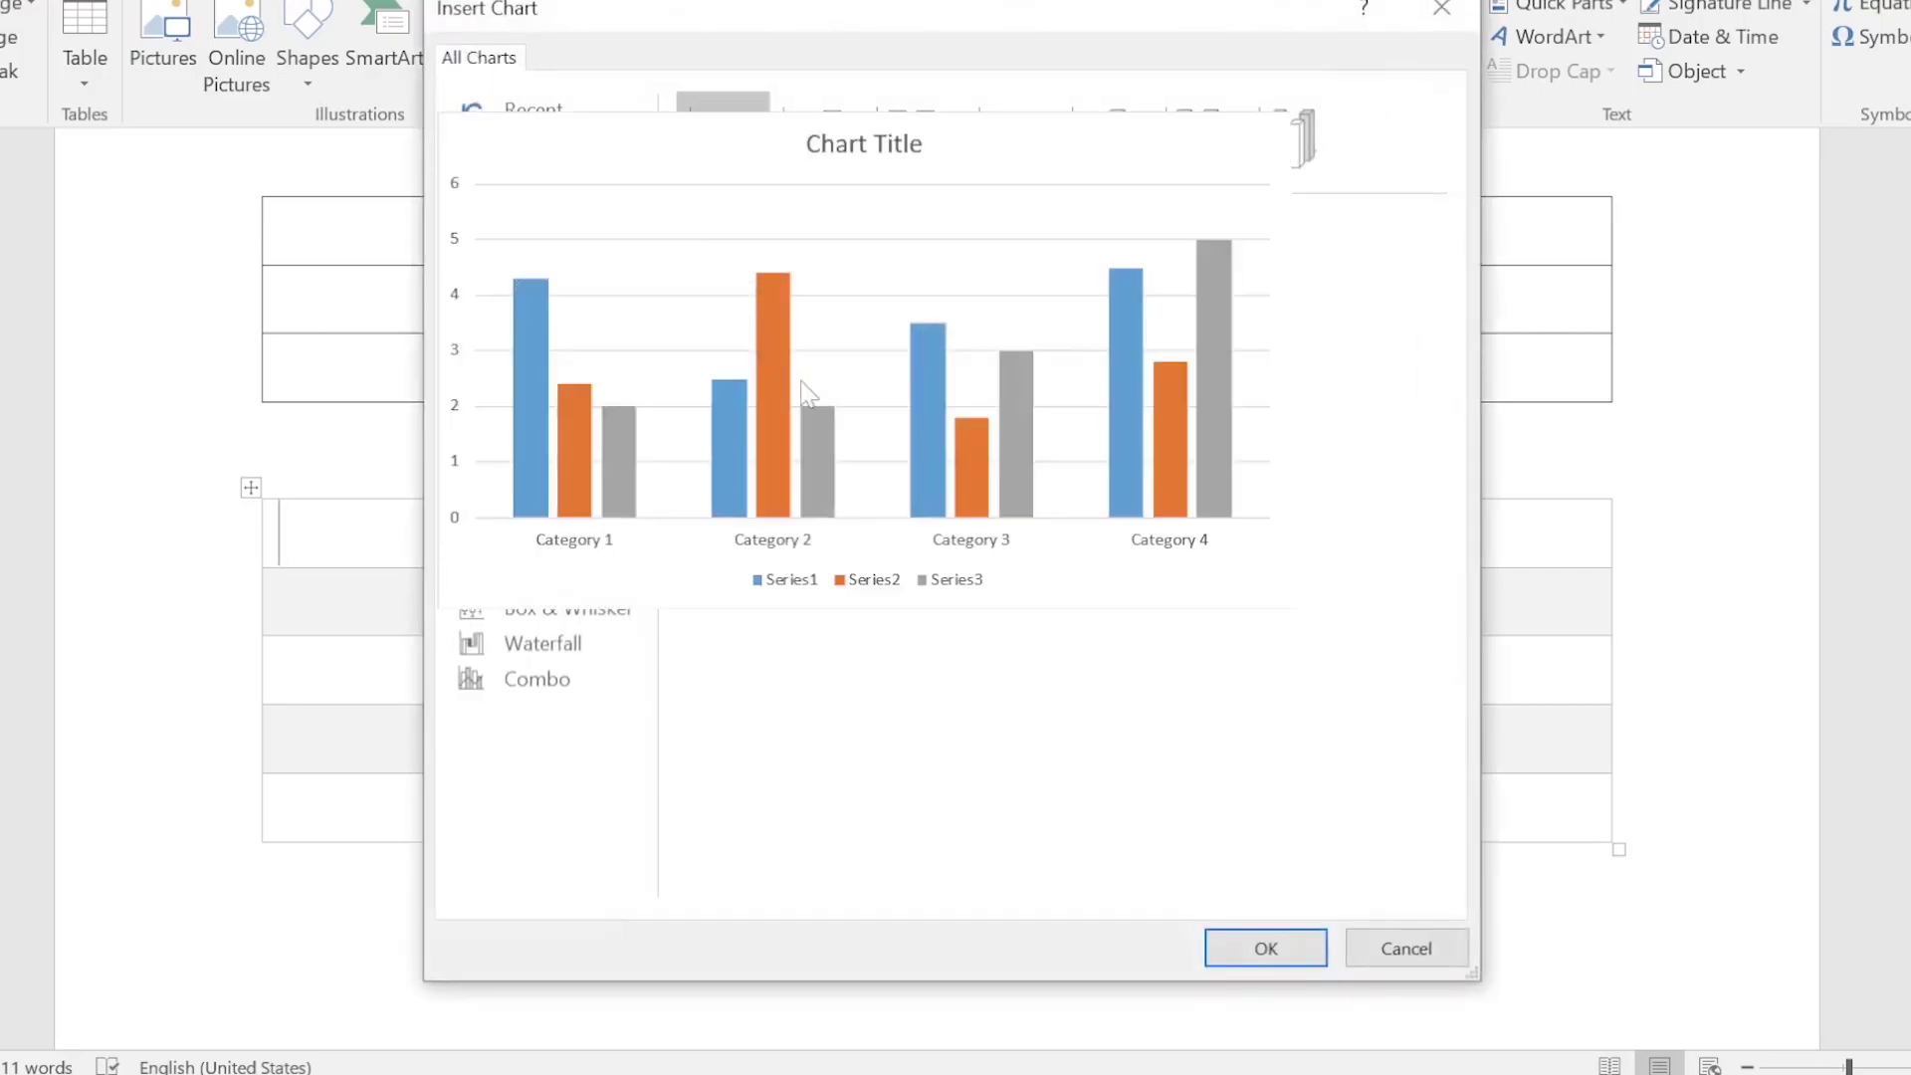
pyautogui.click(1239, 948)
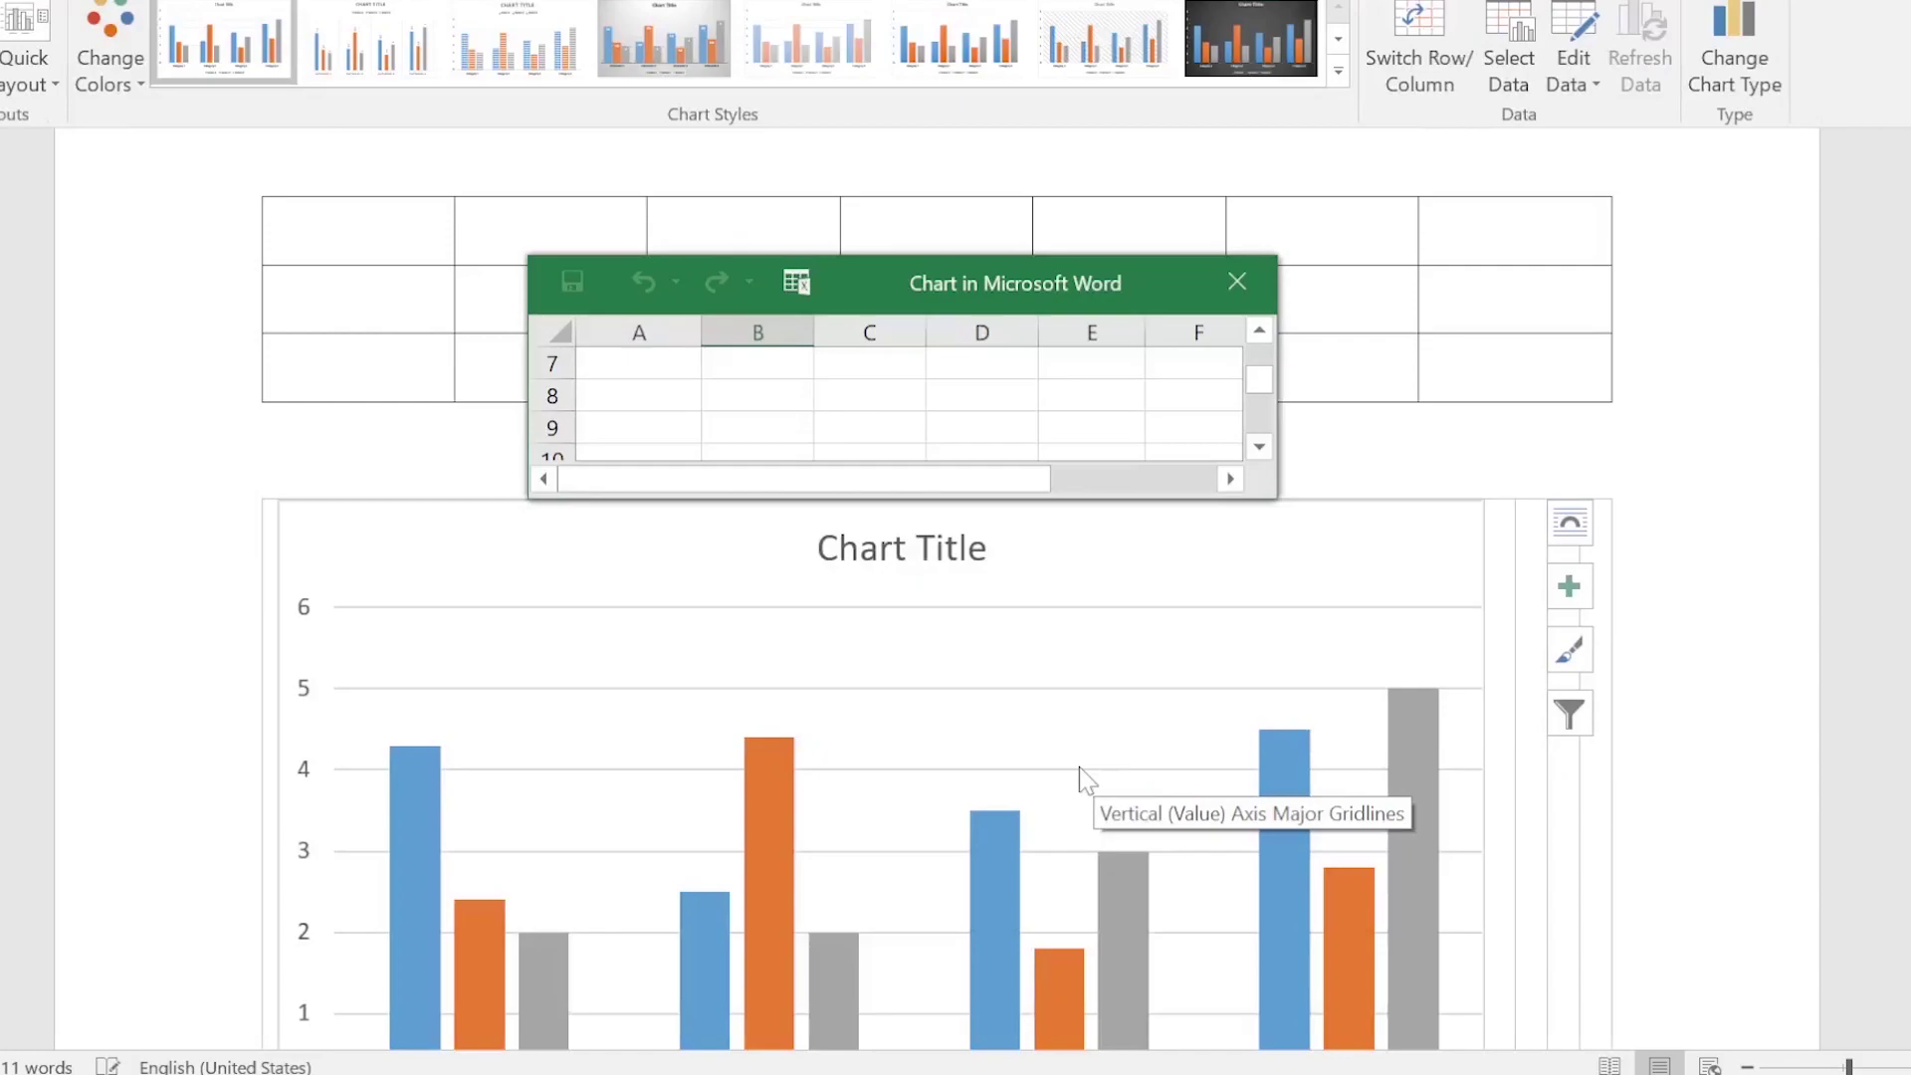
pyautogui.scroll(-2, 1079, 766)
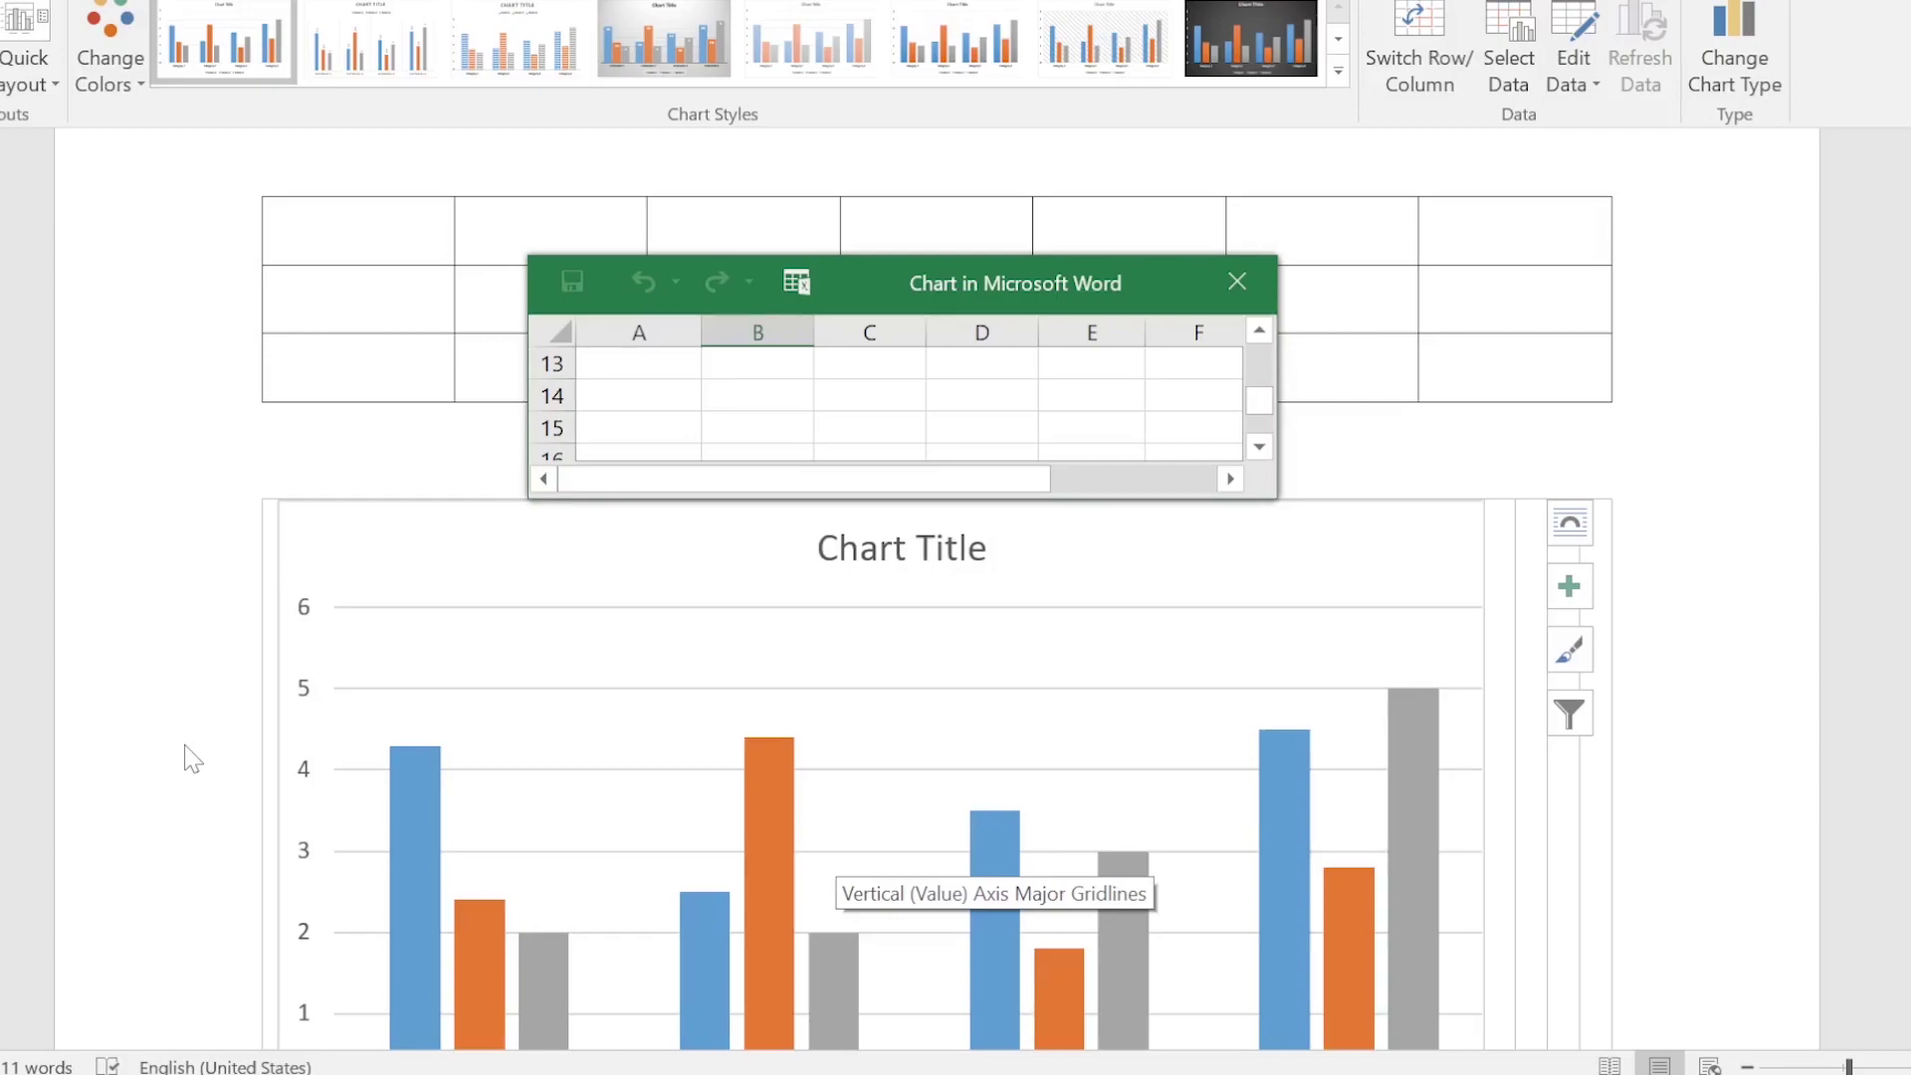
pyautogui.click(869, 395)
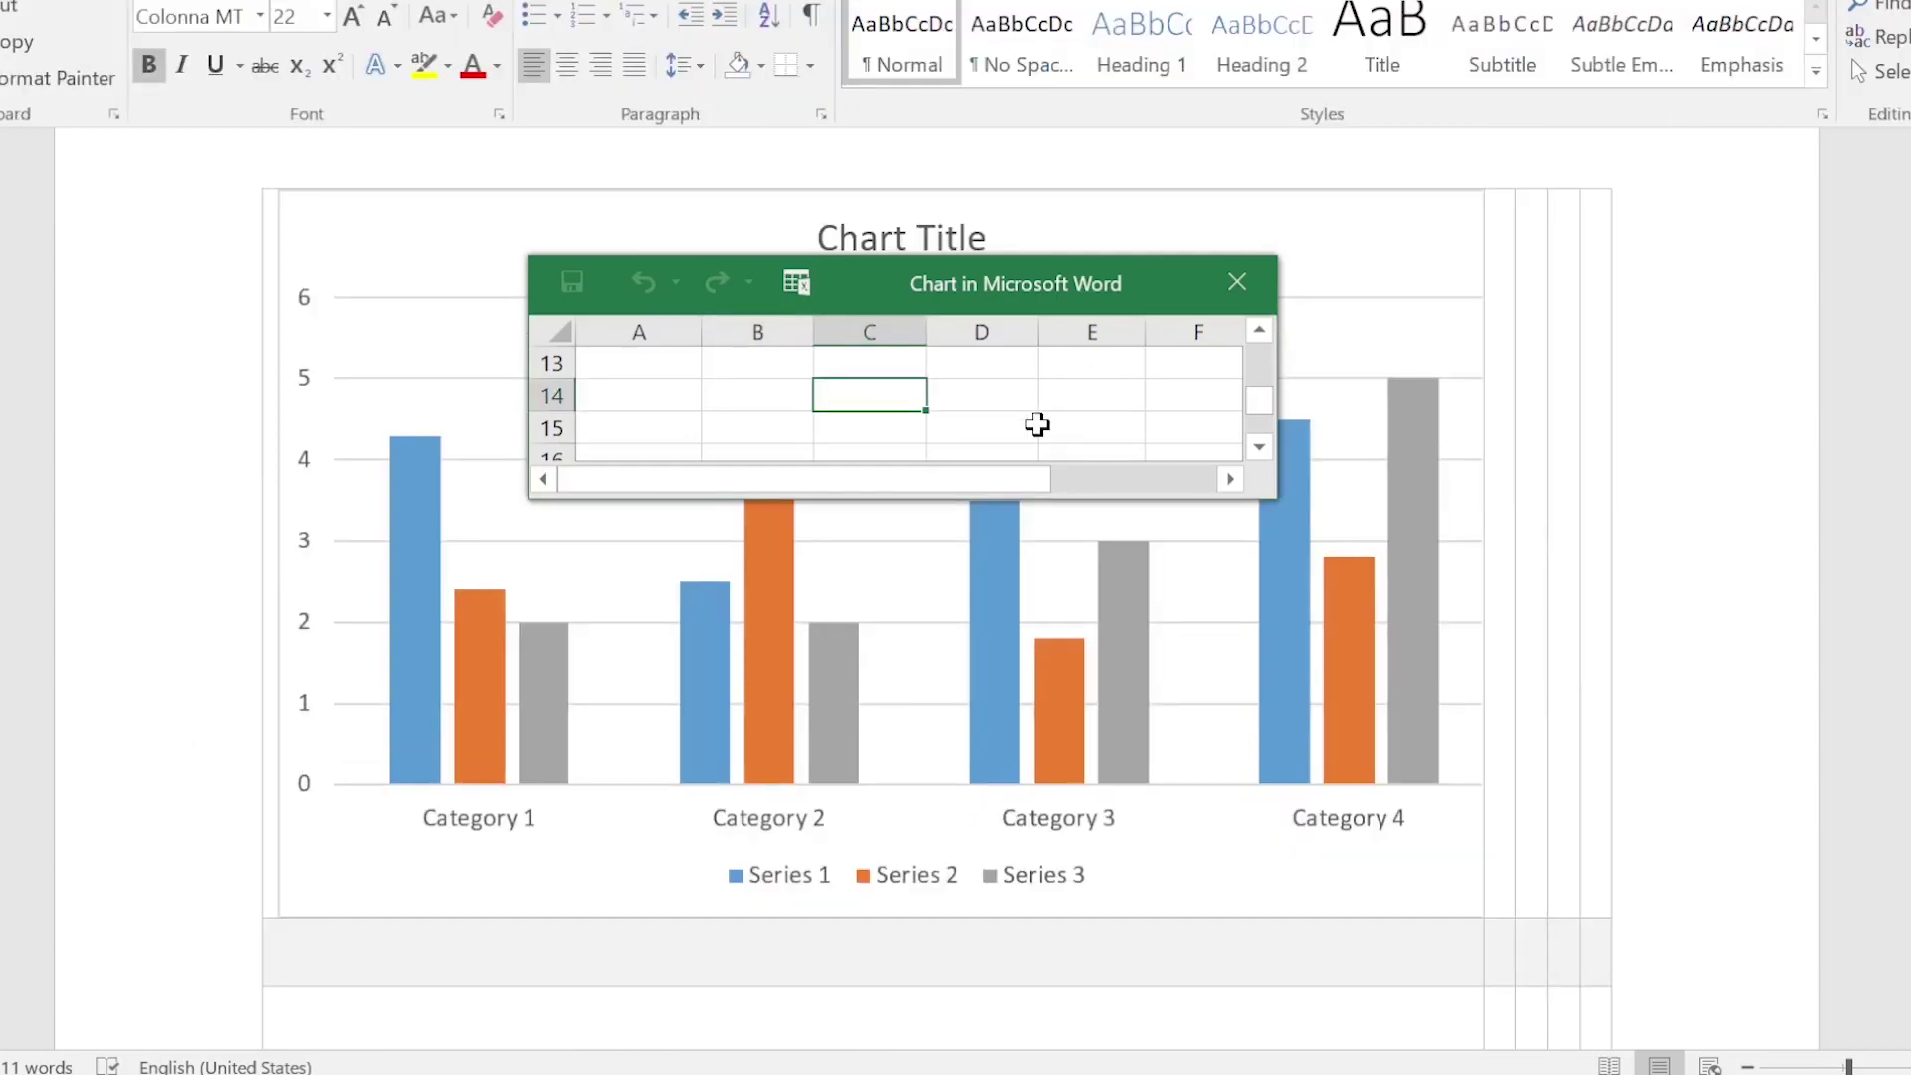
# Set chart data cell B2 to 40 and B3 to 30.
pyautogui.scroll(4, 1037, 425)
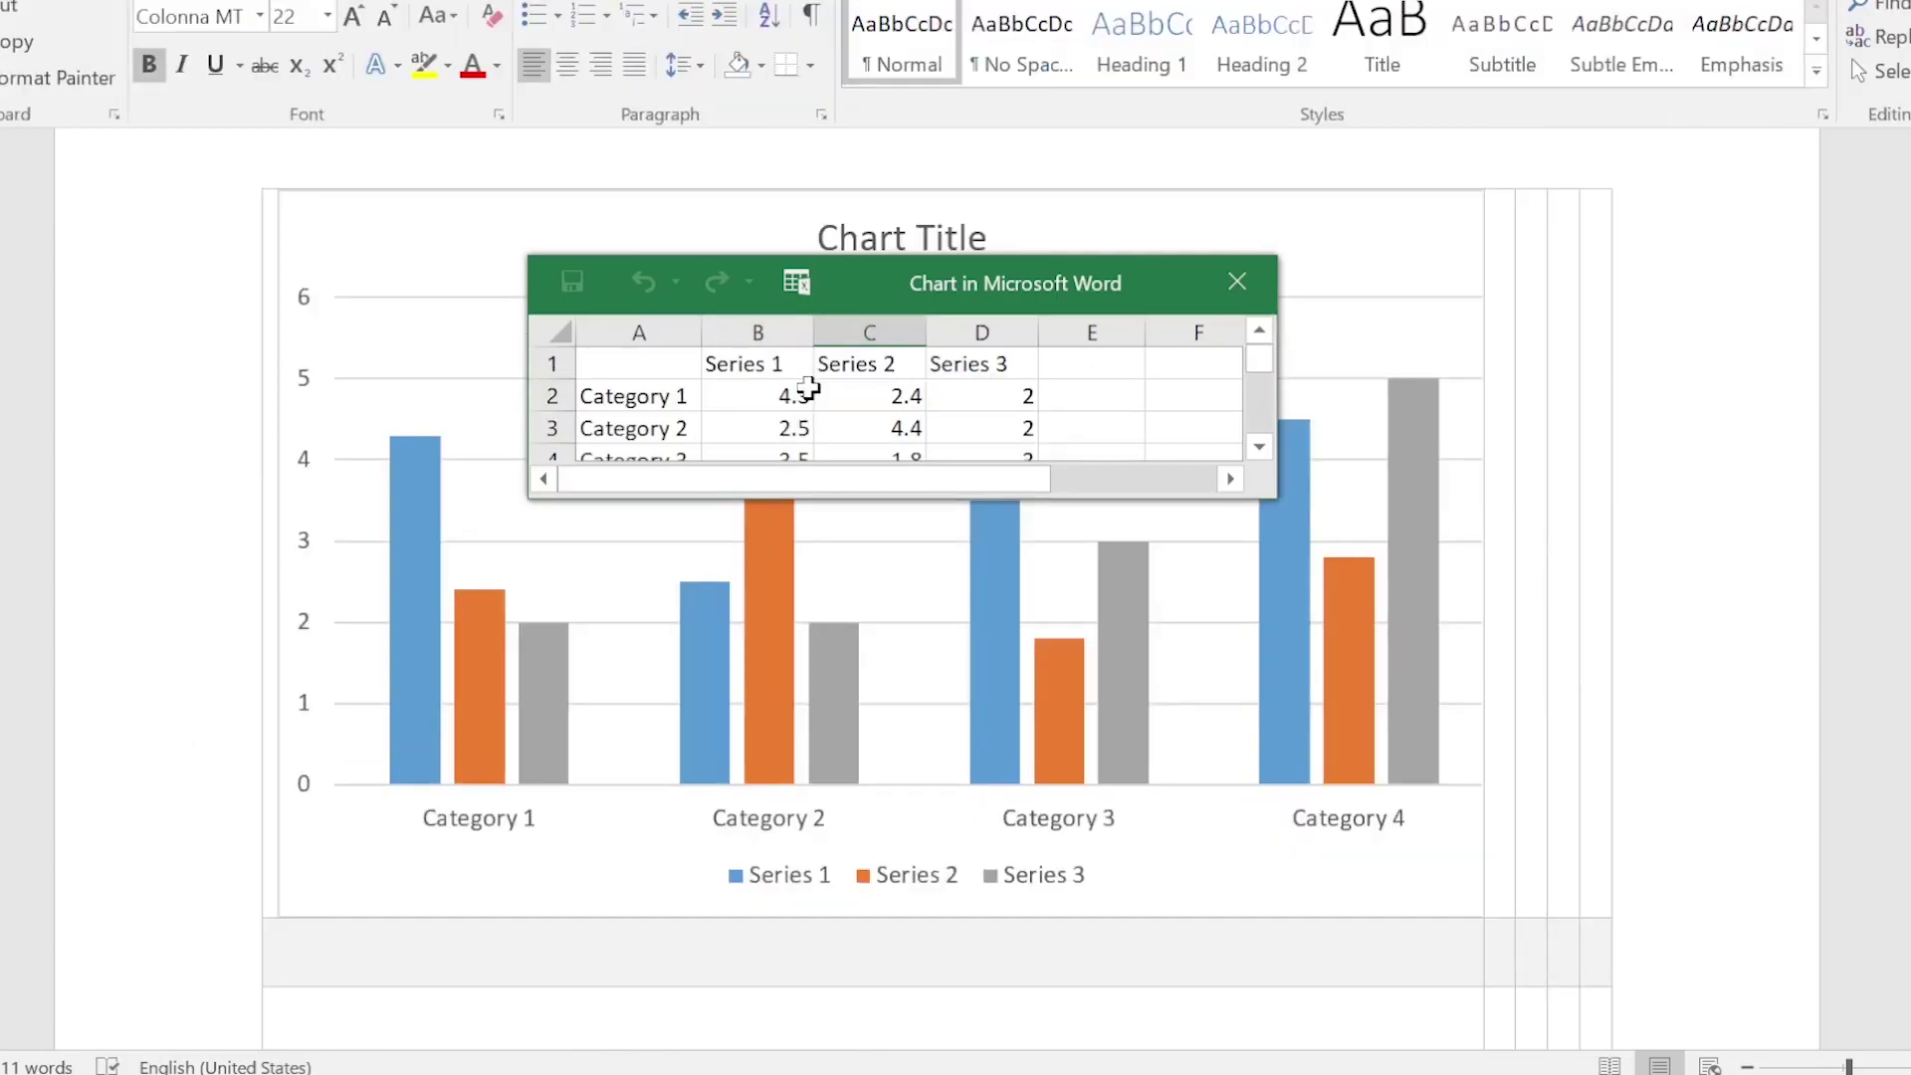
pyautogui.click(793, 397)
pyautogui.write('40')
pyautogui.press('Return')
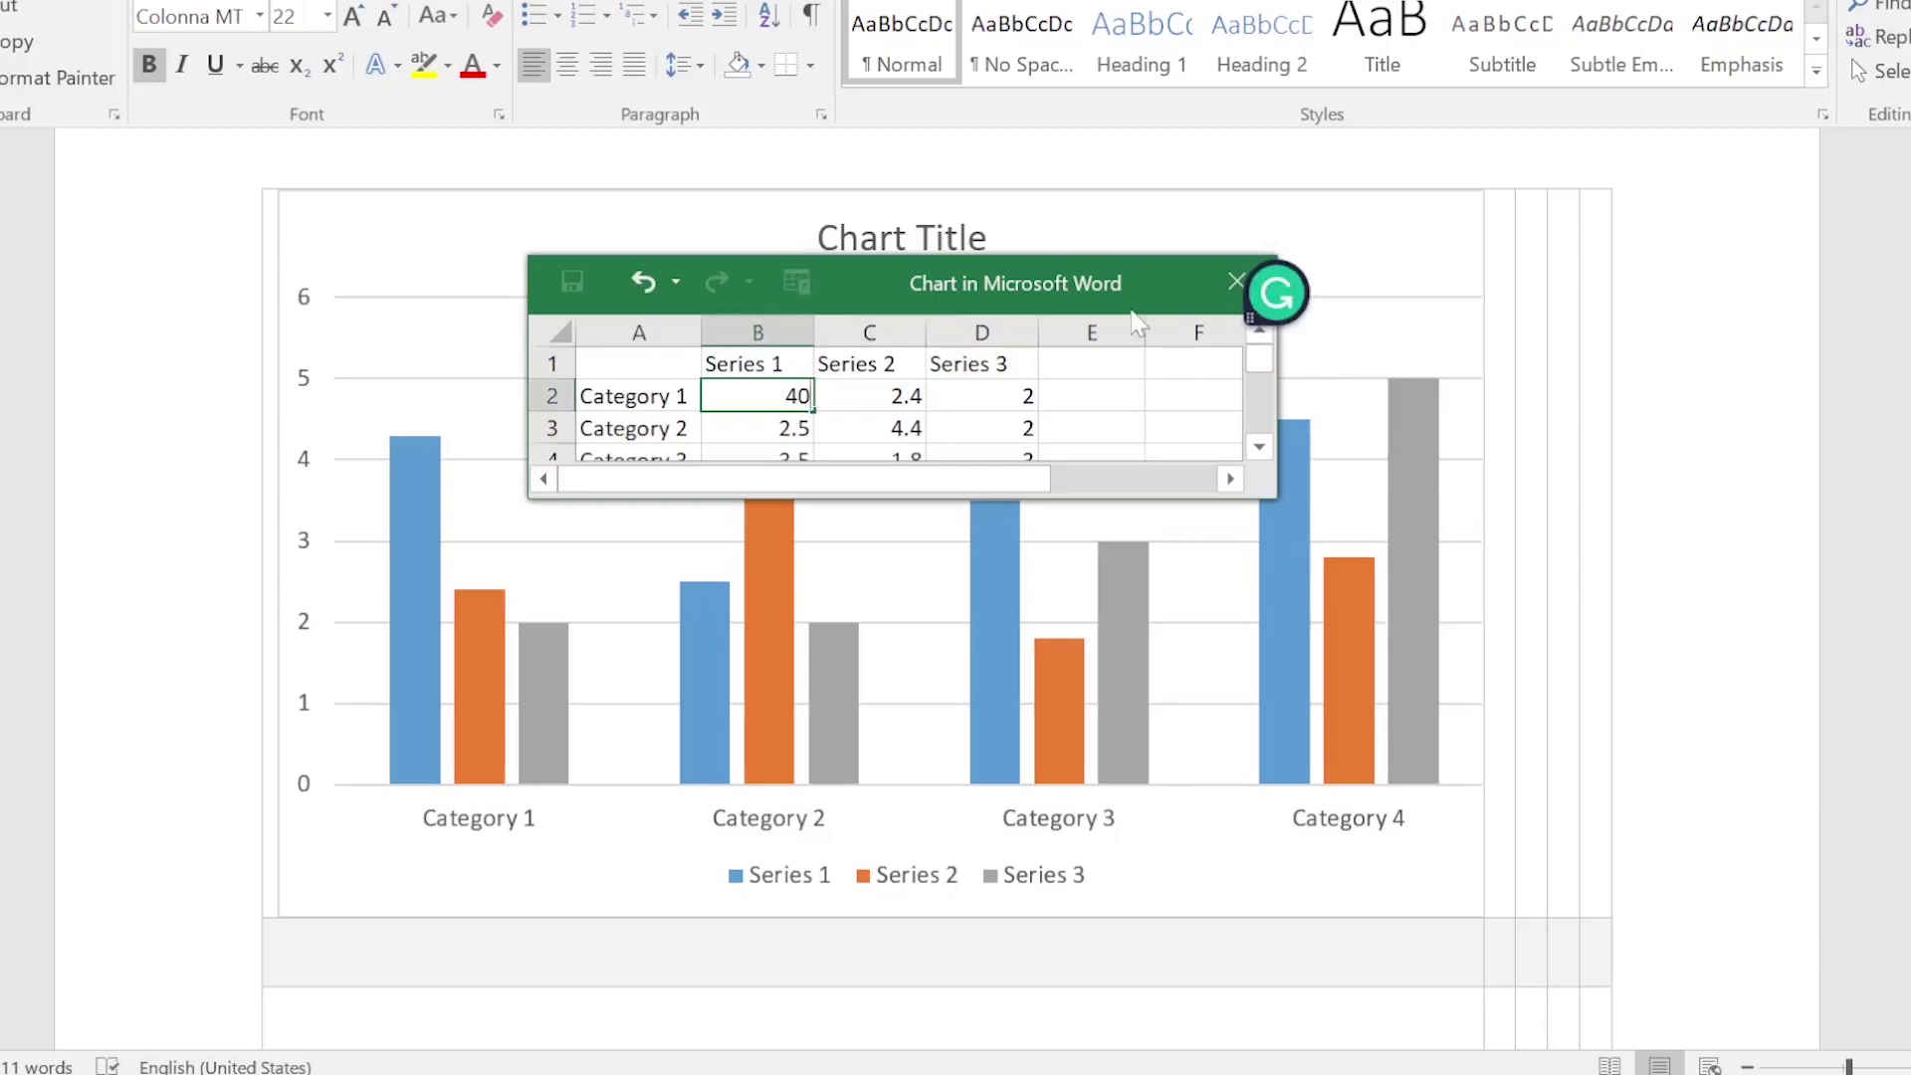
pyautogui.press('Return')
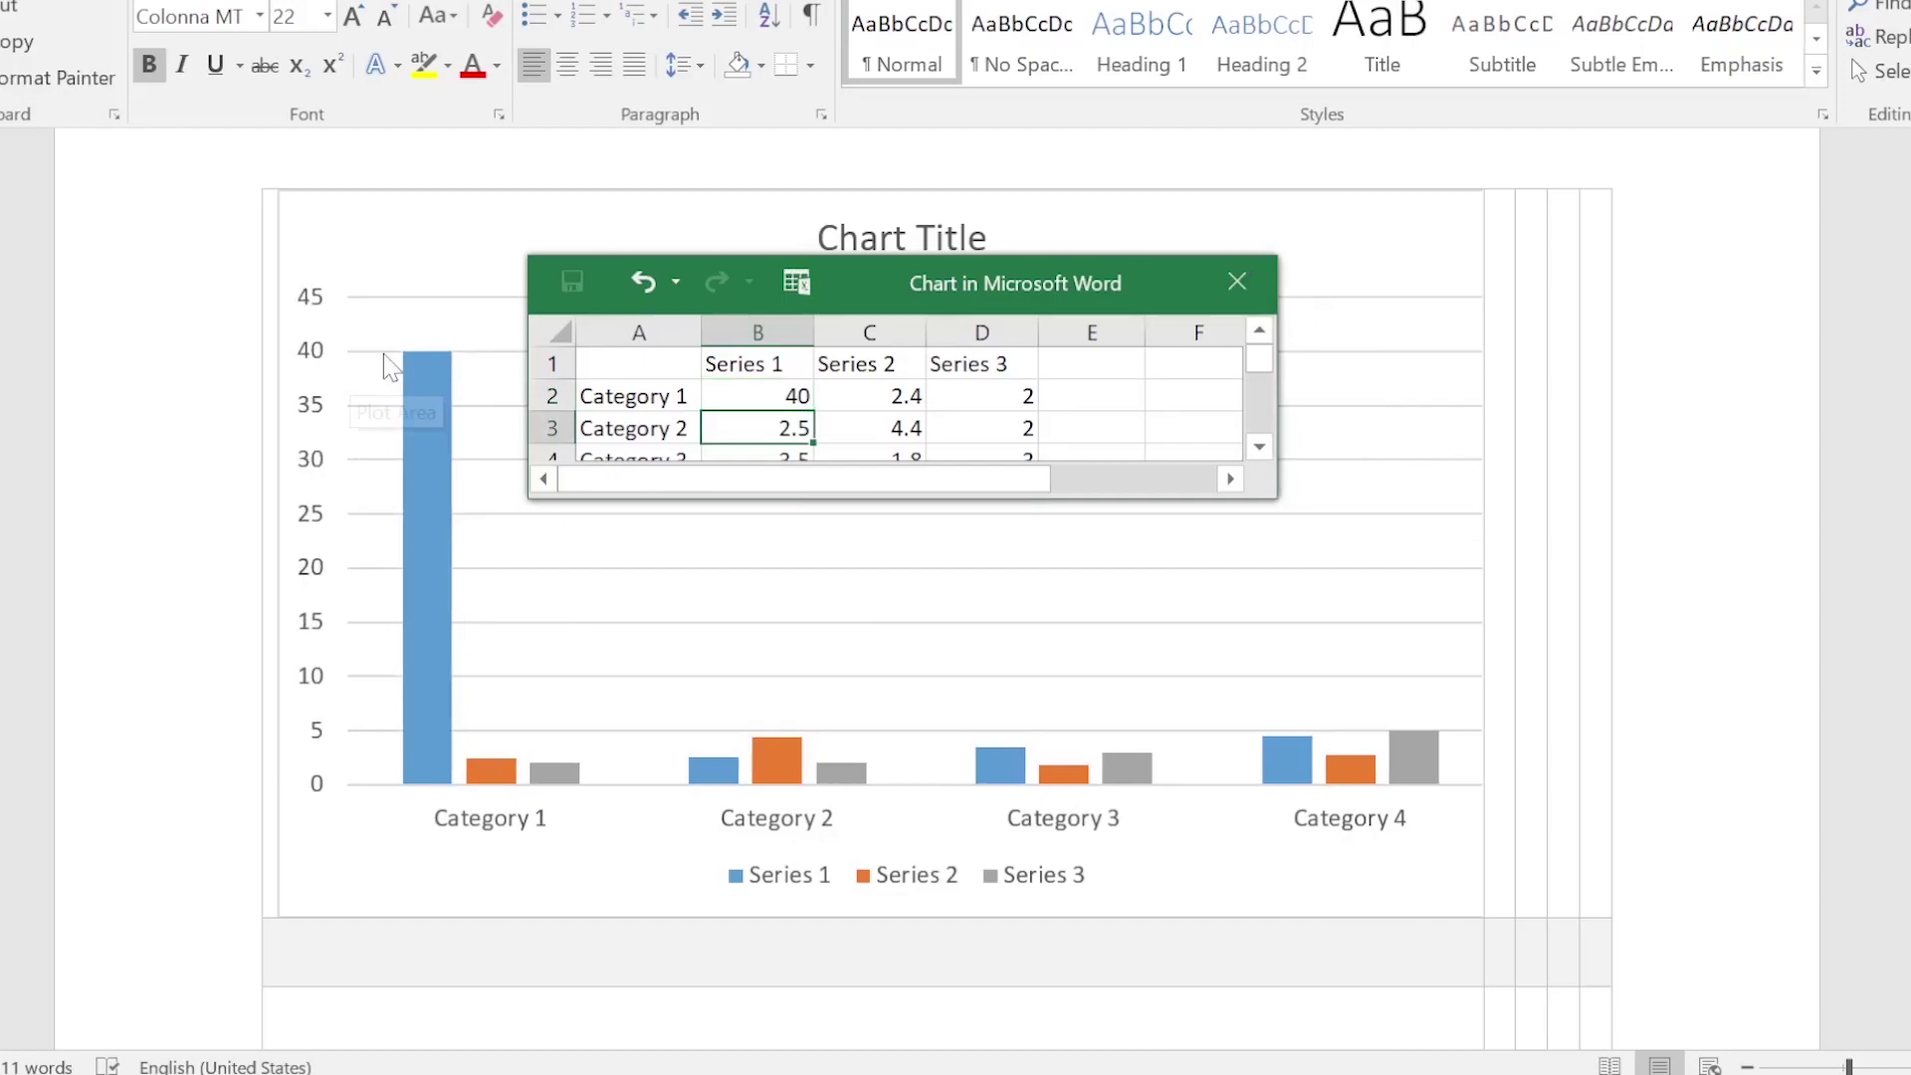
pyautogui.write('3')
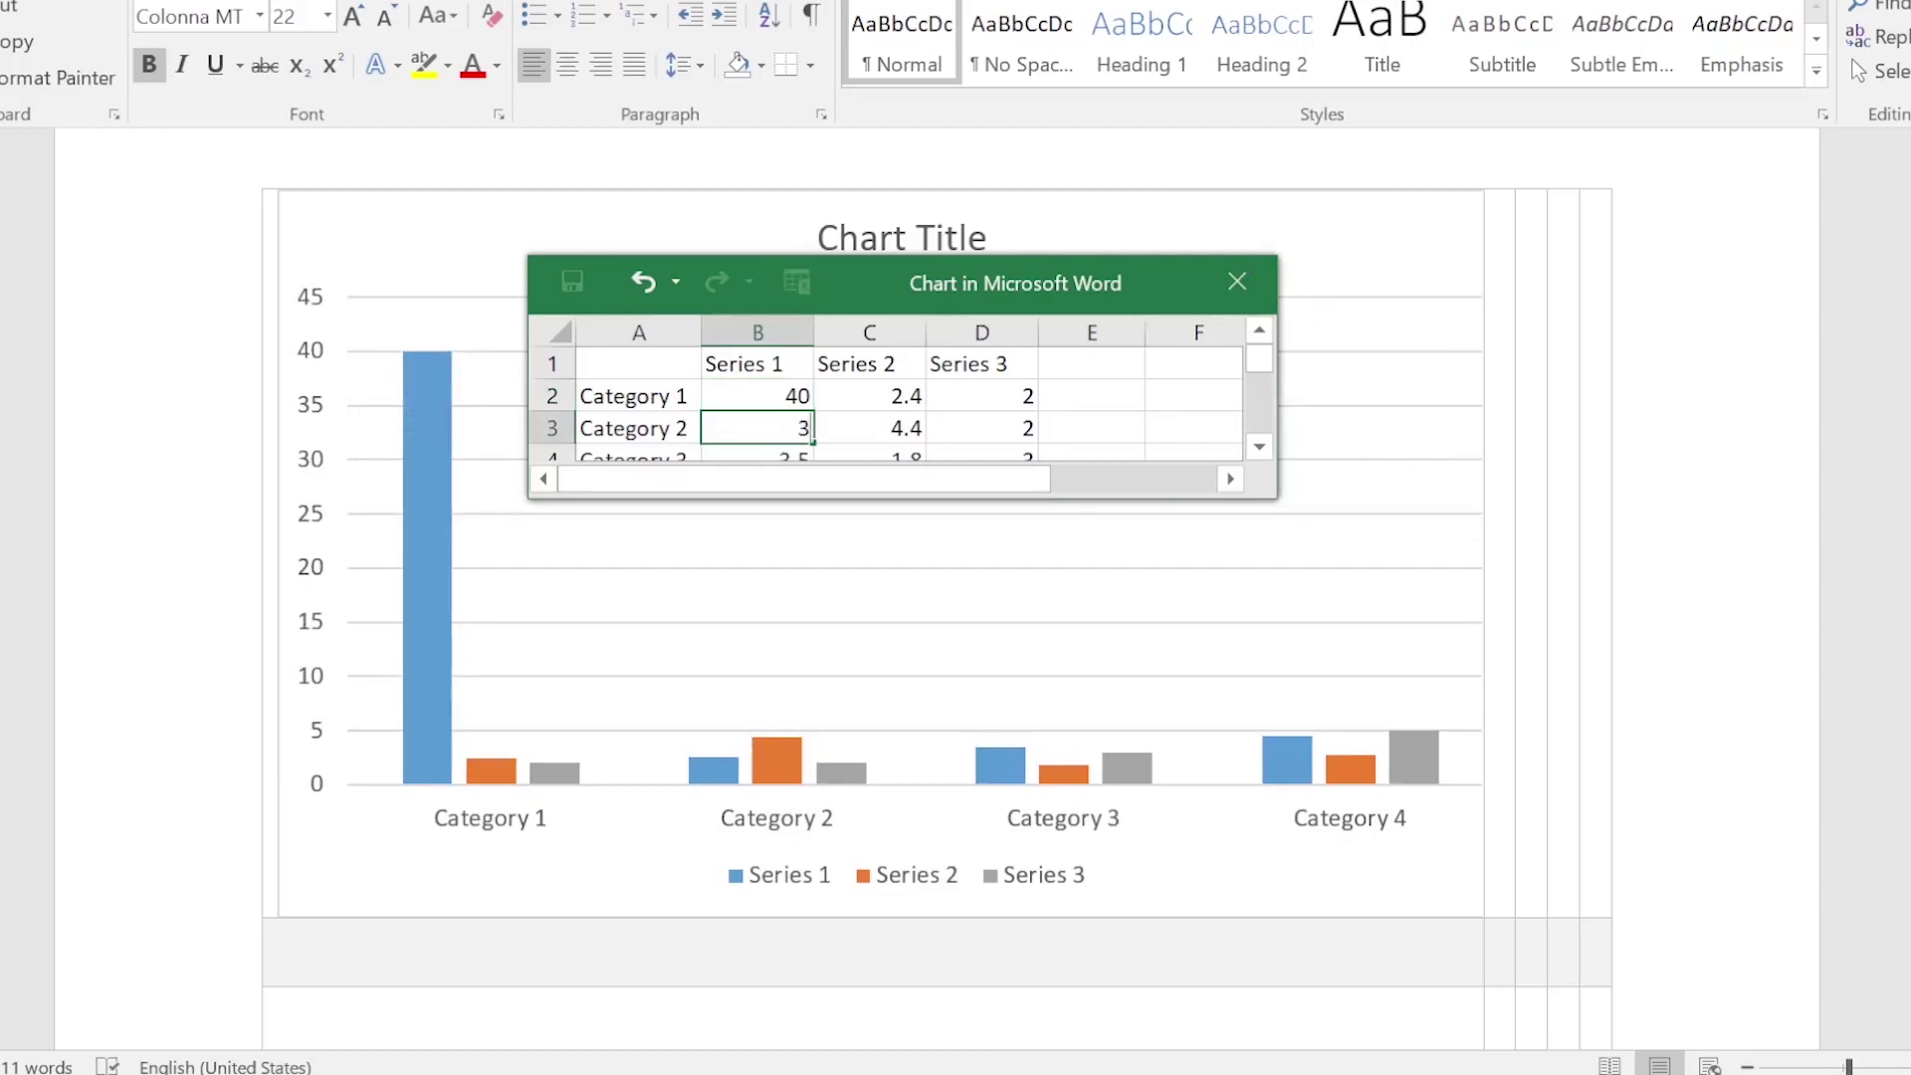
pyautogui.write('0')
pyautogui.press('Return')
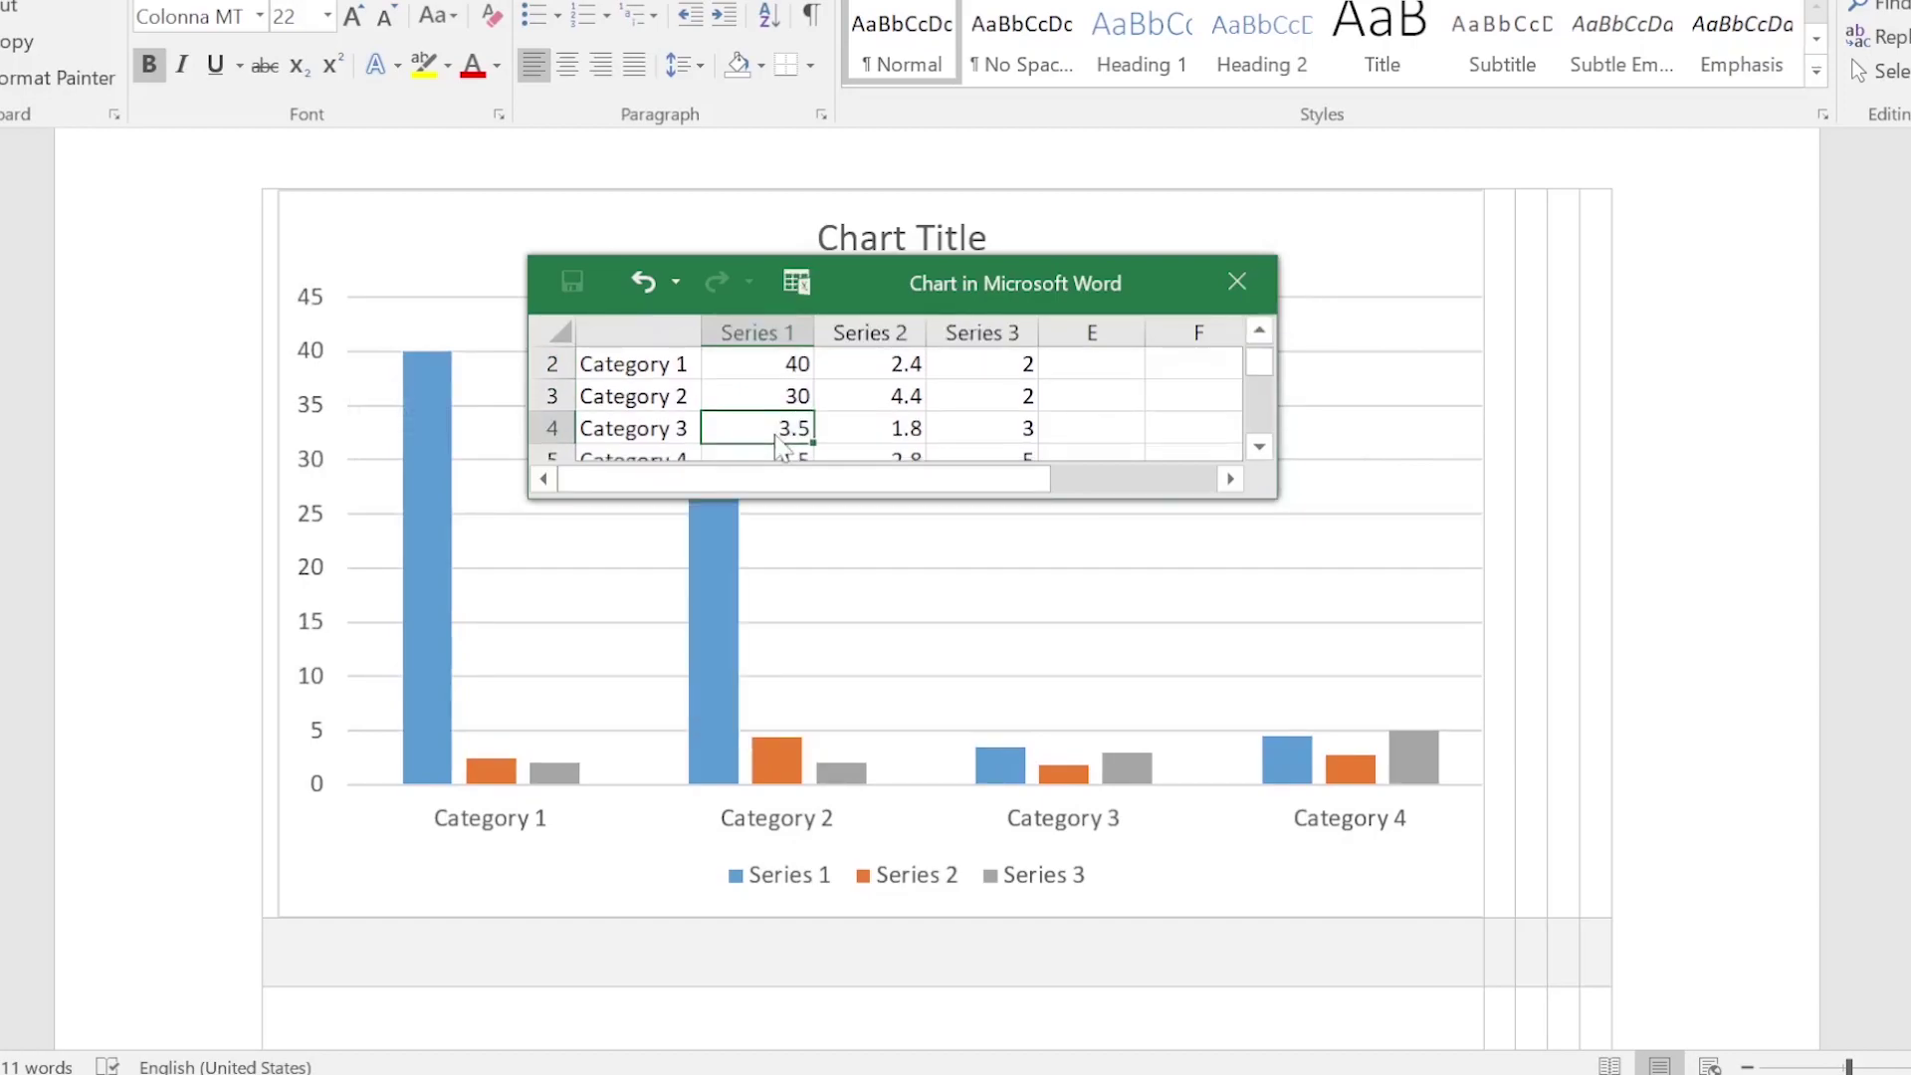
# Set cell C2 to 25 and D2 to 5, dismissing the activation warning.
pyautogui.click(893, 372)
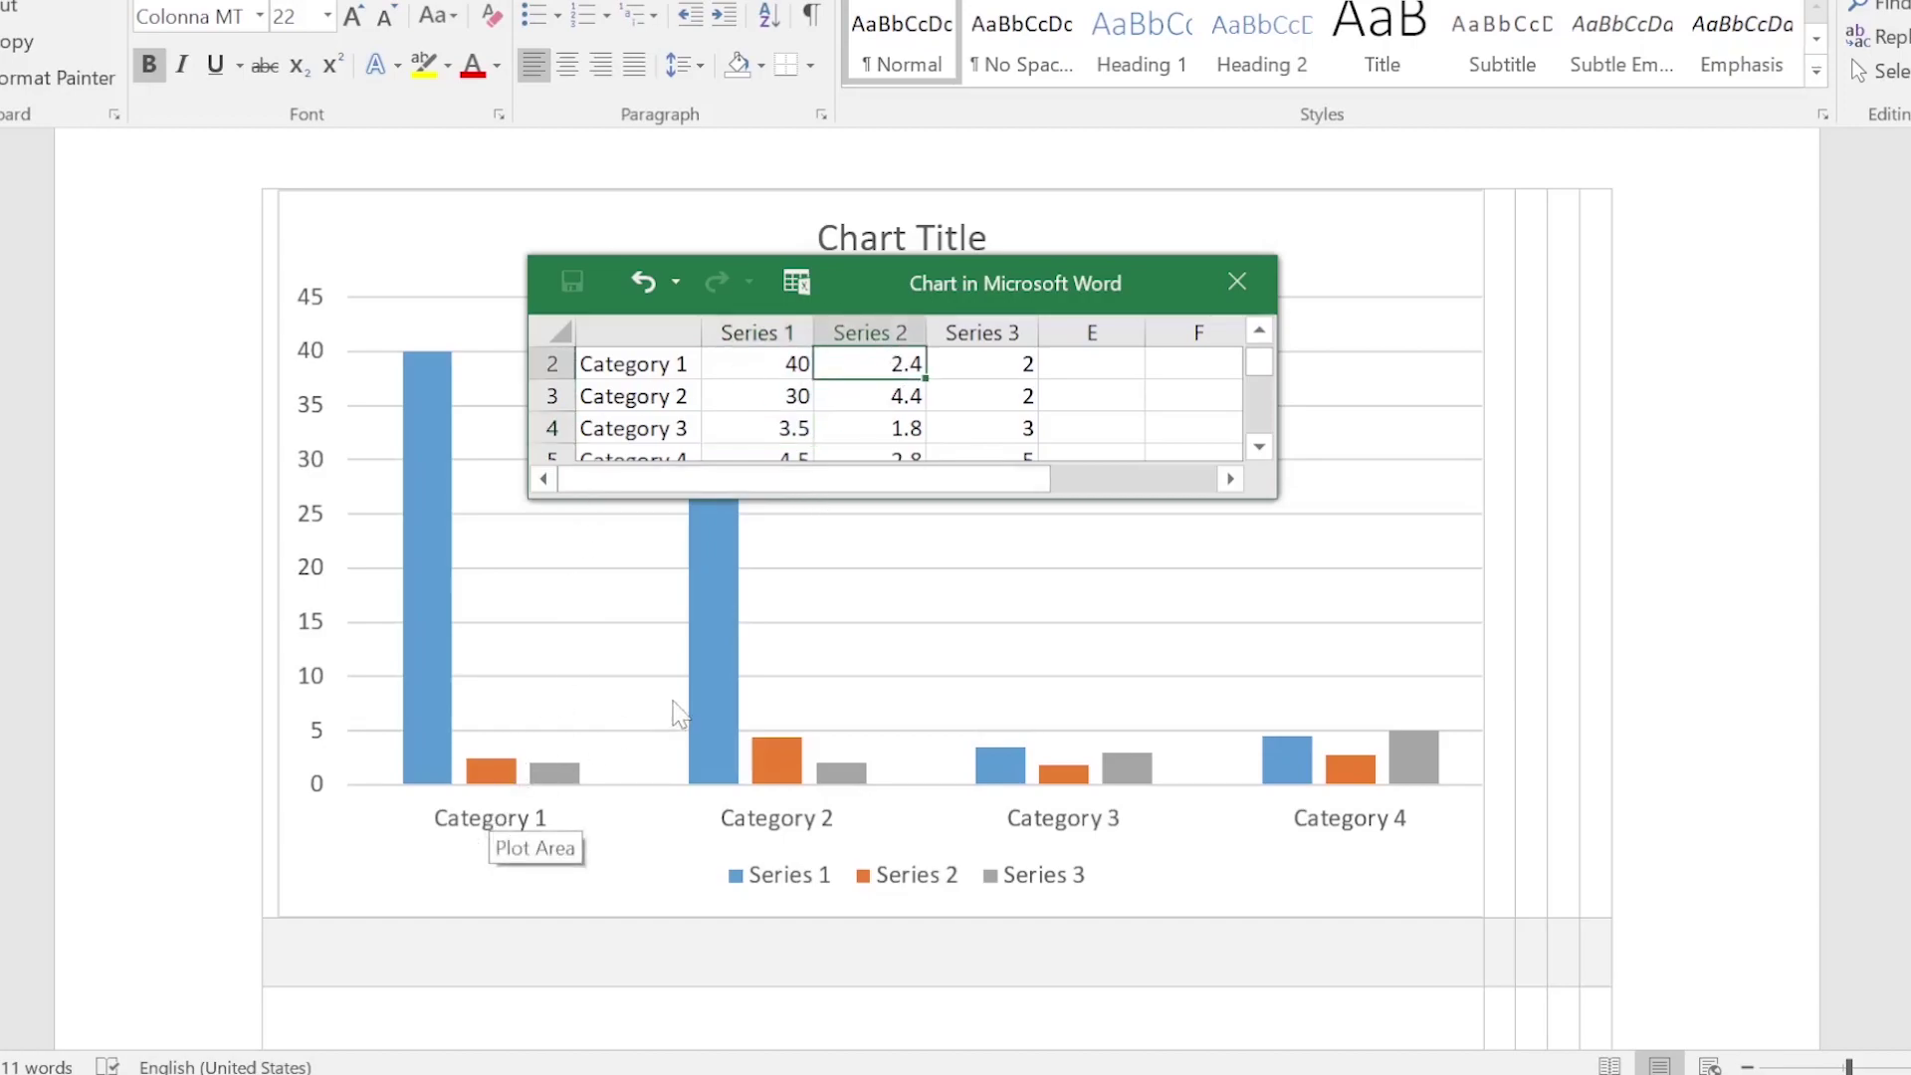
pyautogui.write('25')
pyautogui.press('Return')
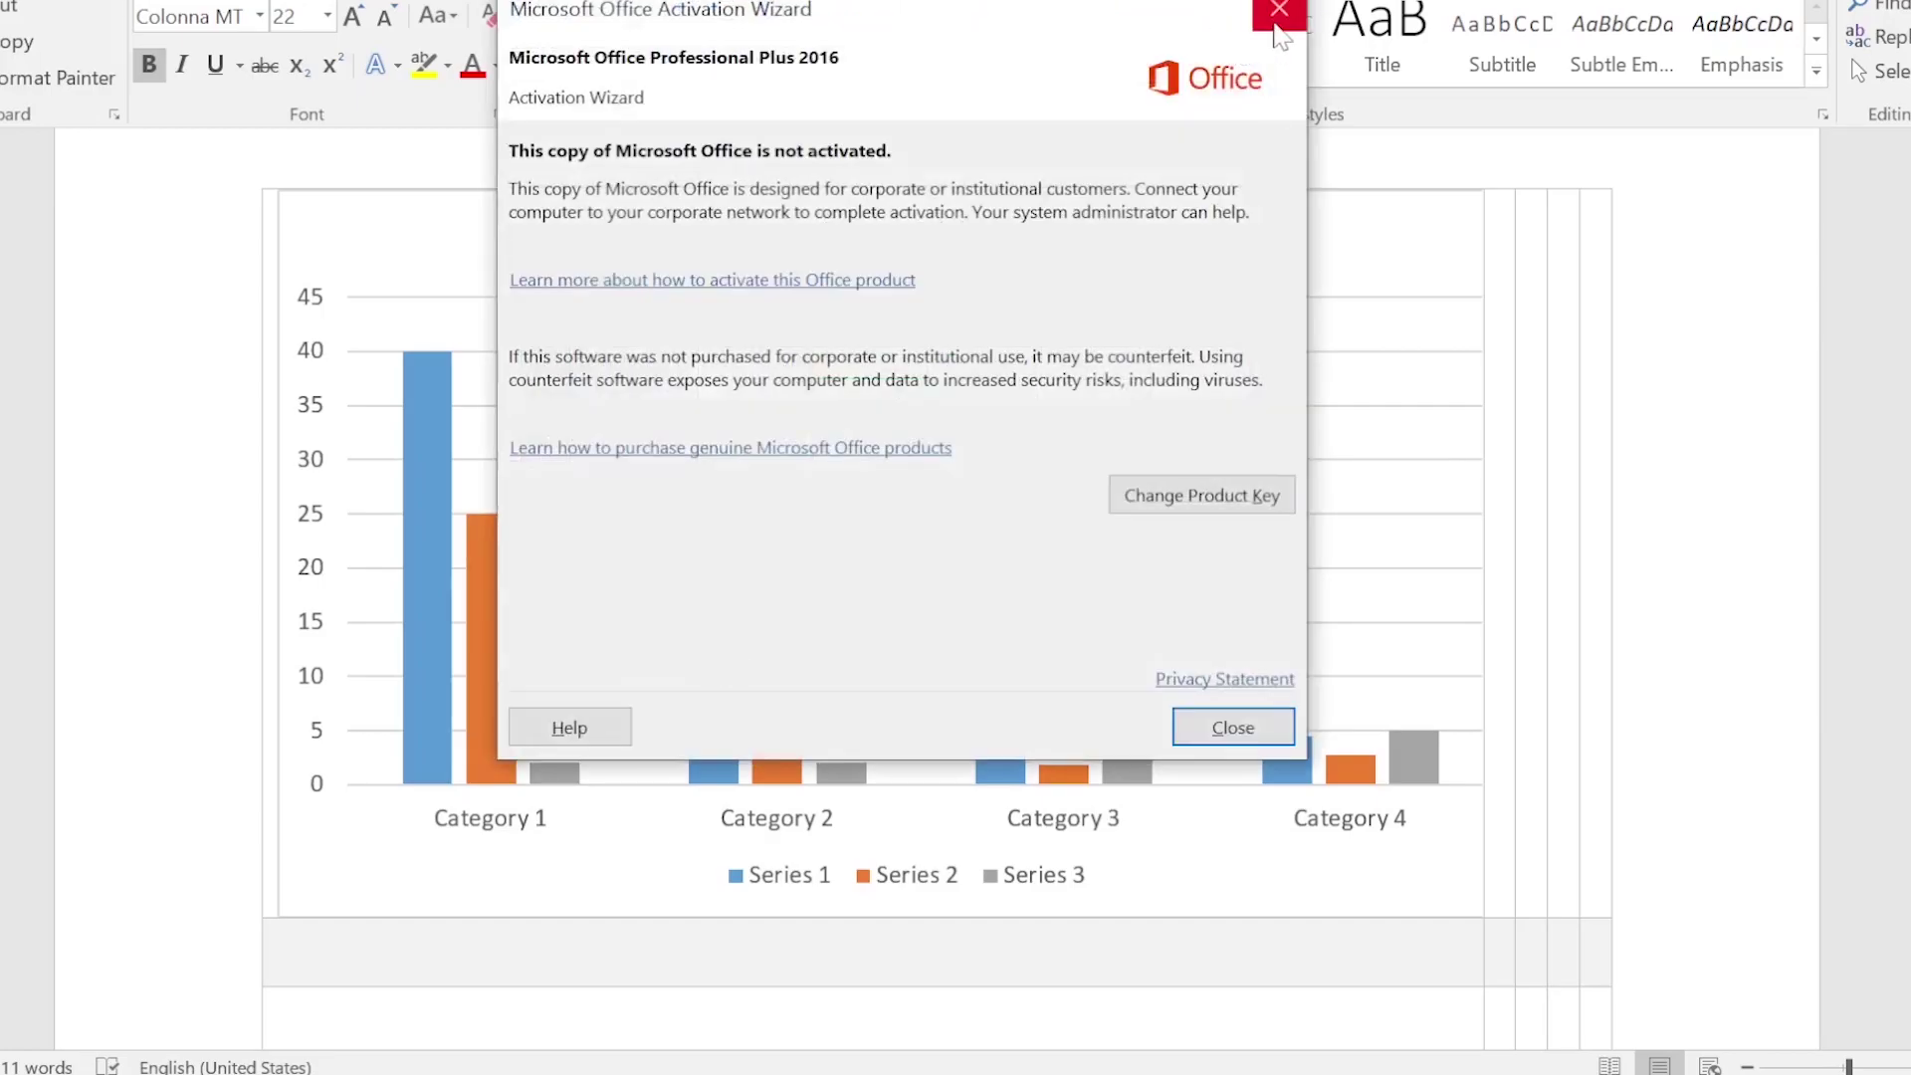
pyautogui.click(1270, 16)
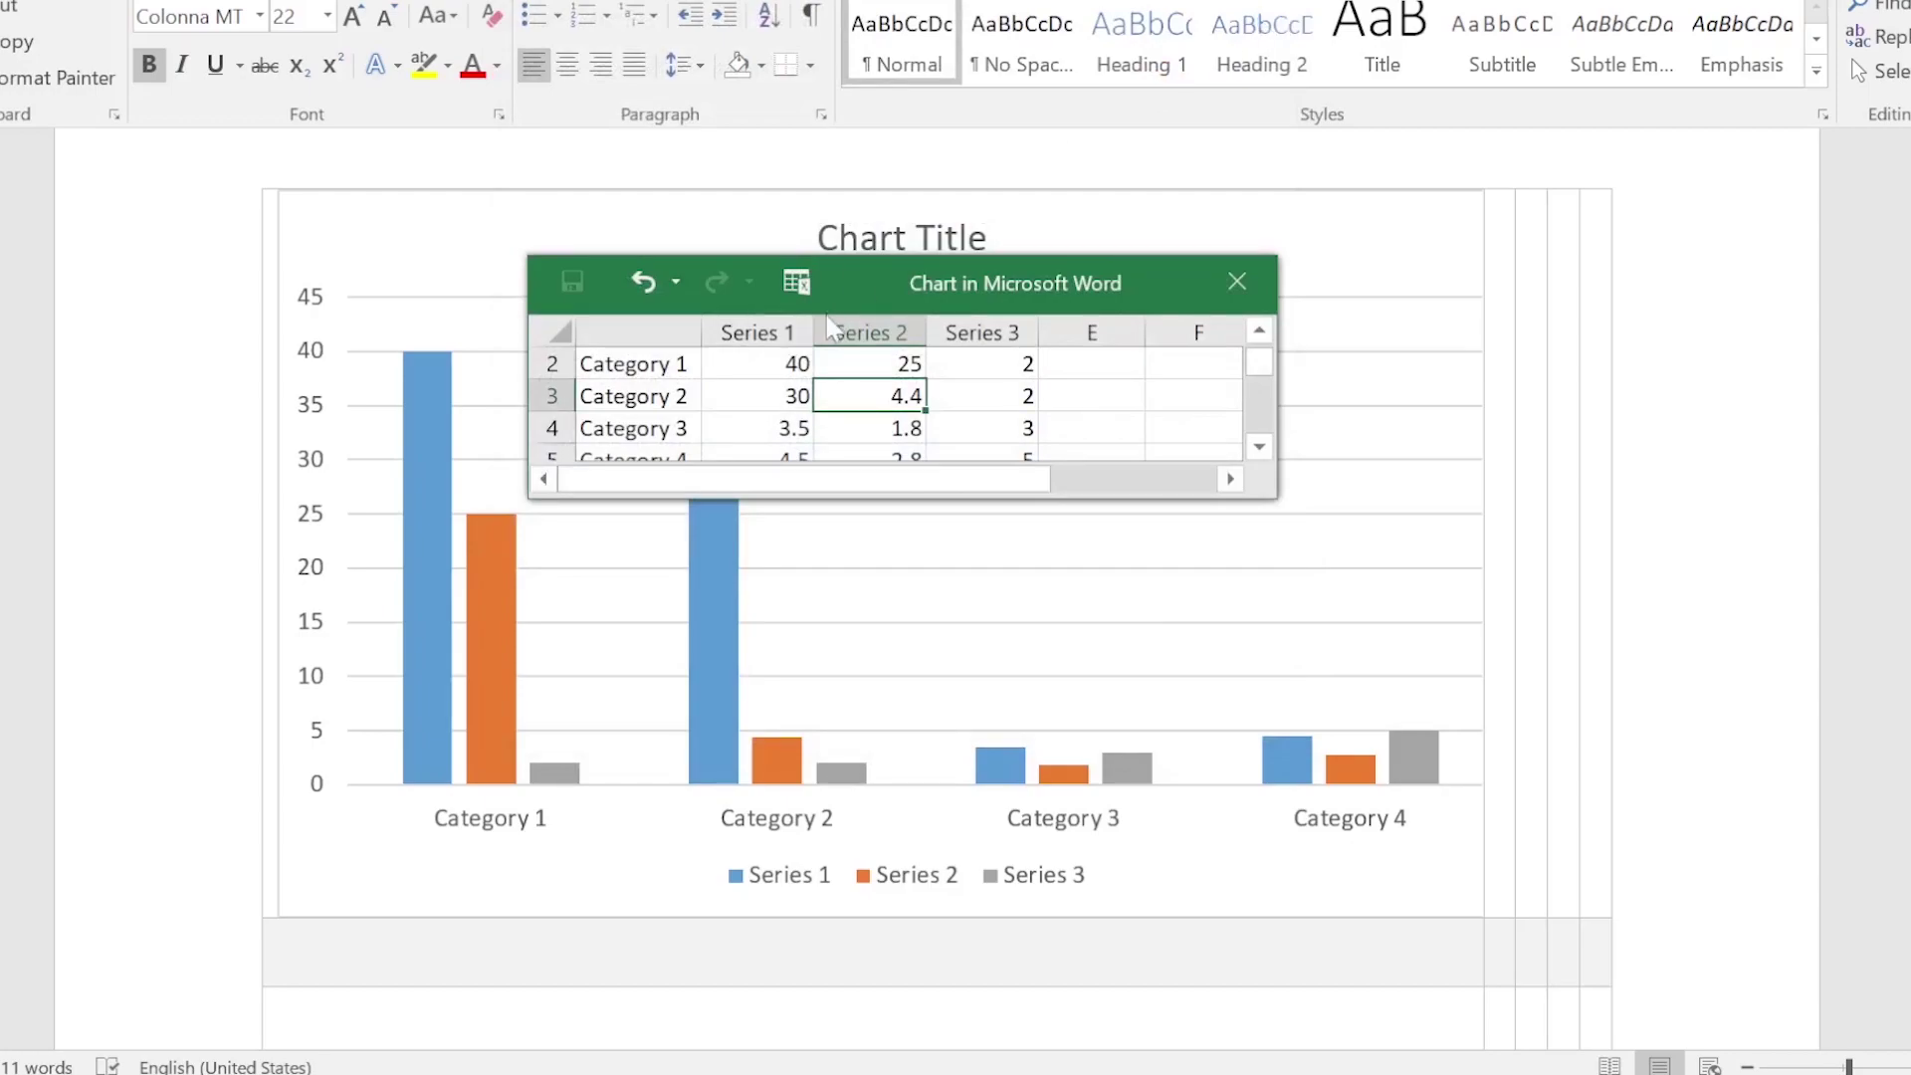
pyautogui.click(1008, 364)
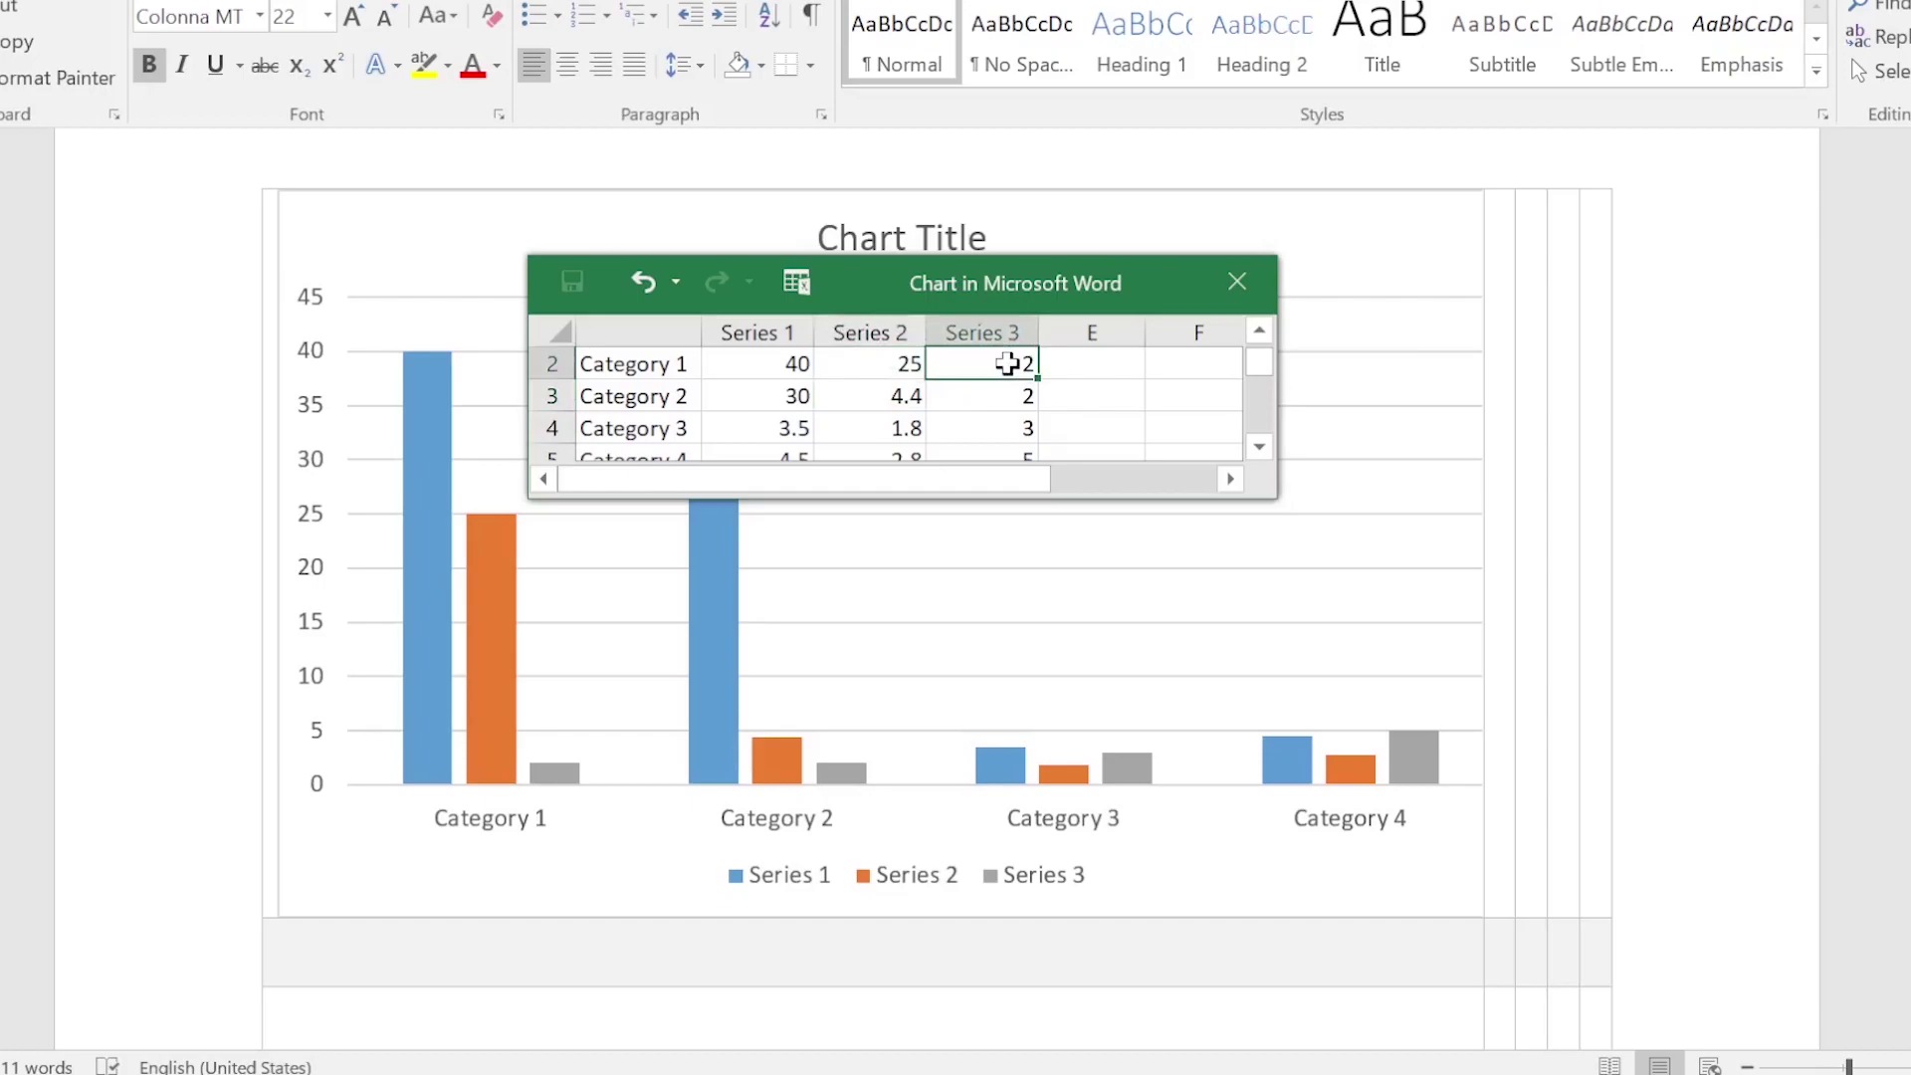
pyautogui.write('5')
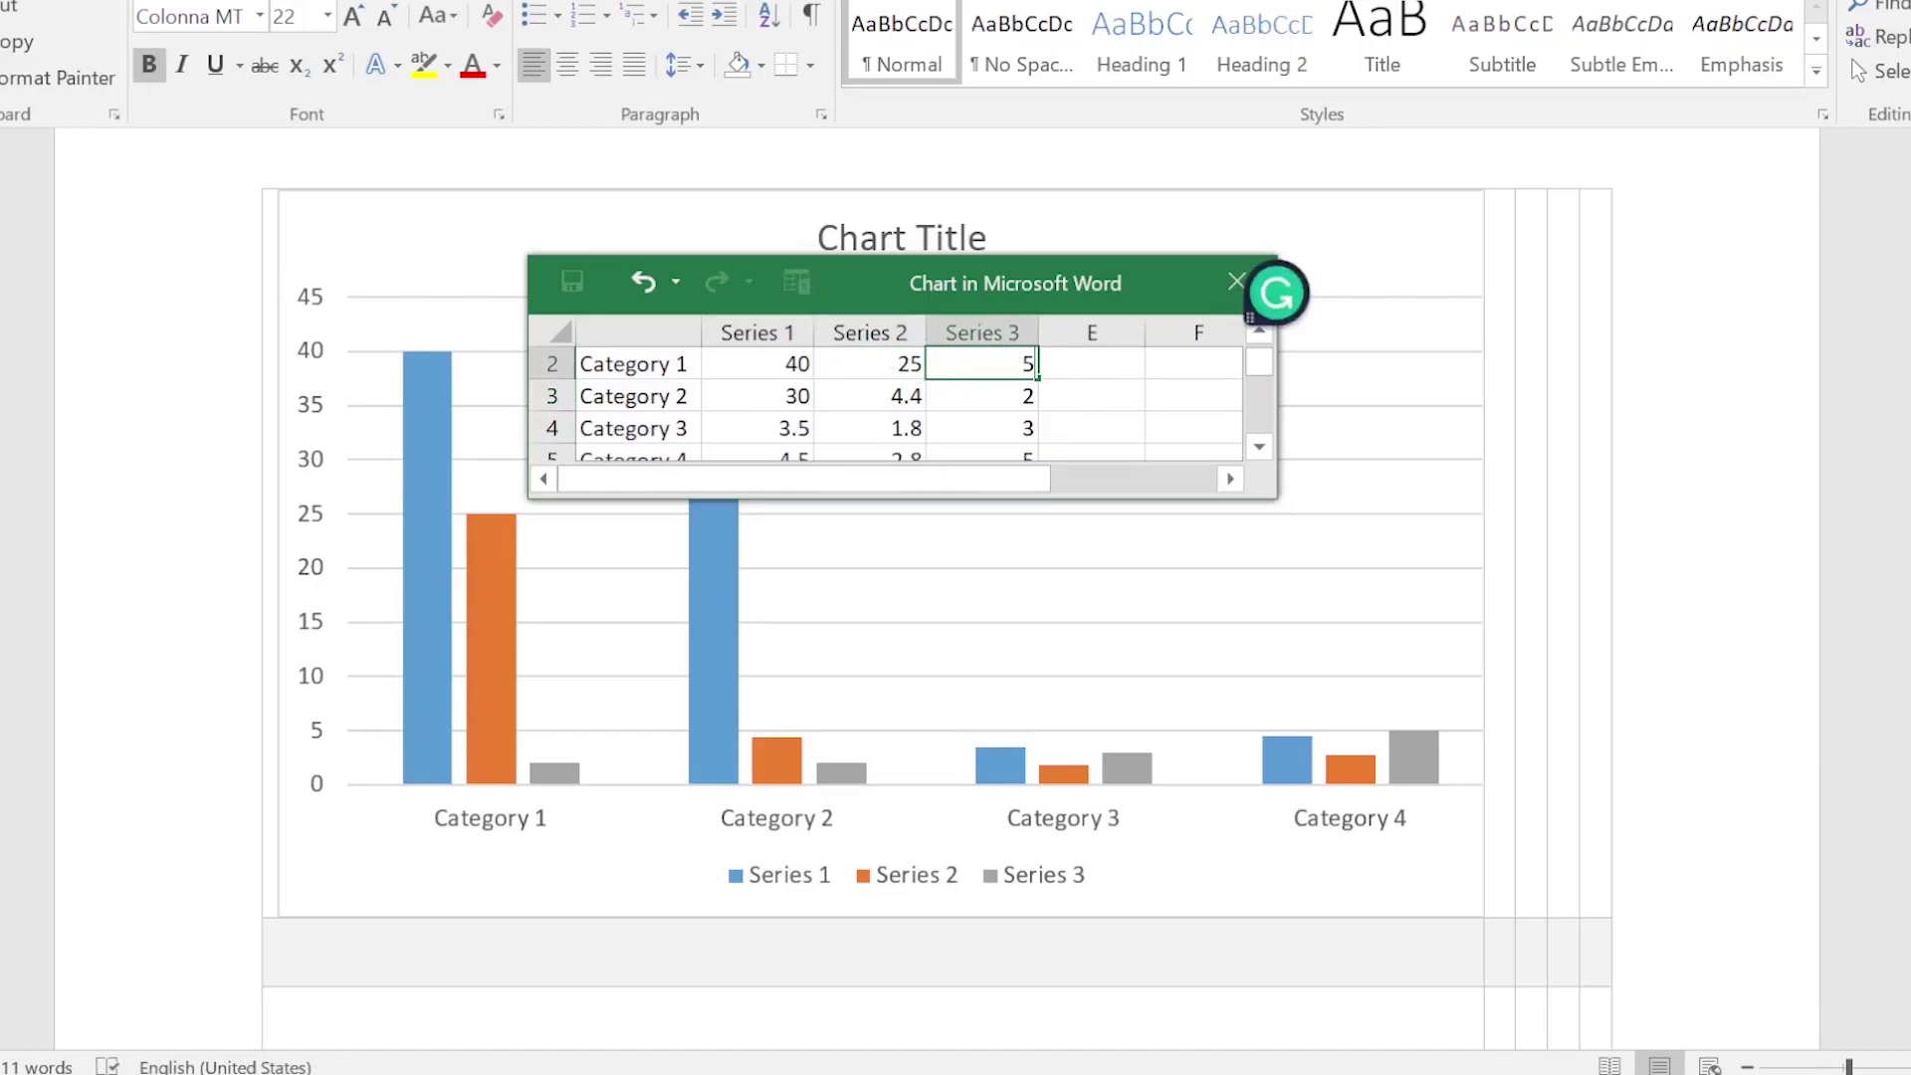
pyautogui.press('Return')
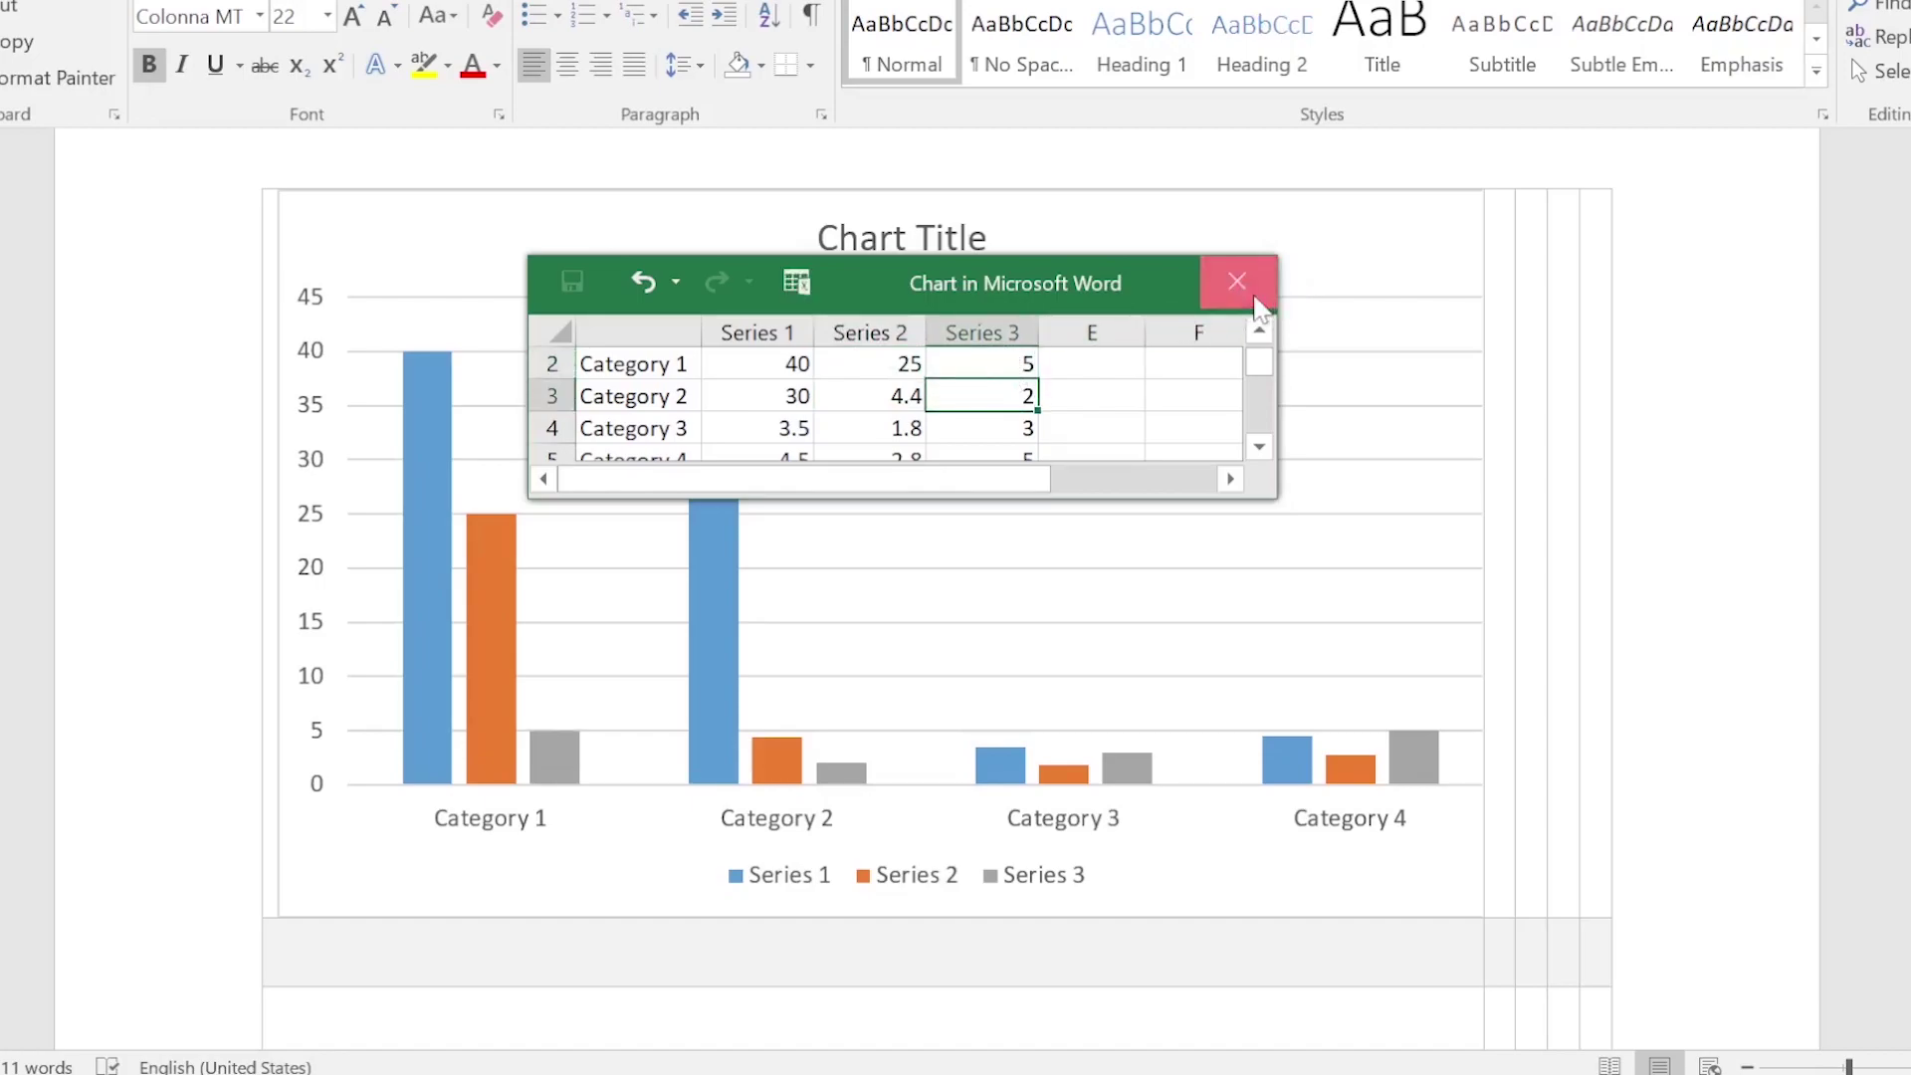
# Close the chart's data sheet, keeping the column chart with Category 1 at 40, 25, 5.
pyautogui.click(1237, 284)
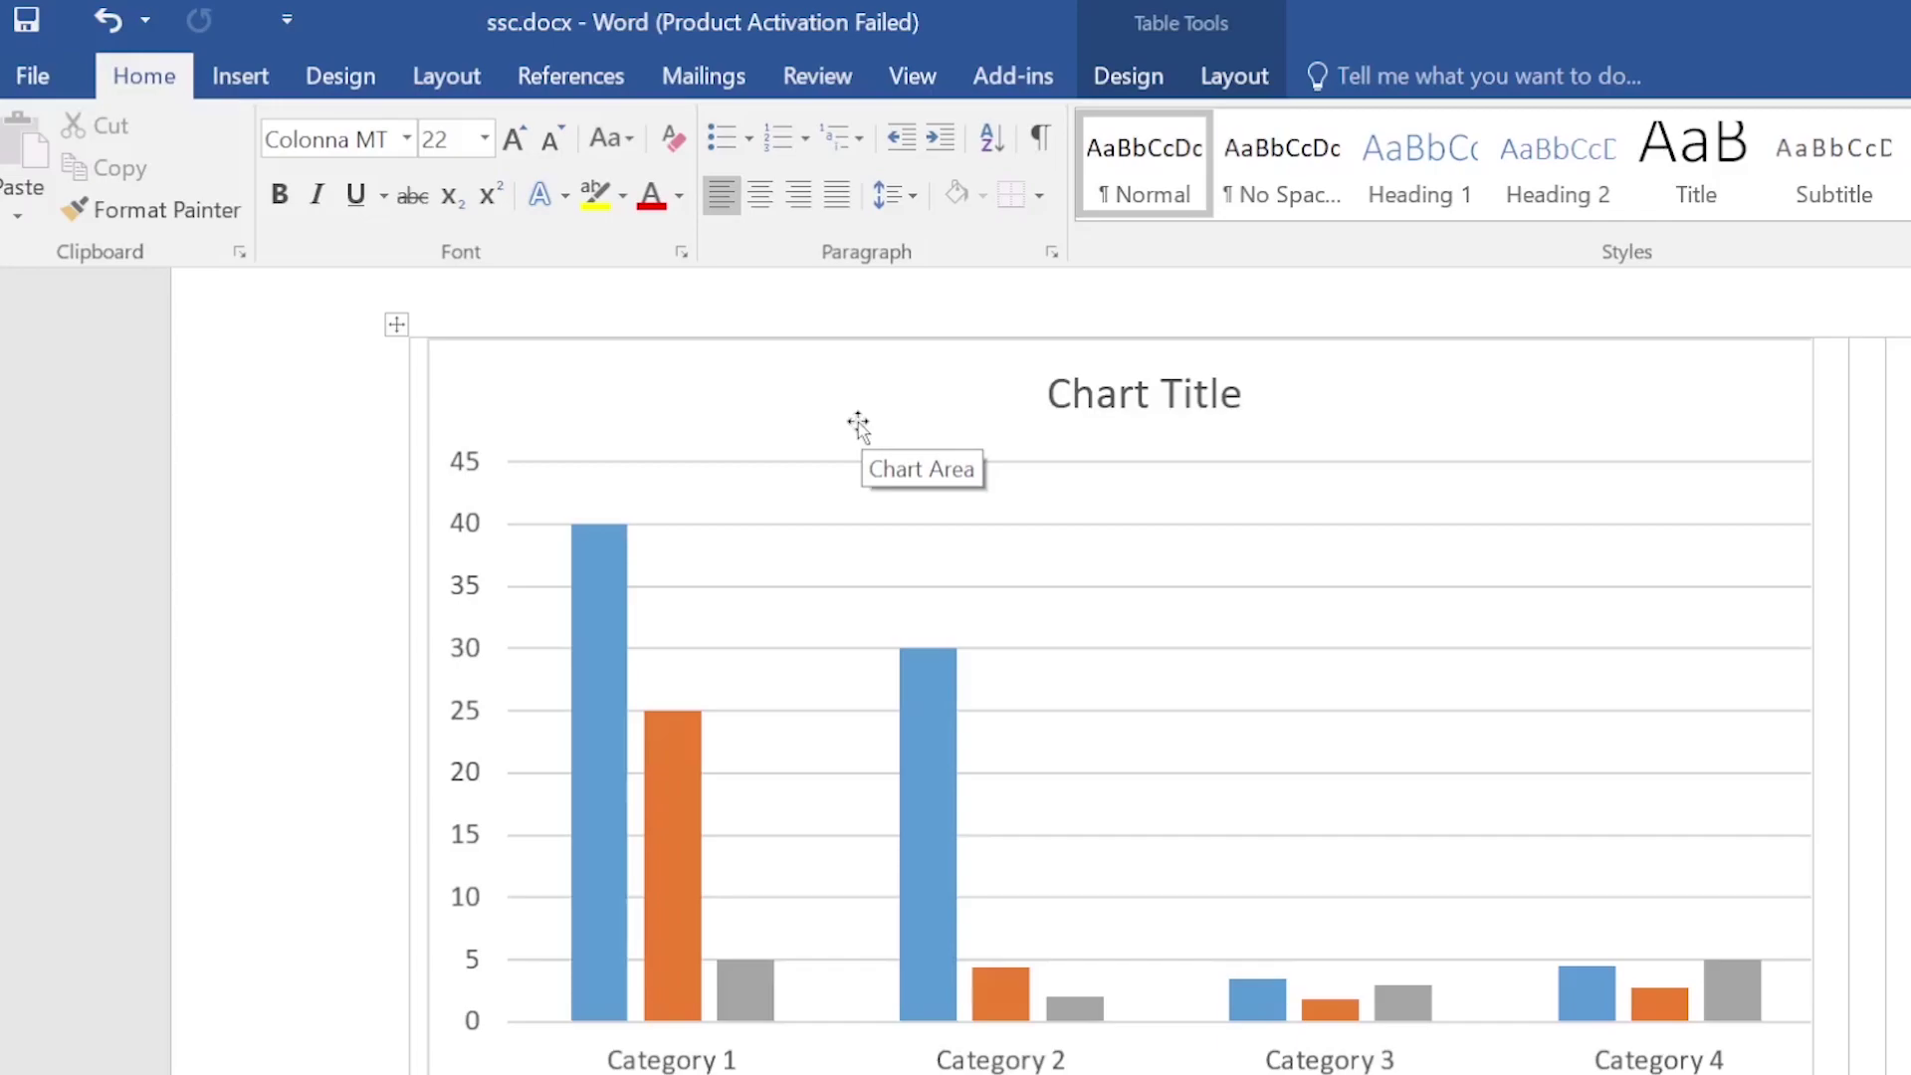
pyautogui.click(235, 83)
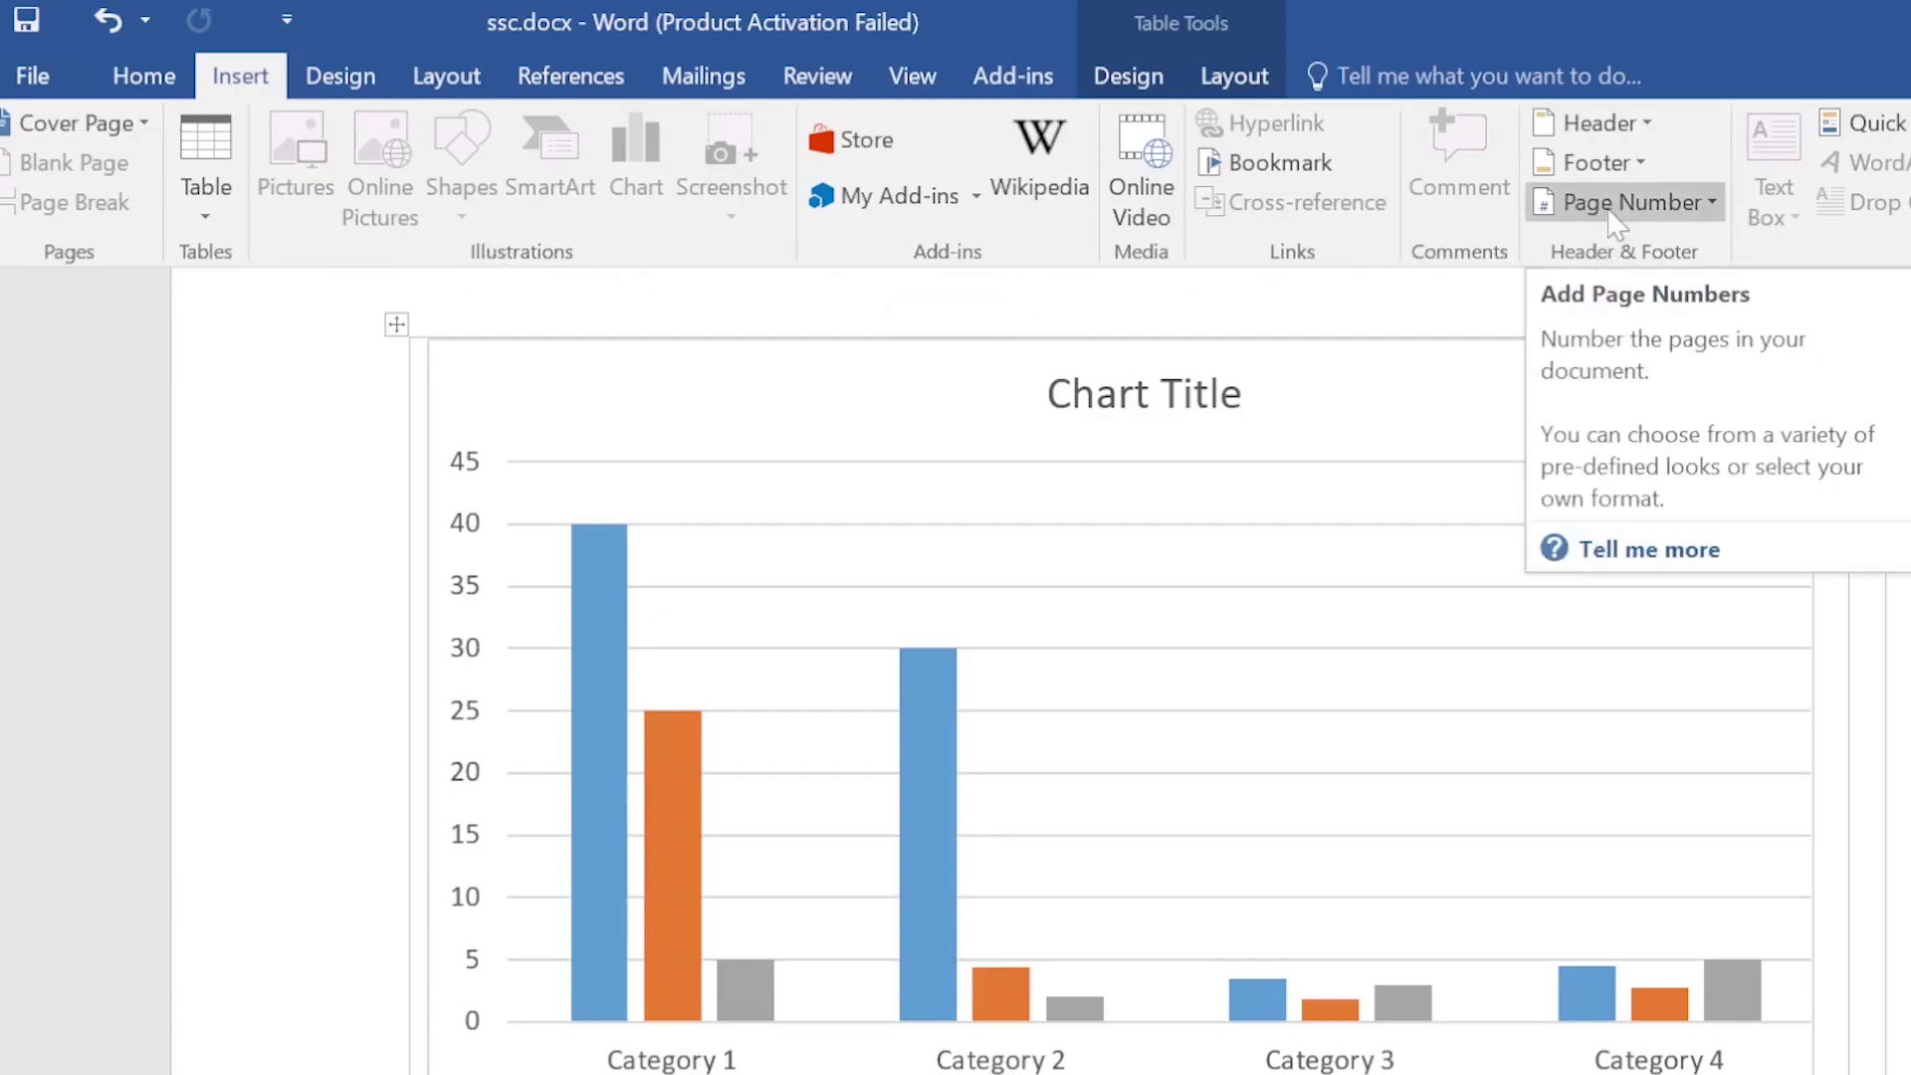
# Return up to the page break and move the insertion point out of the table.
pyautogui.scroll(5, 1284, 849)
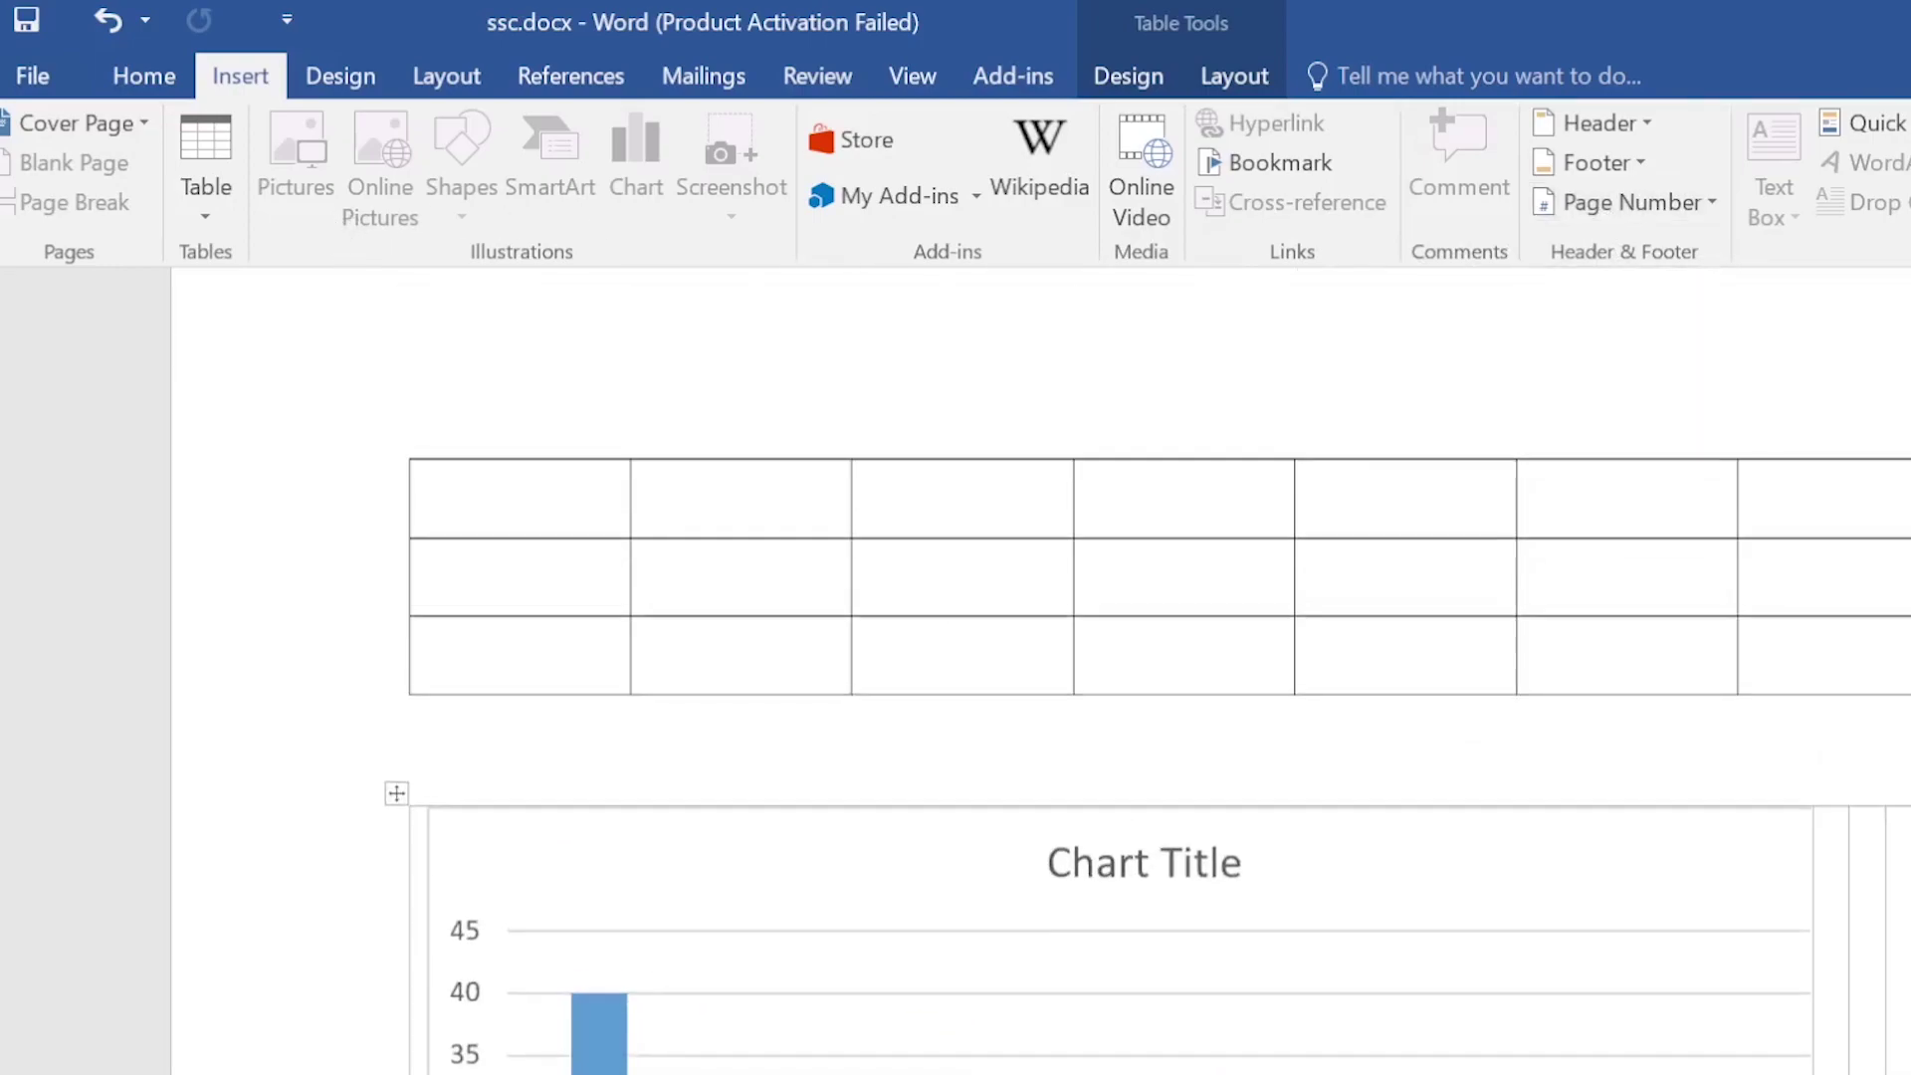
pyautogui.scroll(1, 1270, 834)
pyautogui.scroll(3, 1270, 834)
pyautogui.scroll(2, 1270, 834)
pyautogui.scroll(1, 1270, 834)
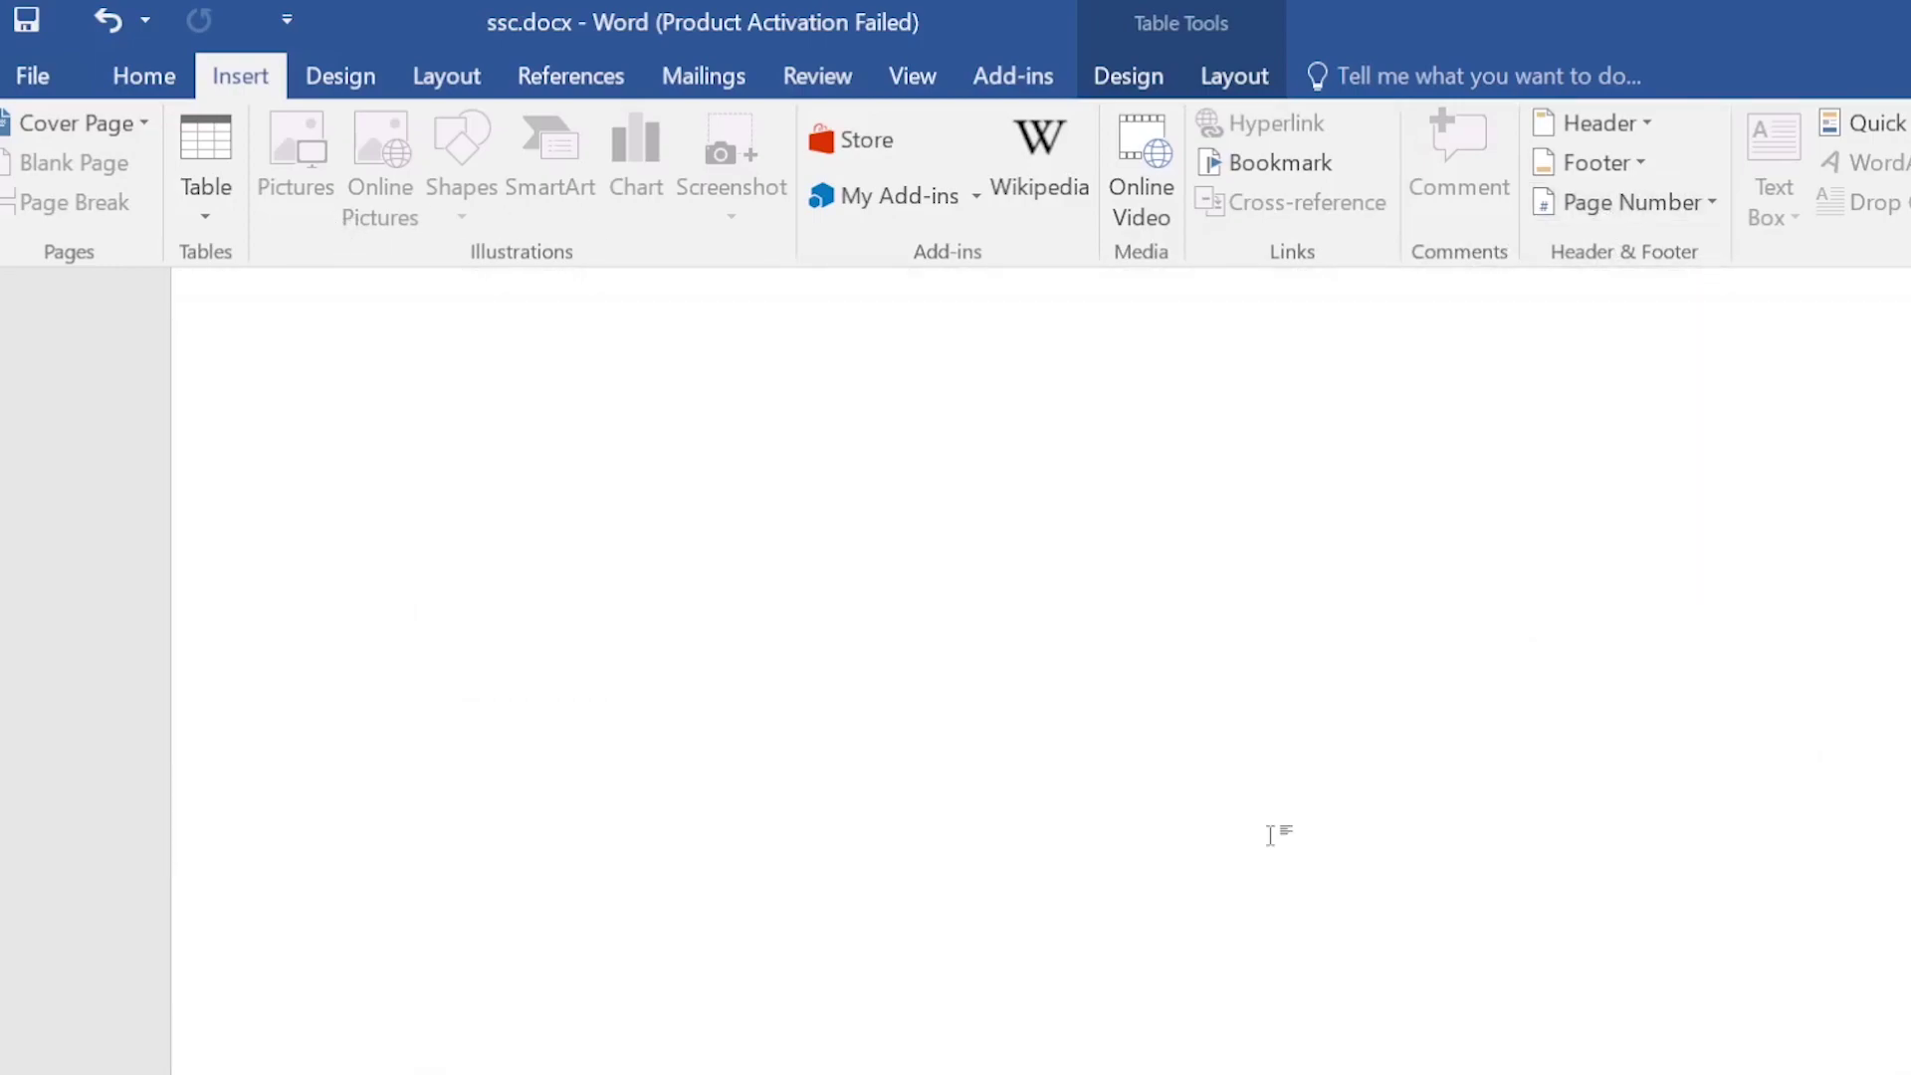
pyautogui.press('Up')
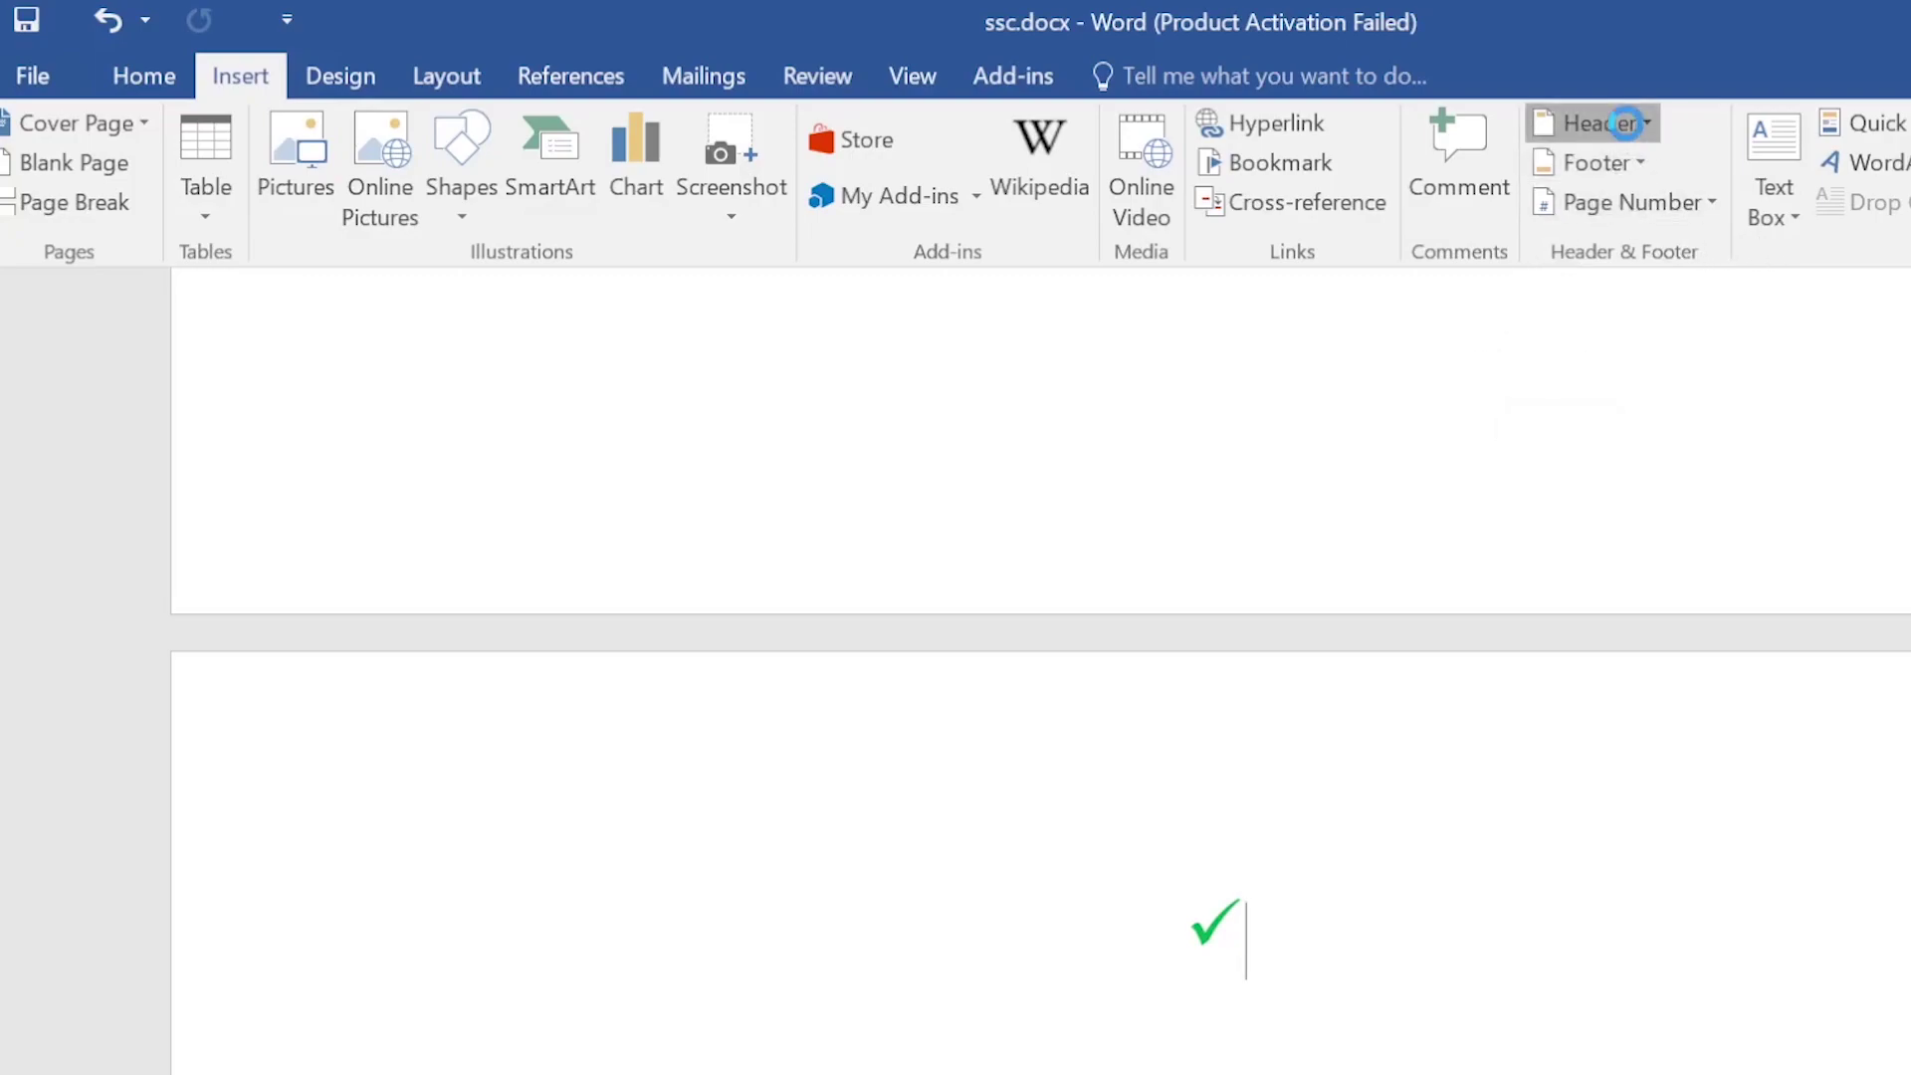
# Insert the Blank (Three Columns) header with its three [Type here] placeholders.
pyautogui.click(1628, 123)
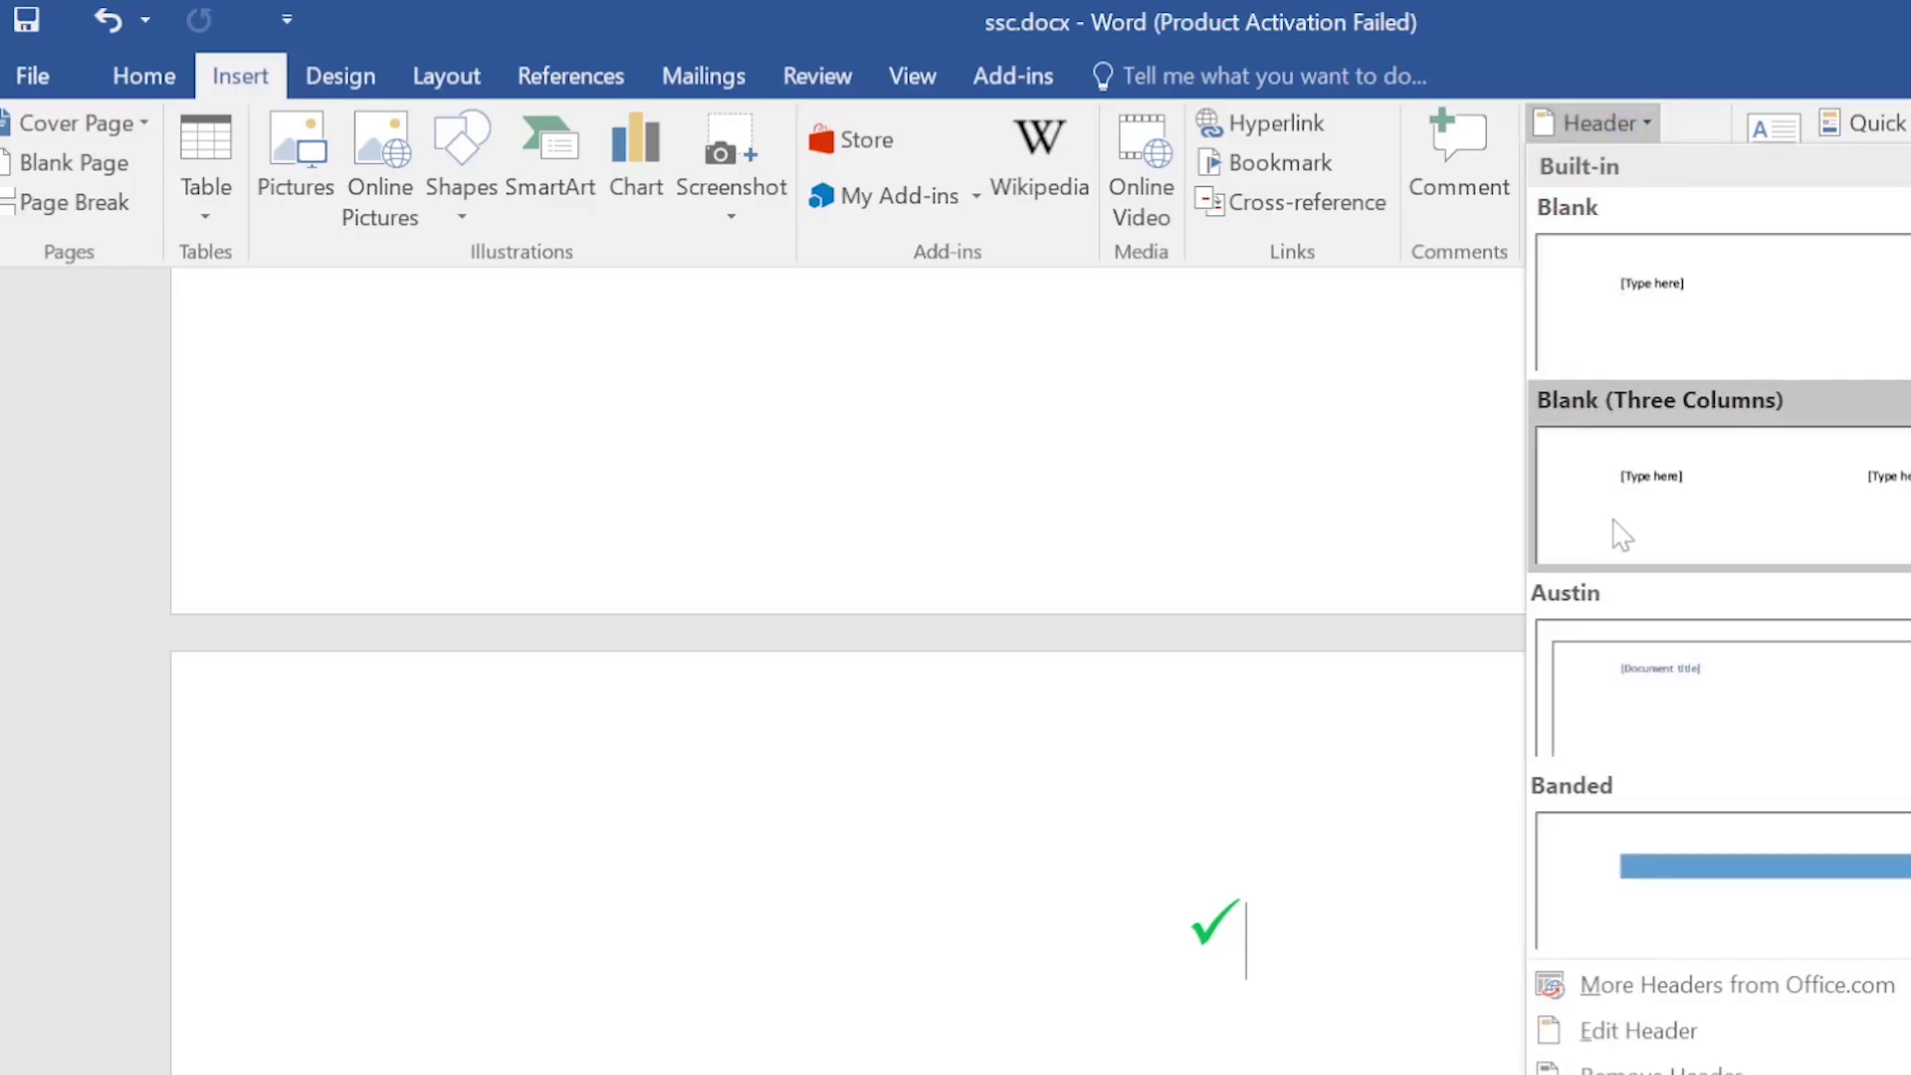
pyautogui.click(1620, 536)
pyautogui.scroll(3, 1008, 712)
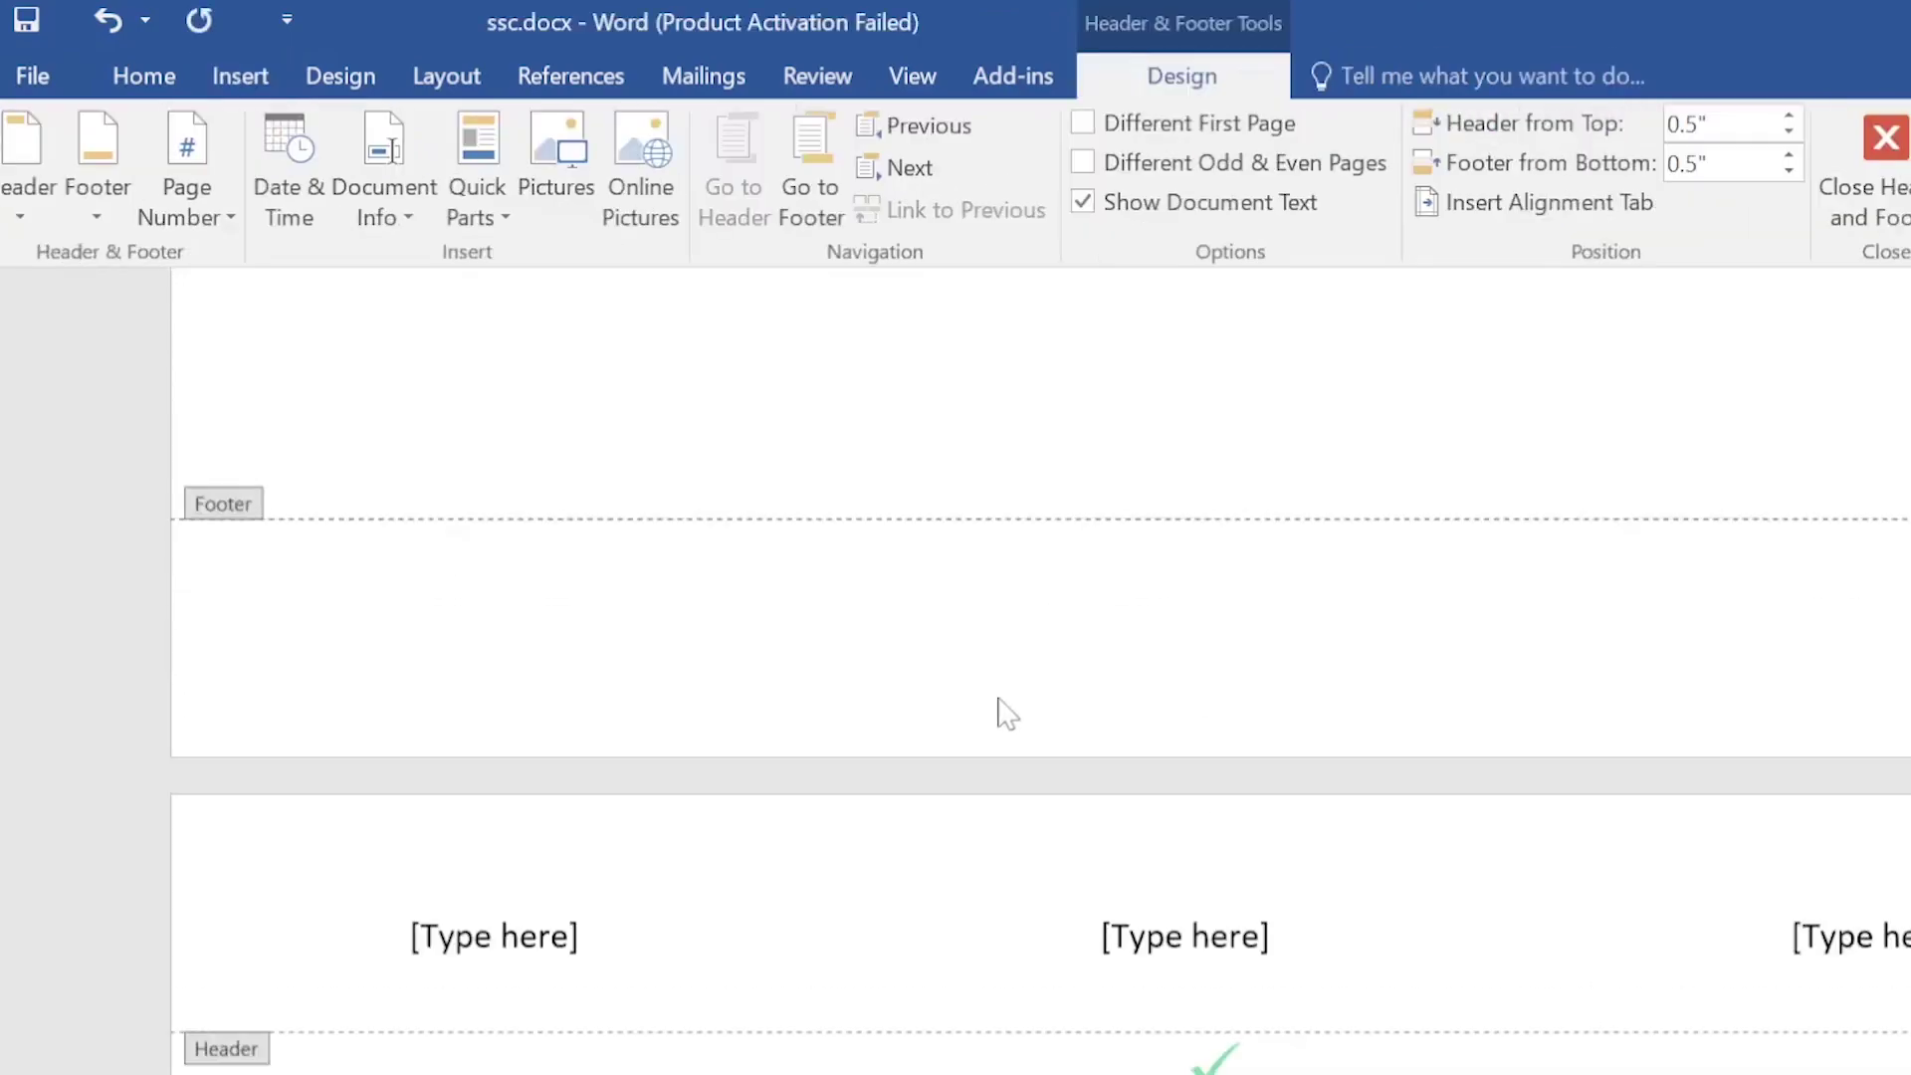
pyautogui.scroll(-5, 1007, 712)
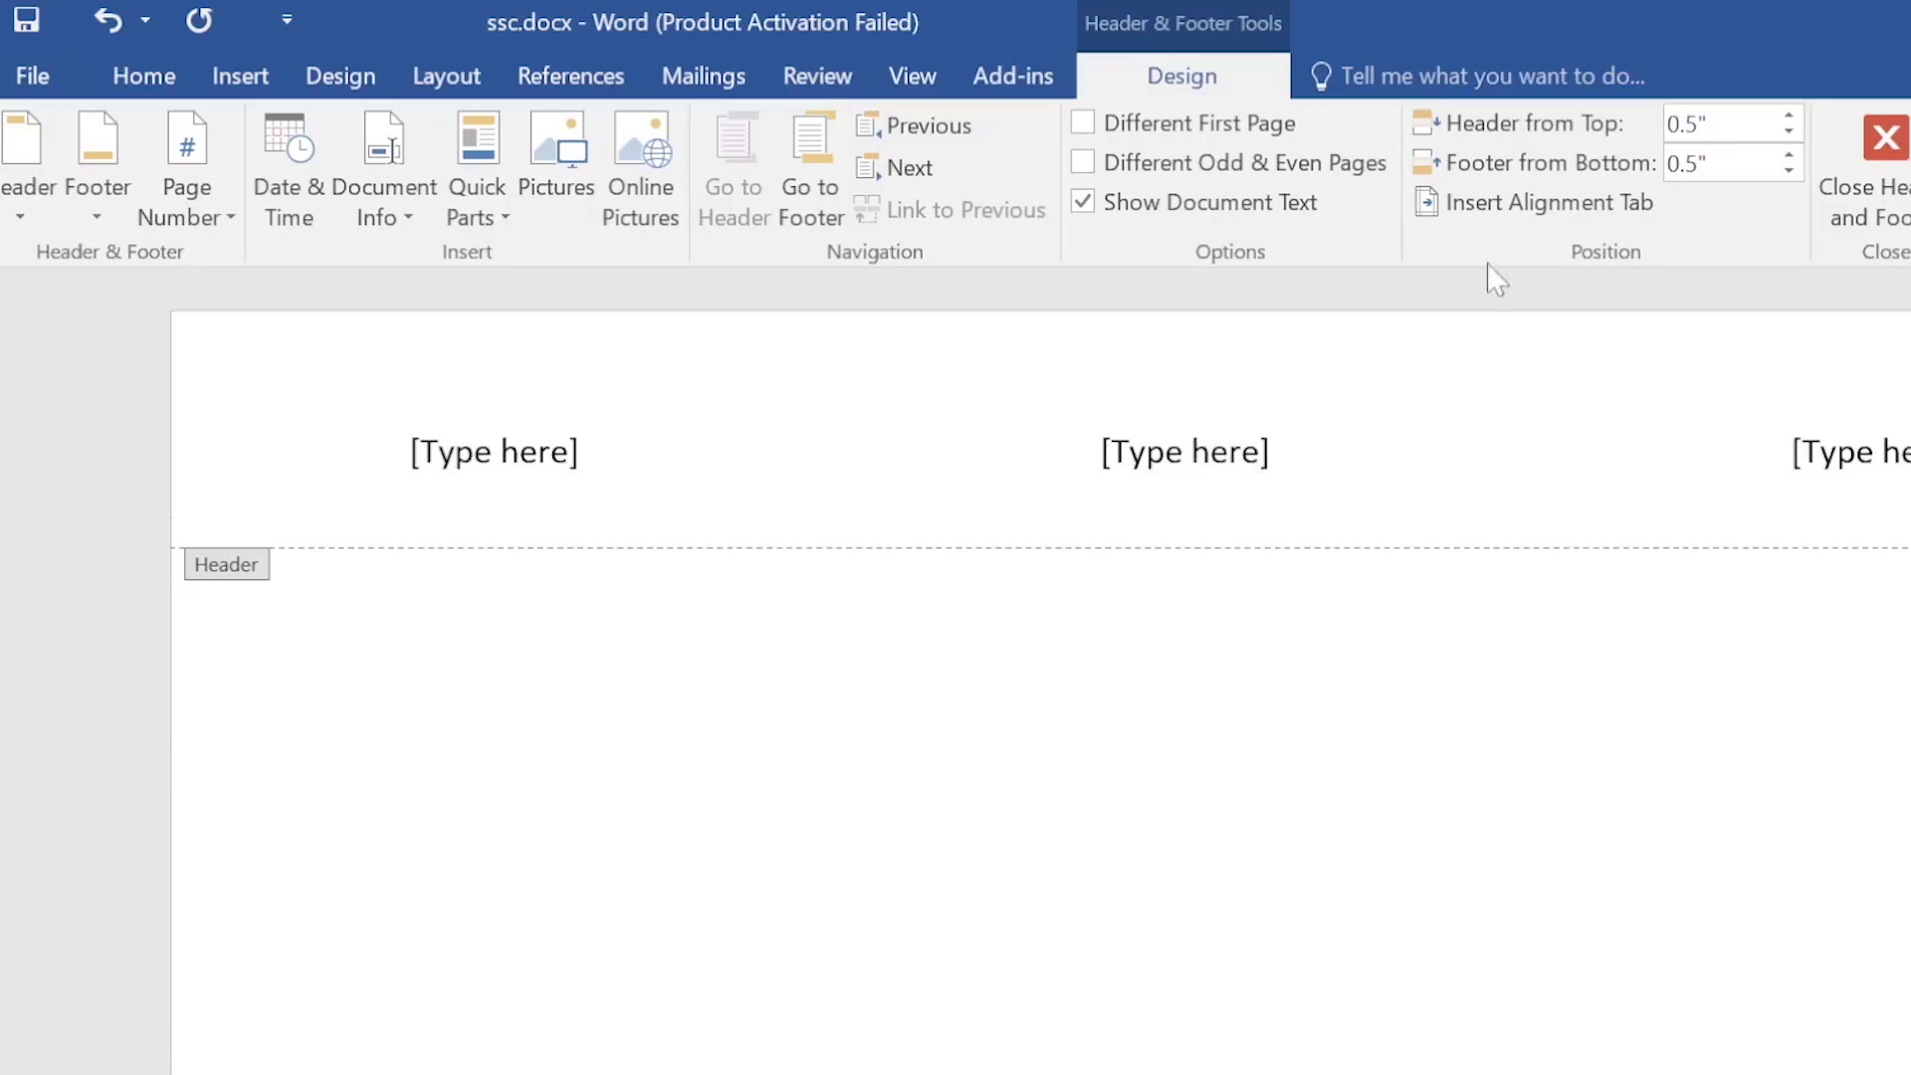
pyautogui.scroll(-3, 1245, 810)
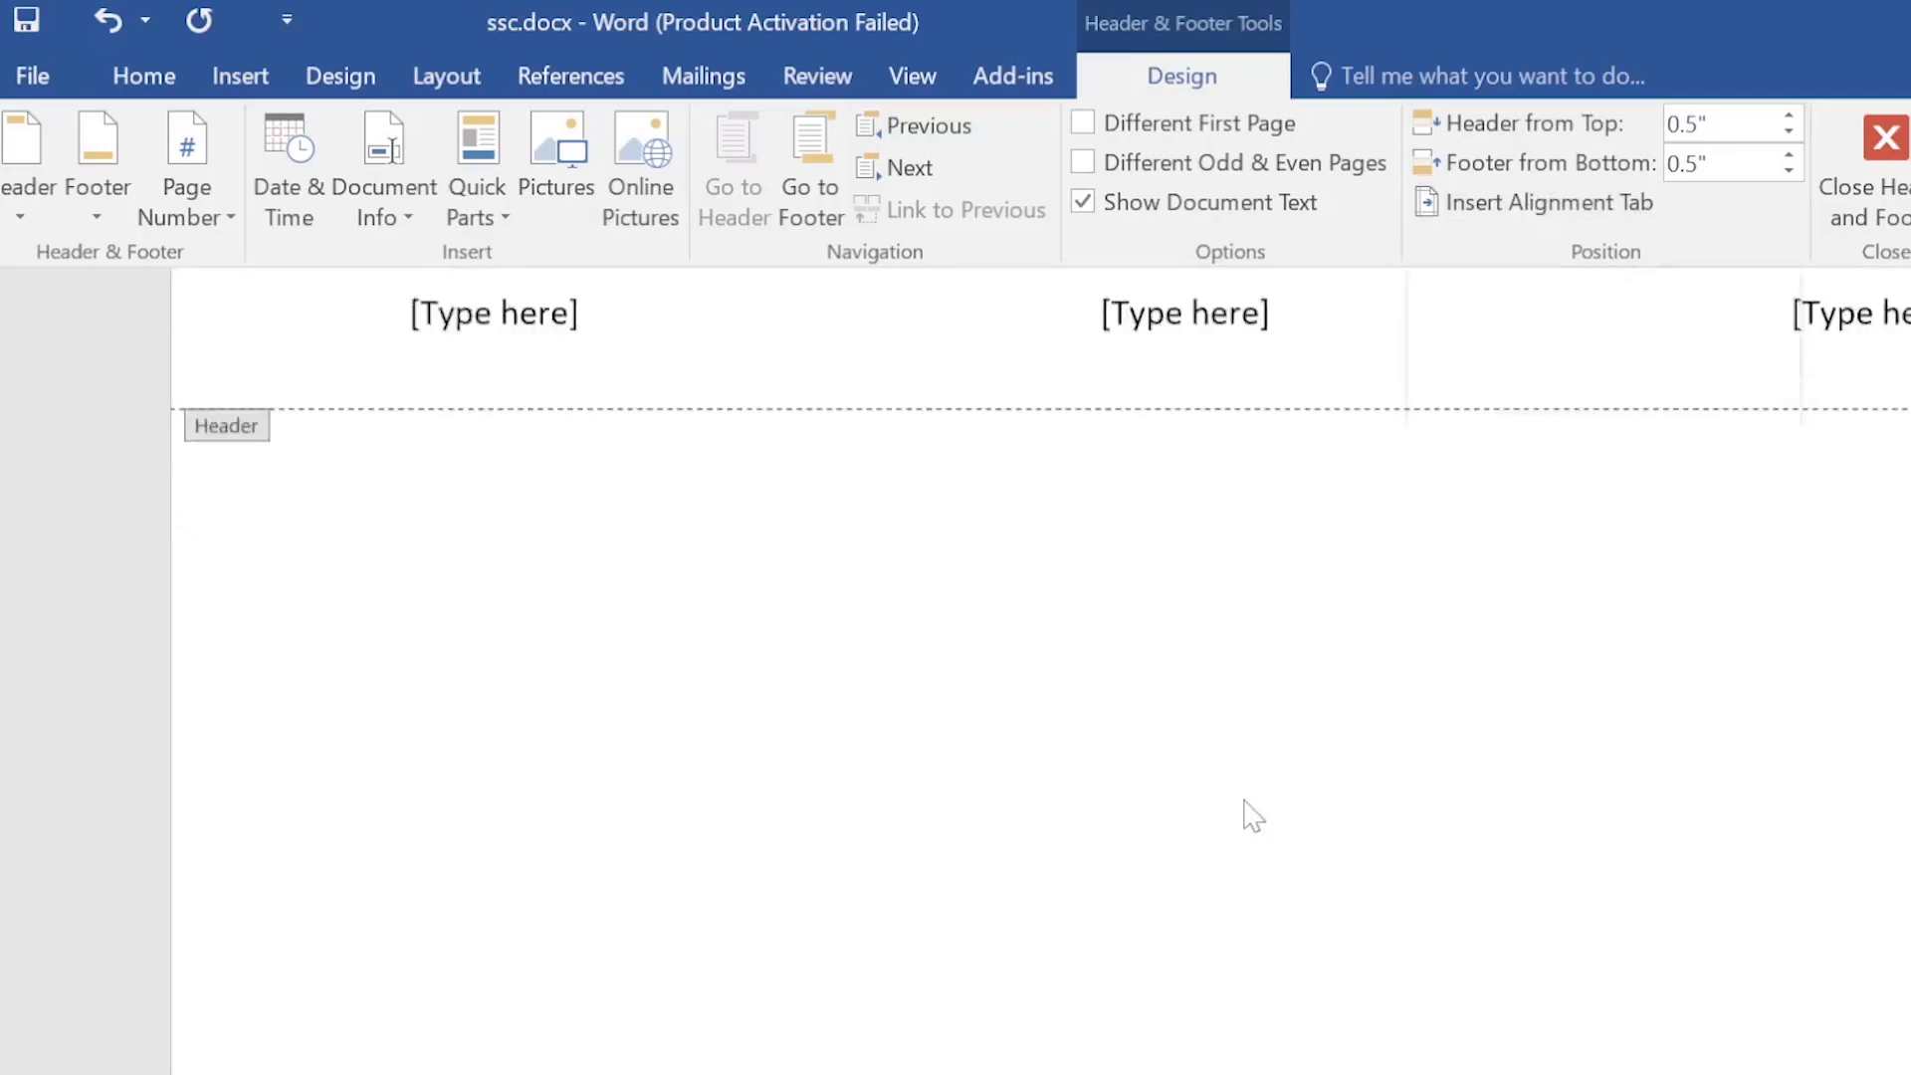
pyautogui.scroll(-5, 1245, 810)
pyautogui.scroll(-5, 1262, 797)
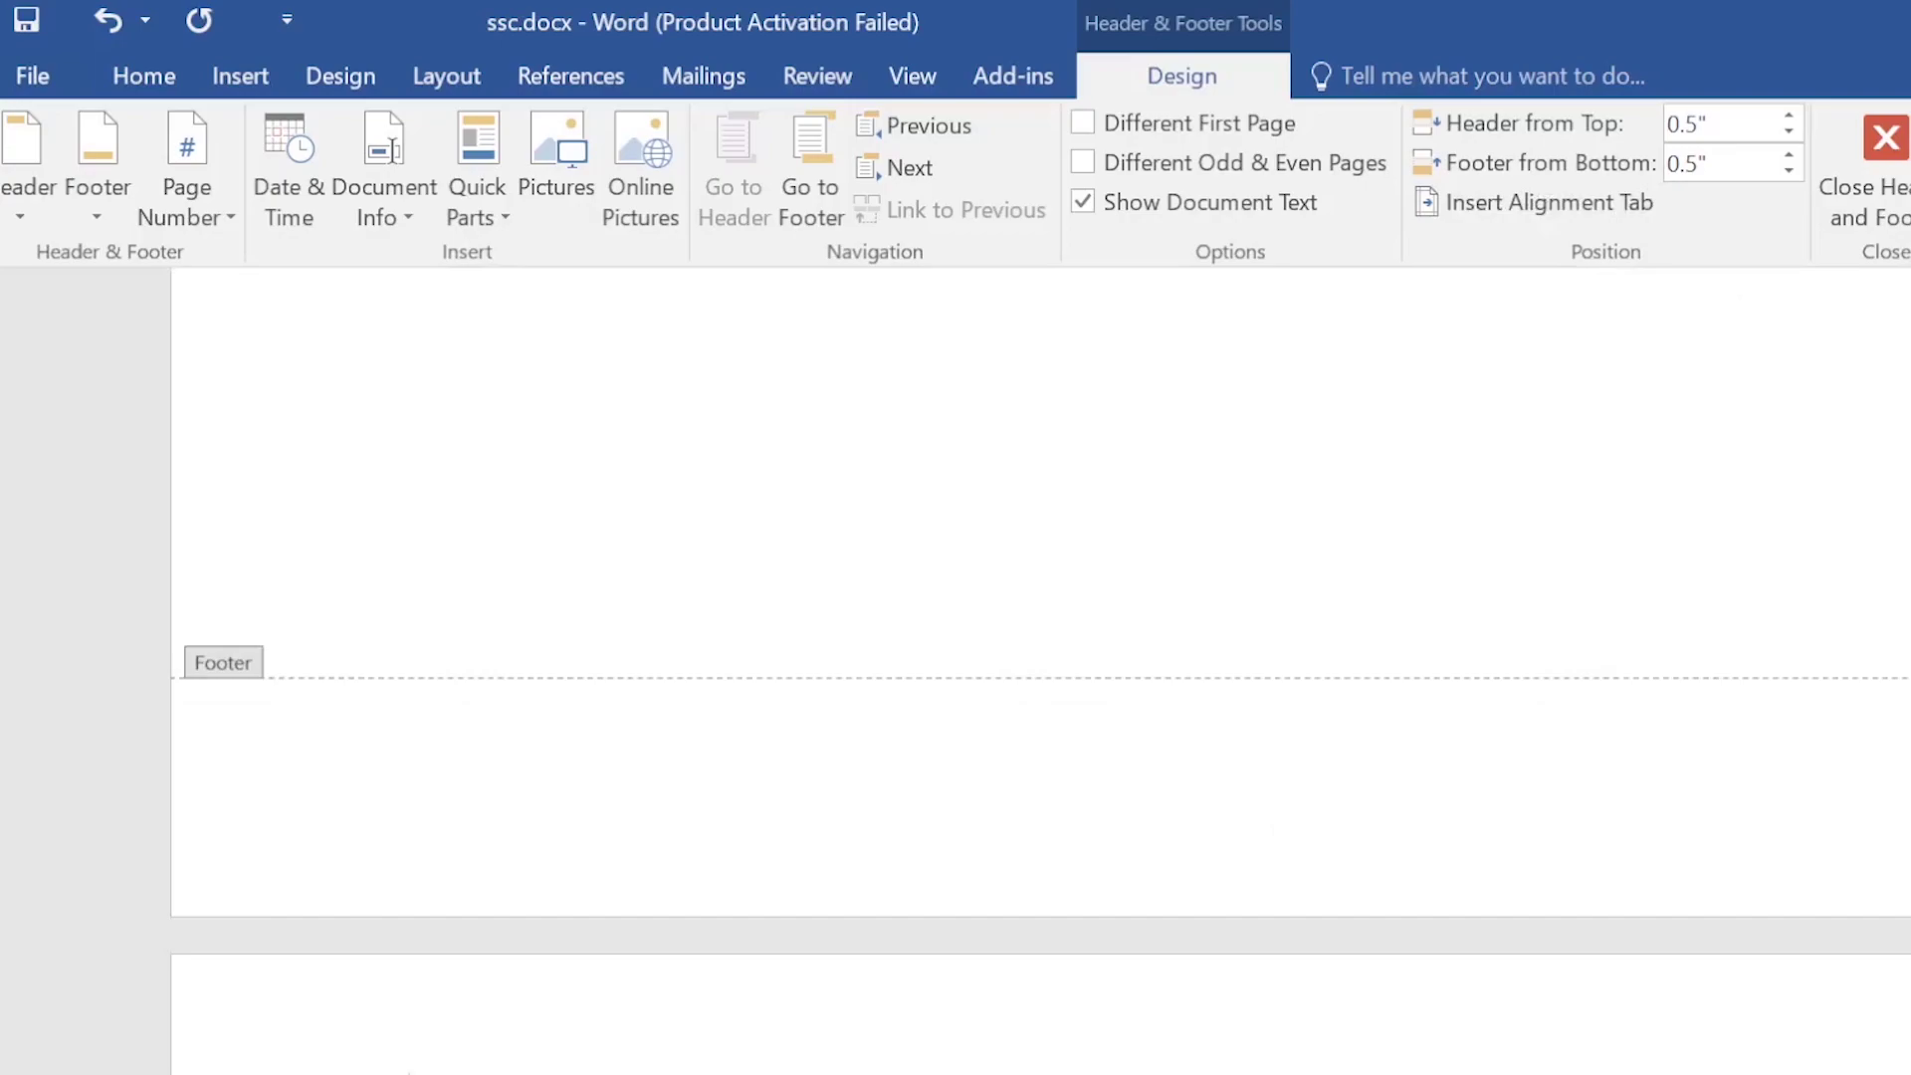
pyautogui.click(228, 90)
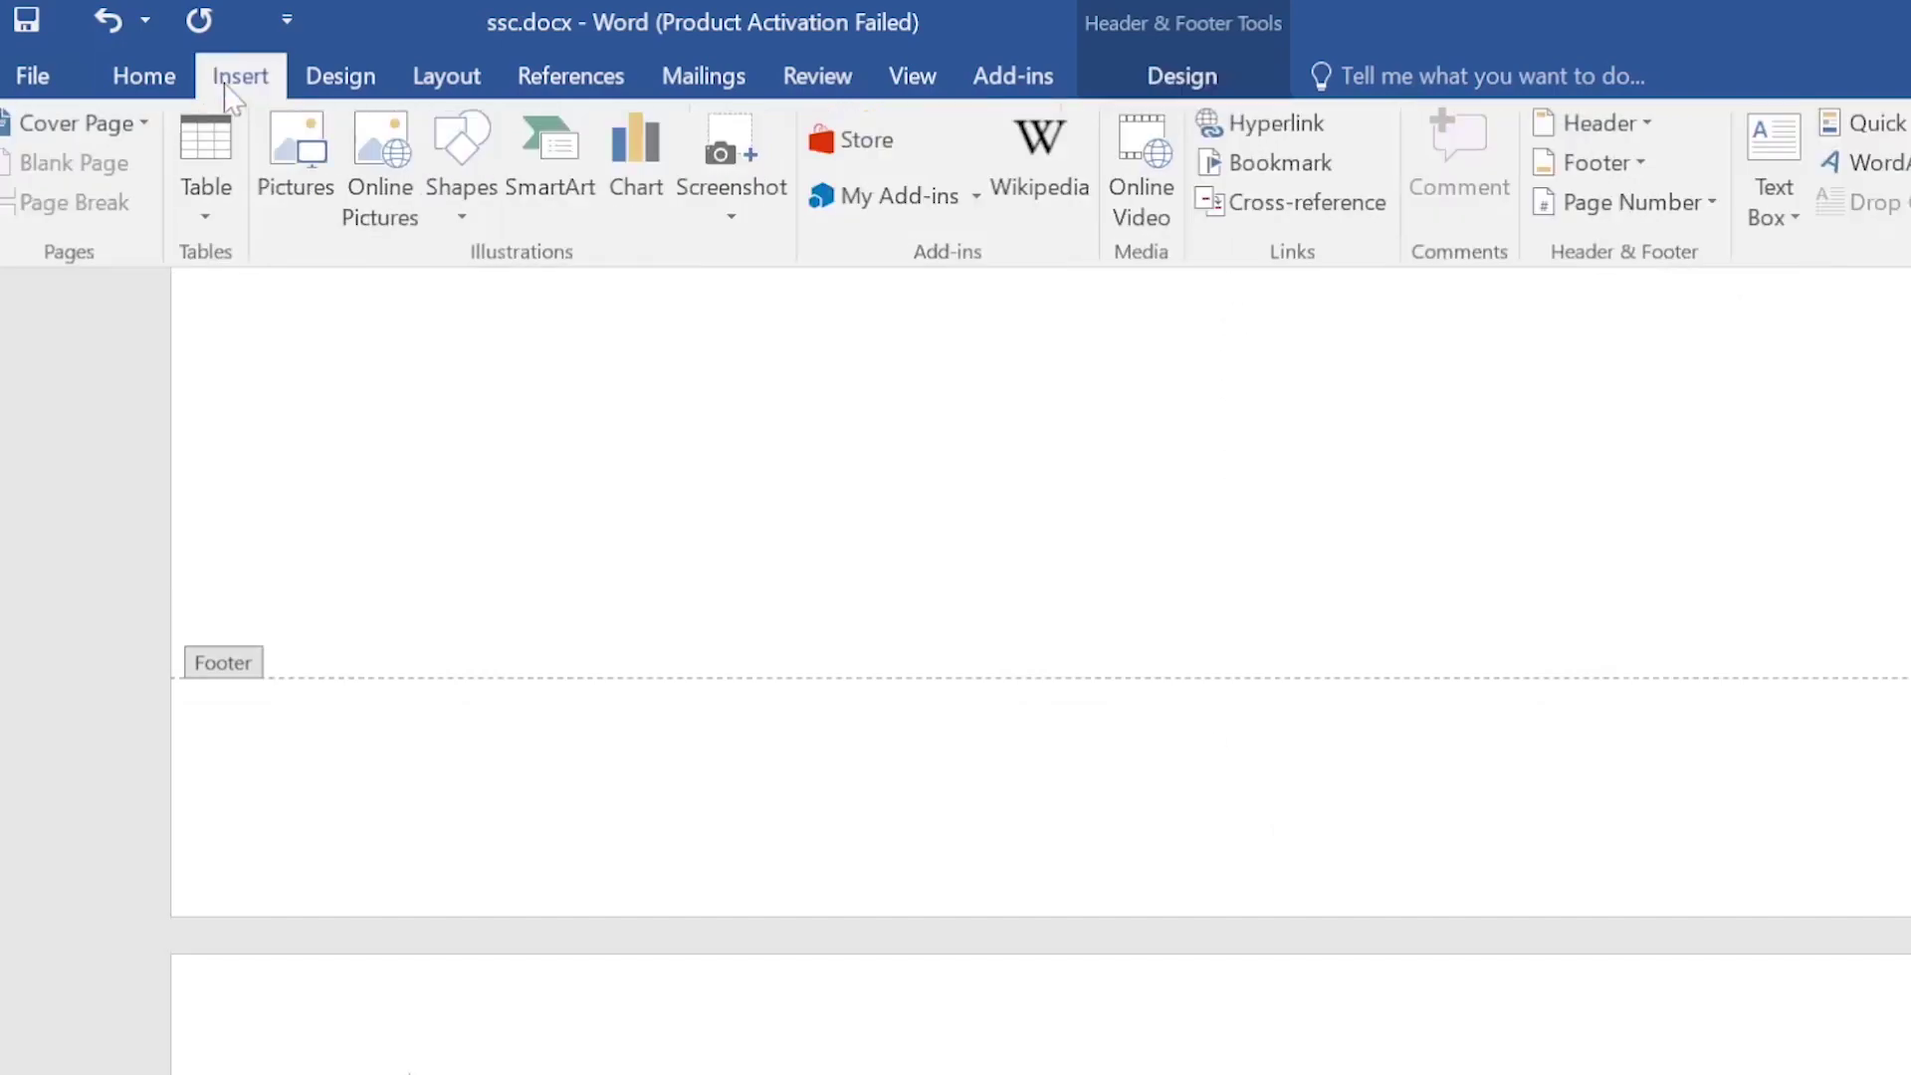
pyautogui.click(1592, 163)
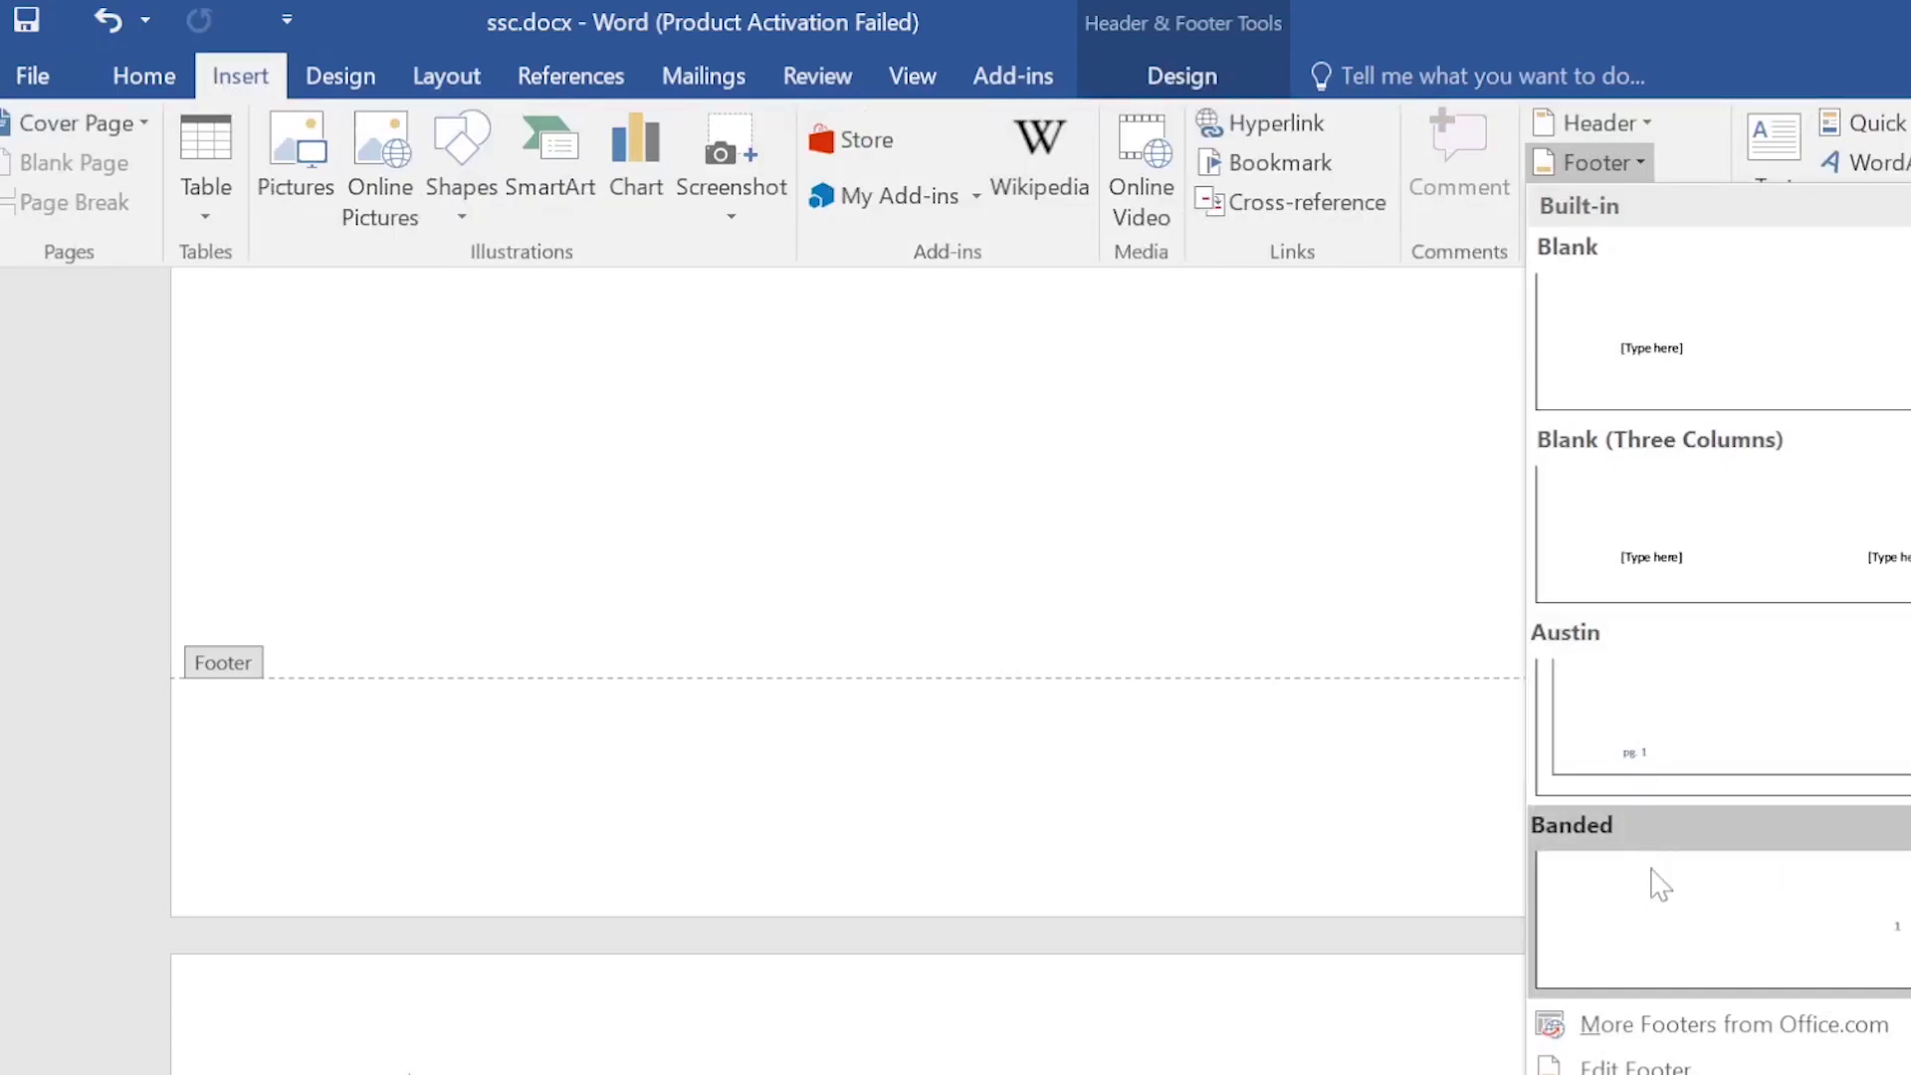
pyautogui.click(1676, 725)
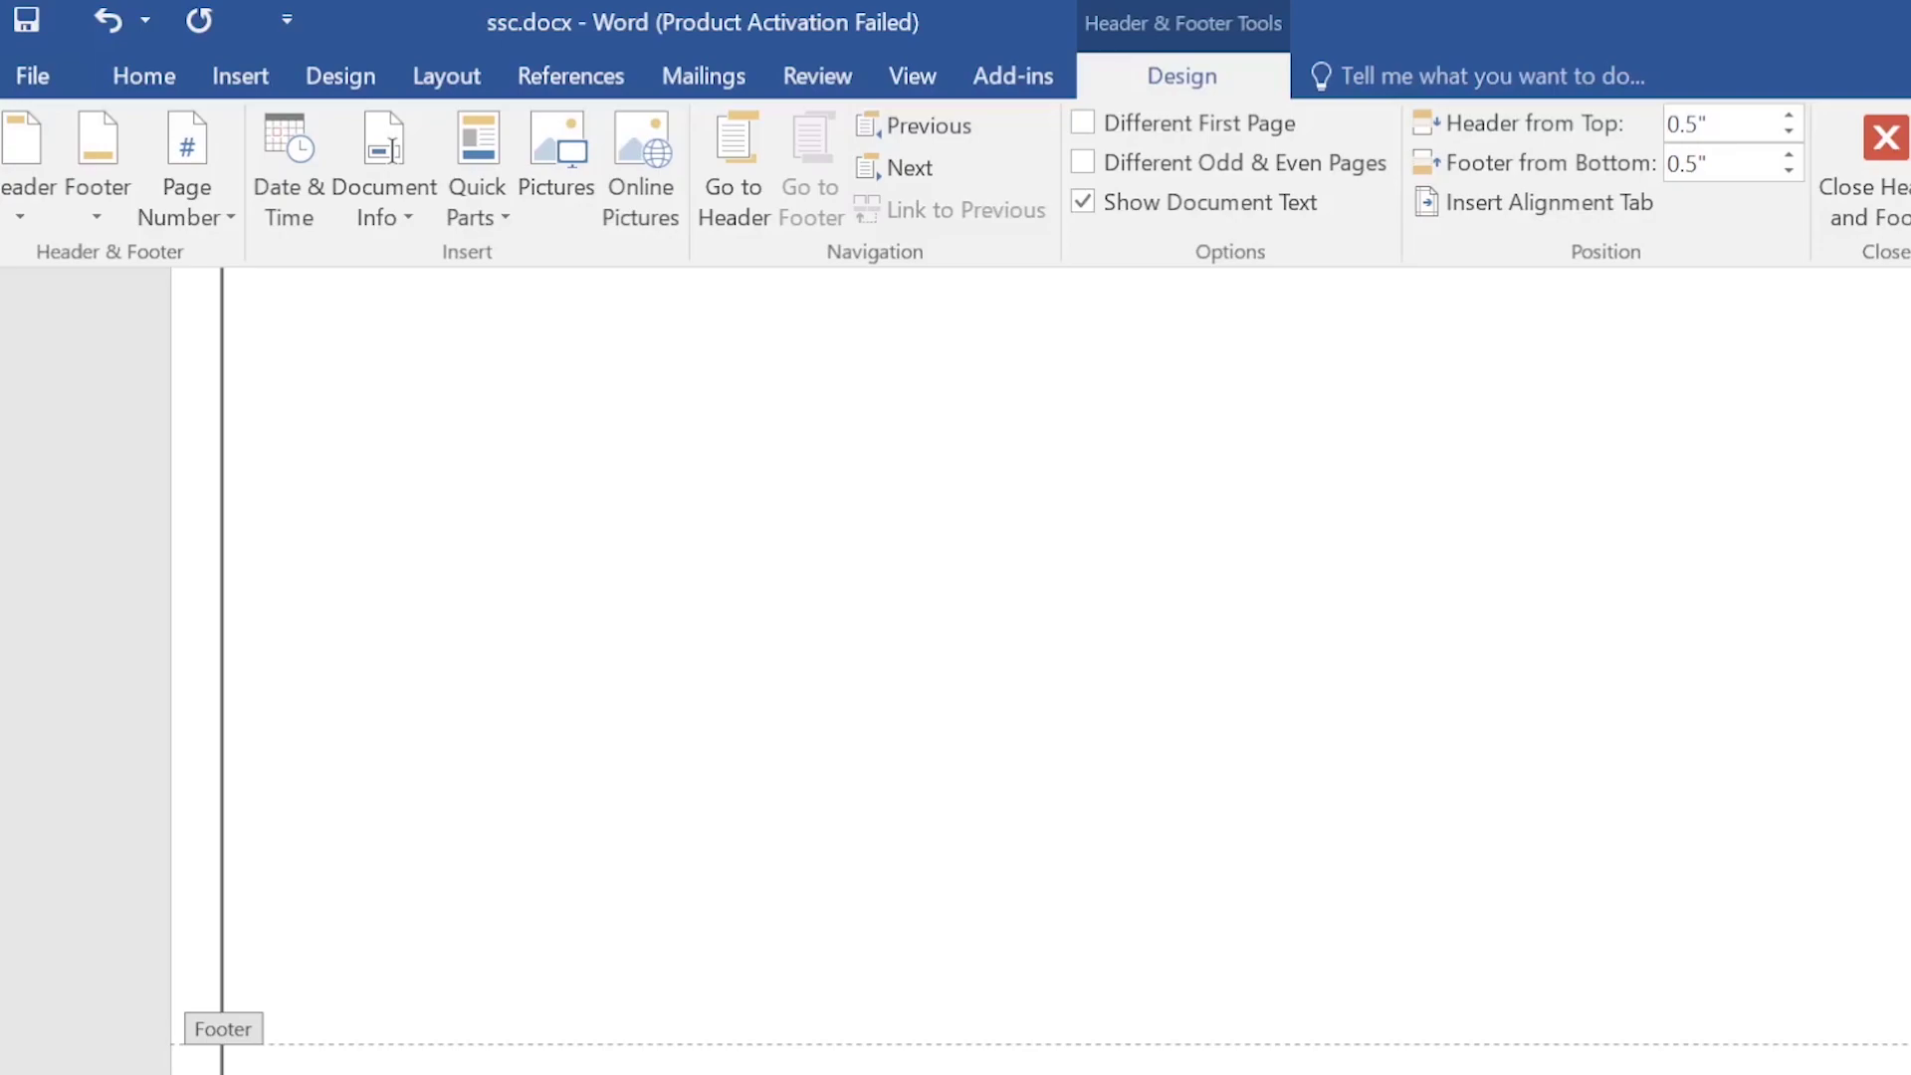
pyautogui.scroll(-5, 1040, 667)
pyautogui.scroll(-5, 1040, 667)
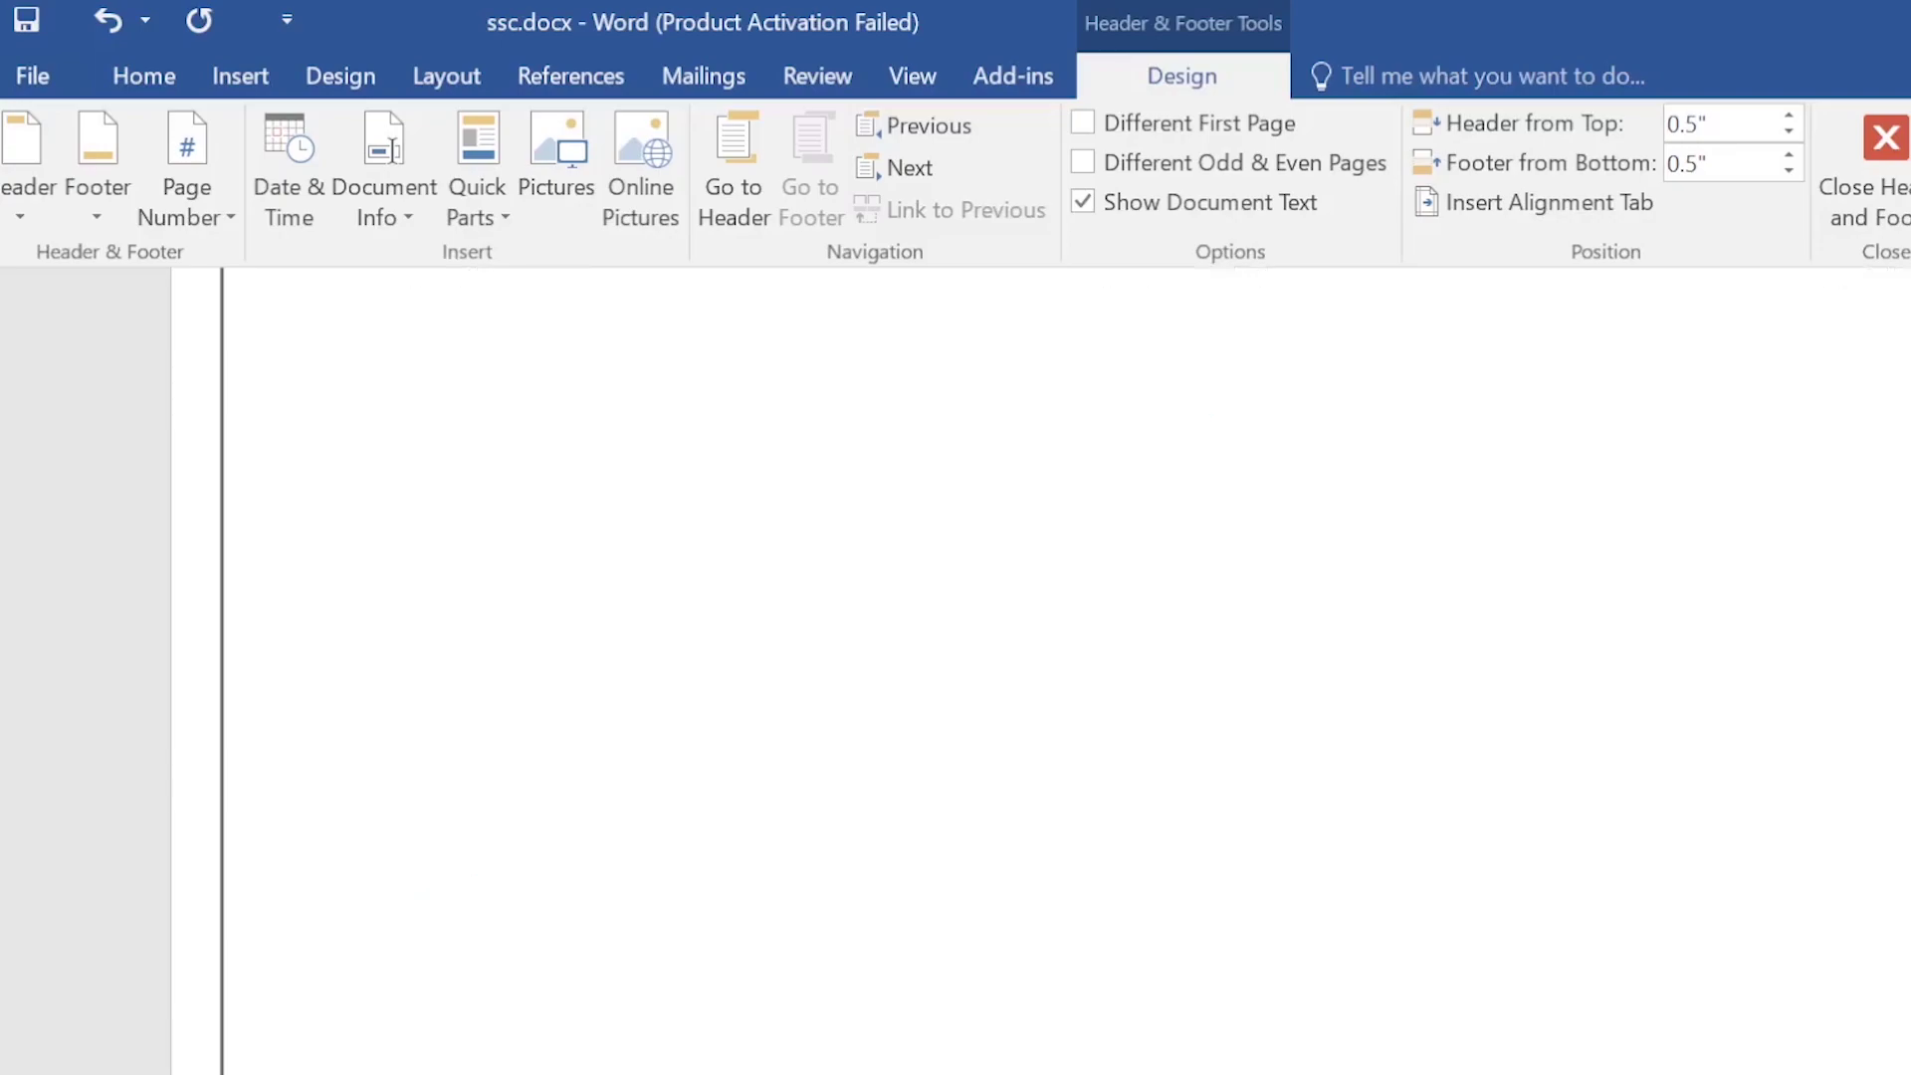
pyautogui.scroll(-3, 1040, 667)
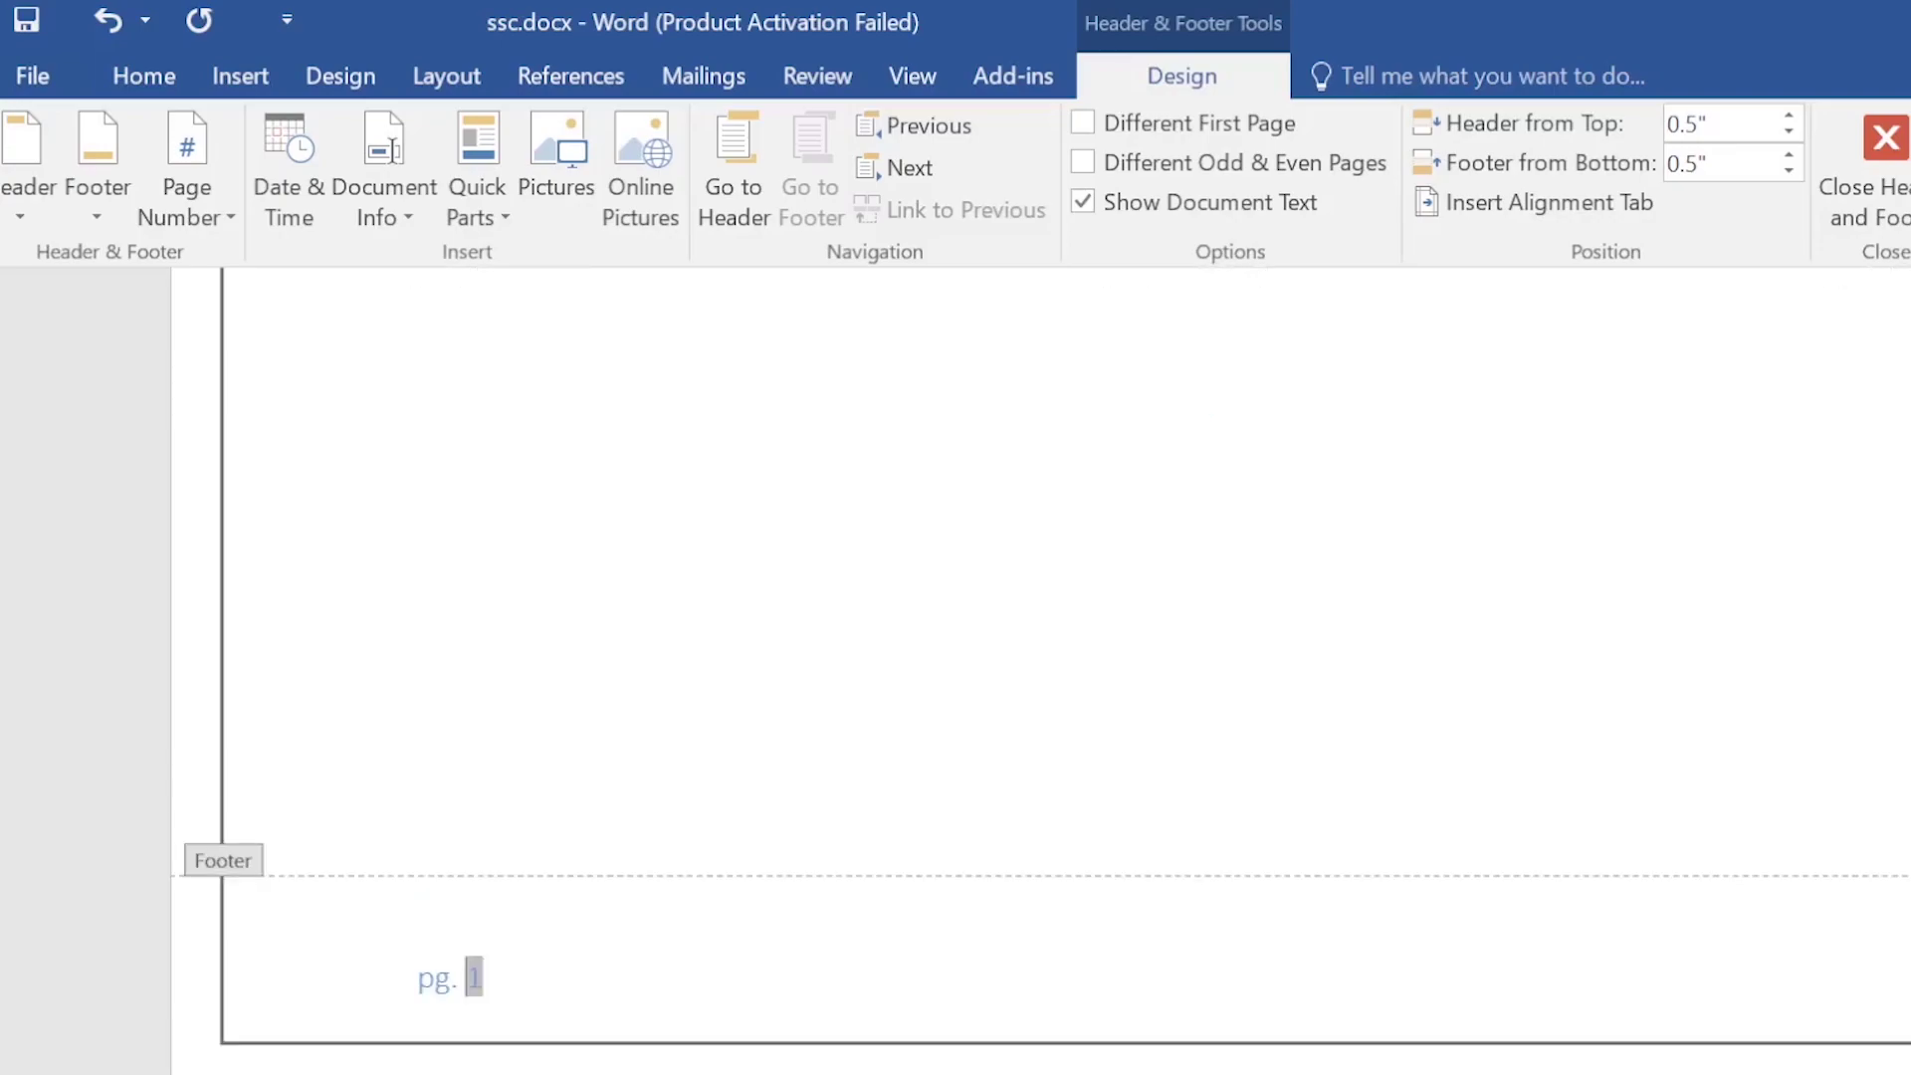
pyautogui.scroll(-5, 1040, 666)
pyautogui.scroll(-5, 1040, 666)
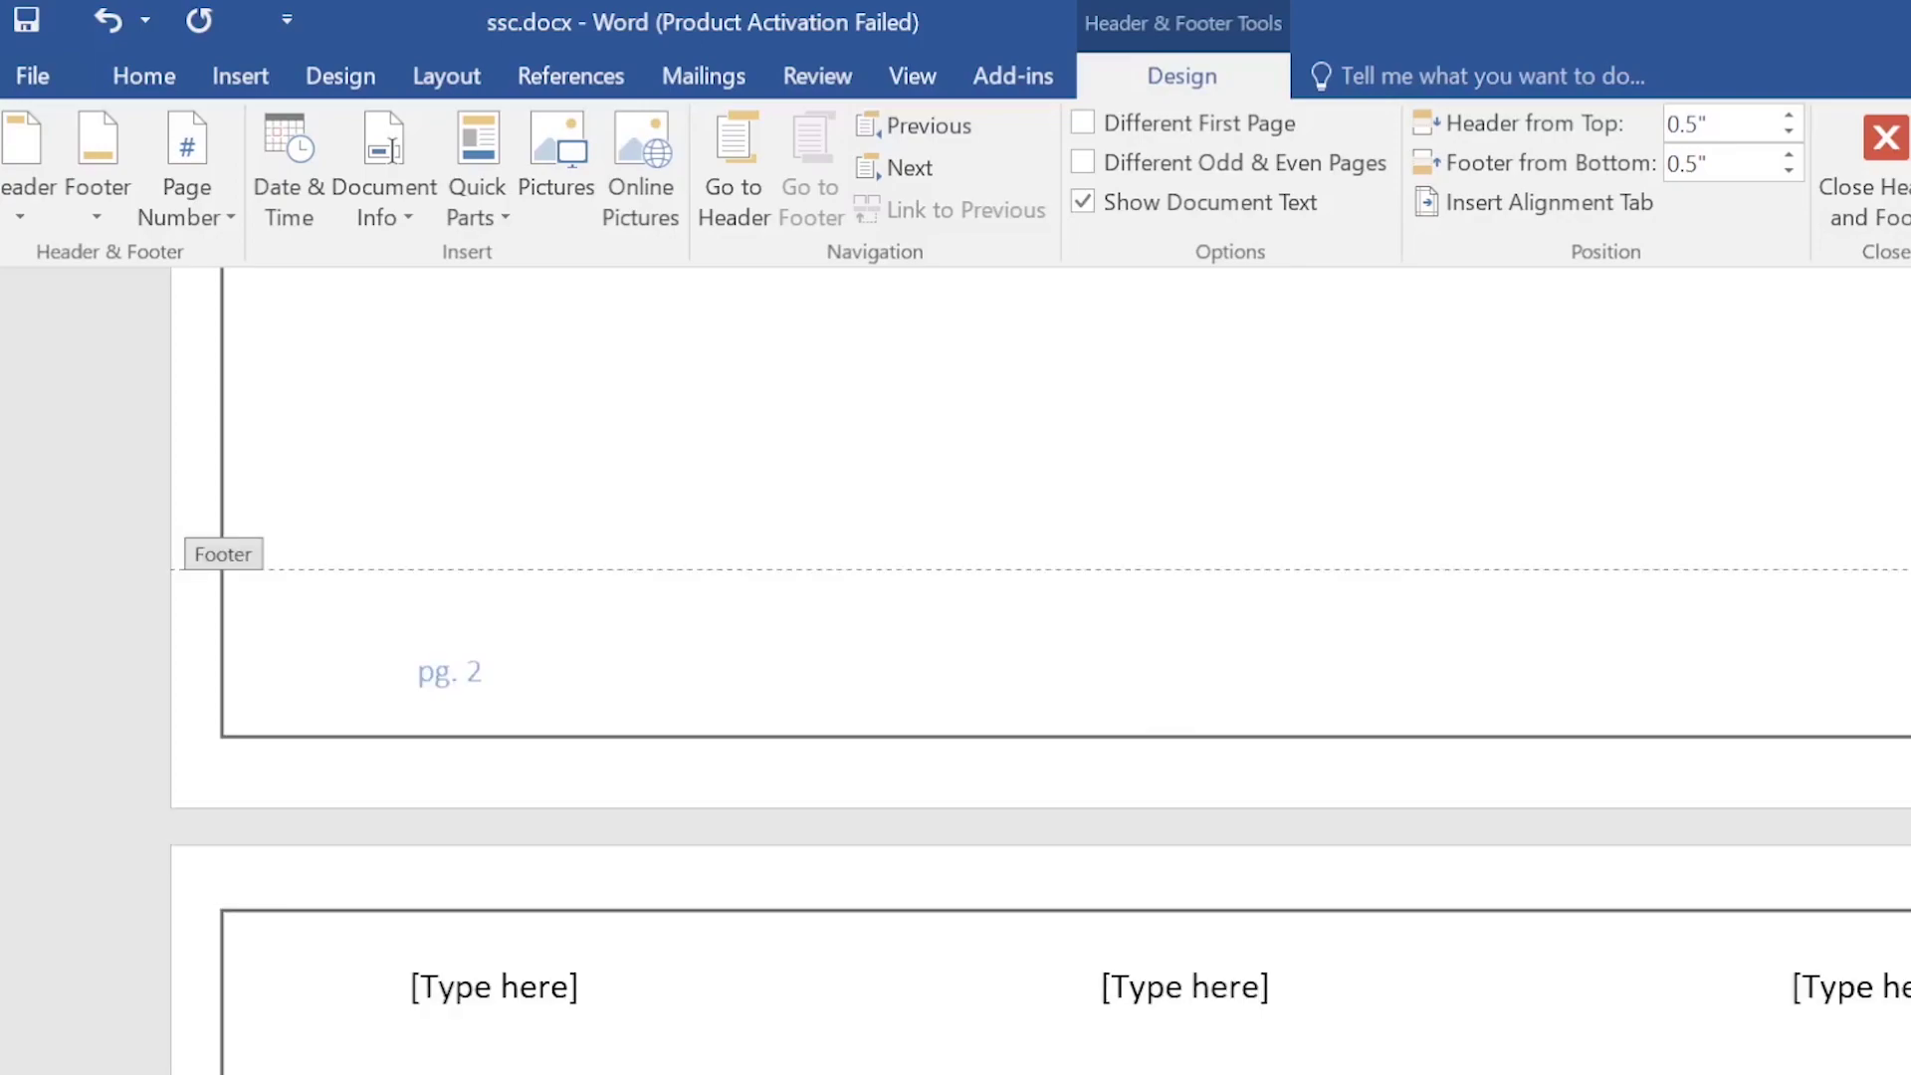
pyautogui.scroll(-5, 1040, 667)
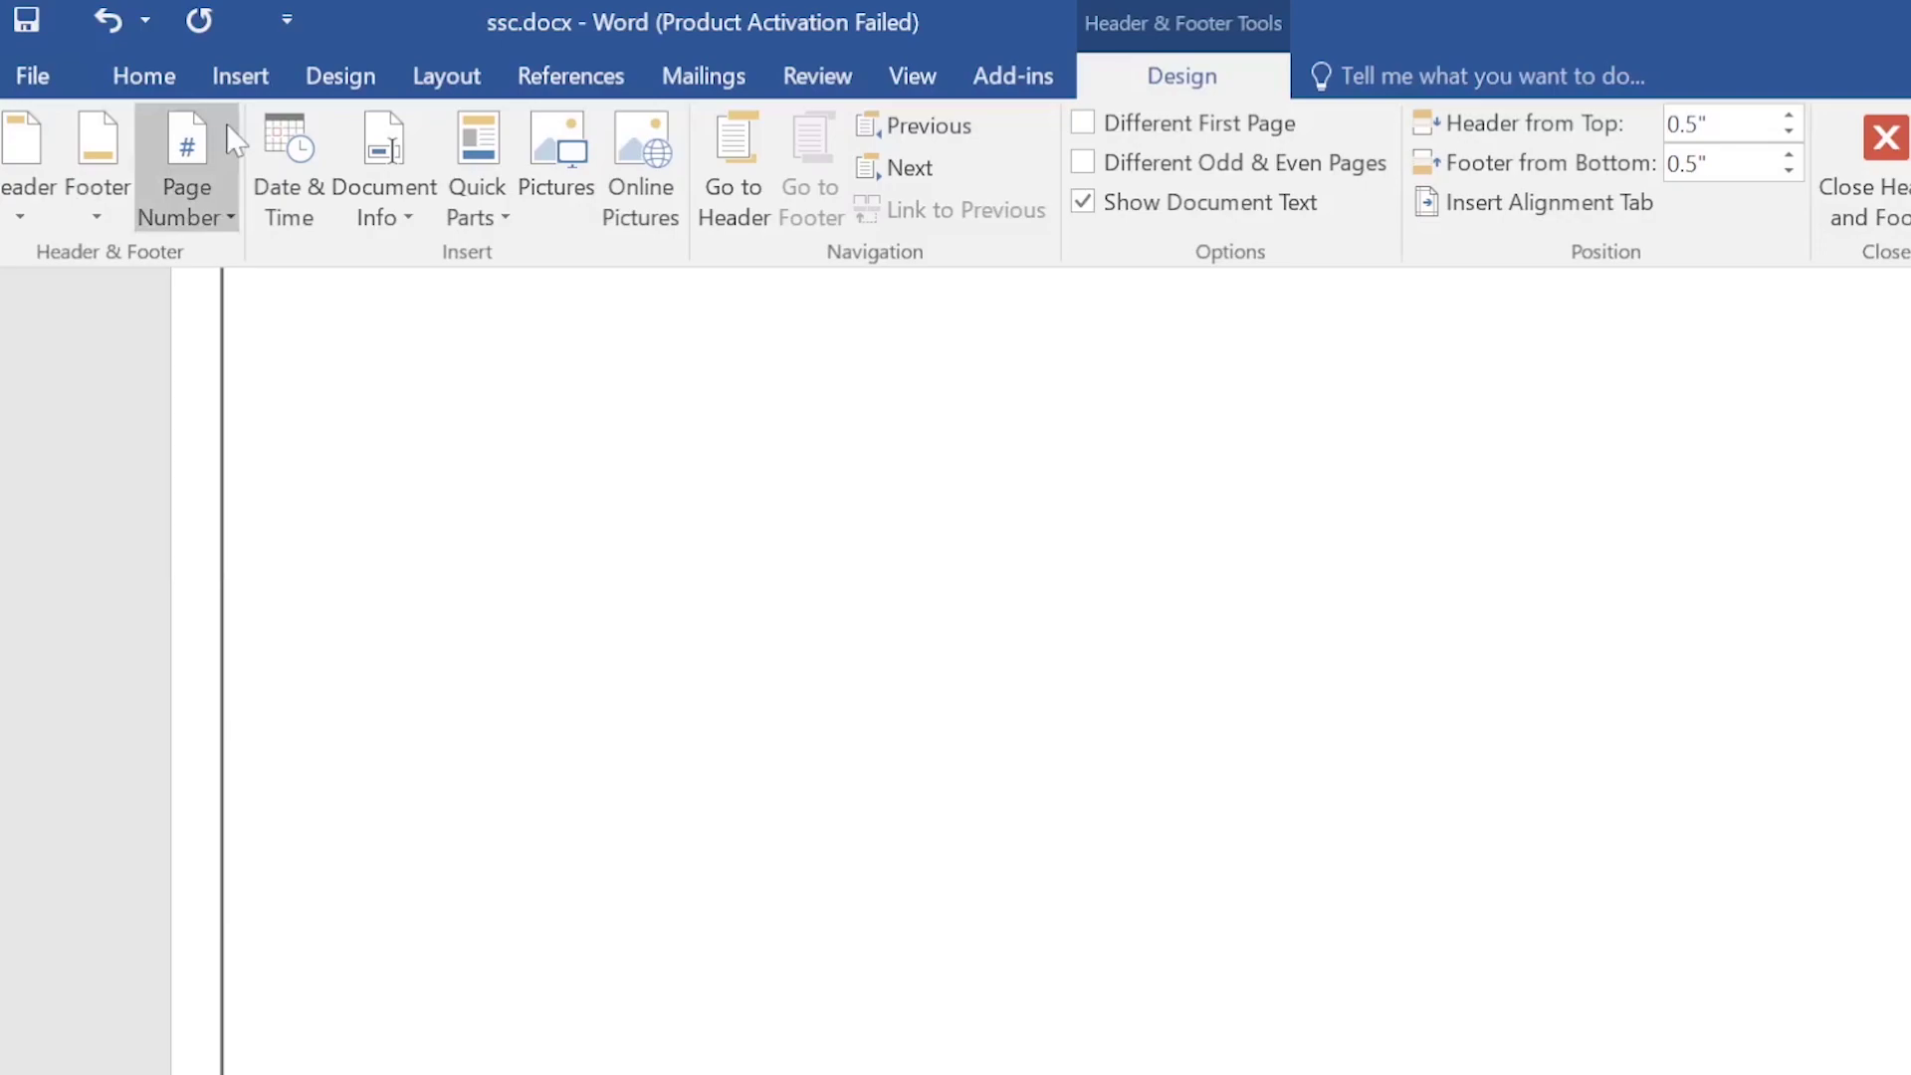
# Add a centred Plain Number 2 page number at the top of each page.
pyautogui.click(240, 77)
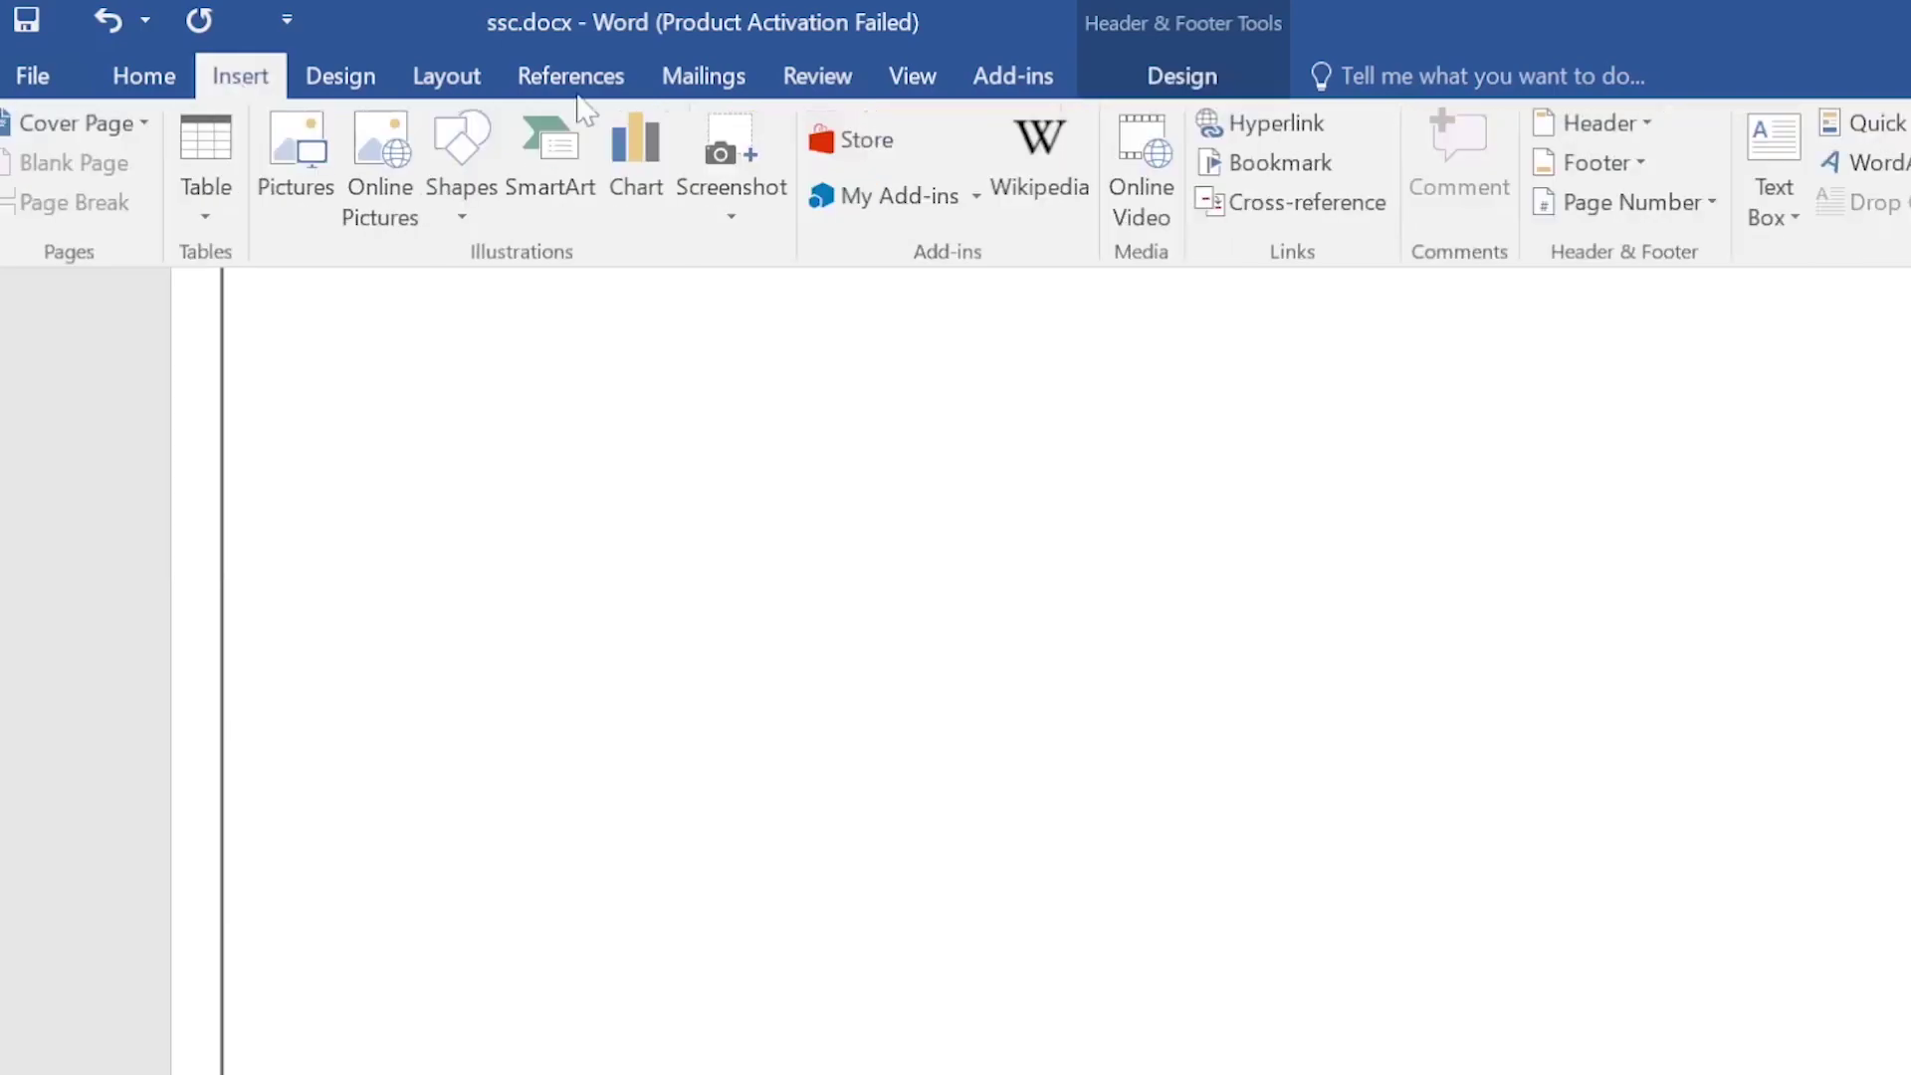
pyautogui.click(1644, 122)
pyautogui.click(1644, 122)
pyautogui.click(1704, 204)
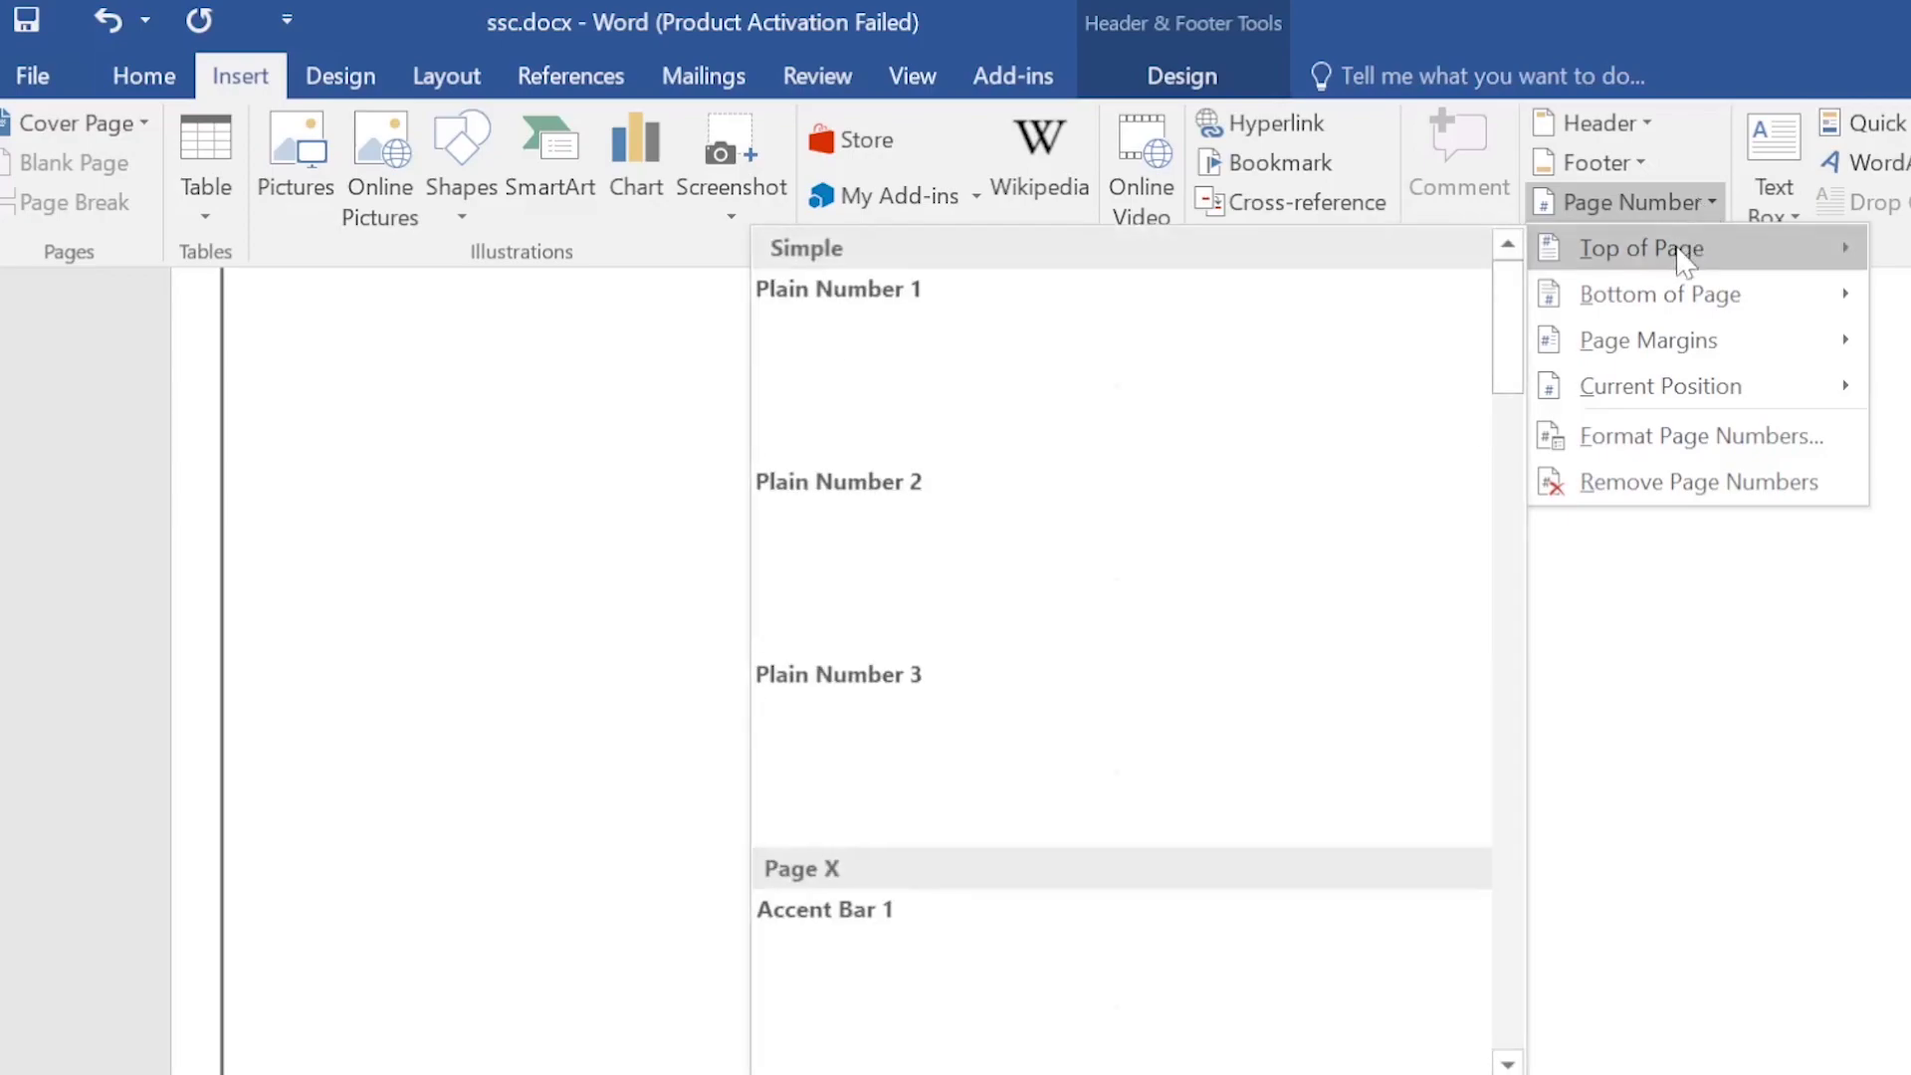
pyautogui.moveTo(1640, 247)
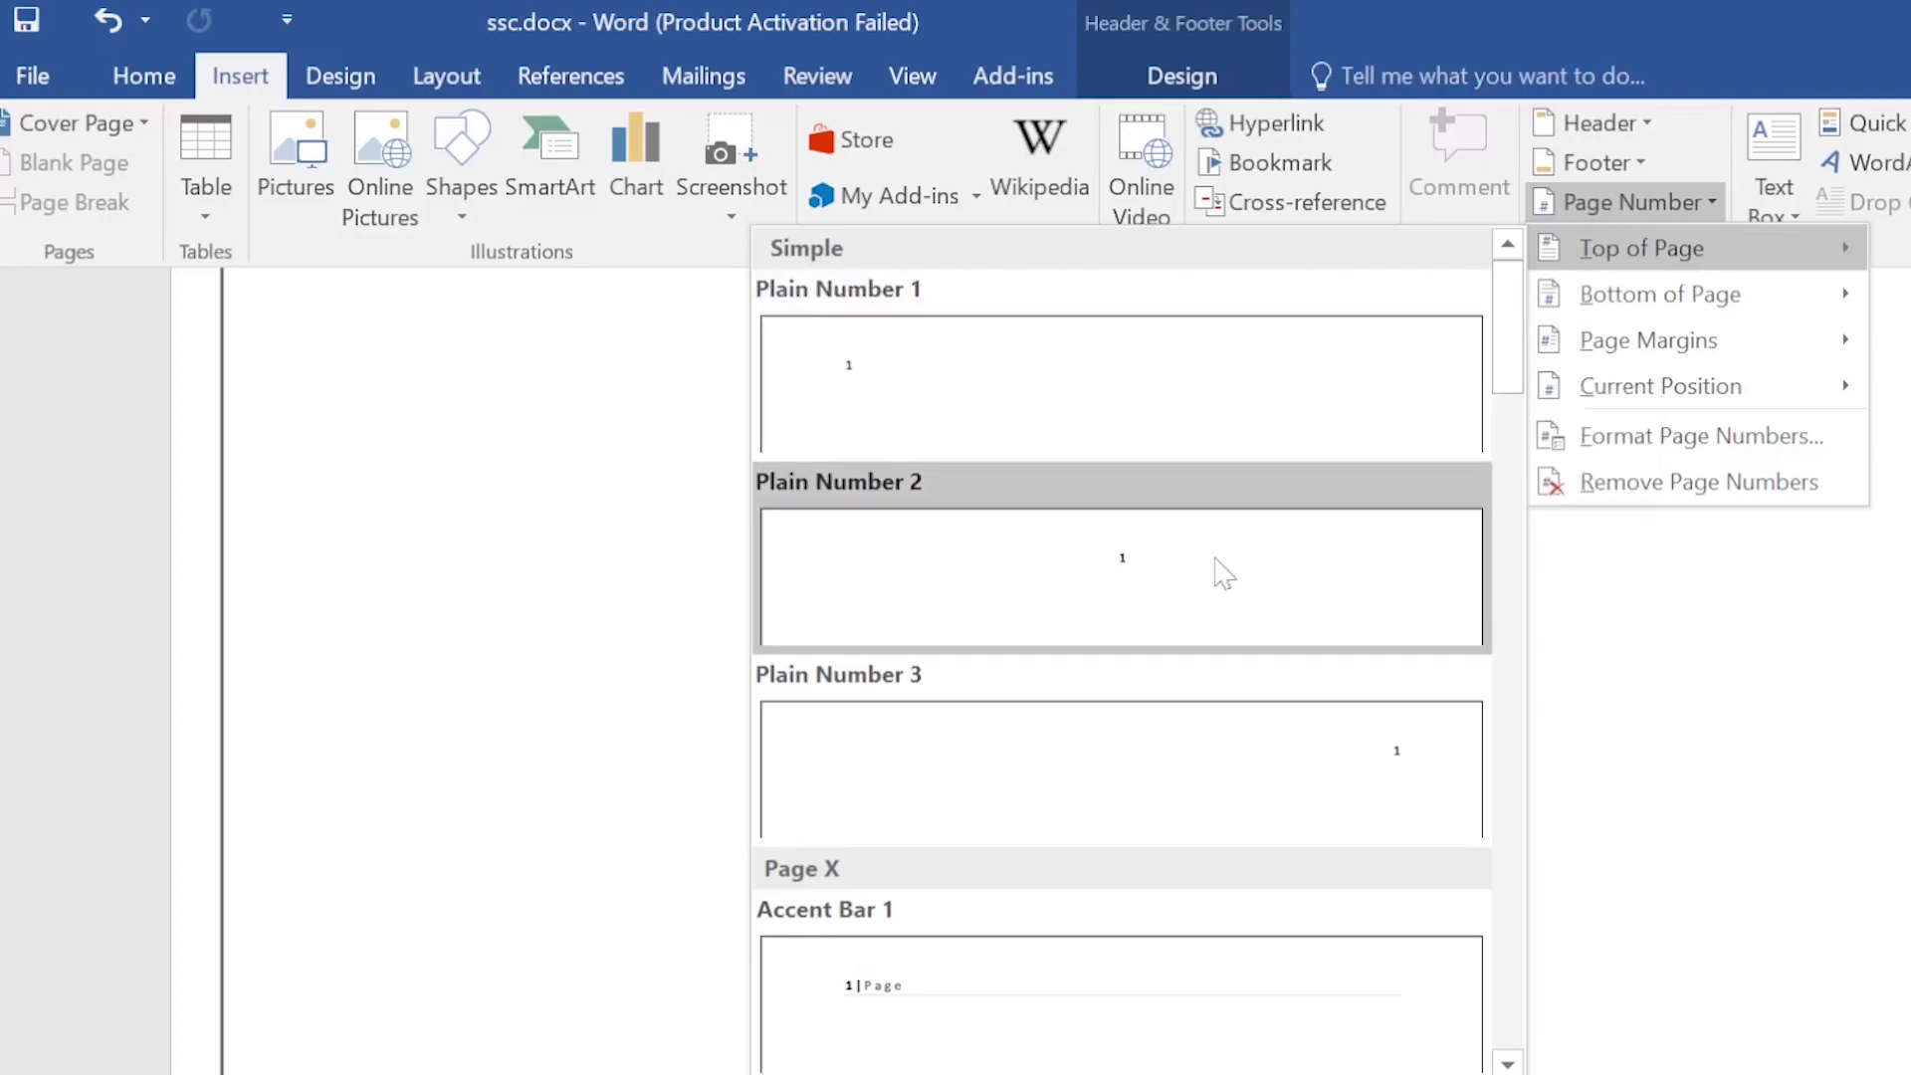
pyautogui.click(1256, 587)
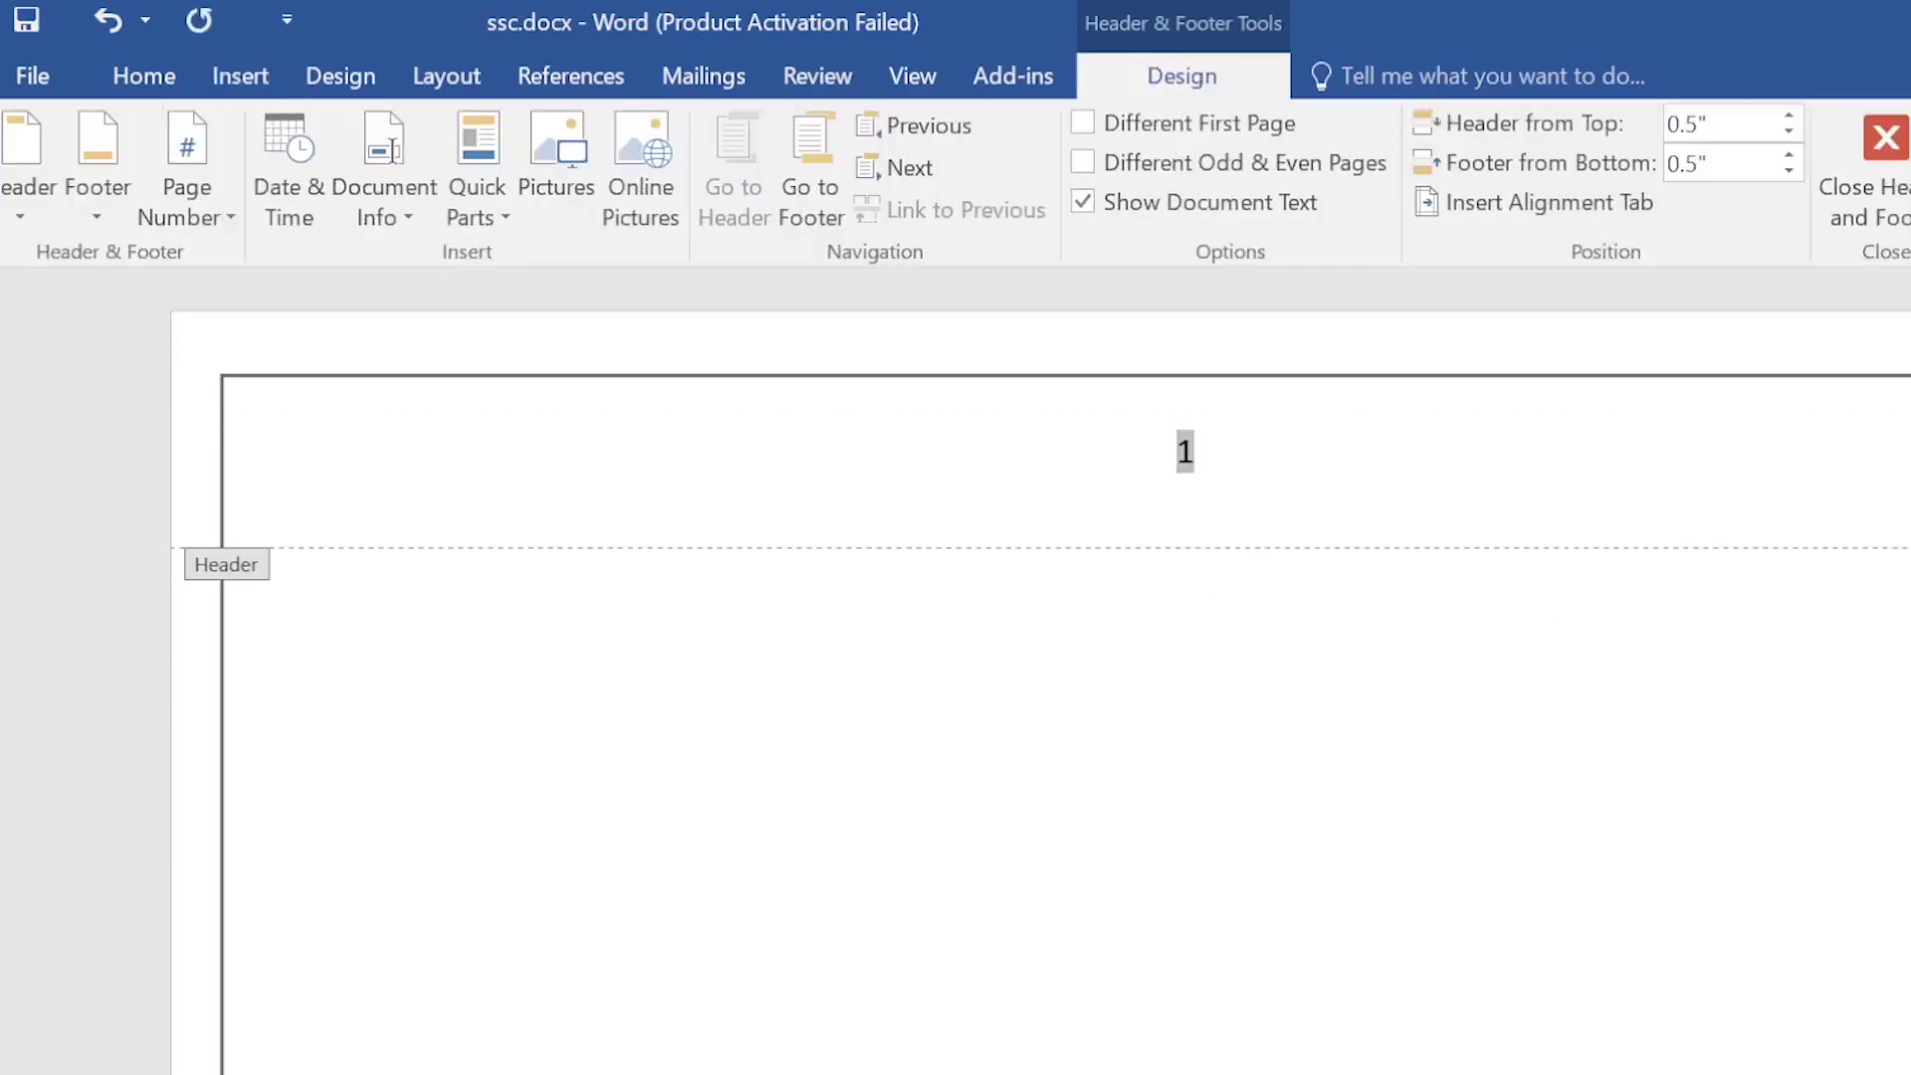
pyautogui.scroll(-3, 1276, 341)
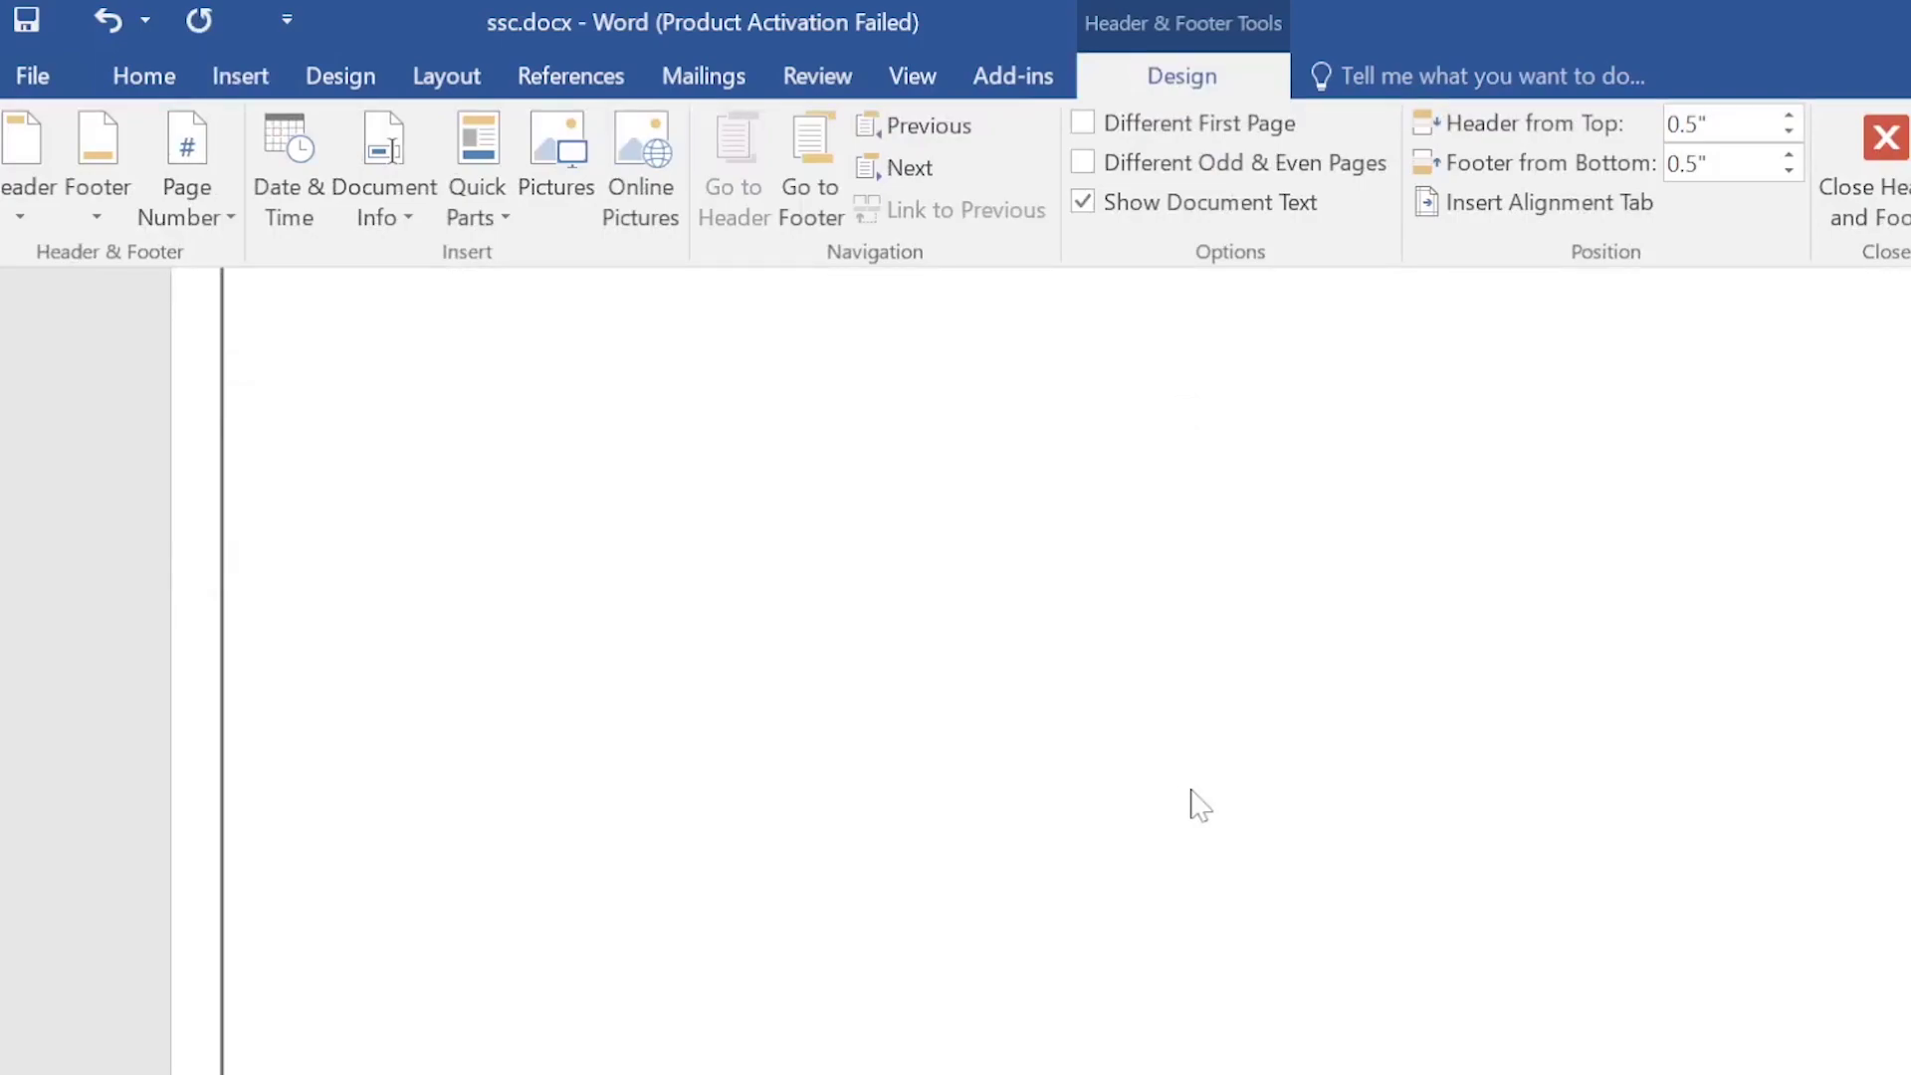
pyautogui.scroll(-3, 1200, 804)
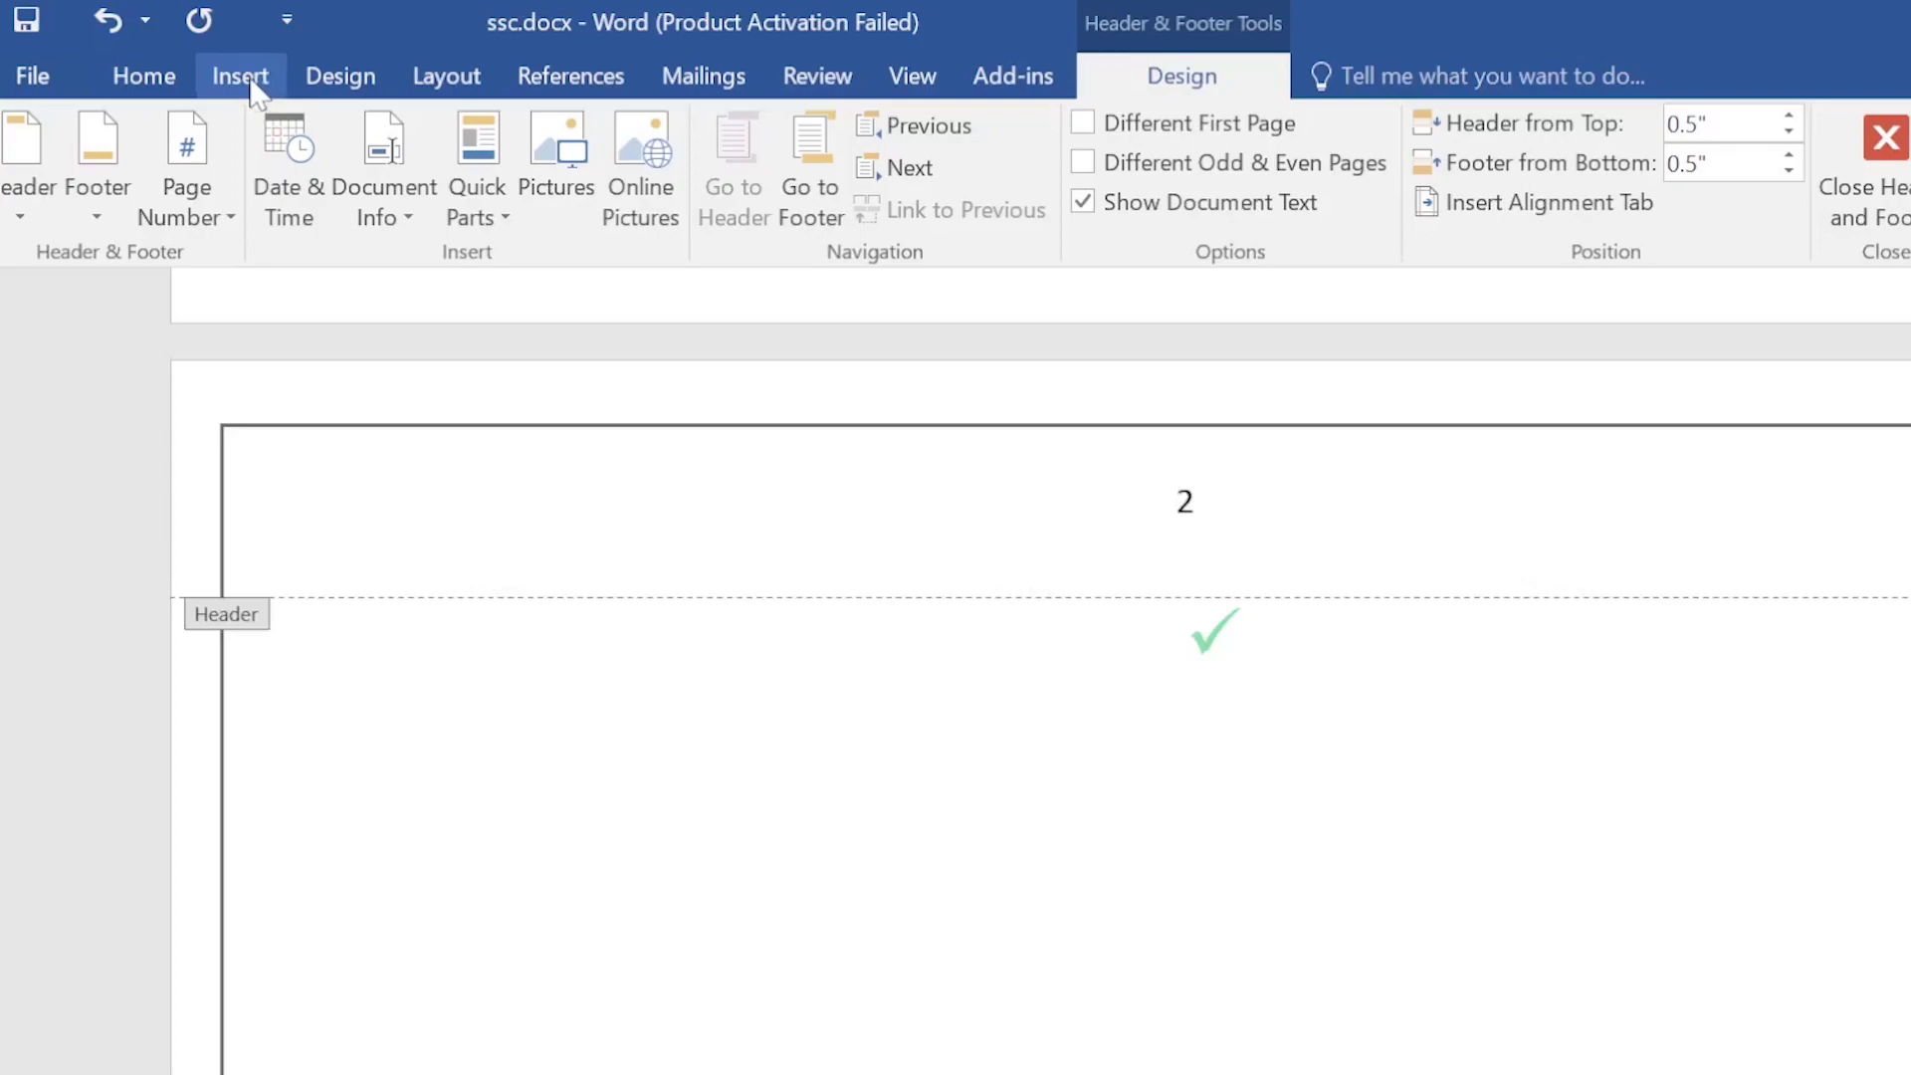
# Browse the Insert, Home, Design and Layout ribbon tabs, ending on Layout.
pyautogui.click(252, 83)
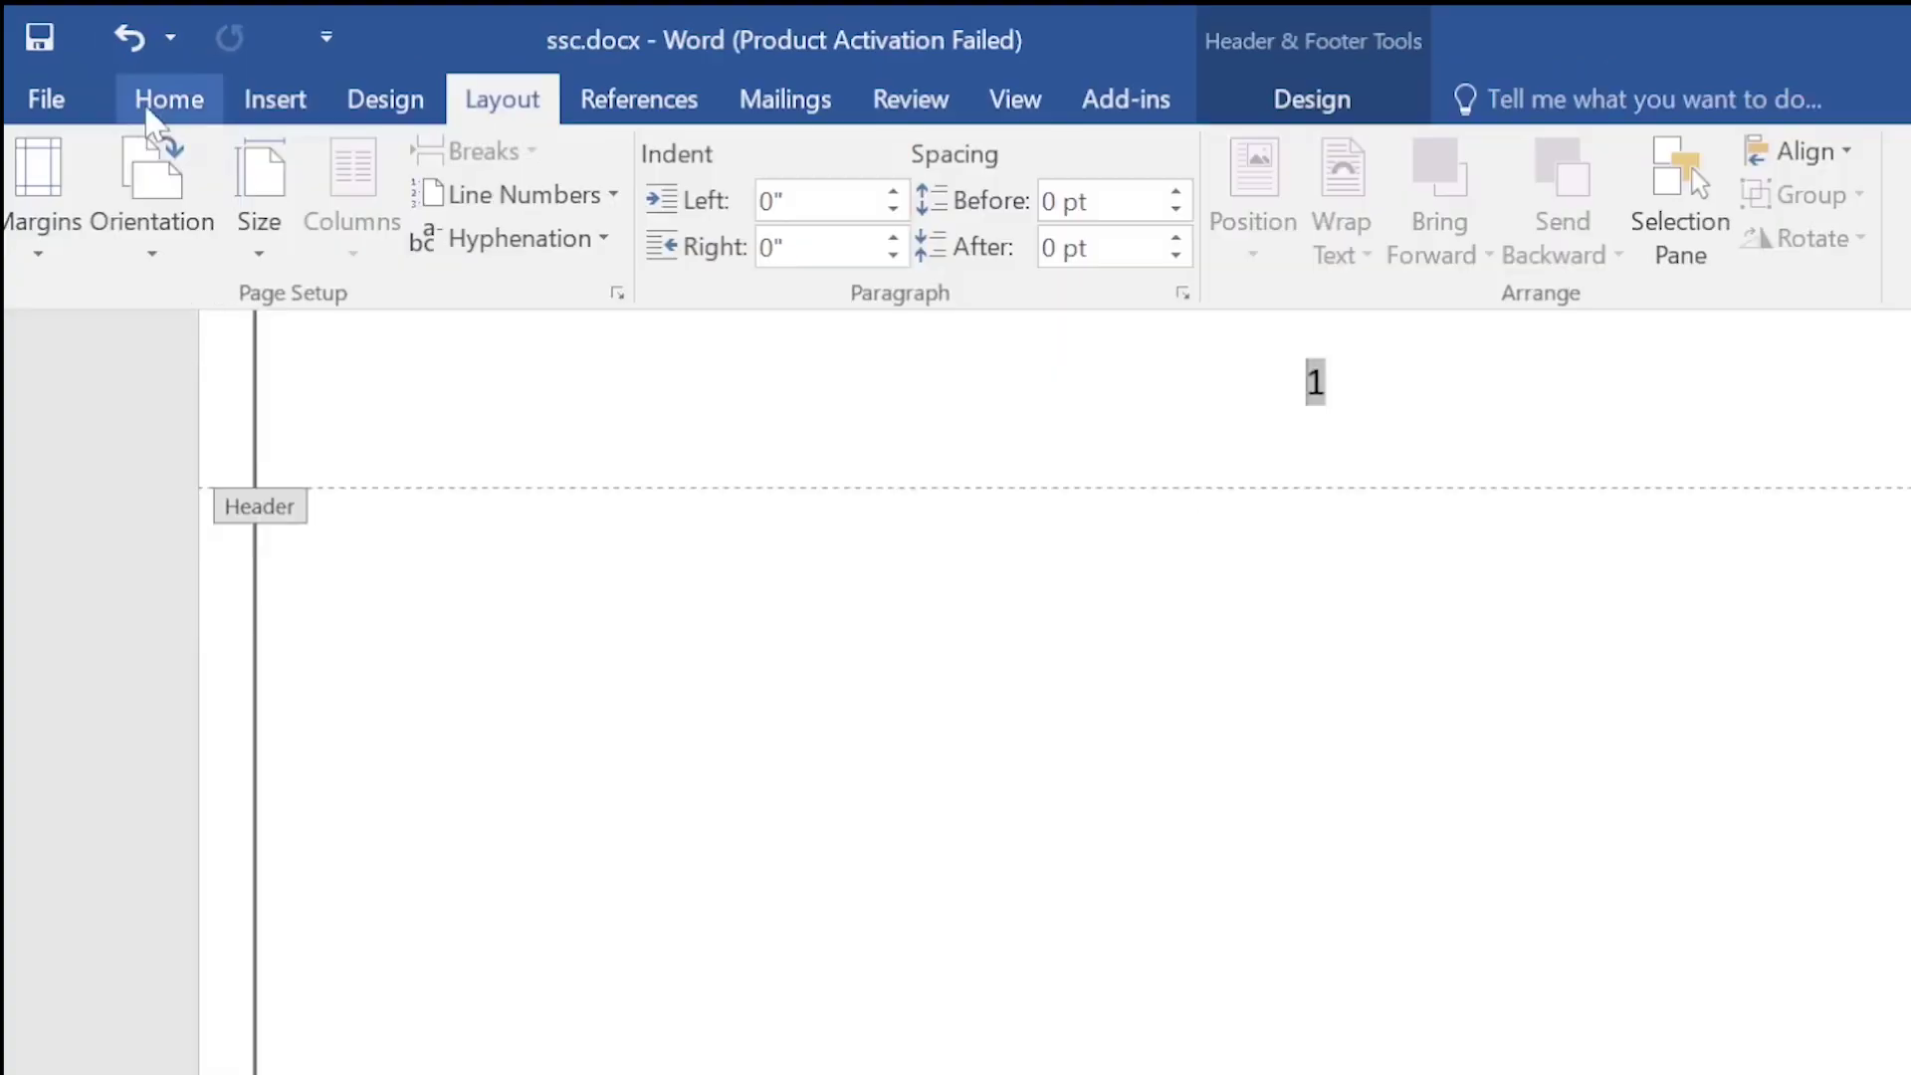
pyautogui.click(151, 108)
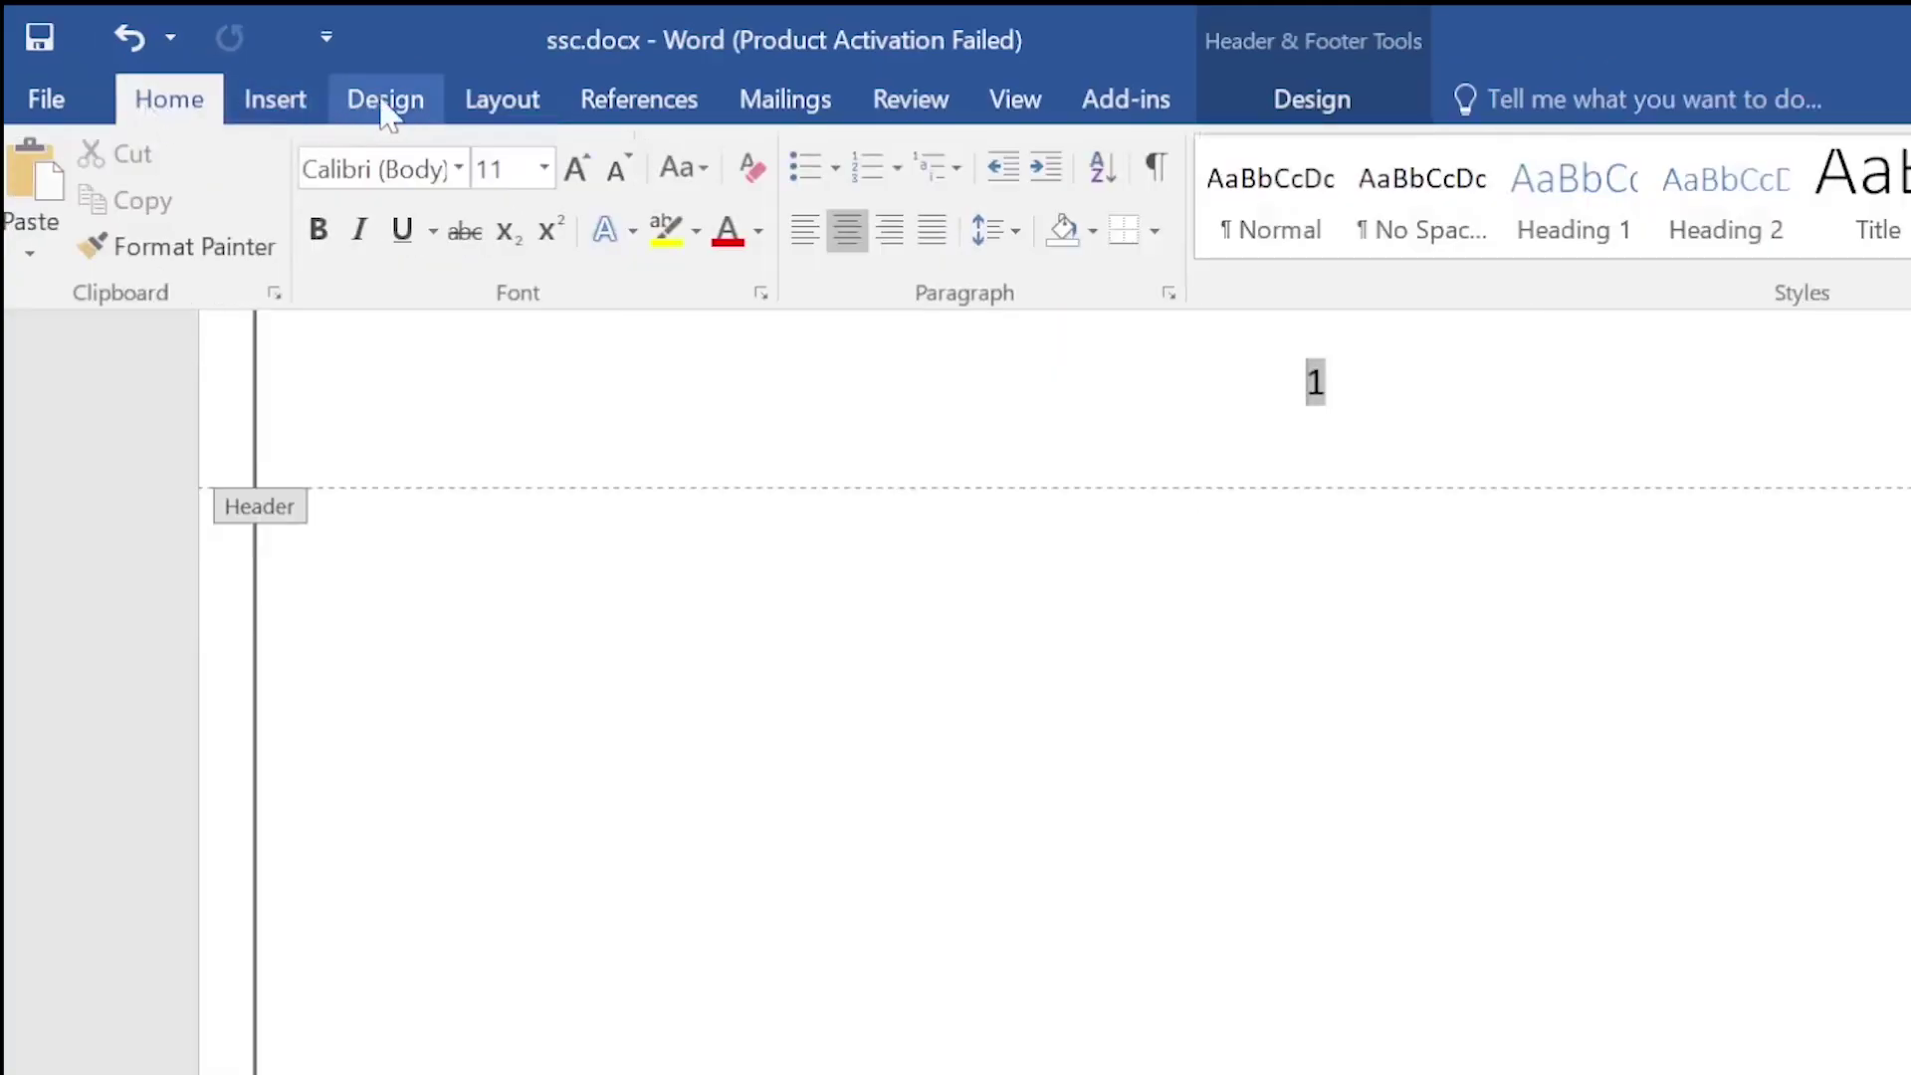
pyautogui.click(500, 101)
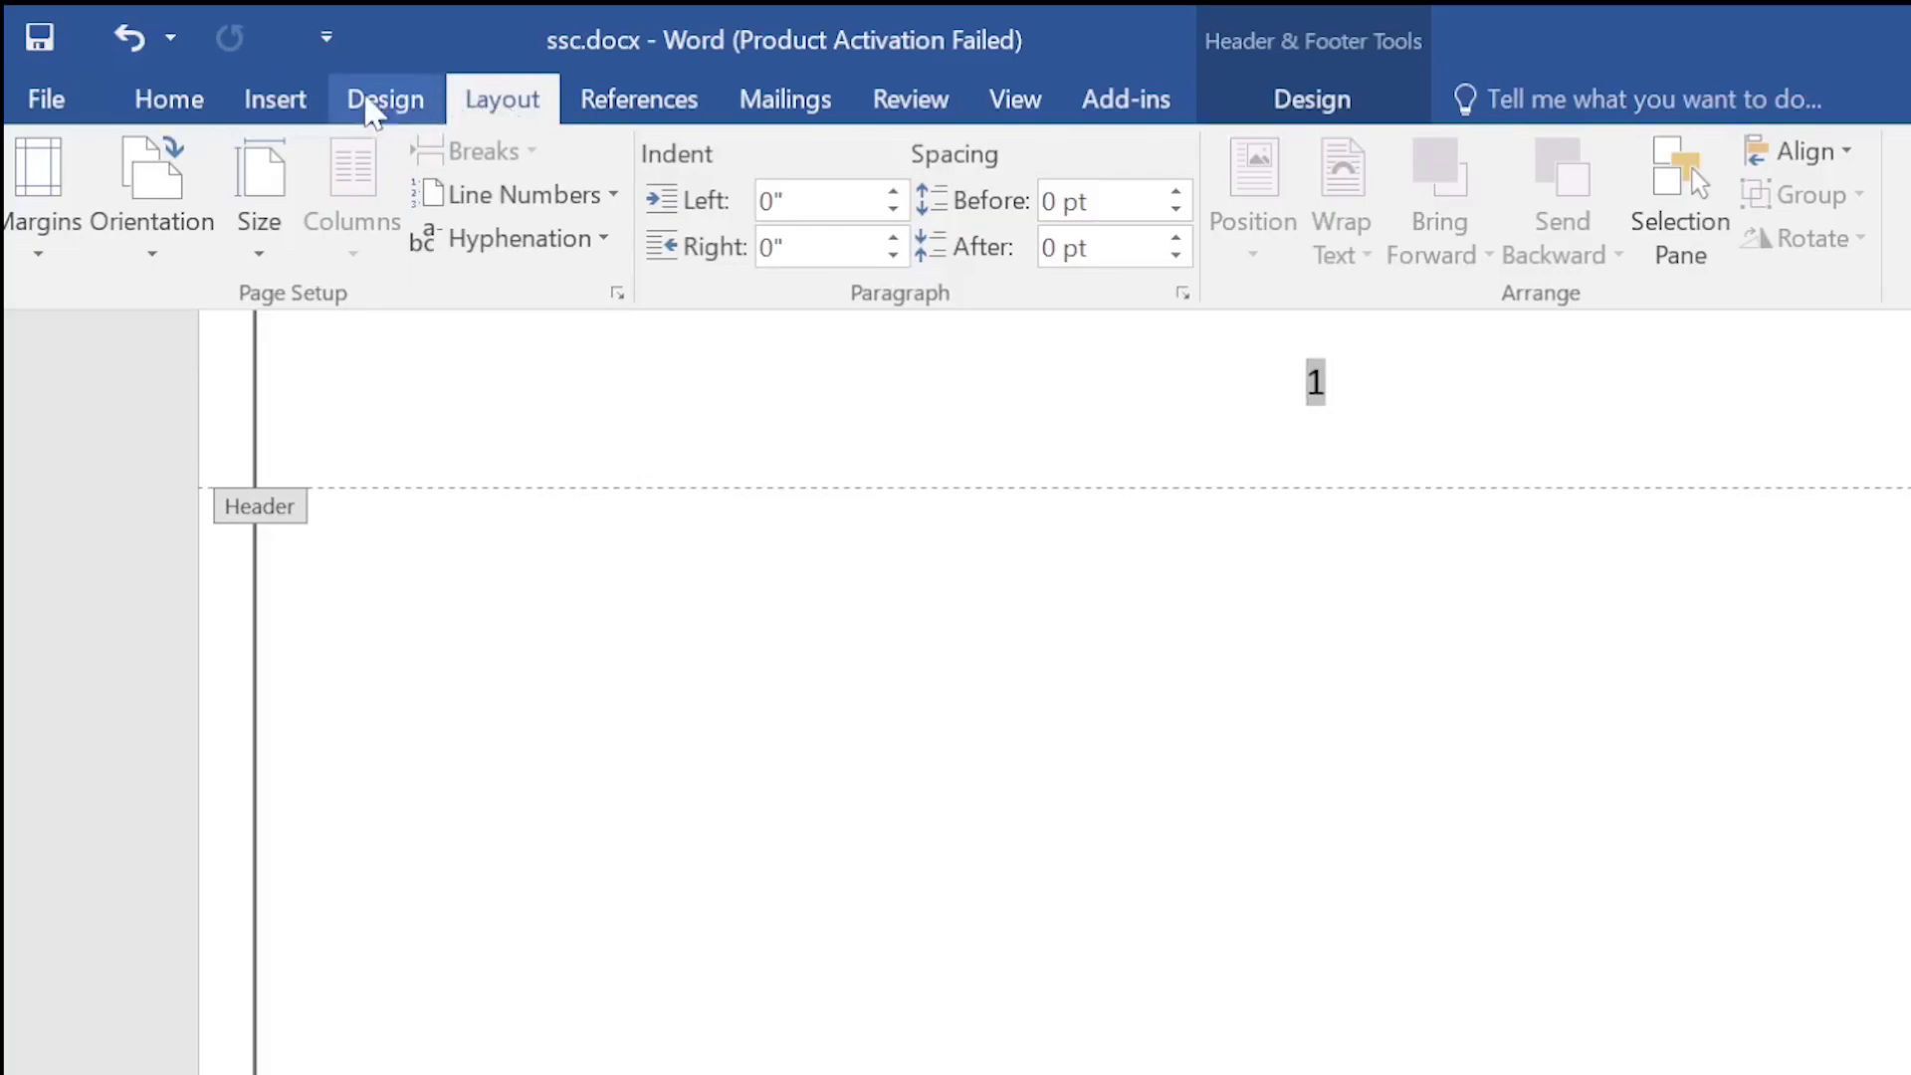
pyautogui.click(386, 102)
pyautogui.click(494, 103)
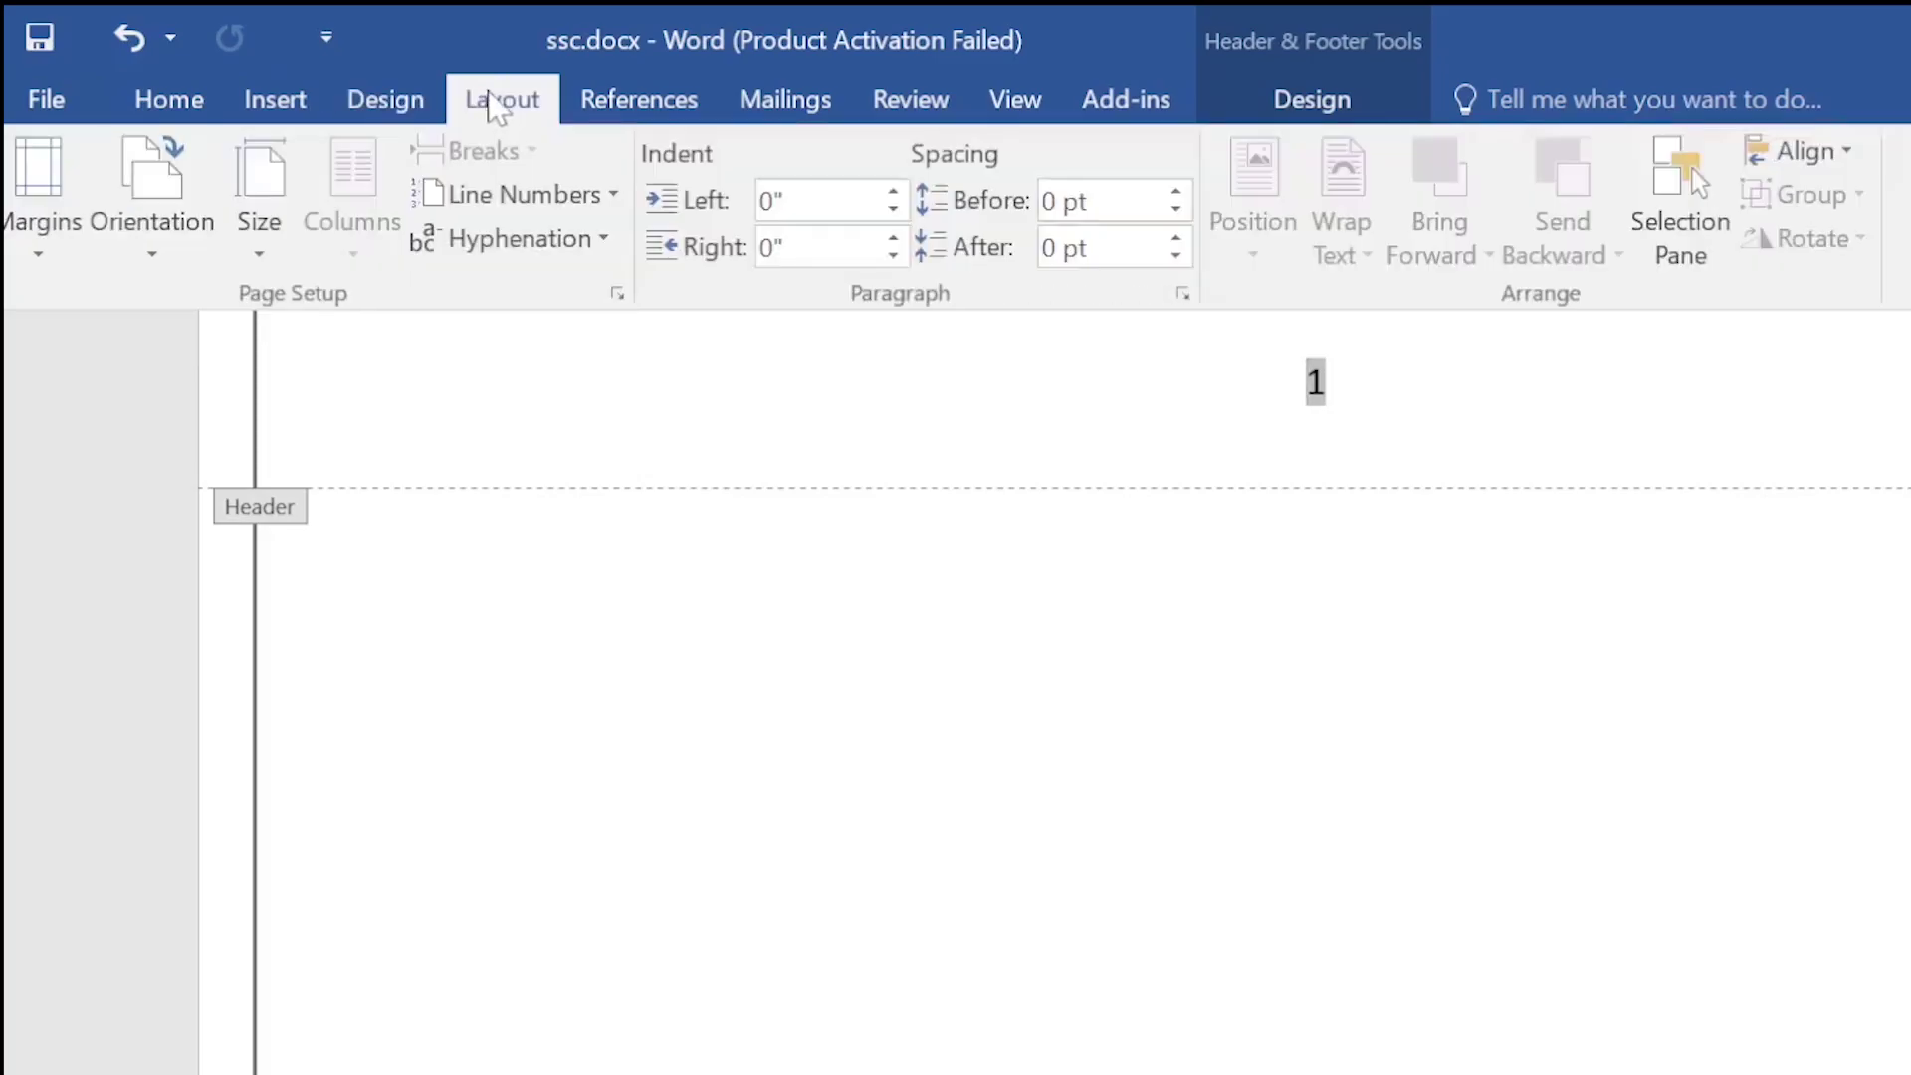
# Try a margin preset, then switch the pages to Normal margins.
pyautogui.click(36, 257)
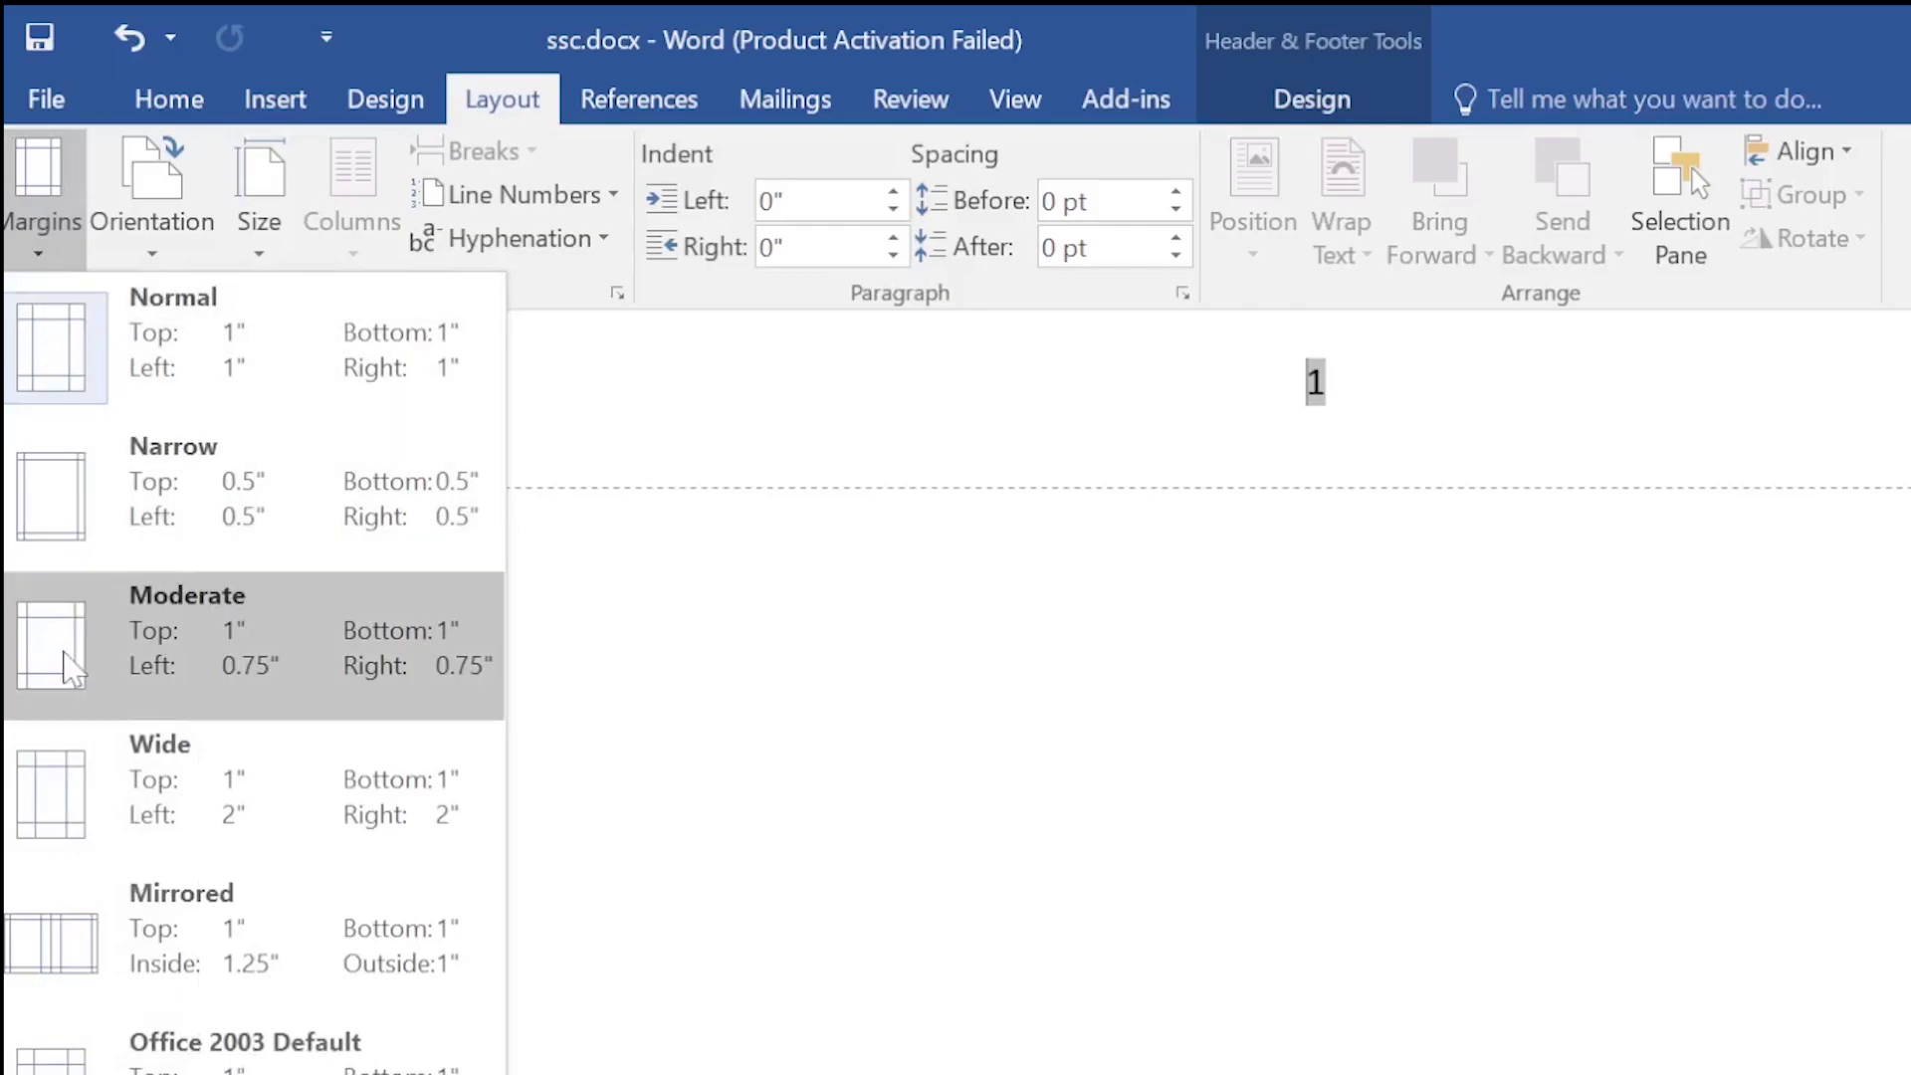
pyautogui.click(68, 503)
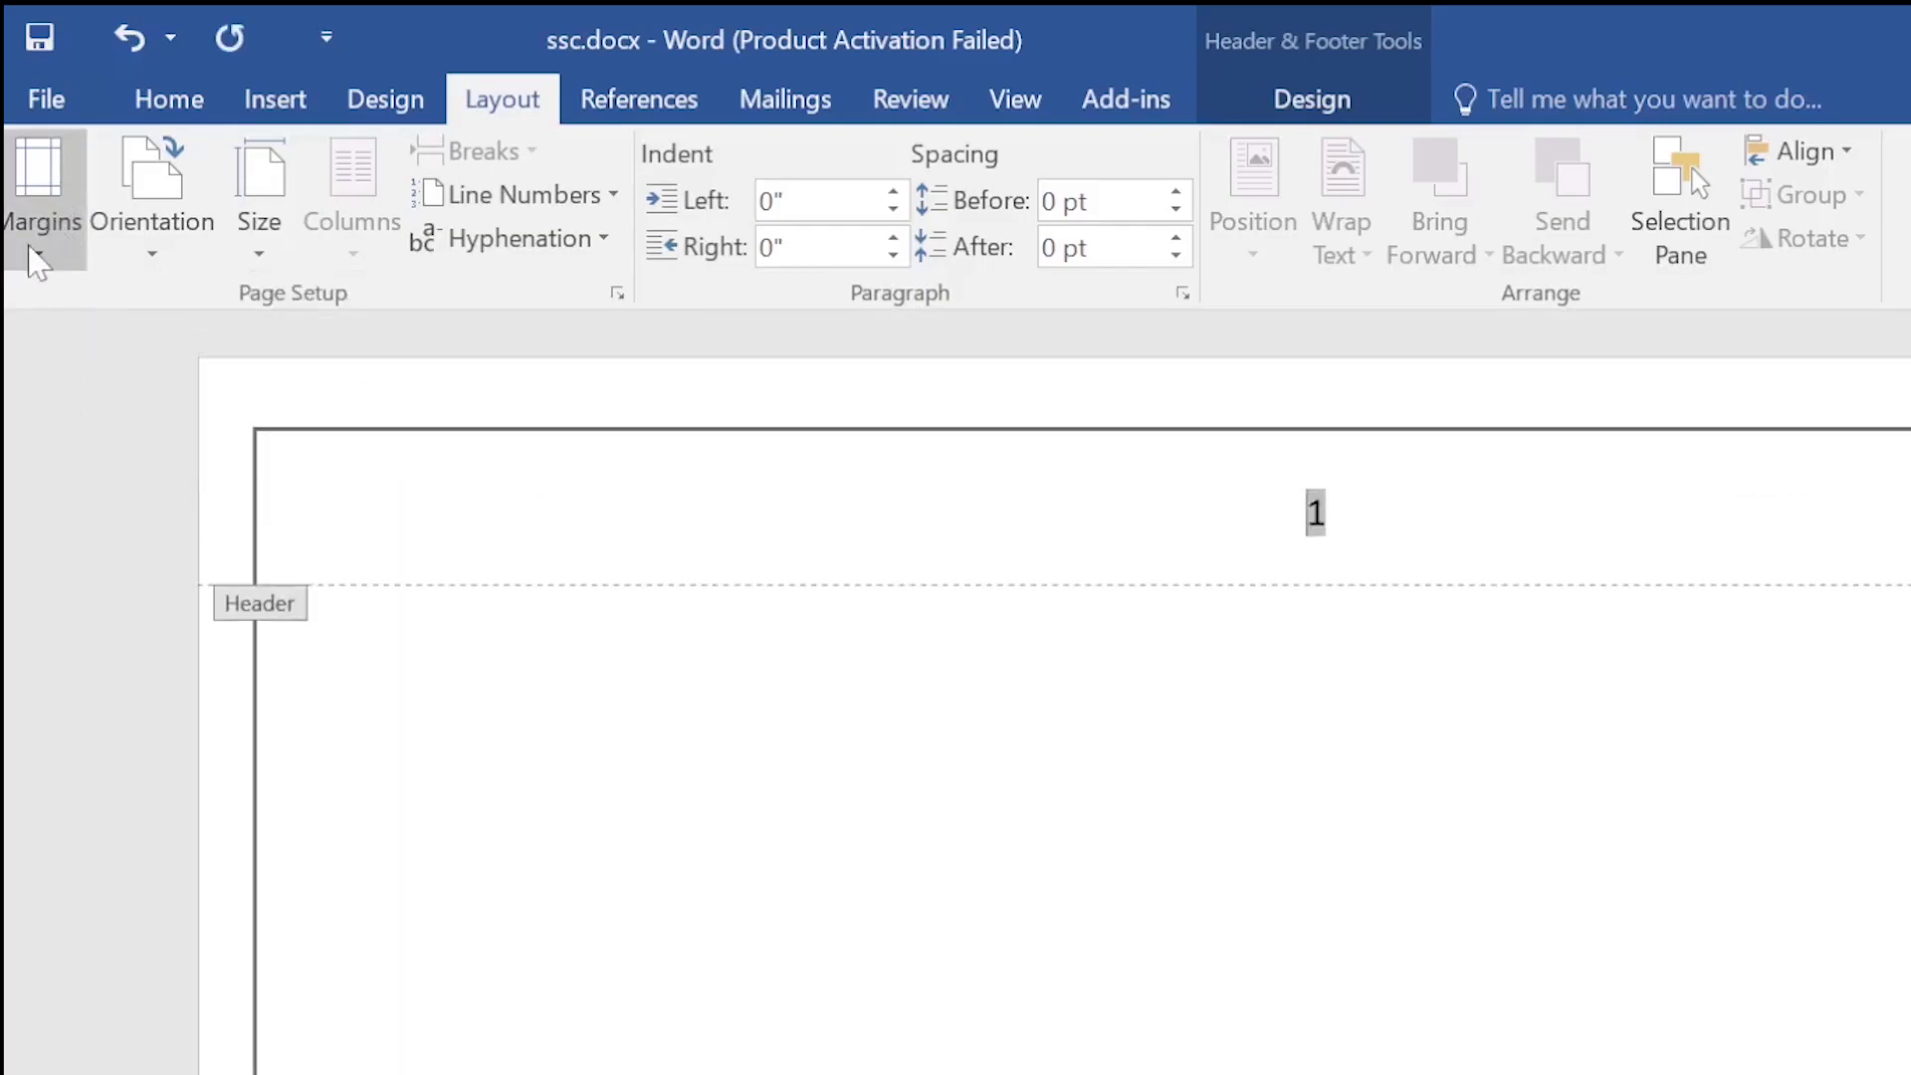
pyautogui.click(34, 248)
pyautogui.click(28, 341)
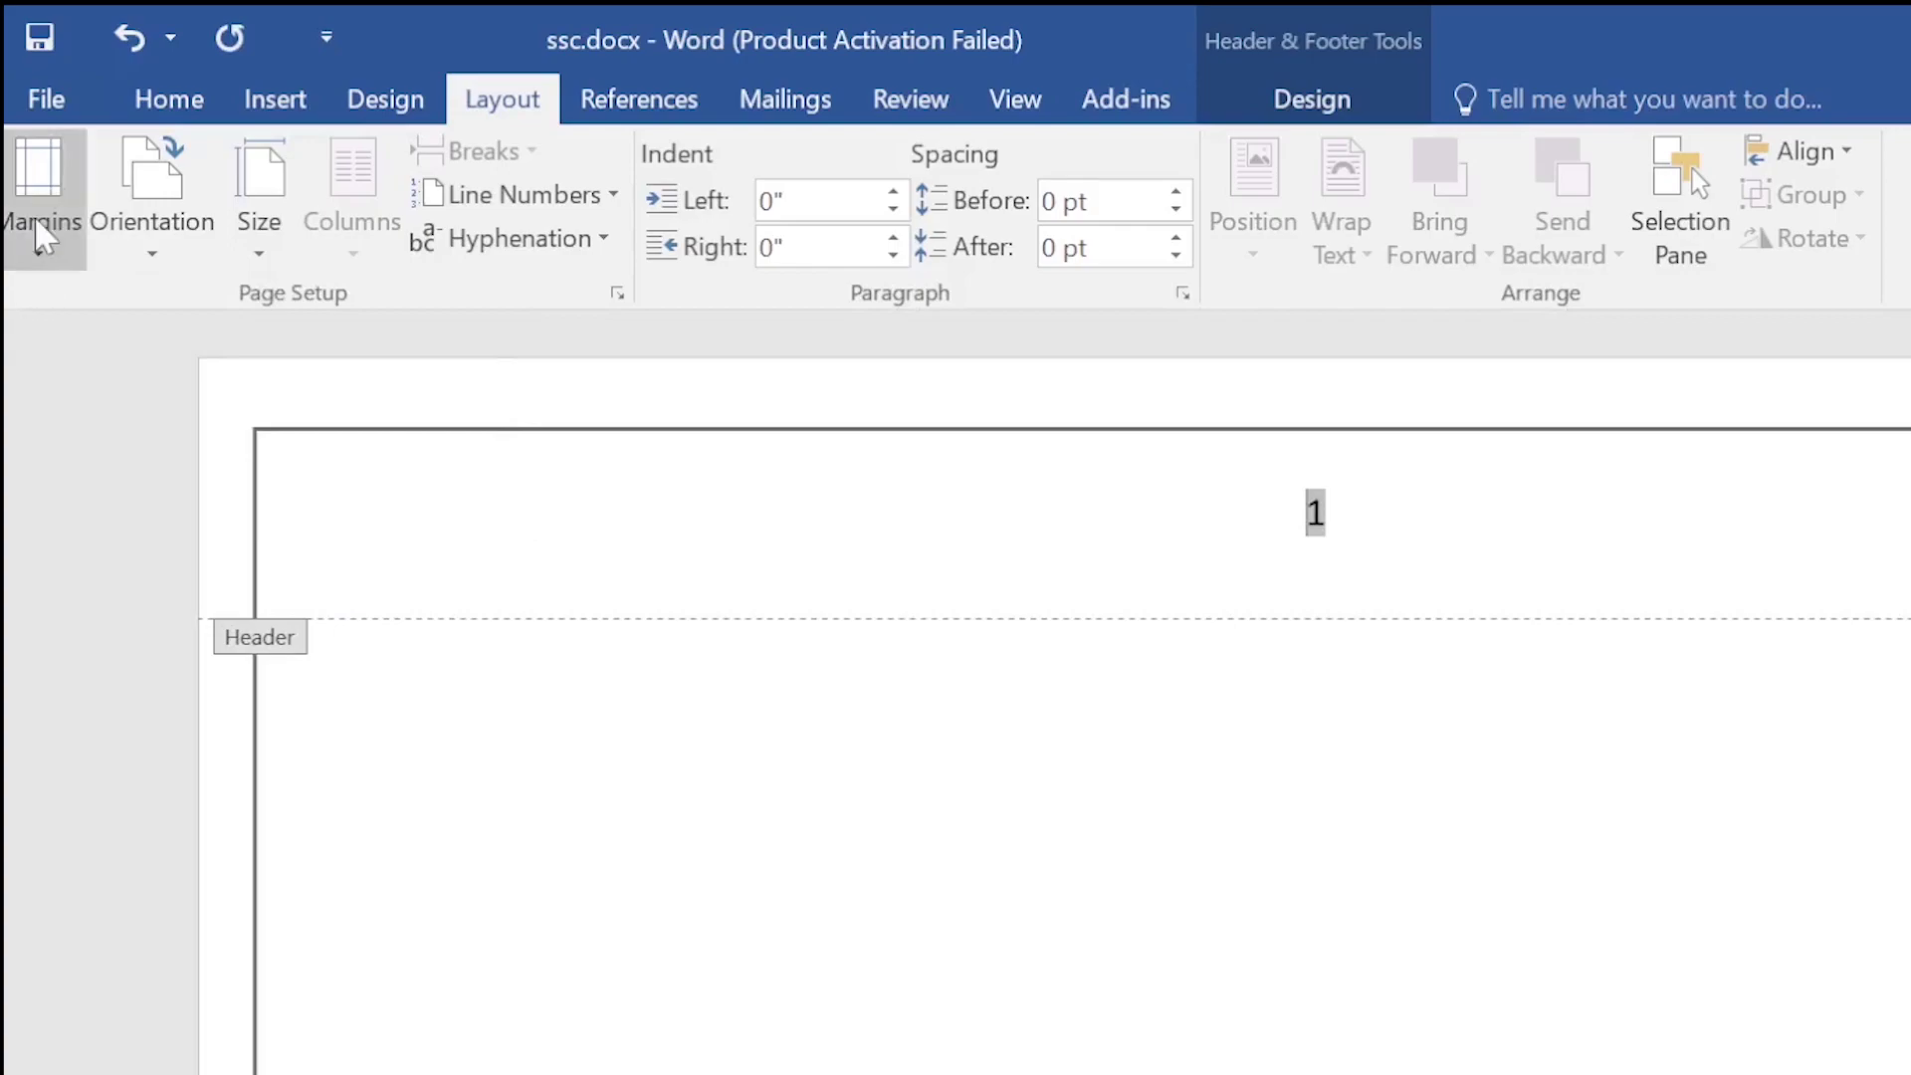
pyautogui.click(35, 254)
pyautogui.click(174, 341)
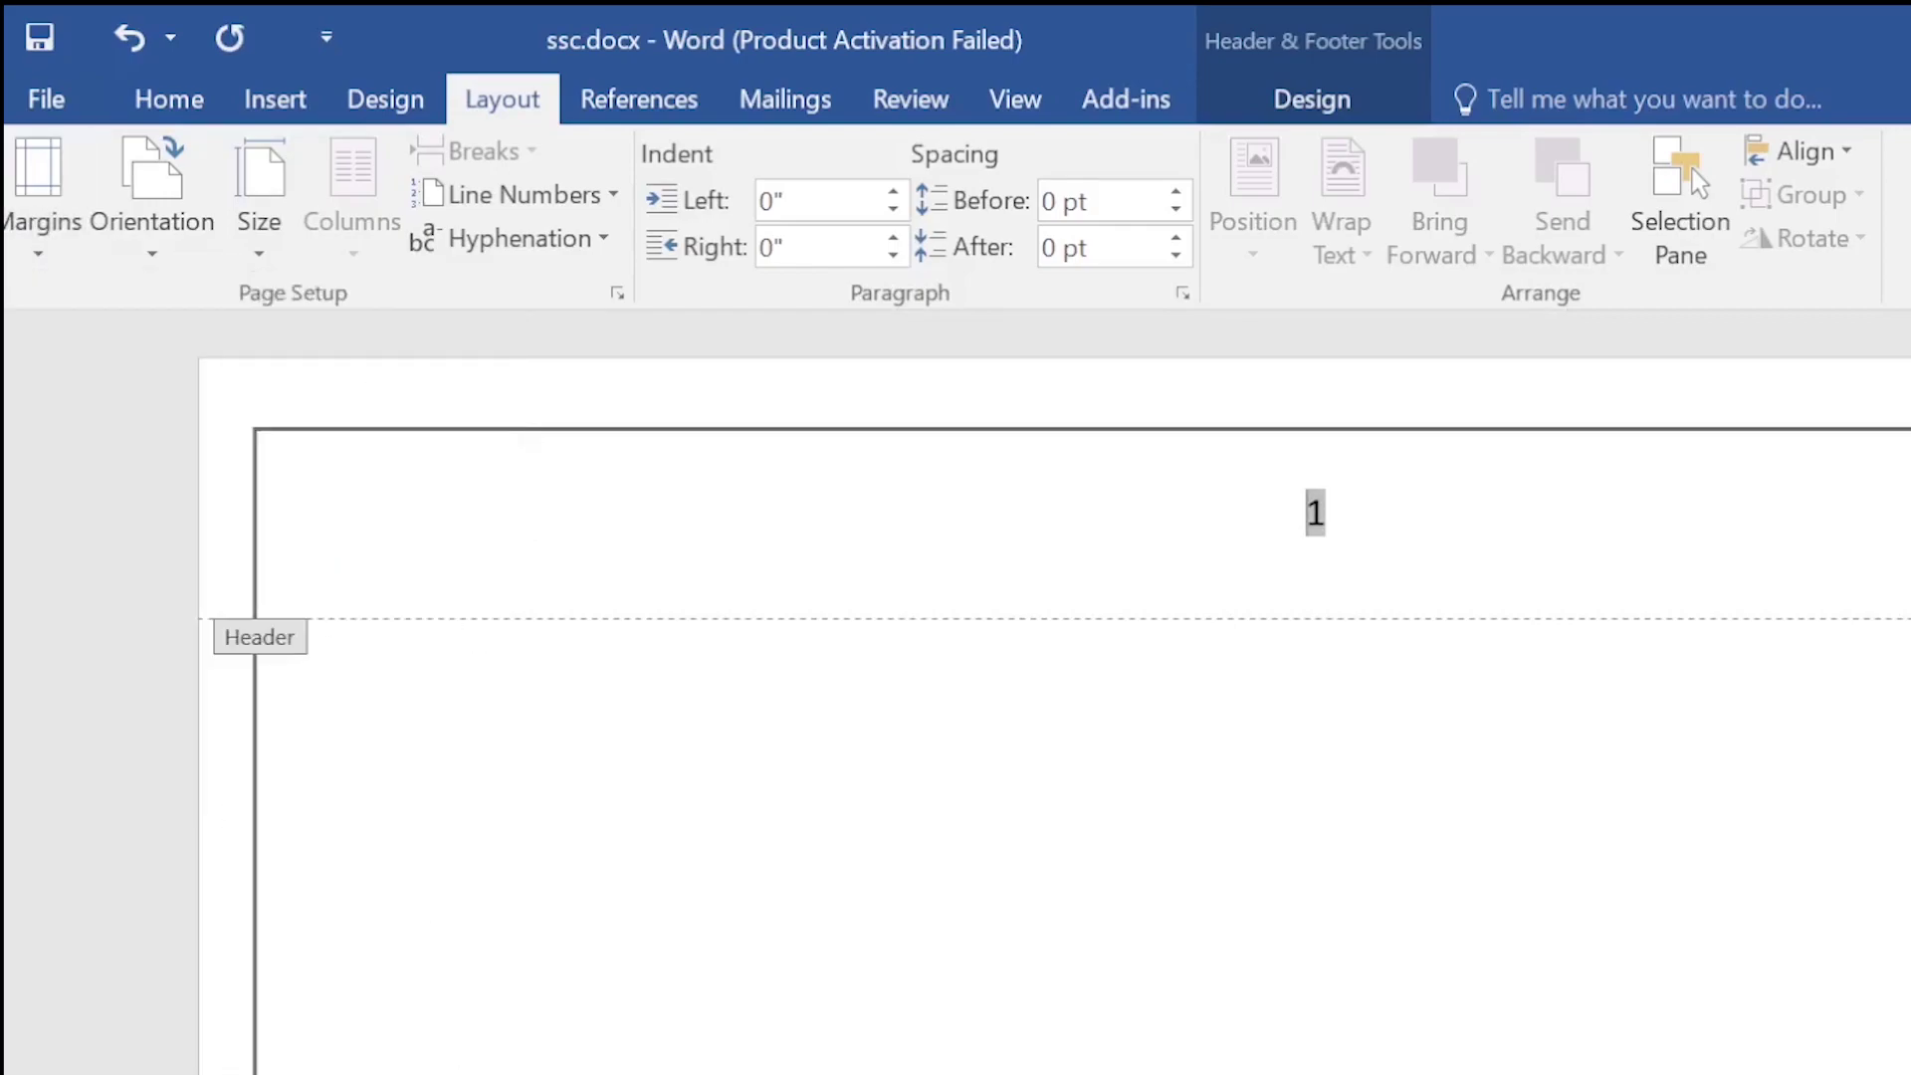
# Leave header editing and apply Mirrored margins to the document.
pyautogui.doubleClick(1024, 640)
pyautogui.moveTo(1028, 637); pyautogui.dragTo(463, 731)
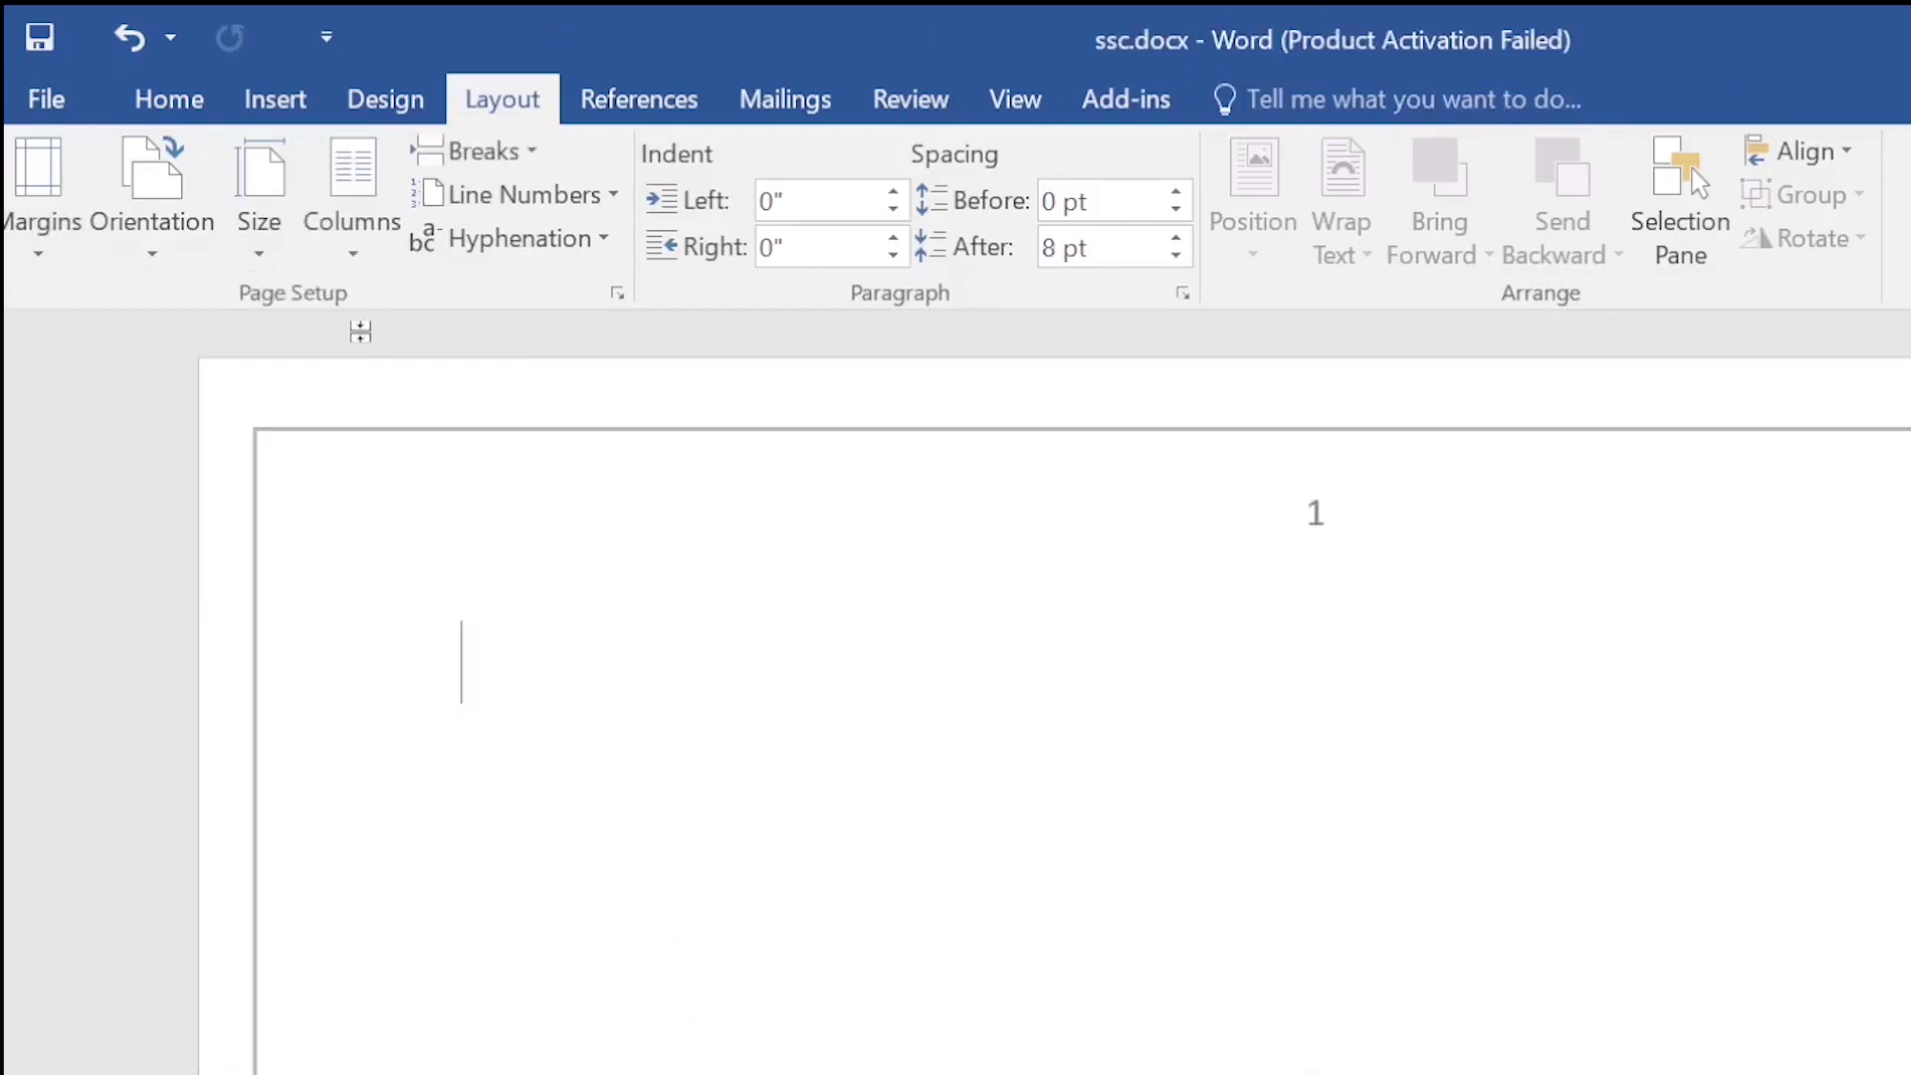
pyautogui.click(38, 251)
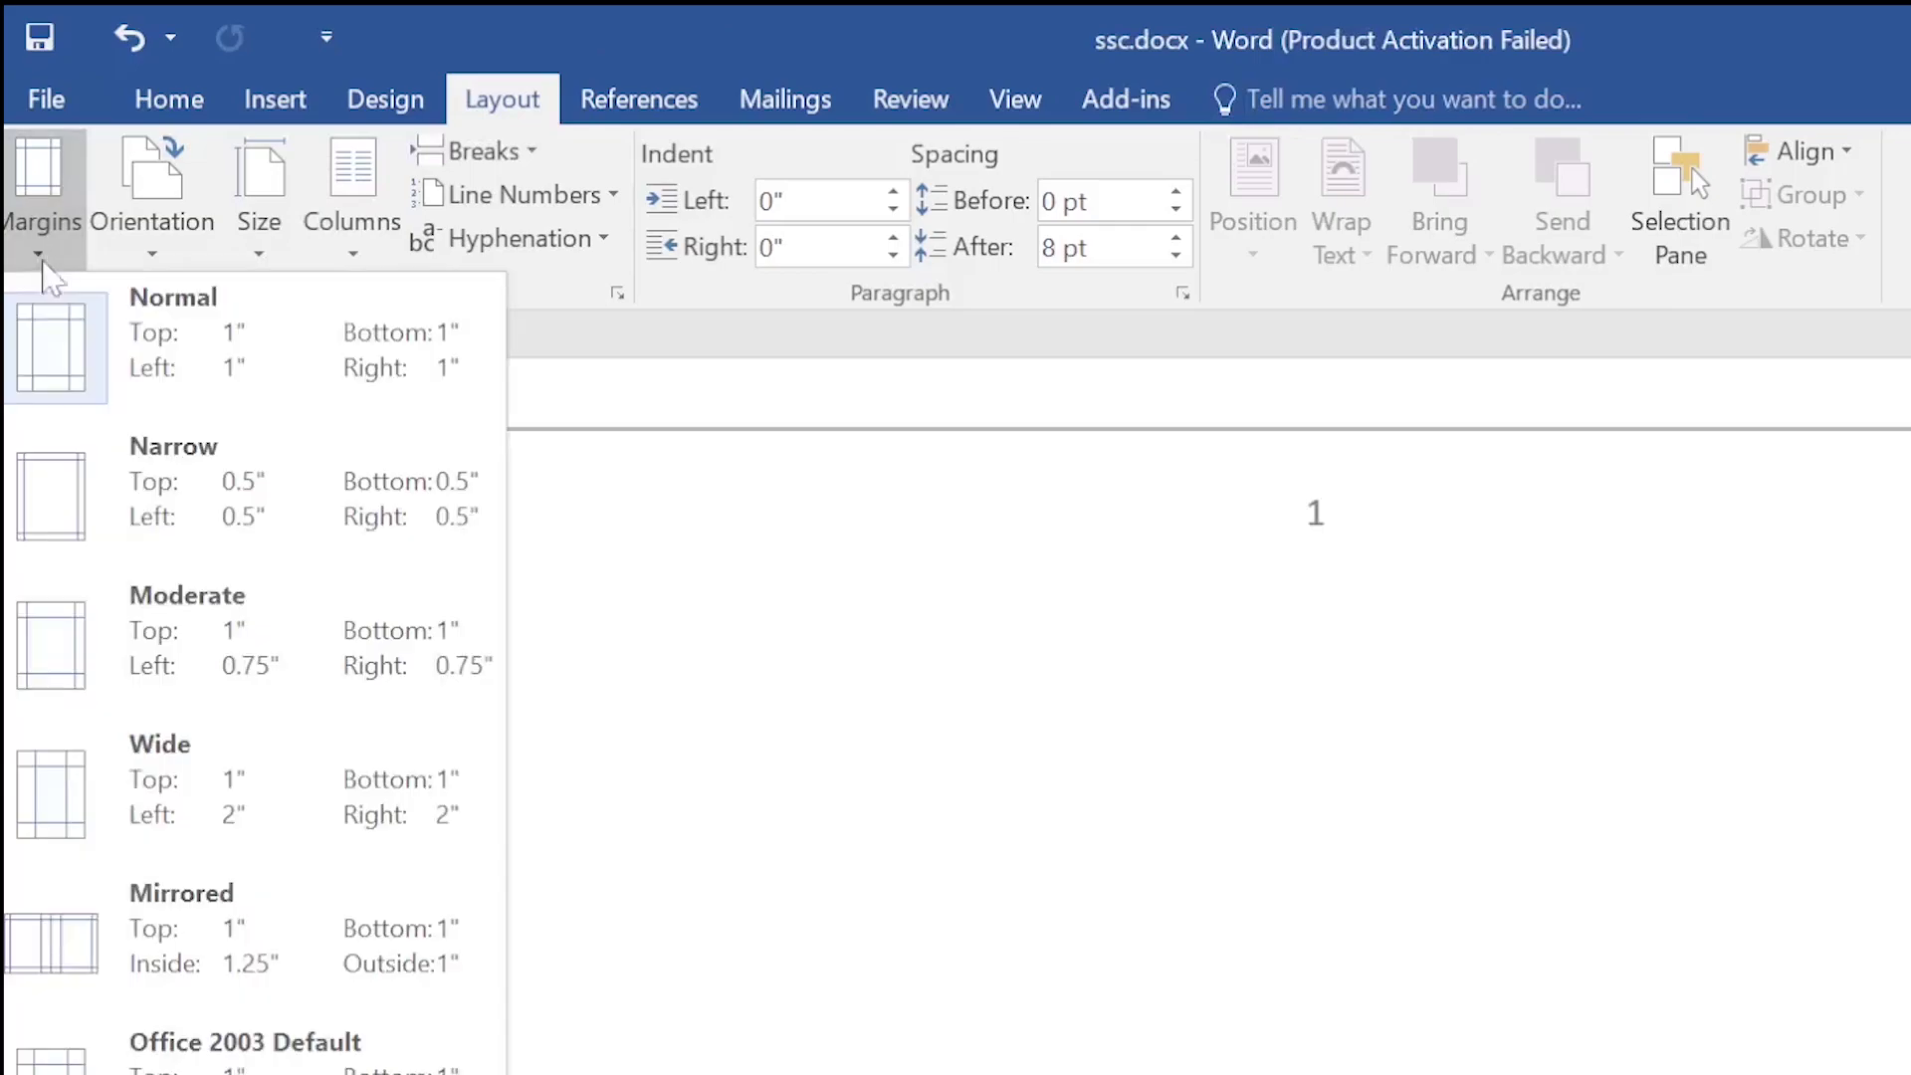
pyautogui.click(99, 930)
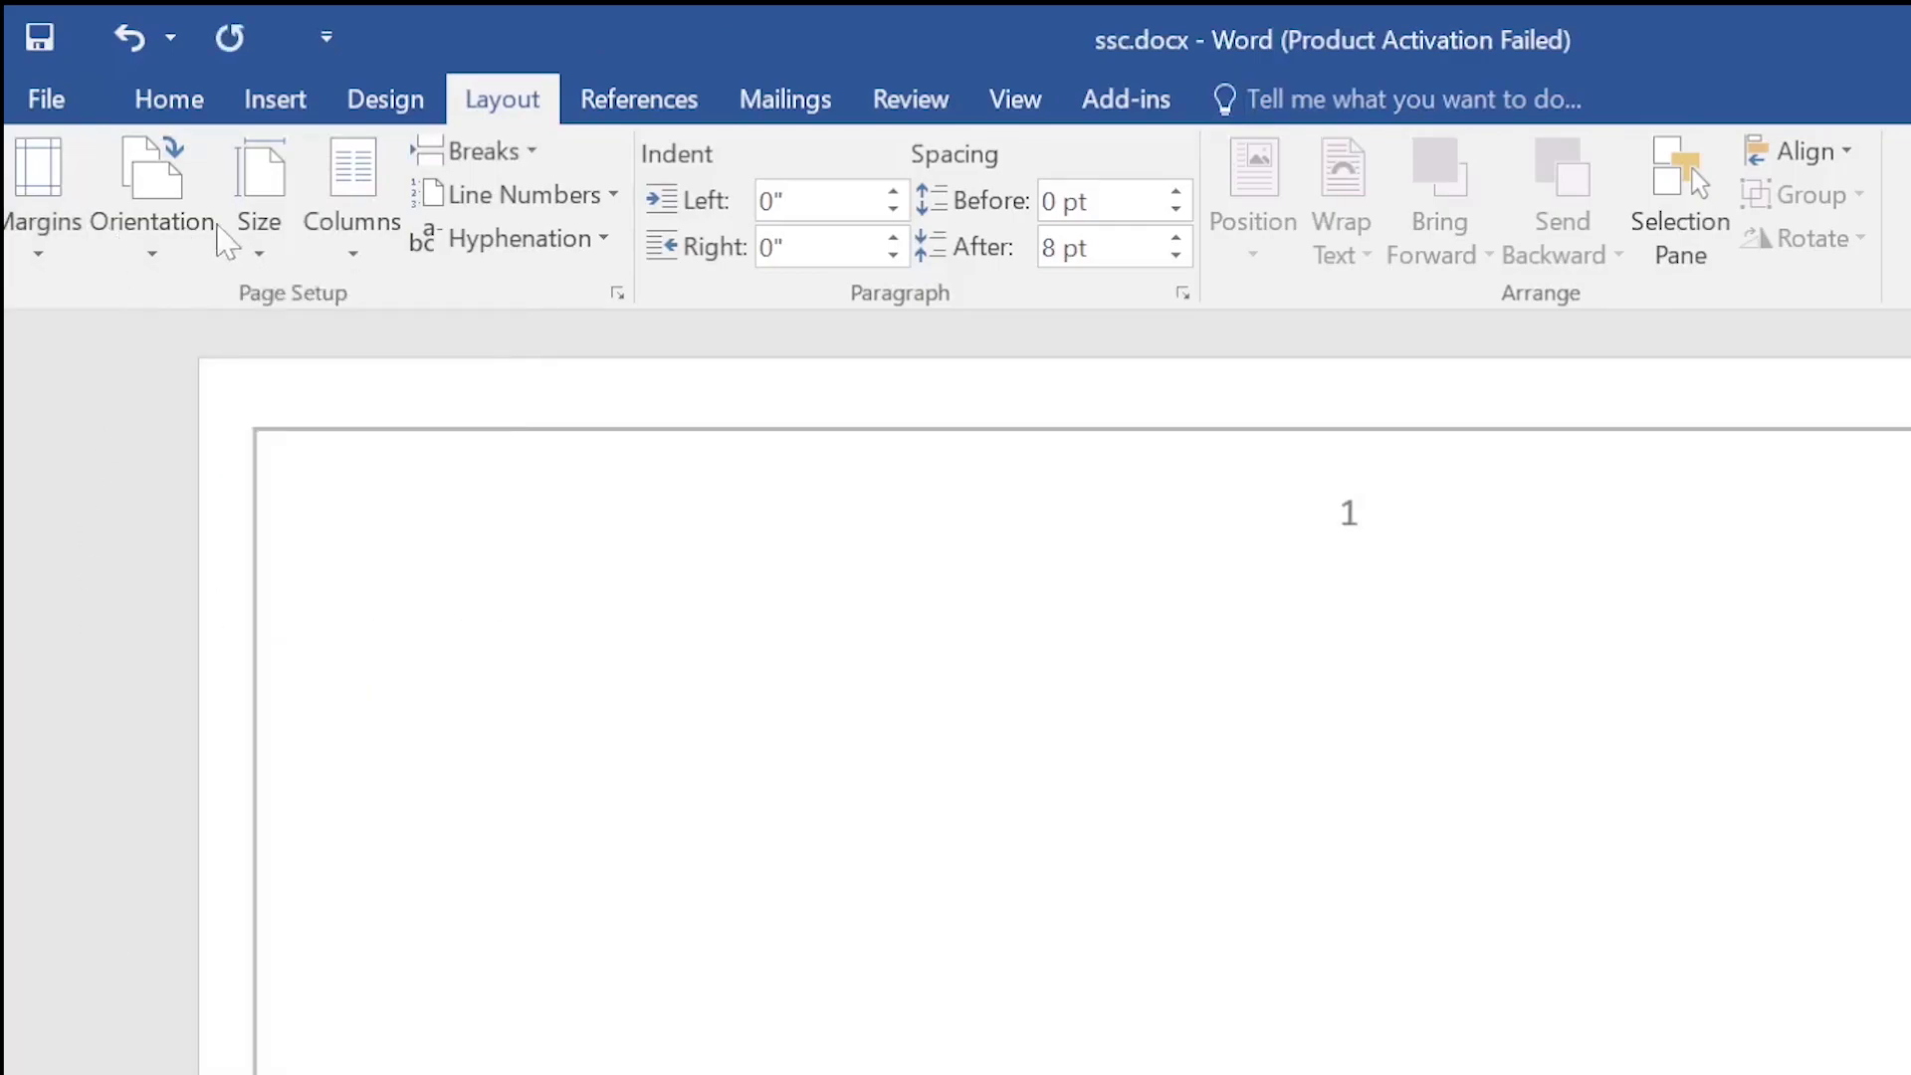
# Try a two-column layout, then revert the content to a single column.
pyautogui.click(356, 244)
pyautogui.click(391, 403)
pyautogui.scroll(-1, 956, 696)
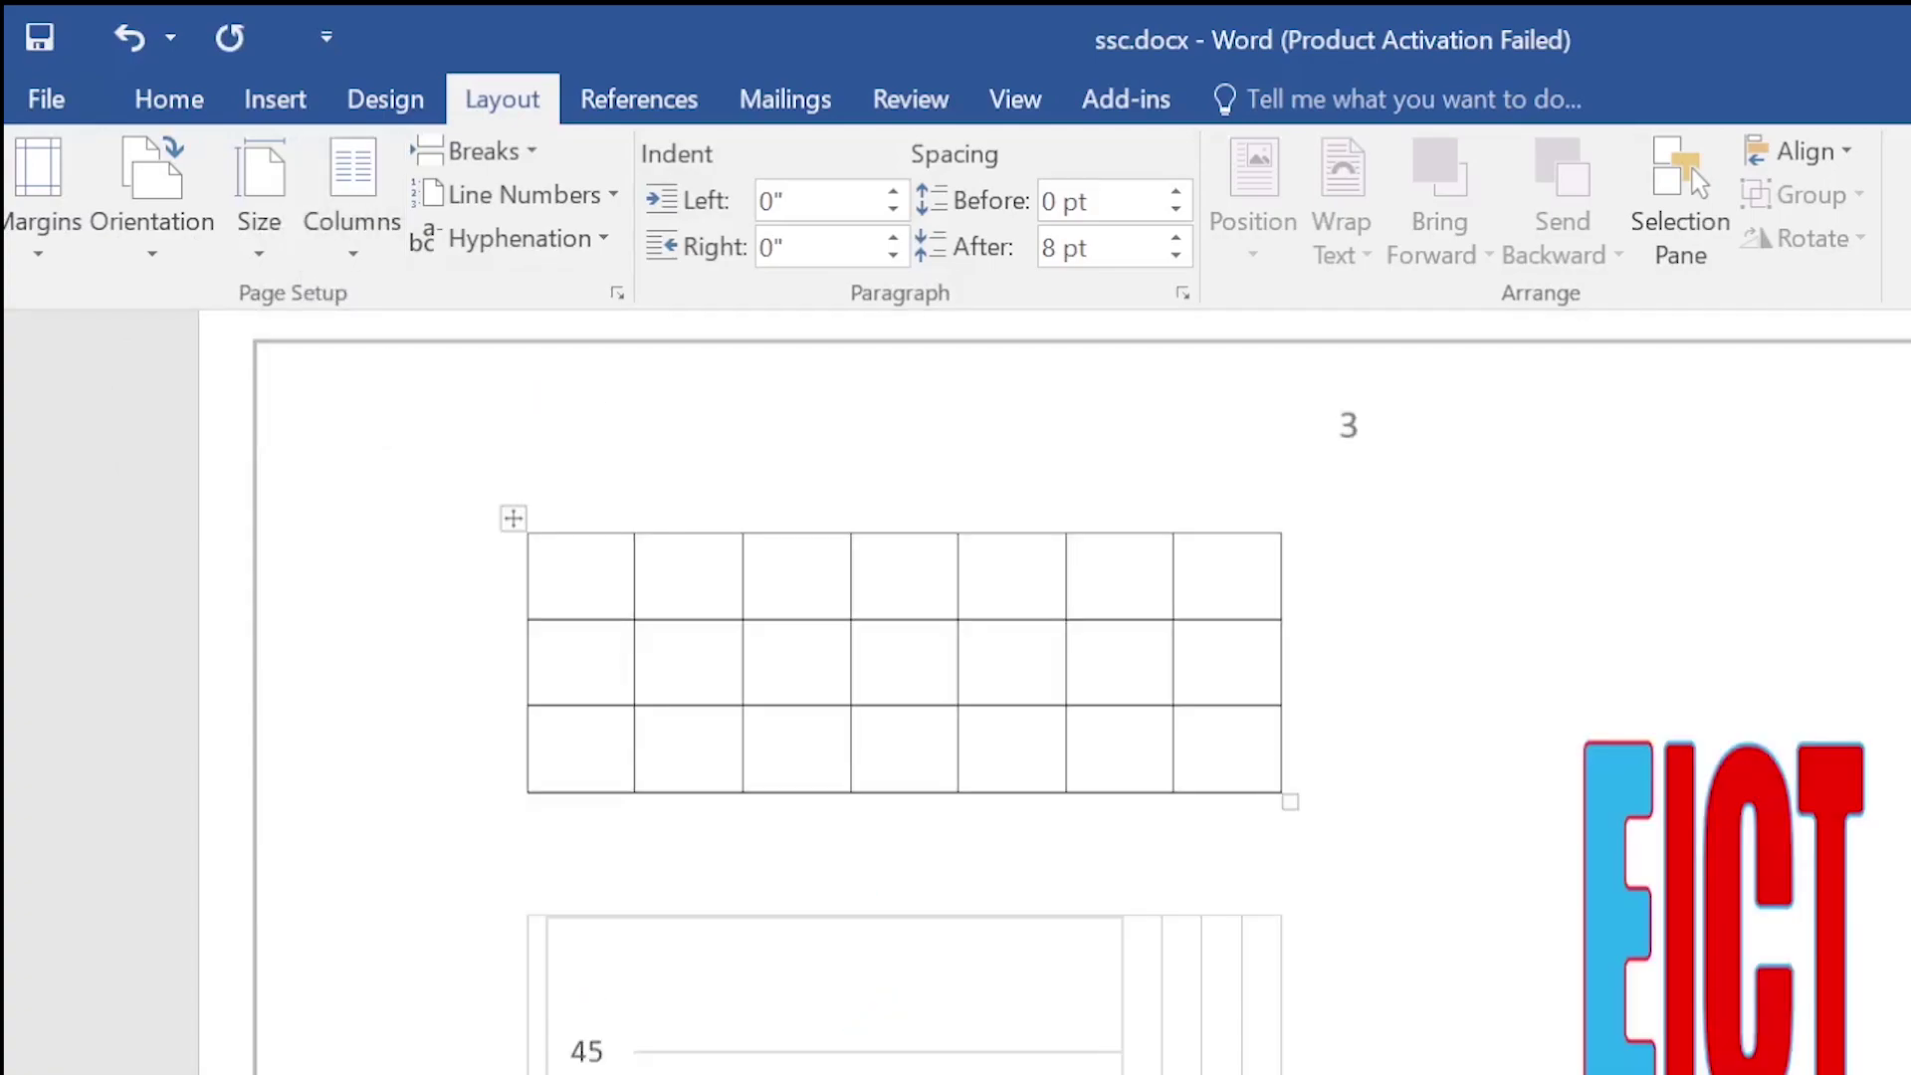
pyautogui.scroll(-3, 956, 697)
pyautogui.scroll(-1, 329, 402)
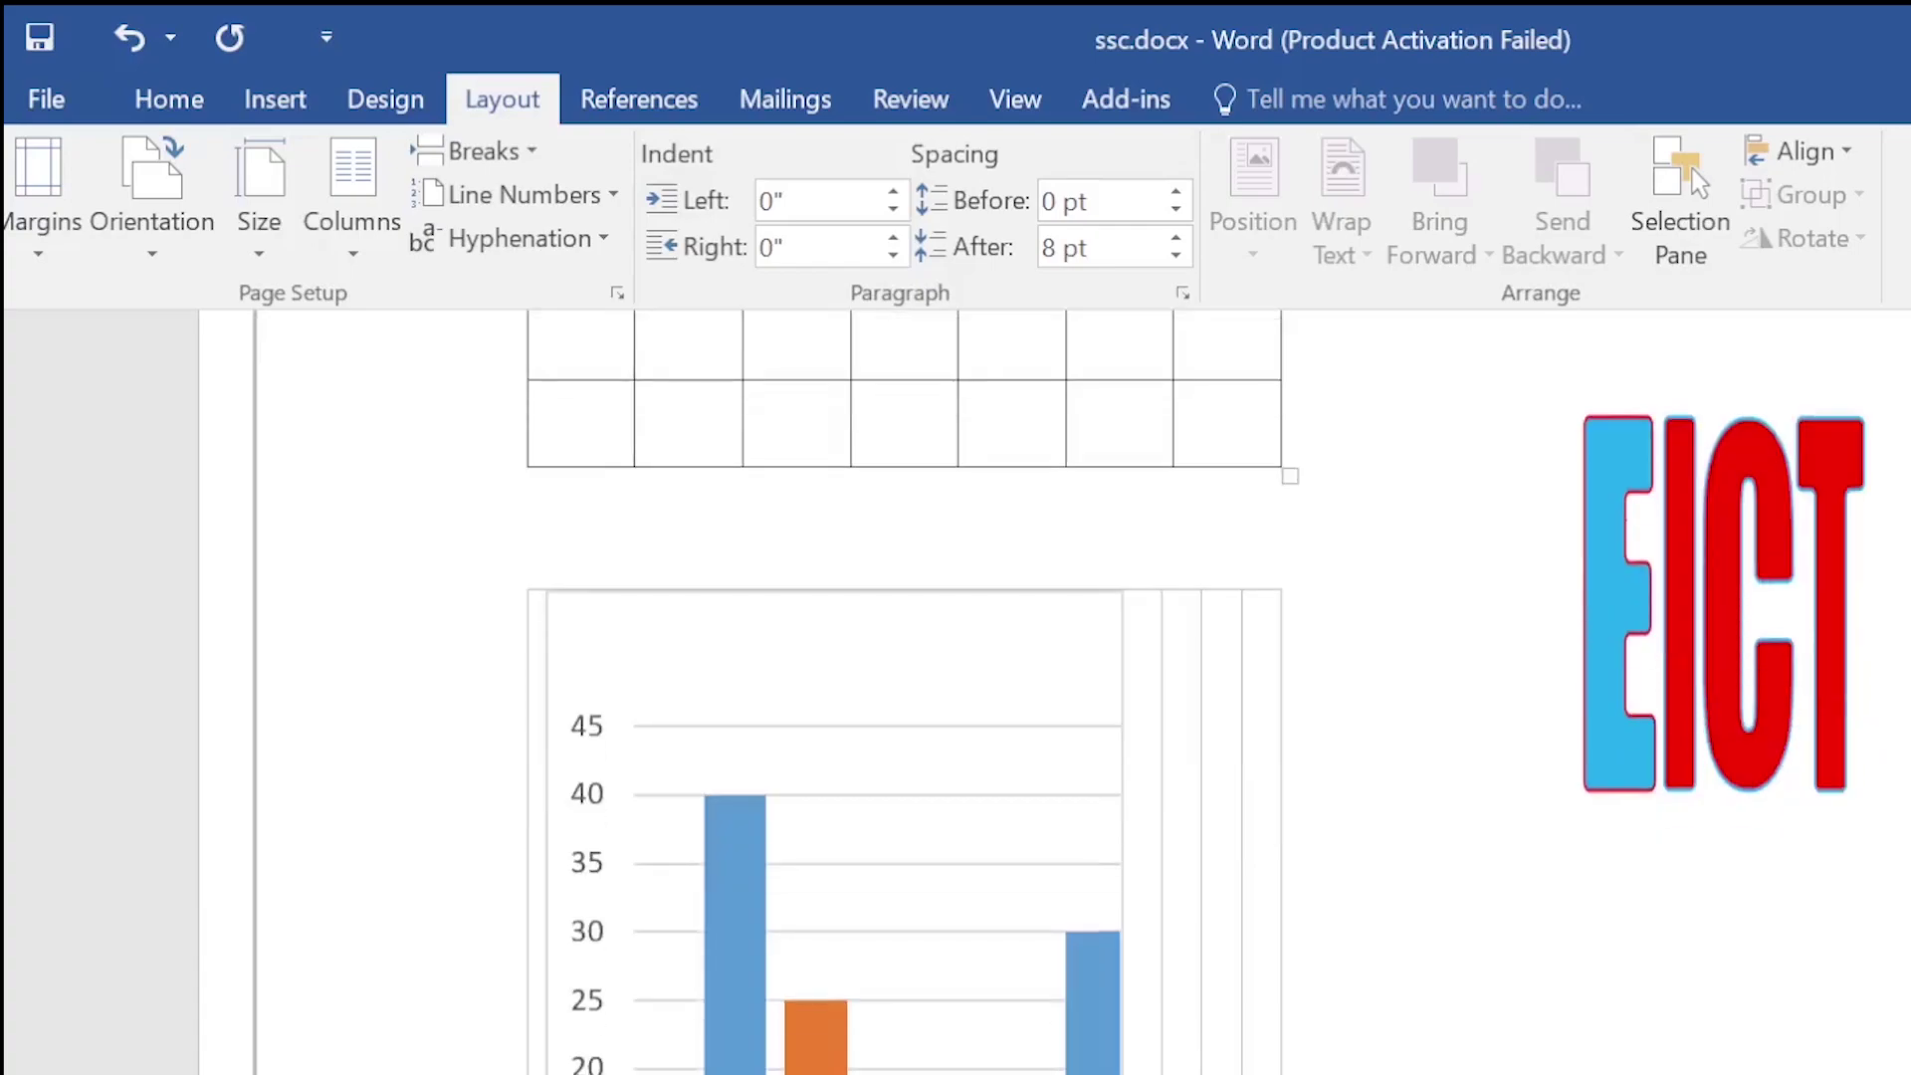
pyautogui.click(352, 189)
pyautogui.click(408, 396)
pyautogui.scroll(-5, 761, 605)
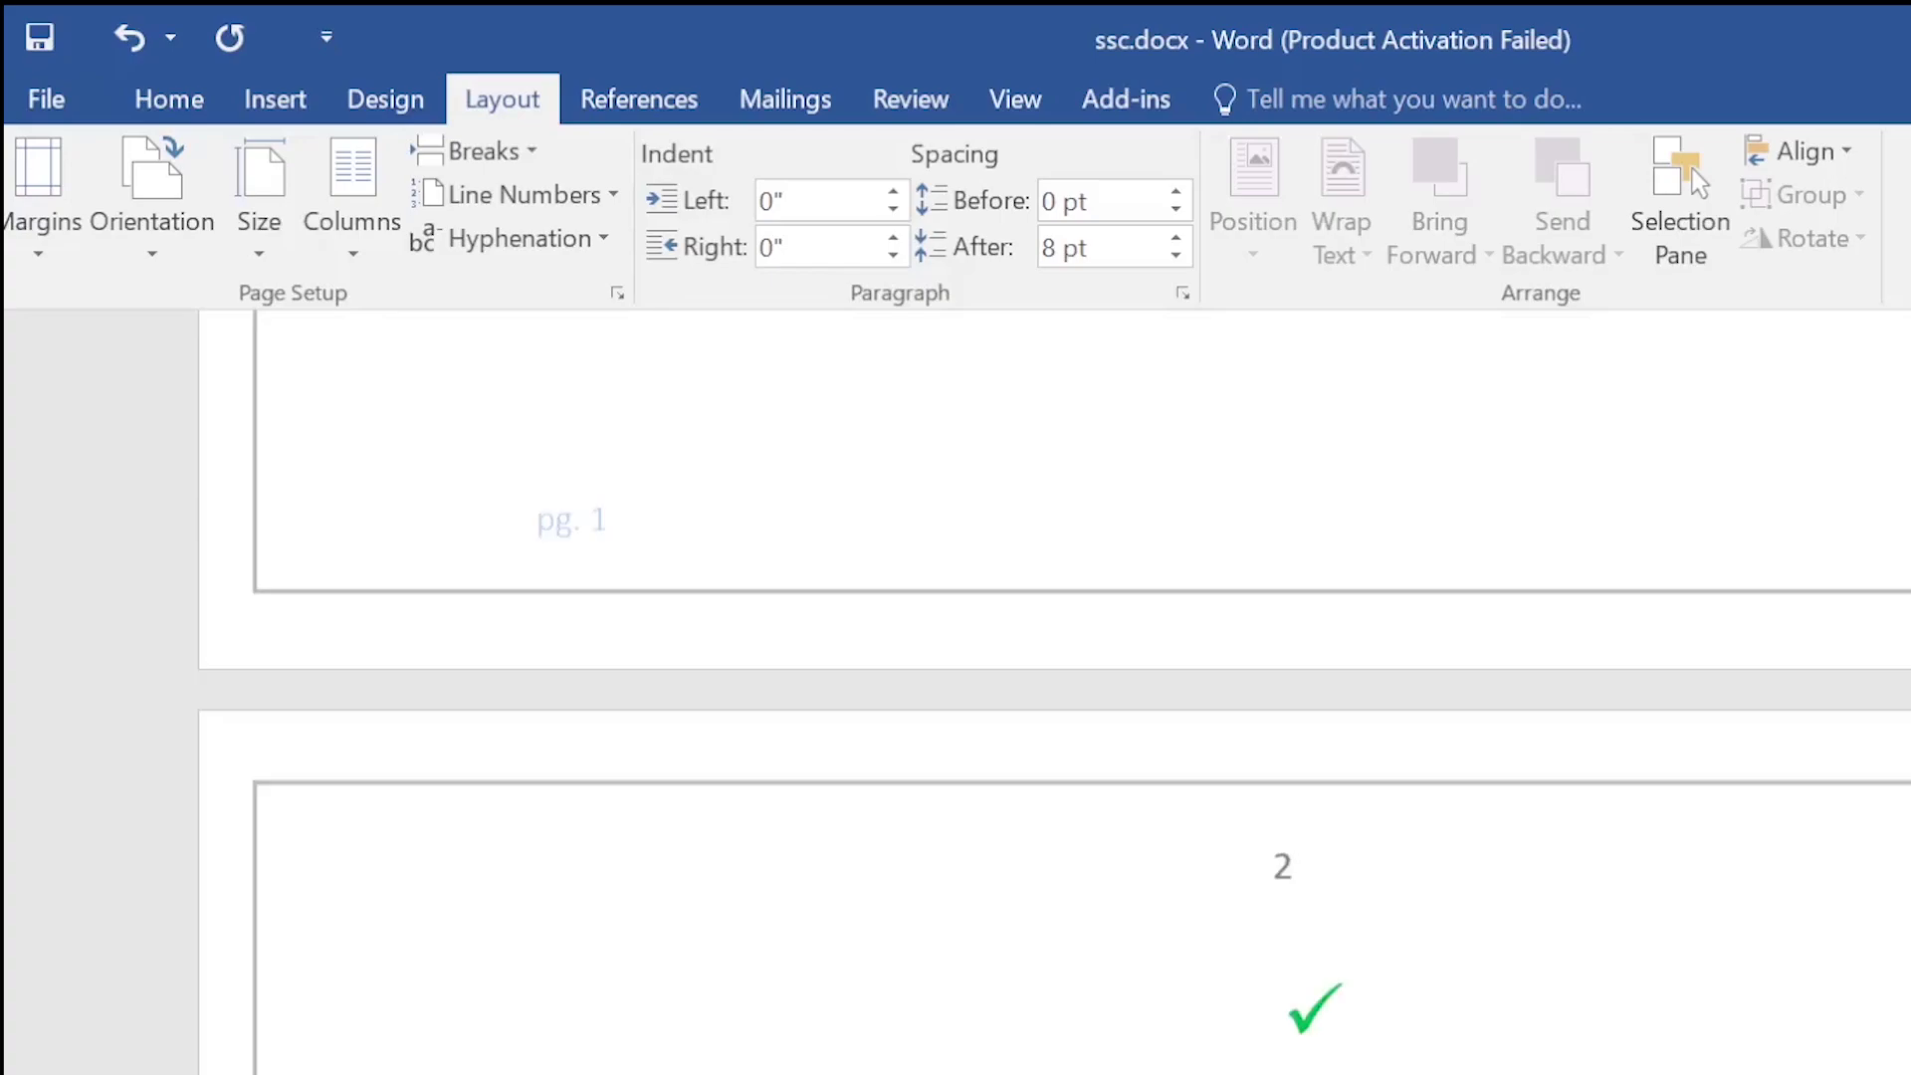
pyautogui.scroll(-5, 1383, 958)
pyautogui.scroll(-5, 1383, 959)
pyautogui.scroll(-1, 1383, 958)
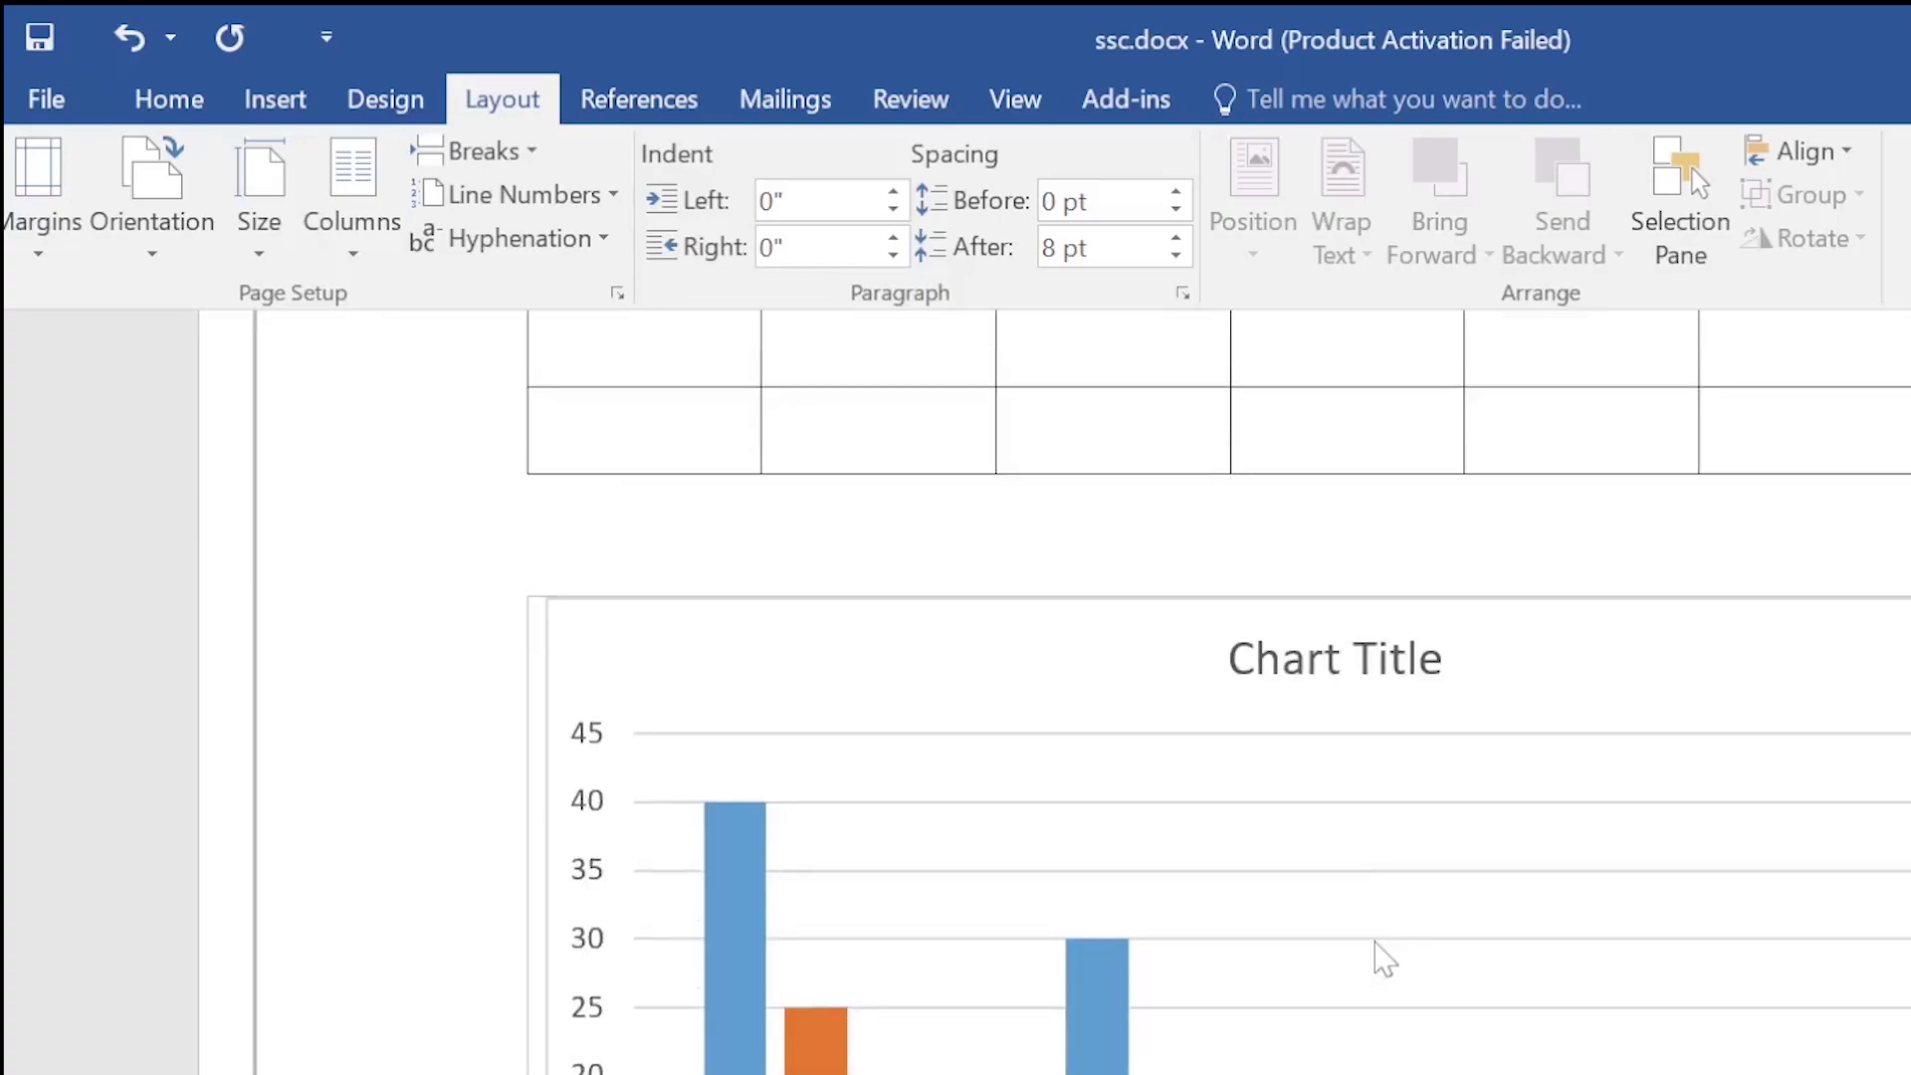
pyautogui.click(344, 174)
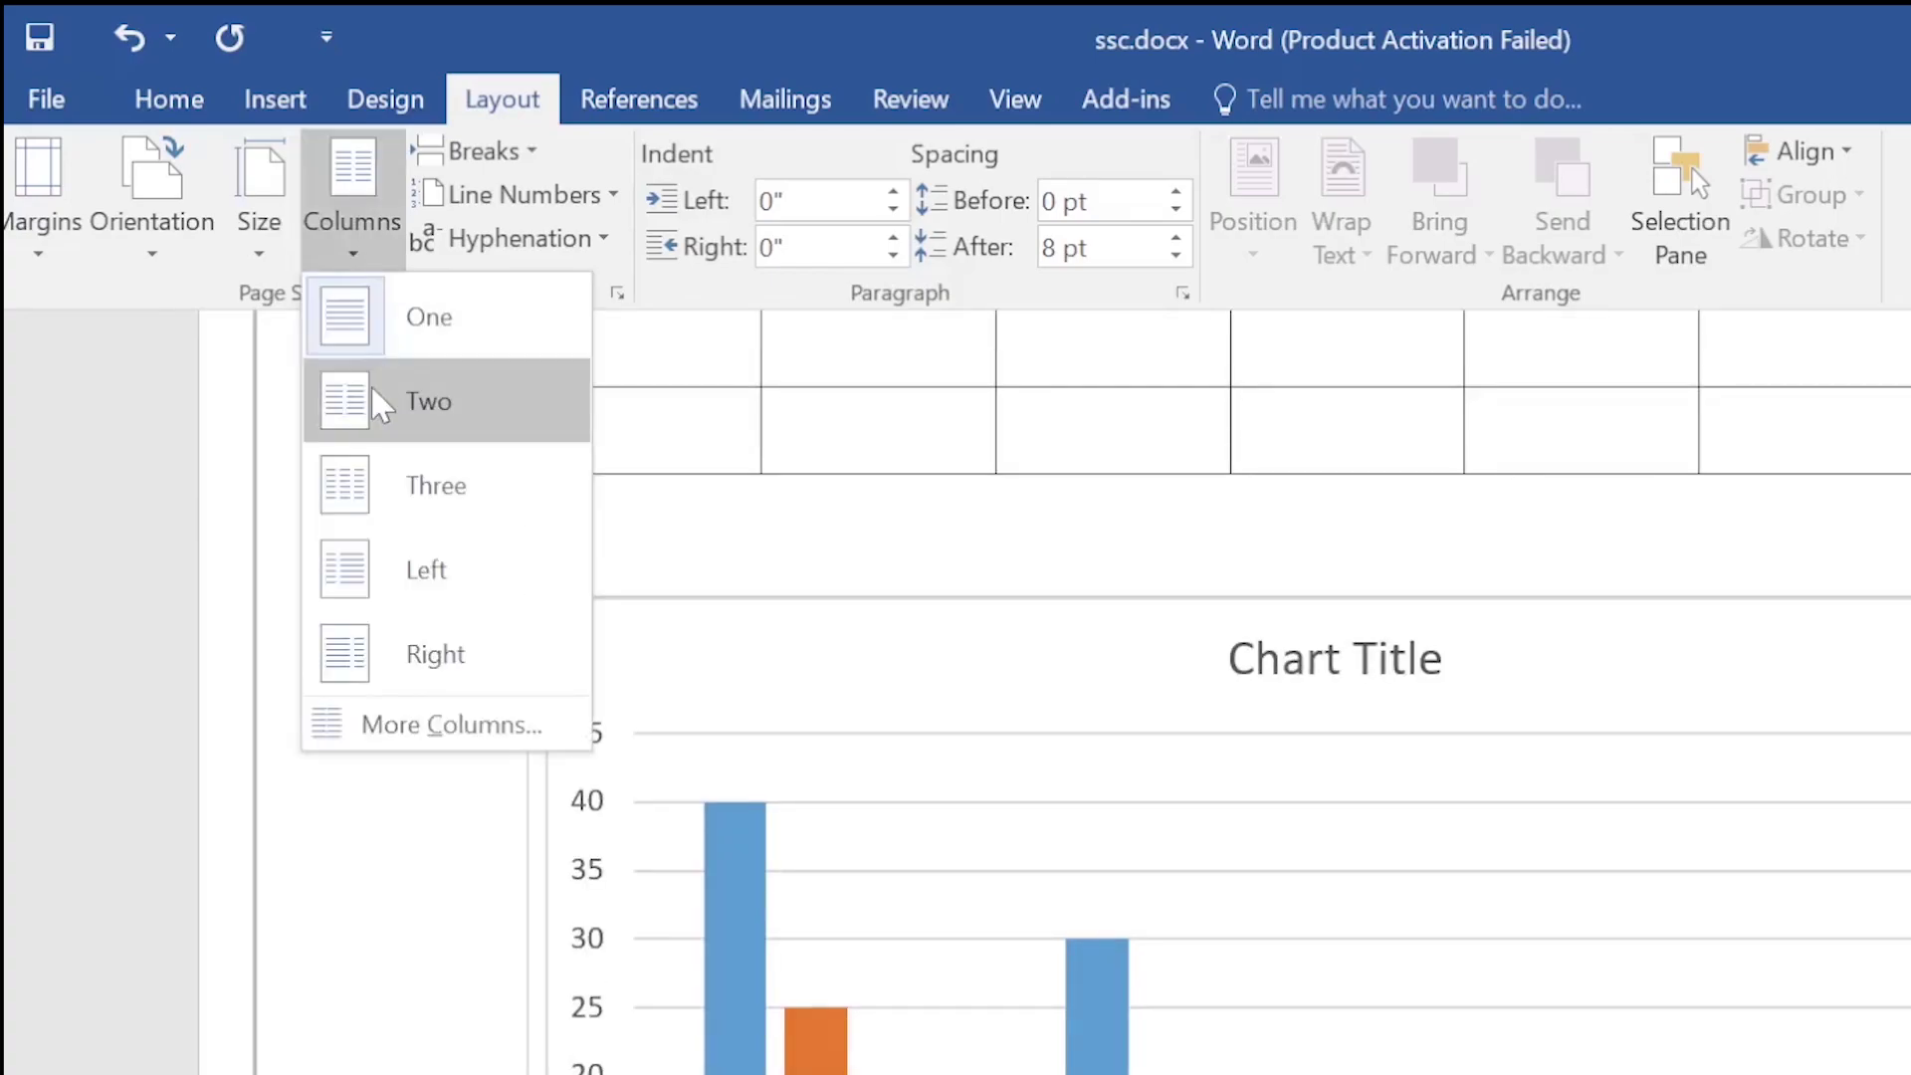
# Split the content into two columns, chart on the left and EICT picture on the right.
pyautogui.click(382, 403)
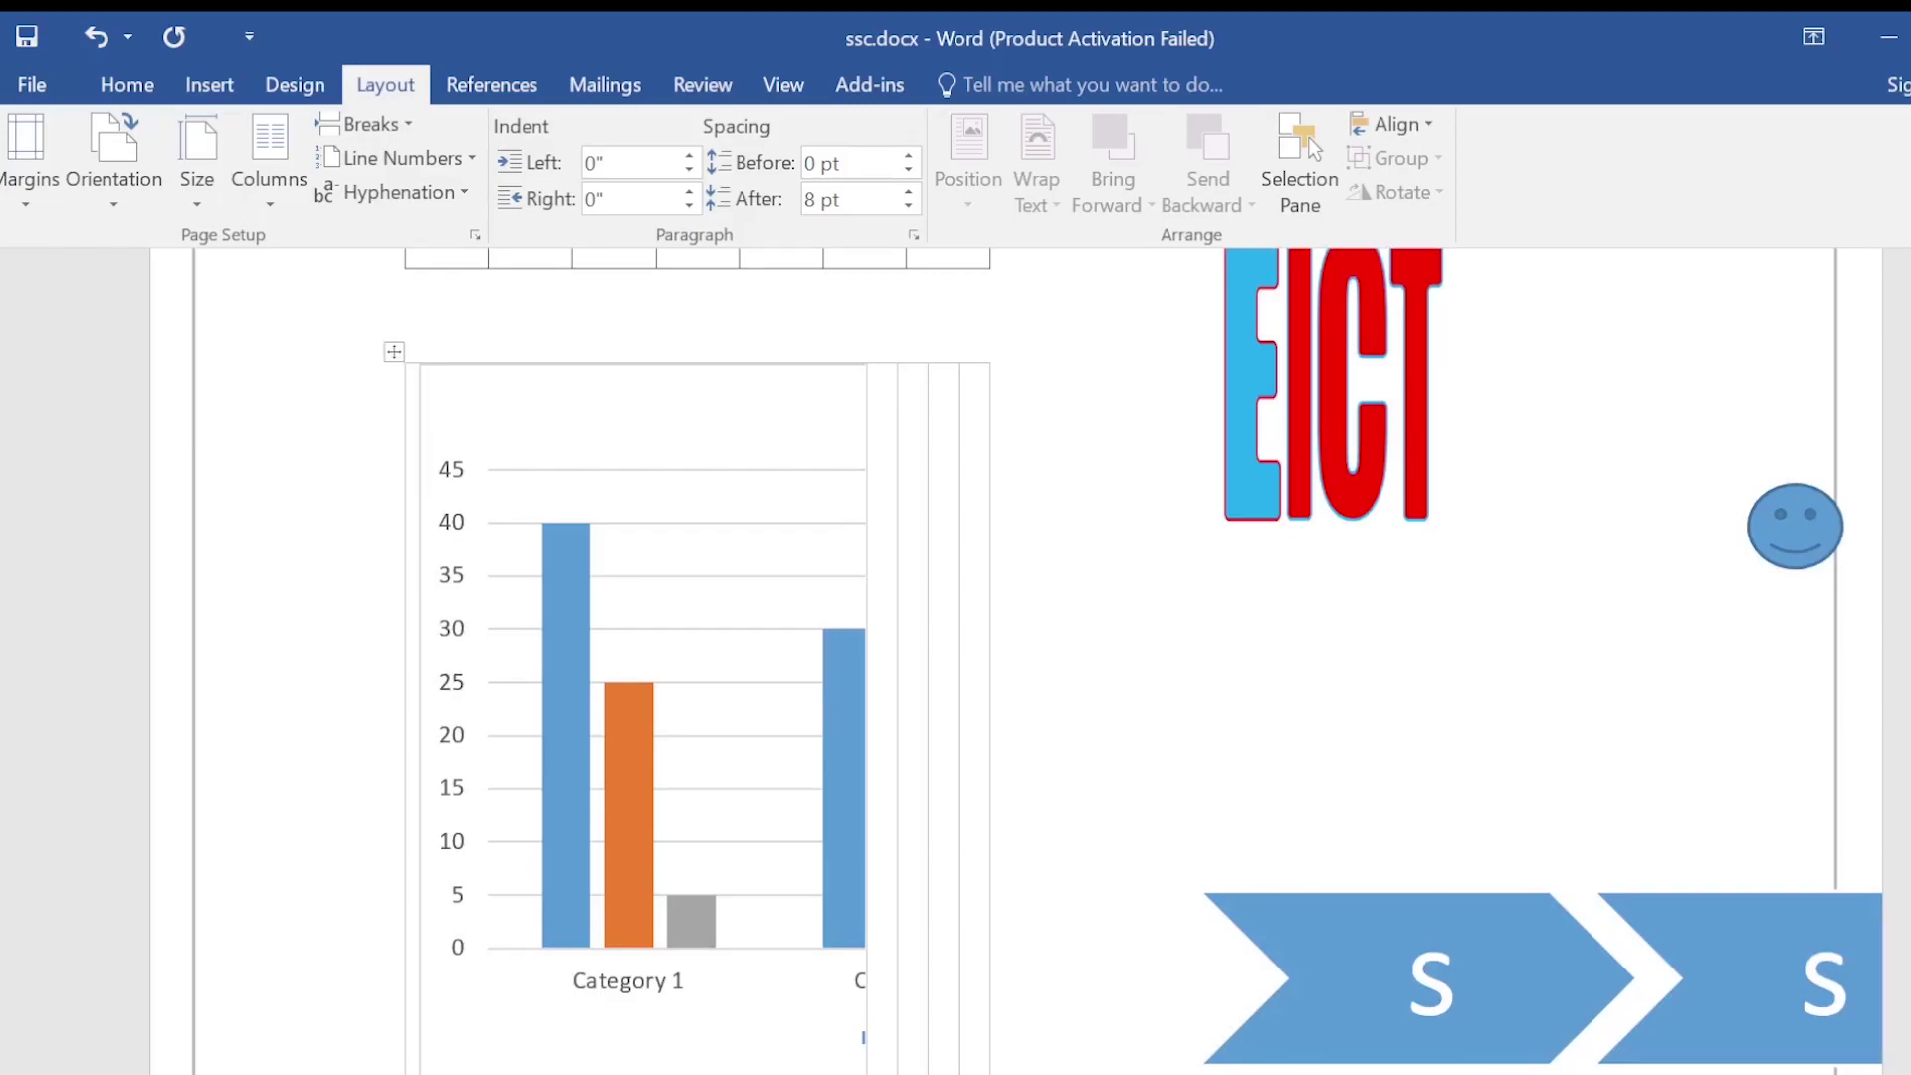
pyautogui.click(26, 159)
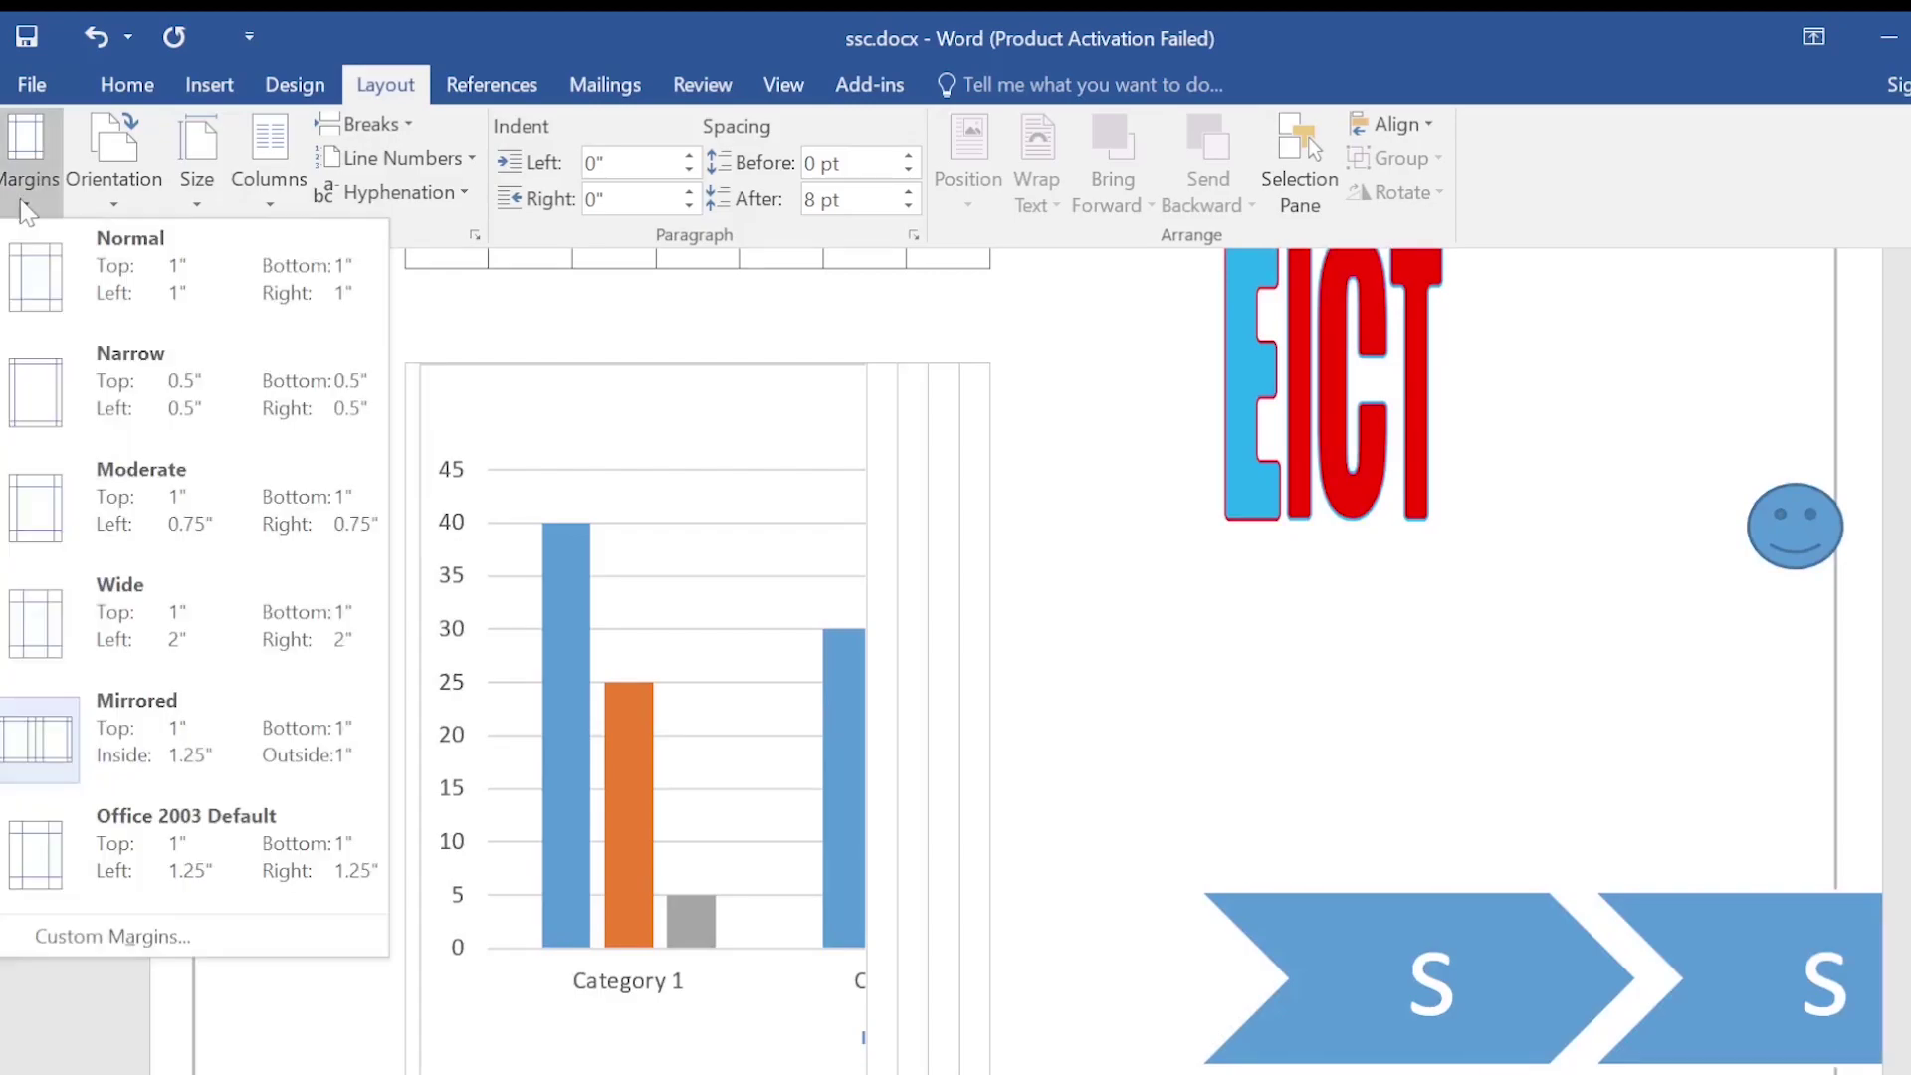
# Apply Normal 1-inch margins on every side, keeping the two-column layout.
pyautogui.click(48, 308)
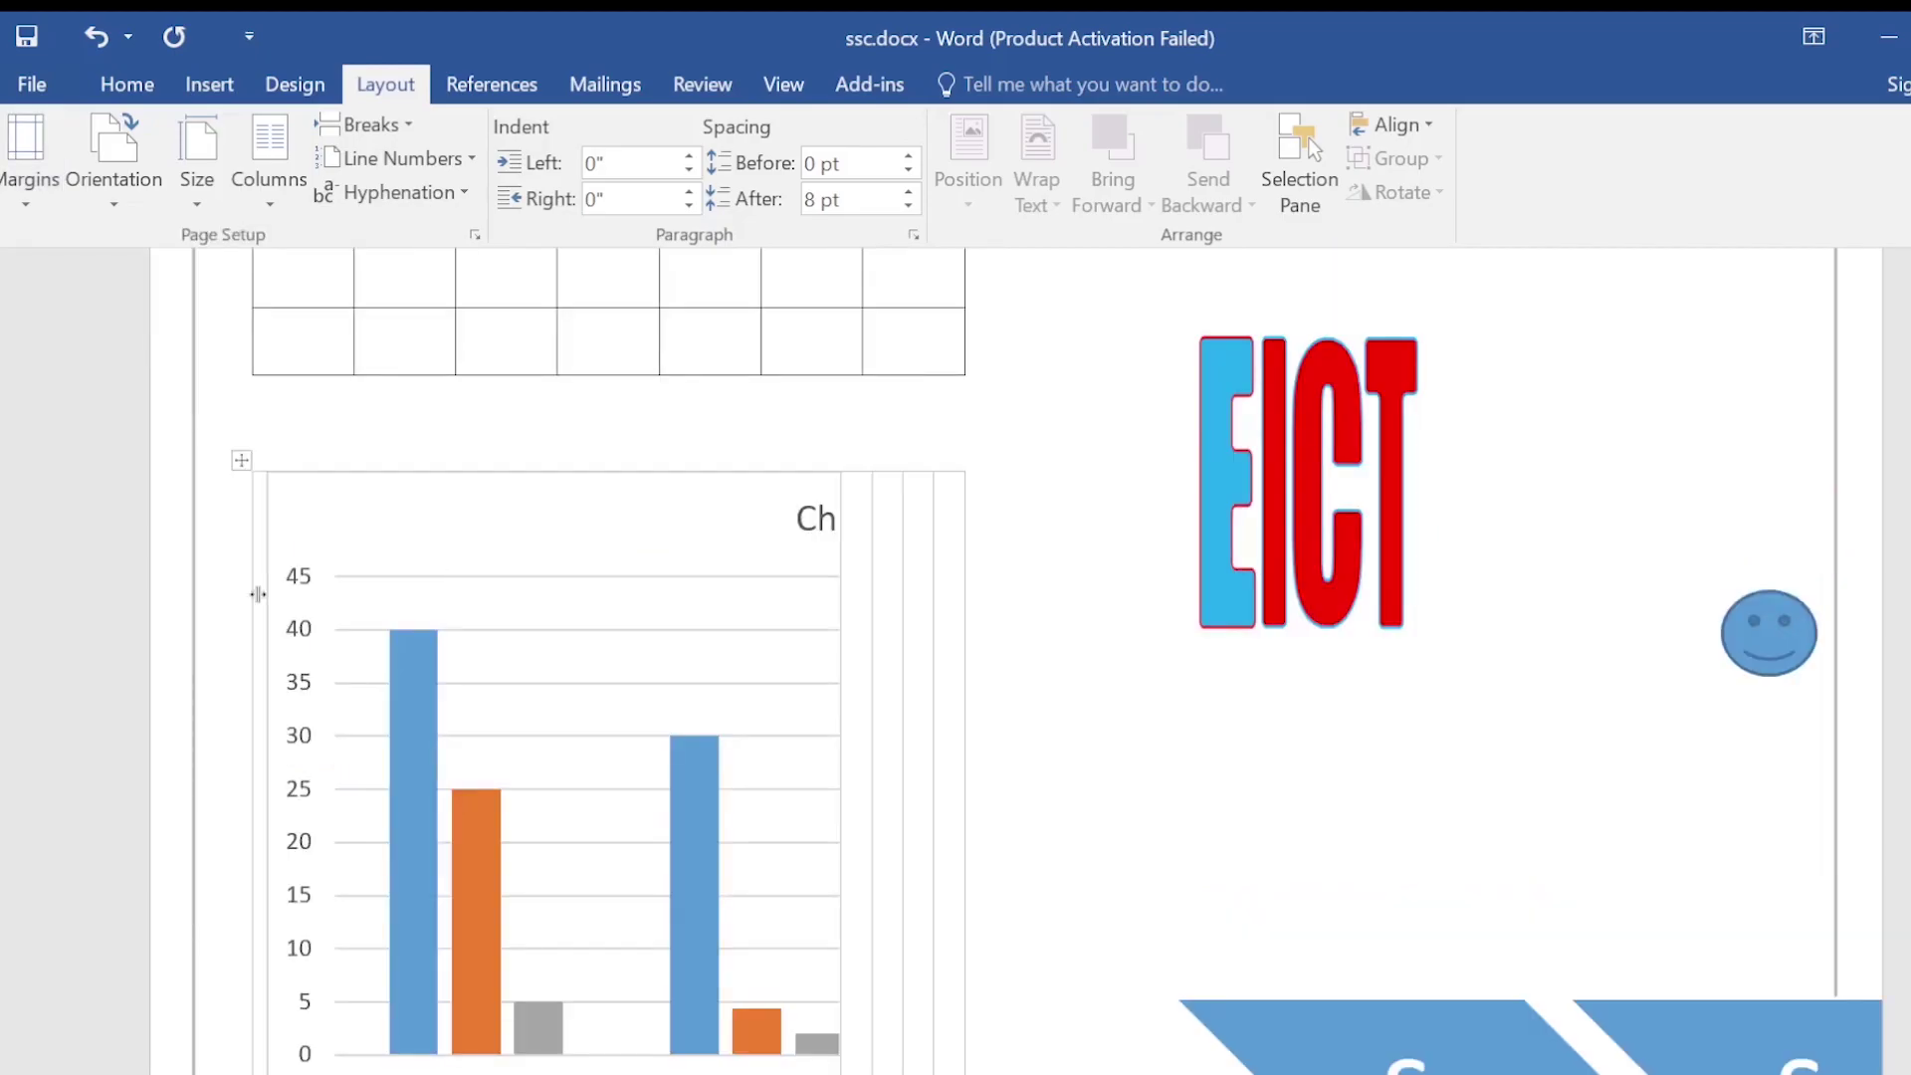
pyautogui.click(24, 199)
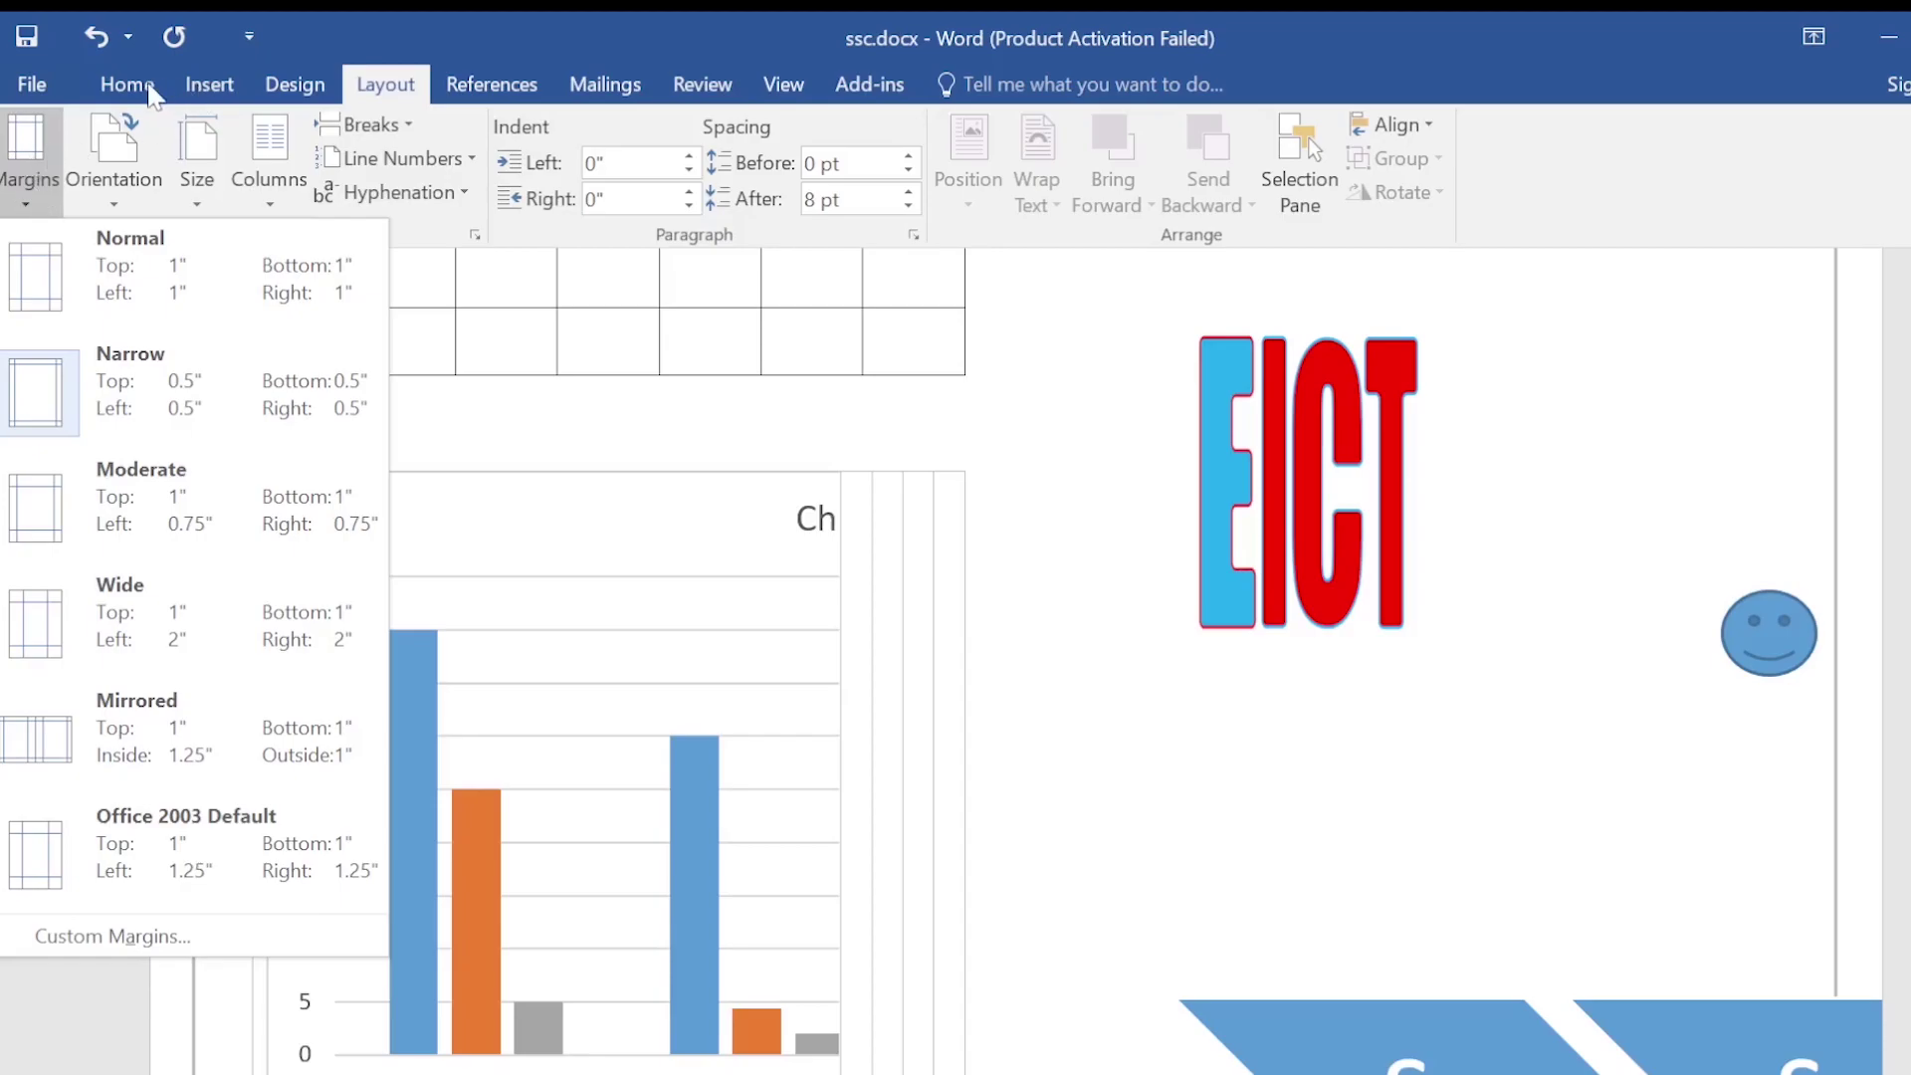
pyautogui.click(147, 91)
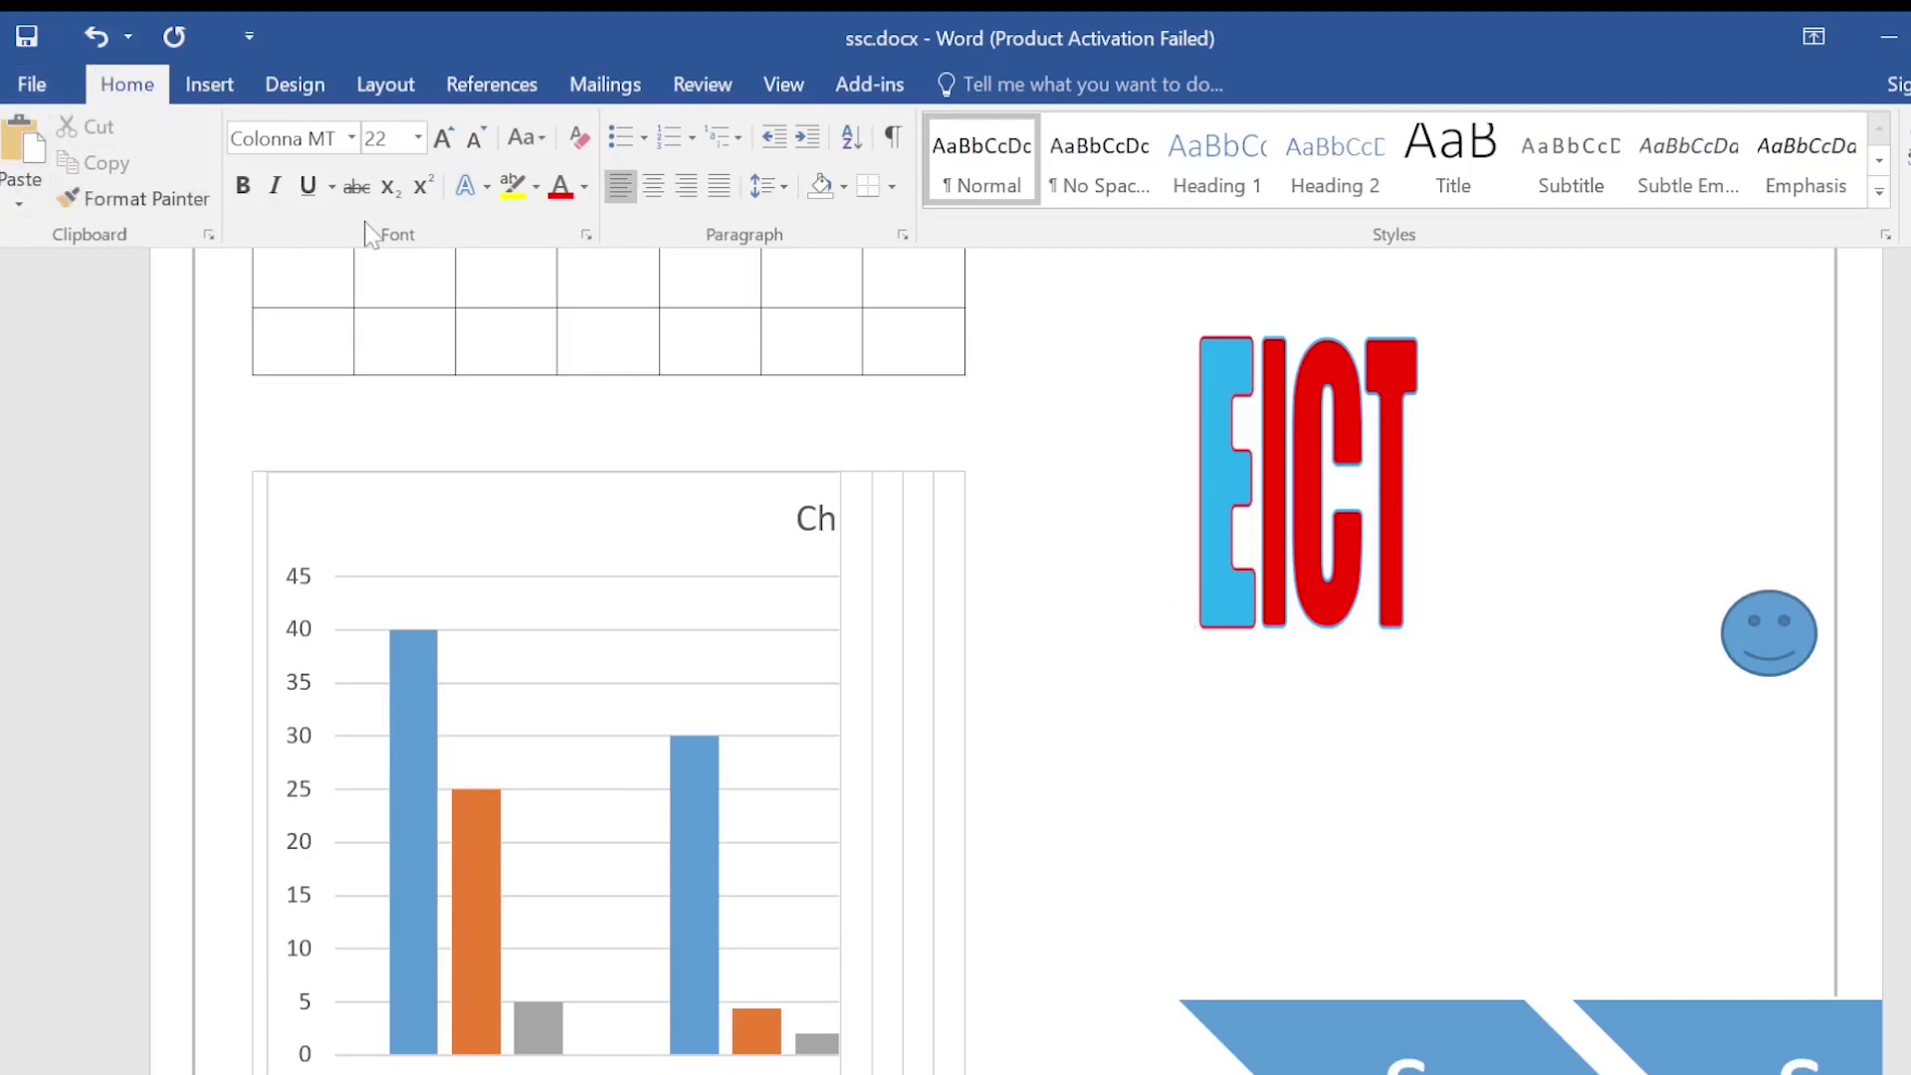
pyautogui.click(209, 87)
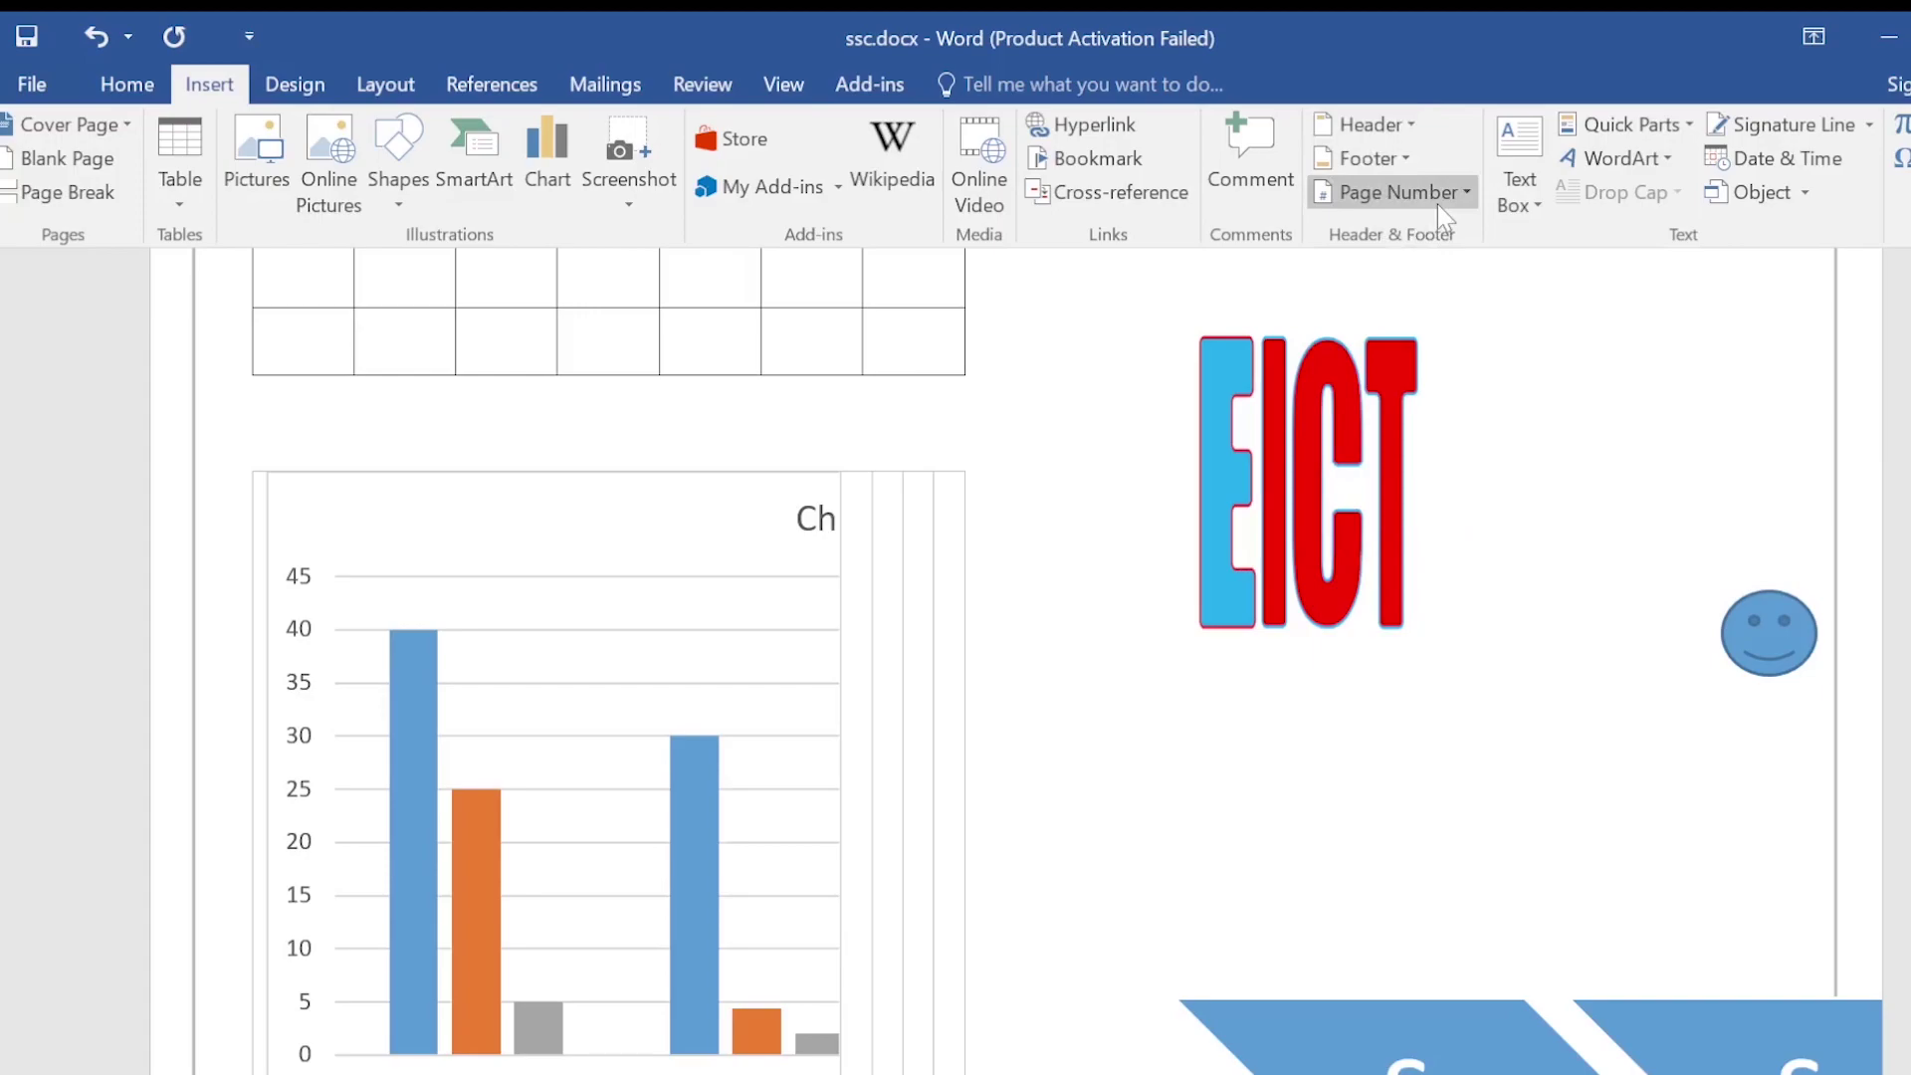
pyautogui.click(386, 87)
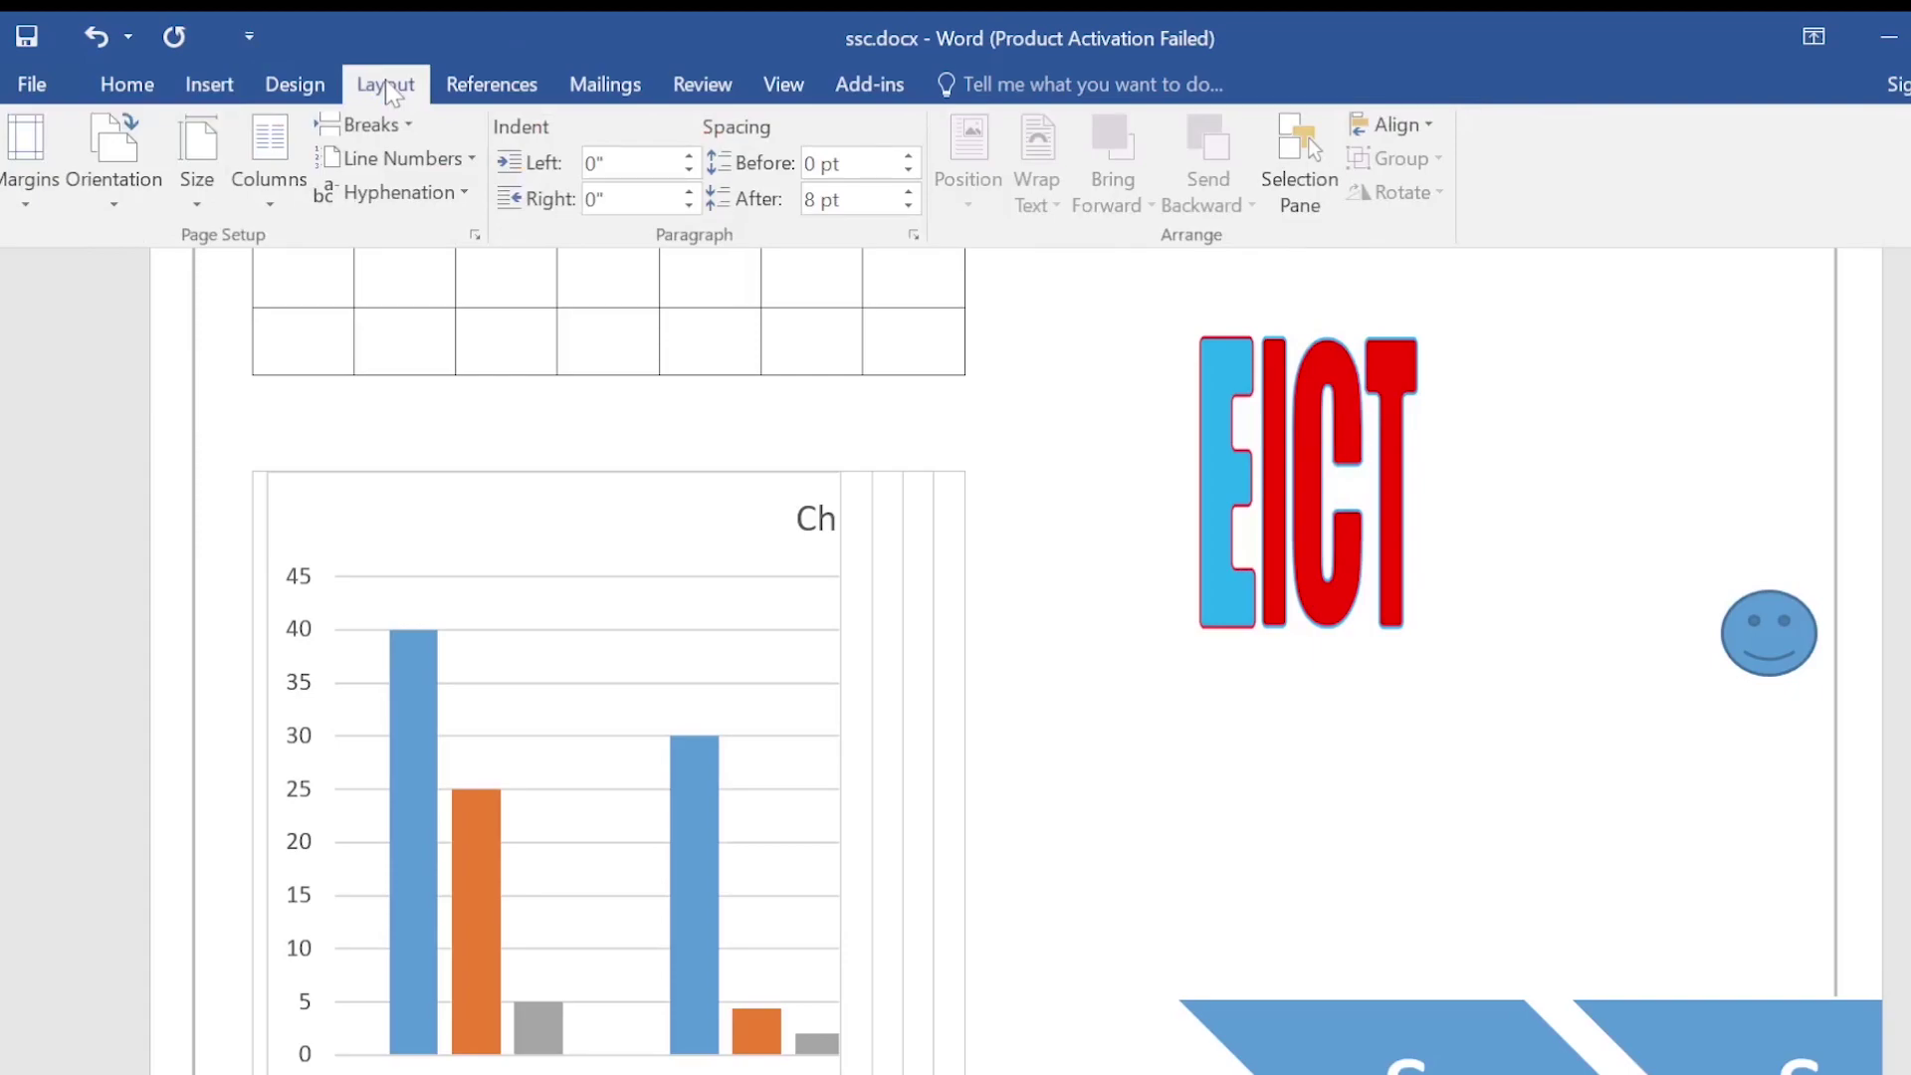
pyautogui.click(30, 199)
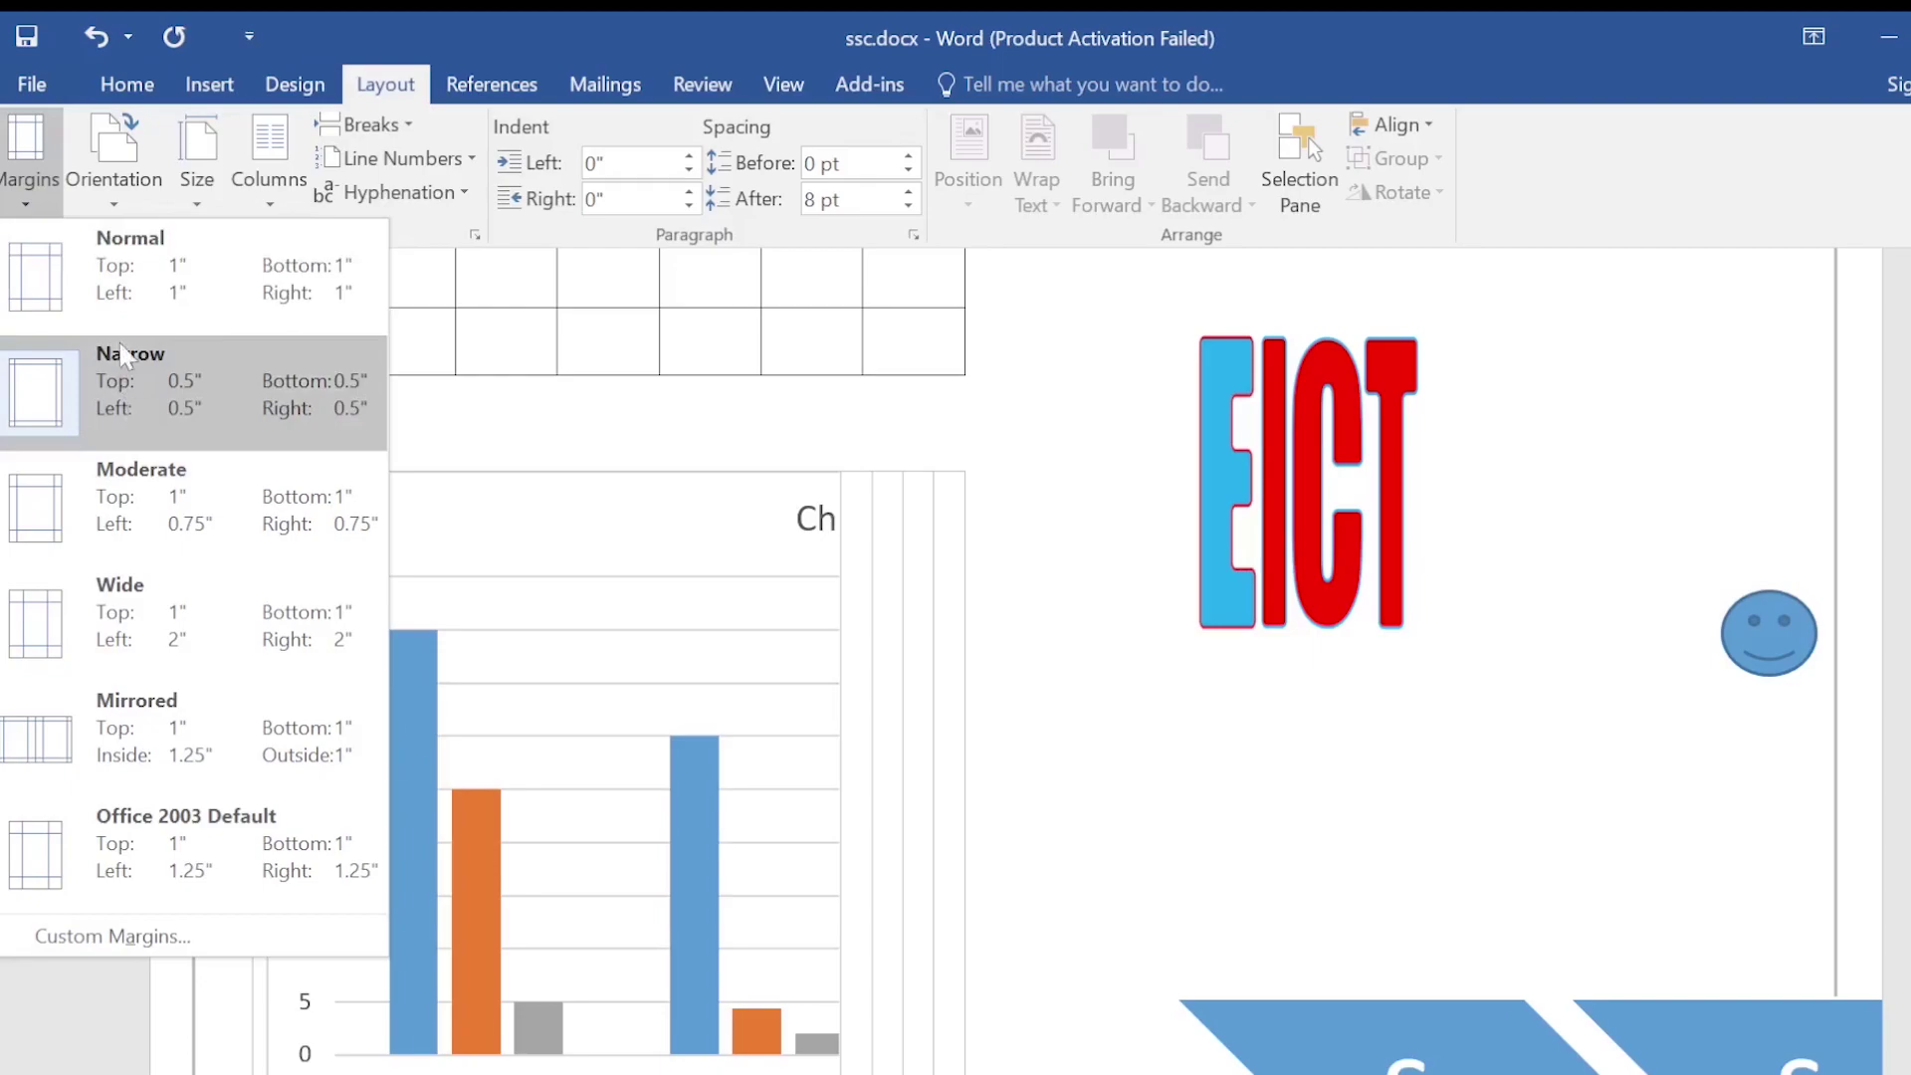